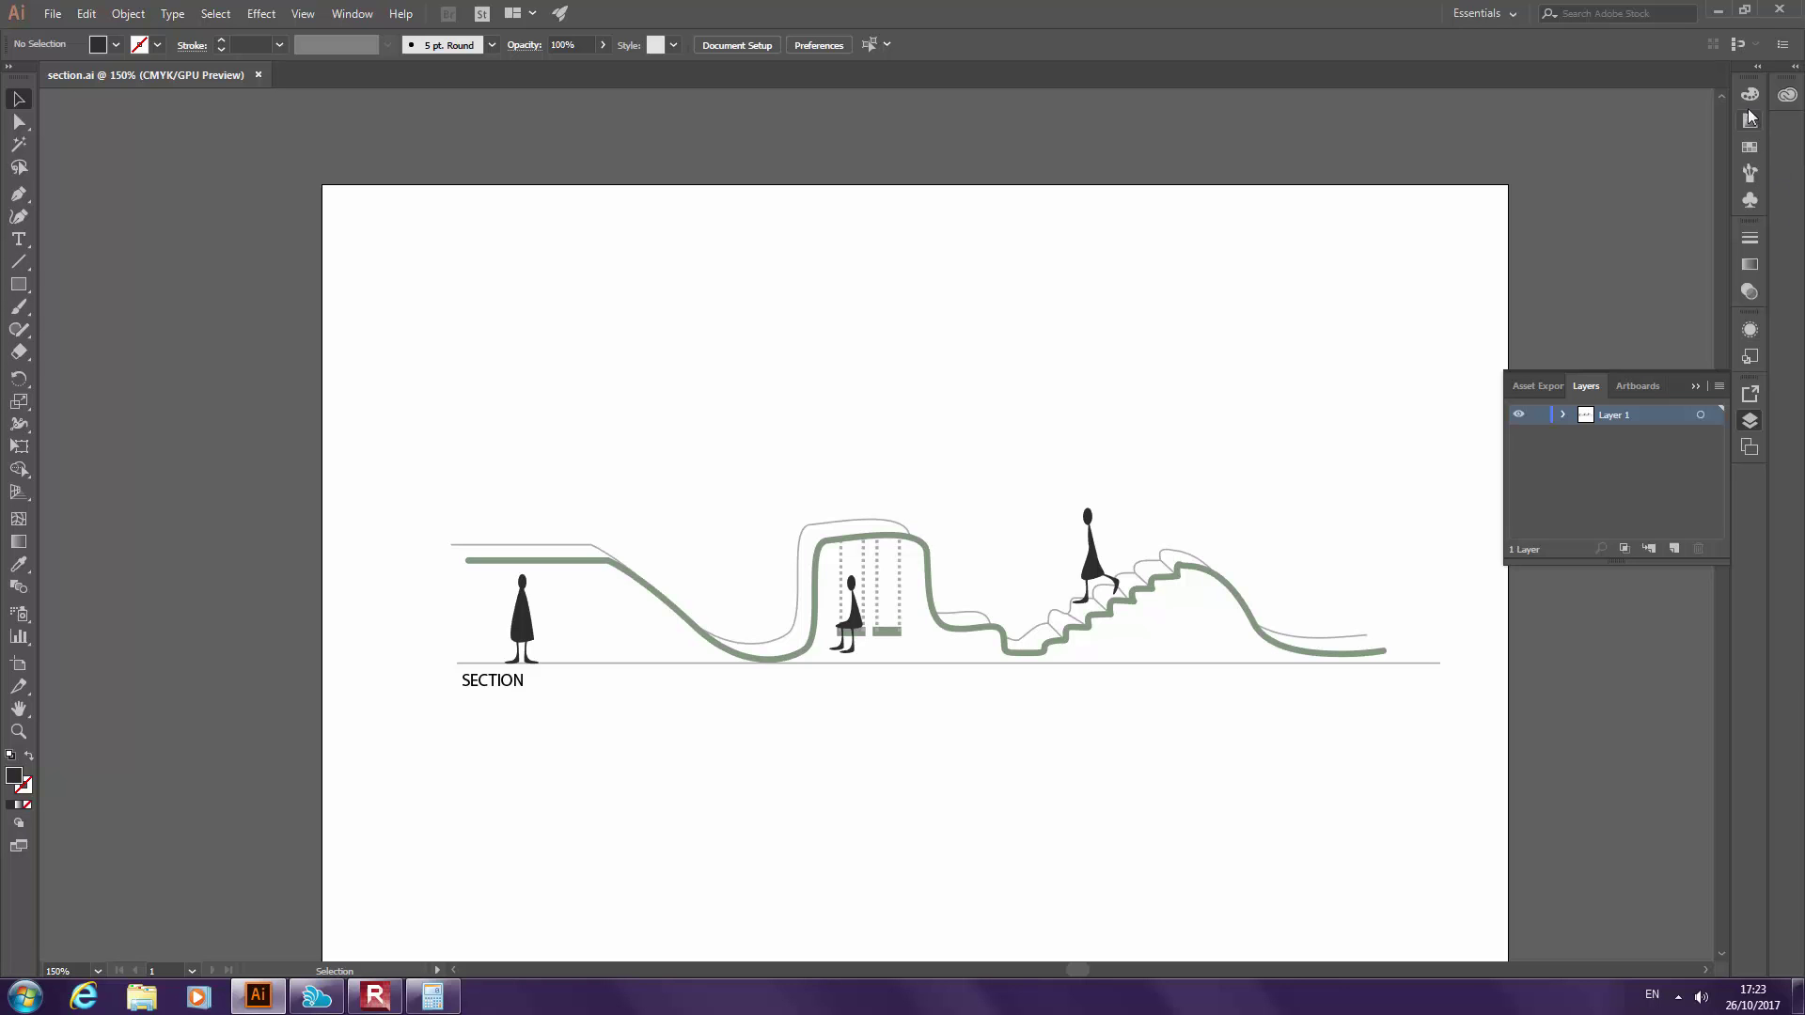
Switch the workspace to Tracing and return it to Essentials
{"action": "mouse_move", "coordinate": [1752, 79]}
{"action": "left_mouse_down"}
{"action": "mouse_move", "coordinate": [1622, 96]}
{"action": "mouse_move", "coordinate": [1724, 190]}
{"action": "mouse_move", "coordinate": [1754, 330]}
{"action": "mouse_move", "coordinate": [1735, 148]}
{"action": "mouse_move", "coordinate": [1752, 92]}
{"action": "left_mouse_up"}
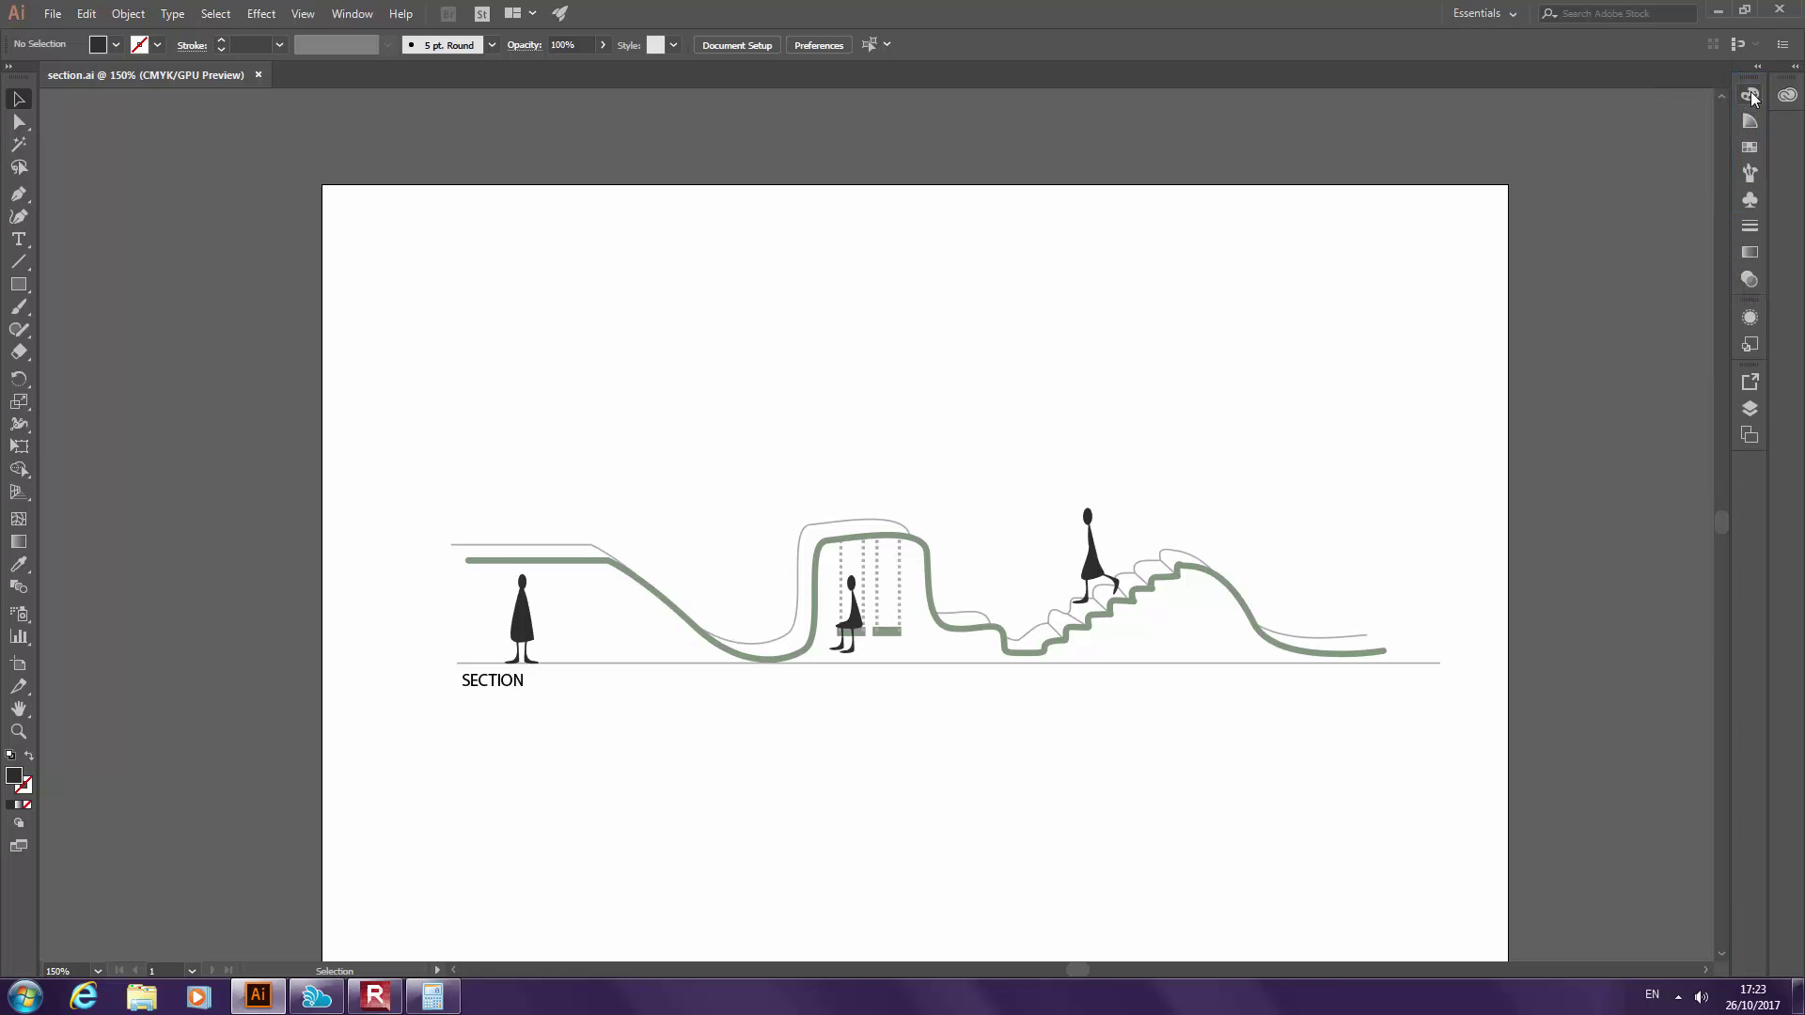
{"action": "mouse_move", "coordinate": [1751, 303]}
{"action": "left_mouse_down"}
{"action": "mouse_move", "coordinate": [1565, 306]}
{"action": "mouse_move", "coordinate": [1752, 310]}
{"action": "left_mouse_up"}
{"action": "left_click", "coordinate": [1513, 13]}
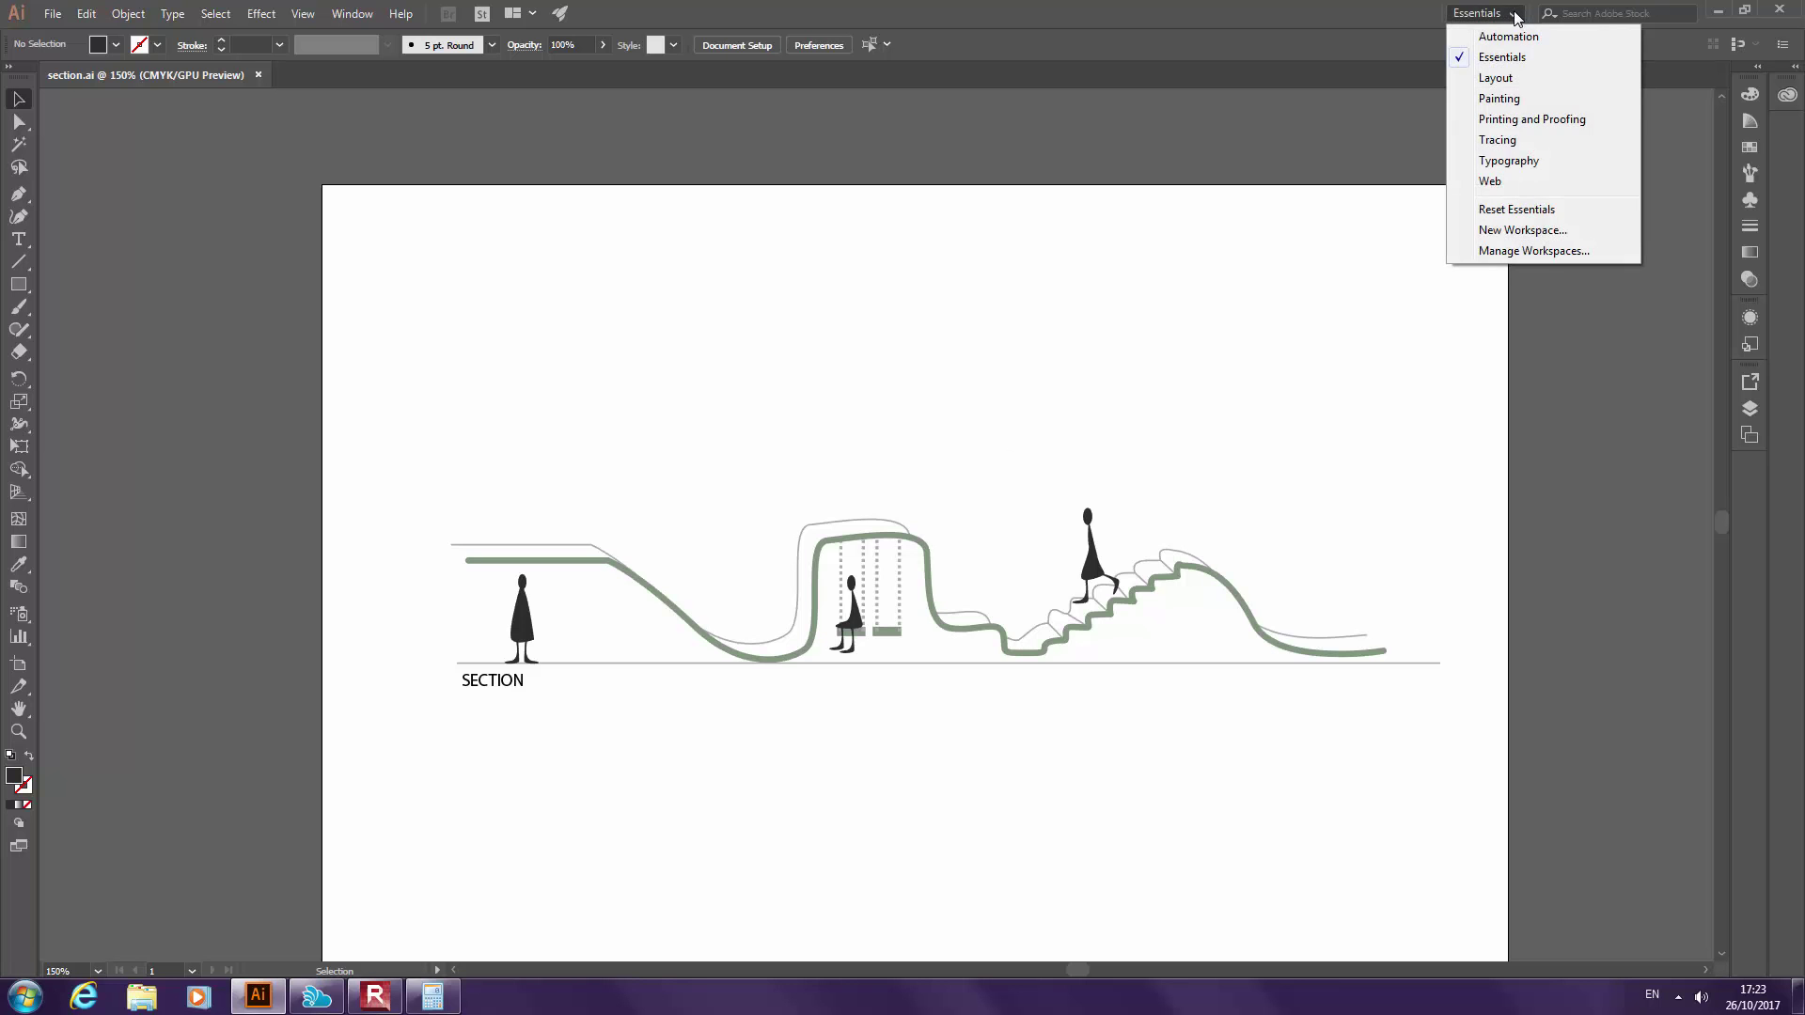
{"action": "left_click", "coordinate": [1514, 14]}
{"action": "left_click", "coordinate": [1513, 14]}
{"action": "left_click", "coordinate": [1516, 140]}
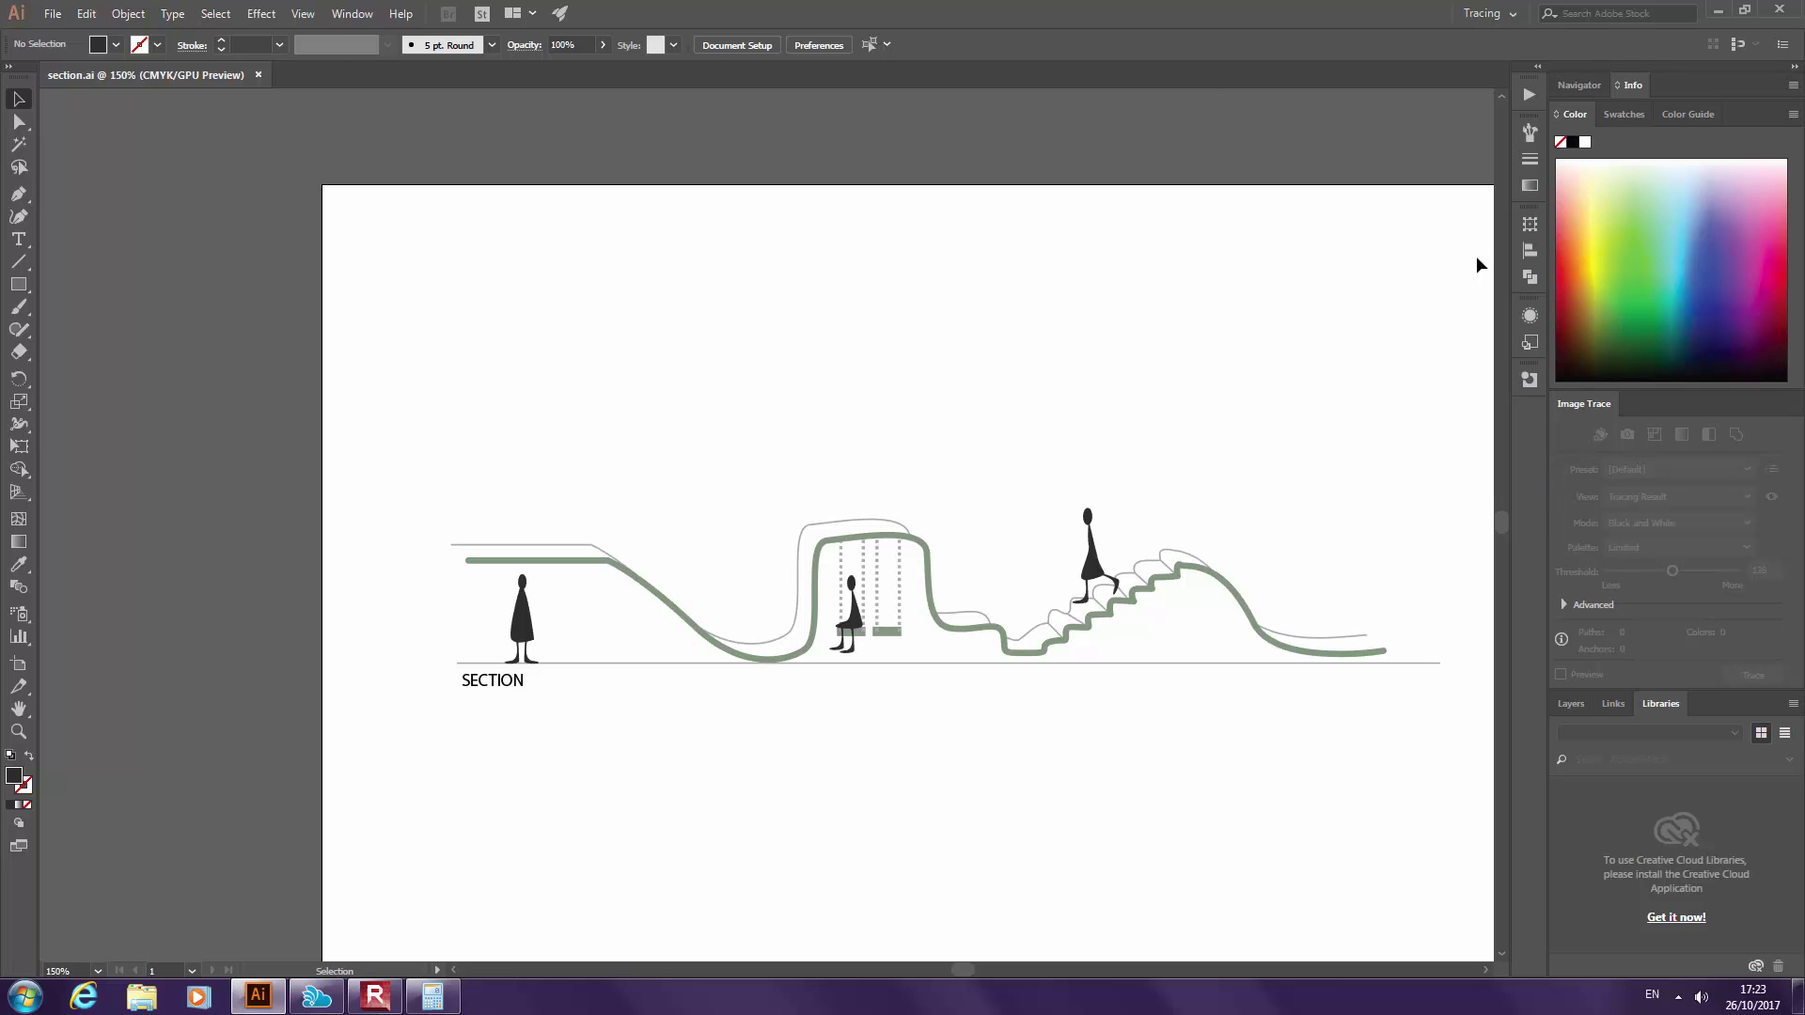
{"action": "left_click", "coordinate": [1513, 17]}
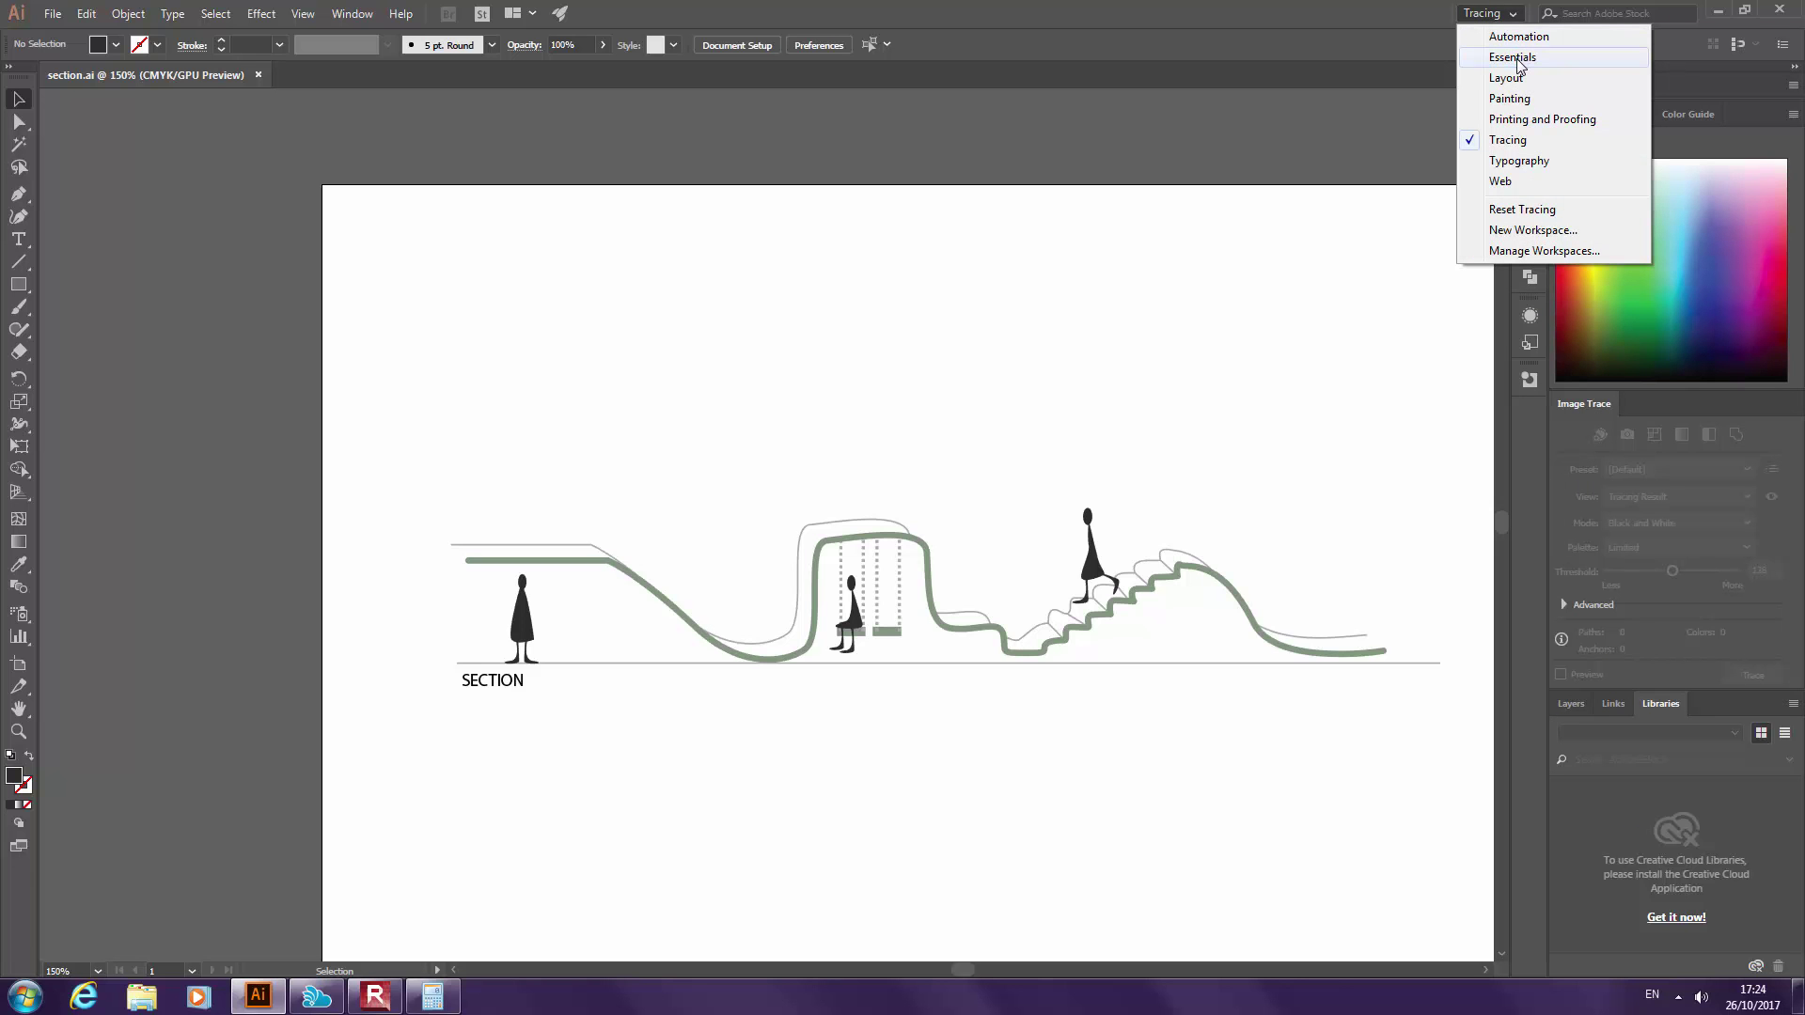
{"action": "left_click", "coordinate": [1521, 58]}
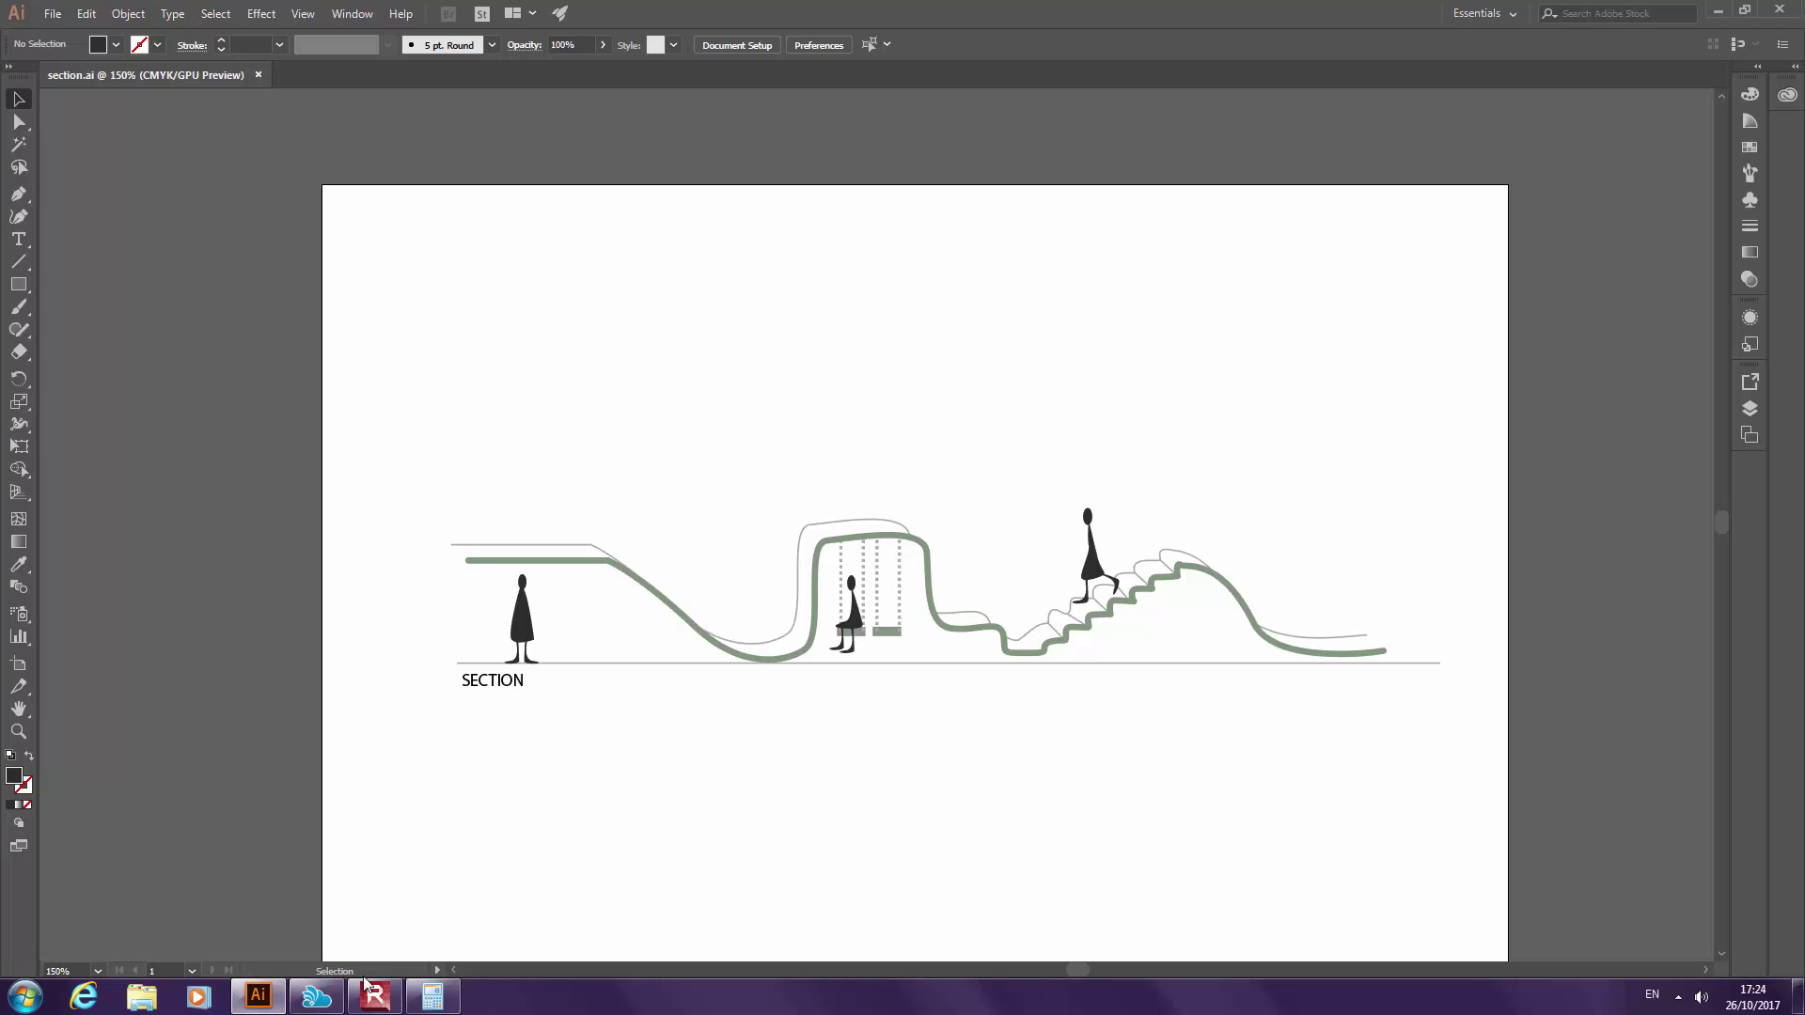
View the section drawing at 100% and 1600% zoom, ending at 100%
{"action": "left_click", "coordinate": [97, 972]}
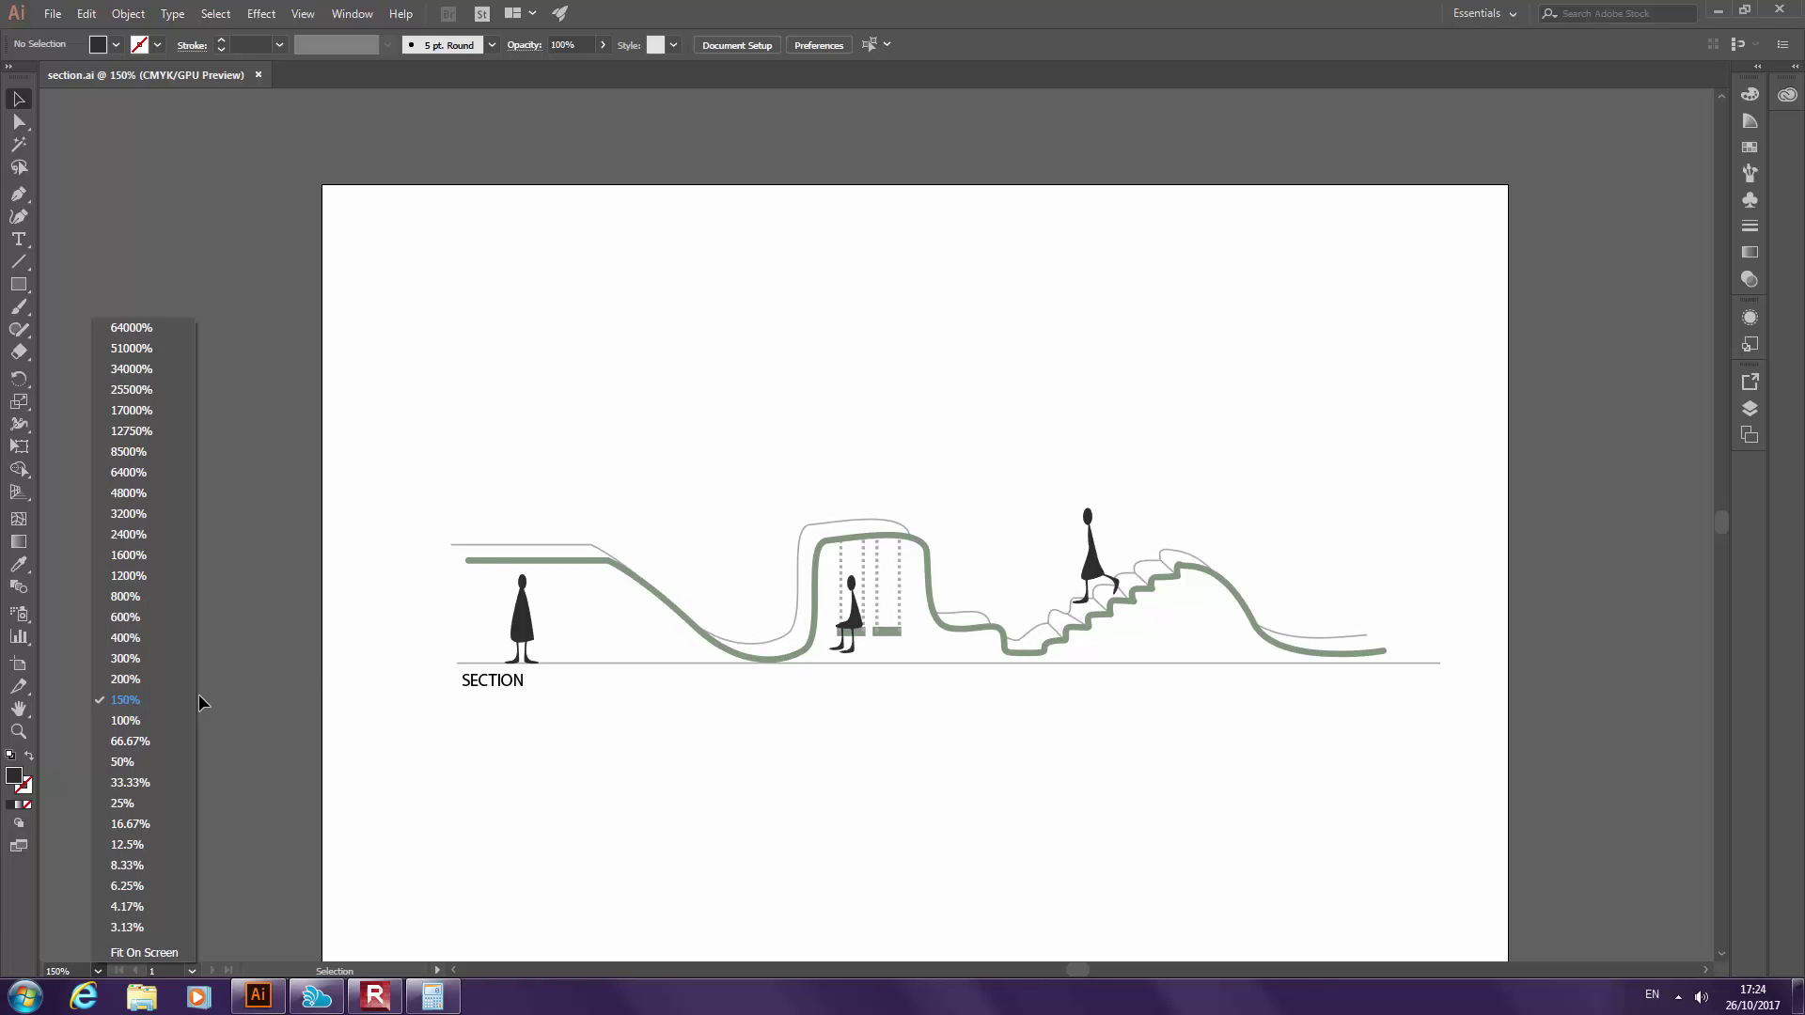
{"action": "left_click", "coordinate": [139, 728]}
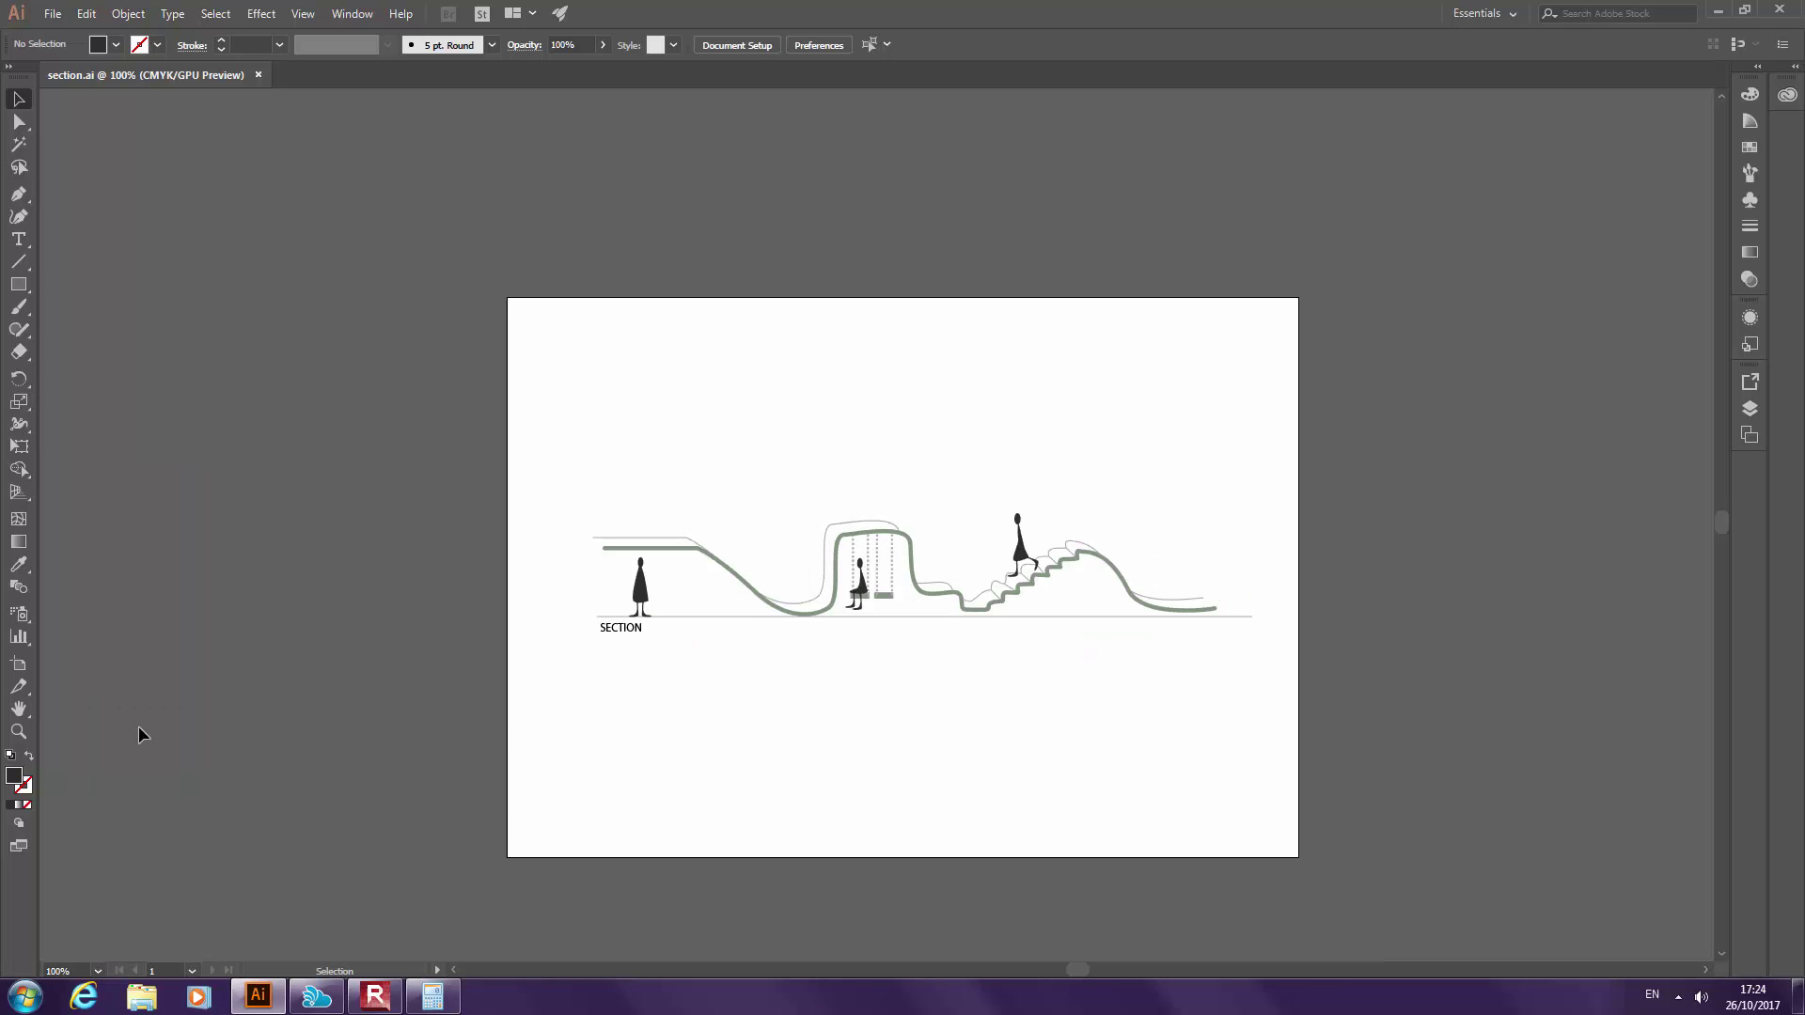
{"action": "left_click", "coordinate": [95, 973]}
{"action": "left_click", "coordinate": [145, 560]}
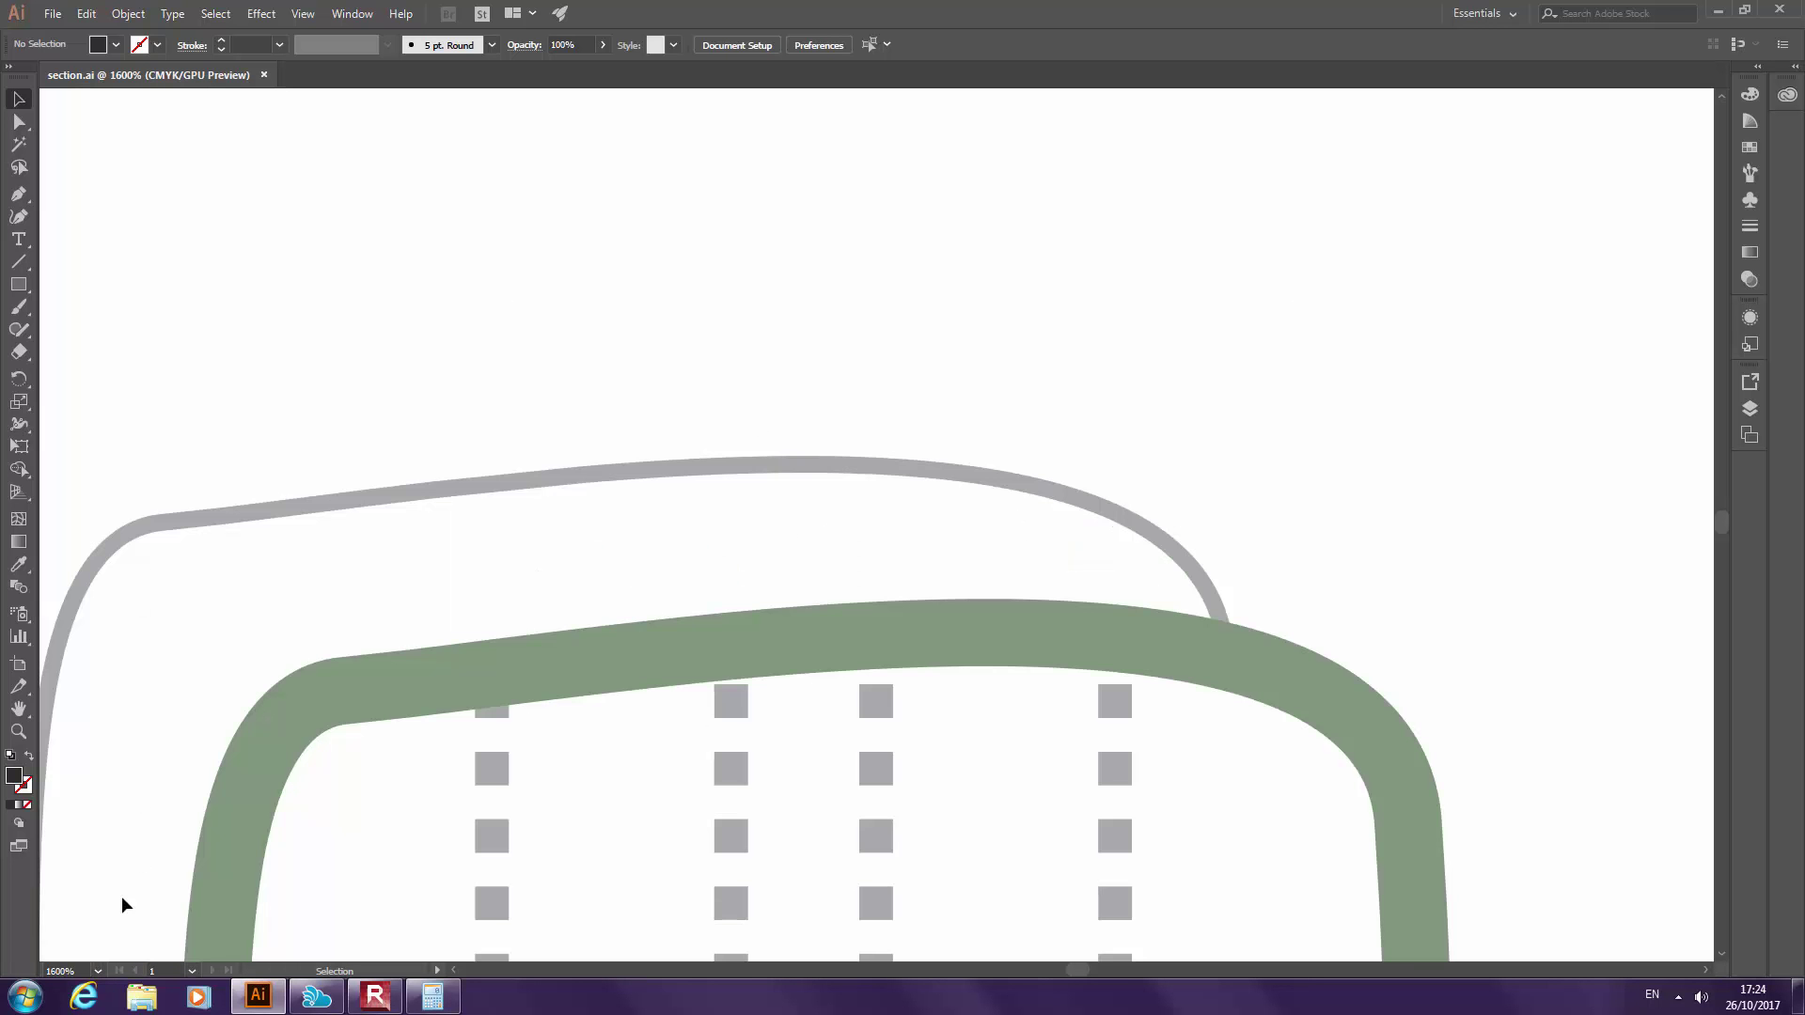
{"action": "left_click", "coordinate": [97, 972]}
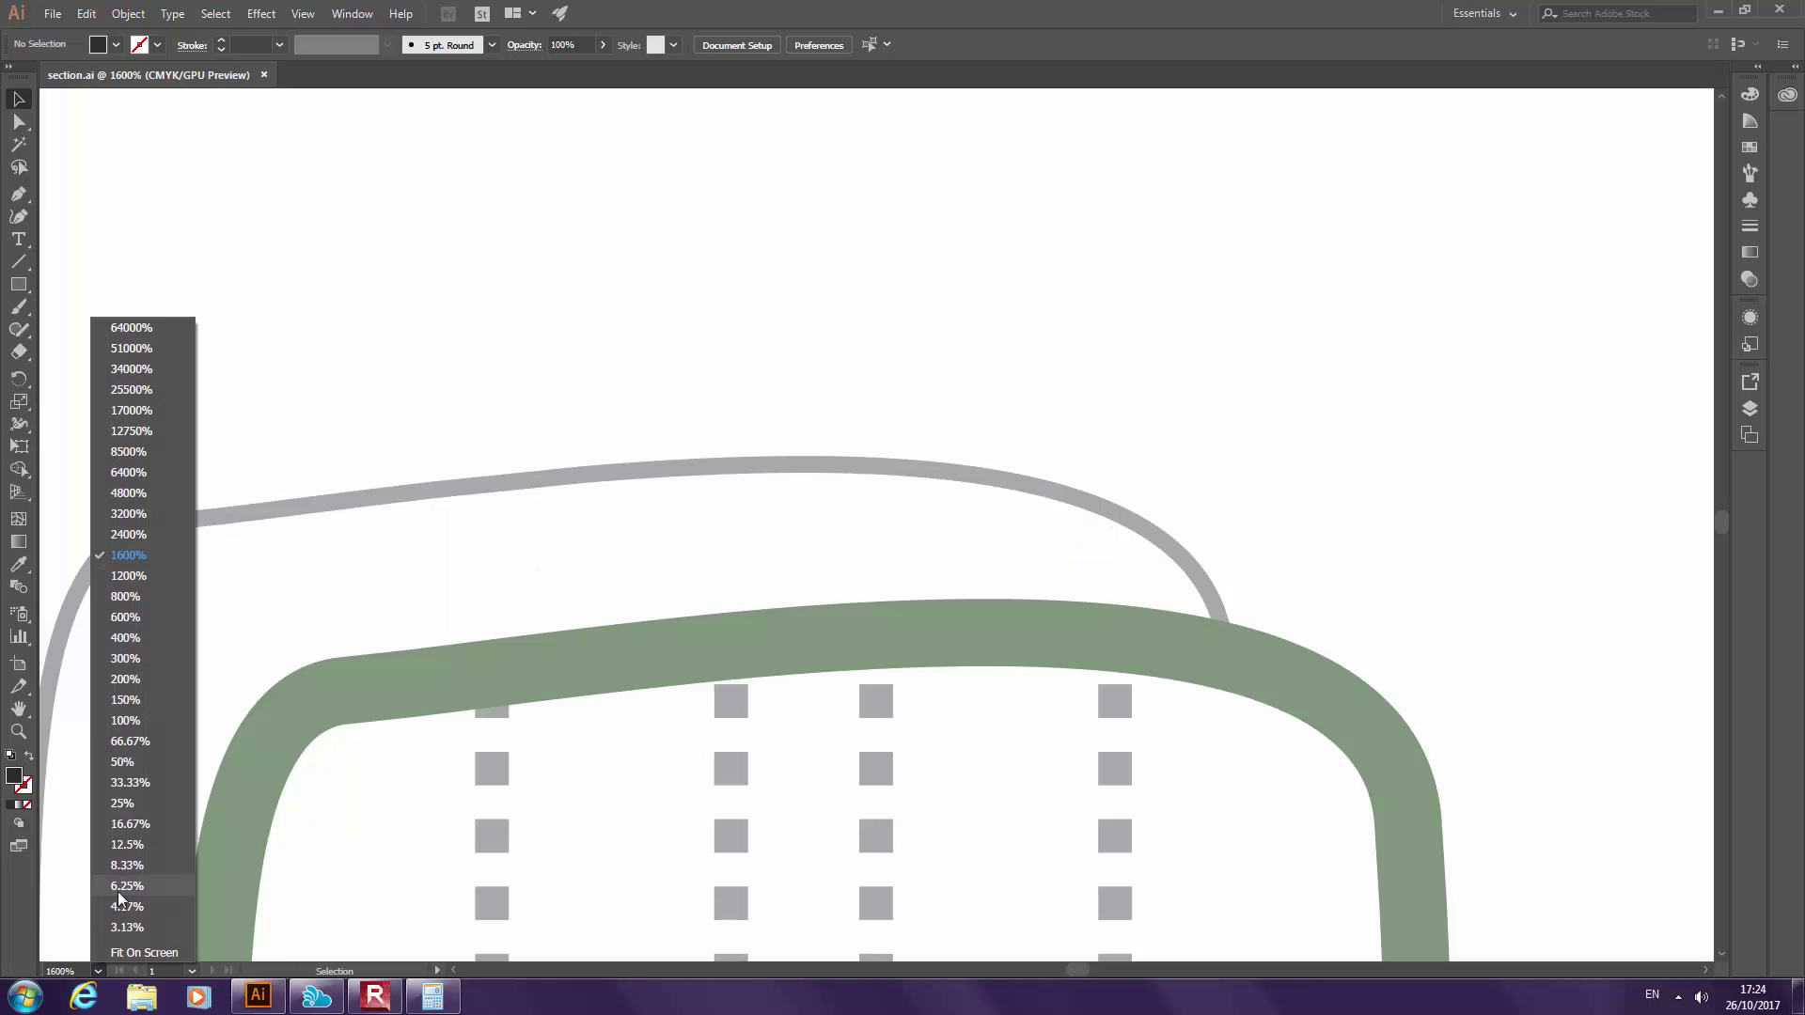
{"action": "left_click", "coordinate": [136, 714]}
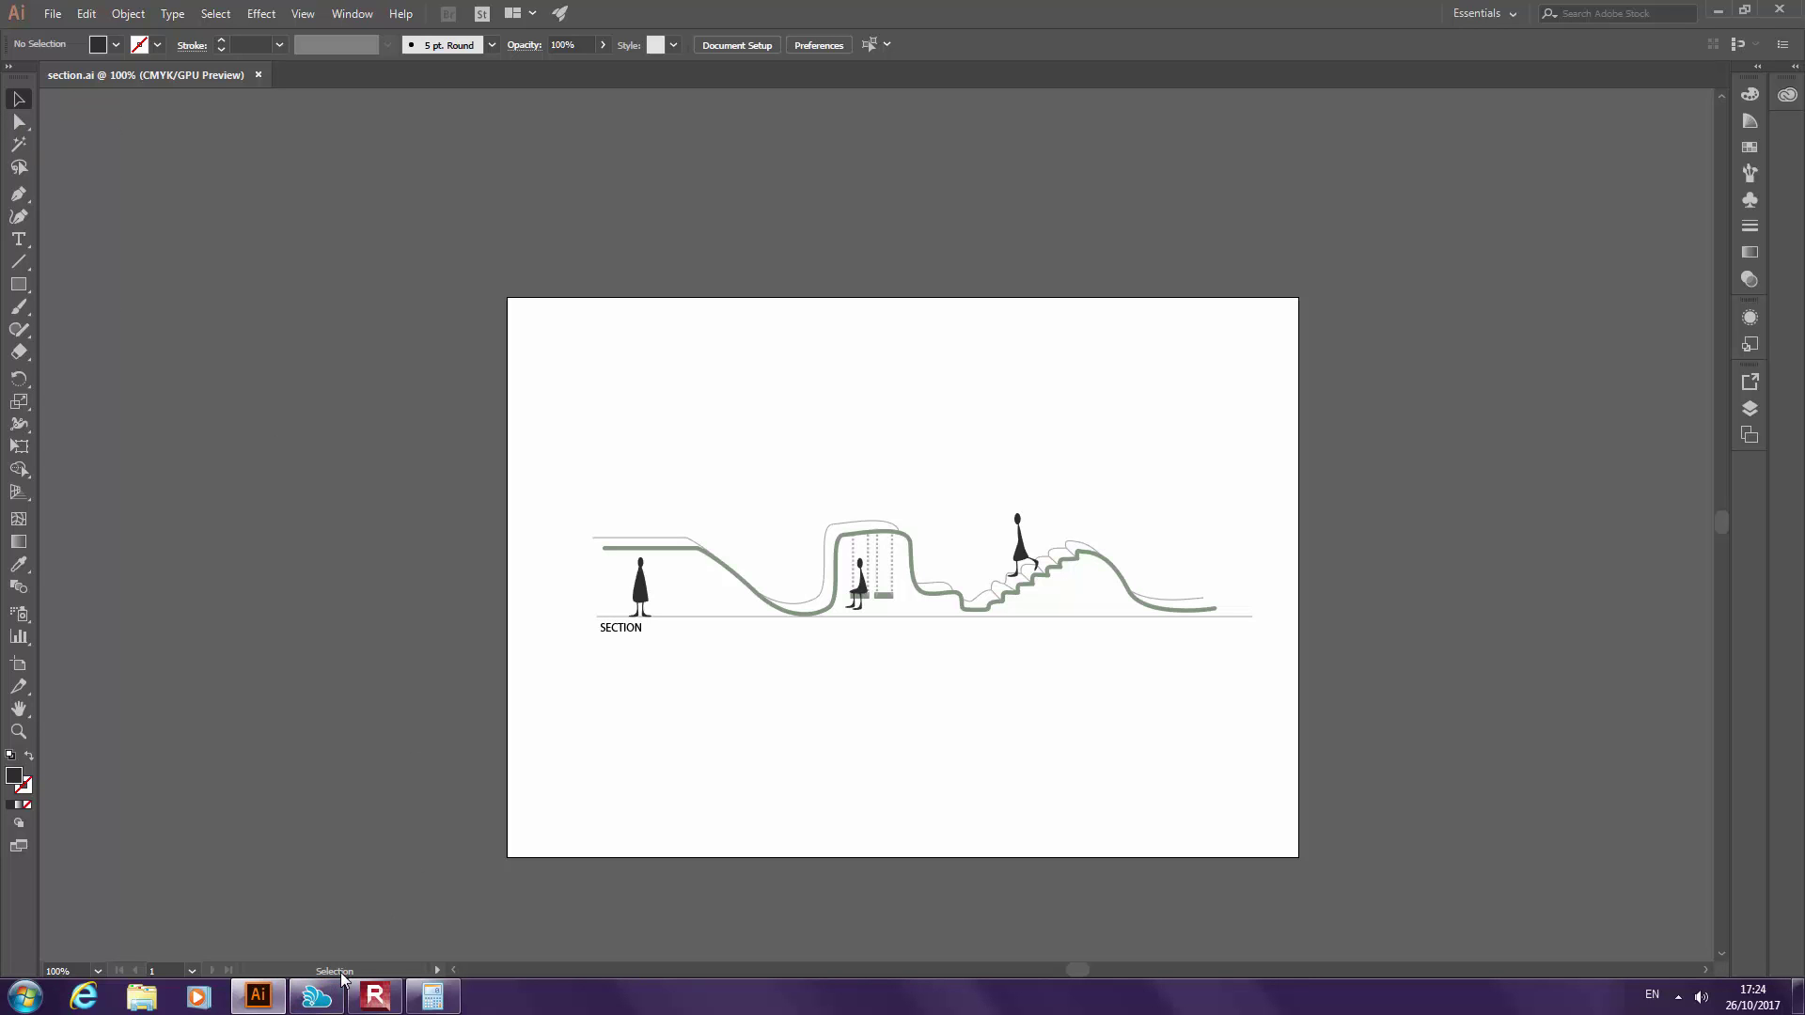
Switch the status bar read-out to Date and Time and restore it to Current Tool
{"action": "left_click", "coordinate": [437, 970]}
{"action": "mouse_move", "coordinate": [467, 952]}
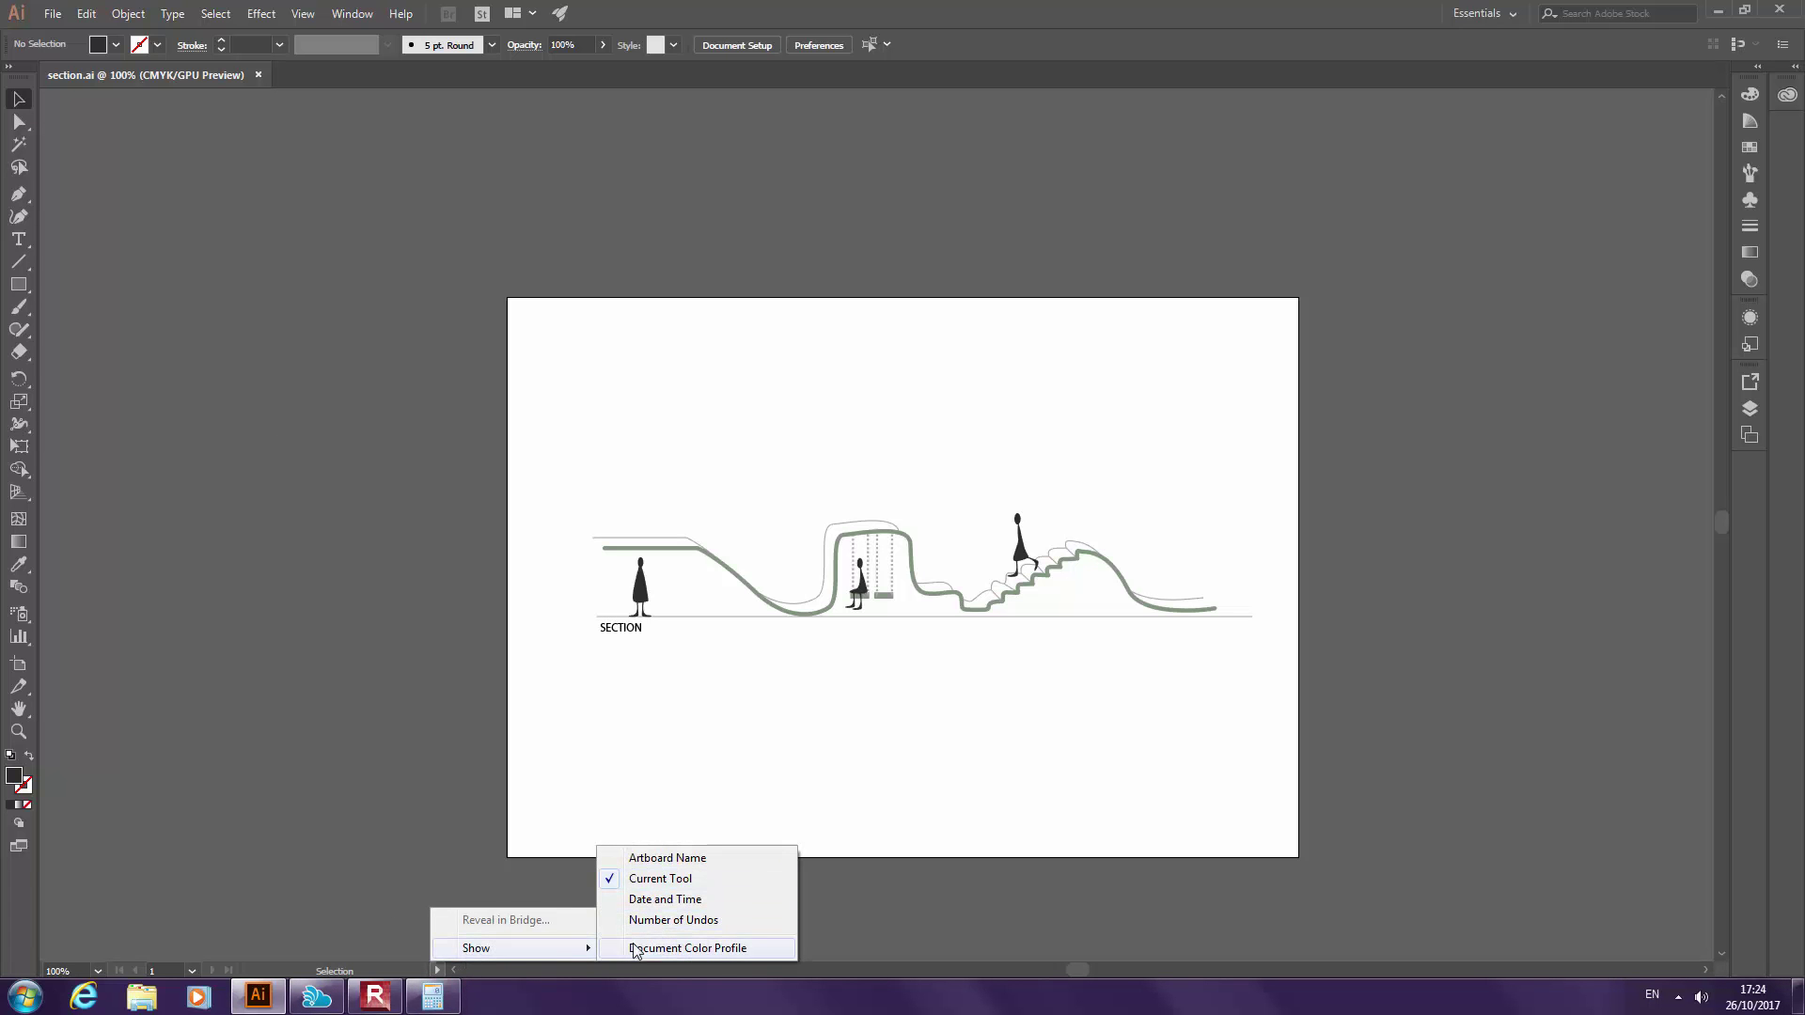
{"action": "left_click", "coordinate": [437, 973]}
{"action": "mouse_move", "coordinate": [506, 951]}
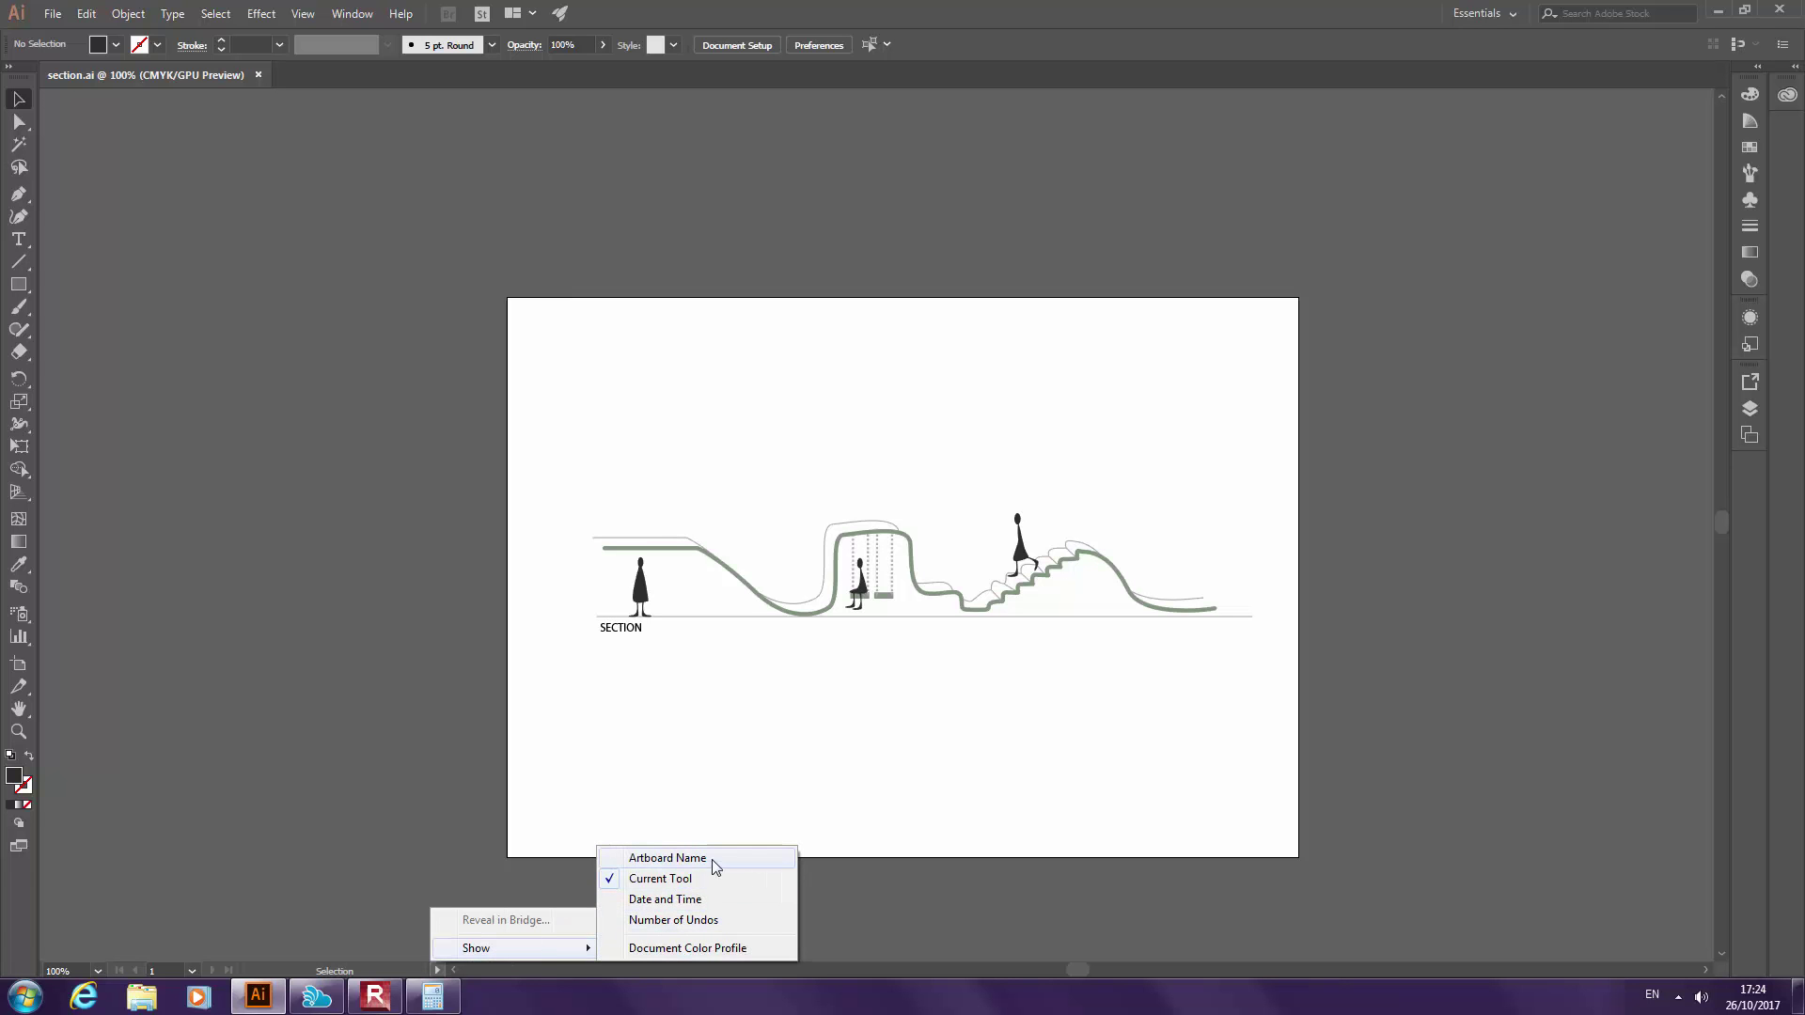
{"action": "left_click", "coordinate": [702, 900]}
{"action": "left_click", "coordinate": [433, 970]}
{"action": "mouse_move", "coordinate": [484, 951]}
{"action": "left_click", "coordinate": [686, 880]}
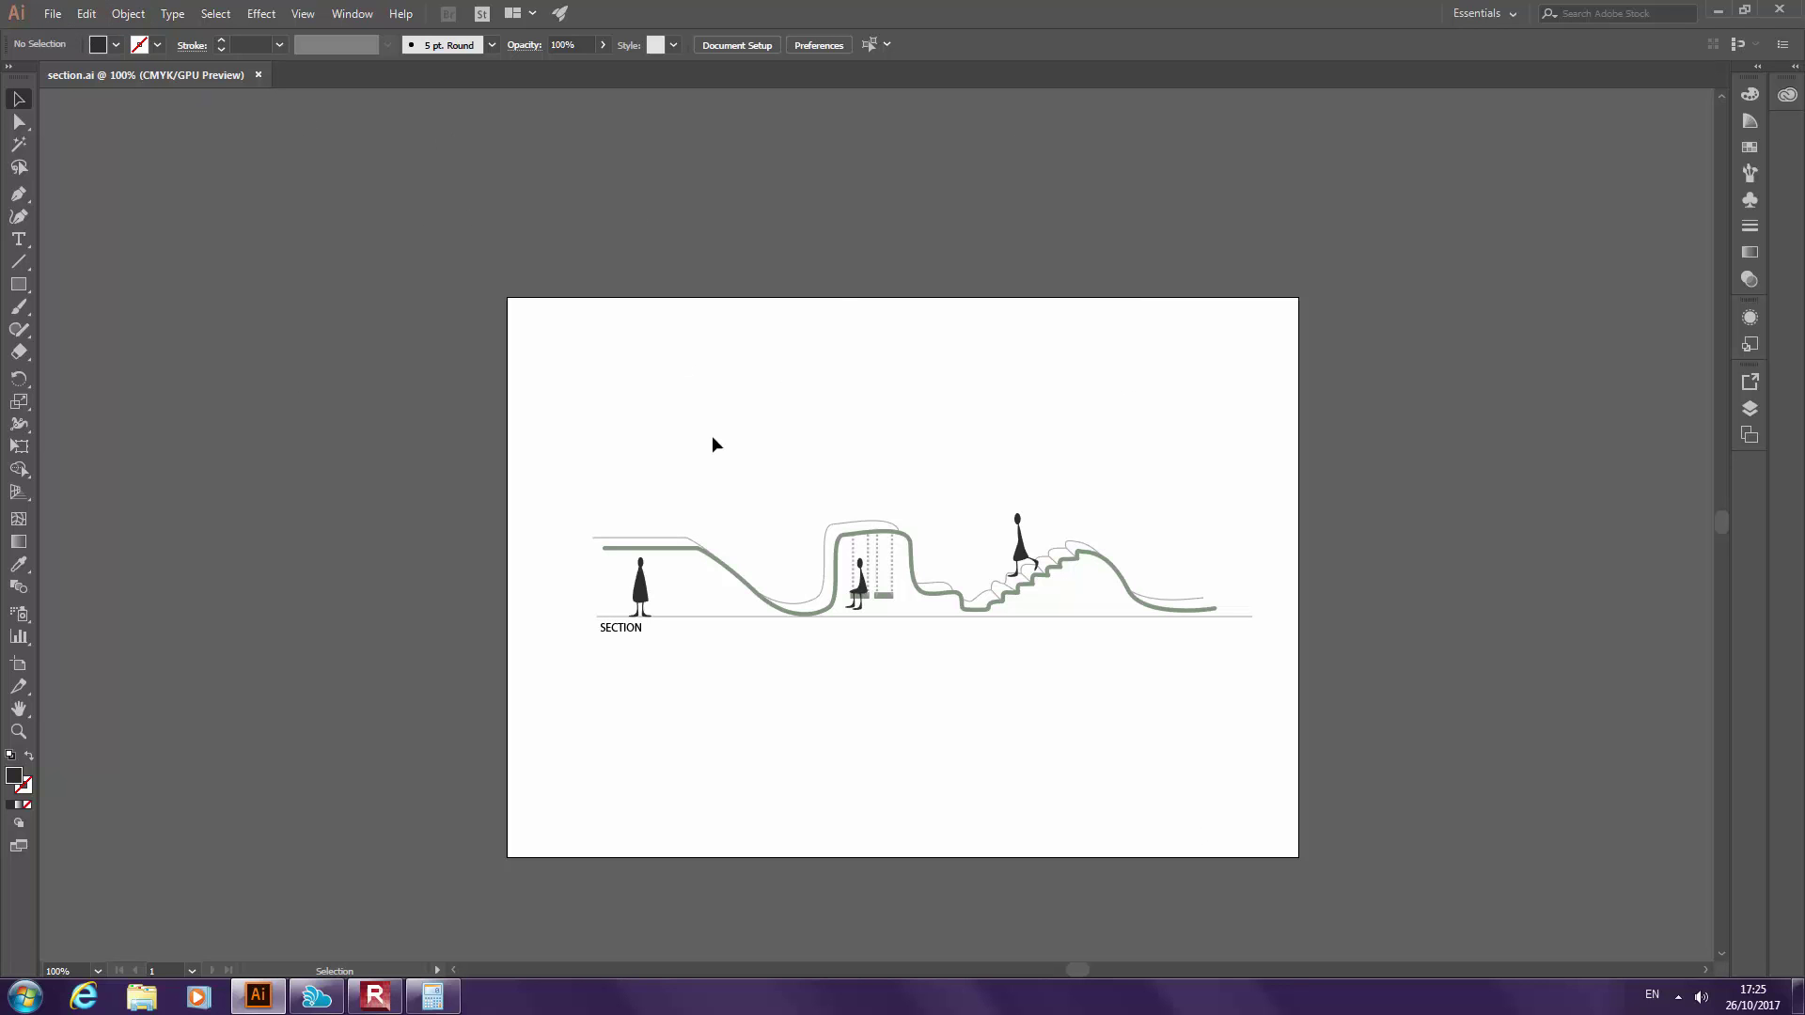
Start a new document, check its unit options, and browse the Art & Illustration, Film & Video and Print presets
{"action": "left_click", "coordinate": [52, 13]}
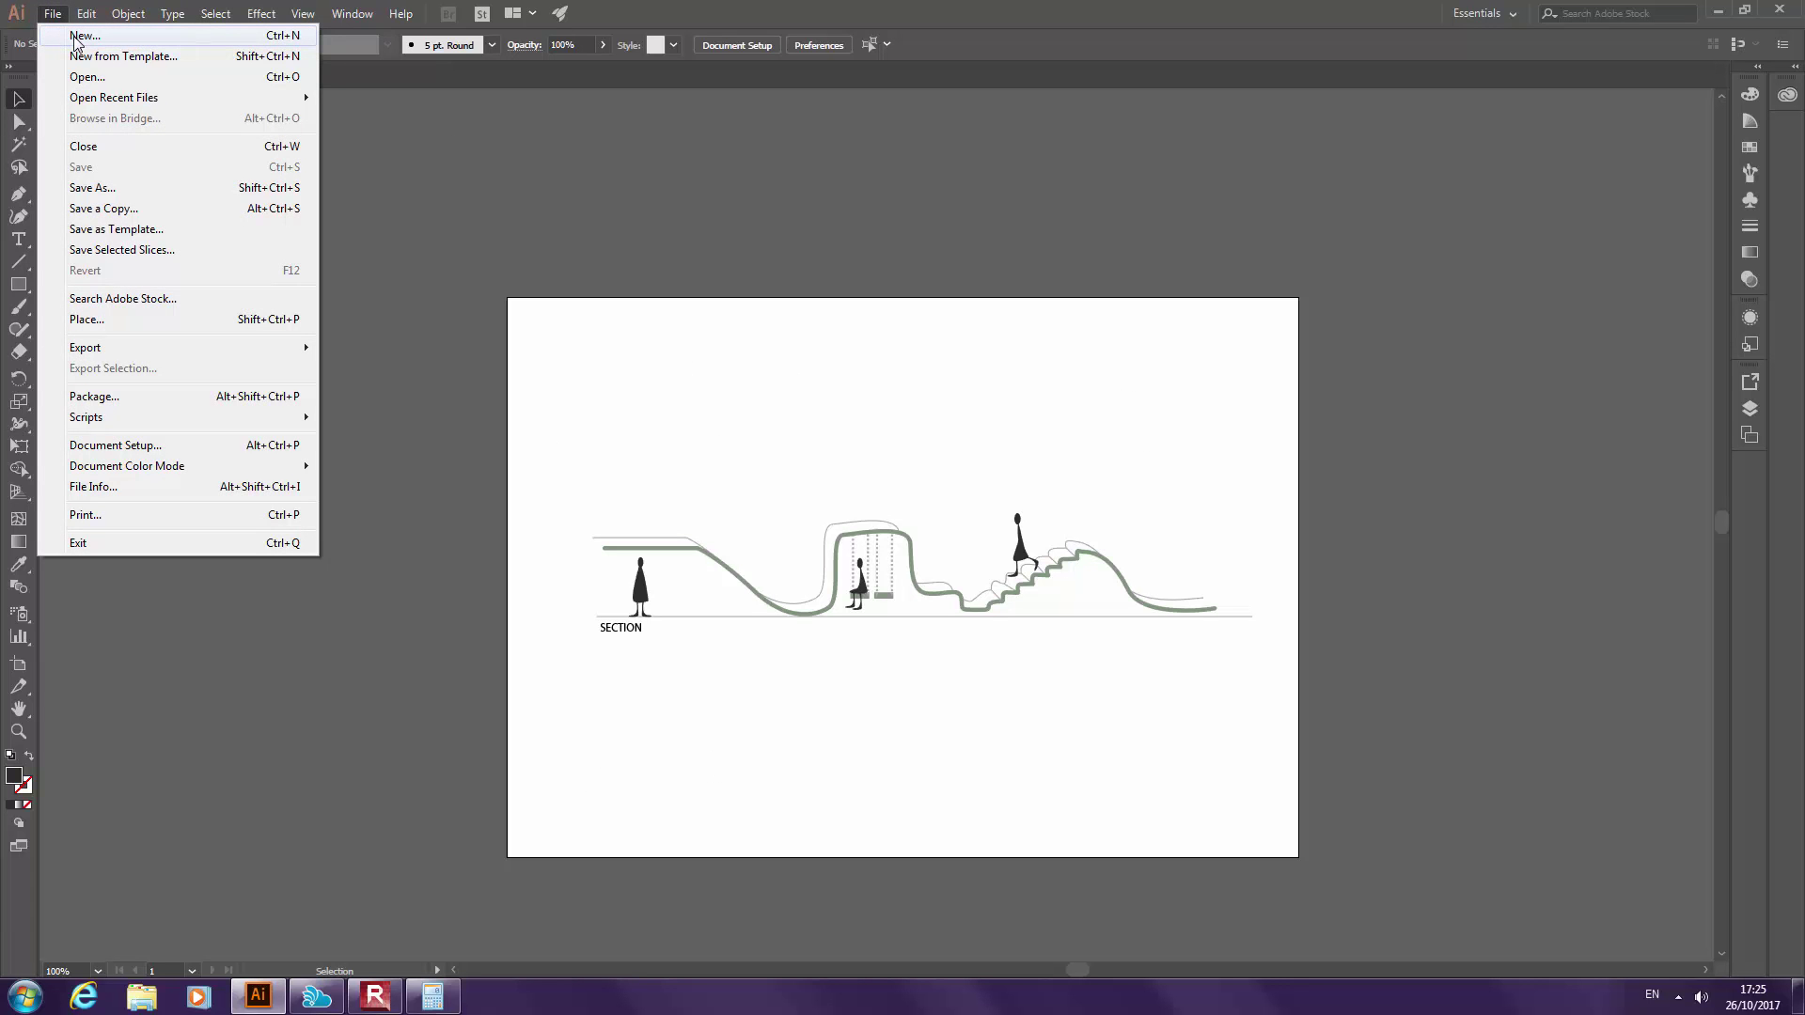
{"action": "left_click", "coordinate": [75, 39]}
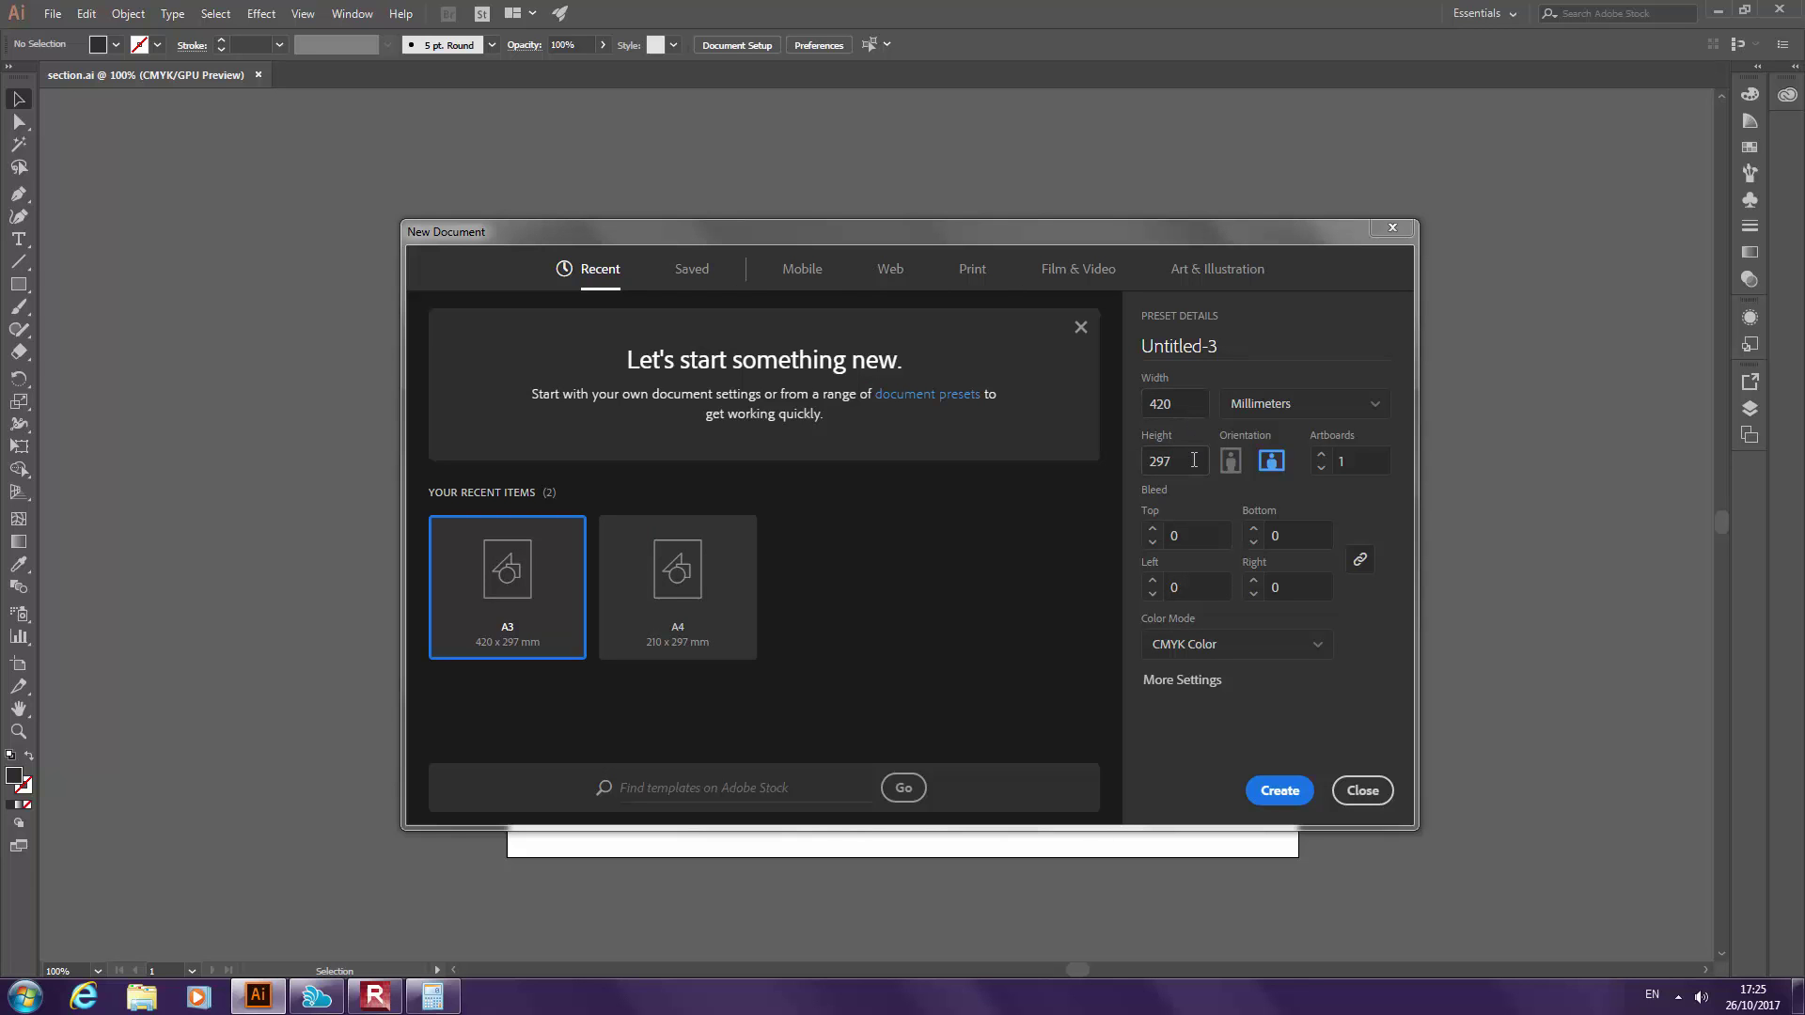
{"action": "left_click", "coordinate": [1287, 413]}
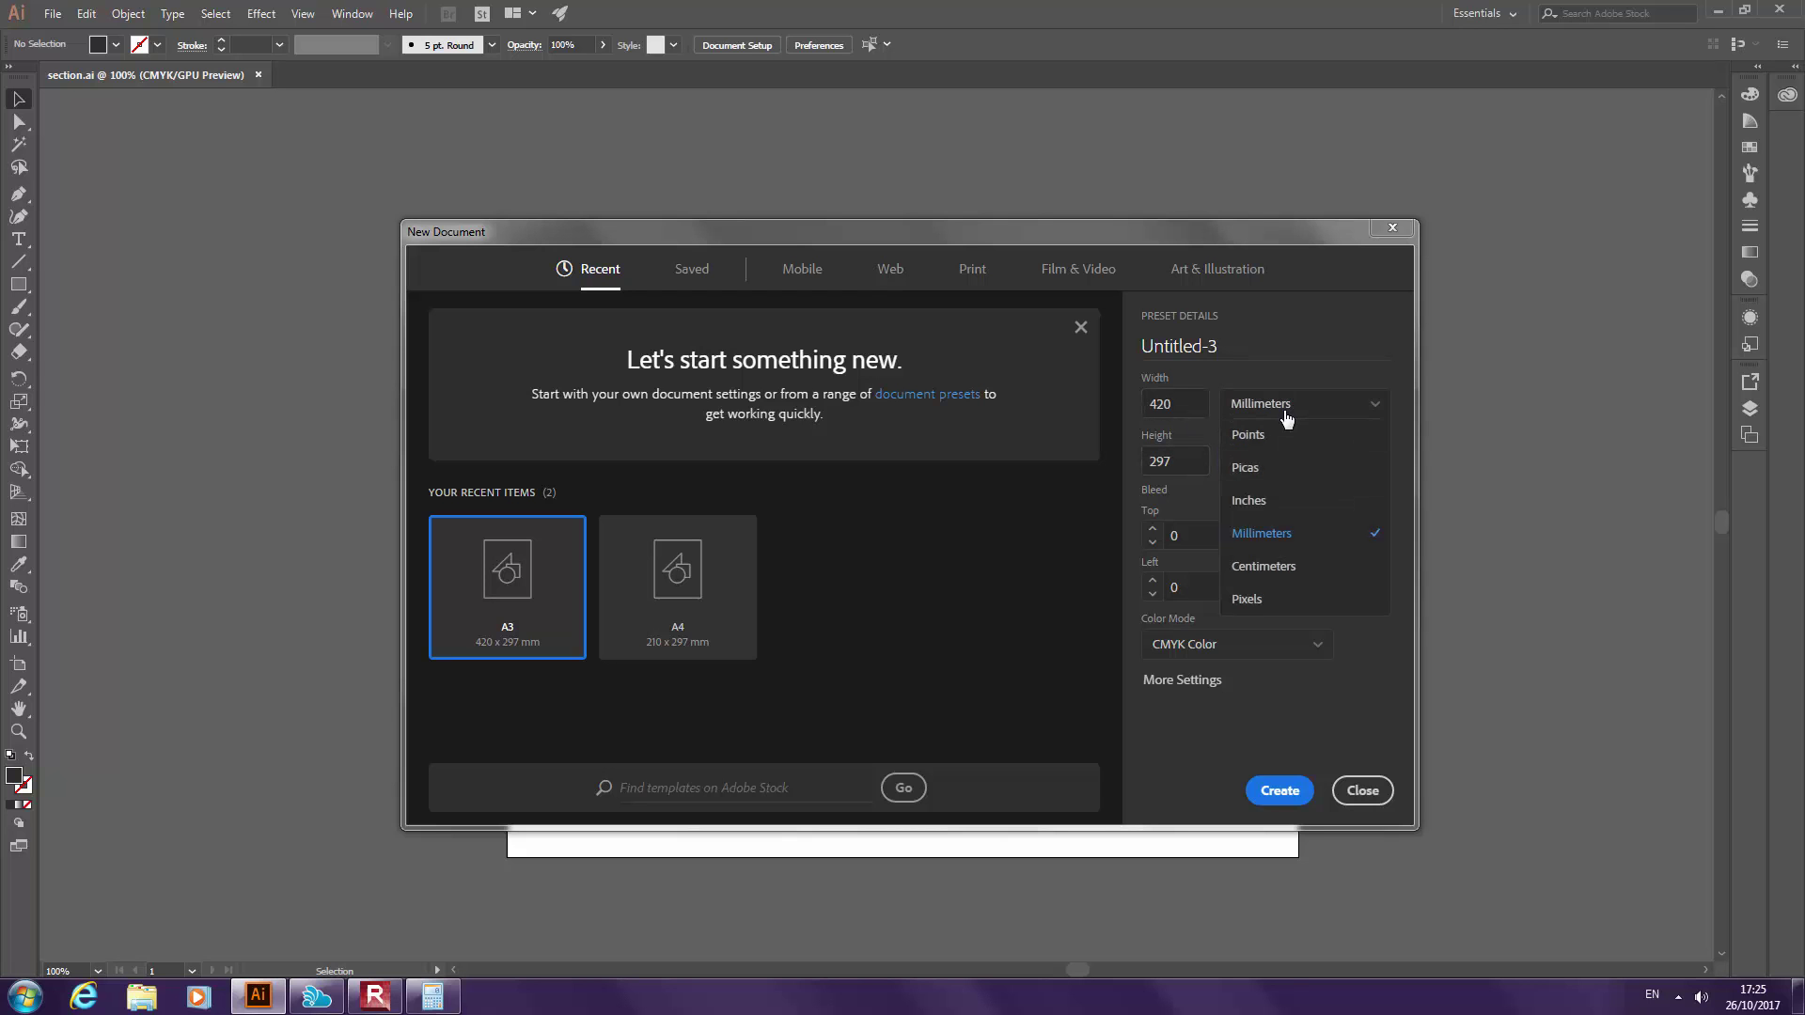
{"action": "left_click", "coordinate": [1285, 404]}
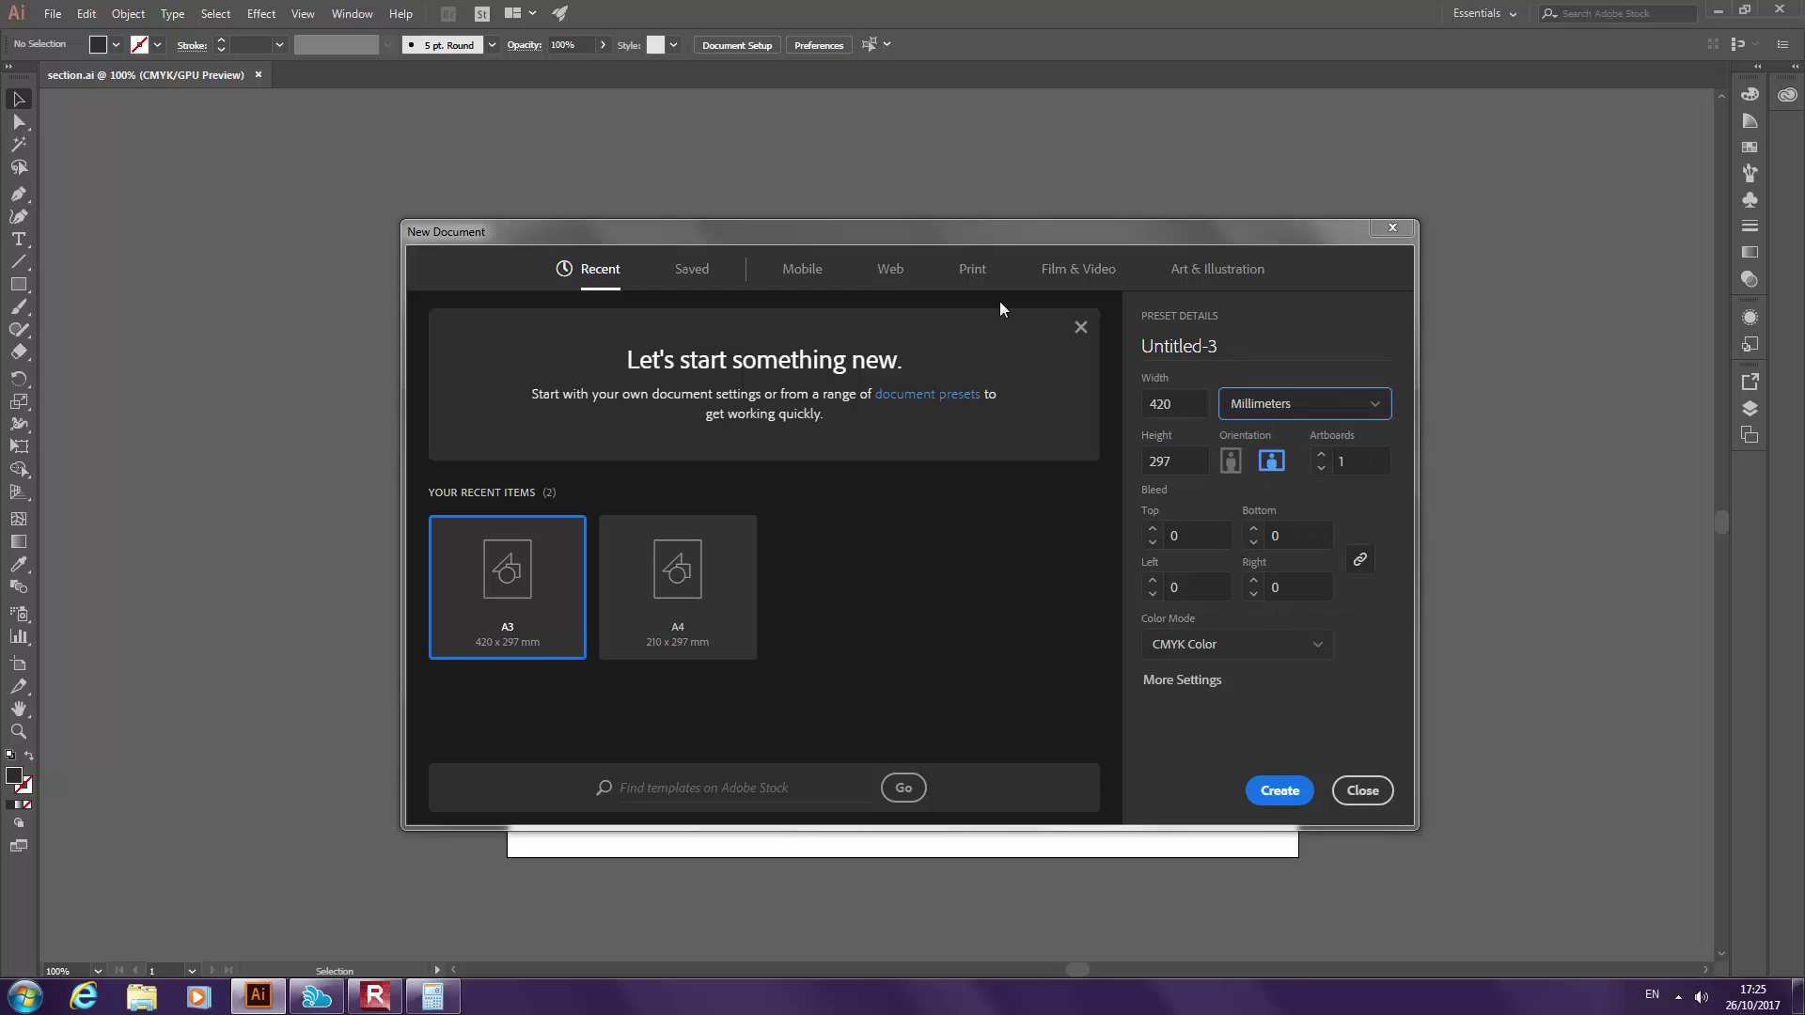
{"action": "left_click", "coordinate": [974, 273]}
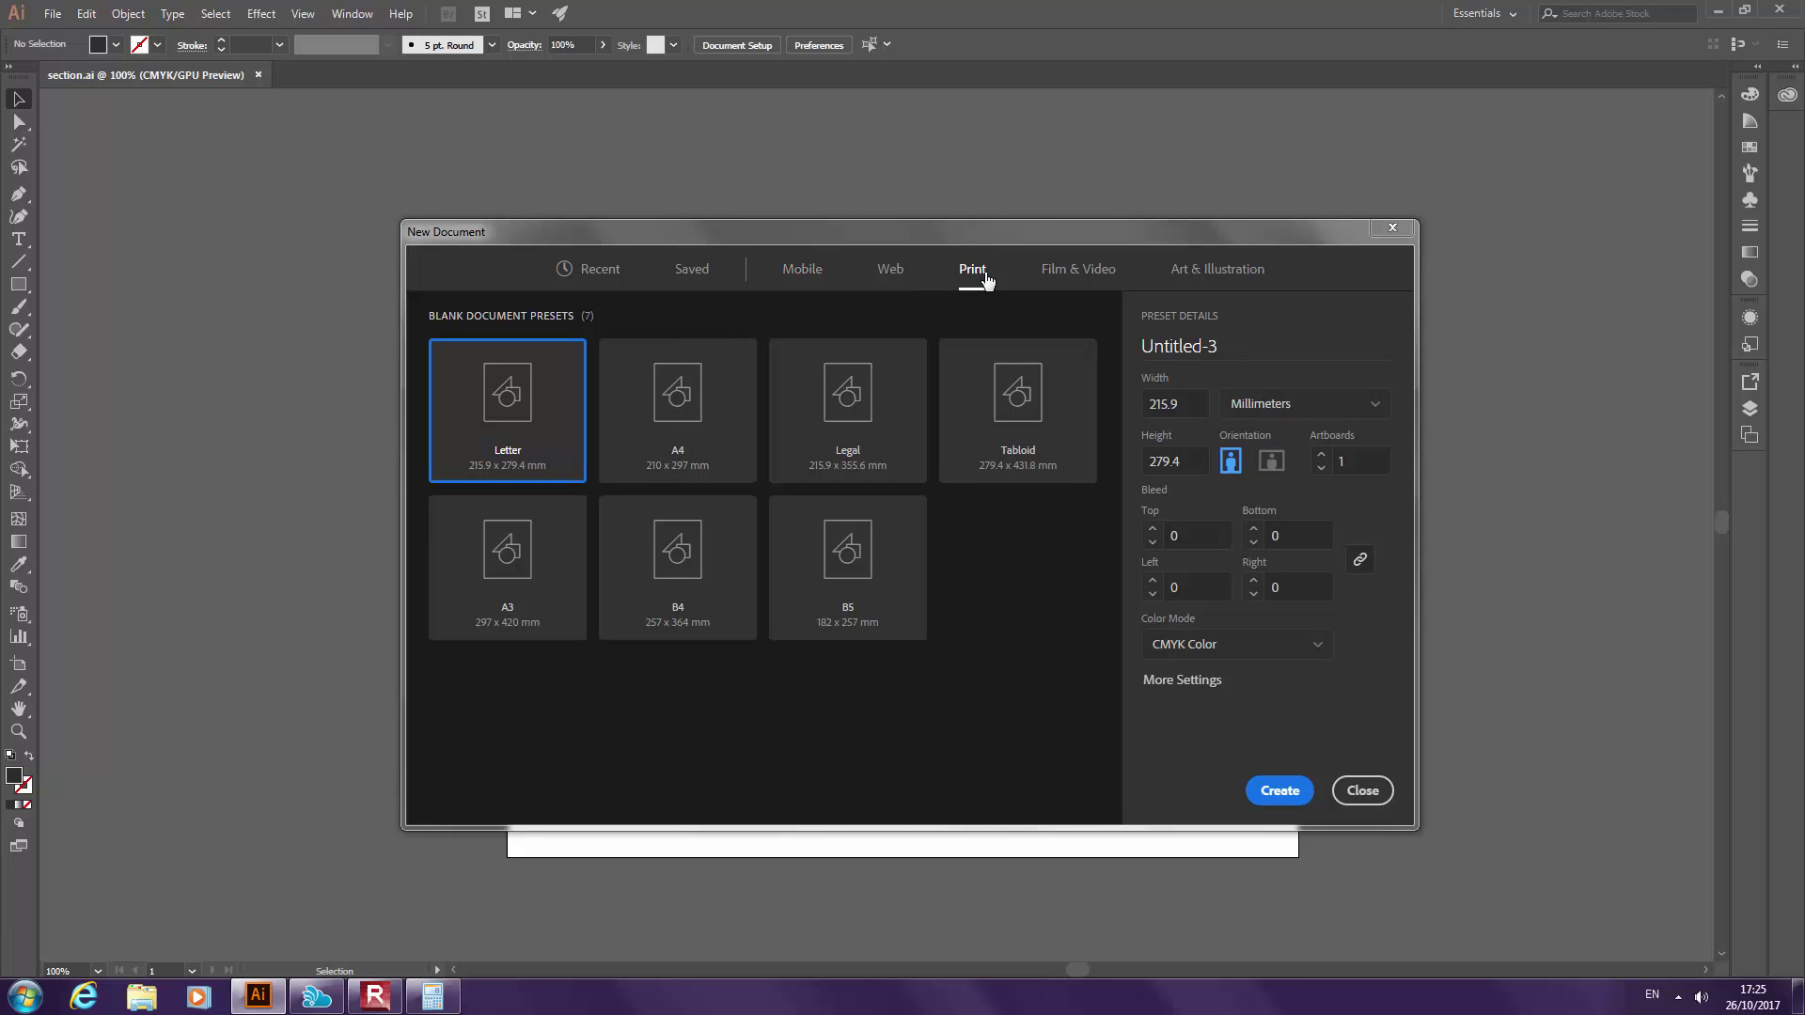
{"action": "left_click", "coordinate": [1212, 273]}
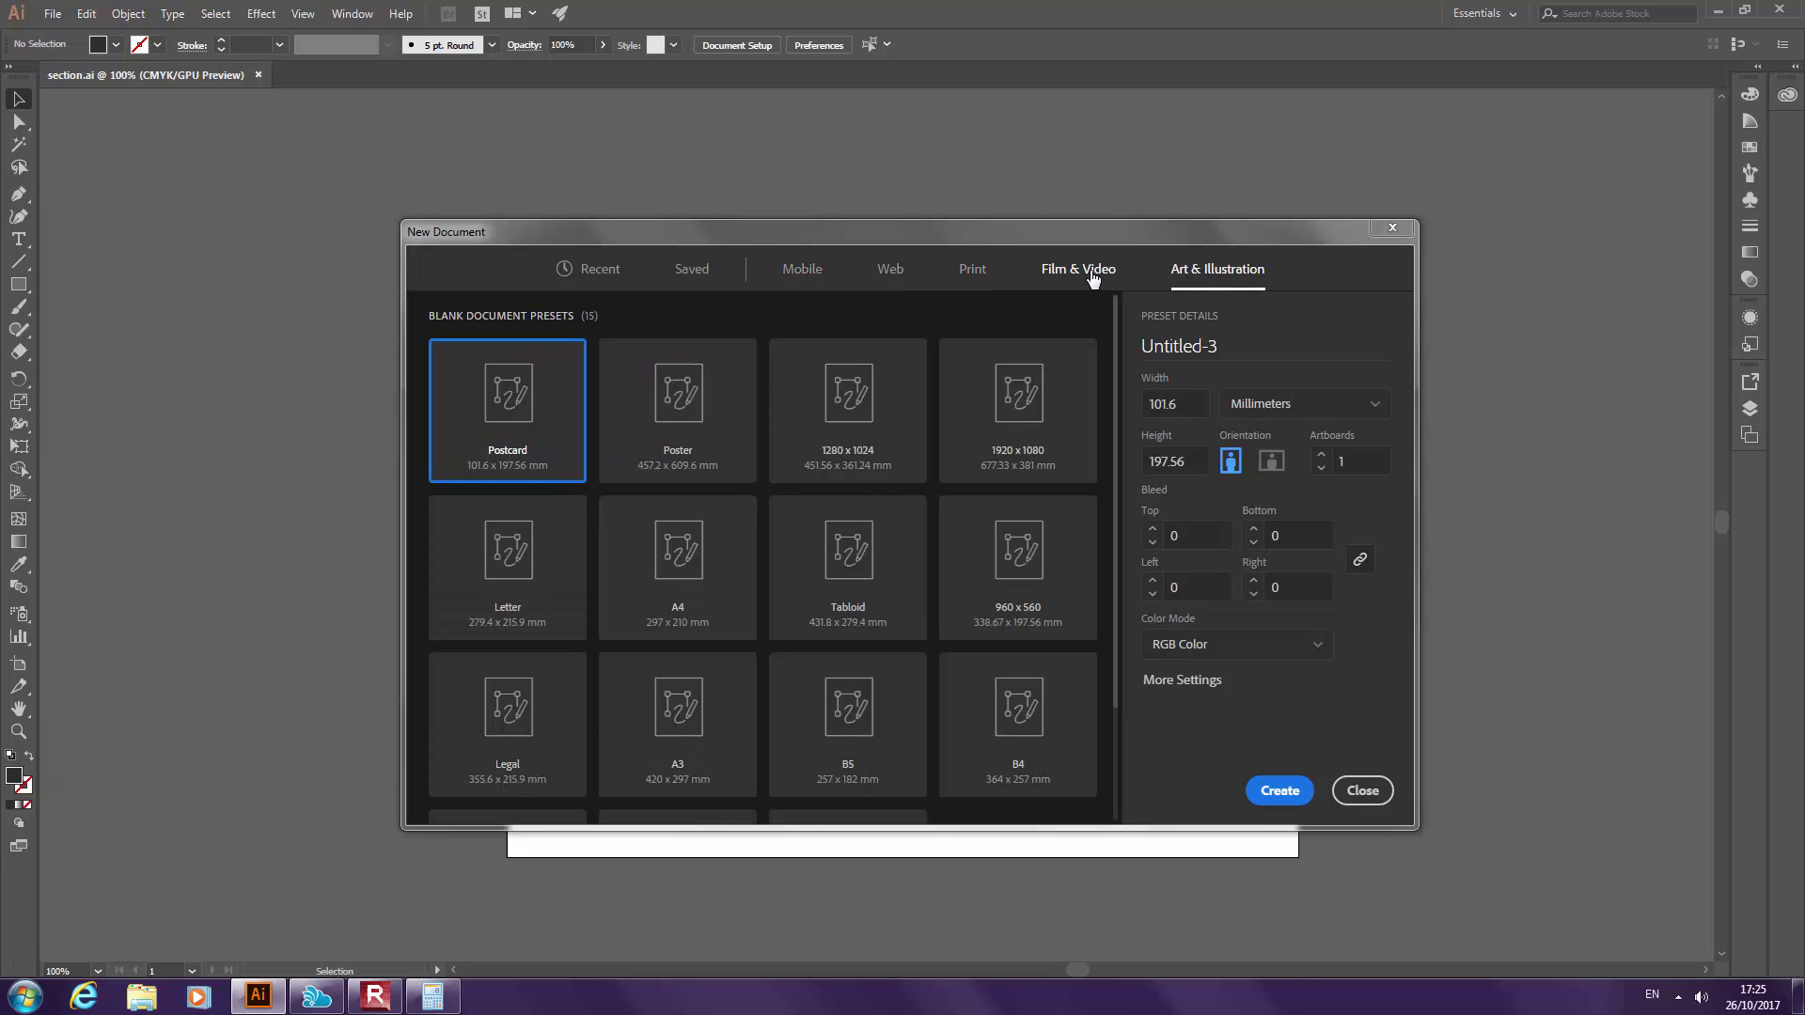
{"action": "left_click", "coordinate": [1070, 273]}
{"action": "left_click", "coordinate": [957, 270]}
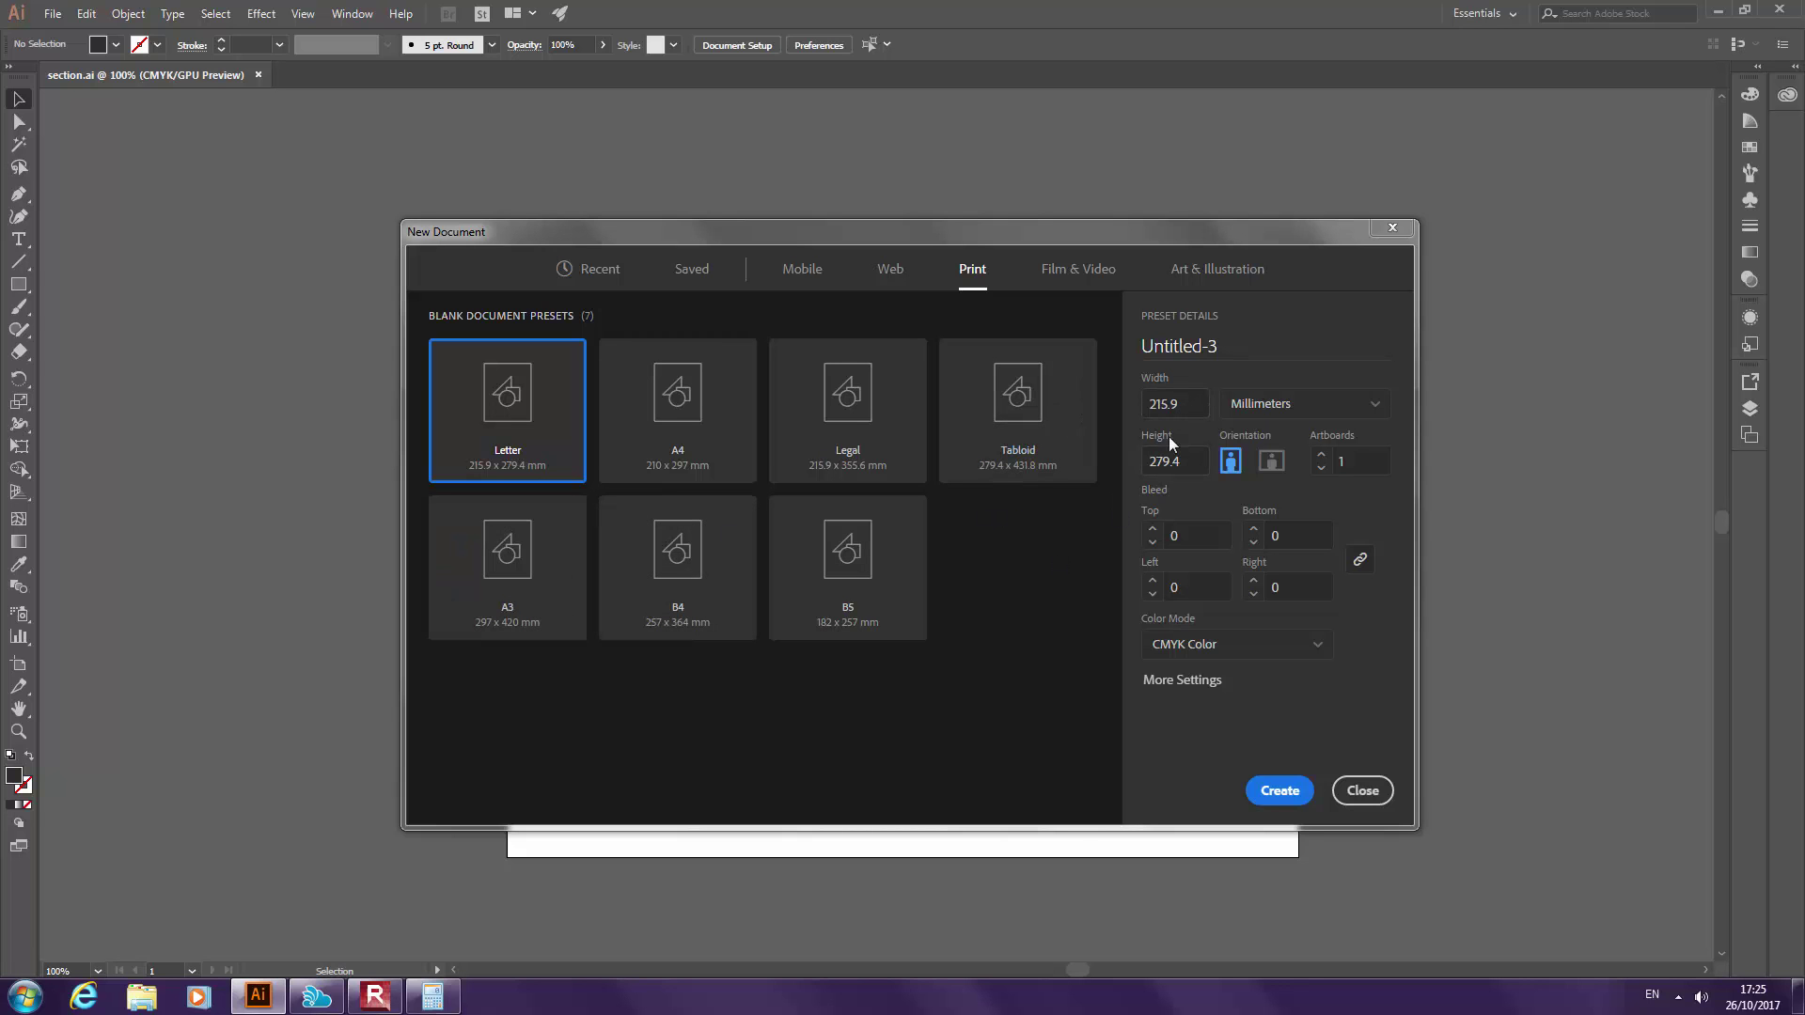
Create the new document from the A3 print preset in landscape orientation
{"action": "left_click", "coordinate": [523, 563]}
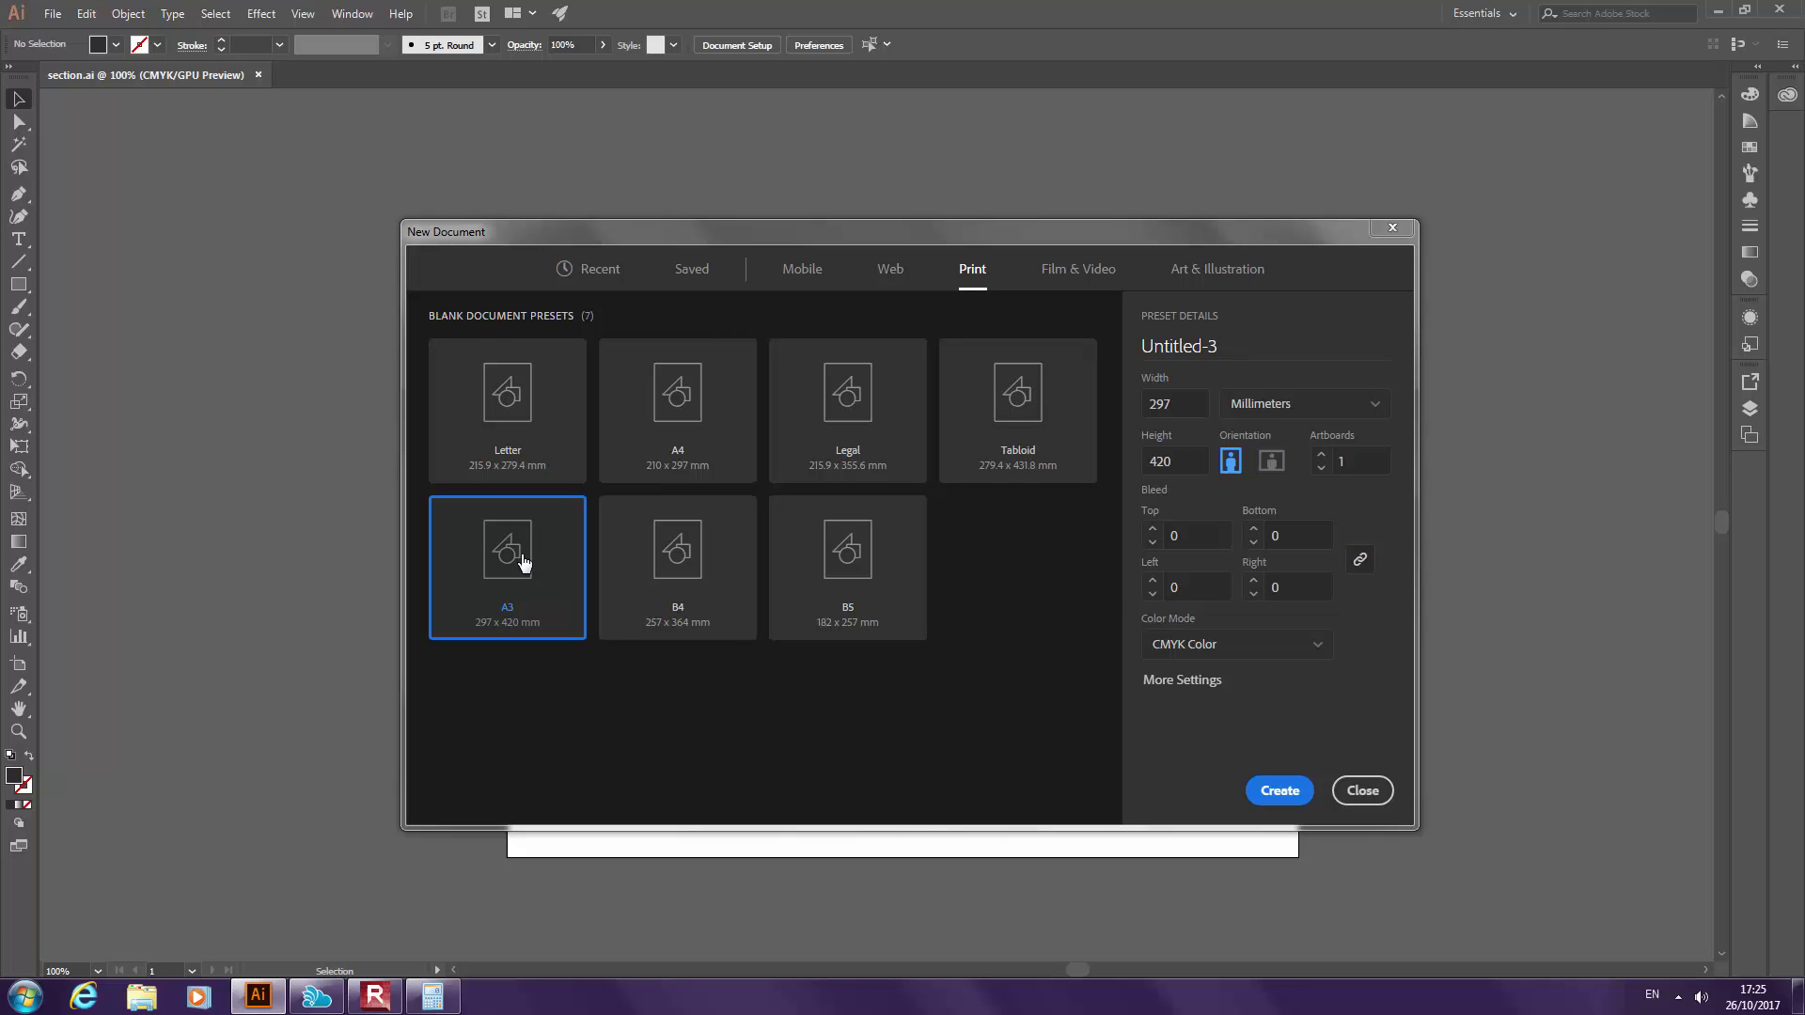
{"action": "left_click", "coordinate": [1277, 463]}
{"action": "left_click", "coordinate": [1273, 789]}
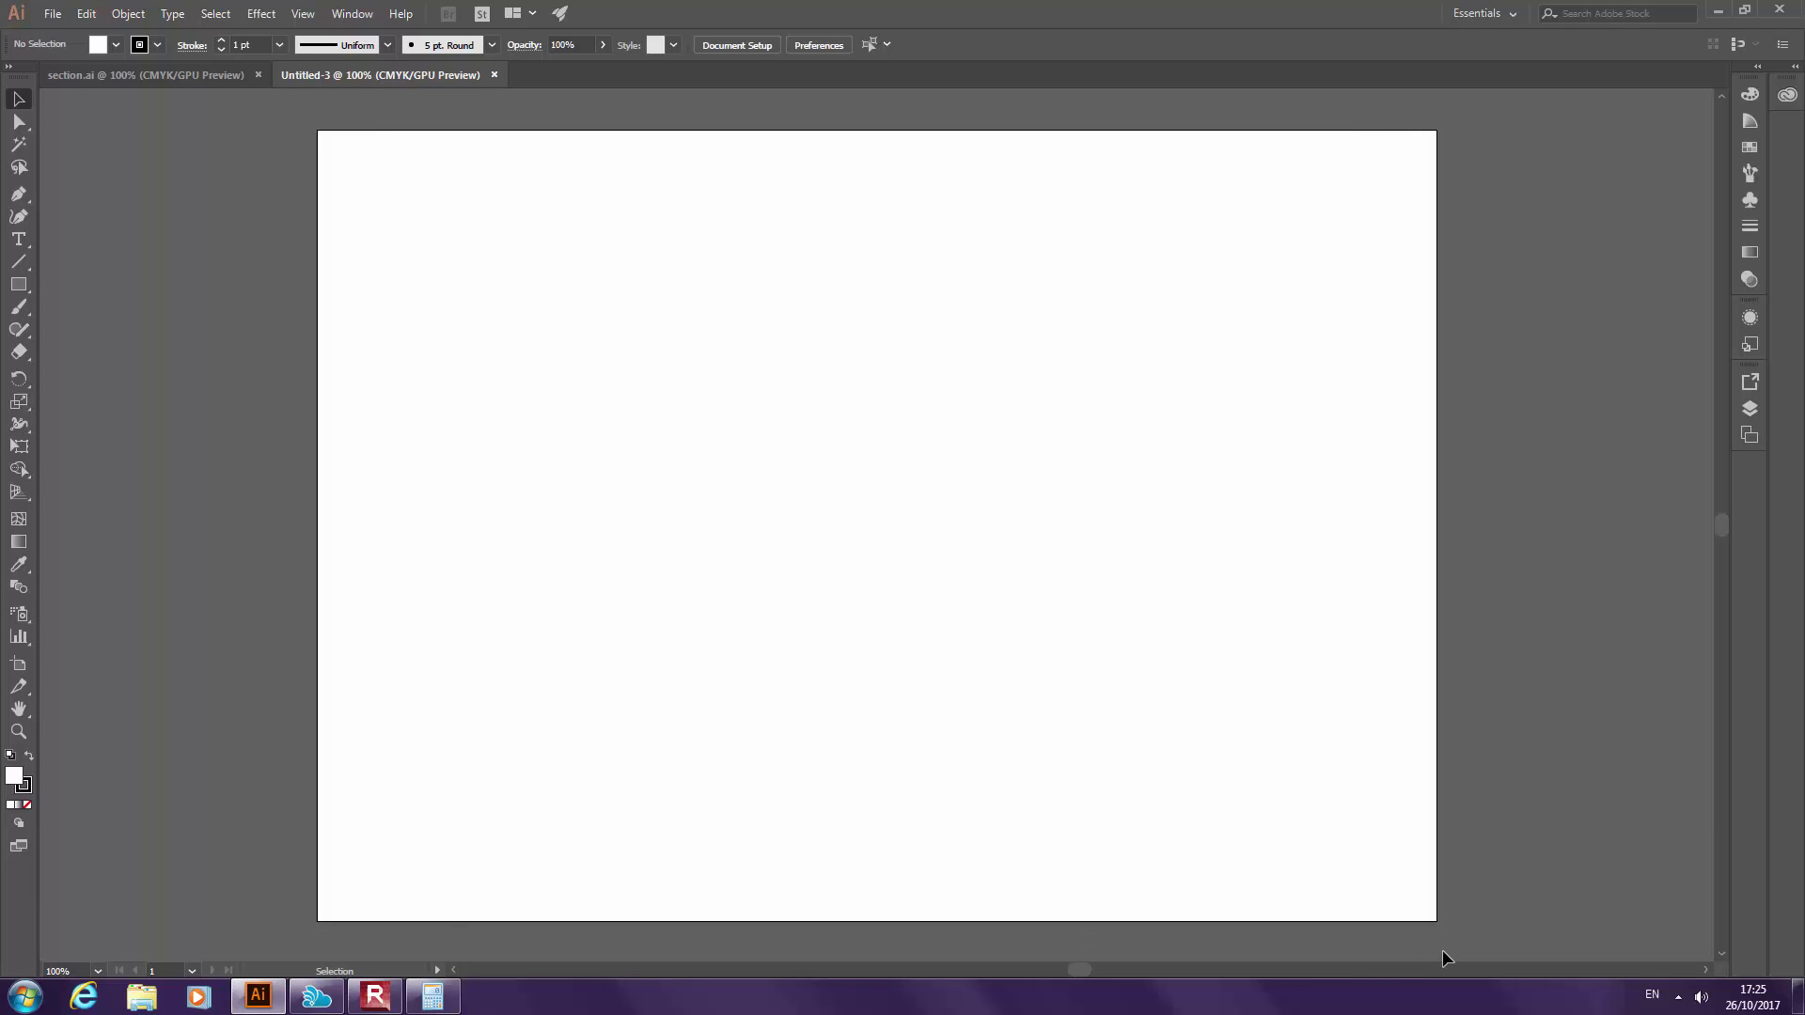
Switch between the section.ai drawing and the new blank document, ending on the blank one
{"action": "left_click", "coordinate": [227, 75]}
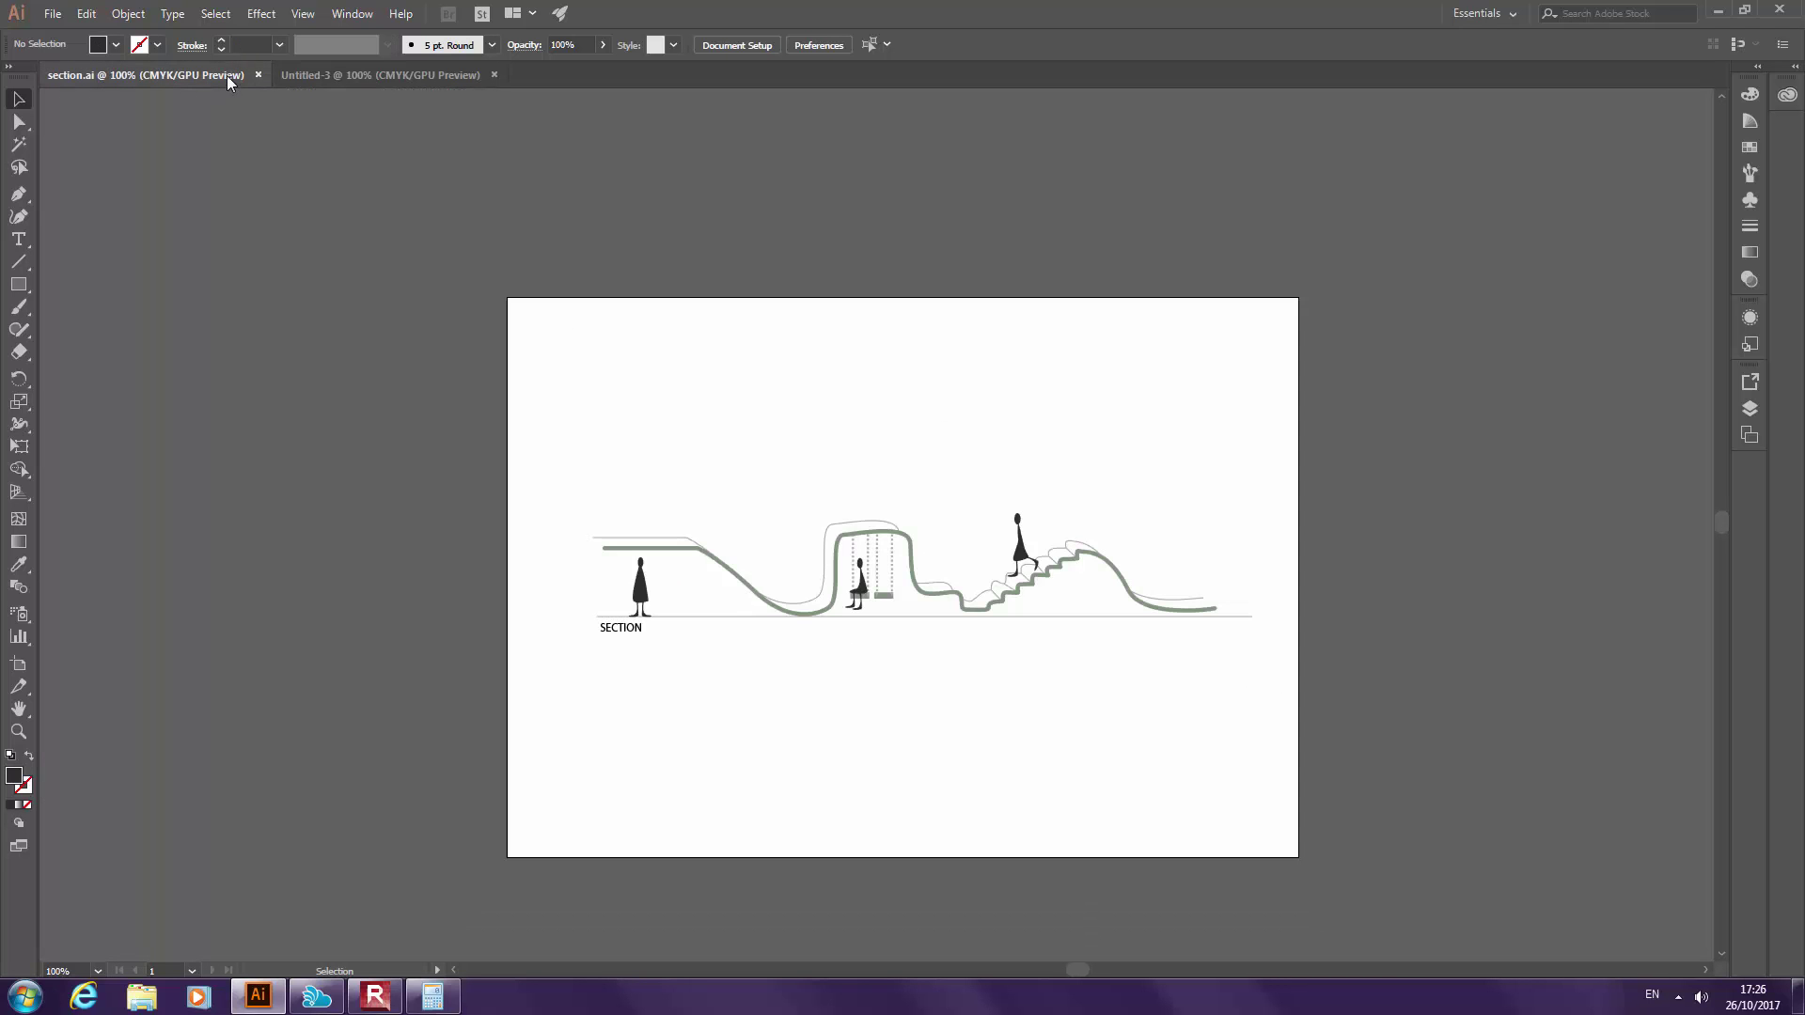
{"action": "left_click", "coordinate": [318, 82]}
{"action": "left_click", "coordinate": [195, 82]}
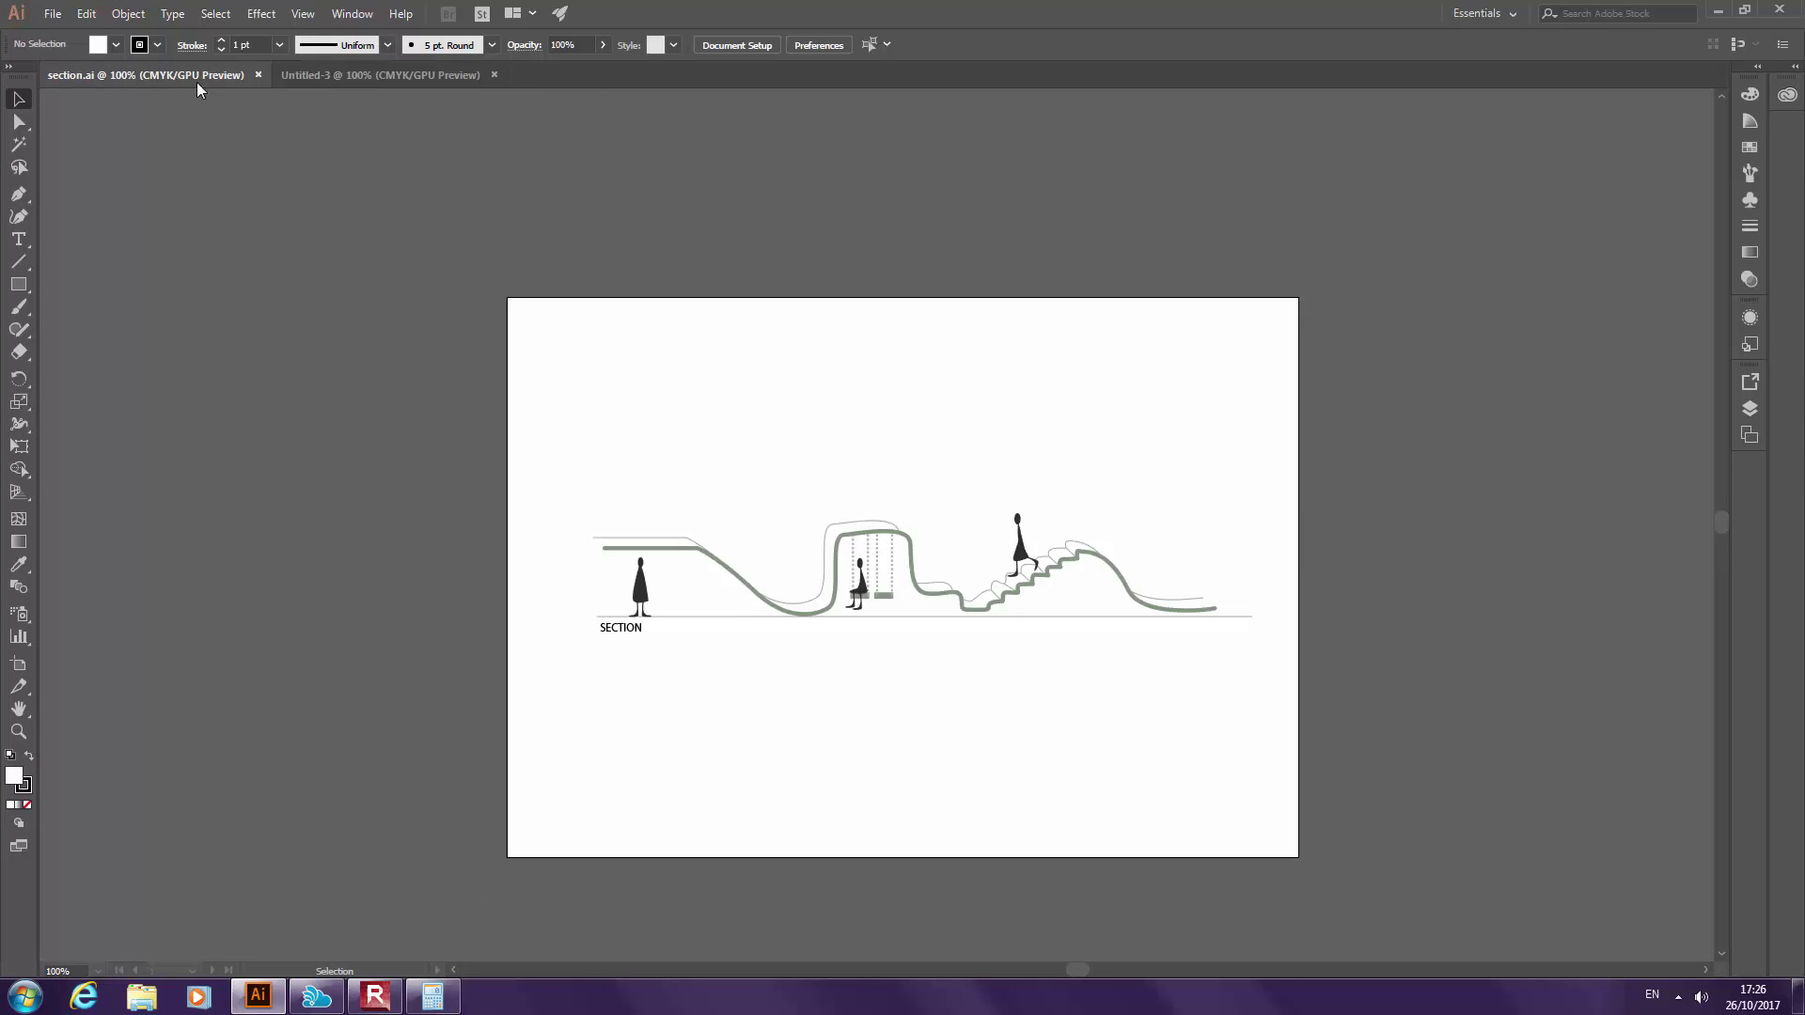
{"action": "left_click", "coordinate": [325, 81]}
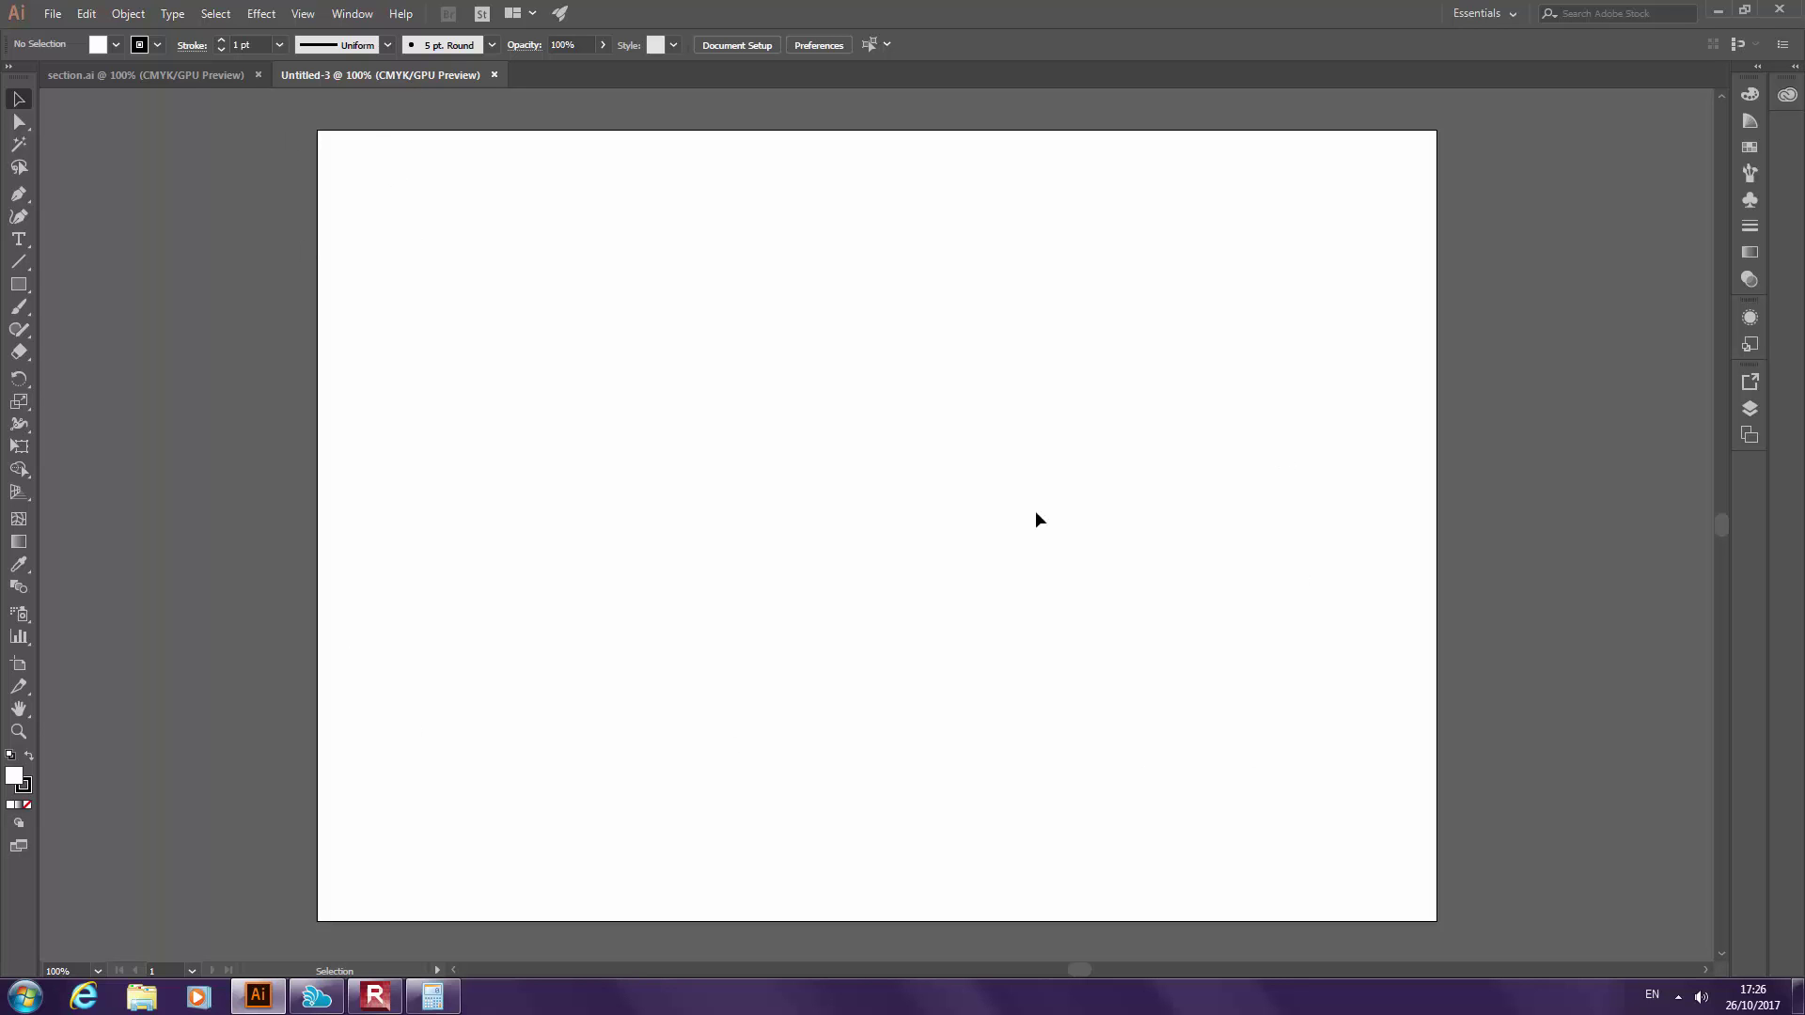
Open artboard editing from Document Setup, try portrait orientation and set the artboard back to landscape
{"action": "left_click", "coordinate": [53, 13]}
{"action": "left_click", "coordinate": [132, 444]}
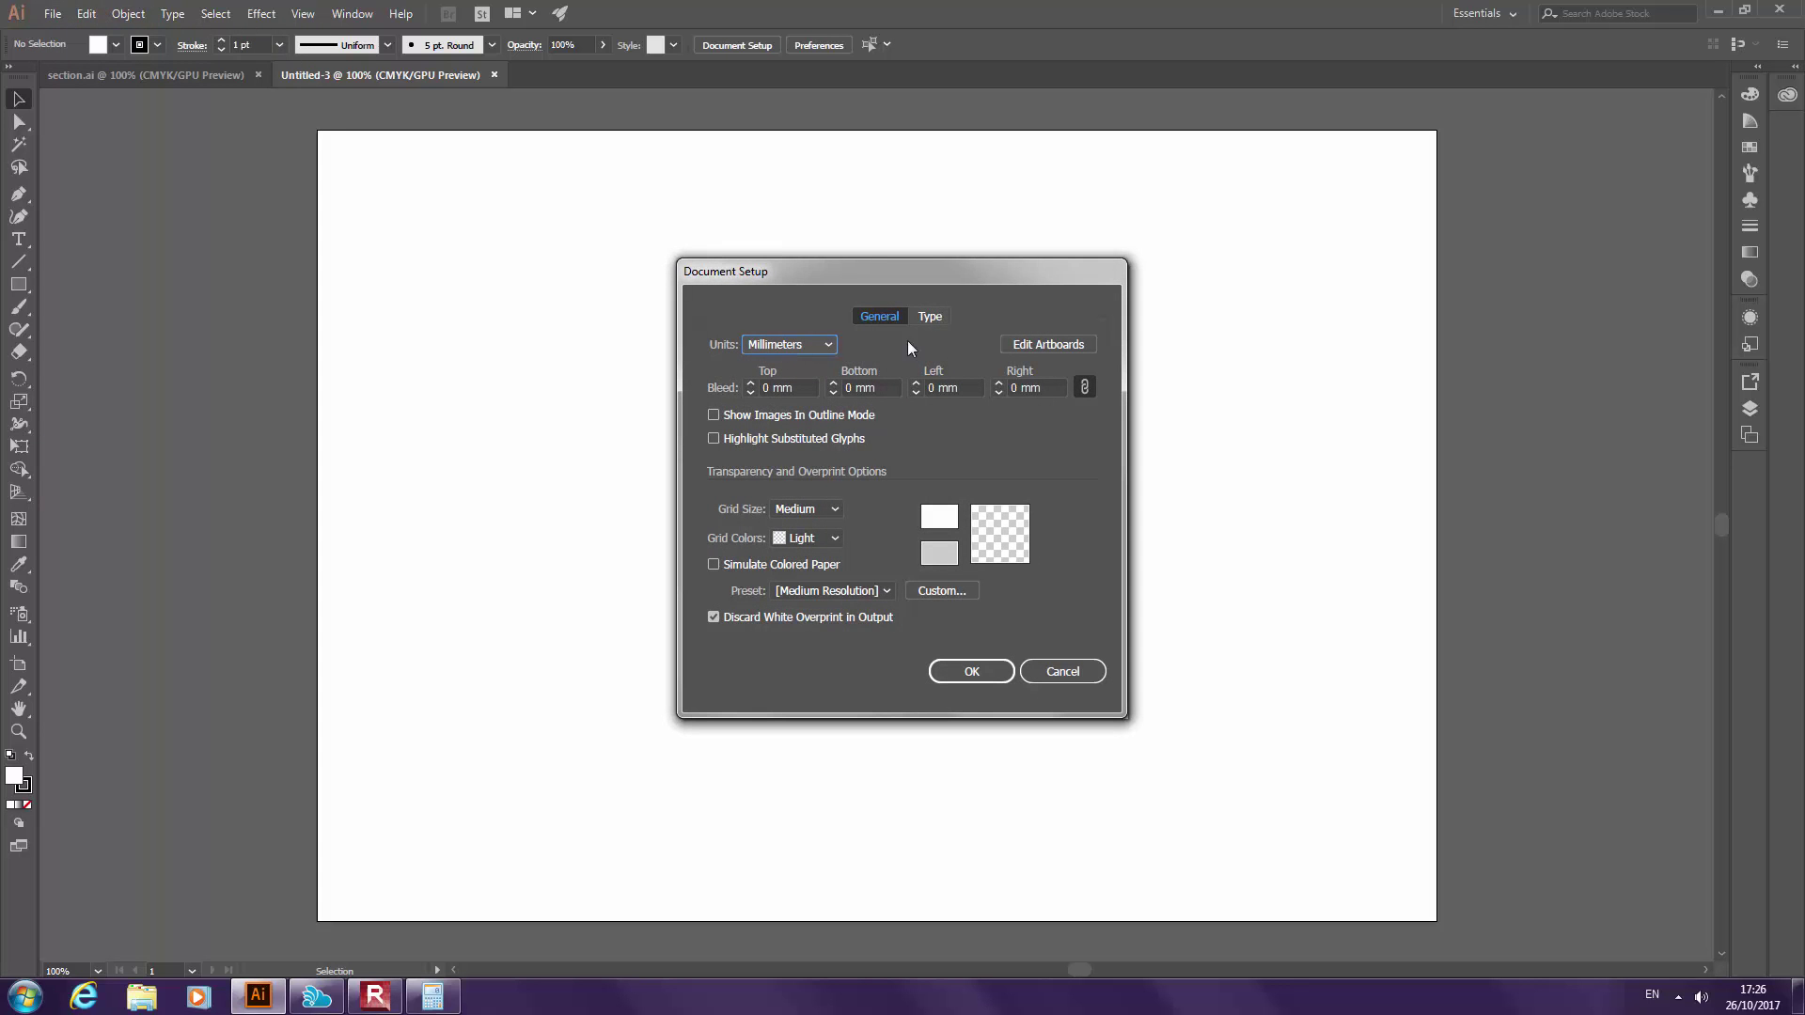
{"action": "left_click", "coordinate": [1029, 345]}
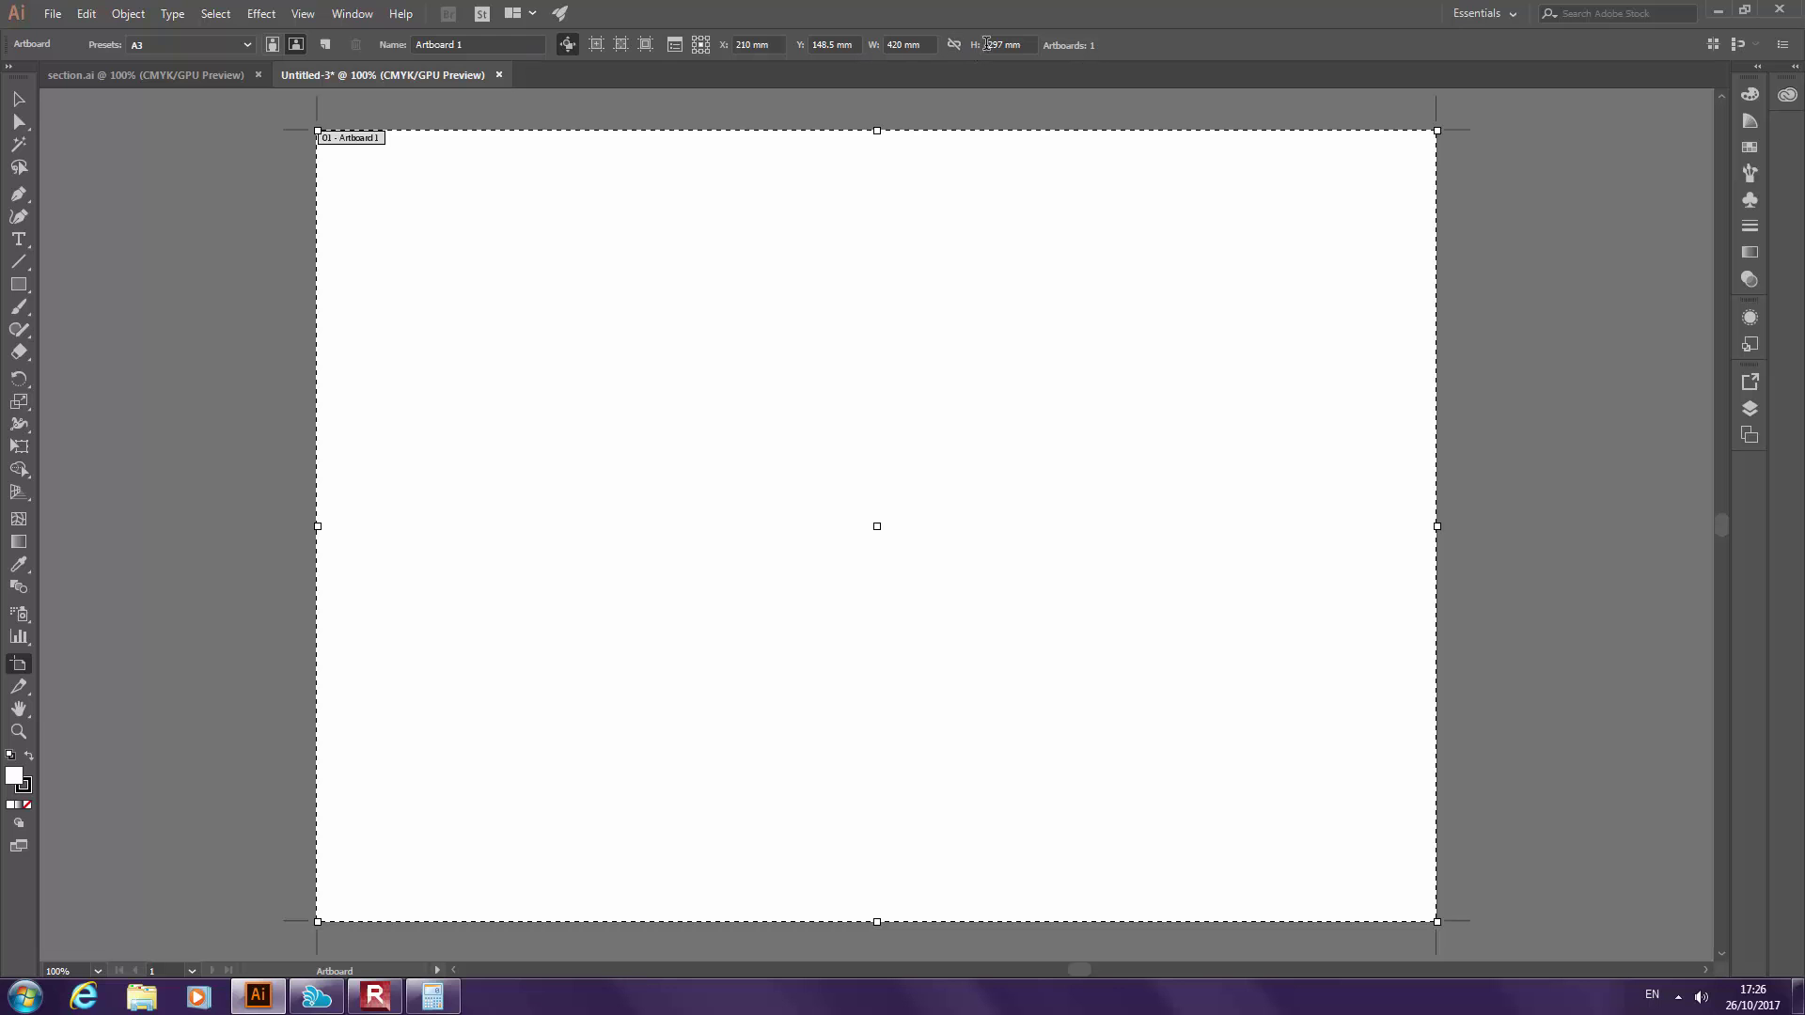
{"action": "double_click", "coordinate": [895, 45]}
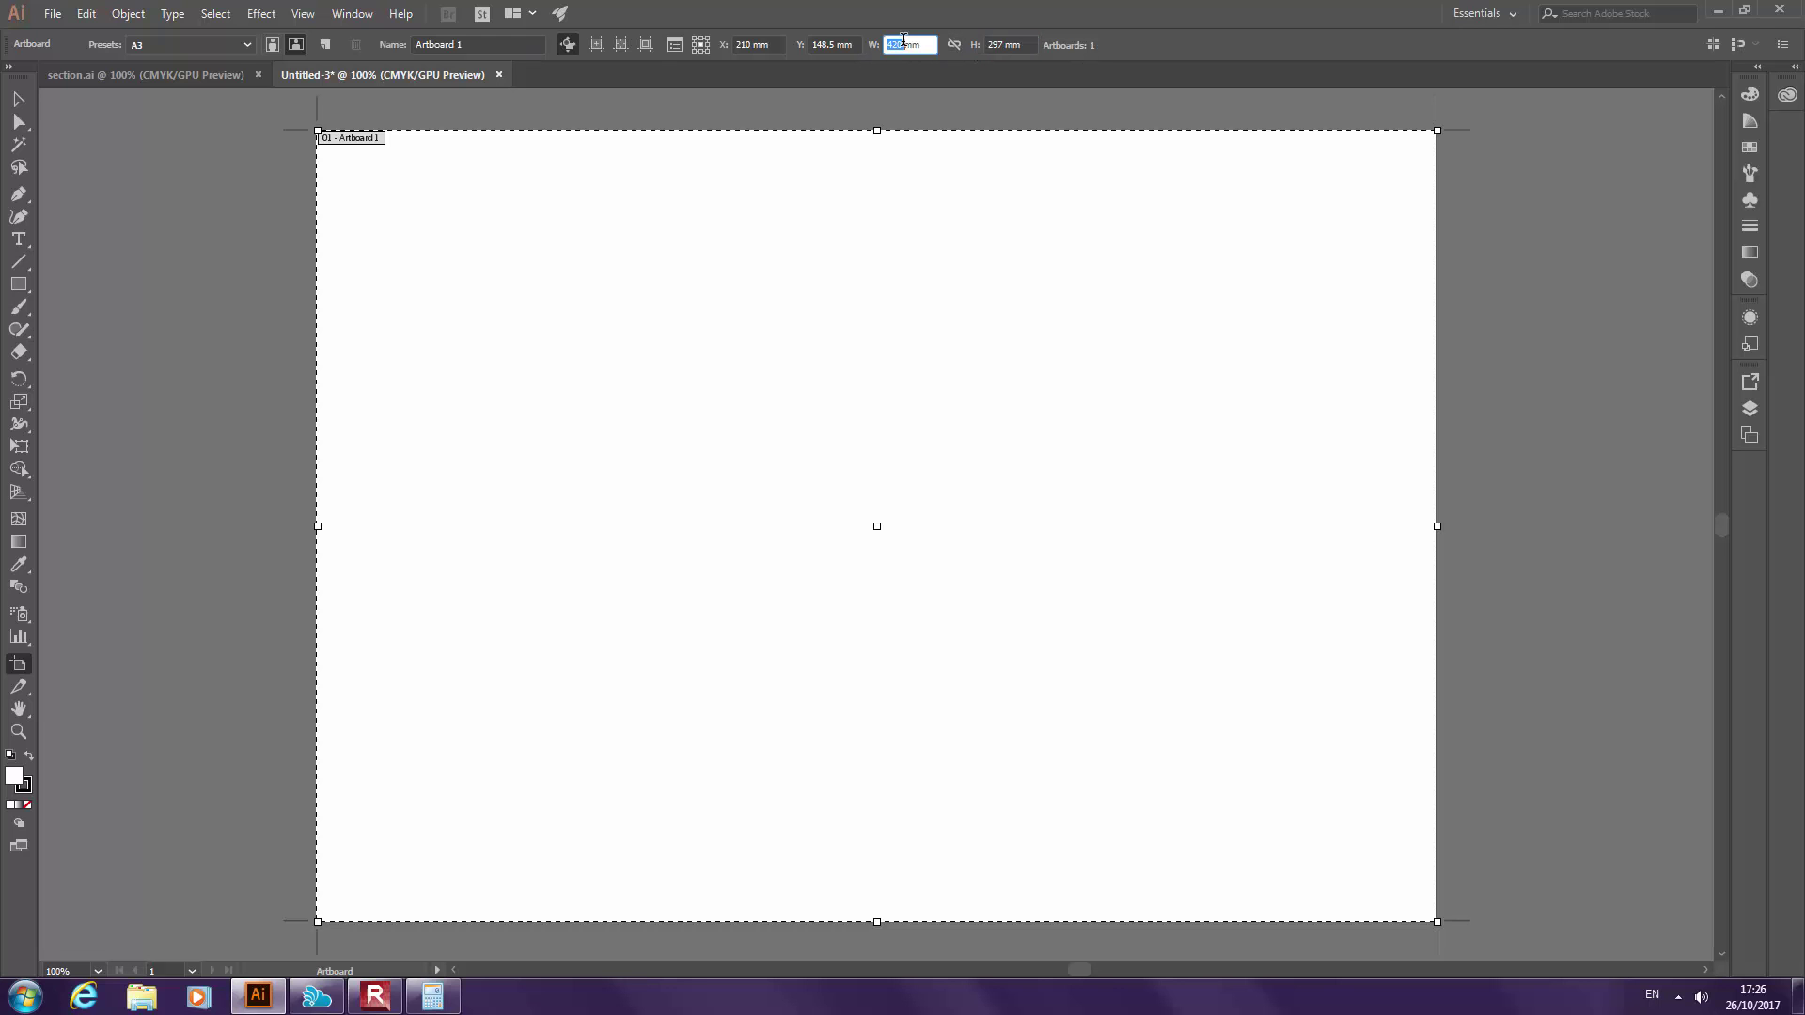
{"action": "left_click", "coordinate": [271, 44]}
{"action": "left_click", "coordinate": [294, 45]}
Change the artboard preset to A4 and leave artboard editing
{"action": "left_click", "coordinate": [233, 43]}
{"action": "left_click", "coordinate": [227, 41]}
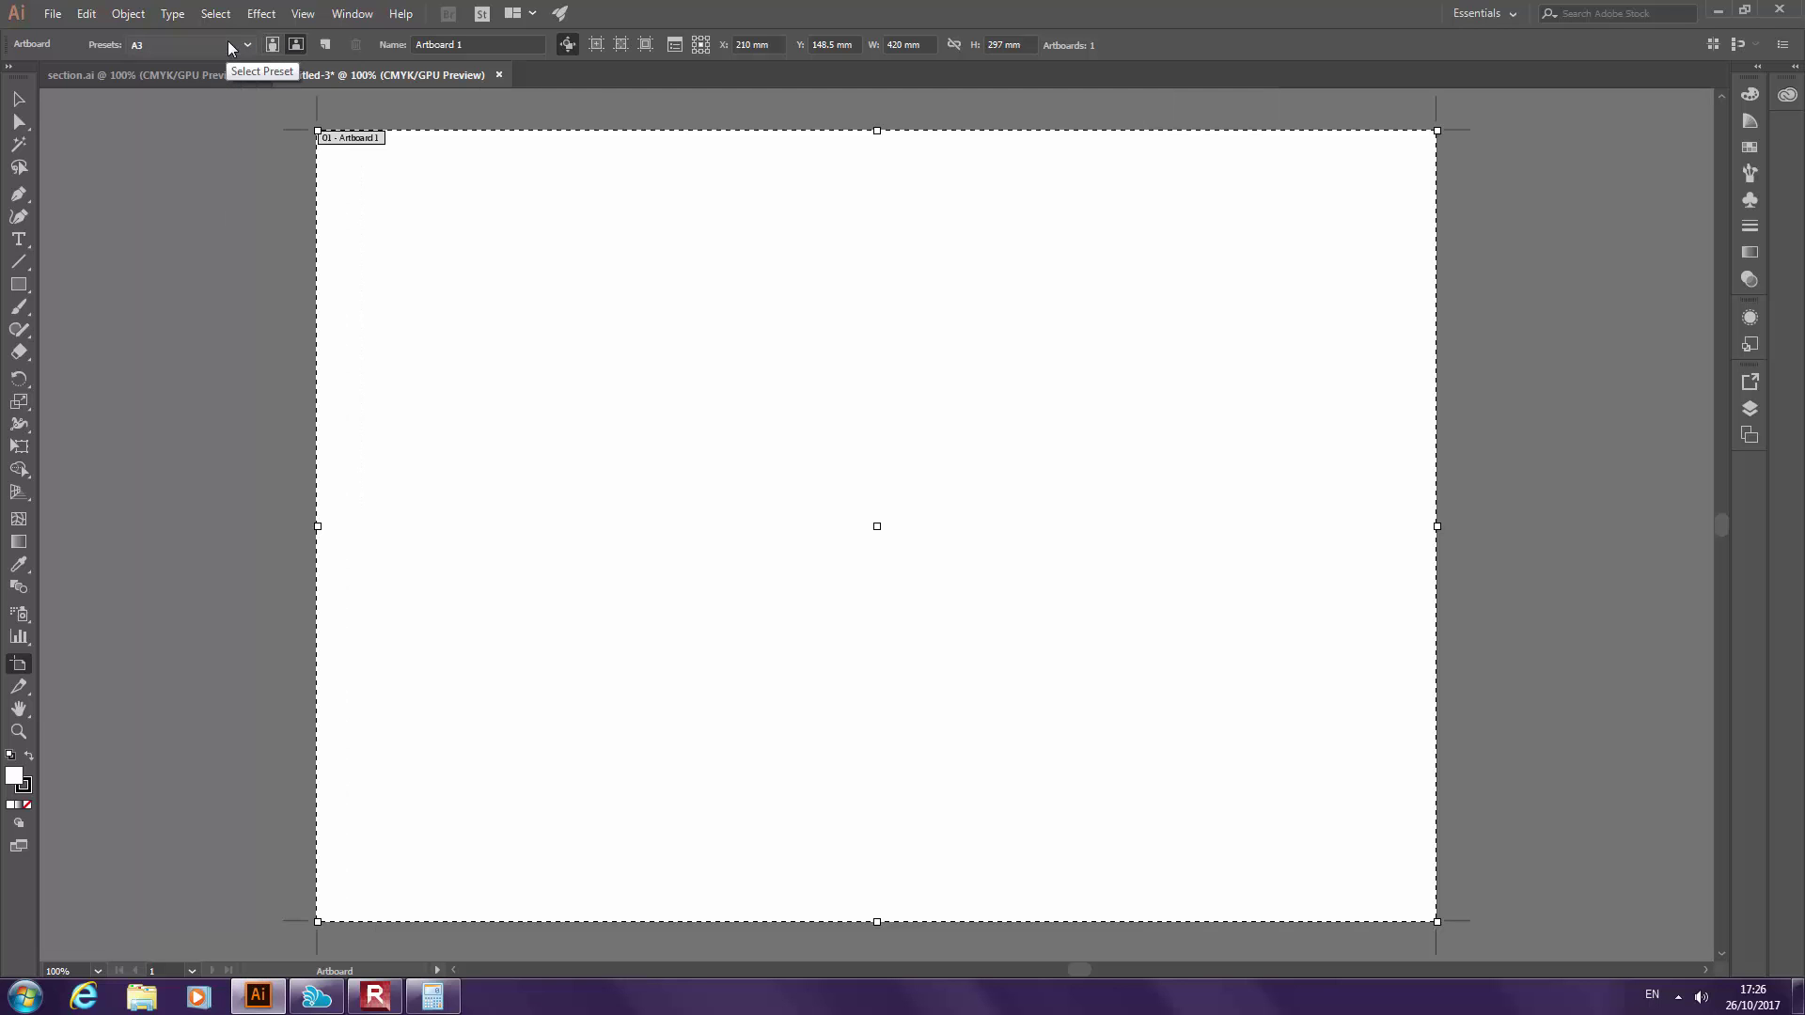
{"action": "left_click", "coordinate": [215, 43]}
{"action": "left_click", "coordinate": [214, 43]}
{"action": "left_click", "coordinate": [214, 43]}
{"action": "left_click", "coordinate": [171, 197]}
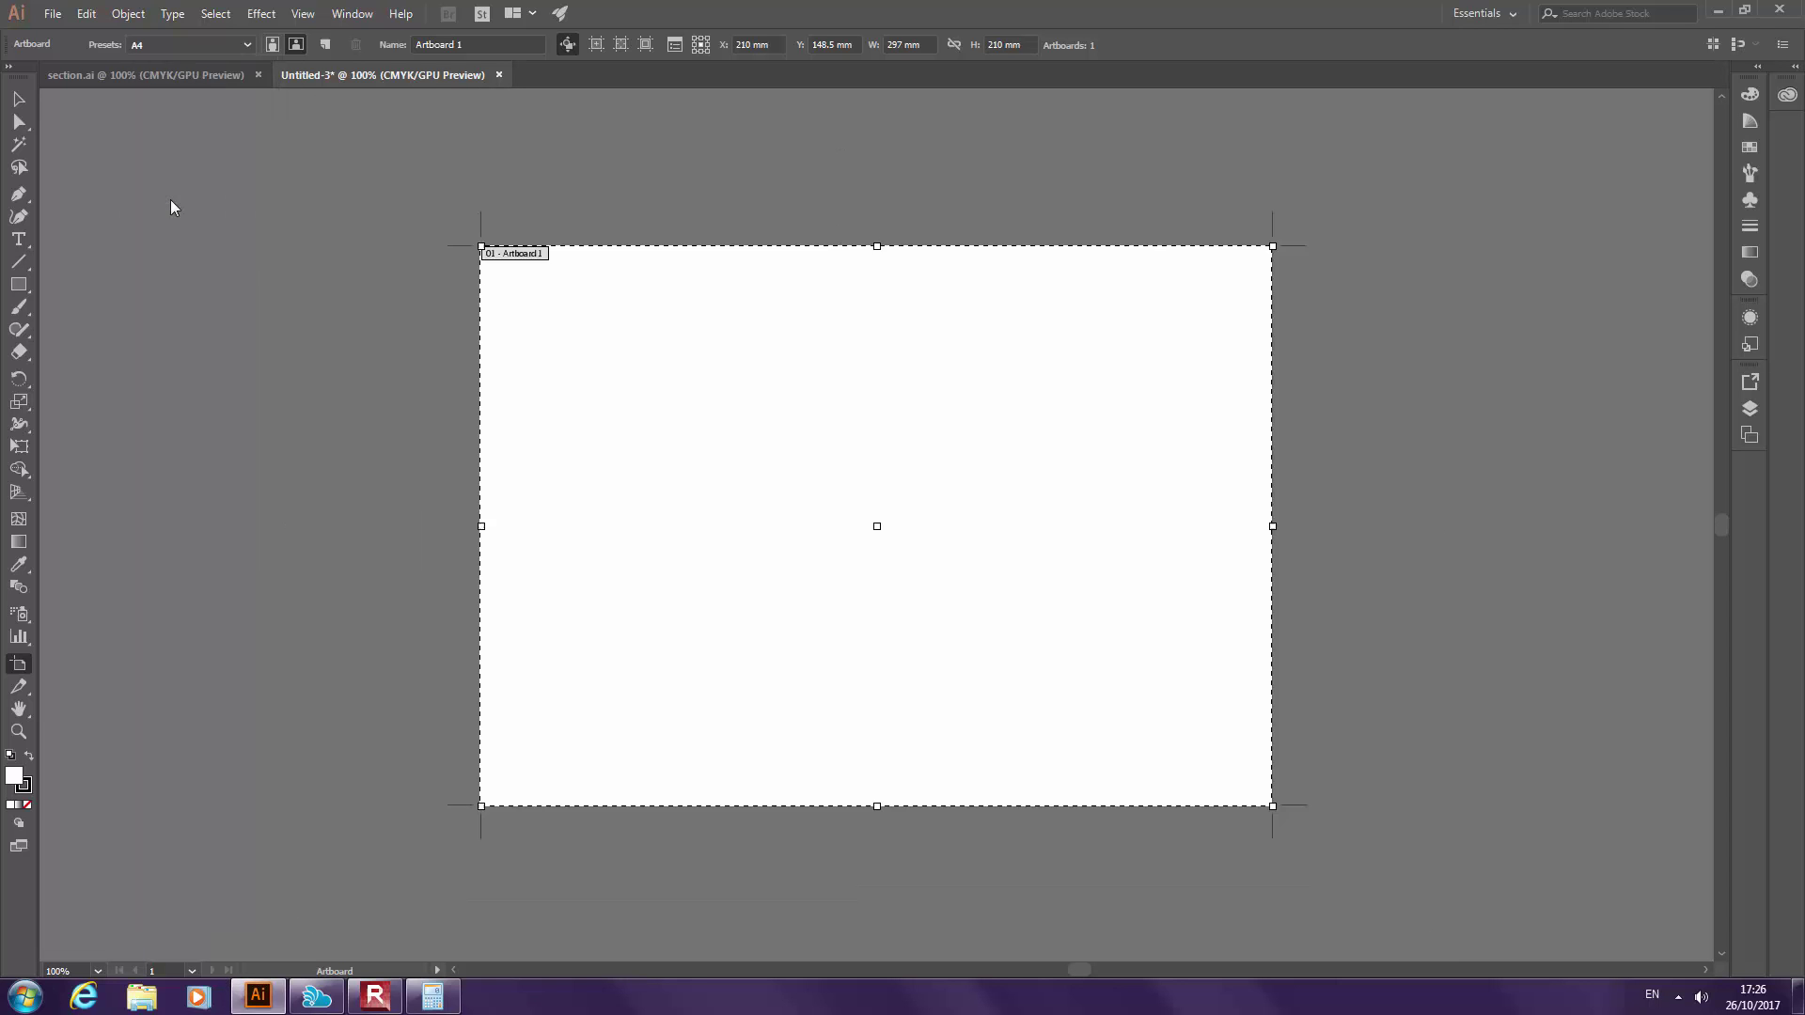
{"action": "left_click", "coordinate": [19, 99]}
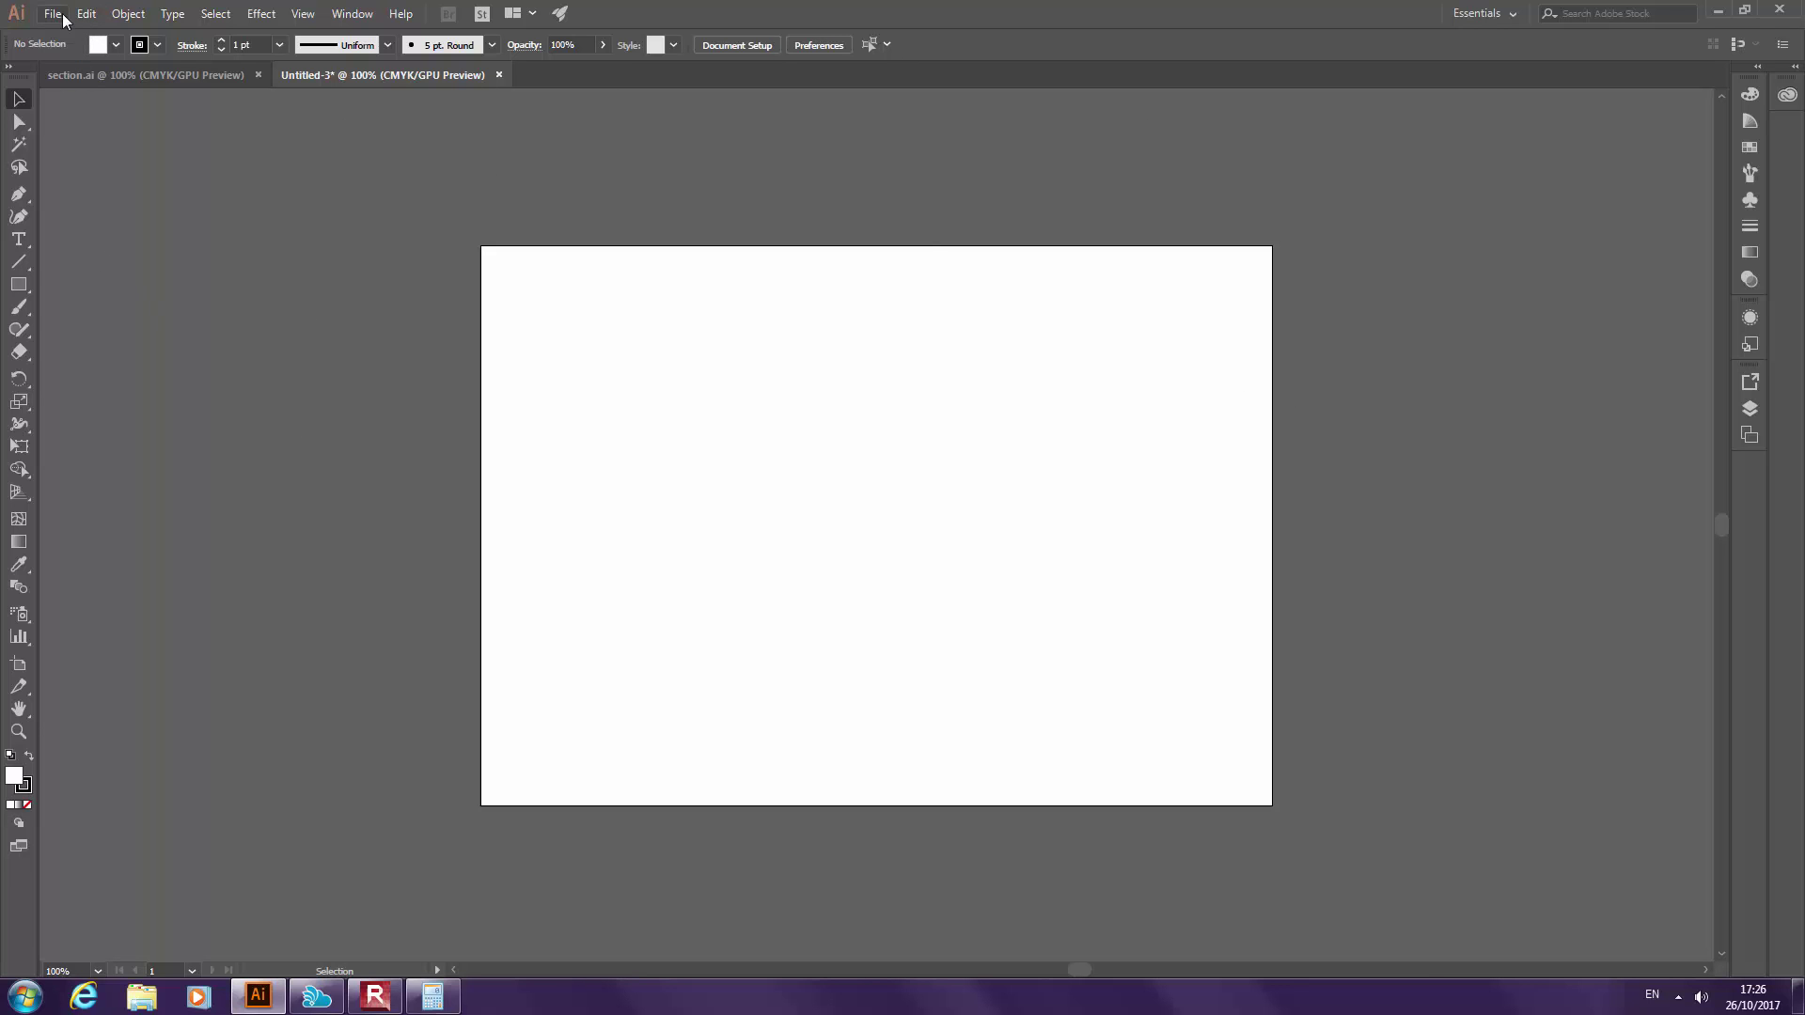
Re-enter and exit artboard editing, and view section.ai before returning to the blank document
{"action": "left_click", "coordinate": [19, 668]}
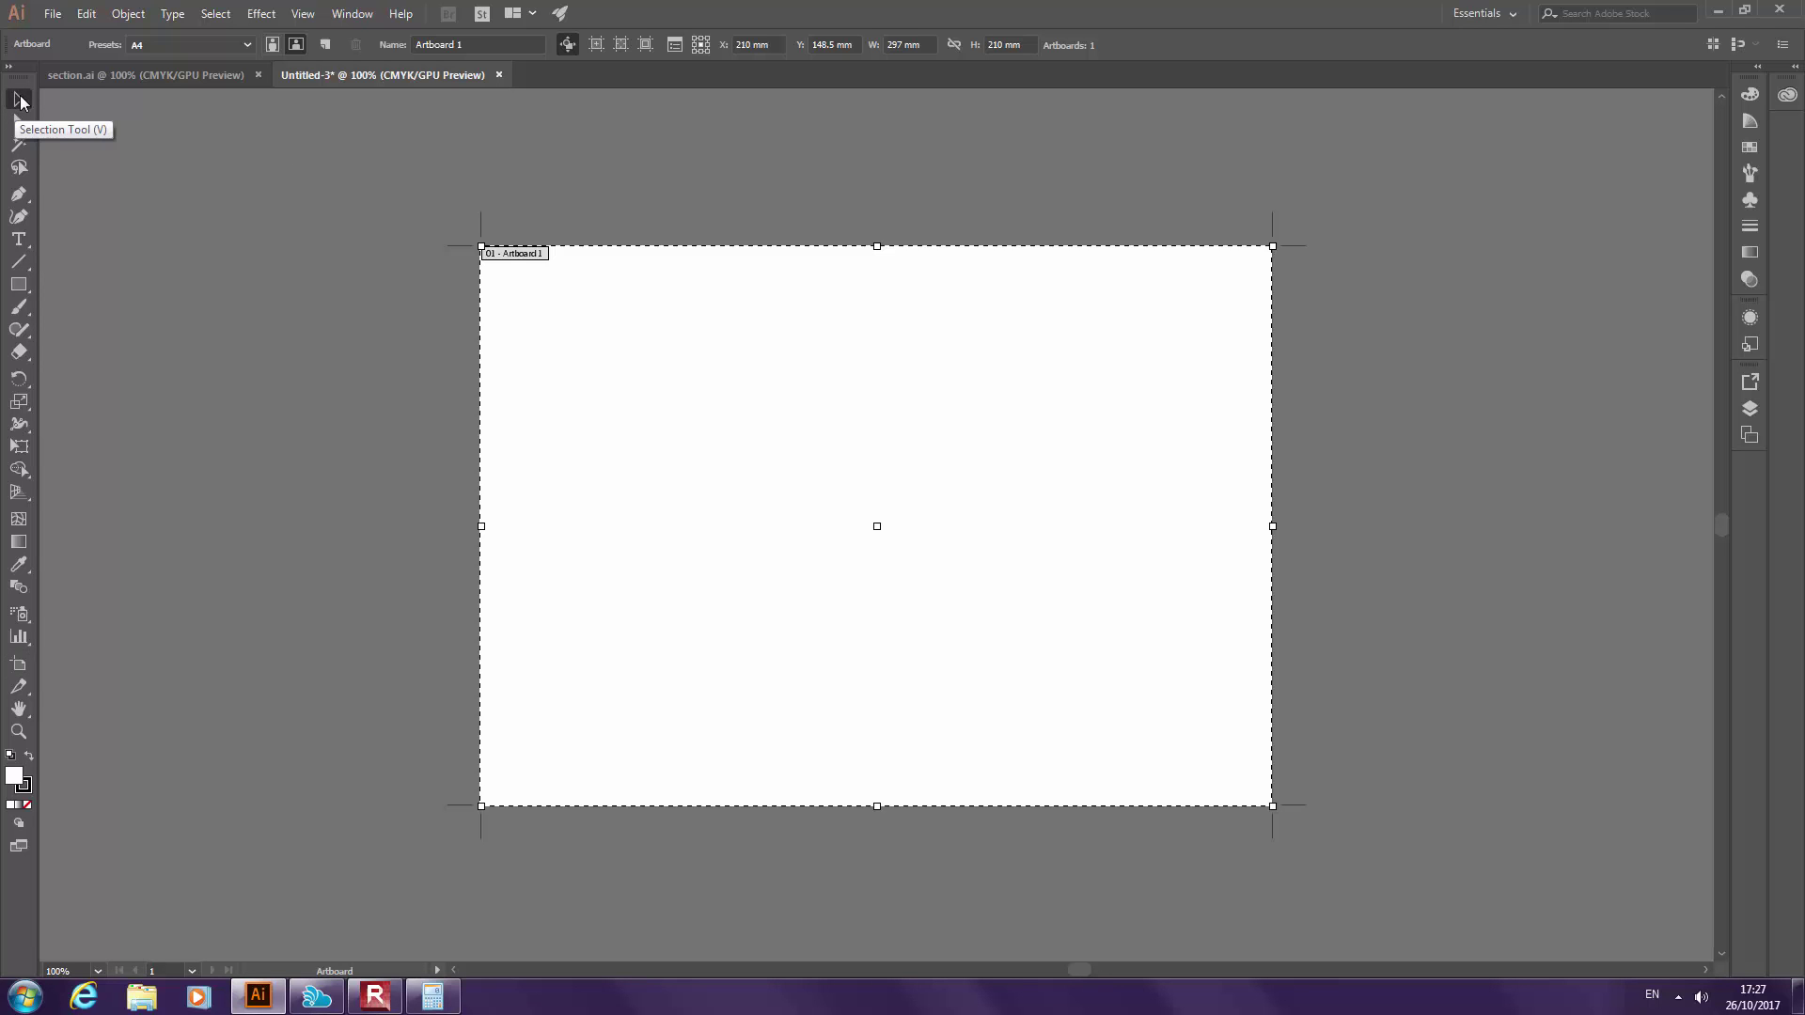
{"action": "left_click", "coordinate": [19, 100]}
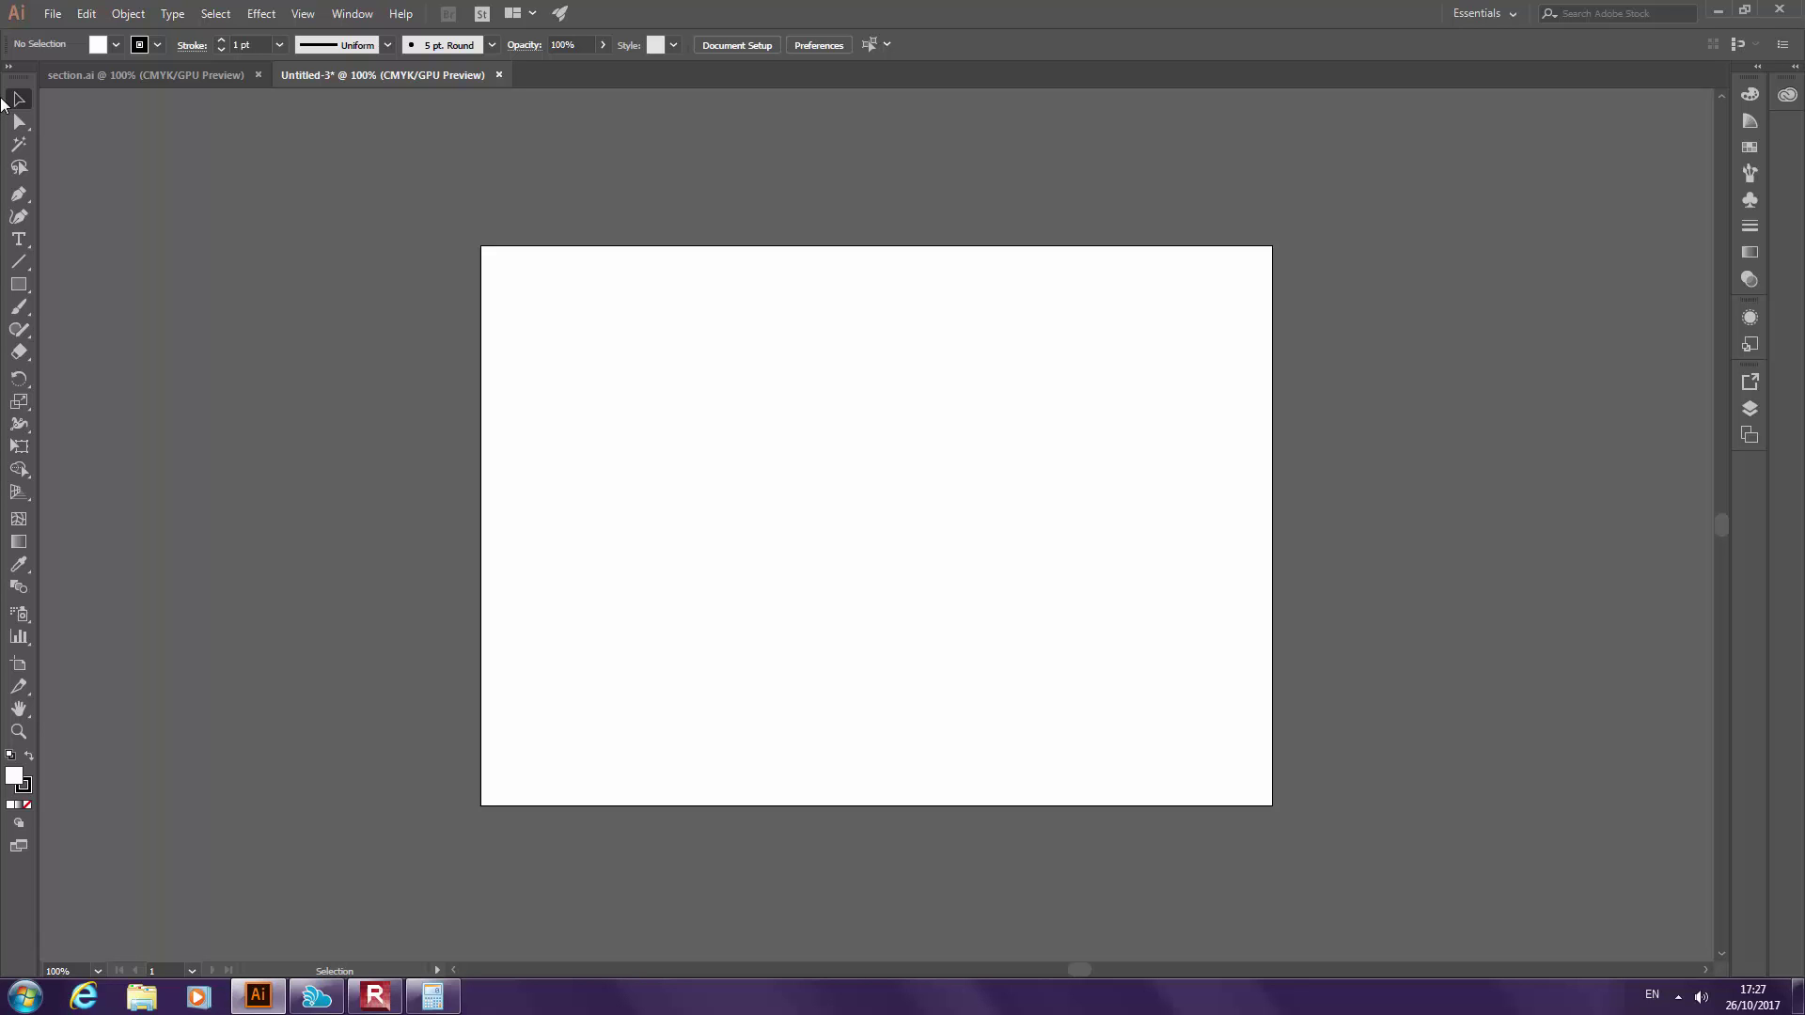
{"action": "left_click", "coordinate": [104, 75]}
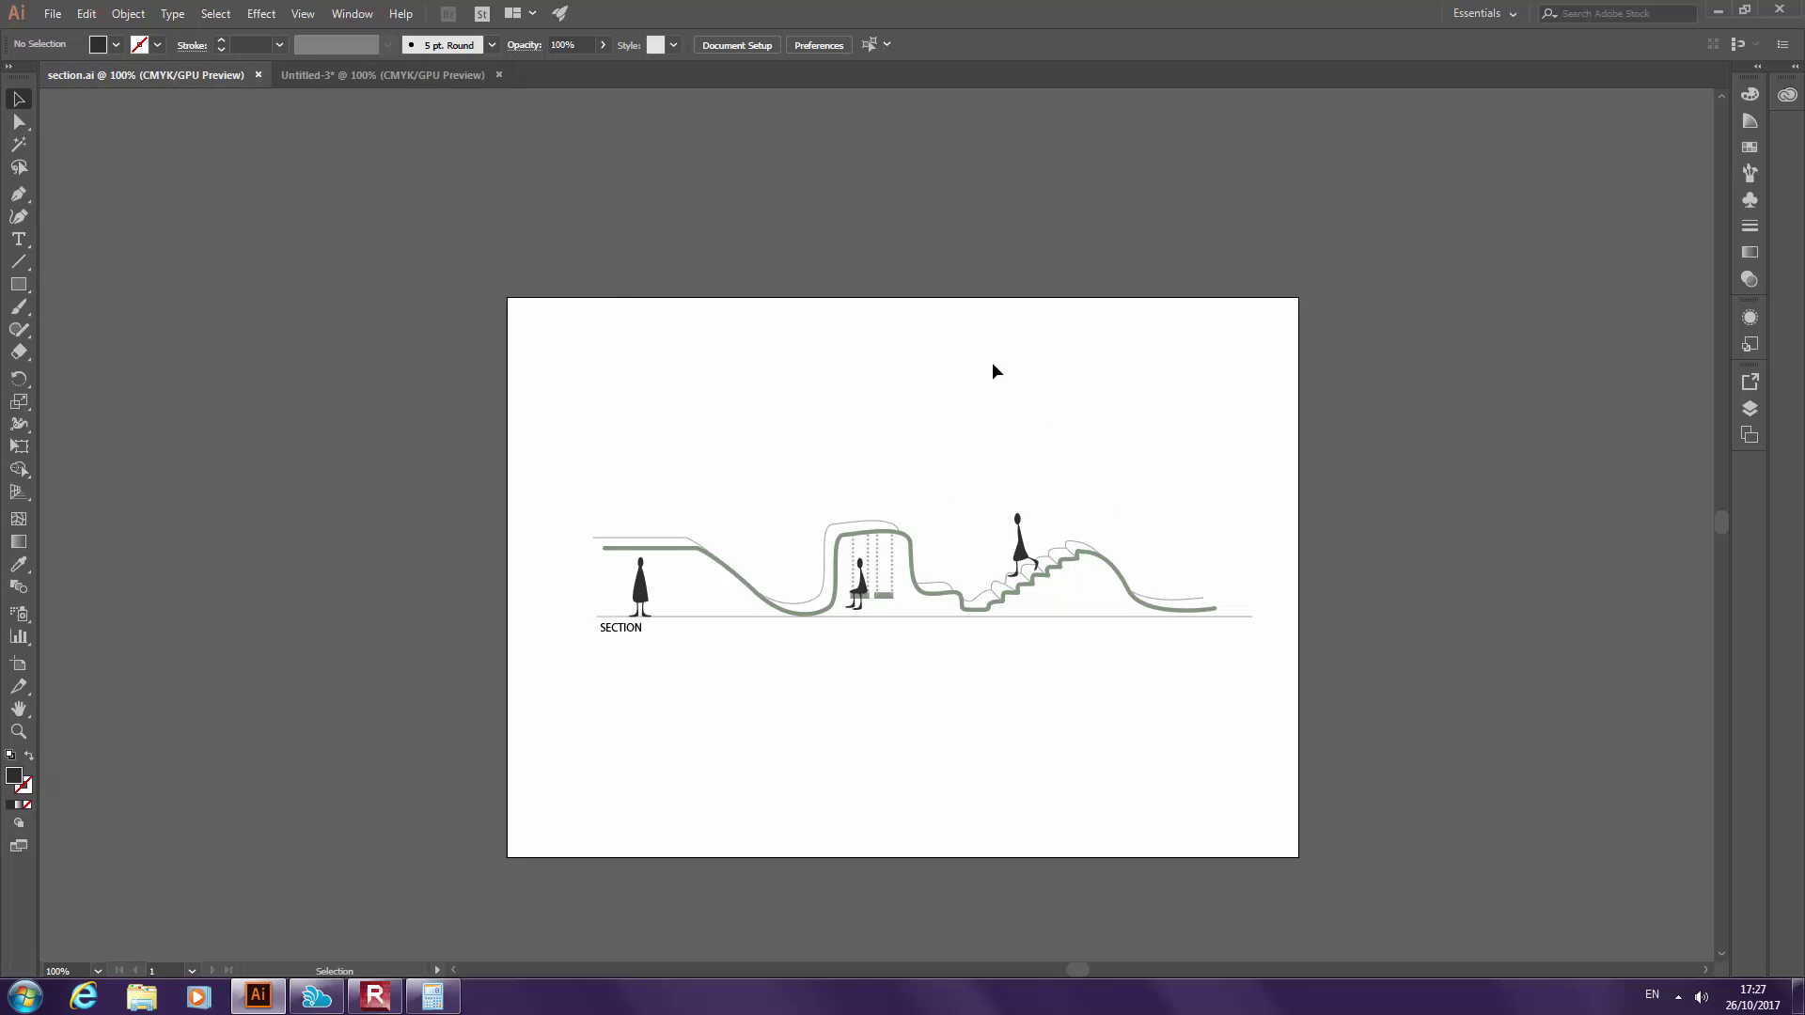
{"action": "left_click", "coordinate": [434, 76]}
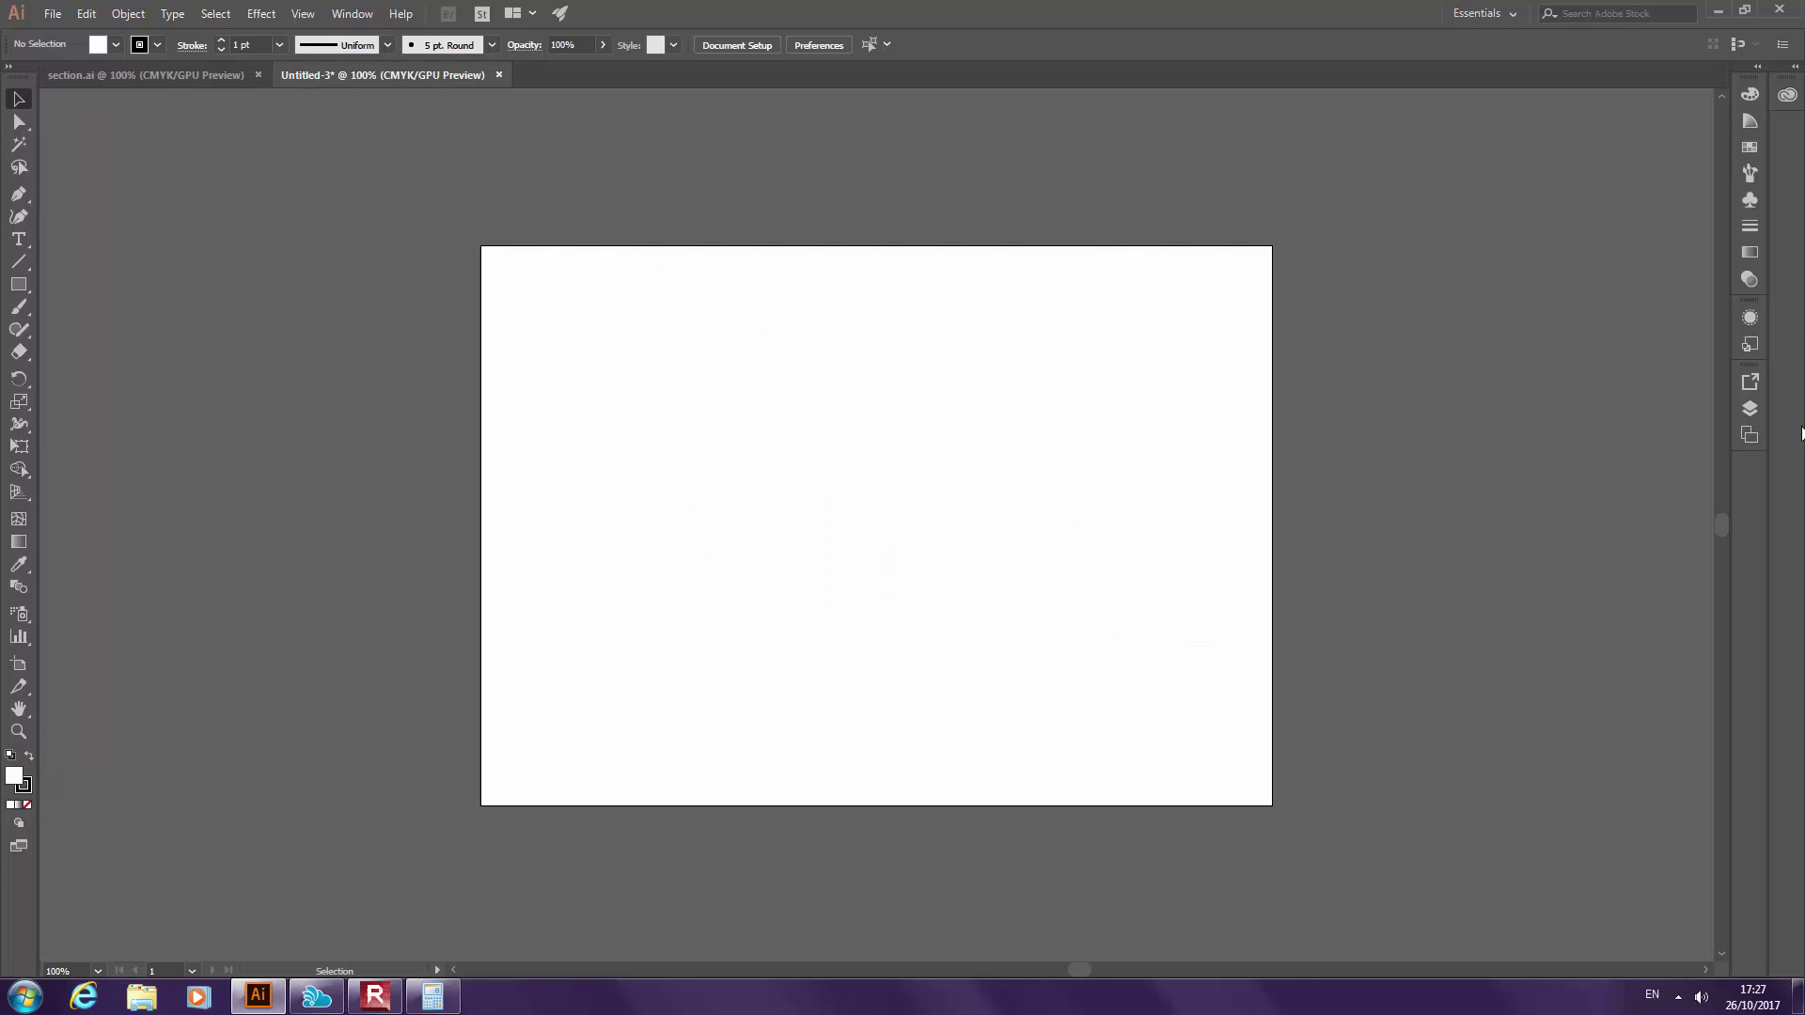
Show the Layers panel, hide it and bring it back into view
{"action": "left_click", "coordinate": [1750, 408]}
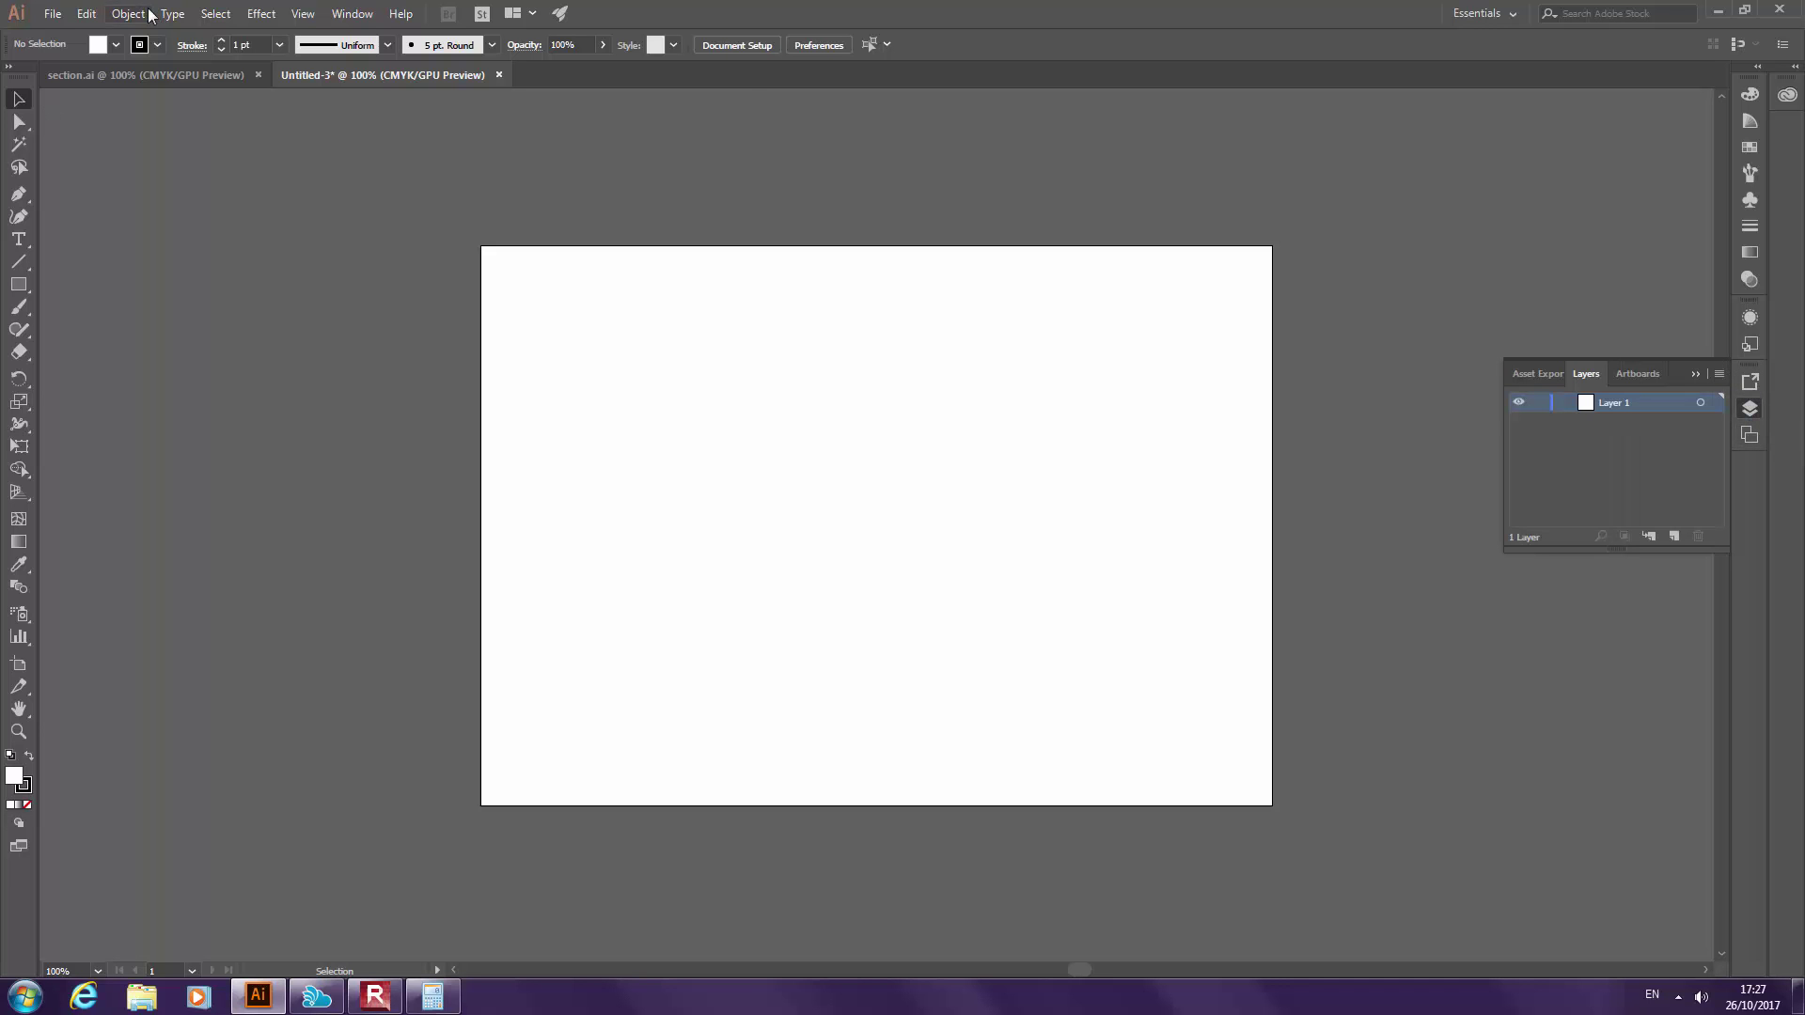
{"action": "left_click", "coordinate": [353, 13]}
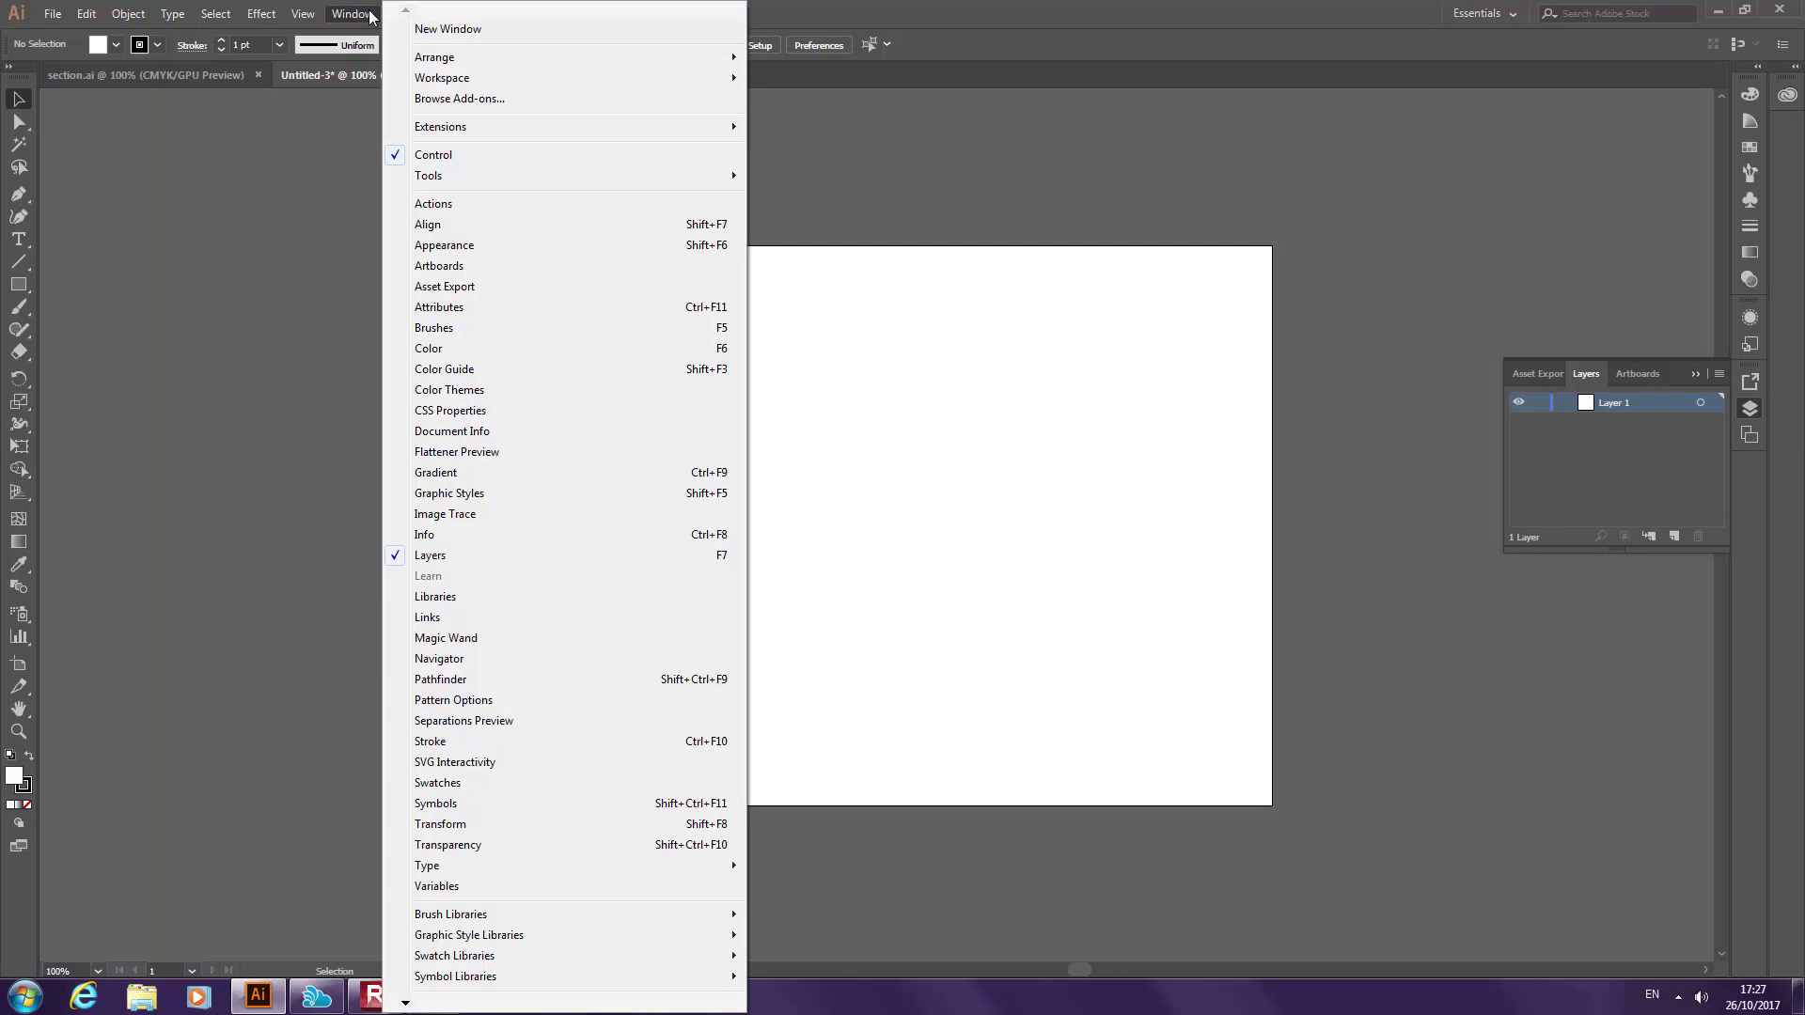
{"action": "left_click", "coordinate": [478, 562]}
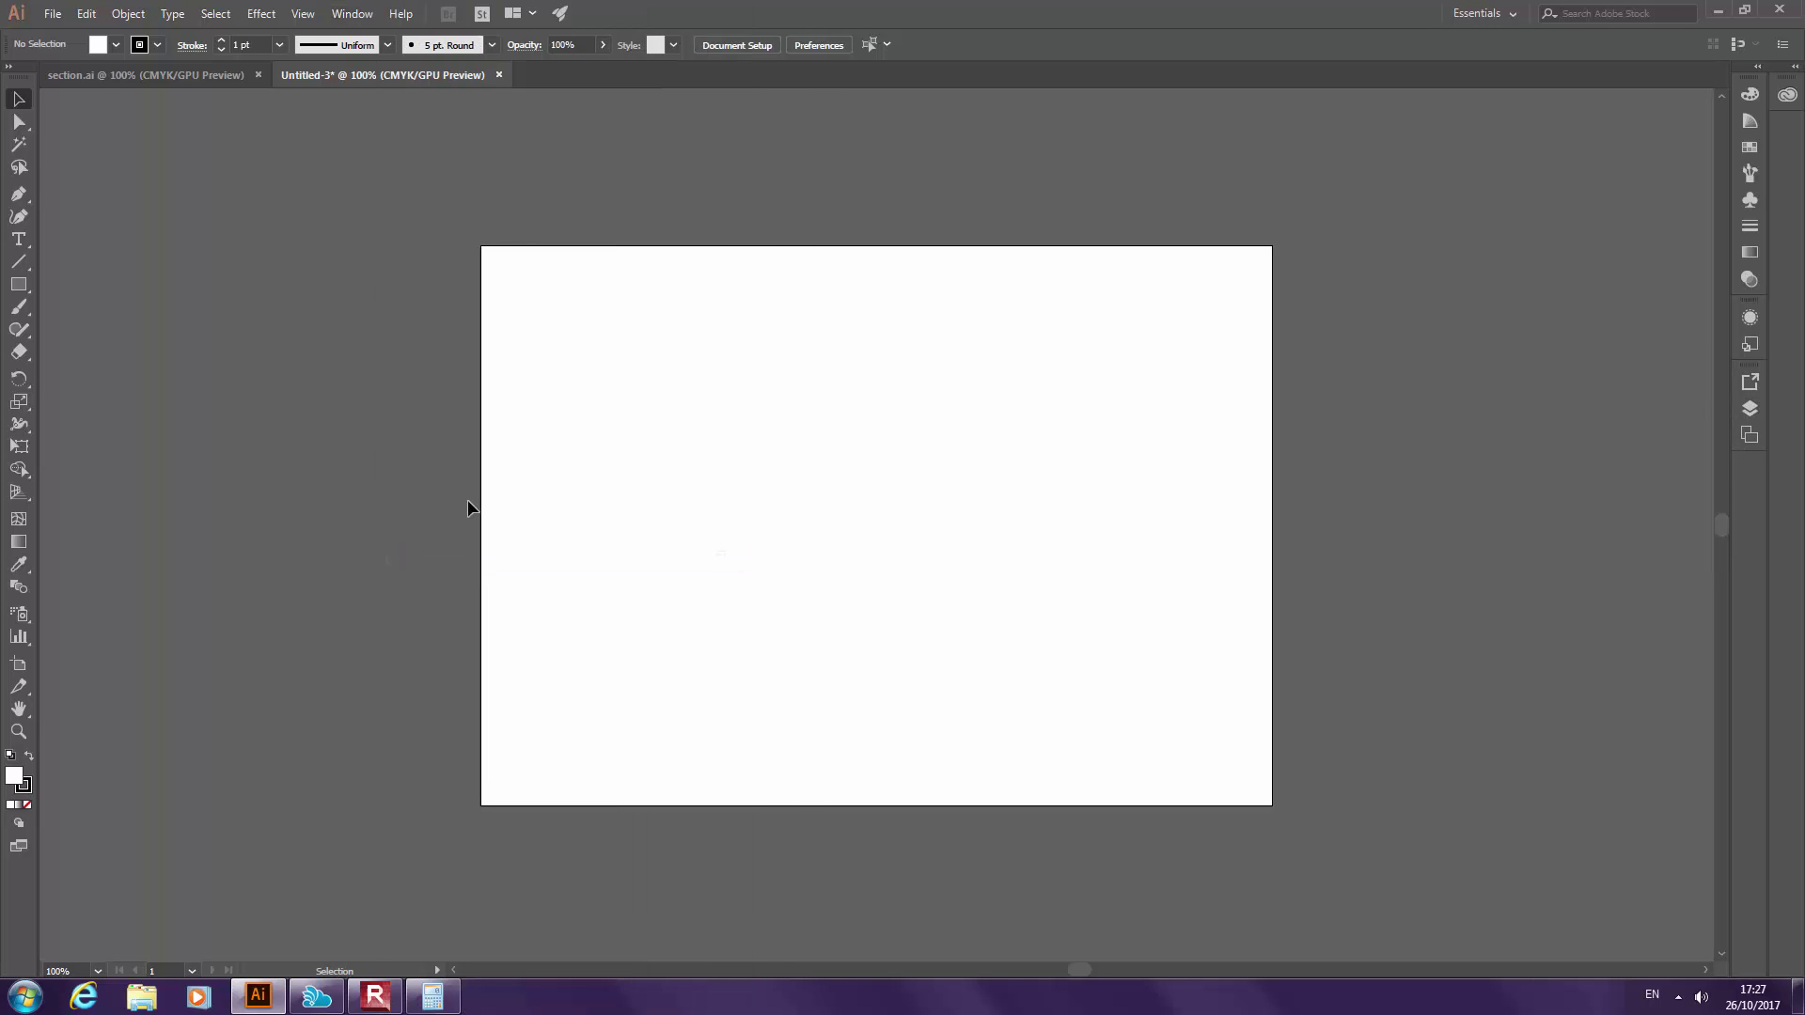
{"action": "left_click", "coordinate": [352, 13]}
{"action": "left_click", "coordinate": [477, 556]}
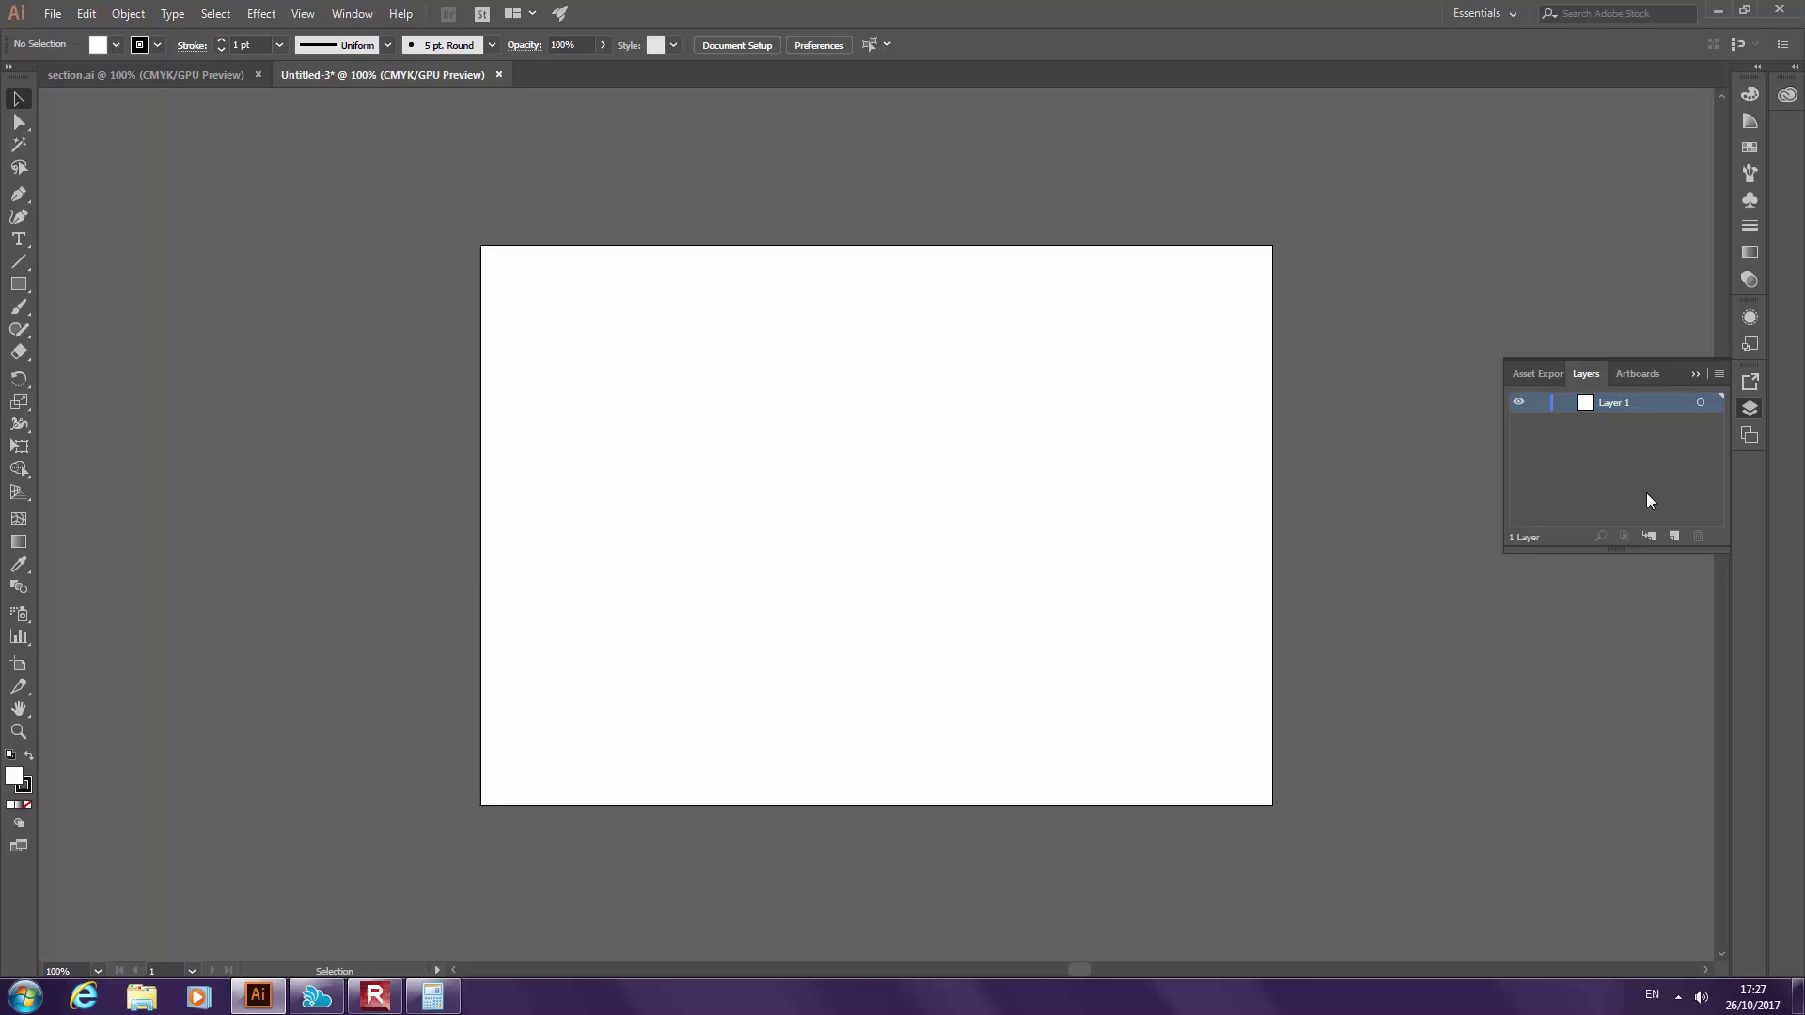
Add and delete a trial layer twice, and compare with the layers of section.ai before returning to the blank document
{"action": "left_click", "coordinate": [1673, 536]}
{"action": "left_click", "coordinate": [1698, 536]}
{"action": "left_click", "coordinate": [1674, 537]}
{"action": "left_click", "coordinate": [1698, 537]}
{"action": "left_click", "coordinate": [136, 75]}
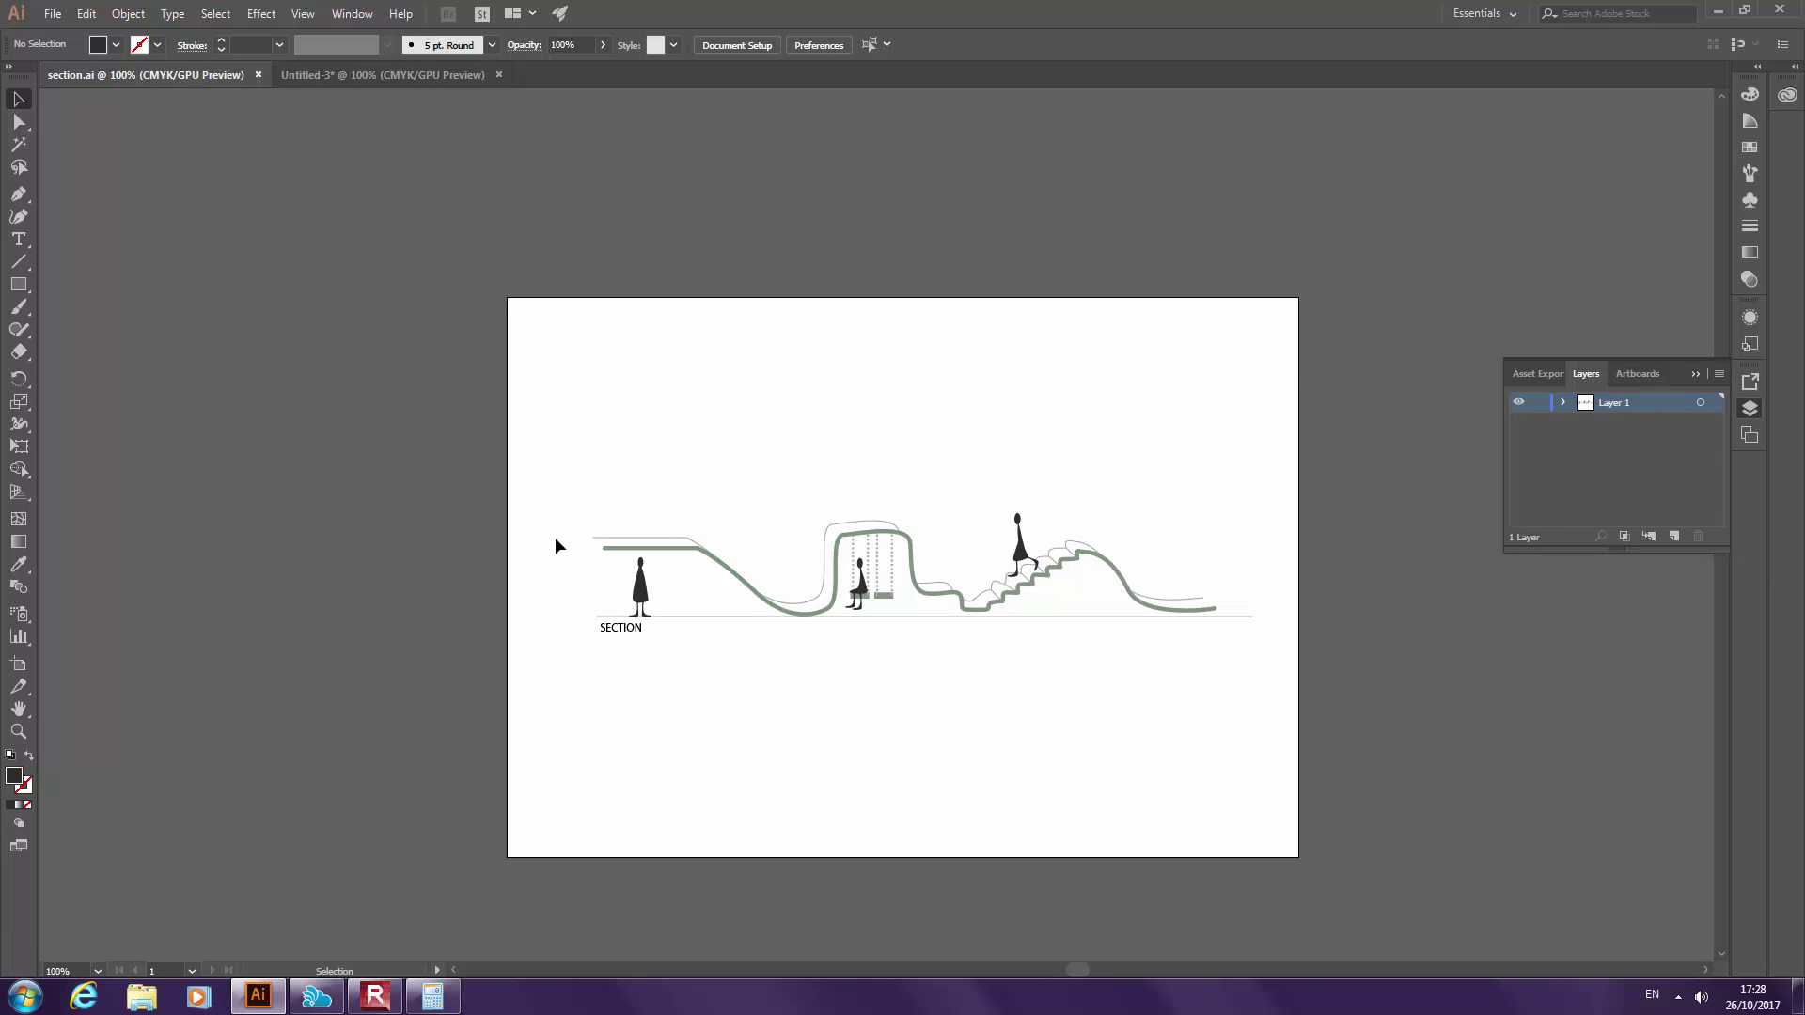
{"action": "left_click", "coordinate": [346, 82]}
{"action": "double_click", "coordinate": [1615, 402]}
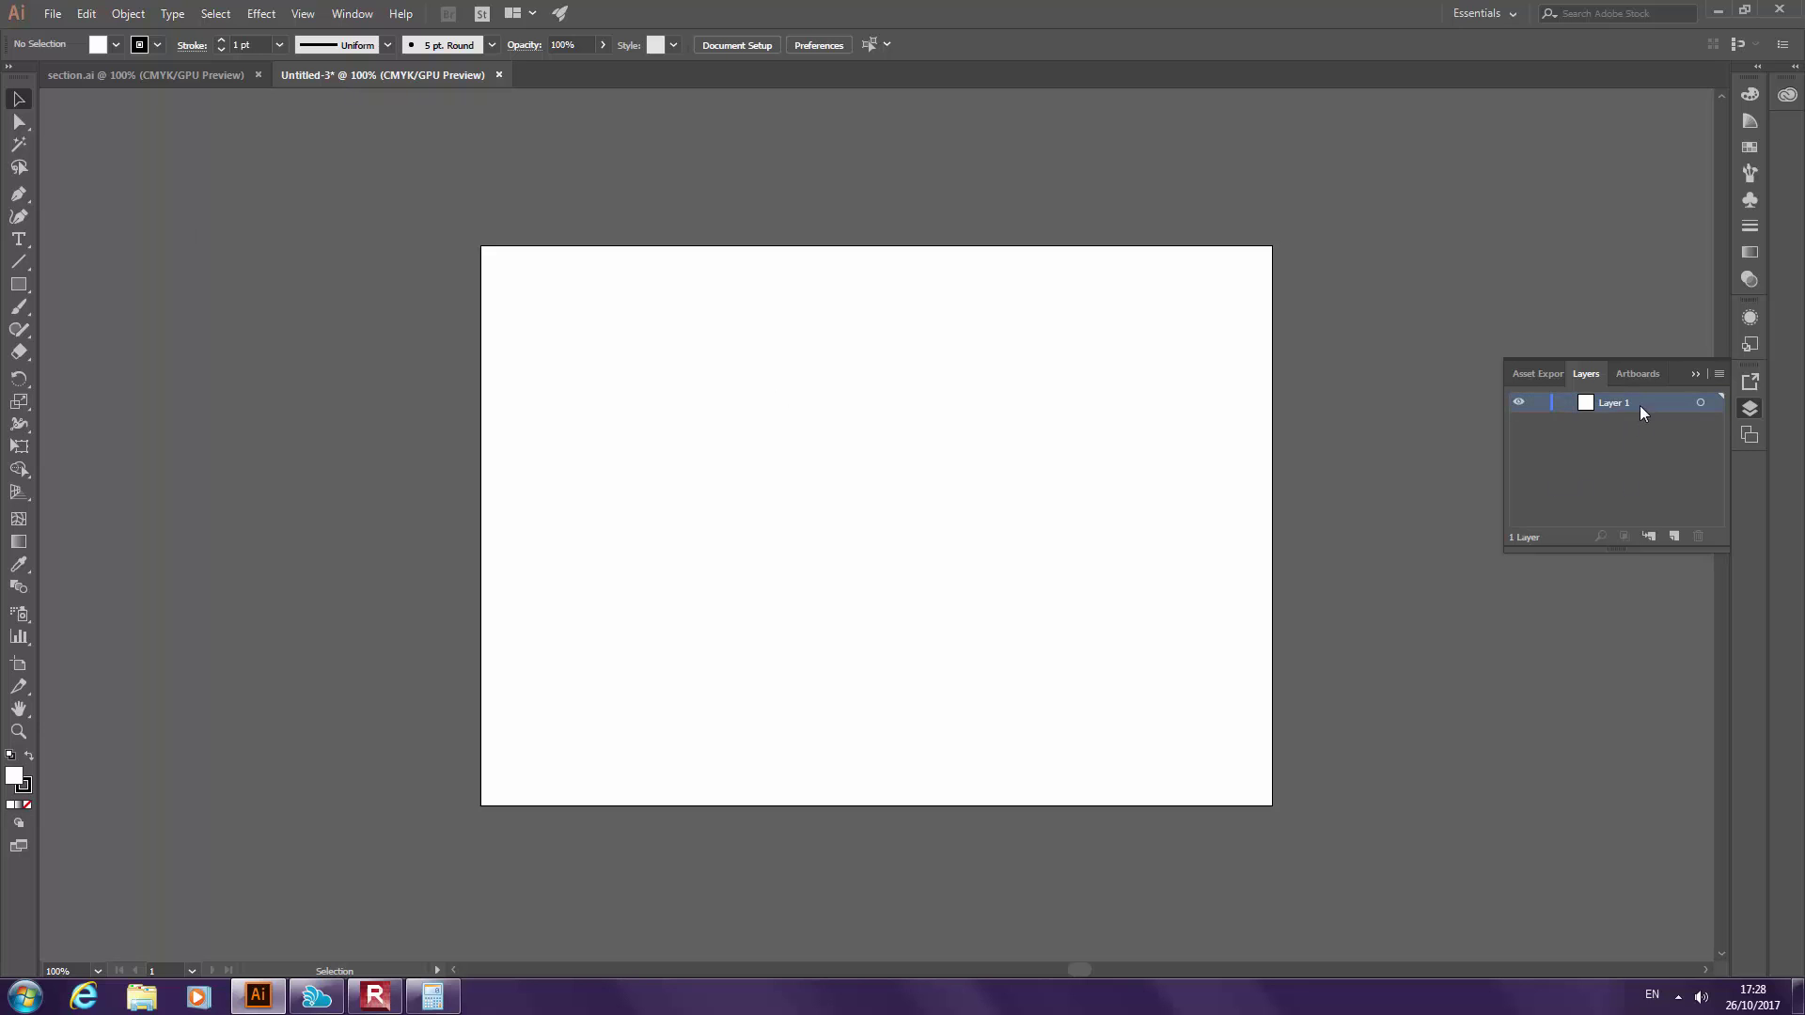
{"action": "double_click", "coordinate": [1636, 402]}
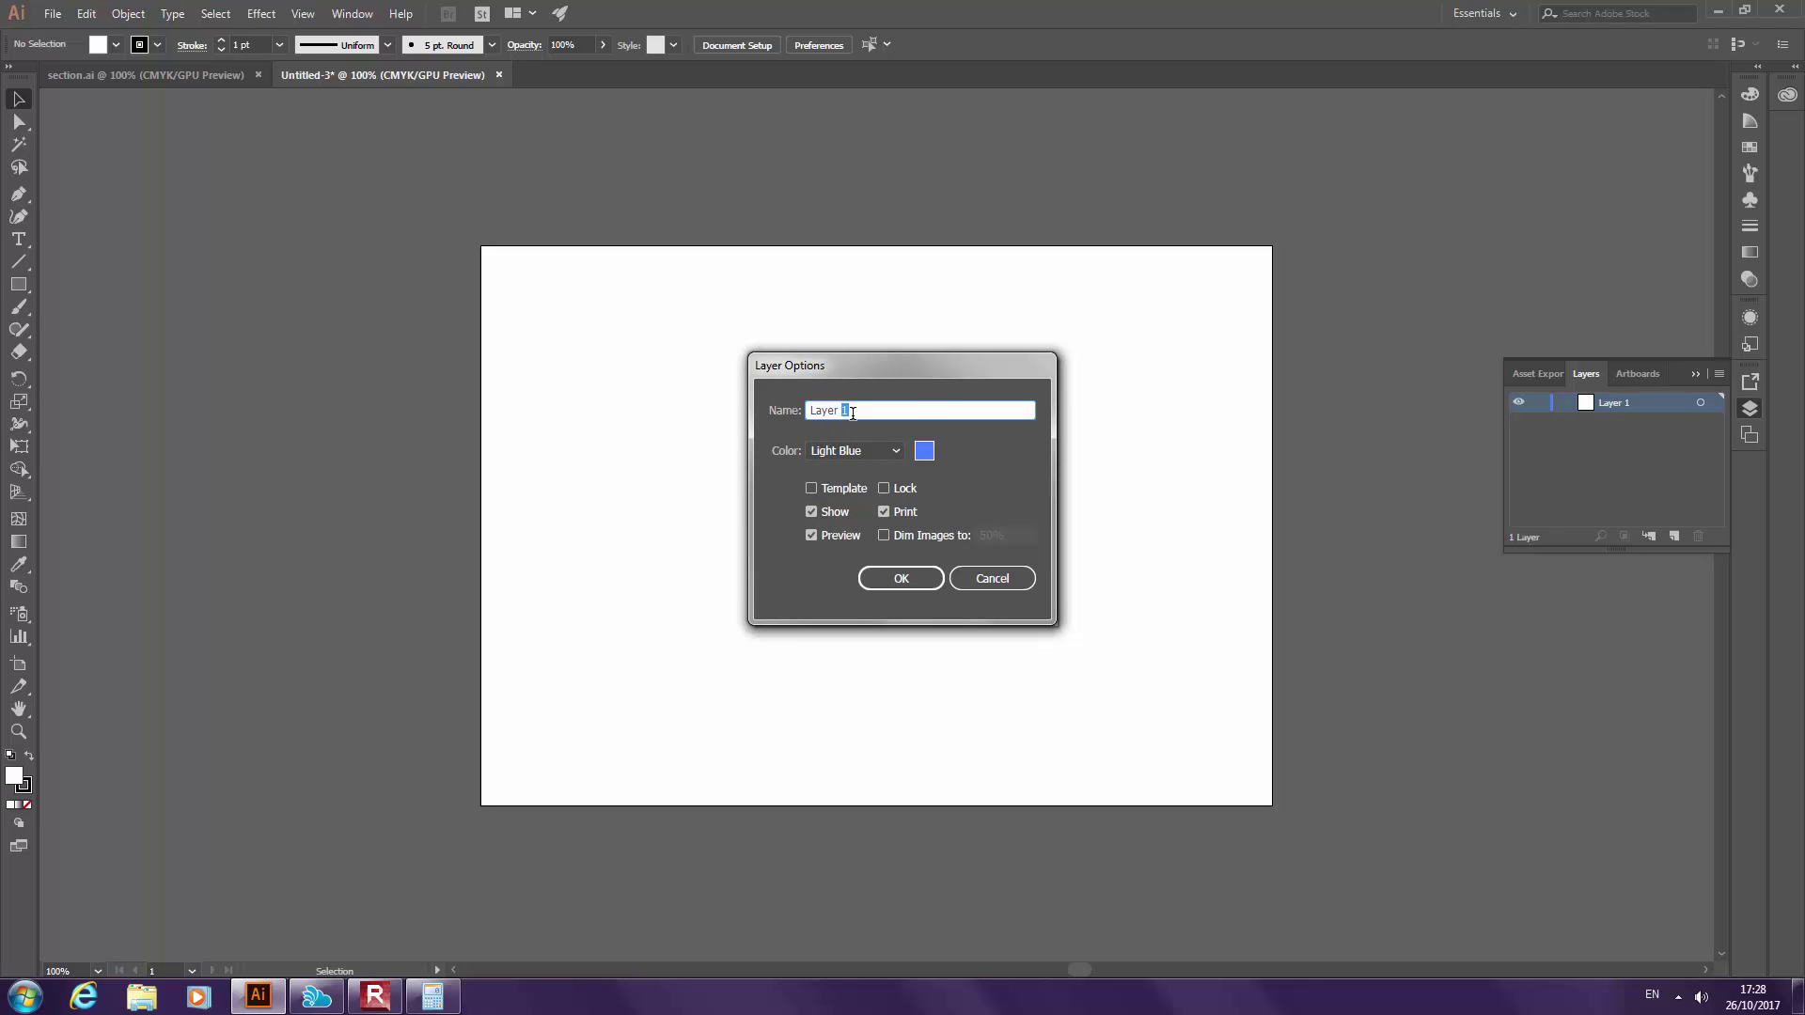
{"action": "left_click", "coordinate": [987, 575]}
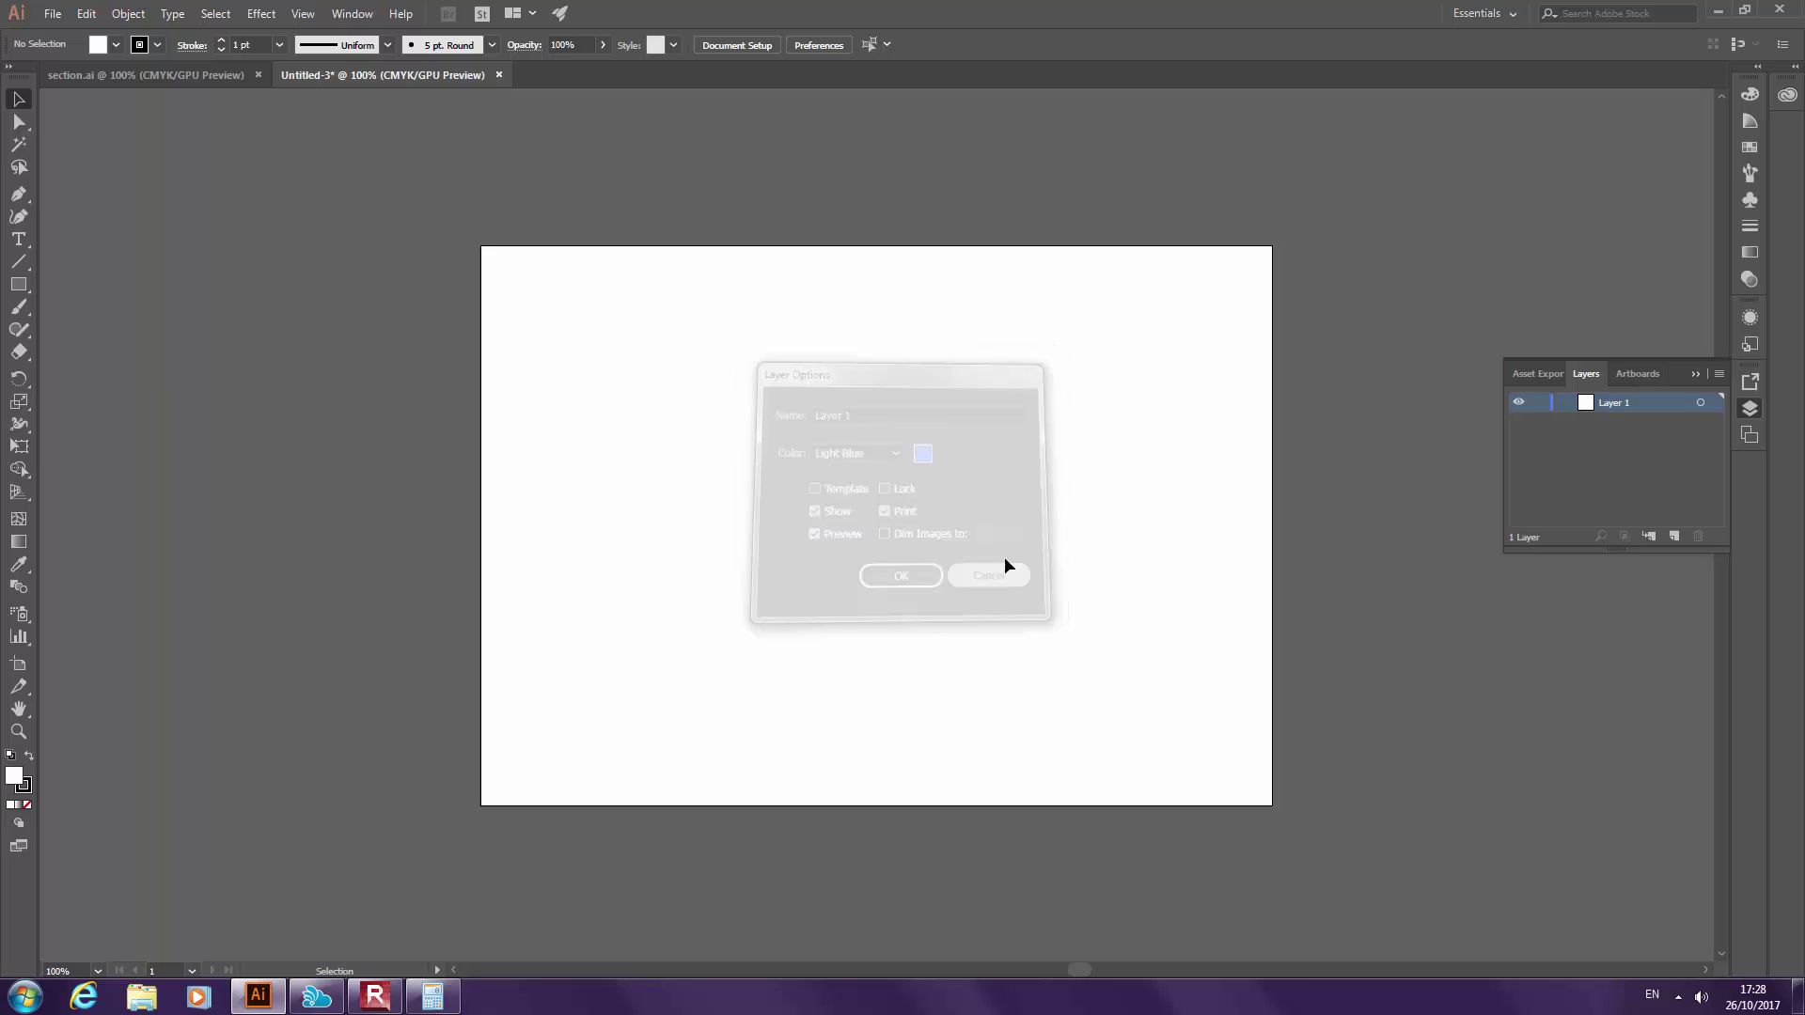
Rename Layer 1 as "Section line"
{"action": "double_click", "coordinate": [1613, 404]}
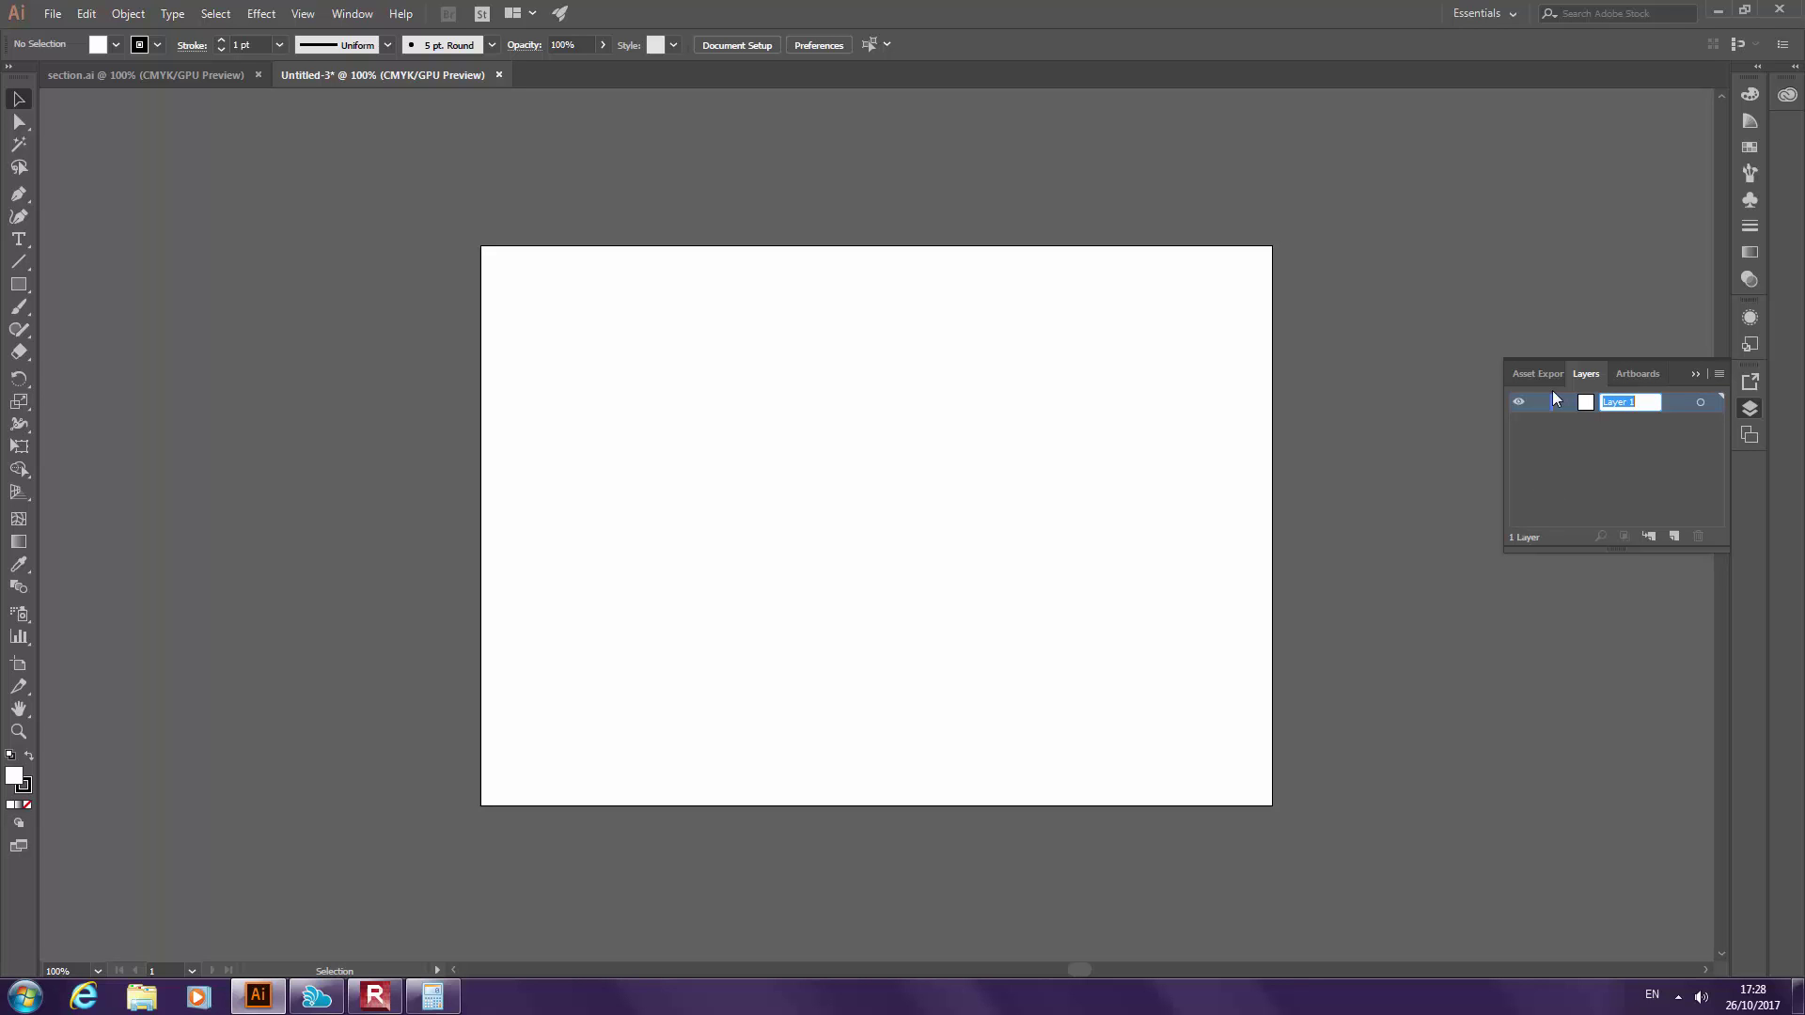
{"action": "type", "text": "Section I"}
{"action": "type", "text": "ine"}
{"action": "key", "text": "Return"}
Draw a practice path with the Pen tool, made of nine straight segments stepping across the artboard
{"action": "left_click", "coordinate": [19, 195]}
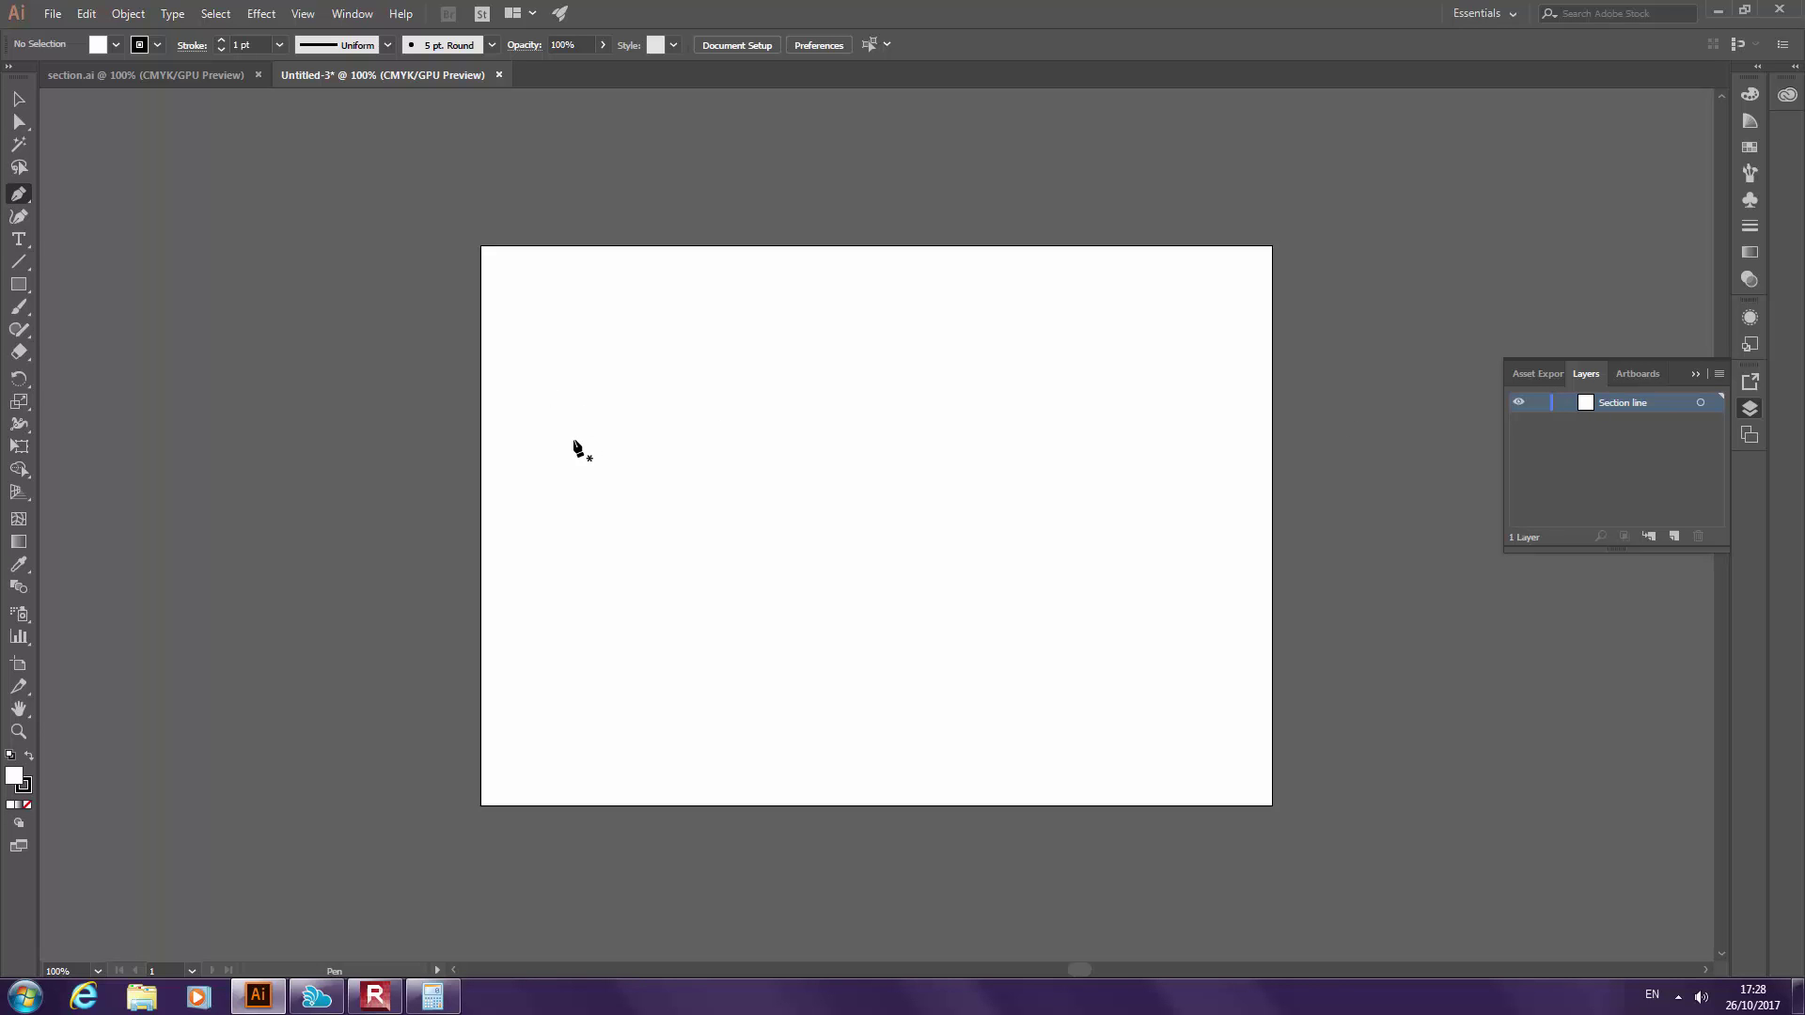
{"action": "left_click", "coordinate": [562, 424]}
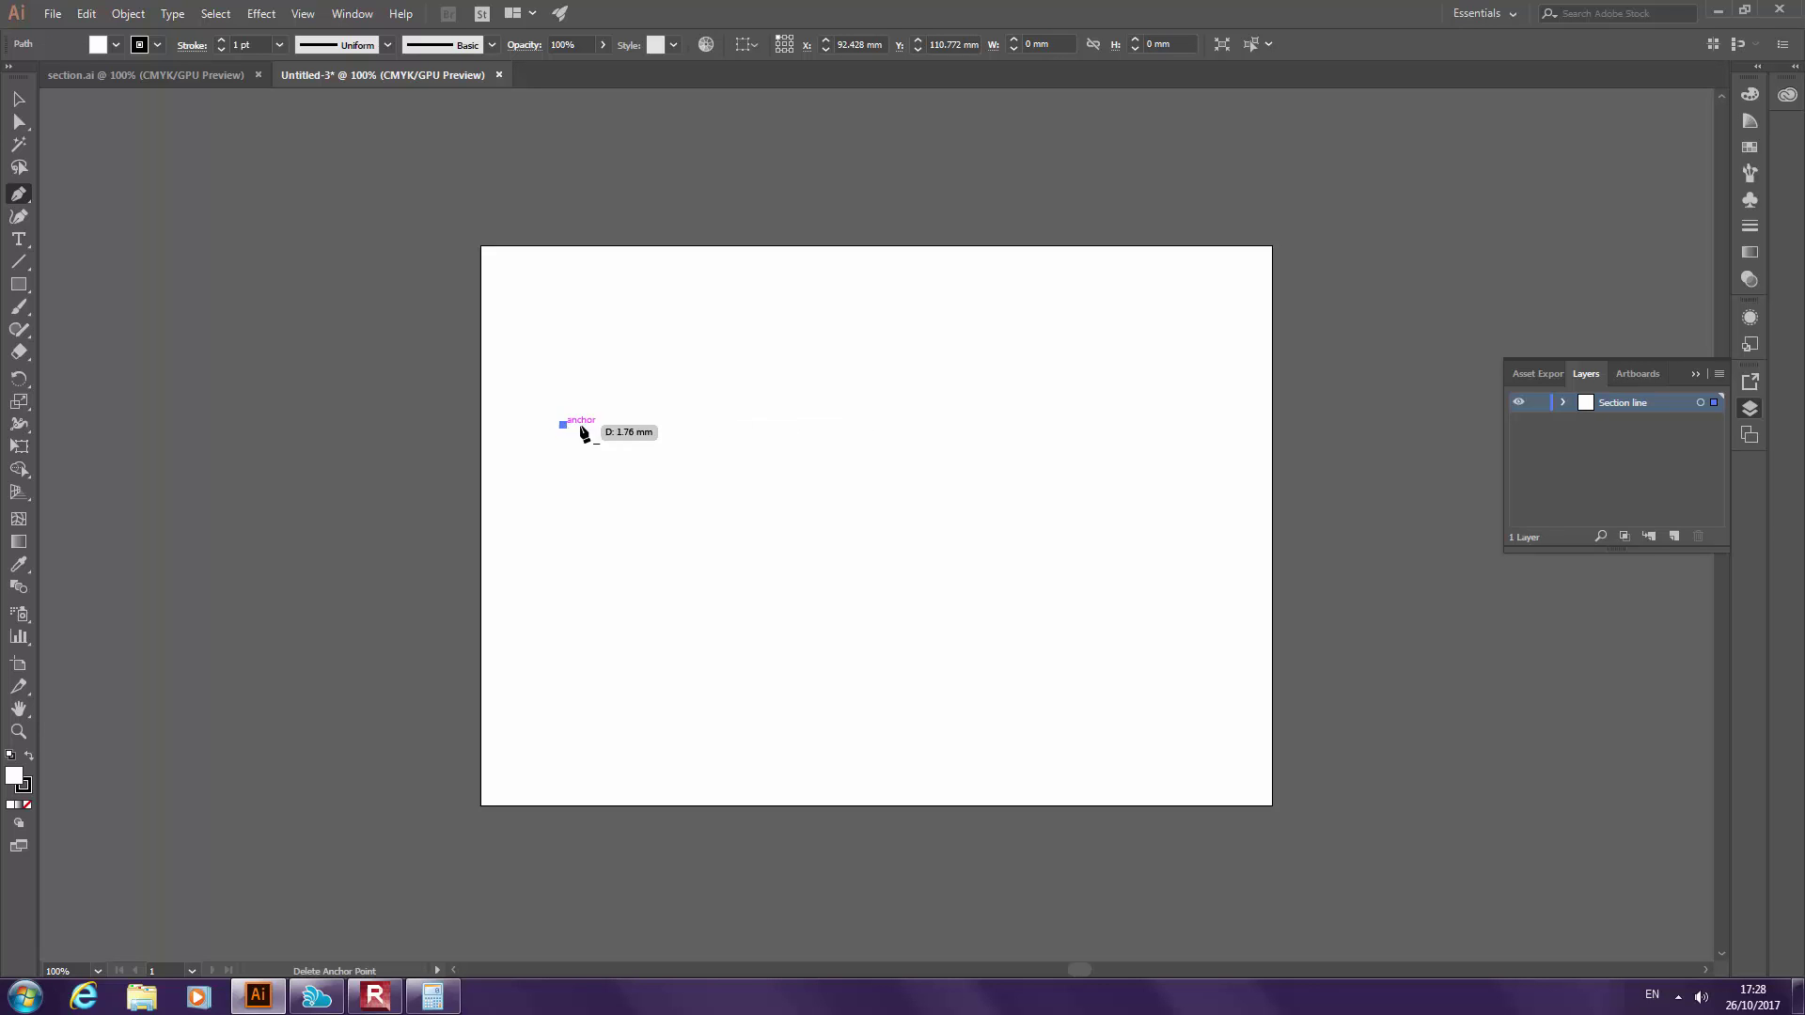
{"action": "left_click", "coordinate": [708, 417]}
{"action": "left_click", "coordinate": [717, 512]}
{"action": "left_click", "coordinate": [919, 512]}
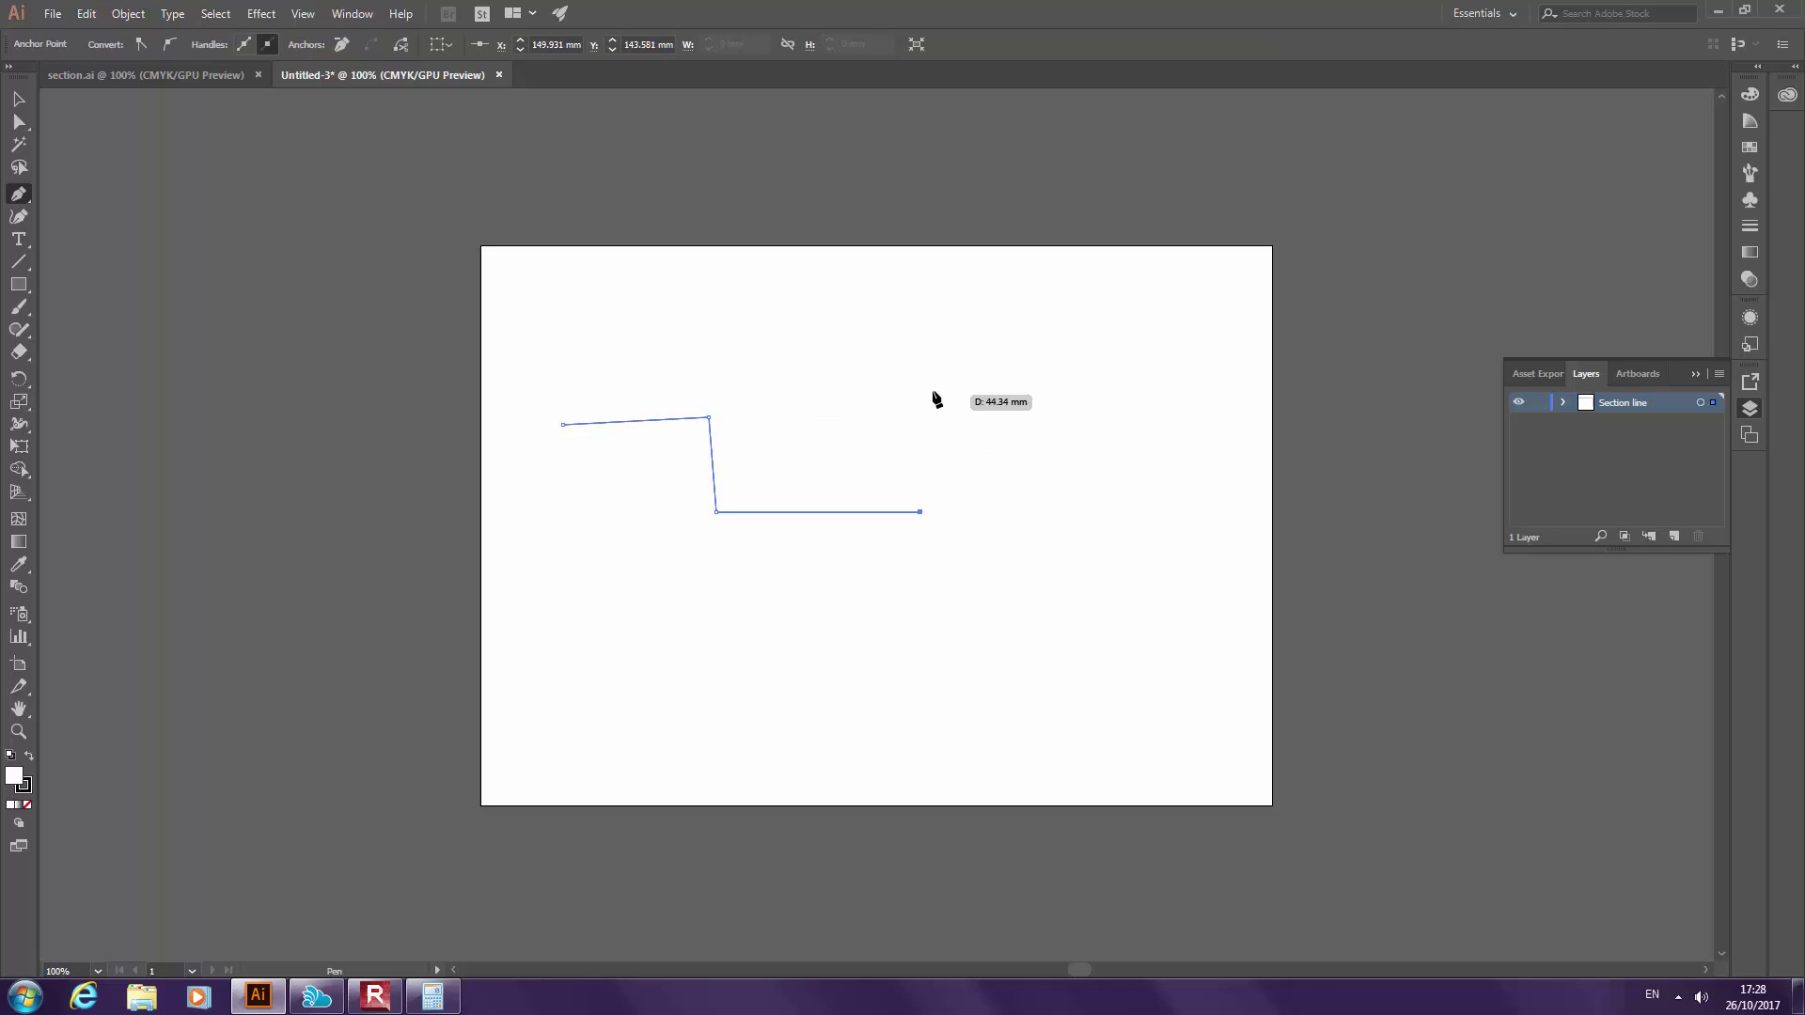
{"action": "left_click", "coordinate": [921, 398]}
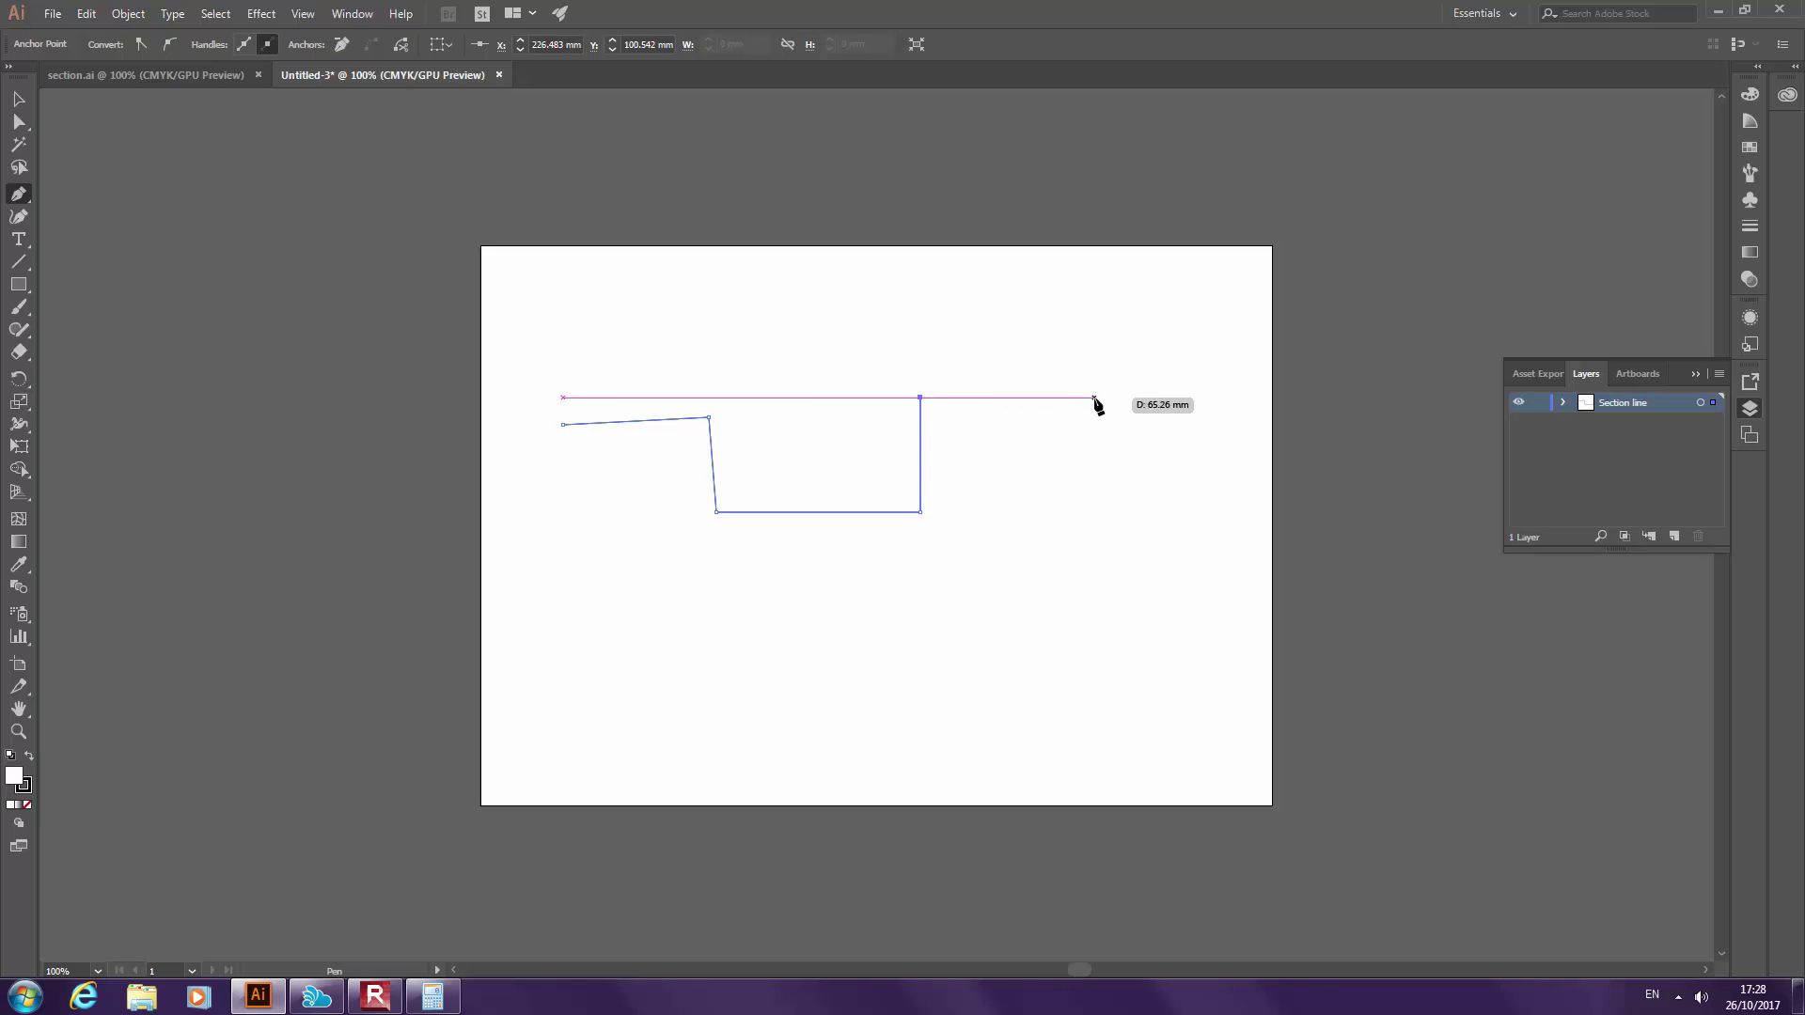
{"action": "left_click", "coordinate": [1094, 398]}
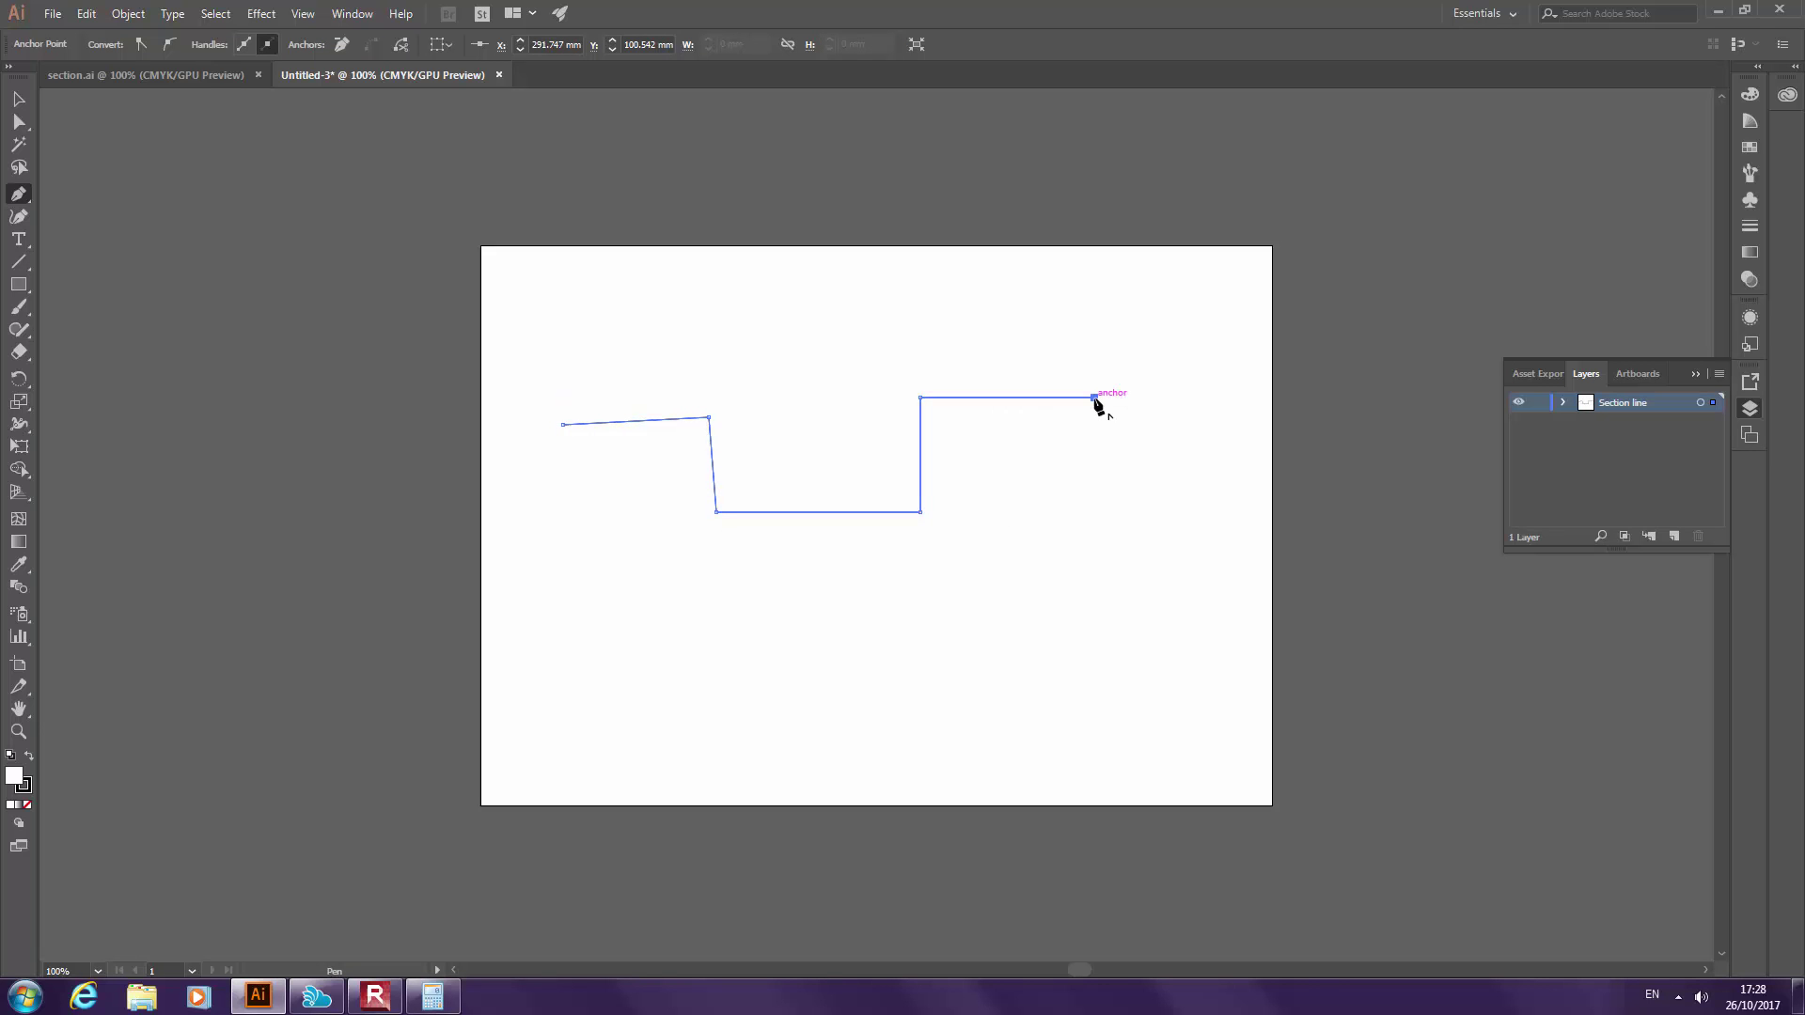
{"action": "left_click", "coordinate": [1093, 539]}
{"action": "left_click", "coordinate": [971, 539]}
{"action": "left_click", "coordinate": [969, 628]}
{"action": "left_click", "coordinate": [1069, 629]}
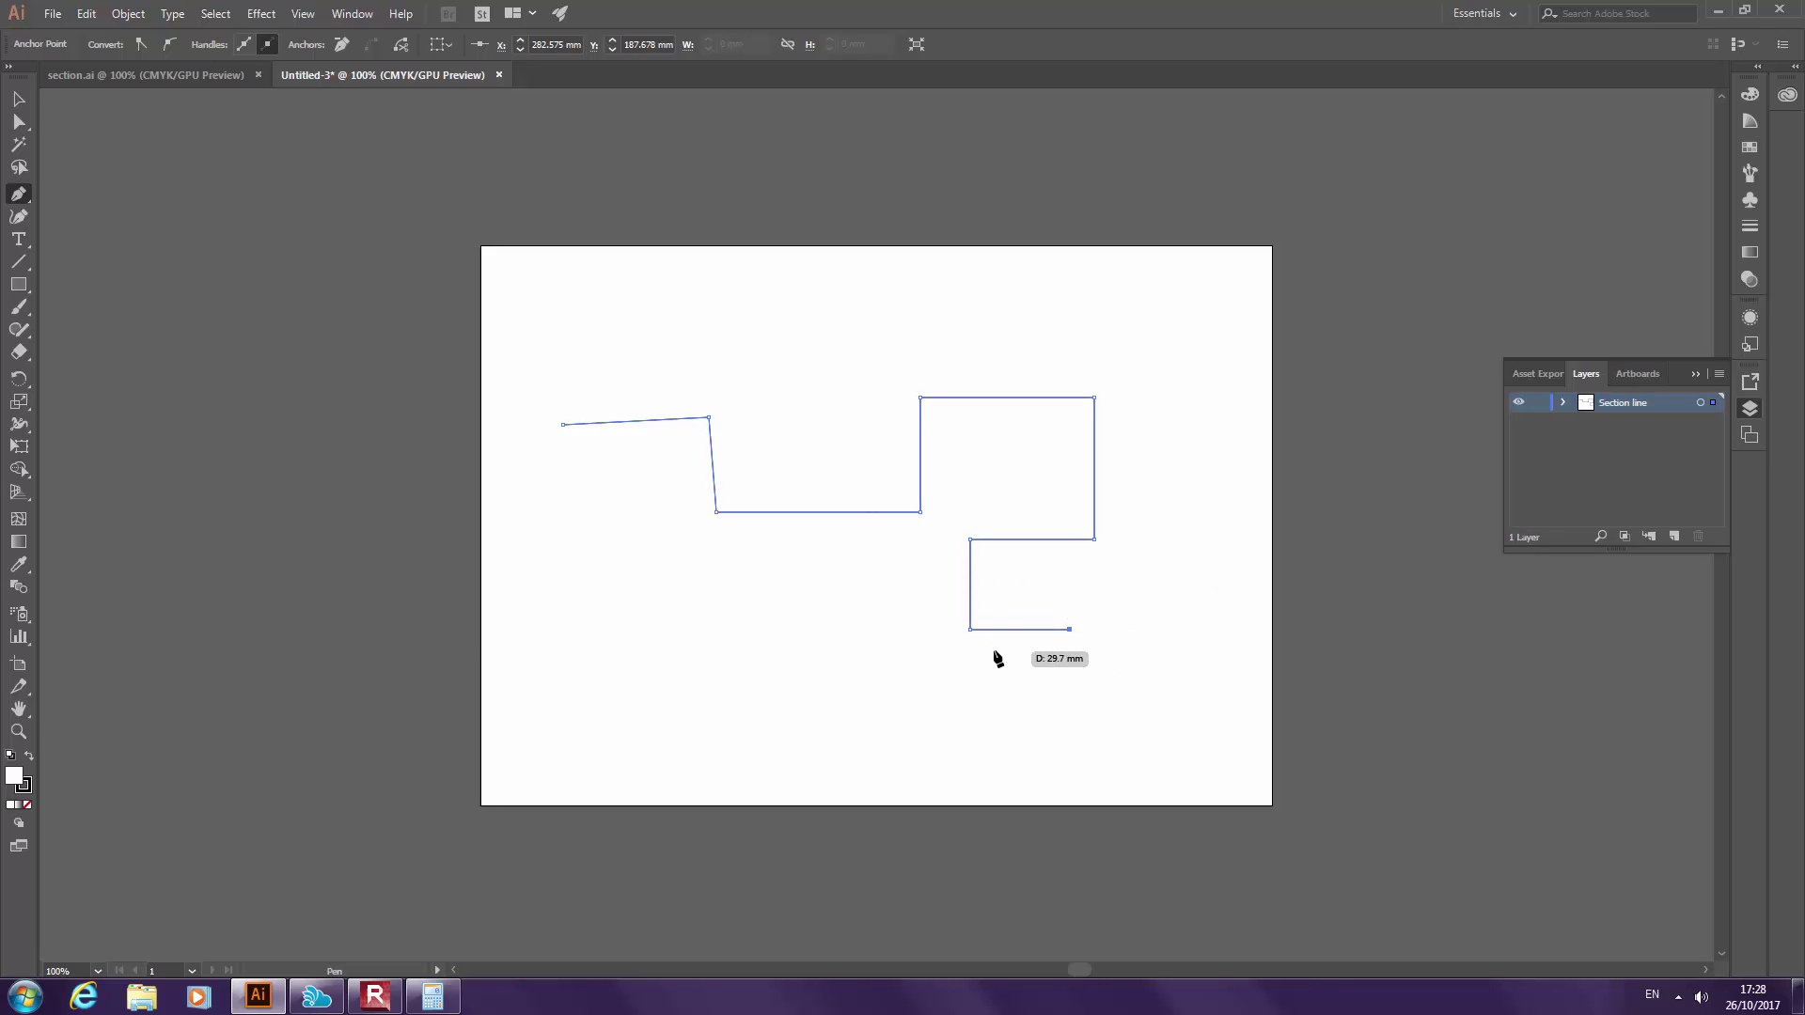
Extend the practice path with smooth curves winding around the artboard to about 267 by 179 mm overall, and deselect it
{"action": "left_click", "coordinate": [1142, 611]}
{"action": "mouse_move", "coordinate": [1141, 611]}
{"action": "left_mouse_down"}
{"action": "mouse_move", "coordinate": [1072, 730]}
{"action": "mouse_move", "coordinate": [1176, 568]}
{"action": "mouse_move", "coordinate": [1209, 573]}
{"action": "mouse_move", "coordinate": [1162, 698]}
{"action": "mouse_move", "coordinate": [1096, 618]}
{"action": "mouse_move", "coordinate": [1217, 611]}
{"action": "mouse_move", "coordinate": [1209, 625]}
{"action": "mouse_move", "coordinate": [1126, 536]}
{"action": "mouse_move", "coordinate": [1156, 512]}
{"action": "mouse_move", "coordinate": [1152, 592]}
{"action": "left_mouse_up"}
{"action": "left_click_drag", "start_coordinate": [1127, 720], "coordinate": [1168, 707]}
{"action": "left_click_drag", "start_coordinate": [1206, 582], "coordinate": [1199, 564]}
{"action": "left_click_drag", "start_coordinate": [1201, 478], "coordinate": [1213, 471]}
{"action": "left_click_drag", "start_coordinate": [1241, 670], "coordinate": [1223, 759]}
{"action": "left_click_drag", "start_coordinate": [1049, 728], "coordinate": [807, 701]}
{"action": "left_click_drag", "start_coordinate": [761, 643], "coordinate": [679, 677]}
{"action": "left_click_drag", "start_coordinate": [635, 706], "coordinate": [589, 648]}
{"action": "left_click_drag", "start_coordinate": [603, 565], "coordinate": [617, 536]}
{"action": "left_click_drag", "start_coordinate": [543, 480], "coordinate": [523, 430]}
{"action": "left_click_drag", "start_coordinate": [627, 334], "coordinate": [708, 316]}
{"action": "left_click_drag", "start_coordinate": [804, 356], "coordinate": [838, 403]}
{"action": "left_click_drag", "start_coordinate": [929, 354], "coordinate": [1022, 325]}
{"action": "left_click_drag", "start_coordinate": [1079, 356], "coordinate": [1094, 410]}
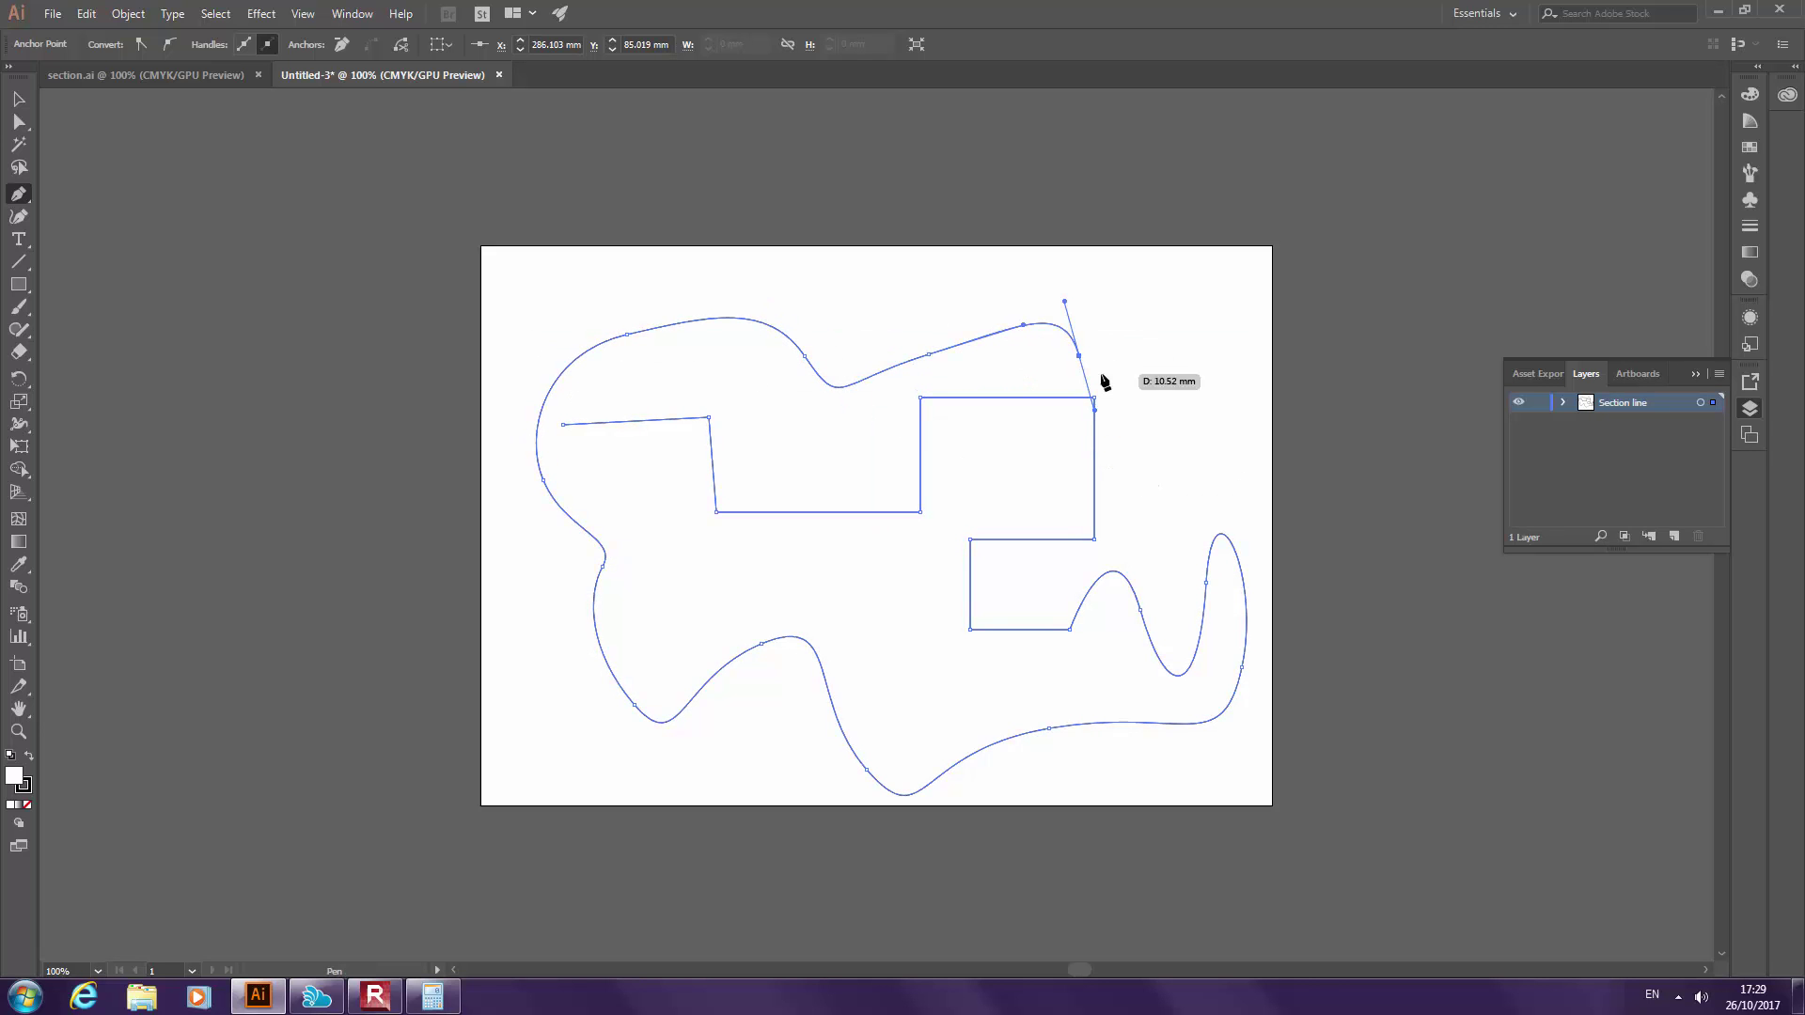
{"action": "left_click", "coordinate": [1150, 378]}
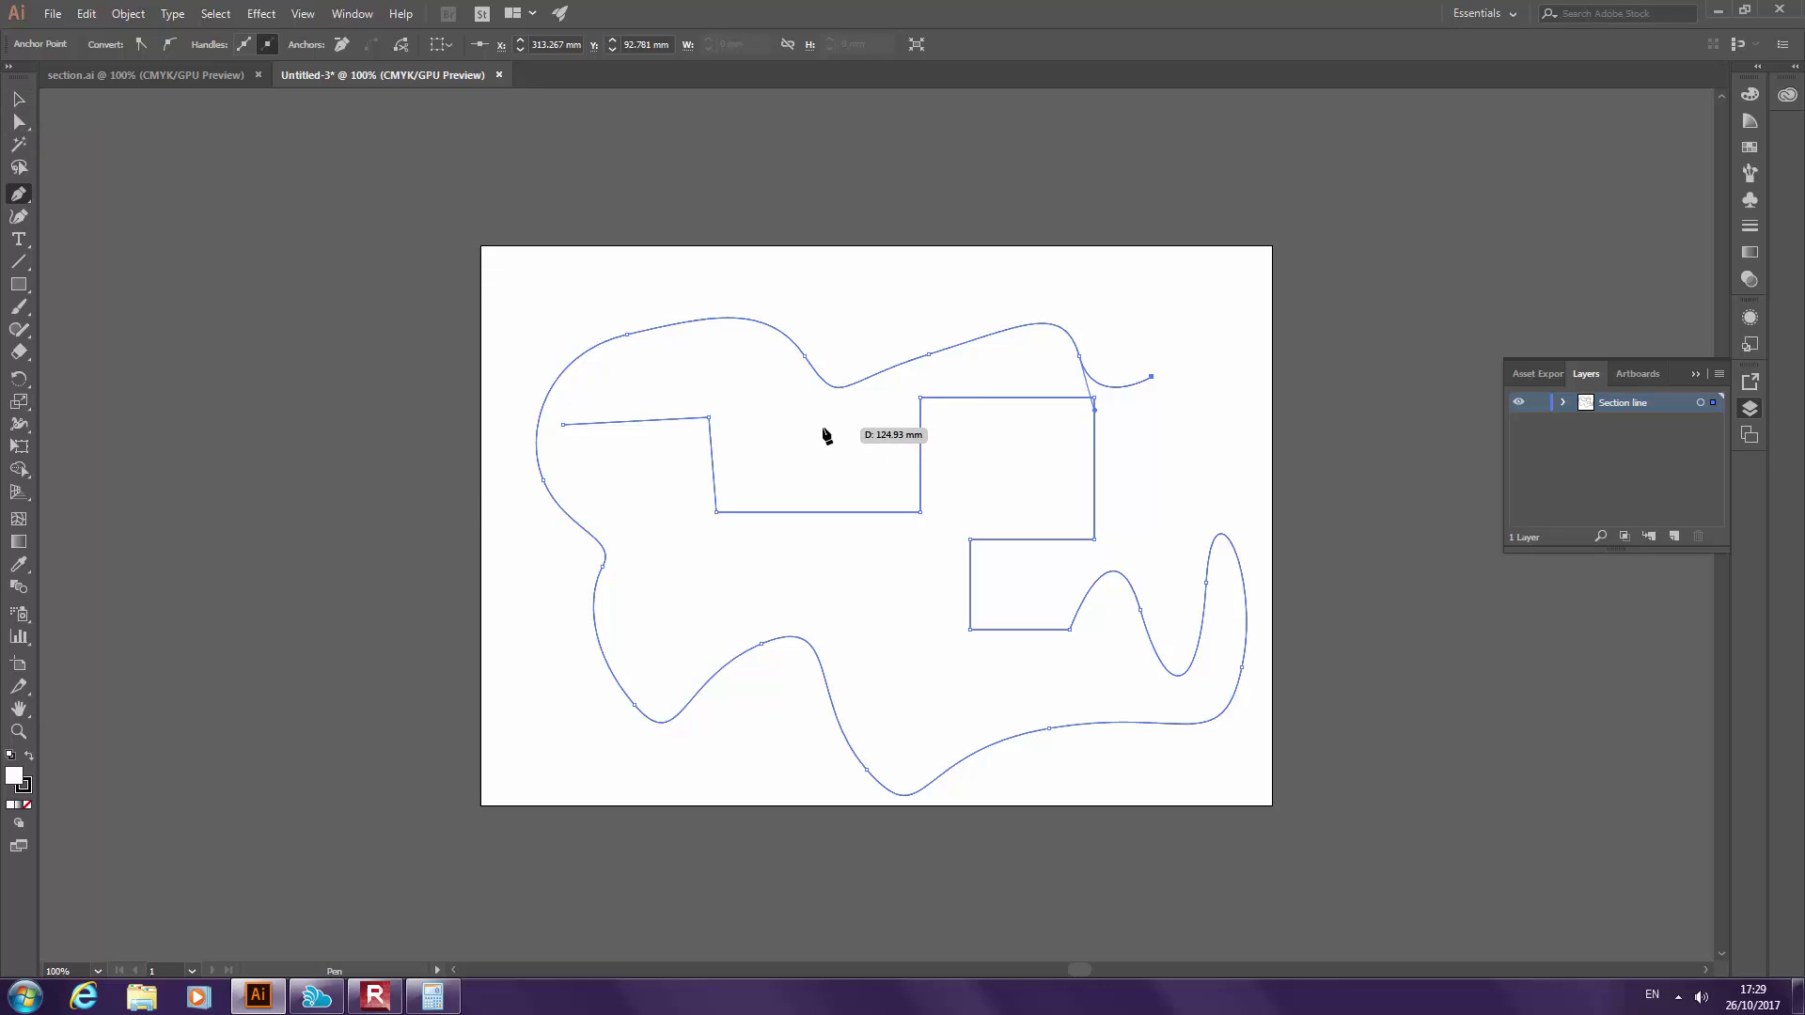
{"action": "left_click", "coordinate": [20, 103]}
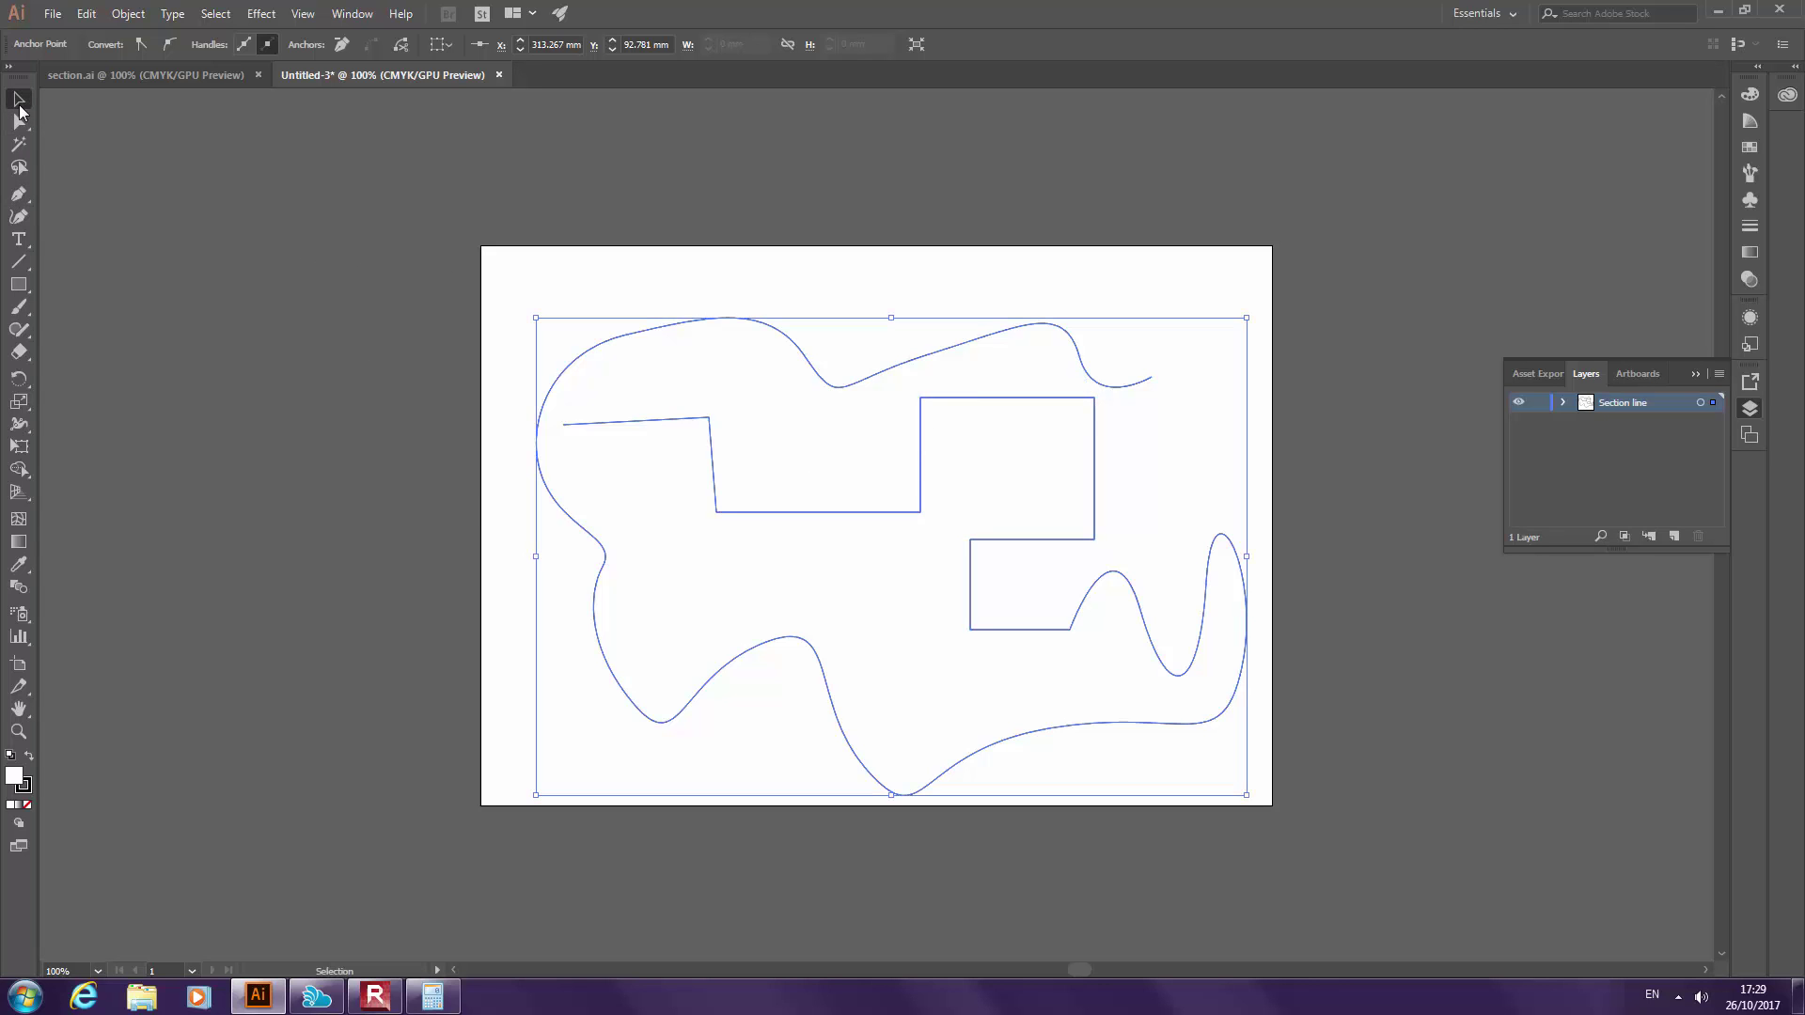
{"action": "left_click", "coordinate": [980, 308]}
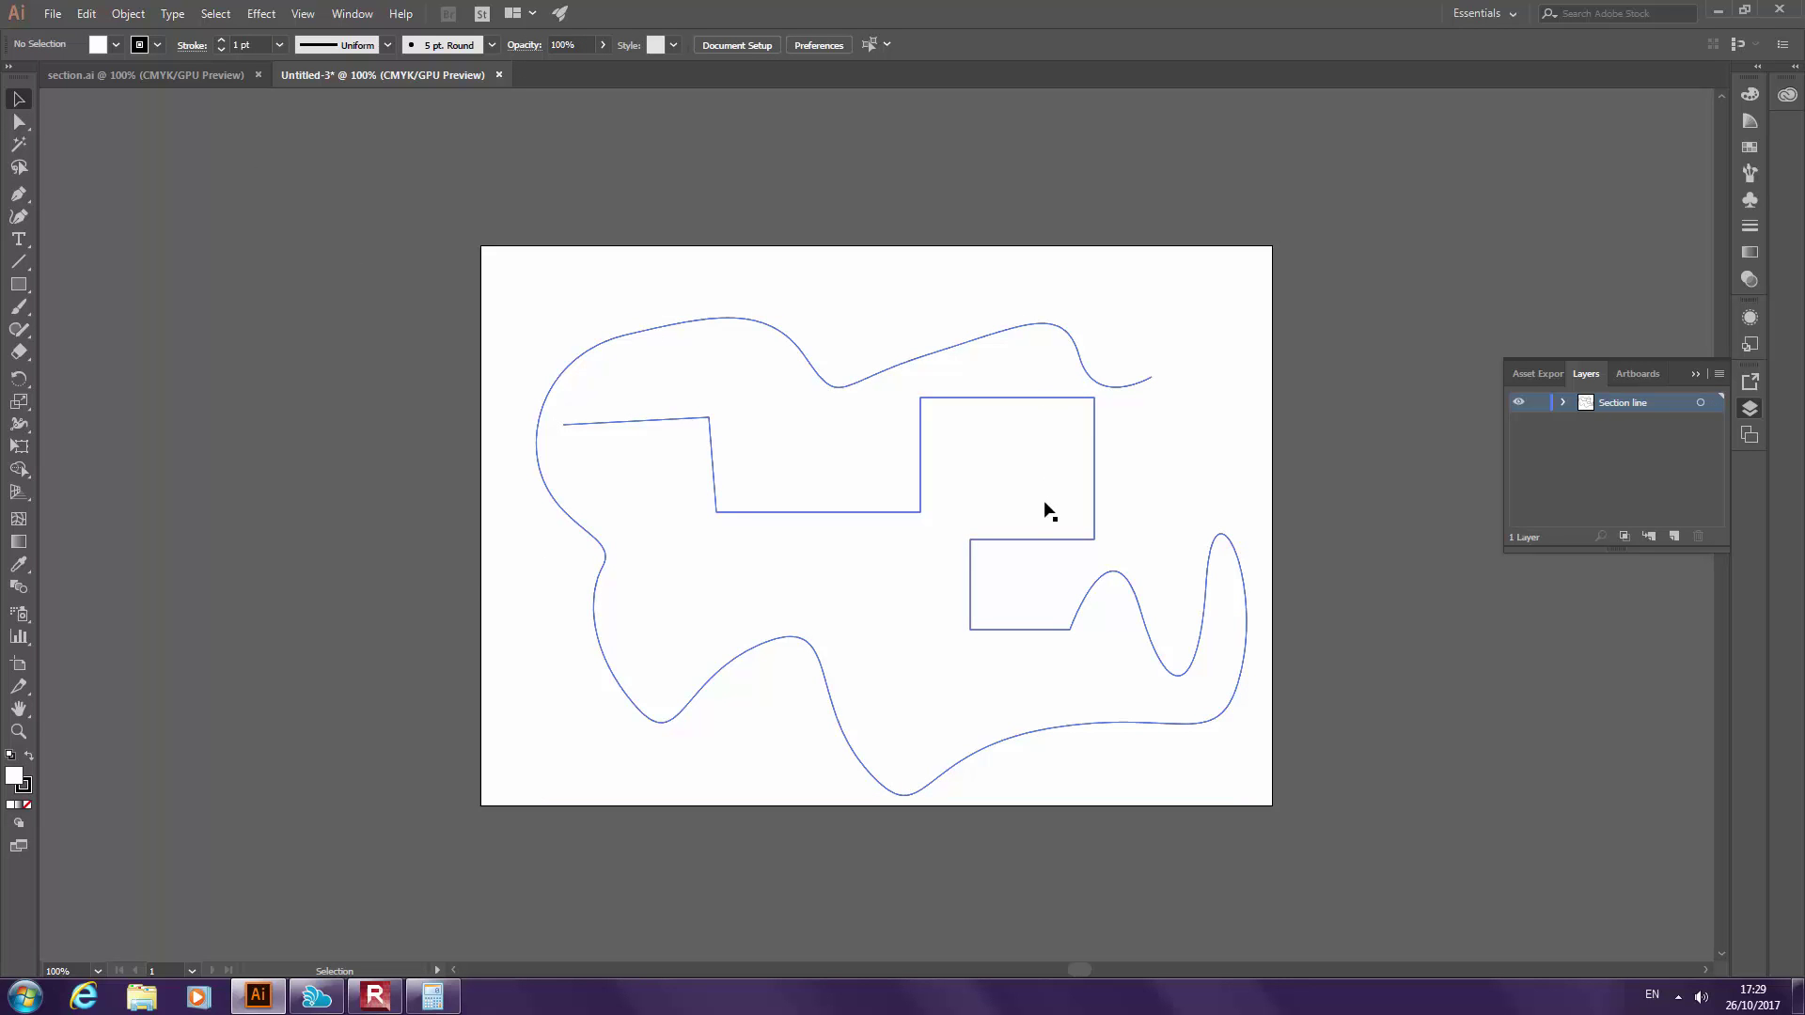
Examine the practice path's stroke, corners and centre line at close range and at full view
{"action": "scroll", "coordinate": [1007, 509], "scroll_direction": "up", "scroll_amount": 4}
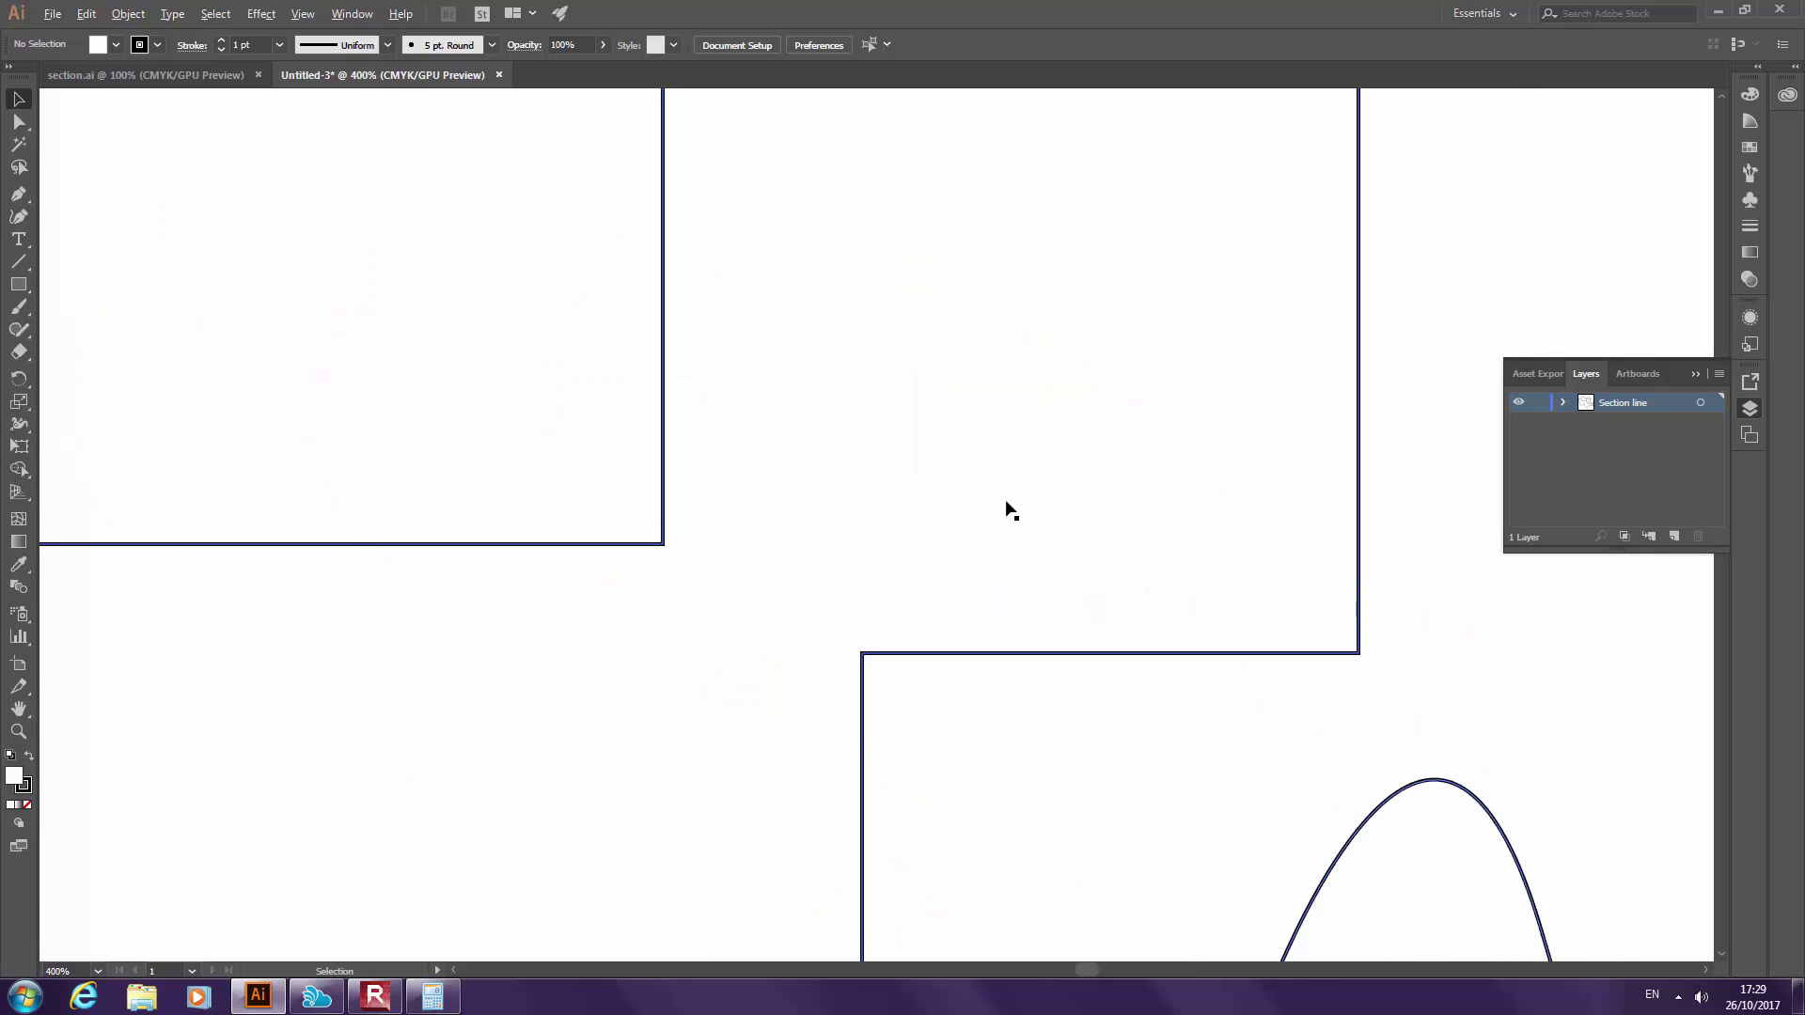
{"action": "scroll", "coordinate": [973, 609], "scroll_direction": "down", "scroll_amount": 2}
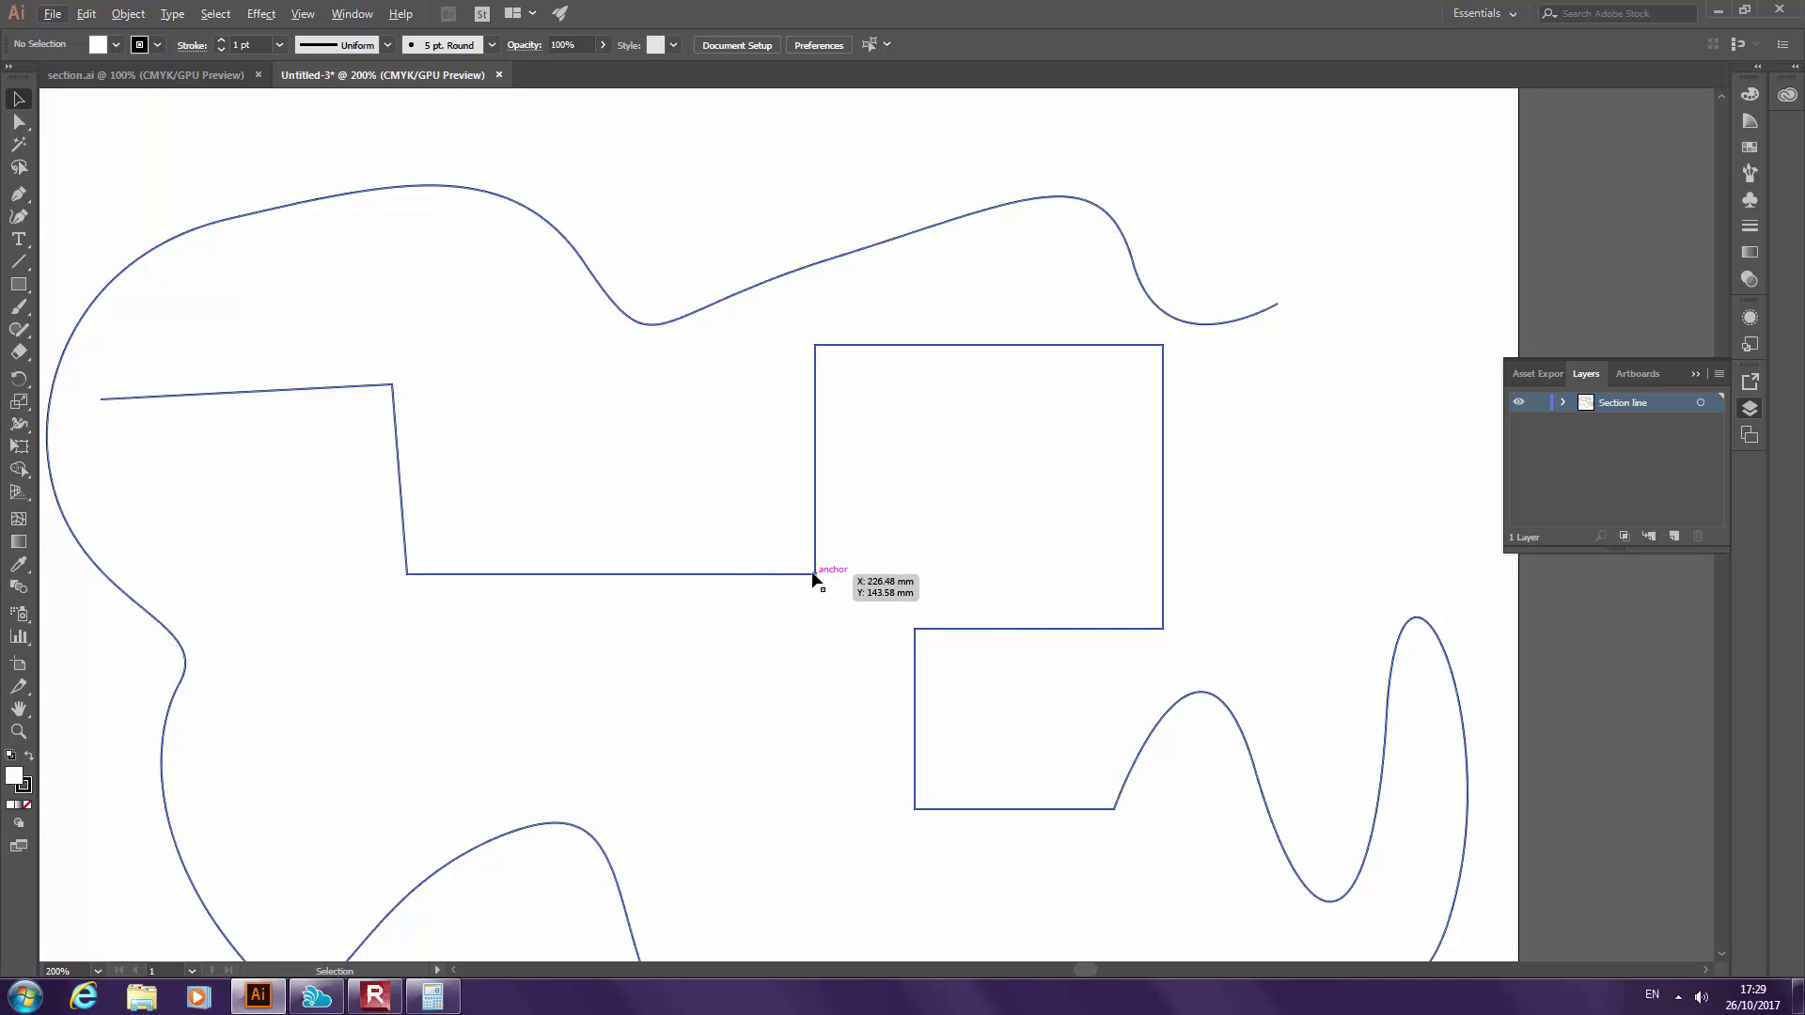
{"action": "scroll", "coordinate": [938, 604], "scroll_direction": "down", "scroll_amount": 3}
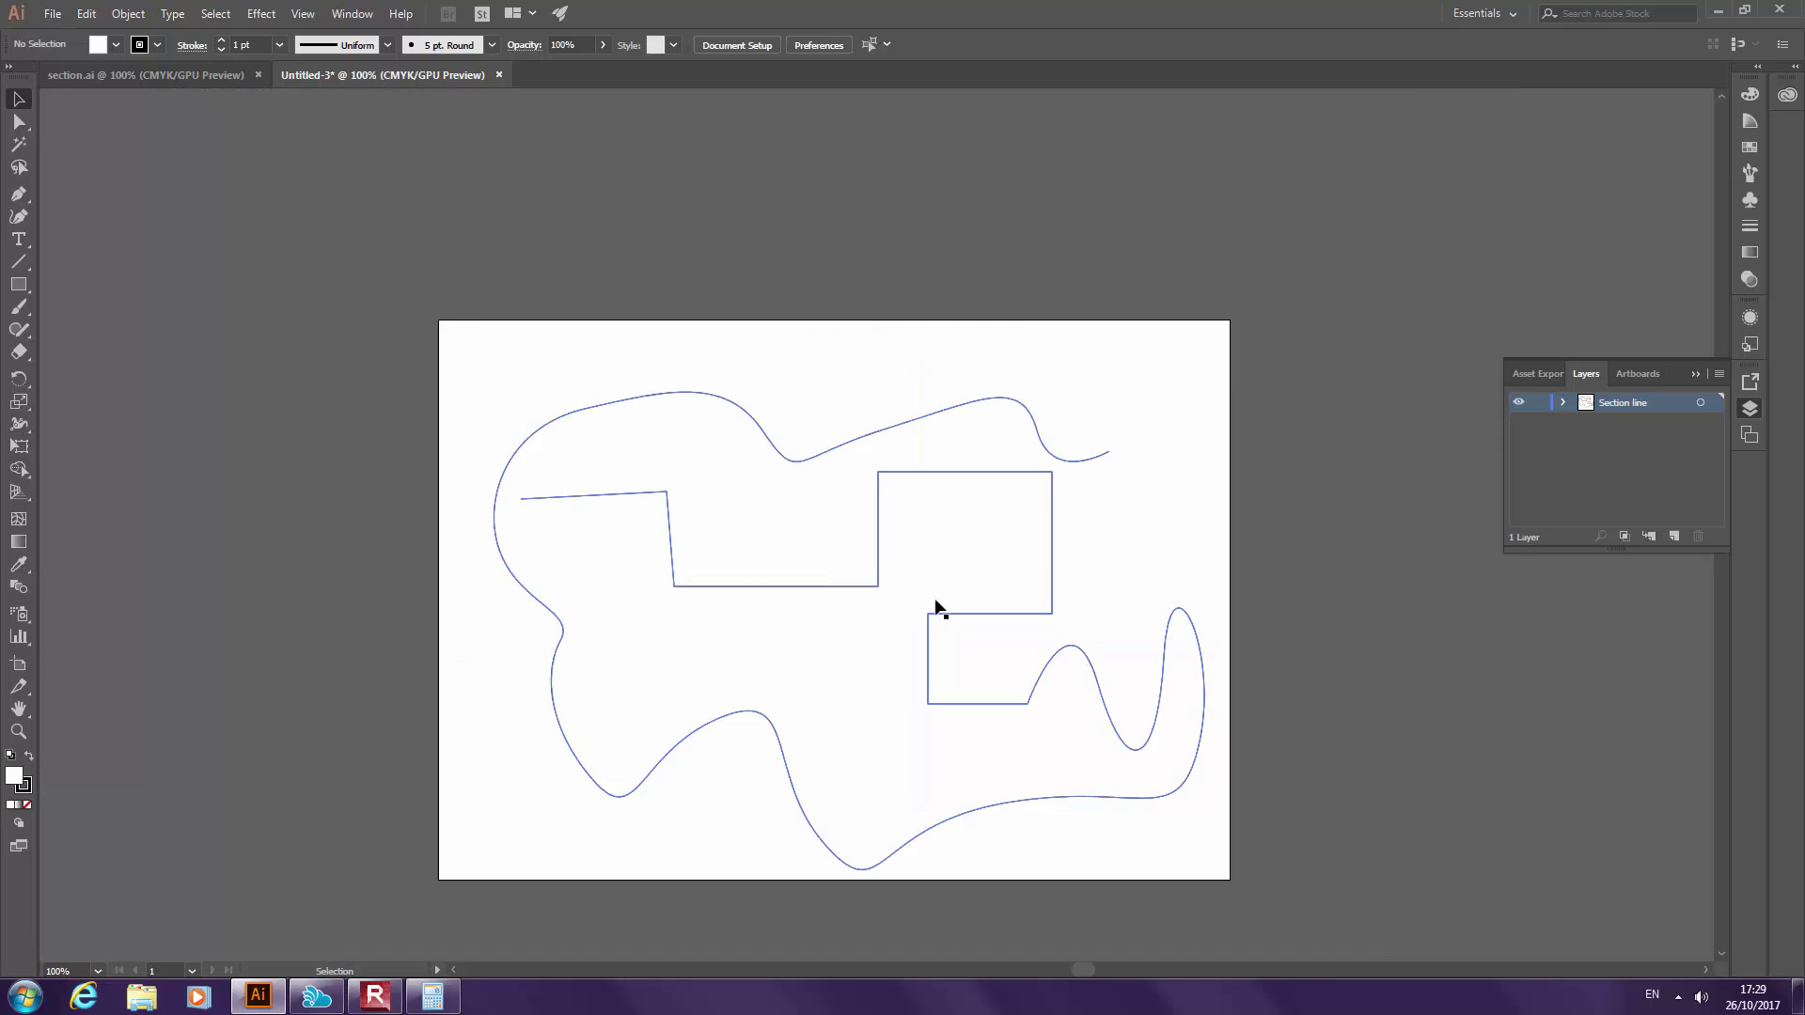
{"action": "scroll", "coordinate": [826, 605], "scroll_direction": "up", "scroll_amount": 7}
{"action": "scroll", "coordinate": [710, 616], "scroll_direction": "down", "scroll_amount": 3}
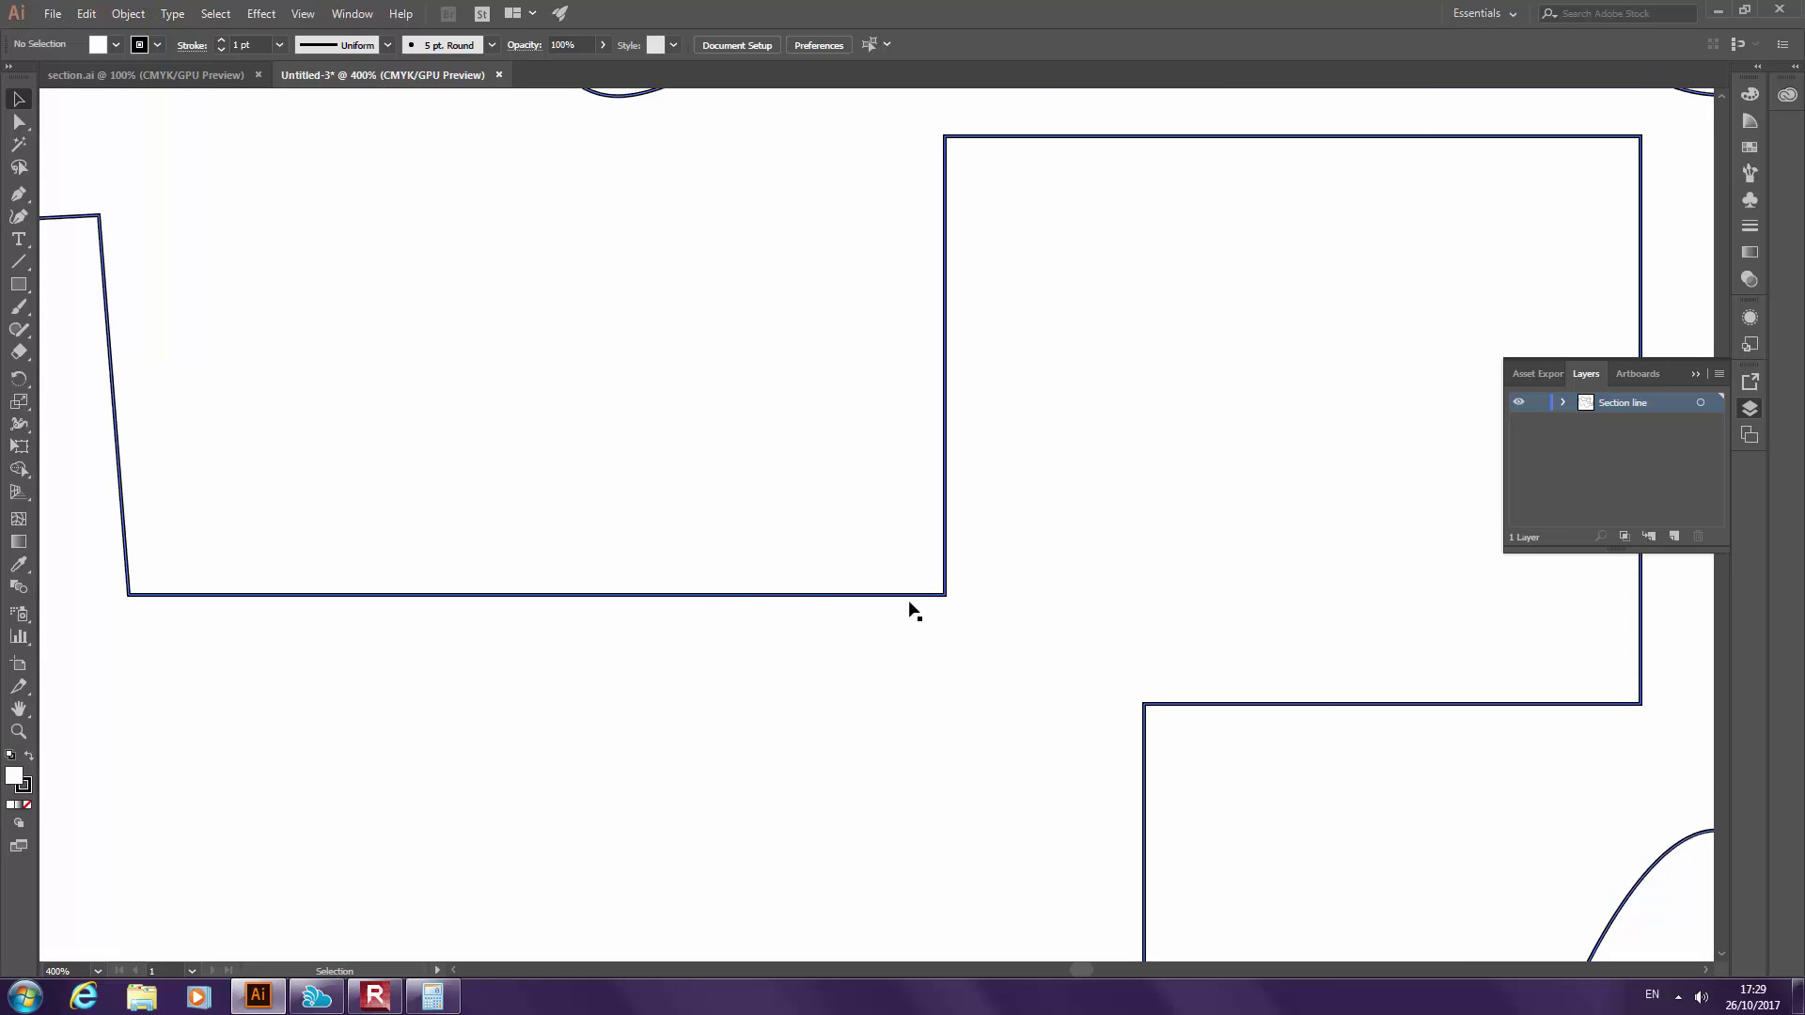
{"action": "scroll", "coordinate": [987, 591], "scroll_direction": "up", "scroll_amount": 4}
{"action": "left_click", "coordinate": [935, 594]}
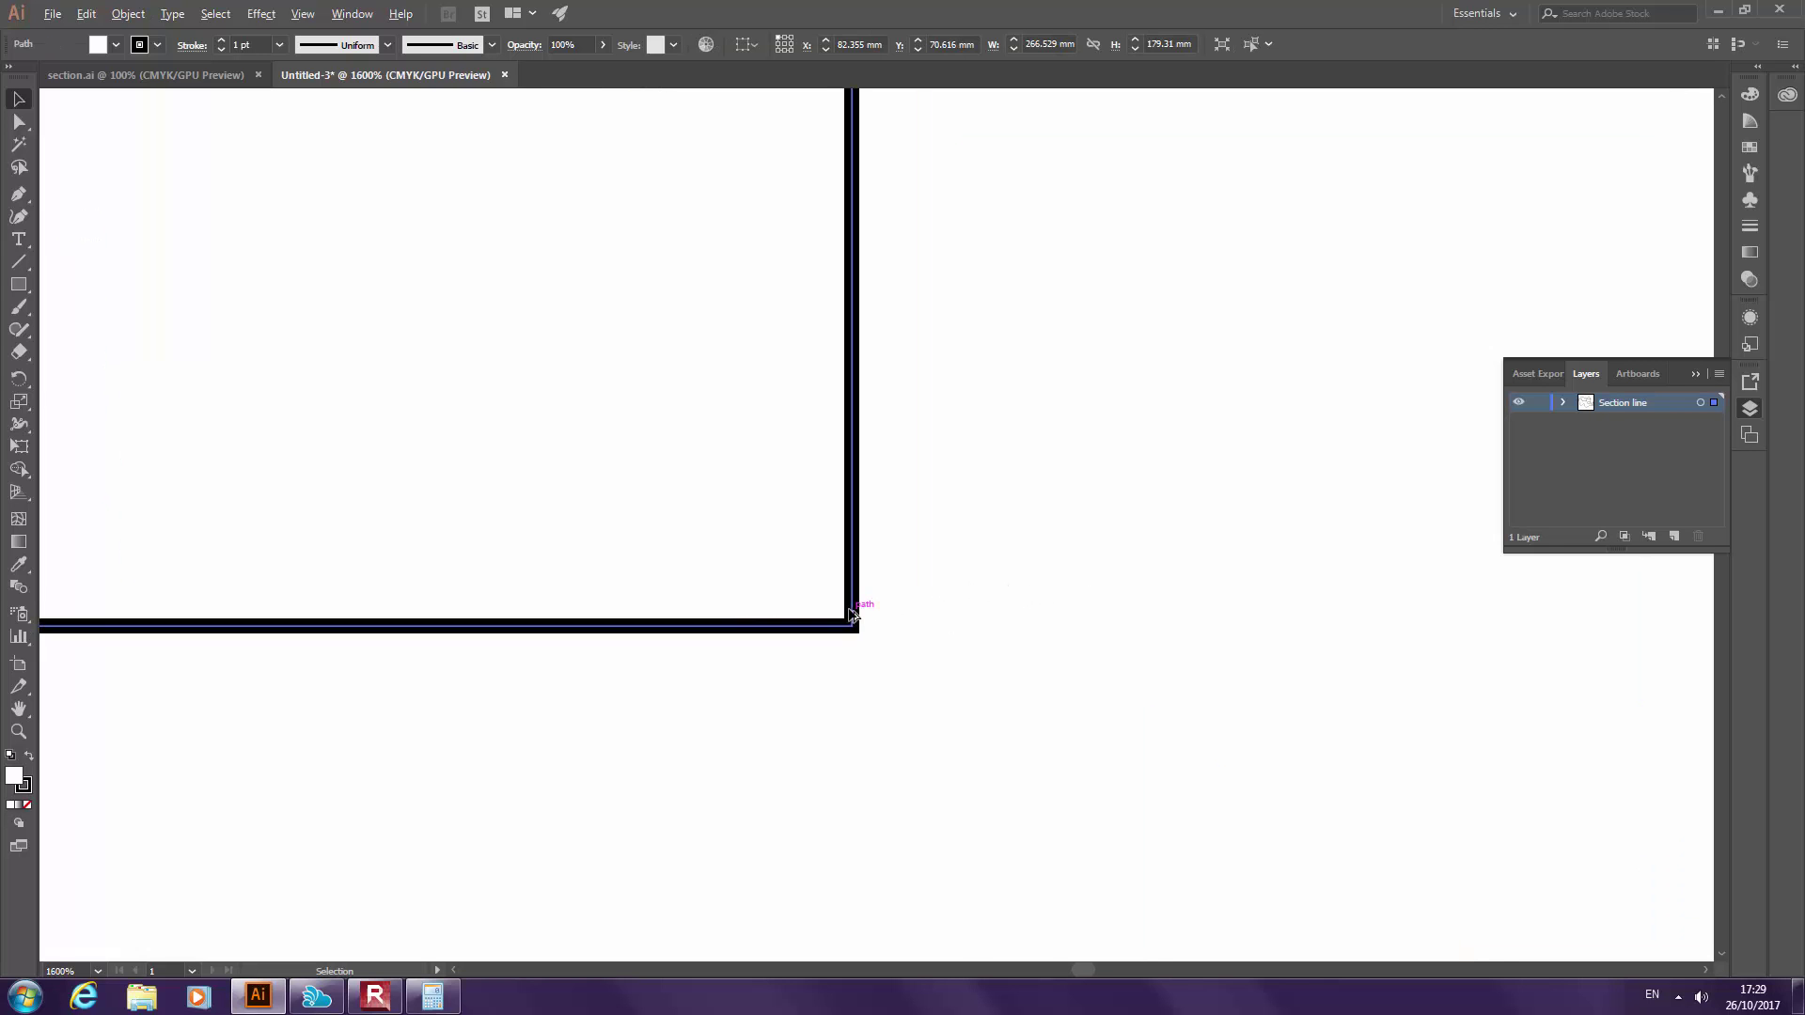
{"action": "scroll", "coordinate": [851, 615], "scroll_direction": "down", "scroll_amount": 5}
{"action": "scroll", "coordinate": [657, 500], "scroll_direction": "up", "scroll_amount": 8}
{"action": "scroll", "coordinate": [791, 602], "scroll_direction": "down", "scroll_amount": 10}
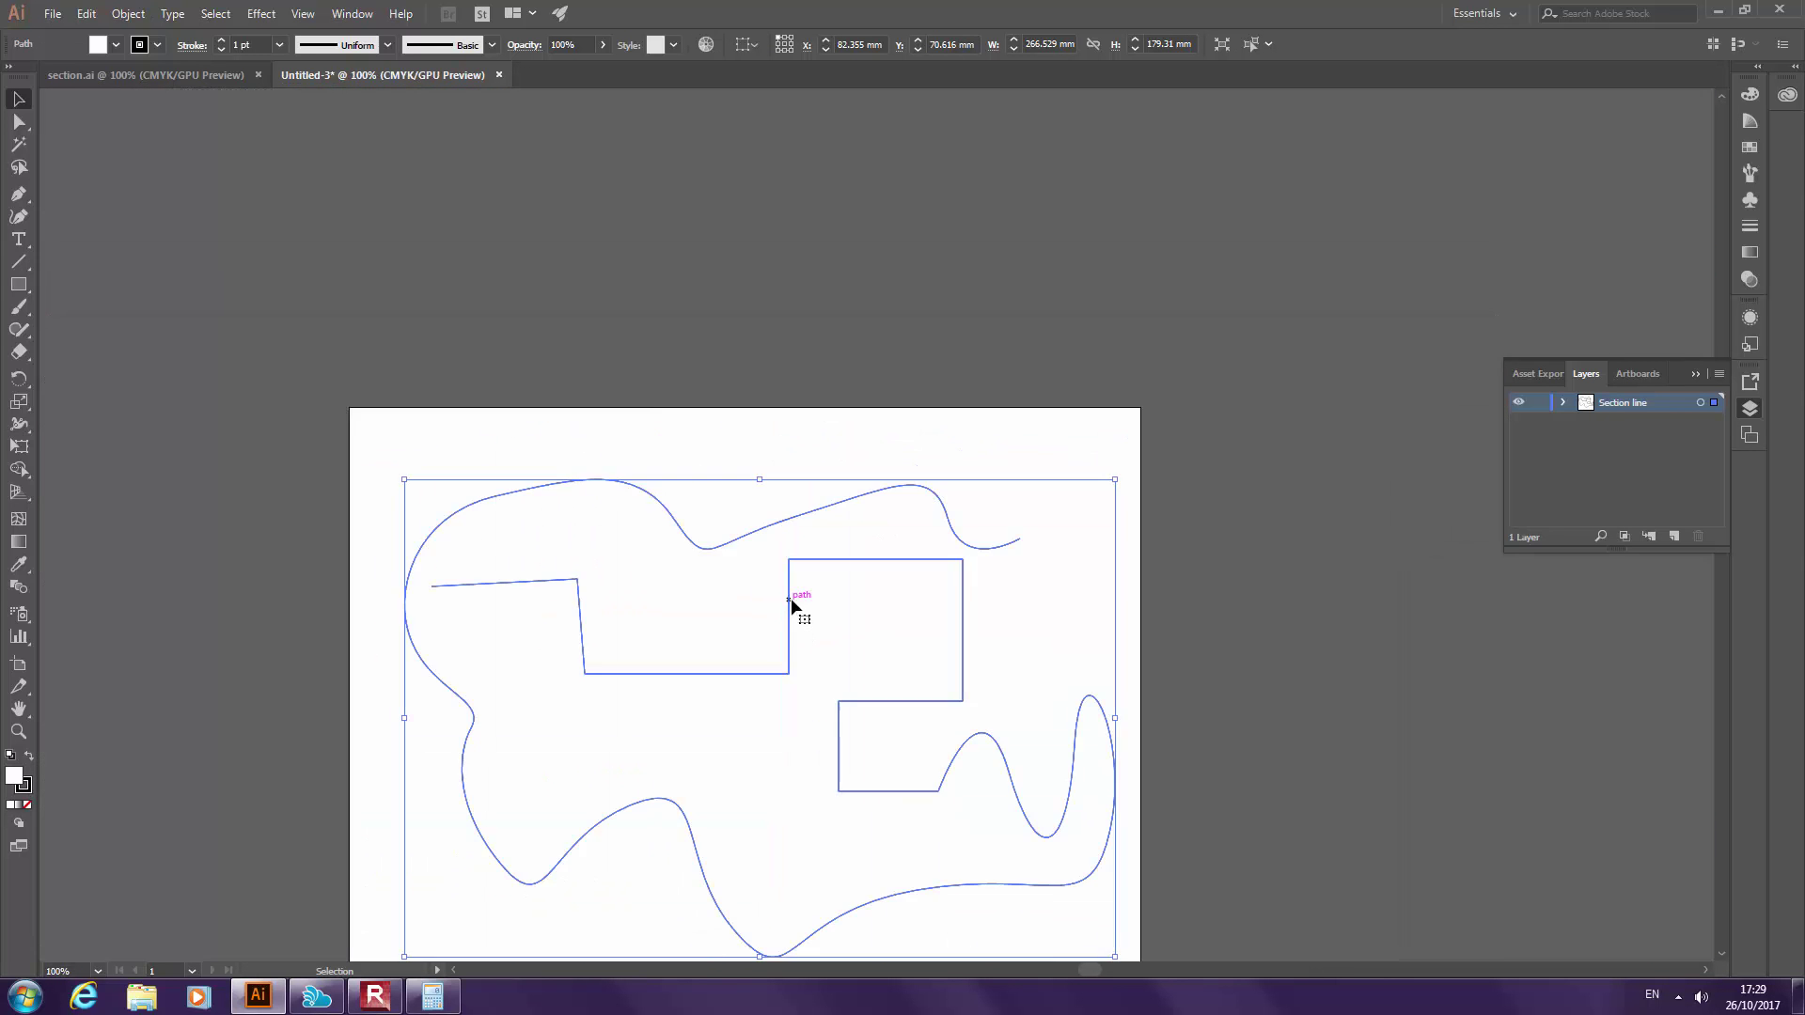
{"action": "scroll", "coordinate": [792, 598], "scroll_direction": "down", "scroll_amount": 3}
{"action": "scroll", "coordinate": [620, 470], "scroll_direction": "up", "scroll_amount": 2}
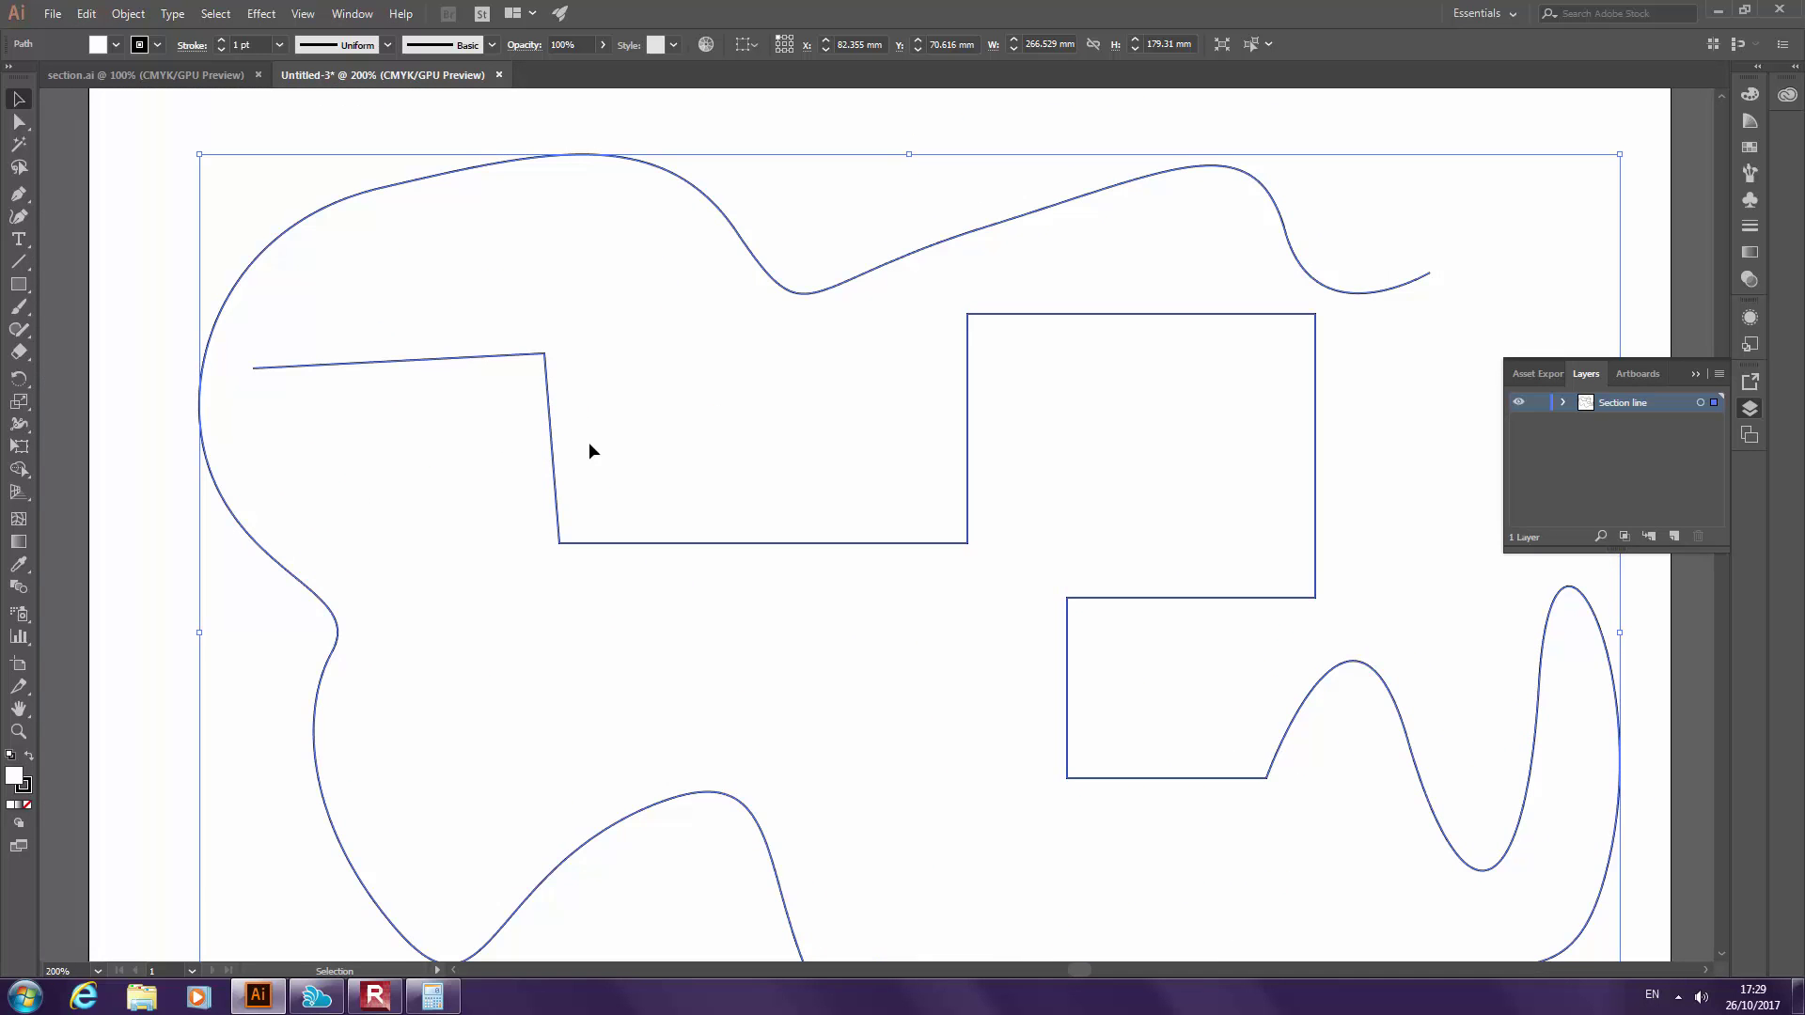
Delete the whole practice path from the artboard
{"action": "left_click", "coordinate": [201, 124]}
{"action": "left_click", "coordinate": [330, 205]}
{"action": "scroll", "coordinate": [636, 417], "scroll_direction": "down", "scroll_amount": 3}
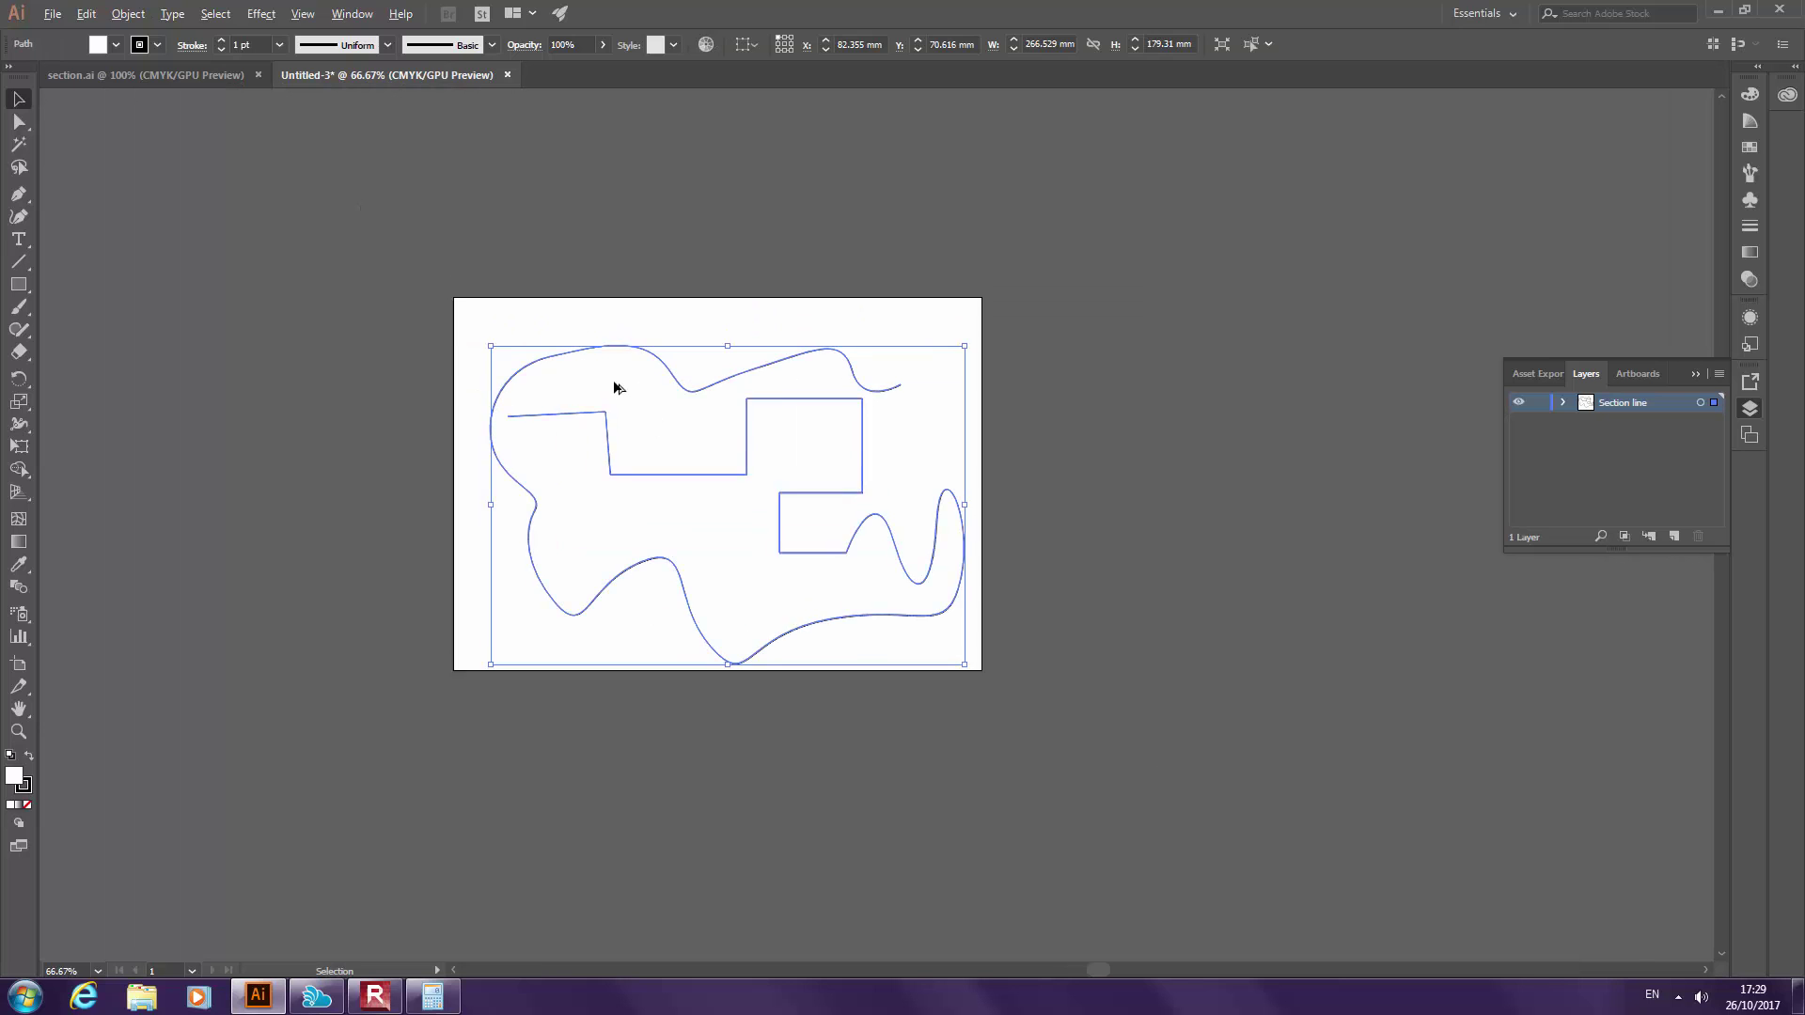
{"action": "scroll", "coordinate": [612, 380], "scroll_direction": "up", "scroll_amount": 1}
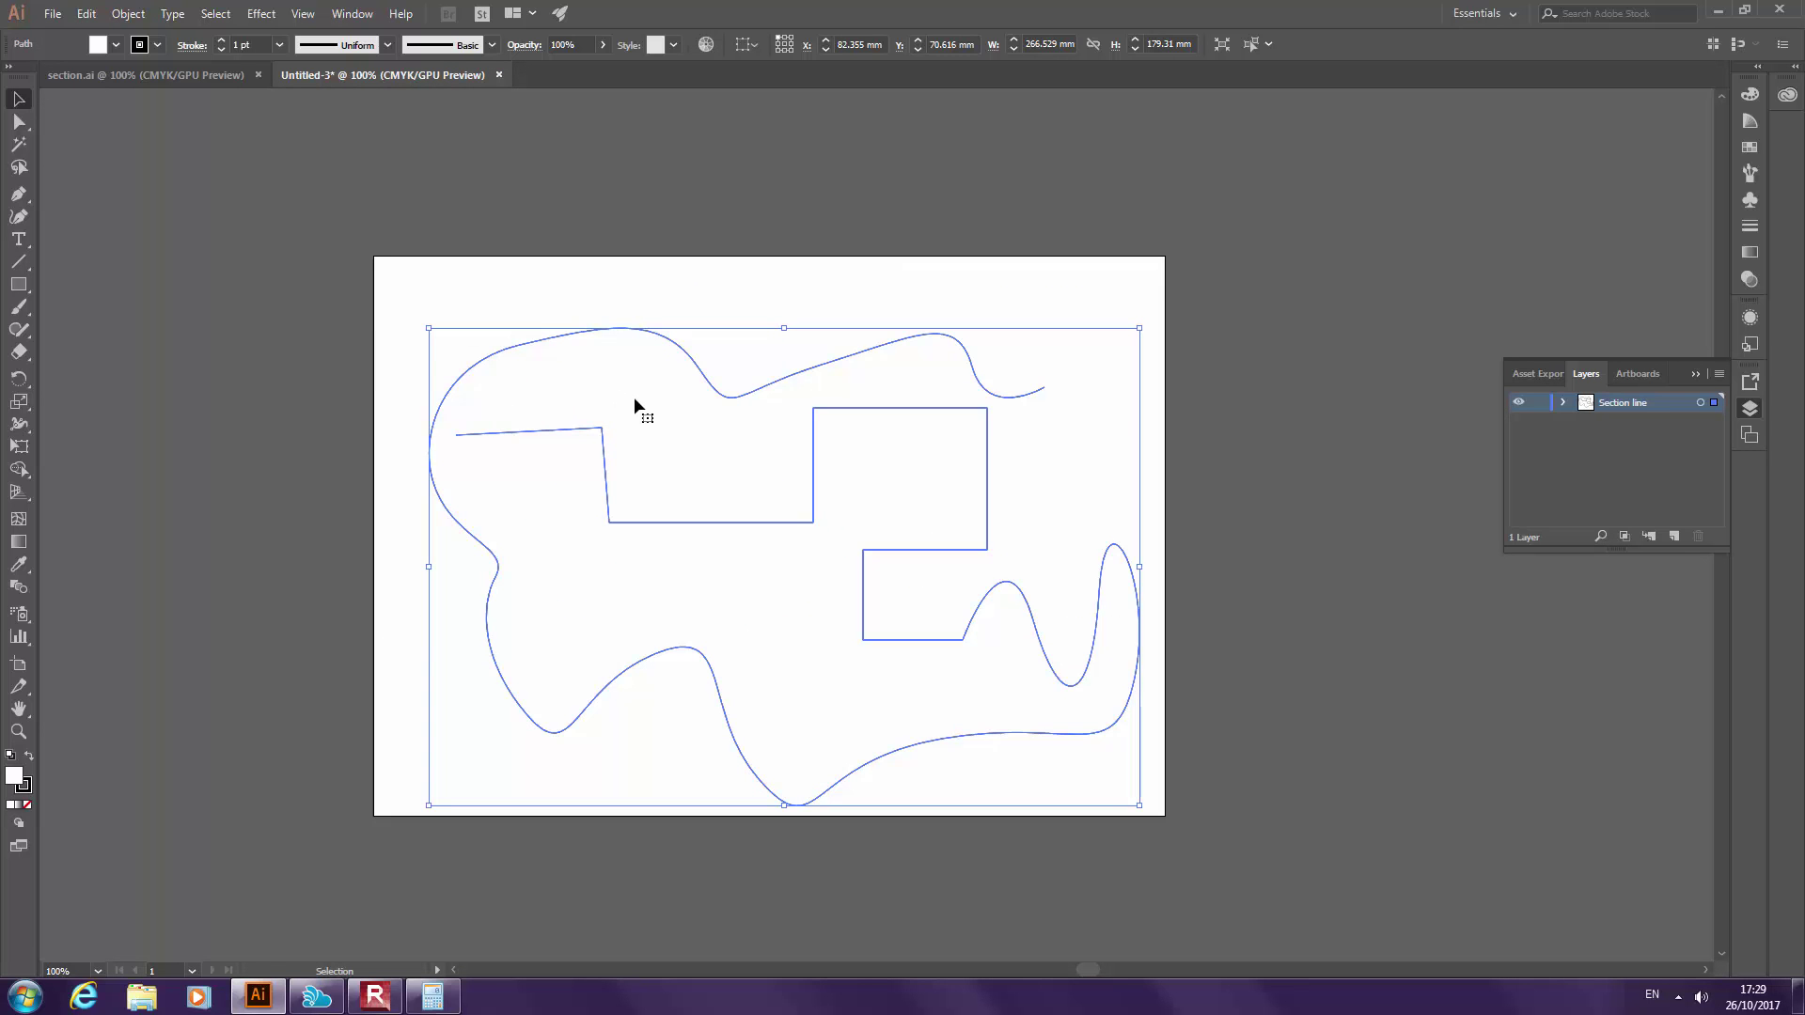
{"action": "key", "text": "Delete"}
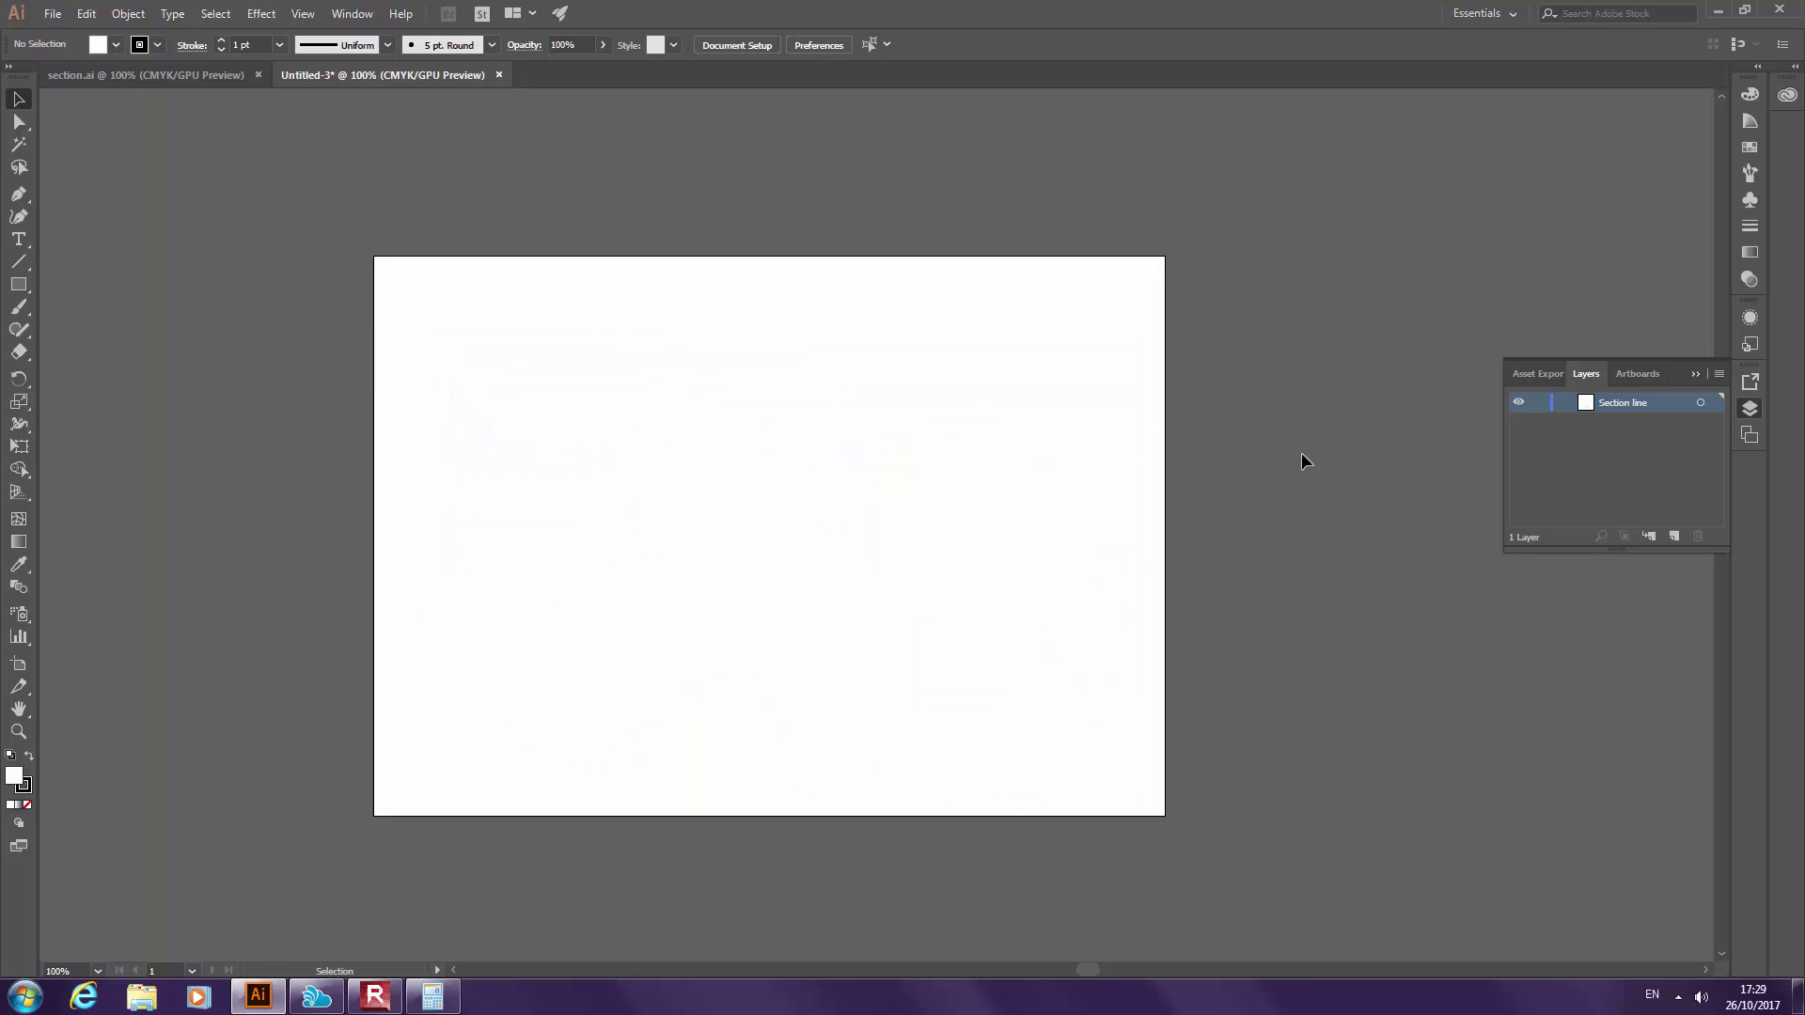
Start the section line with the Pen tool, replacing a straight first segment with a gently sloping curve that bends downward
{"action": "left_click", "coordinate": [14, 195]}
{"action": "scroll", "coordinate": [453, 520], "scroll_direction": "up", "scroll_amount": 1}
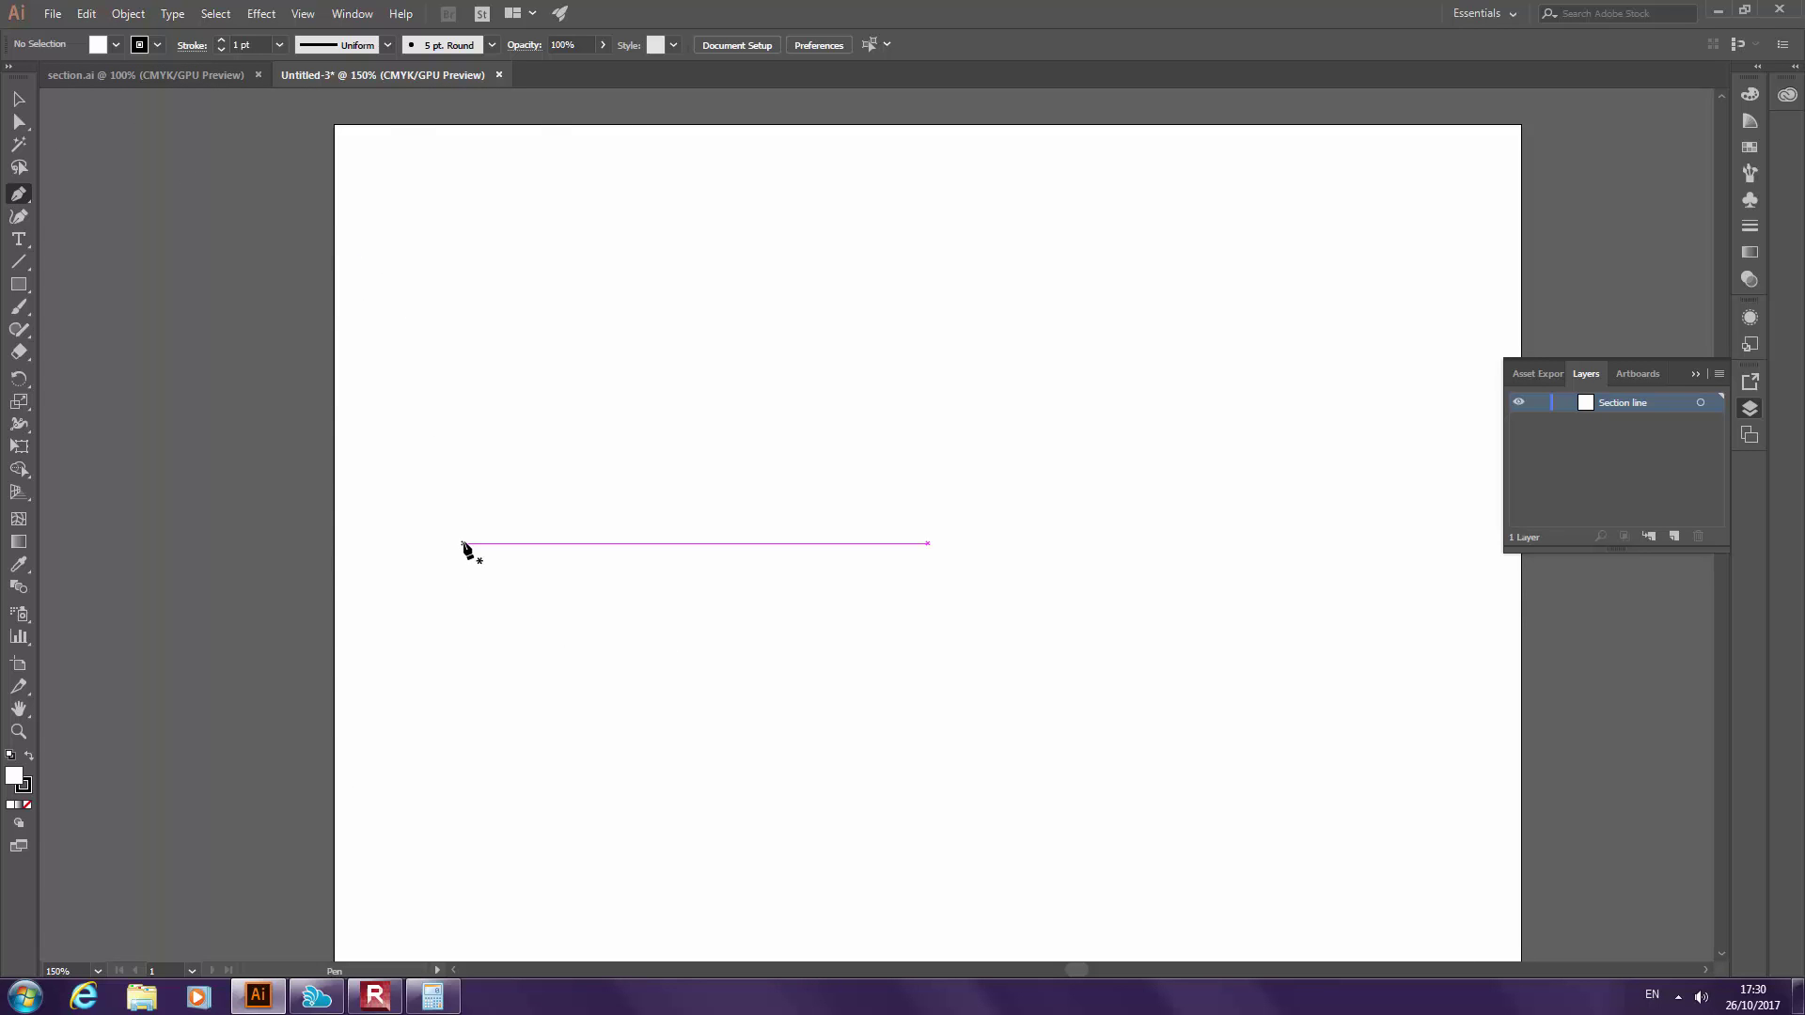
{"action": "left_click", "coordinate": [443, 509]}
{"action": "left_click", "coordinate": [656, 566]}
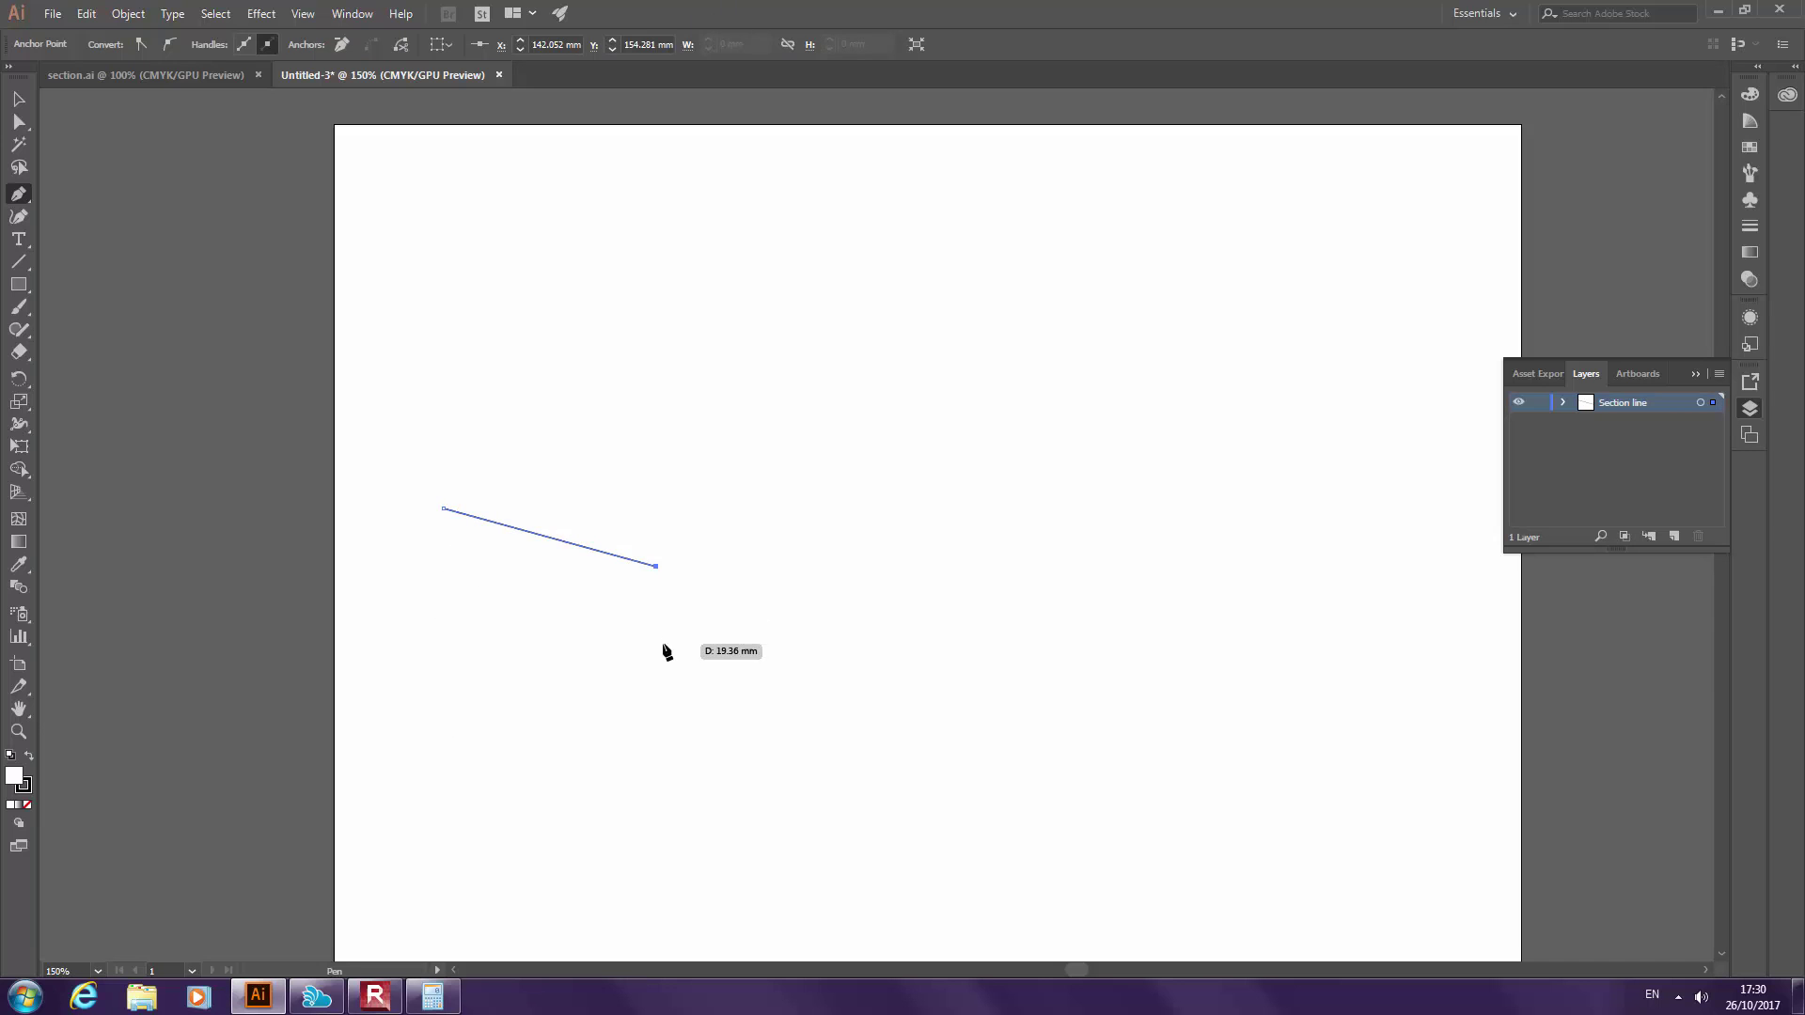
{"action": "key", "text": "ctrl+z"}
{"action": "left_click_drag", "start_coordinate": [661, 543], "coordinate": [674, 575]}
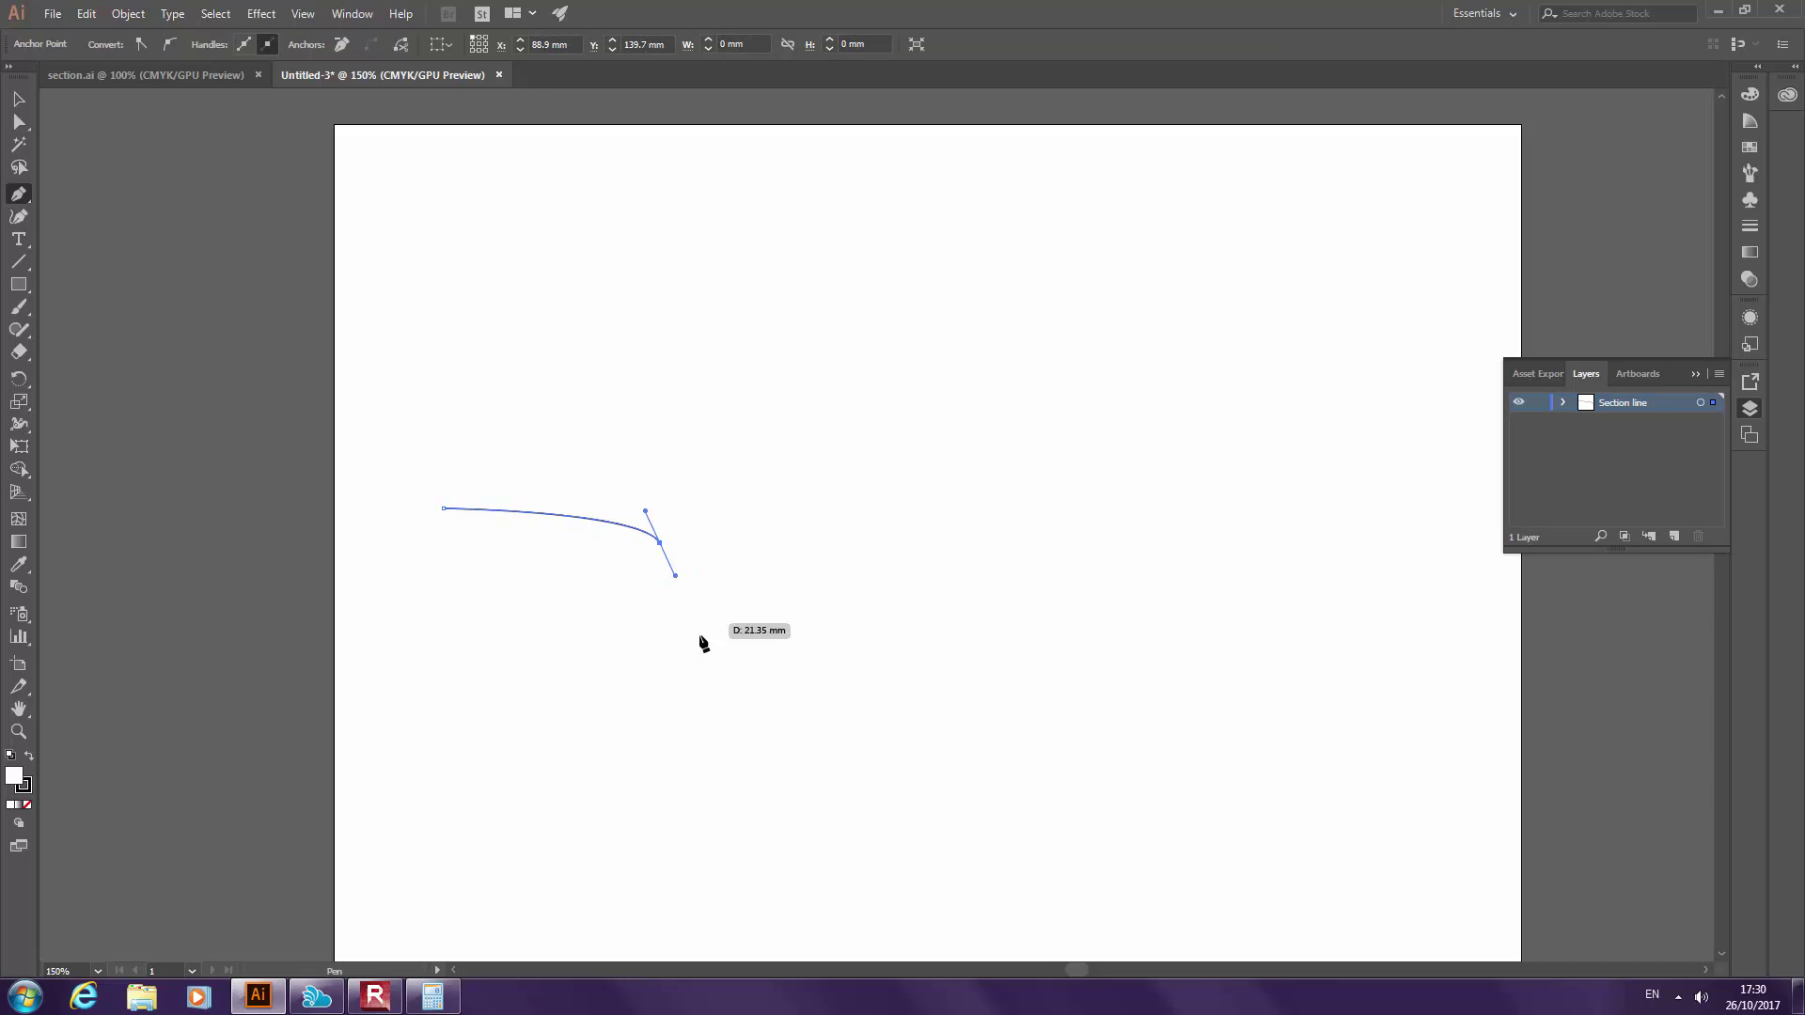
Continue the section line down into a rounded dip, redrawing the lower anchor once, and curve it steeply upward
{"action": "left_click_drag", "start_coordinate": [743, 663], "coordinate": [809, 676]}
{"action": "key", "text": "ctrl+z"}
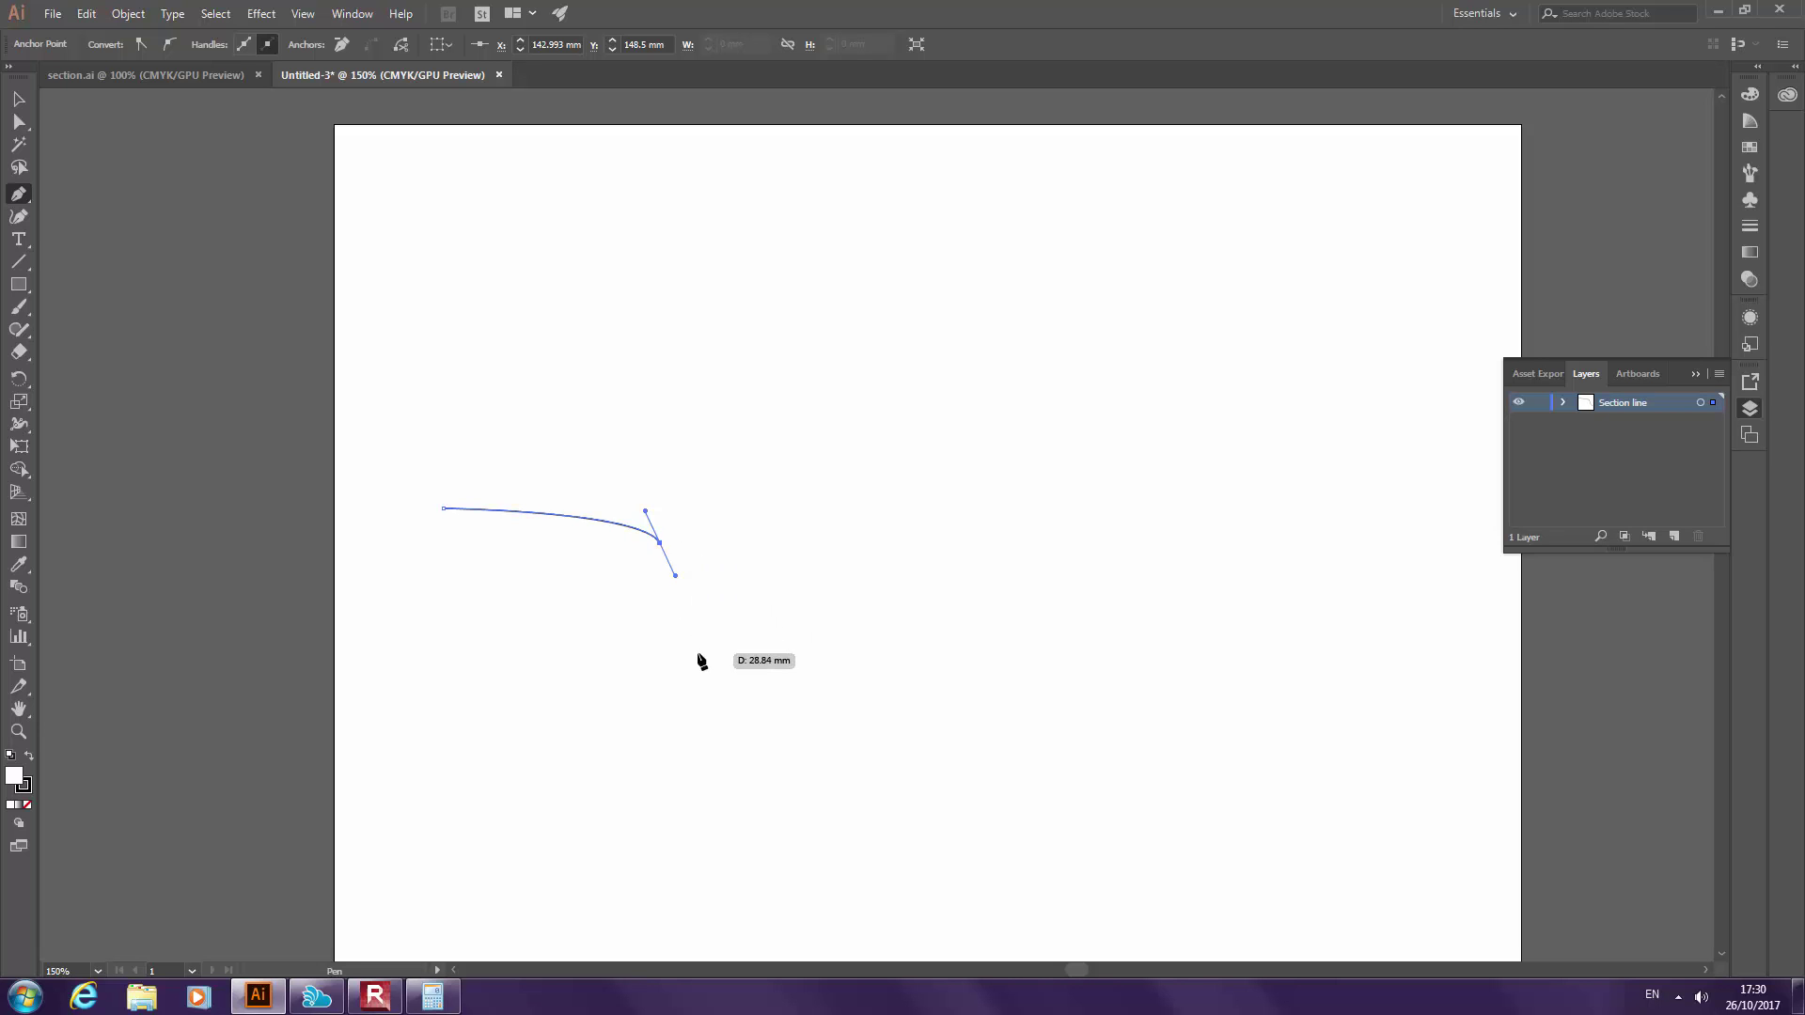
{"action": "left_click_drag", "start_coordinate": [726, 664], "coordinate": [780, 691]}
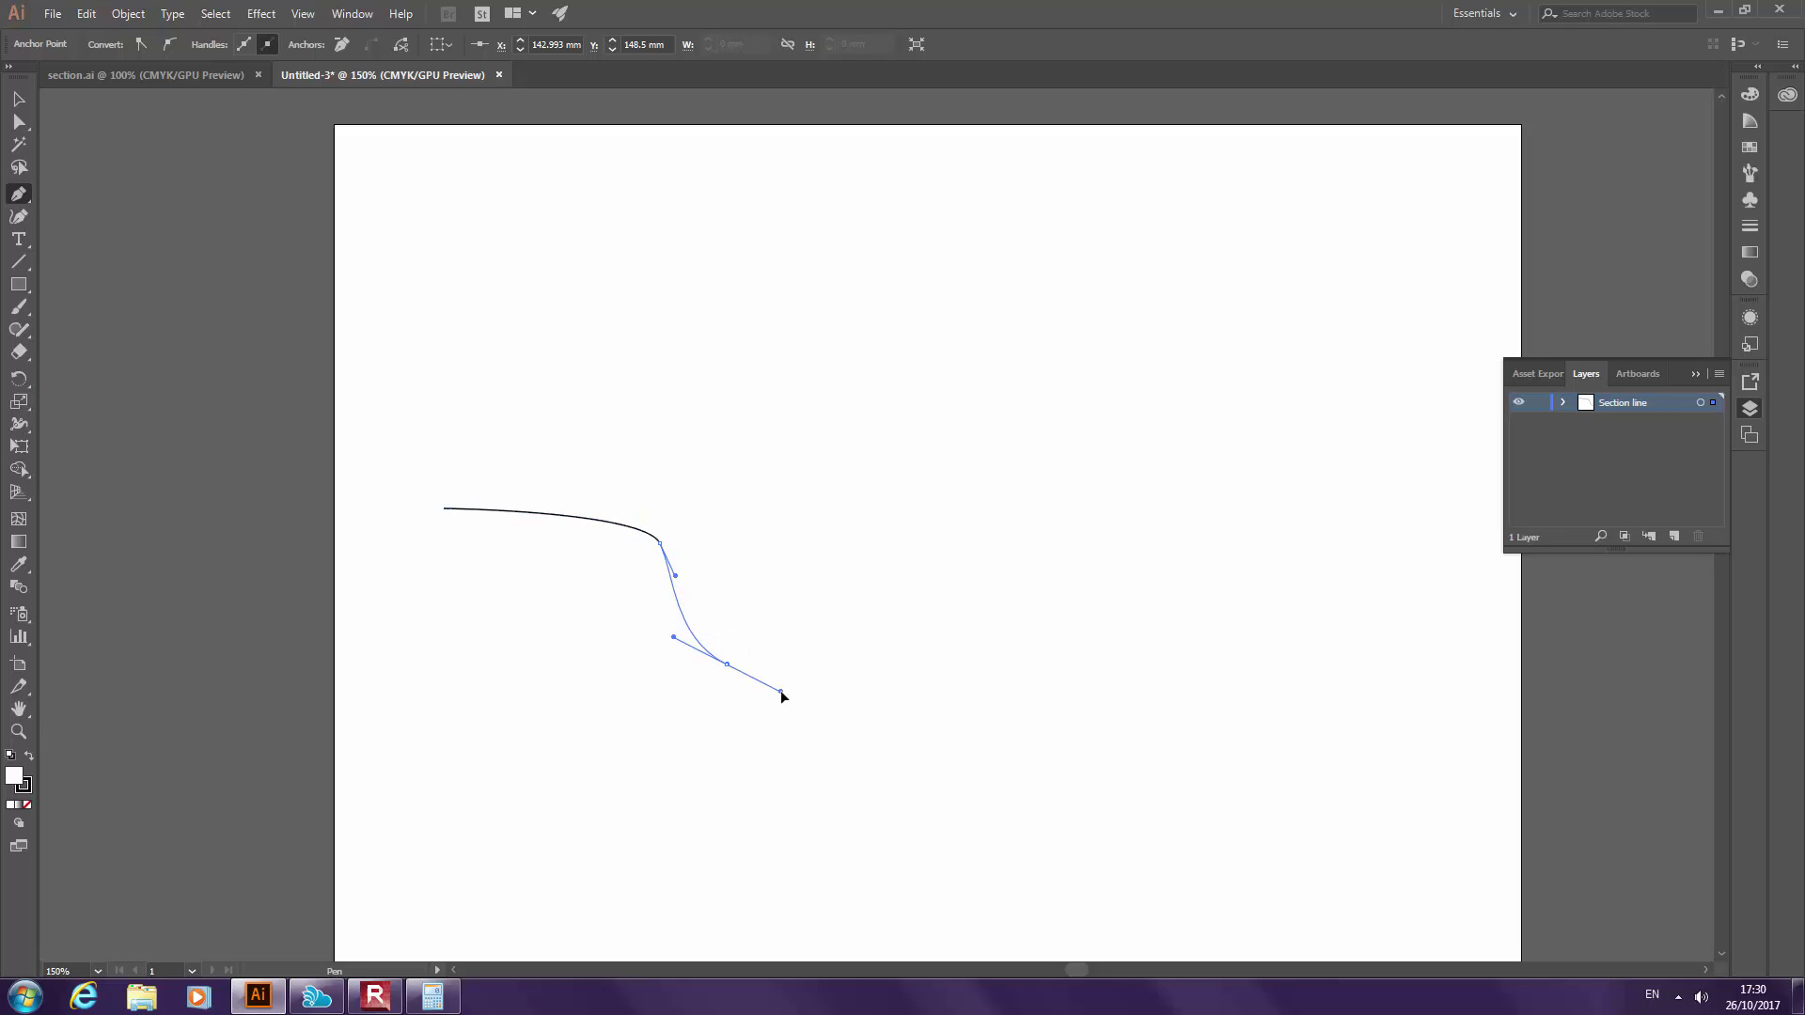
{"action": "left_click_drag", "start_coordinate": [839, 531], "coordinate": [849, 369]}
Try another curve on from the steep upward end of the section line and undo it
{"action": "left_click_drag", "start_coordinate": [1028, 446], "coordinate": [1099, 483]}
{"action": "key", "text": "ctrl+z"}
{"action": "key", "text": "ctrl+z"}
{"action": "key", "text": "ctrl+z"}
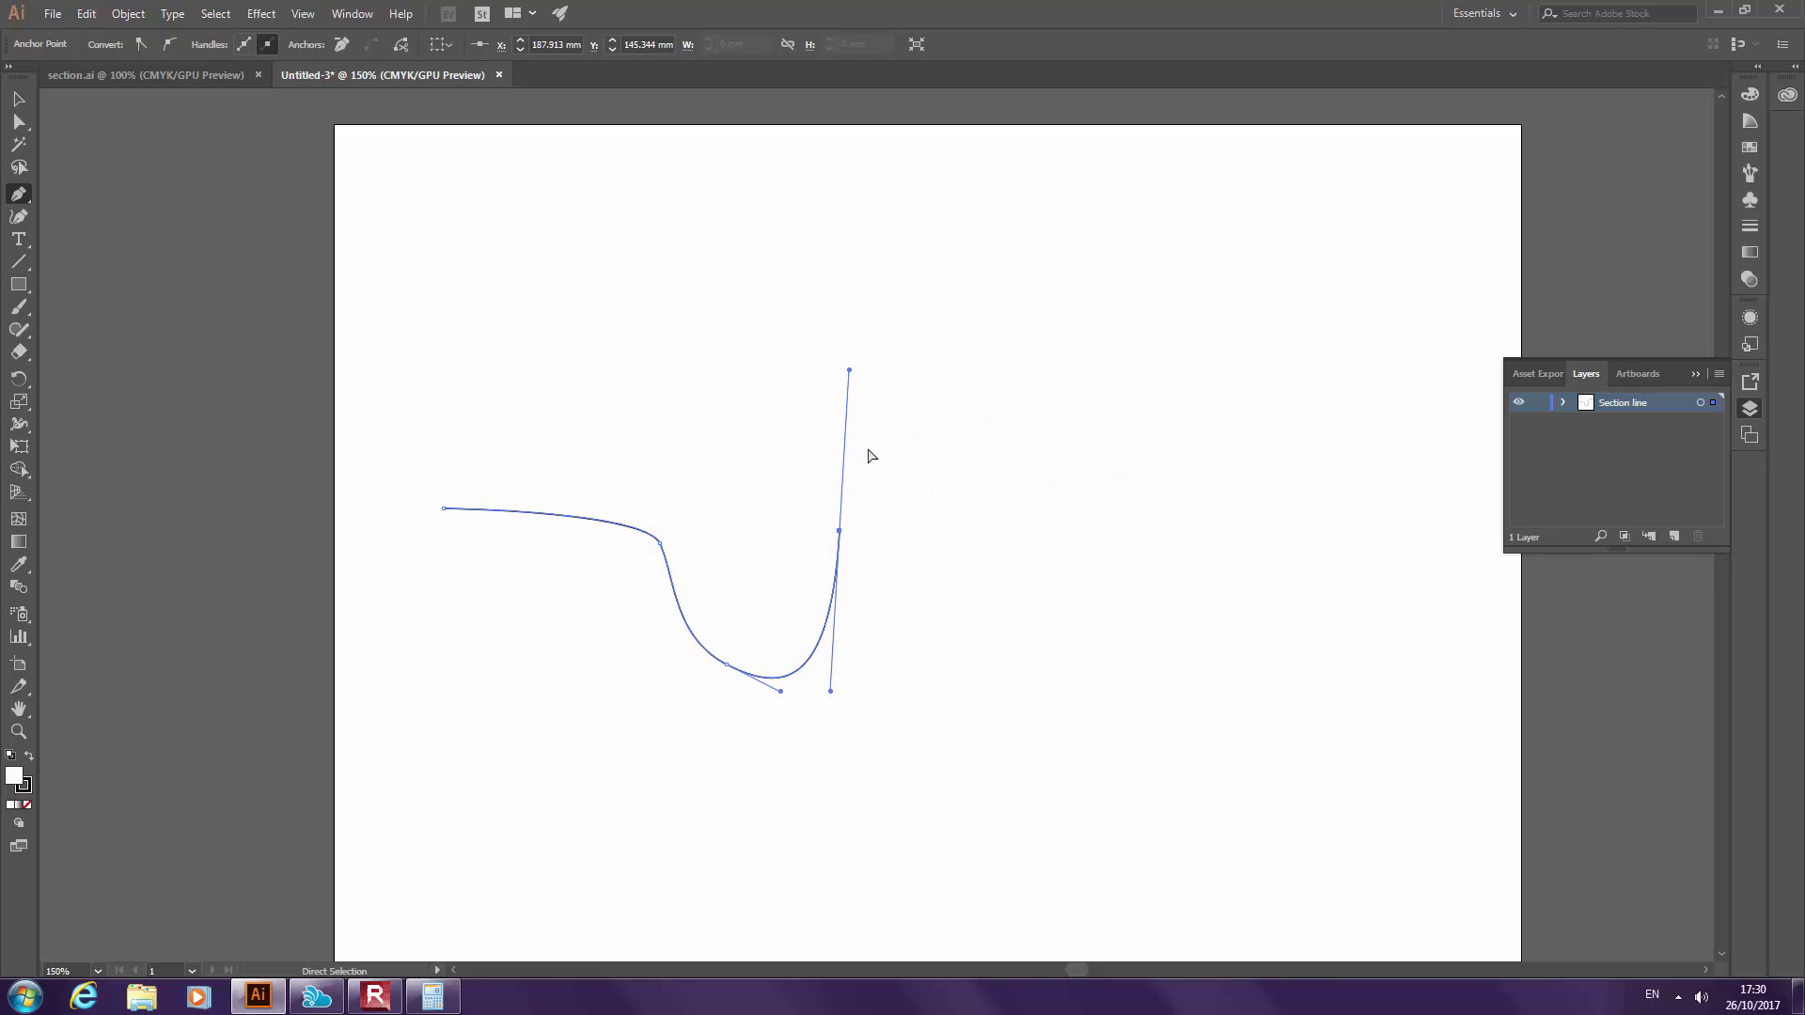
Redraw the section line's dip with a slope, a flat floor, a near-vertical wall with a rounded top corner, and a flat roof
{"action": "left_click", "coordinate": [751, 650]}
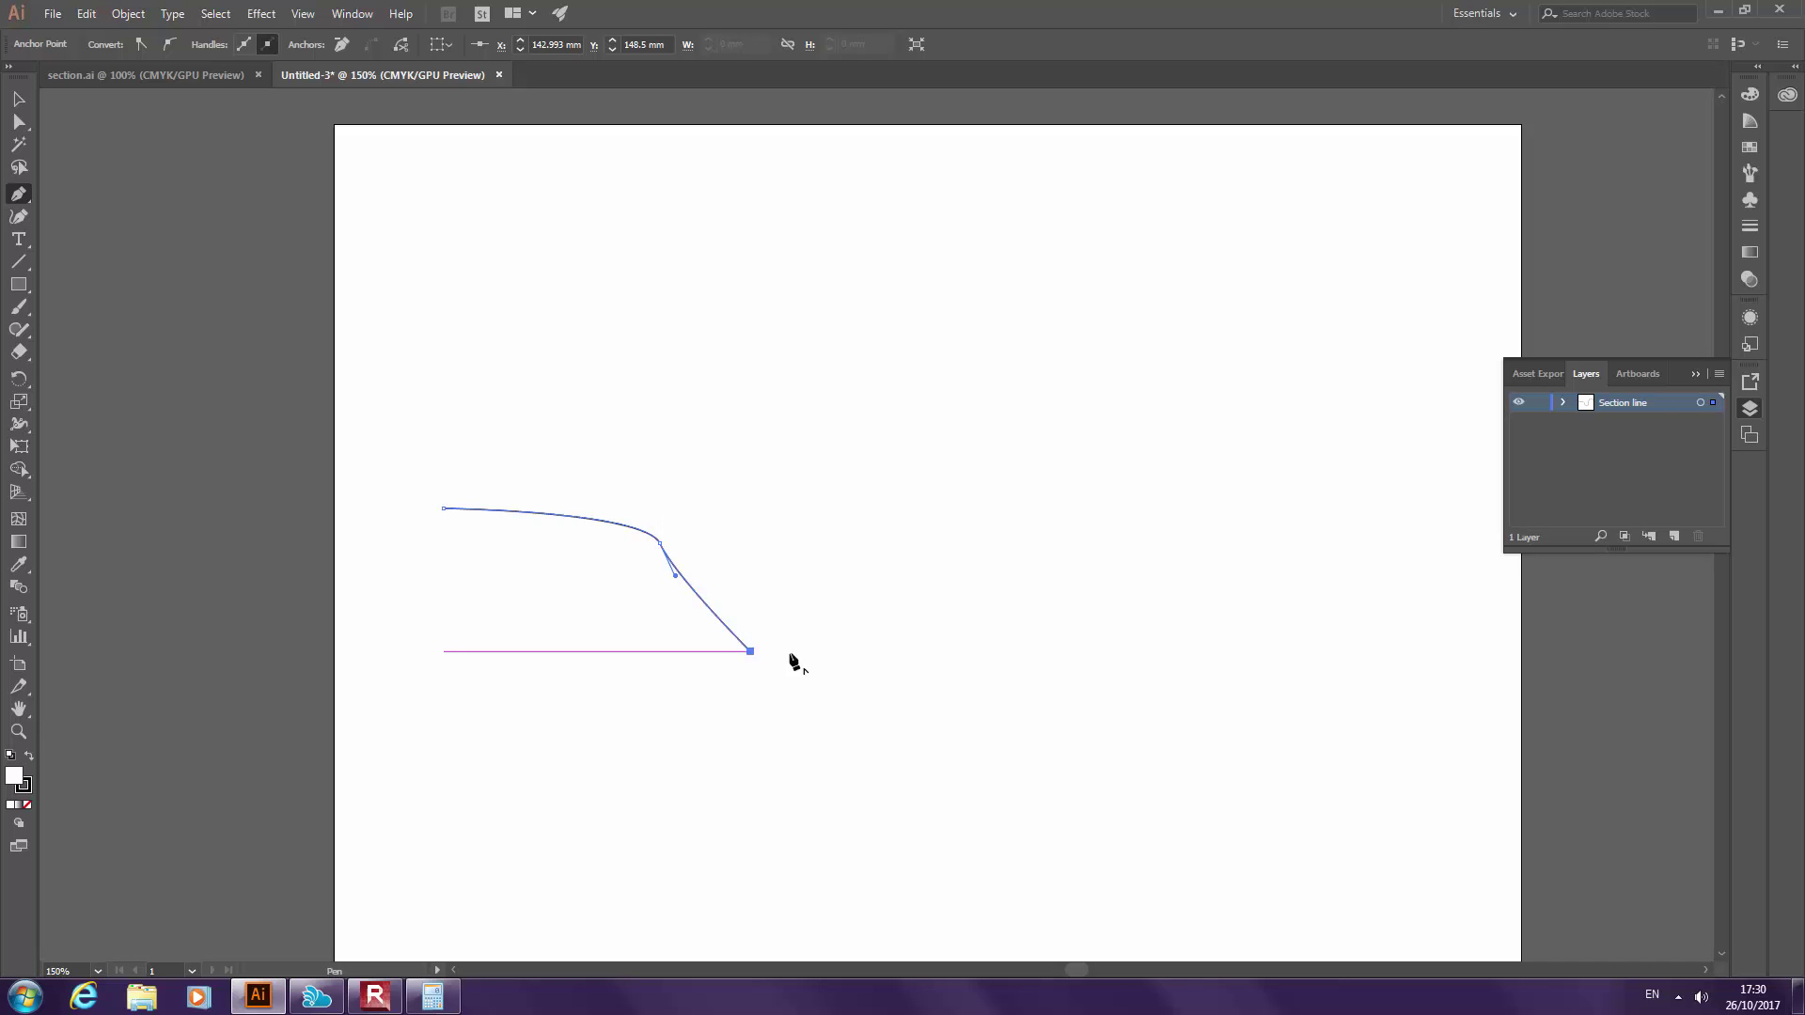
{"action": "left_click", "coordinate": [855, 651]}
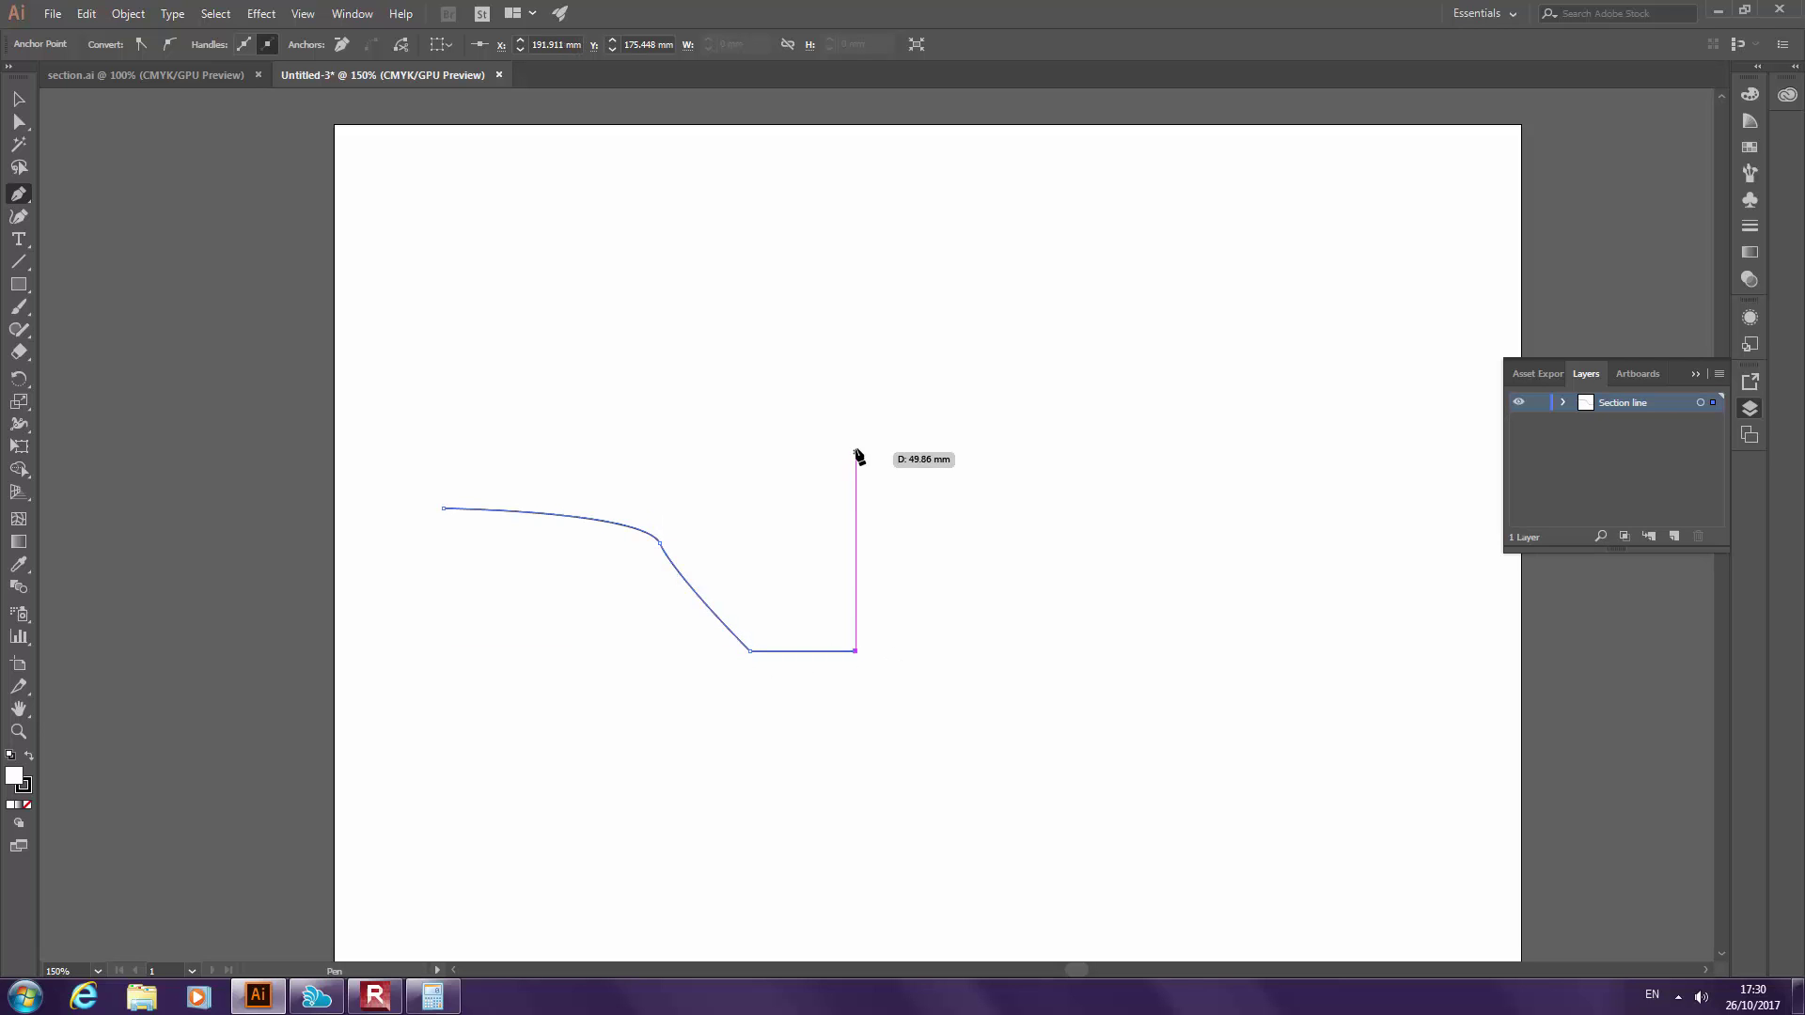
{"action": "left_click_drag", "start_coordinate": [864, 412], "coordinate": [893, 415]}
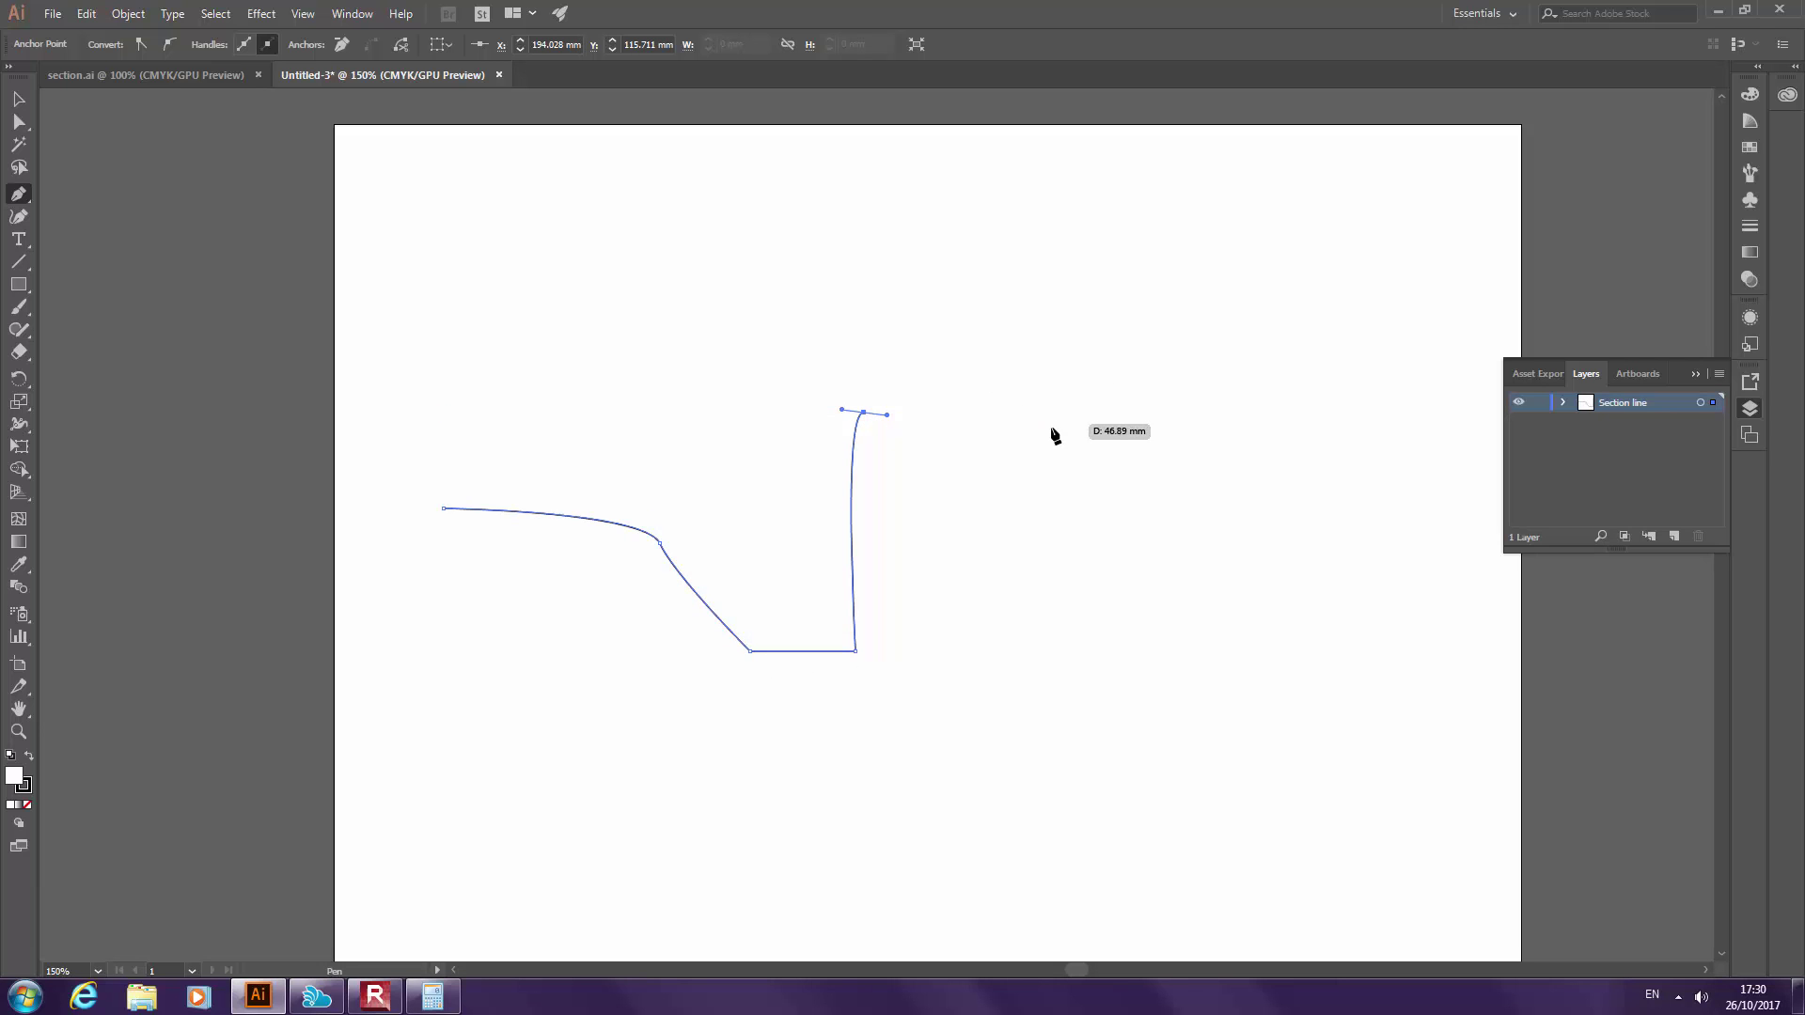
{"action": "left_click", "coordinate": [1048, 416]}
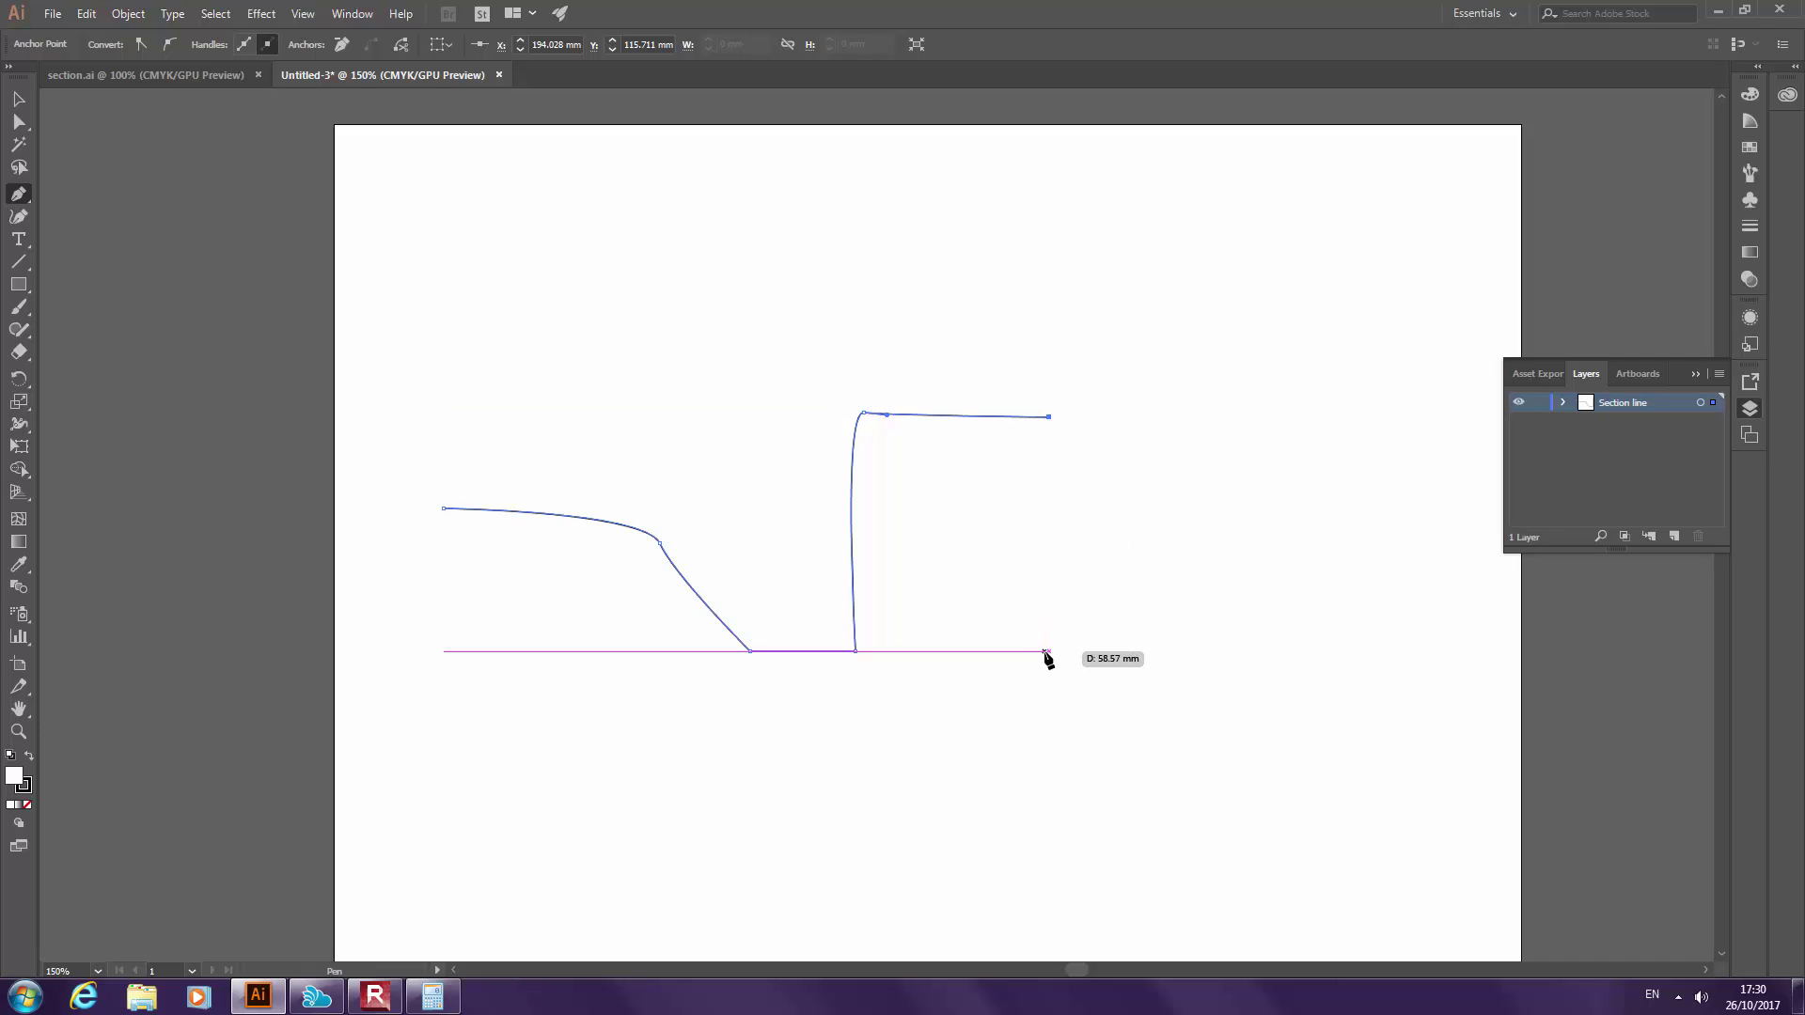
Step the section line down from the roof through a short ledge and draw the lower ground segment, redoing its end point once
{"action": "left_click", "coordinate": [1049, 580]}
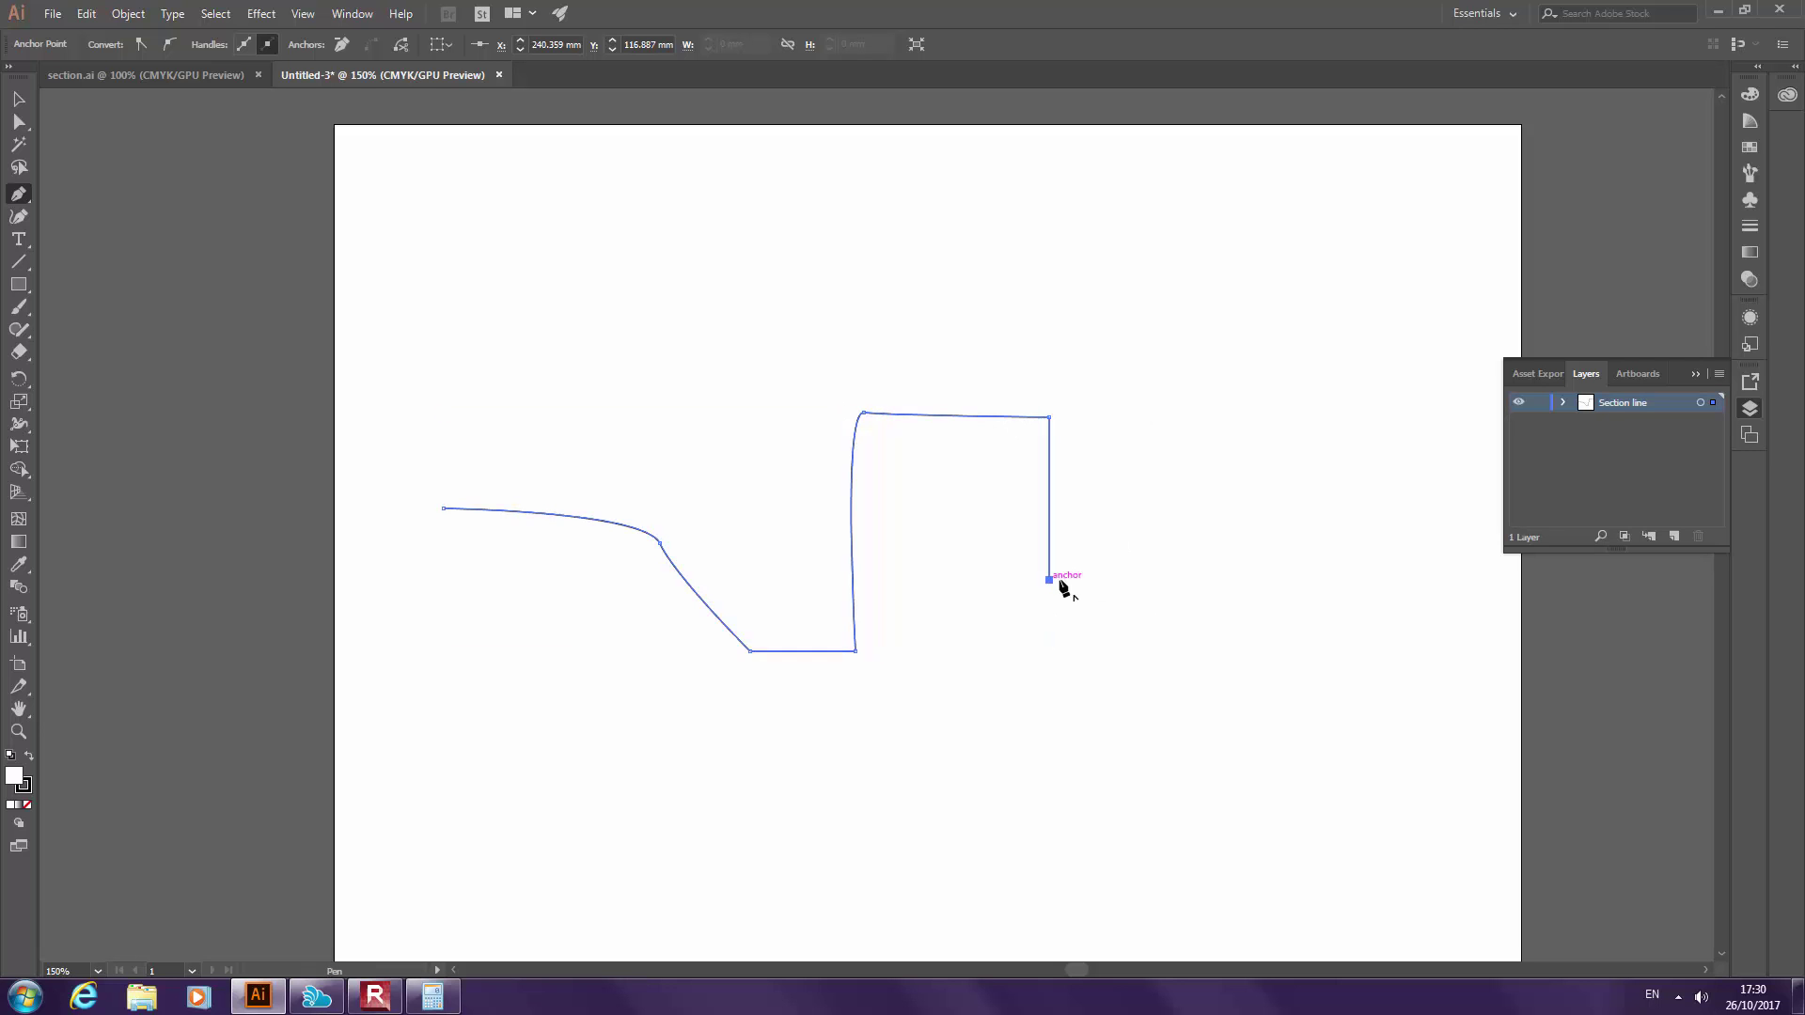
{"action": "left_click", "coordinate": [1123, 580]}
{"action": "left_click", "coordinate": [1123, 655]}
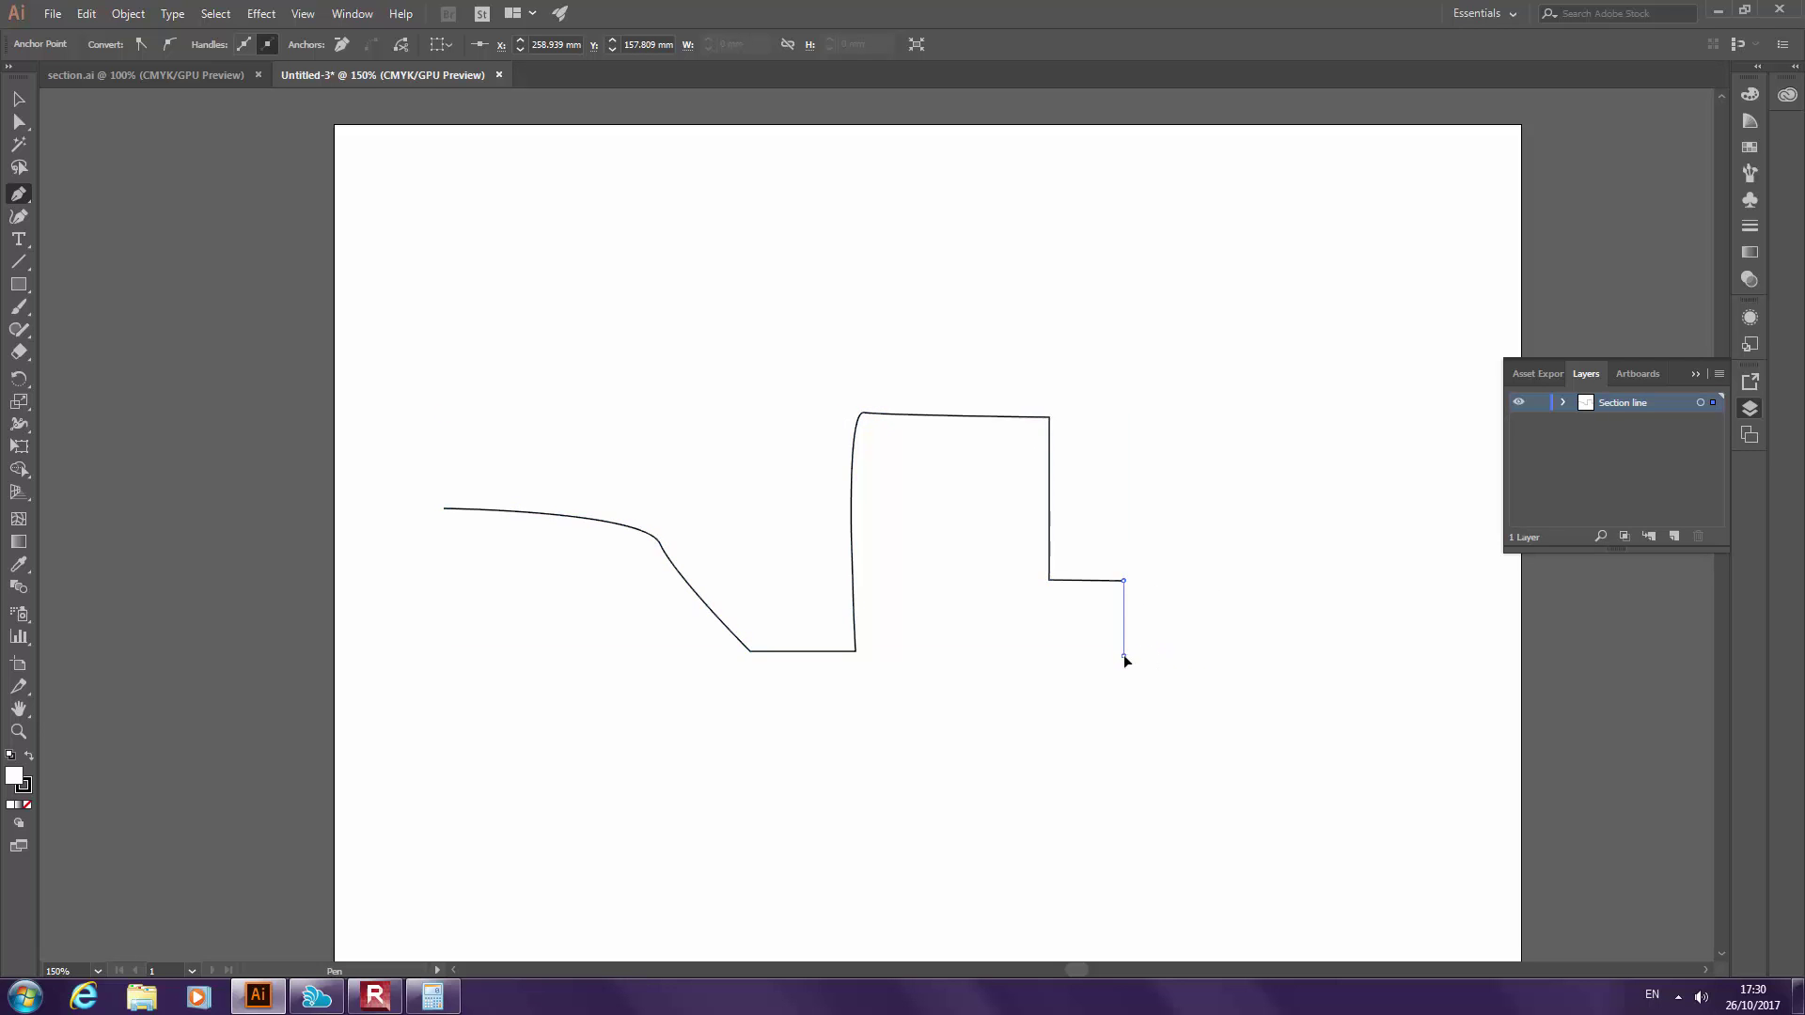
{"action": "left_click", "coordinate": [1206, 647]}
{"action": "key", "text": "ctrl+z"}
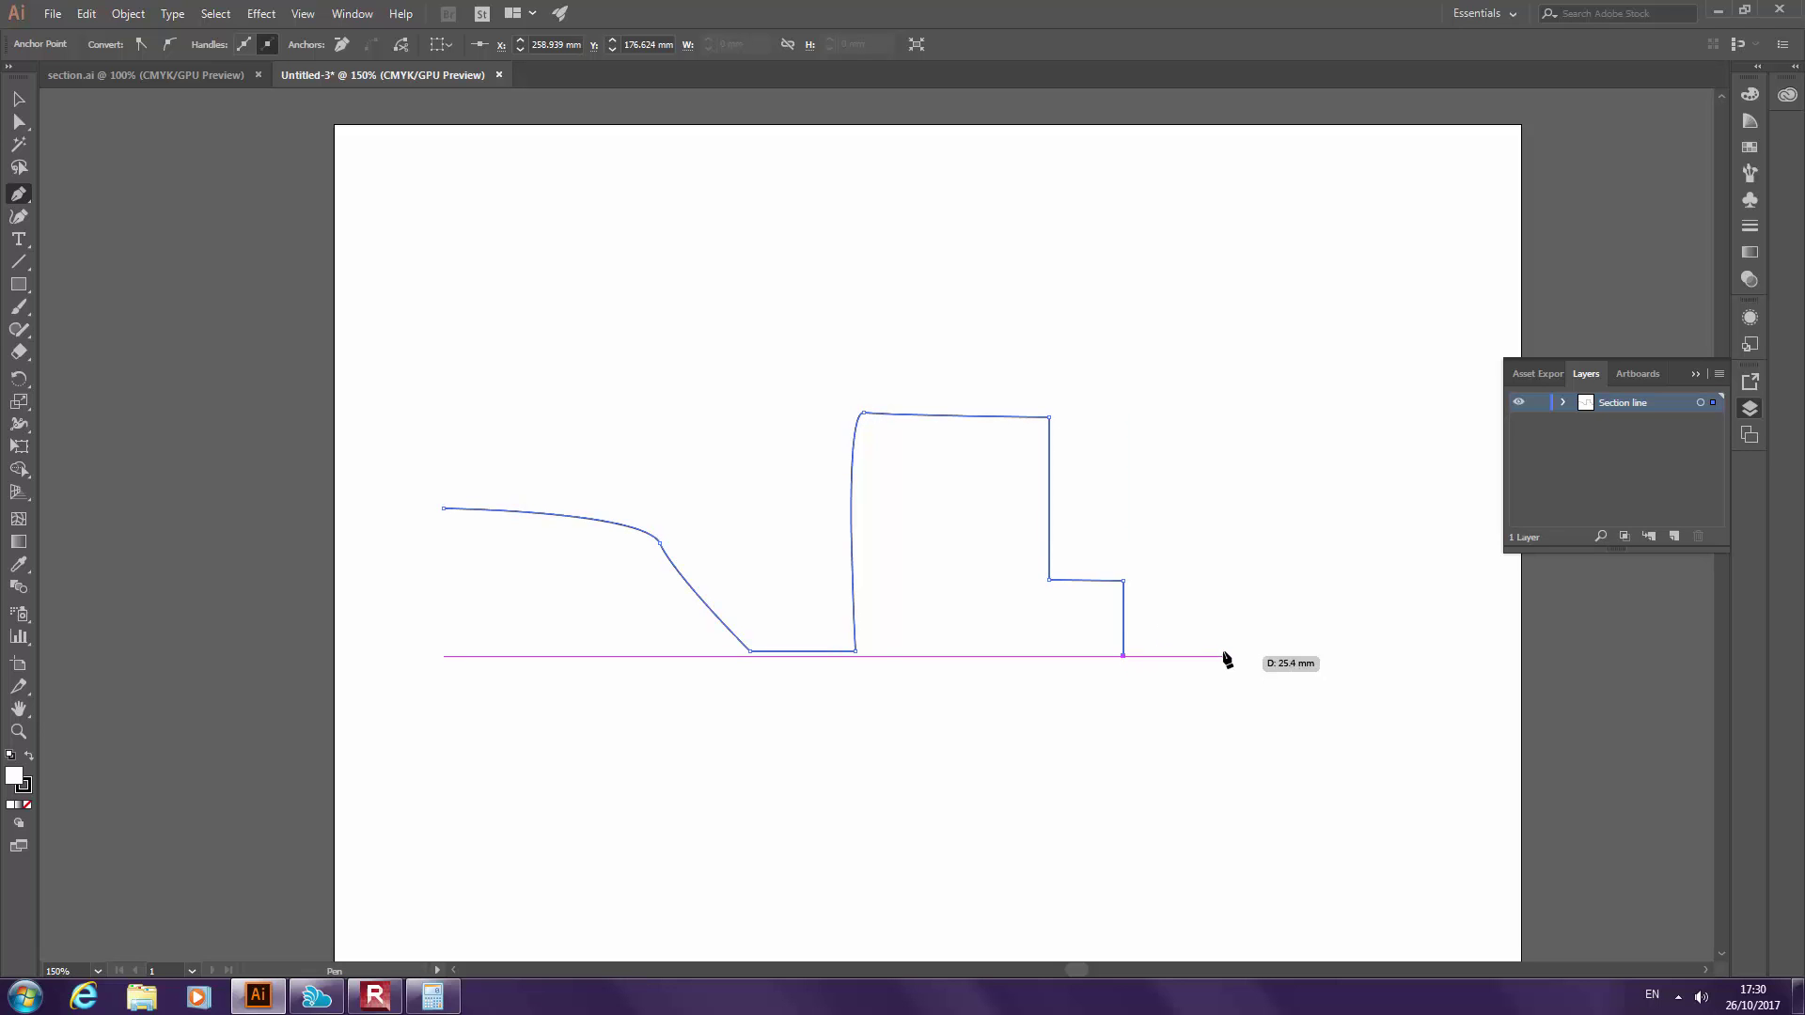
{"action": "left_click", "coordinate": [1213, 647]}
Draw a rising staircase of four small steps from the lower ground, redrawing the topmost step with a slightly curved corner and a short rise
{"action": "left_click", "coordinate": [1214, 612]}
{"action": "left_click", "coordinate": [1242, 611]}
{"action": "left_click", "coordinate": [1241, 586]}
{"action": "left_click", "coordinate": [1278, 586]}
{"action": "left_click", "coordinate": [1277, 560]}
{"action": "left_click", "coordinate": [1309, 561]}
{"action": "left_click", "coordinate": [1322, 534]}
{"action": "left_click", "coordinate": [1351, 534]}
{"action": "key", "text": "ctrl+z"}
{"action": "key", "text": "ctrl+z"}
{"action": "left_click_drag", "start_coordinate": [1315, 534], "coordinate": [1323, 534]}
{"action": "left_click", "coordinate": [1340, 524]}
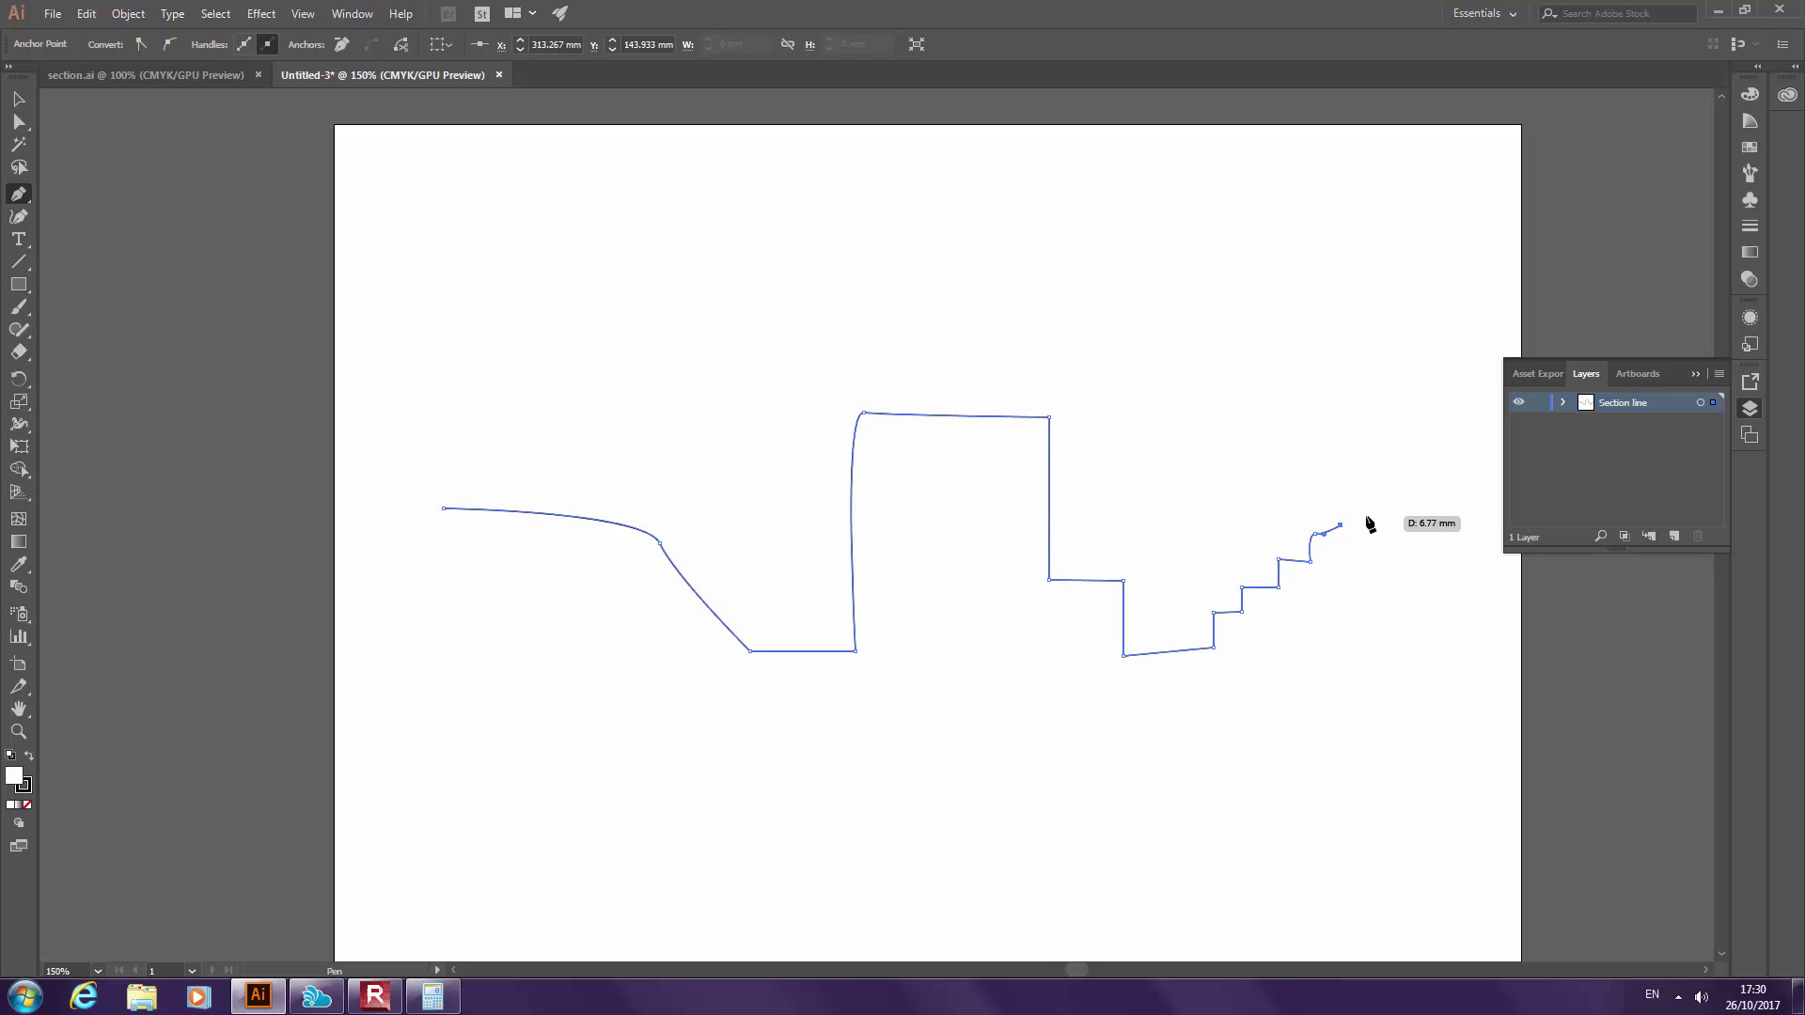
{"action": "left_click_drag", "start_coordinate": [1438, 662], "coordinate": [1447, 770]}
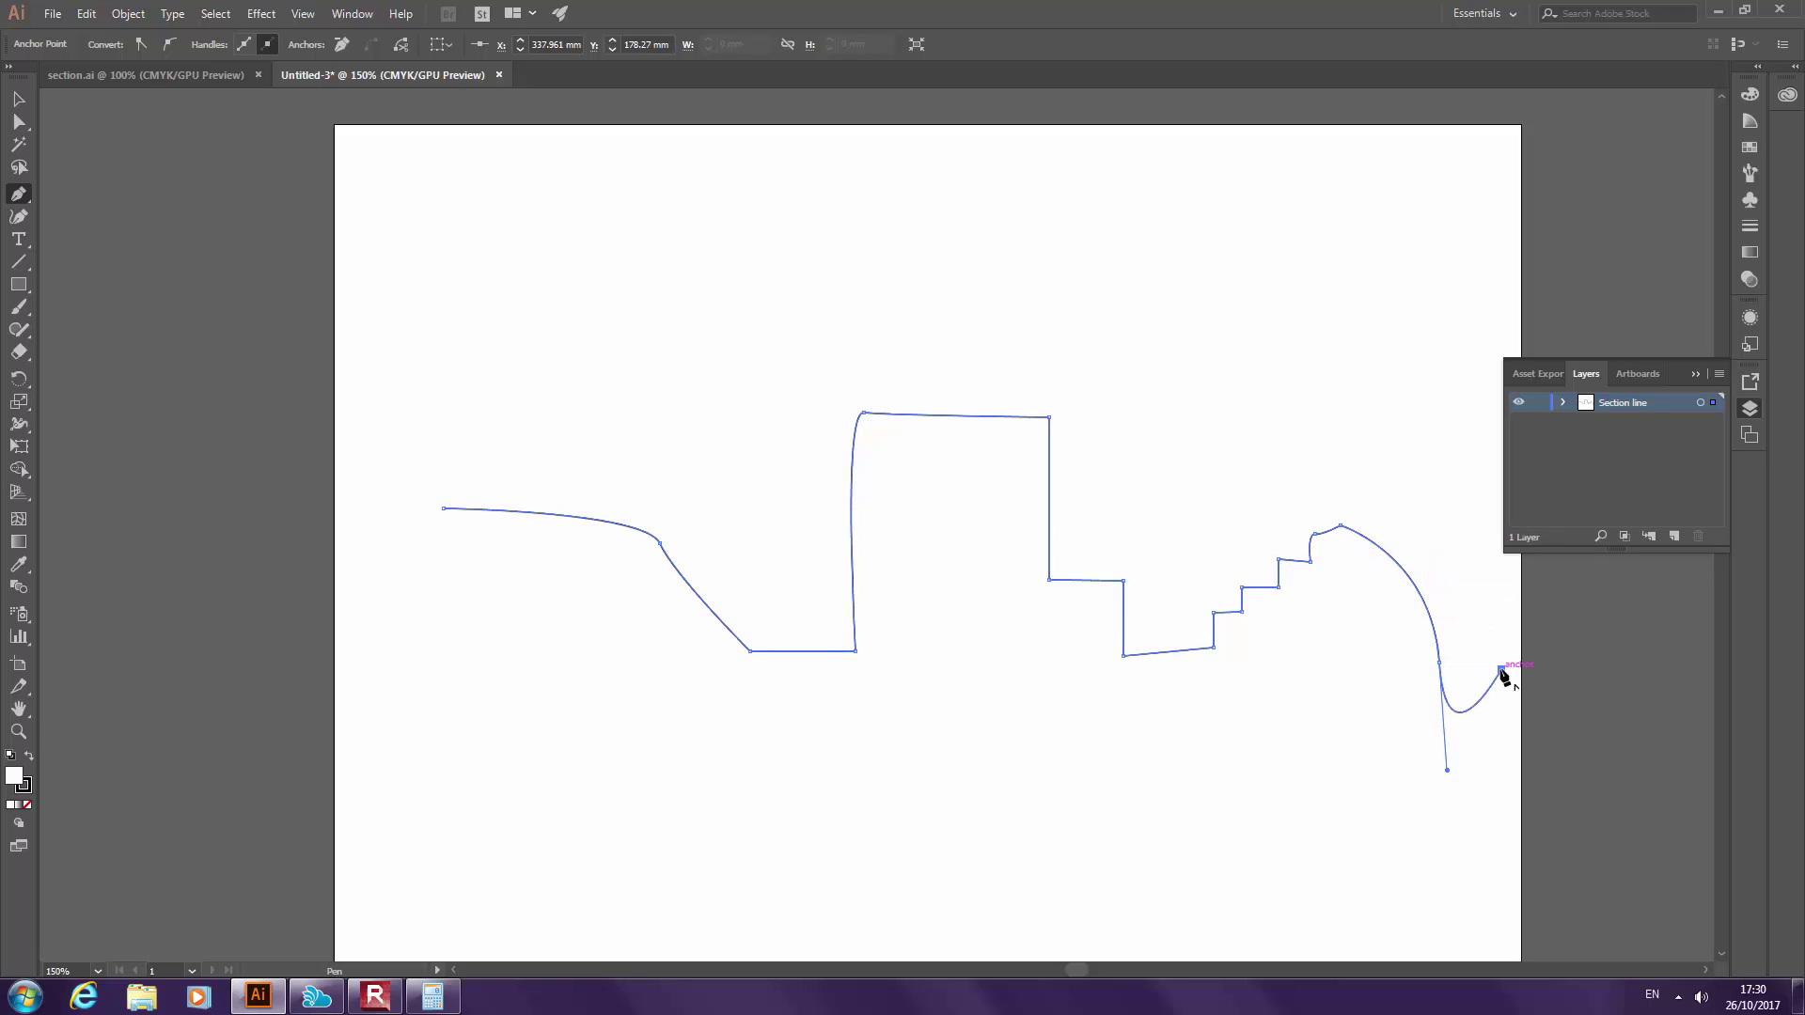
{"action": "key", "text": "ctrl"}
{"action": "key", "text": "ctrl+z"}
Finish the section line with a straight downward slope and a short, nearly flat end segment
{"action": "left_click", "coordinate": [1437, 650]}
{"action": "left_click", "coordinate": [1489, 660], "text": "ctrl"}
{"action": "left_click", "coordinate": [1489, 660]}
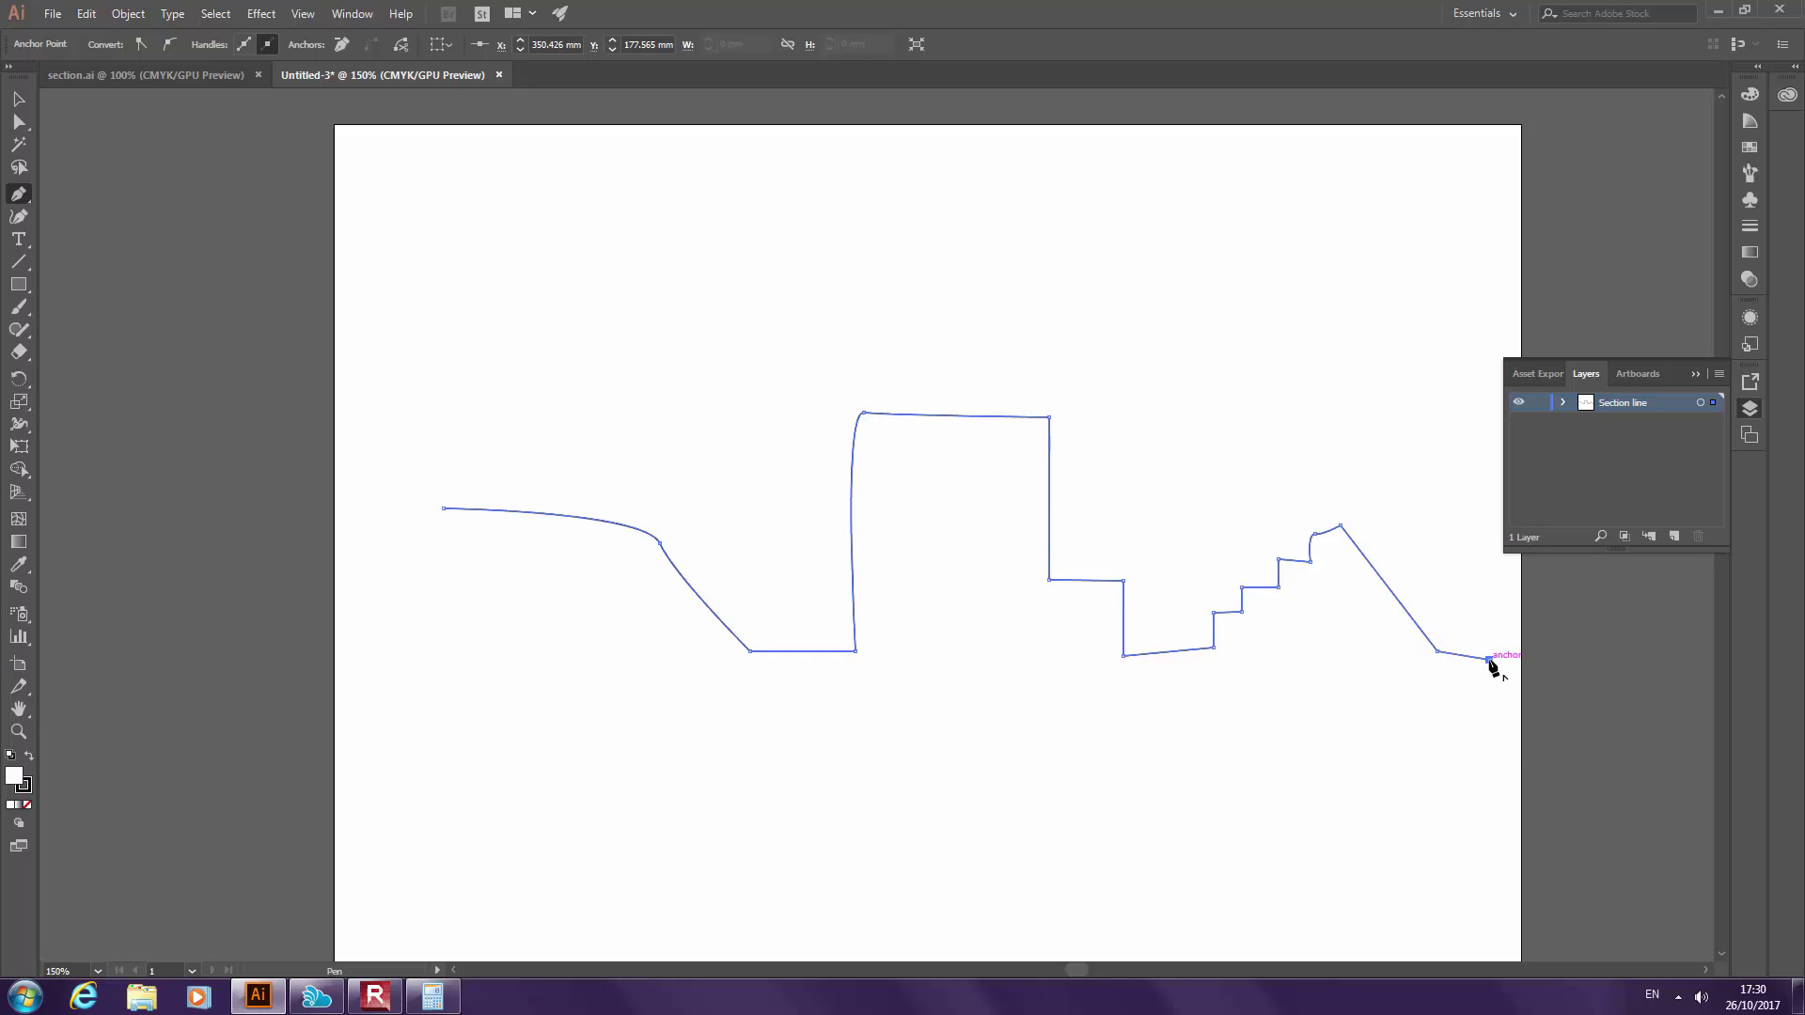
{"action": "left_click", "coordinate": [1482, 659]}
Draw a short separate two-segment path above the section line and delete it
{"action": "left_click", "coordinate": [560, 383]}
{"action": "left_click", "coordinate": [659, 366]}
{"action": "left_click", "coordinate": [661, 280]}
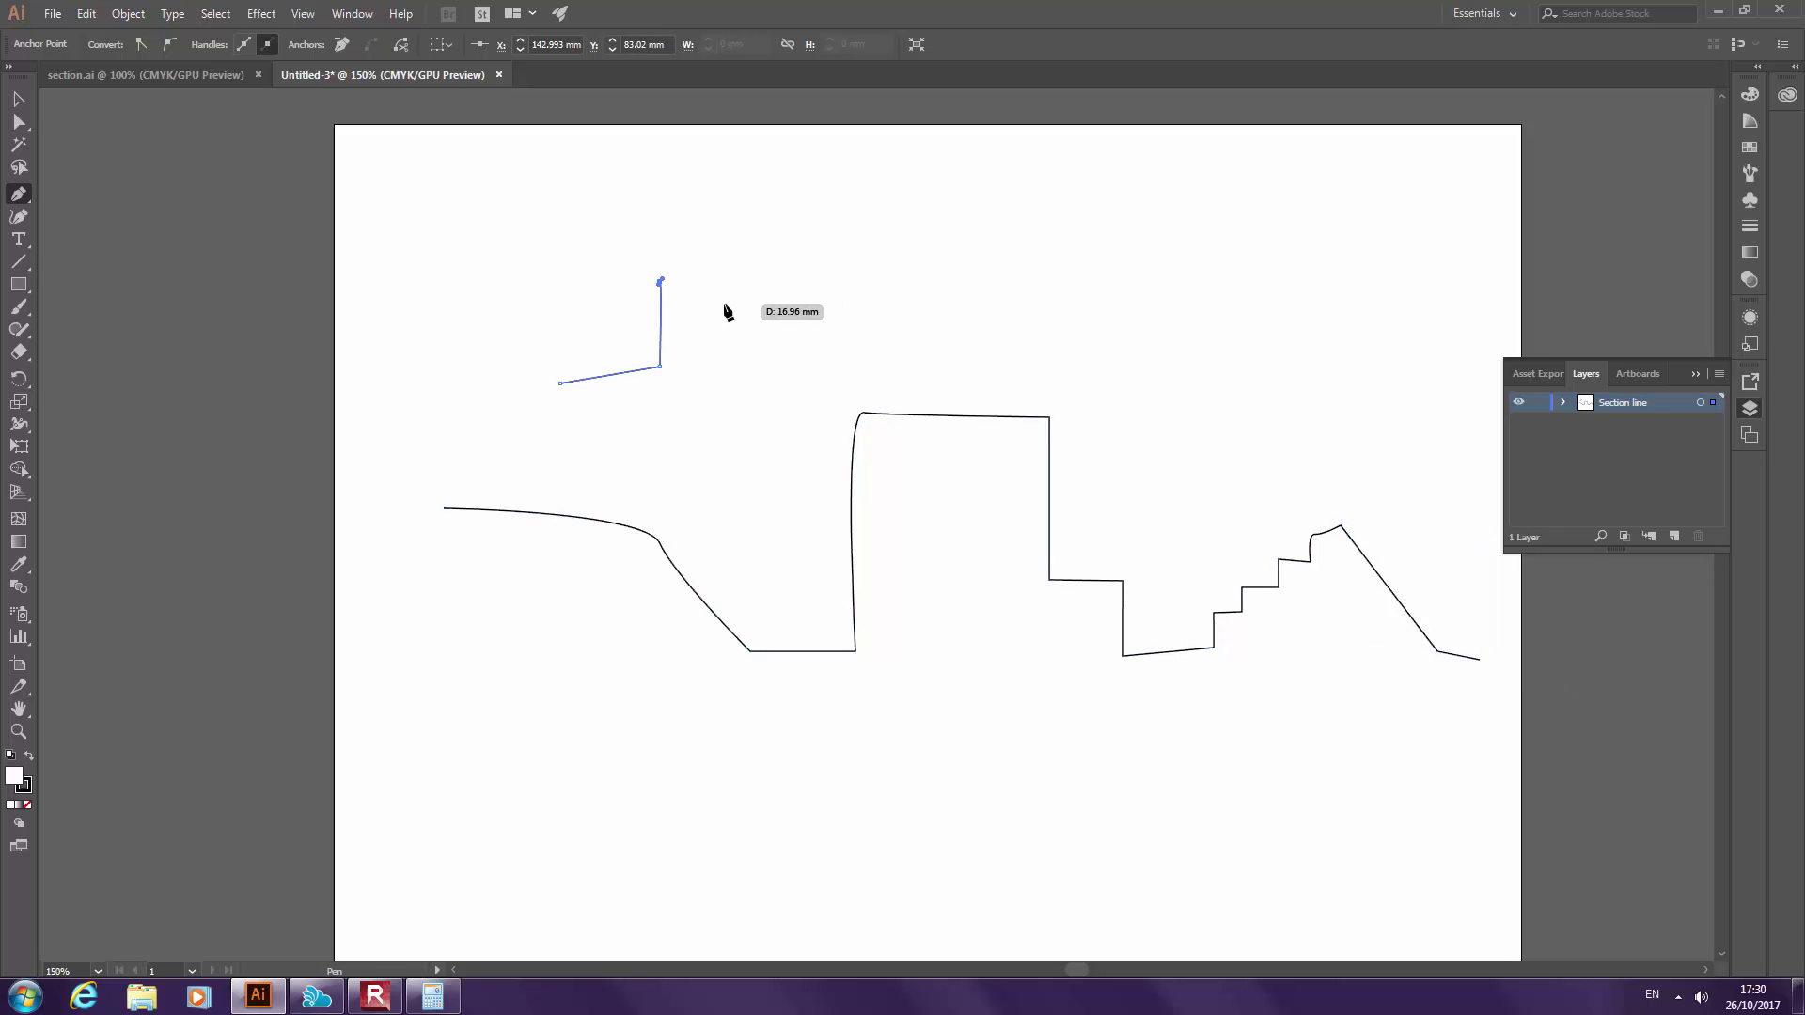
{"action": "key", "text": "Delete"}
{"action": "key", "text": "Delete"}
Select the whole section line, move it slightly up and to the left, and deselect it
{"action": "left_click", "coordinate": [17, 102]}
{"action": "mouse_move", "coordinate": [474, 310]}
{"action": "left_mouse_down"}
{"action": "mouse_move", "coordinate": [1209, 816]}
{"action": "mouse_move", "coordinate": [1325, 757]}
{"action": "left_mouse_up"}
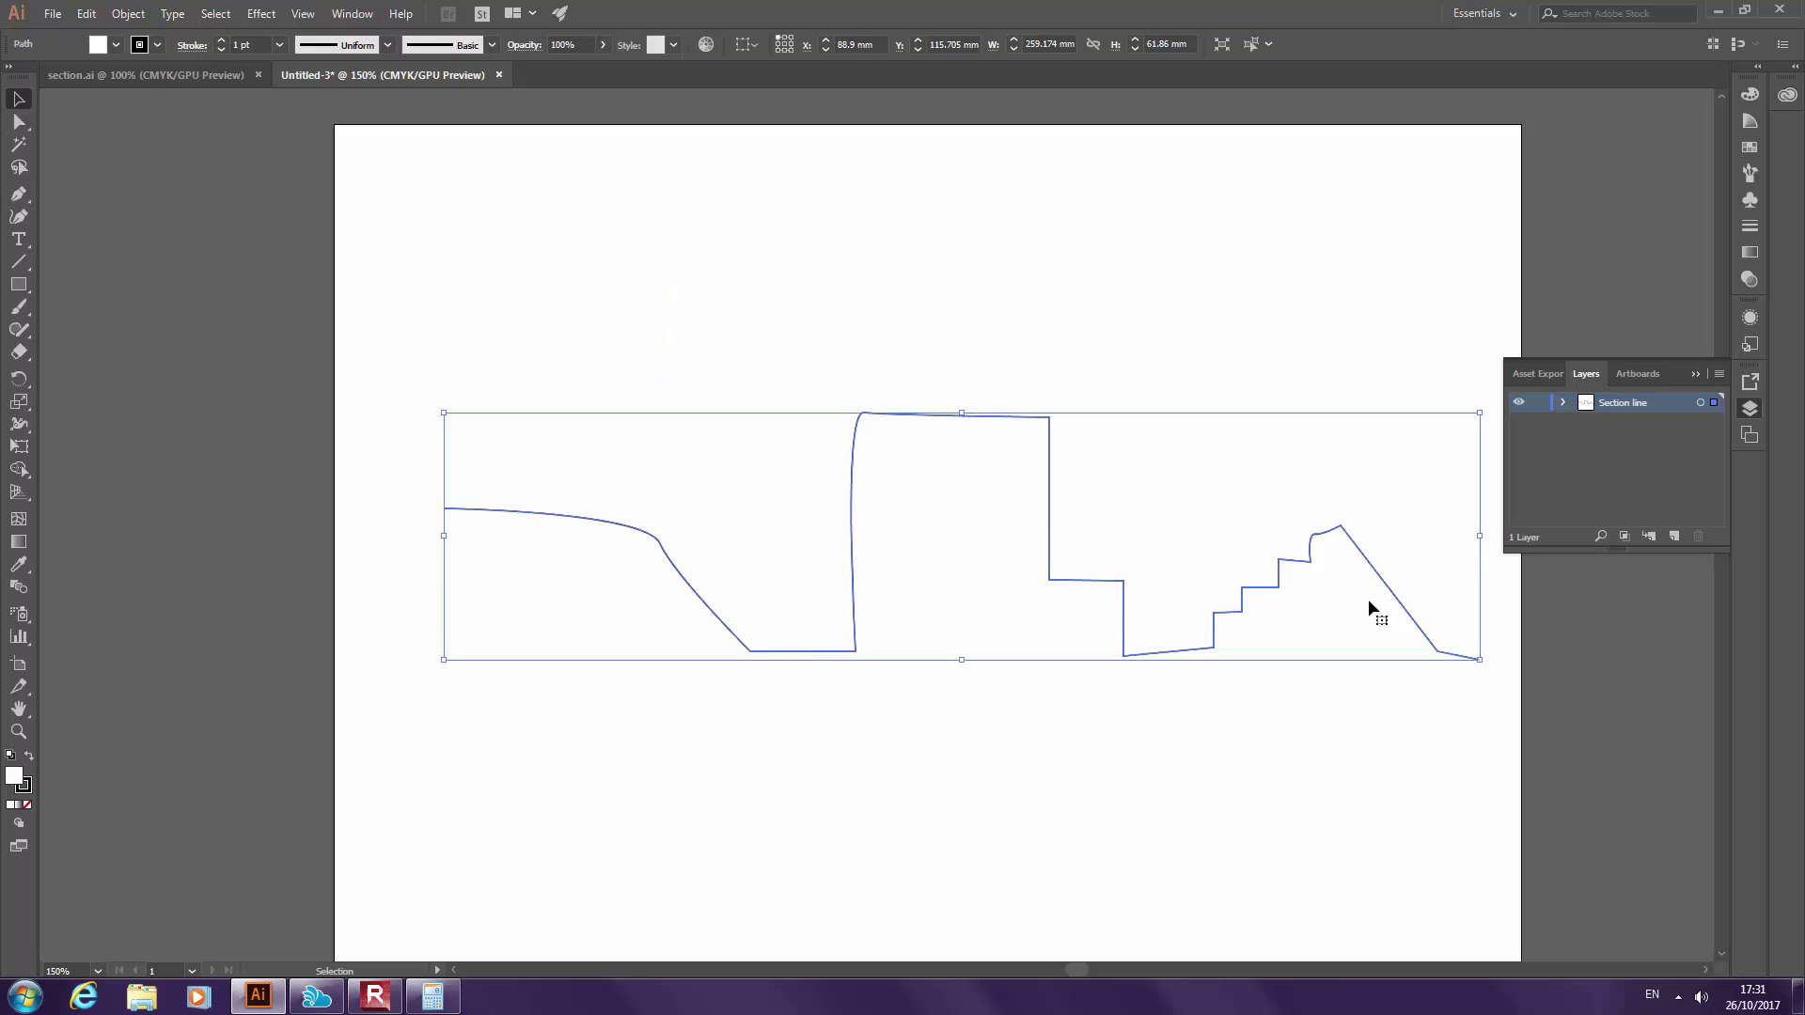
{"action": "left_click", "coordinate": [1442, 410]}
{"action": "left_click_drag", "start_coordinate": [1329, 541], "coordinate": [1304, 534]}
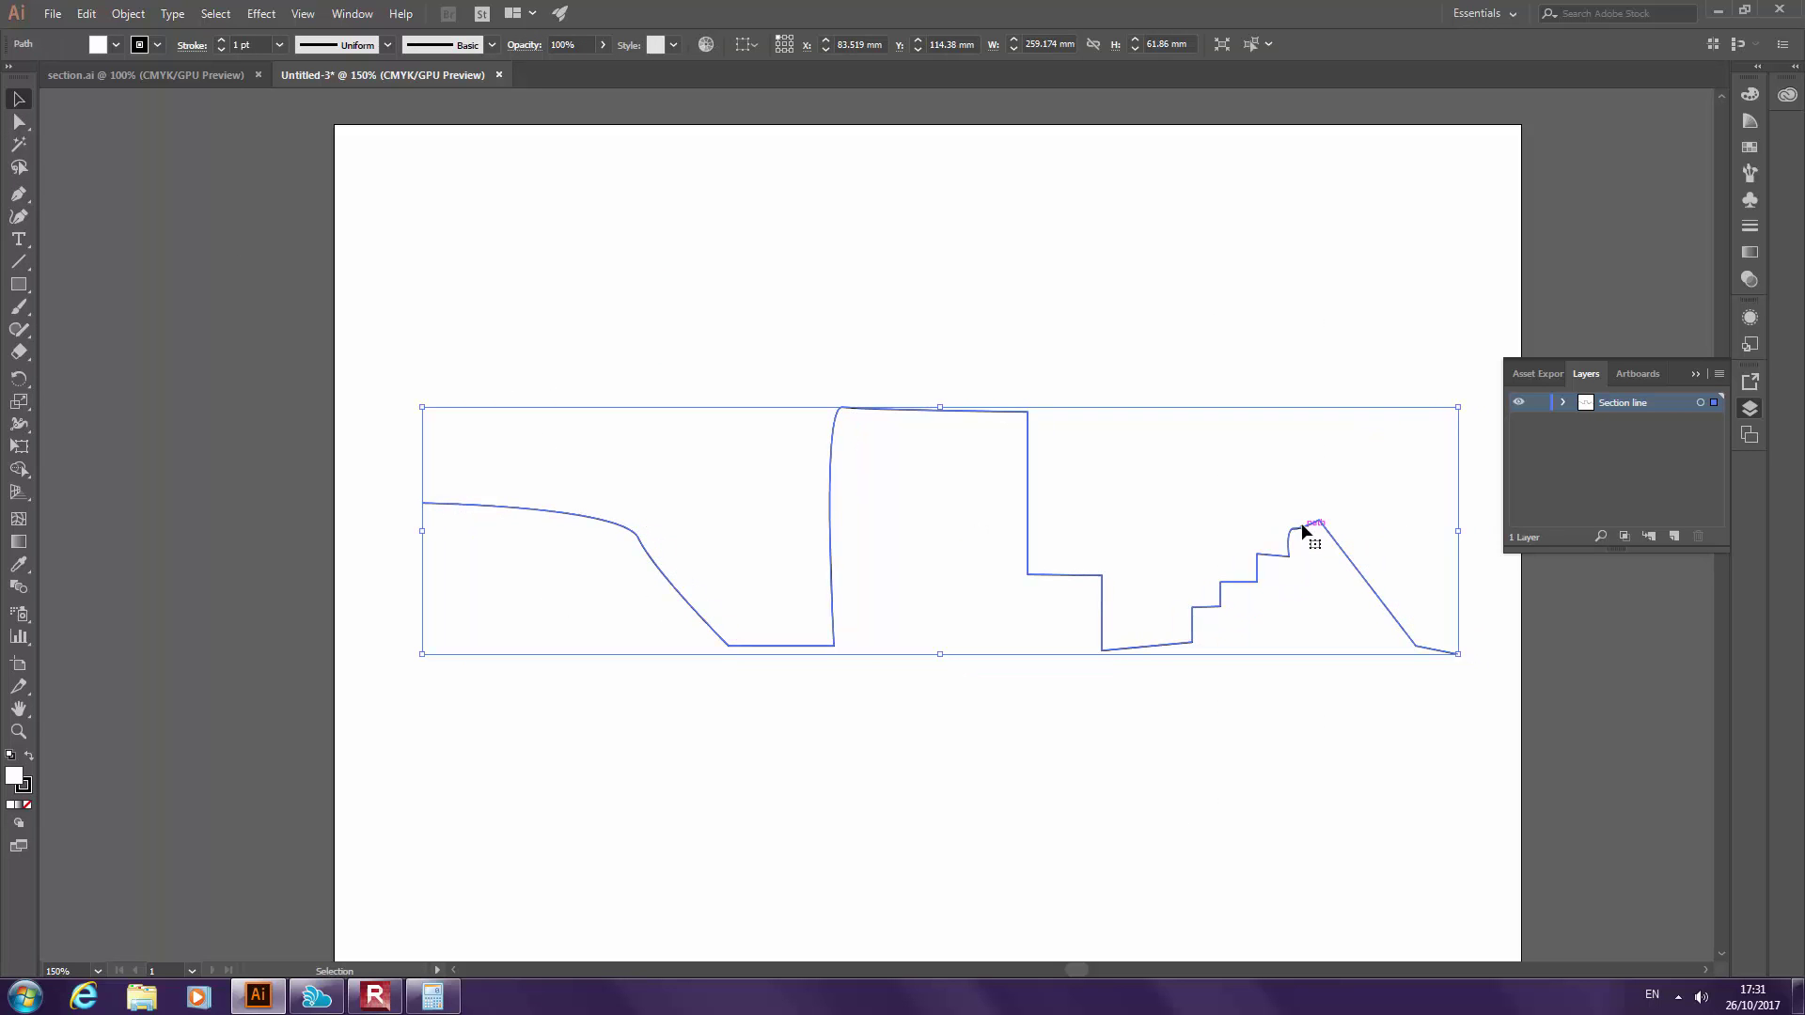
{"action": "left_click", "coordinate": [1037, 398]}
Scale the section line down to about 158 mm wide and move it toward the centre of the artboard
{"action": "left_click", "coordinate": [1031, 412]}
{"action": "left_click_drag", "start_coordinate": [1459, 407], "coordinate": [1128, 503]}
{"action": "left_click_drag", "start_coordinate": [787, 554], "coordinate": [984, 519]}
{"action": "left_click", "coordinate": [1006, 376]}
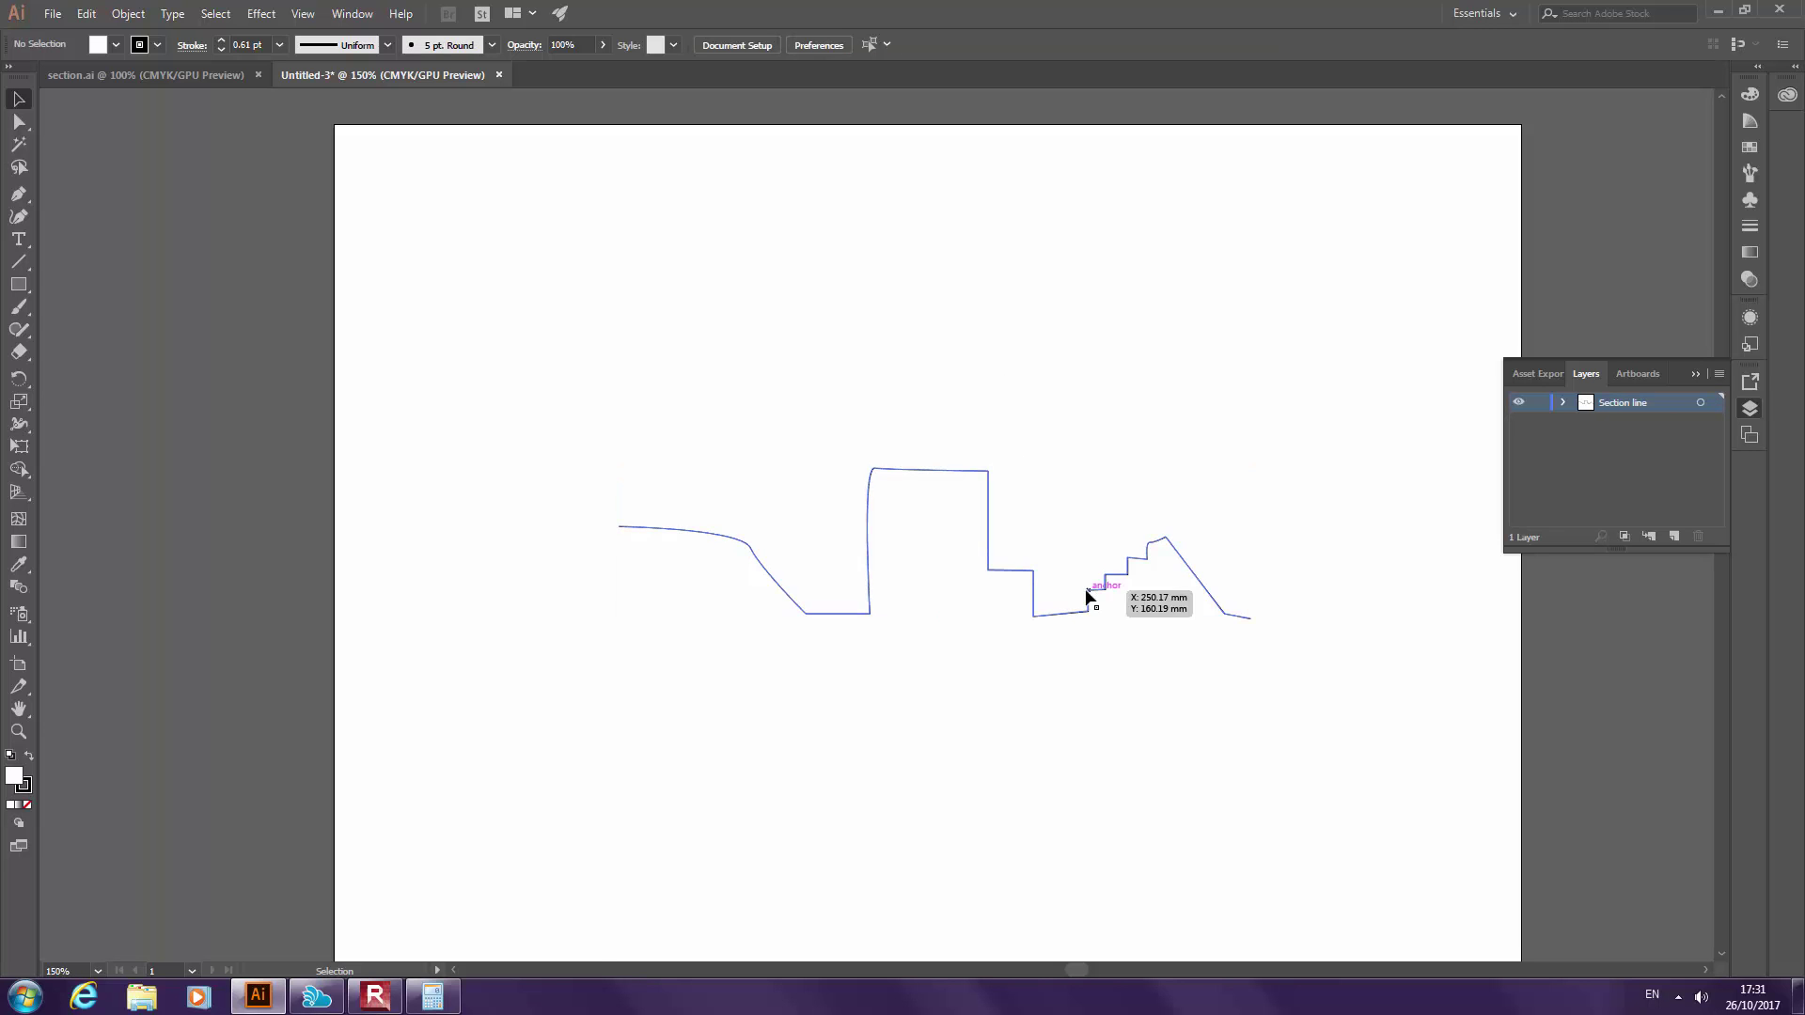
{"action": "scroll", "coordinate": [1088, 596], "scroll_direction": "down", "scroll_amount": 1}
{"action": "scroll", "coordinate": [1070, 498], "scroll_direction": "up", "scroll_amount": 1}
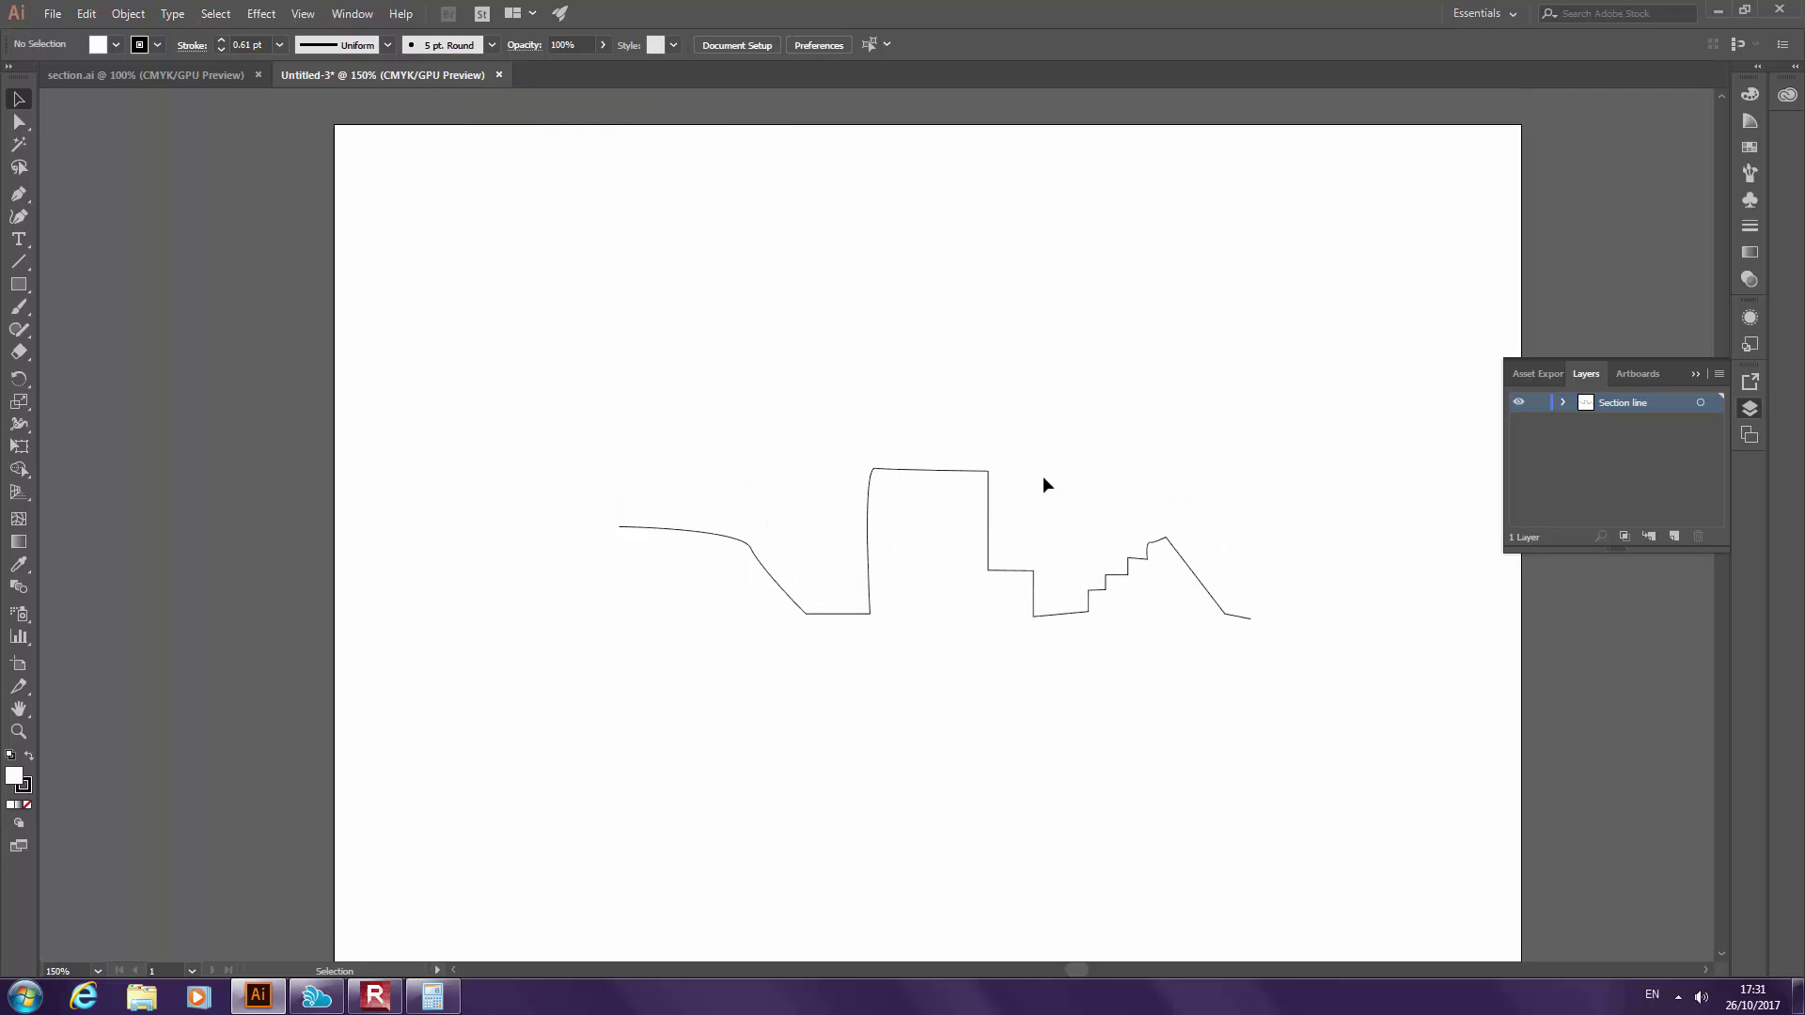
Convert the corner anchor at the foot of the tall block's left wall to a smooth point
{"action": "left_click", "coordinate": [20, 123]}
{"action": "left_click", "coordinate": [870, 614]}
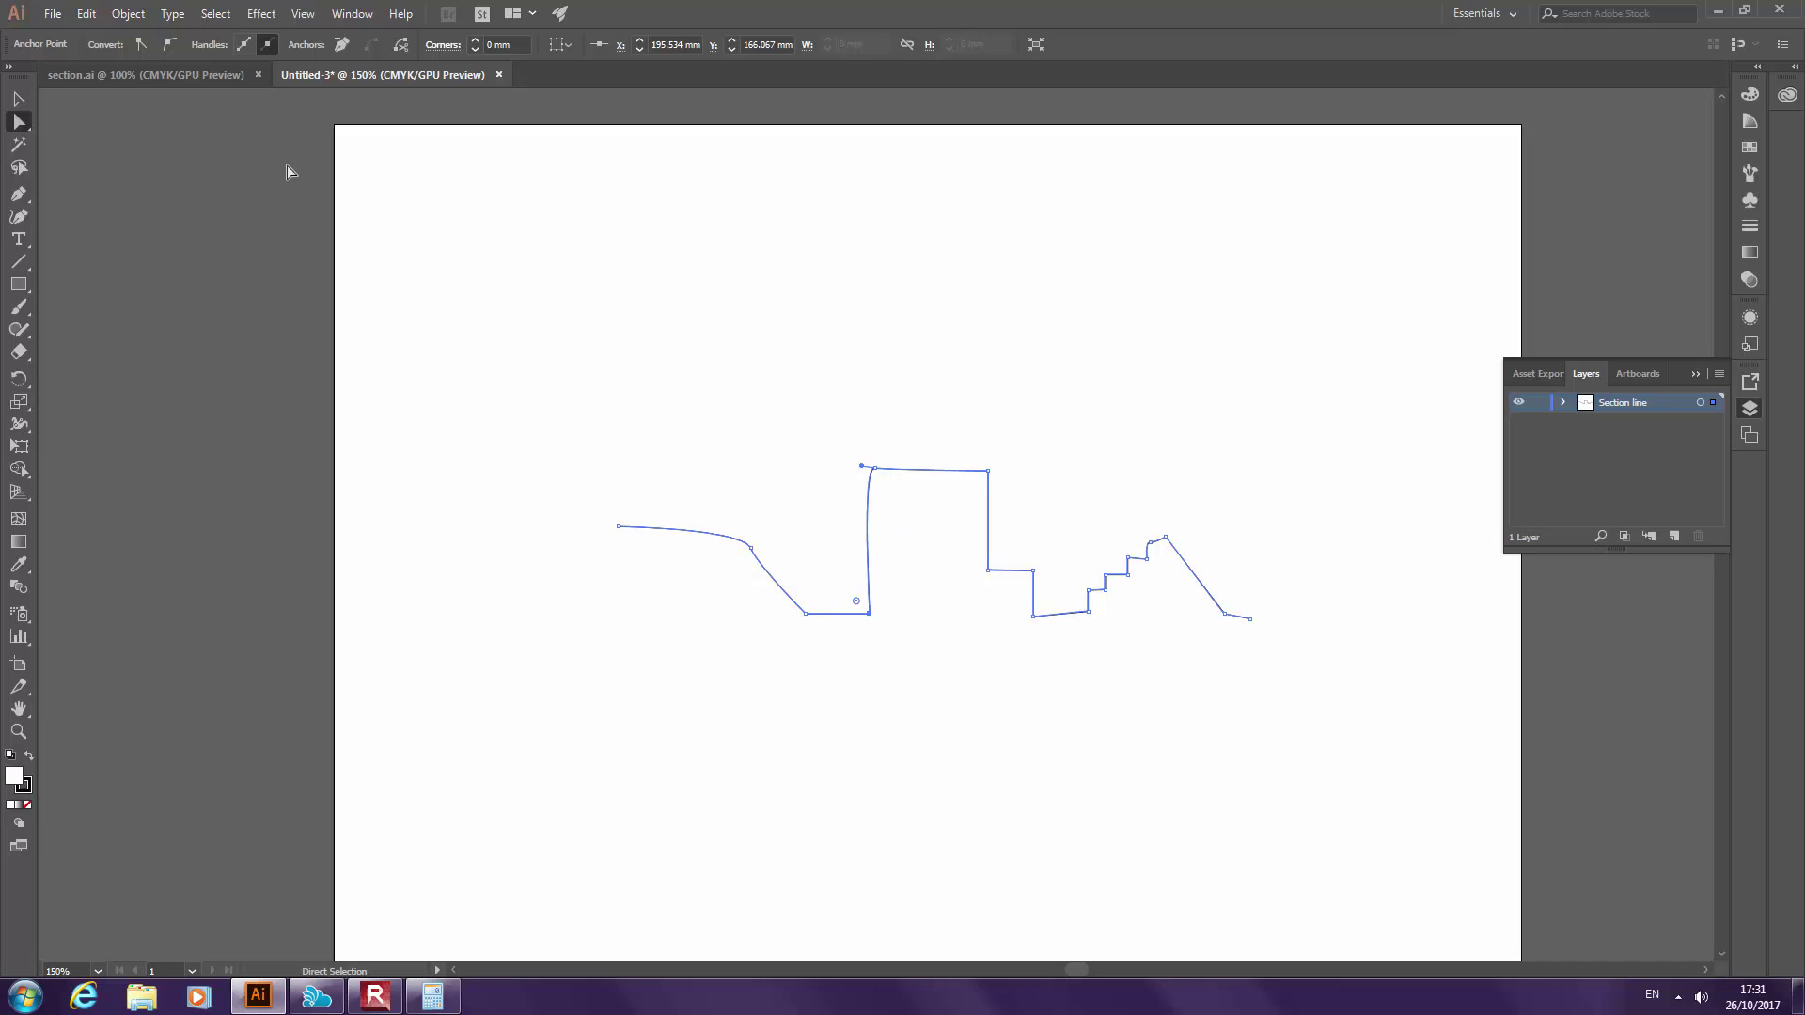
{"action": "left_click", "coordinate": [169, 44]}
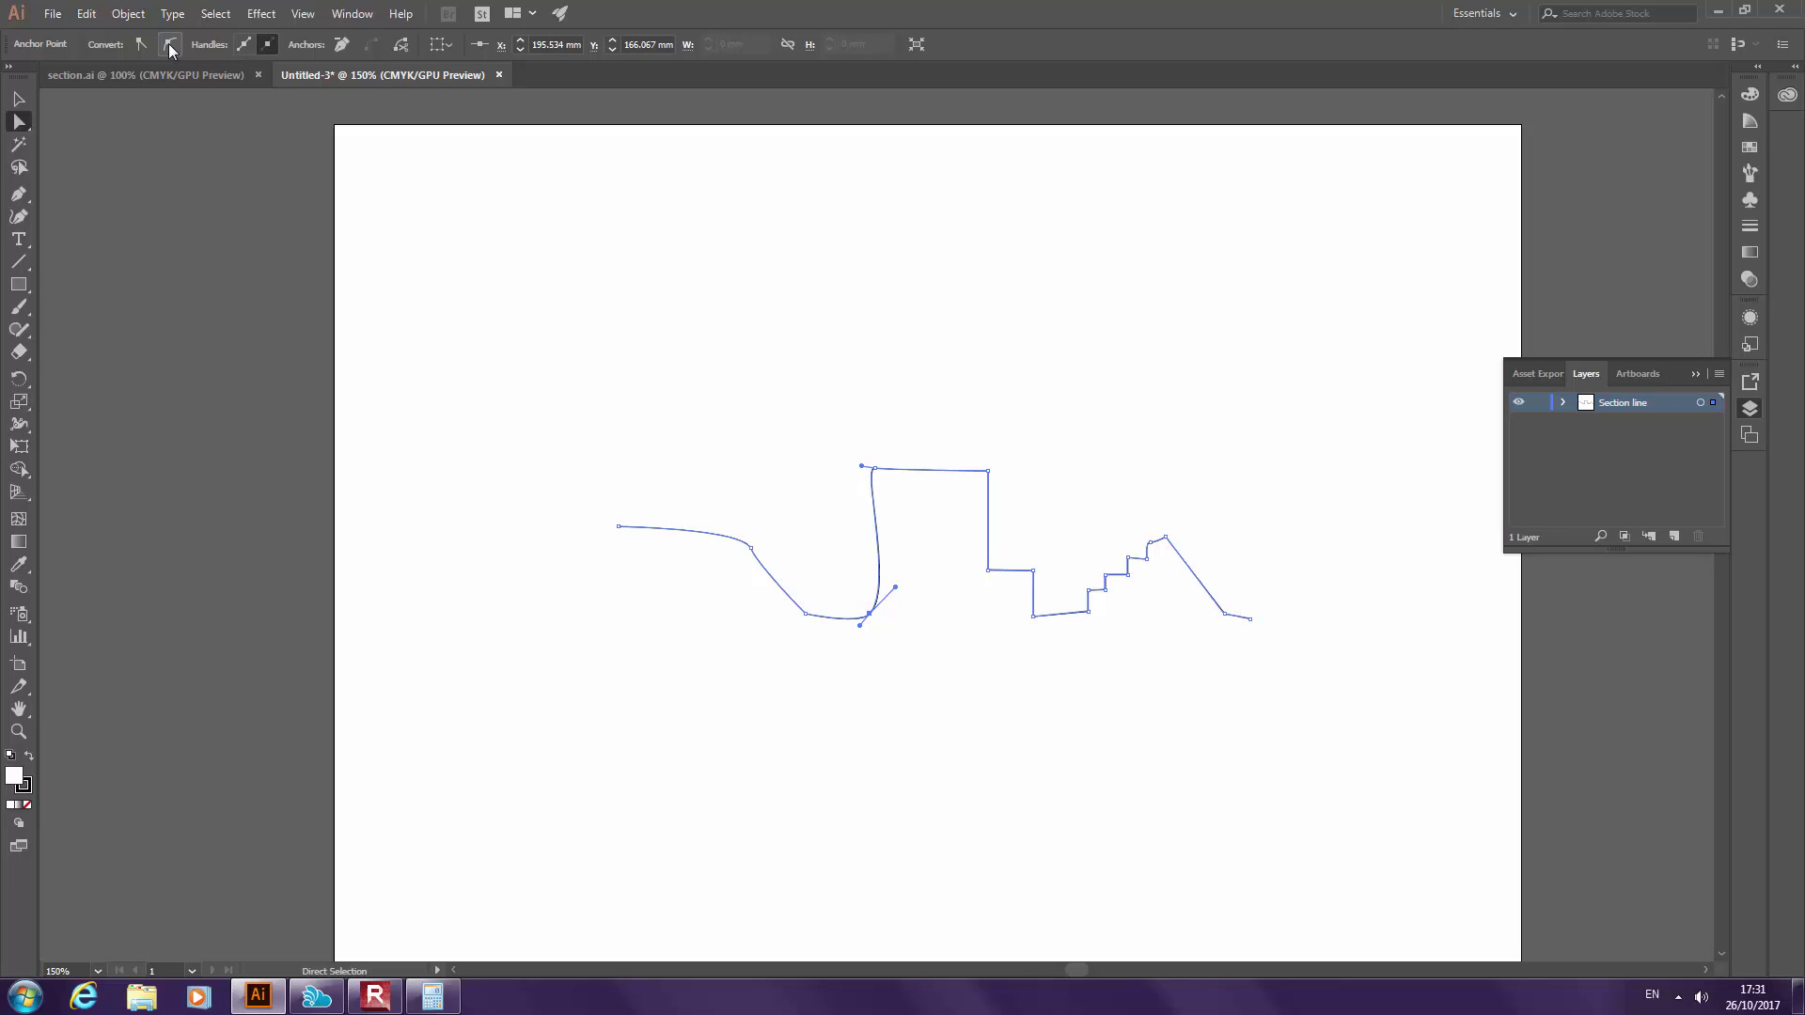
Convert the tall block's upper right corner and the inner corner directly below it to smooth points
{"action": "left_click", "coordinate": [884, 470]}
{"action": "left_click", "coordinate": [989, 471]}
{"action": "left_click", "coordinate": [173, 45]}
{"action": "left_click", "coordinate": [988, 572]}
{"action": "left_click", "coordinate": [170, 45]}
{"action": "left_click", "coordinate": [993, 444]}
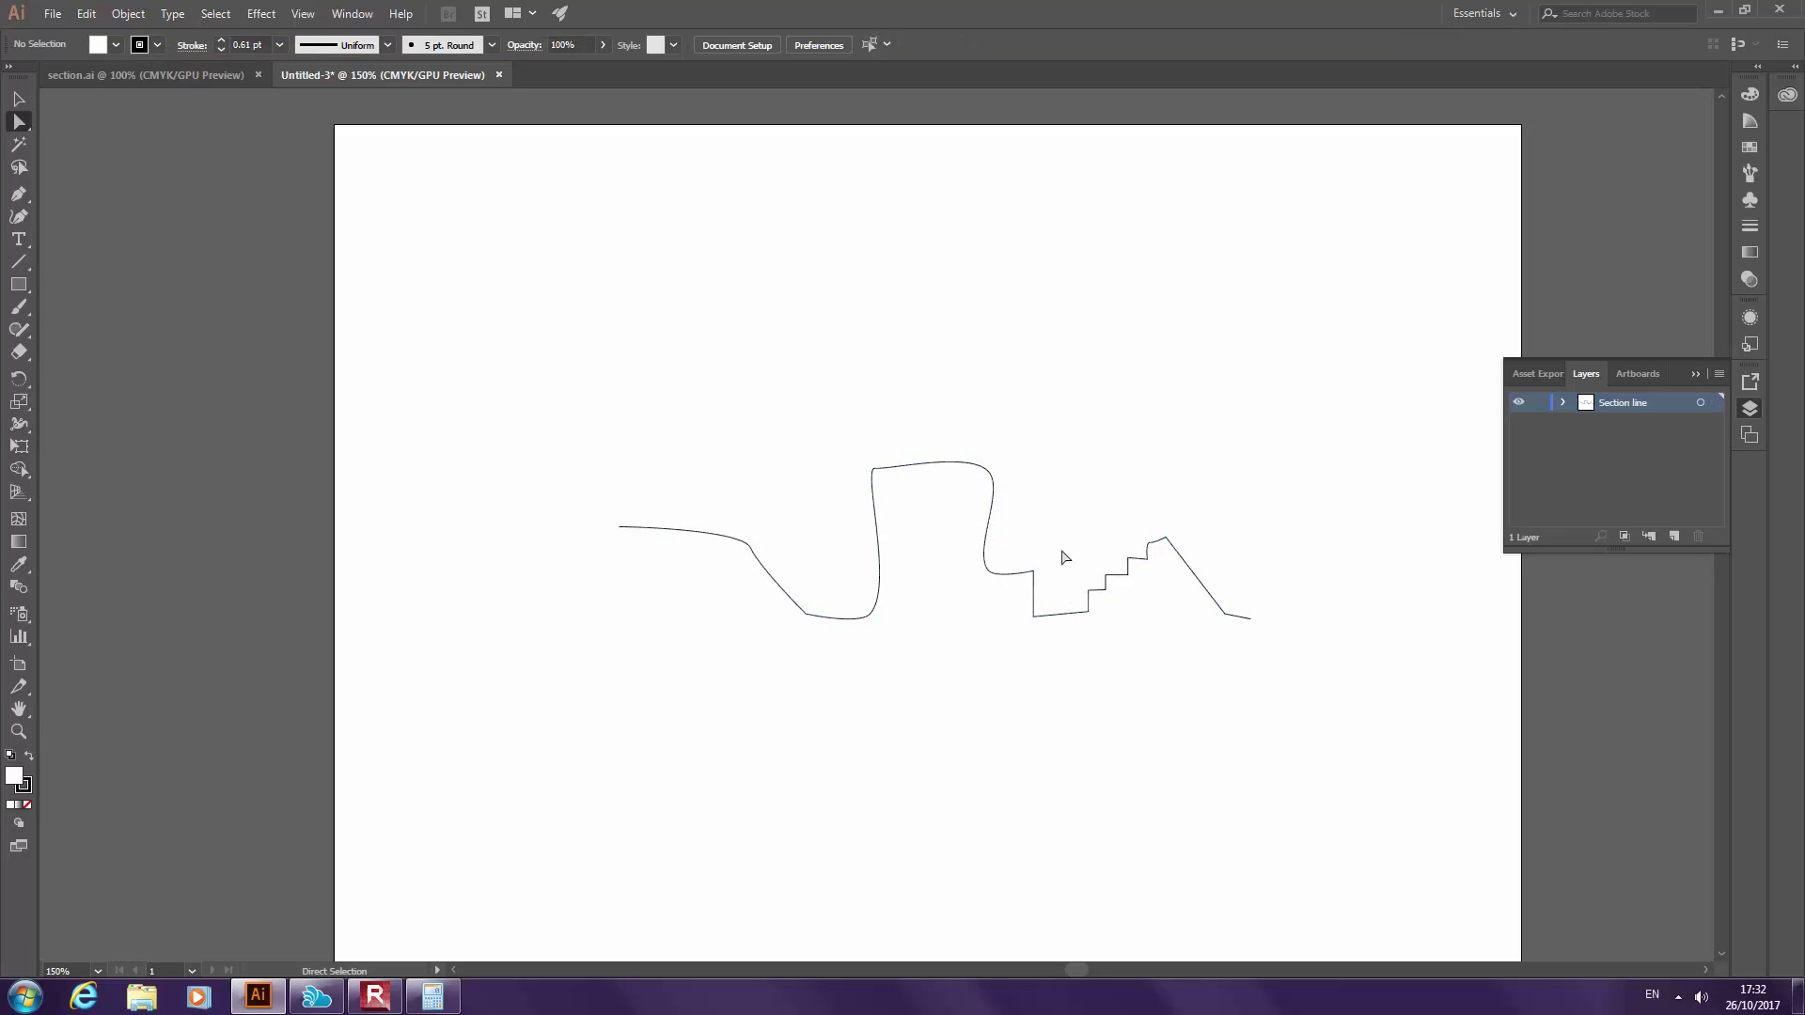
Move the block's upper right anchor slightly inward and adjust the direction handle where the first slope begins
{"action": "left_click_drag", "start_coordinate": [987, 471], "coordinate": [973, 472]}
{"action": "left_click", "coordinate": [1002, 461]}
{"action": "left_click", "coordinate": [751, 546]}
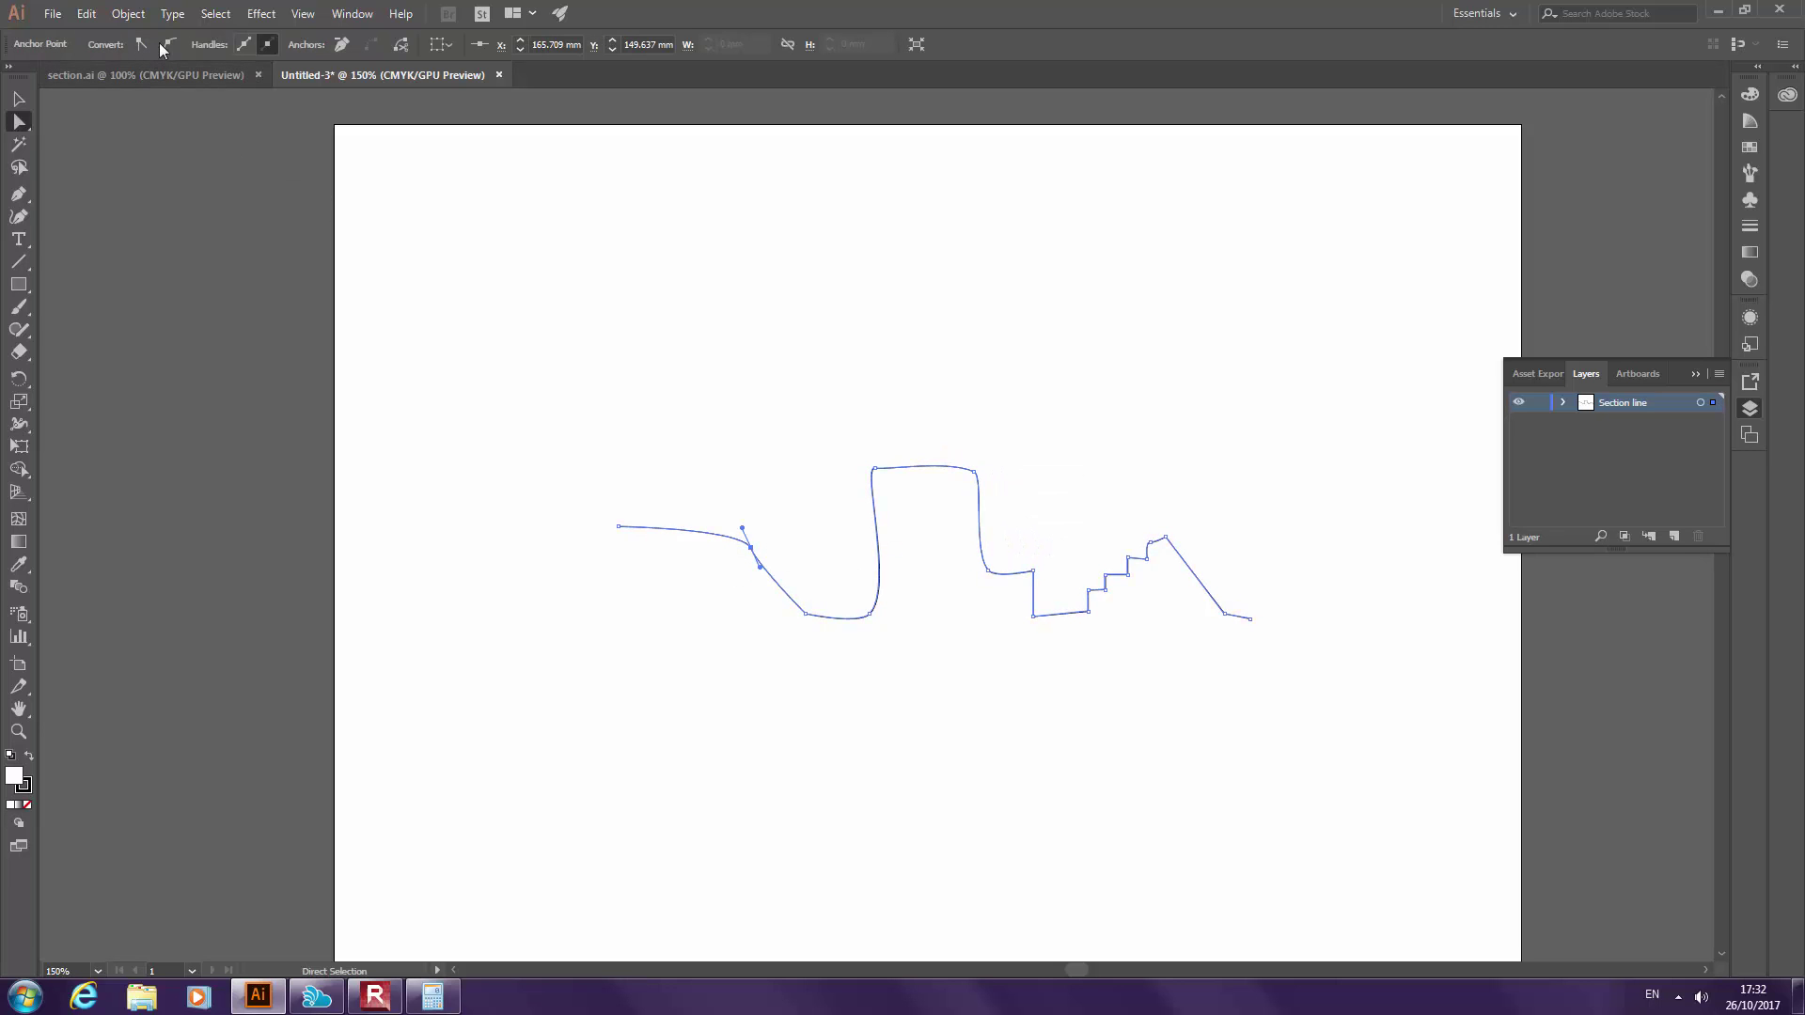
{"action": "mouse_move", "coordinate": [742, 530]}
{"action": "left_mouse_down"}
{"action": "mouse_move", "coordinate": [709, 512]}
{"action": "mouse_move", "coordinate": [733, 532]}
{"action": "left_mouse_up"}
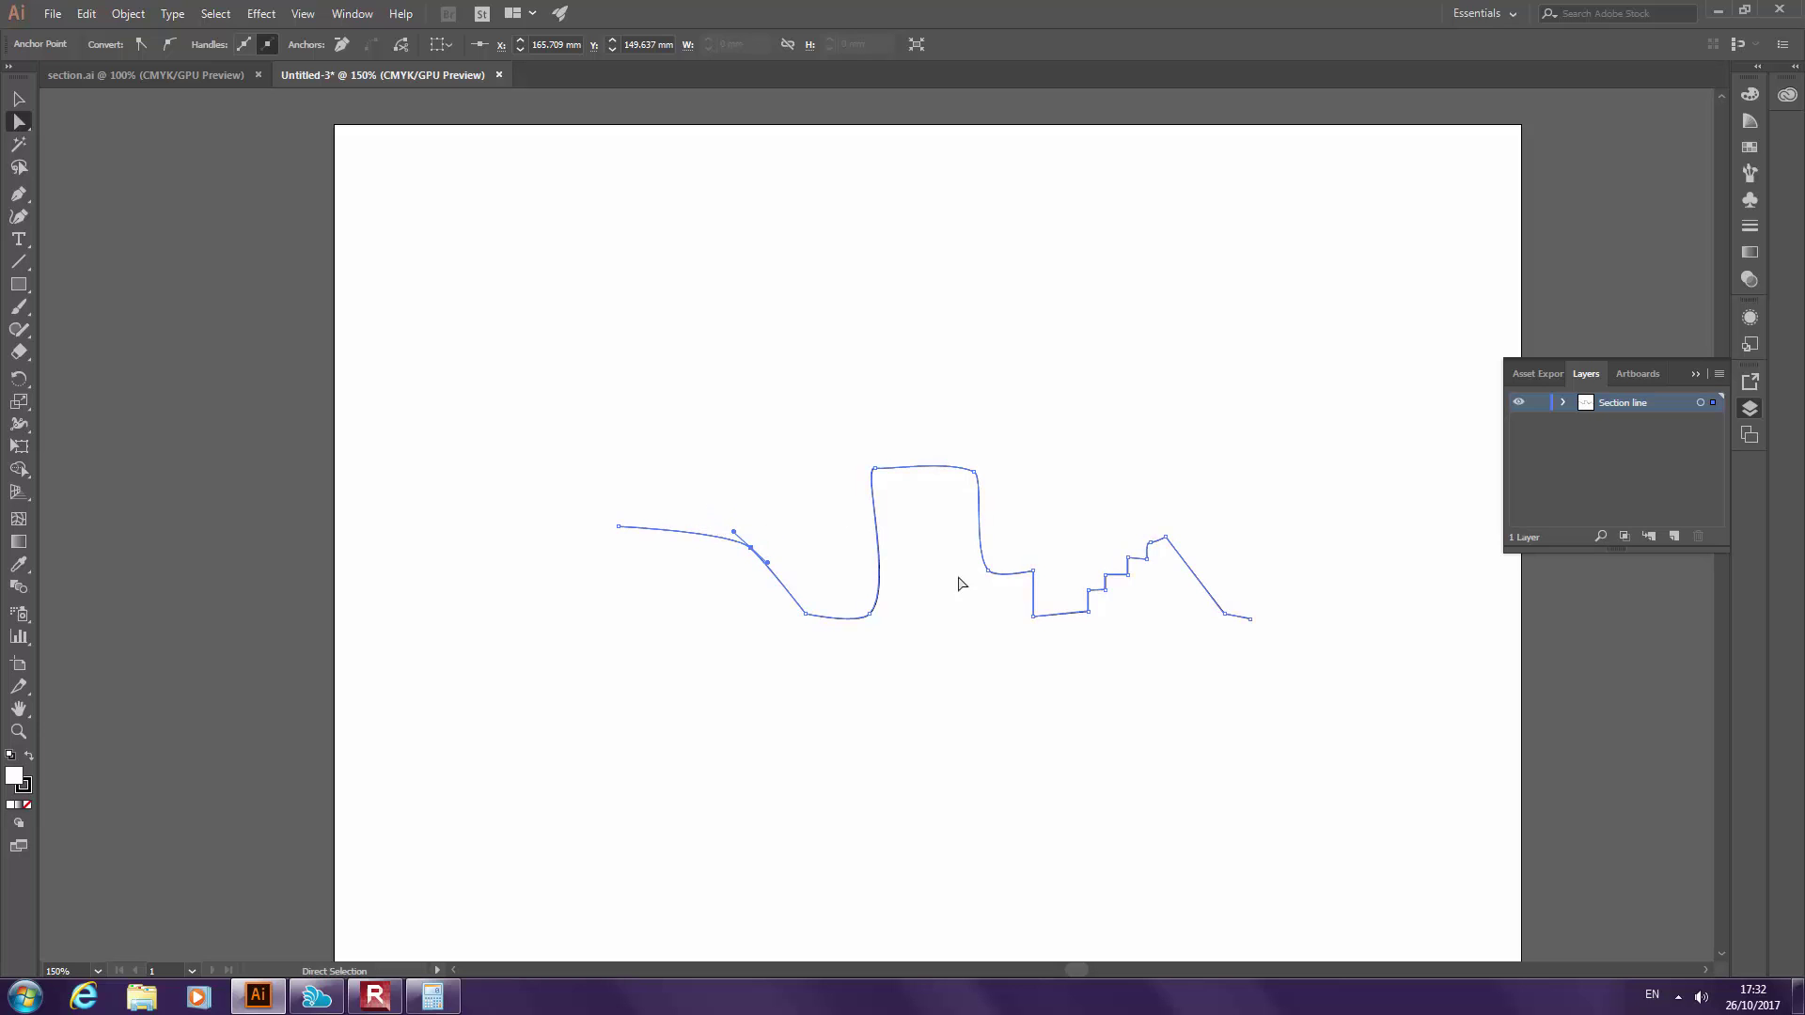
{"action": "left_click", "coordinate": [1166, 611]}
Convert the staircase and hill anchors and the corner at the foot of the ledge to smooth points
{"action": "left_click_drag", "start_coordinate": [1238, 473], "coordinate": [1081, 660]}
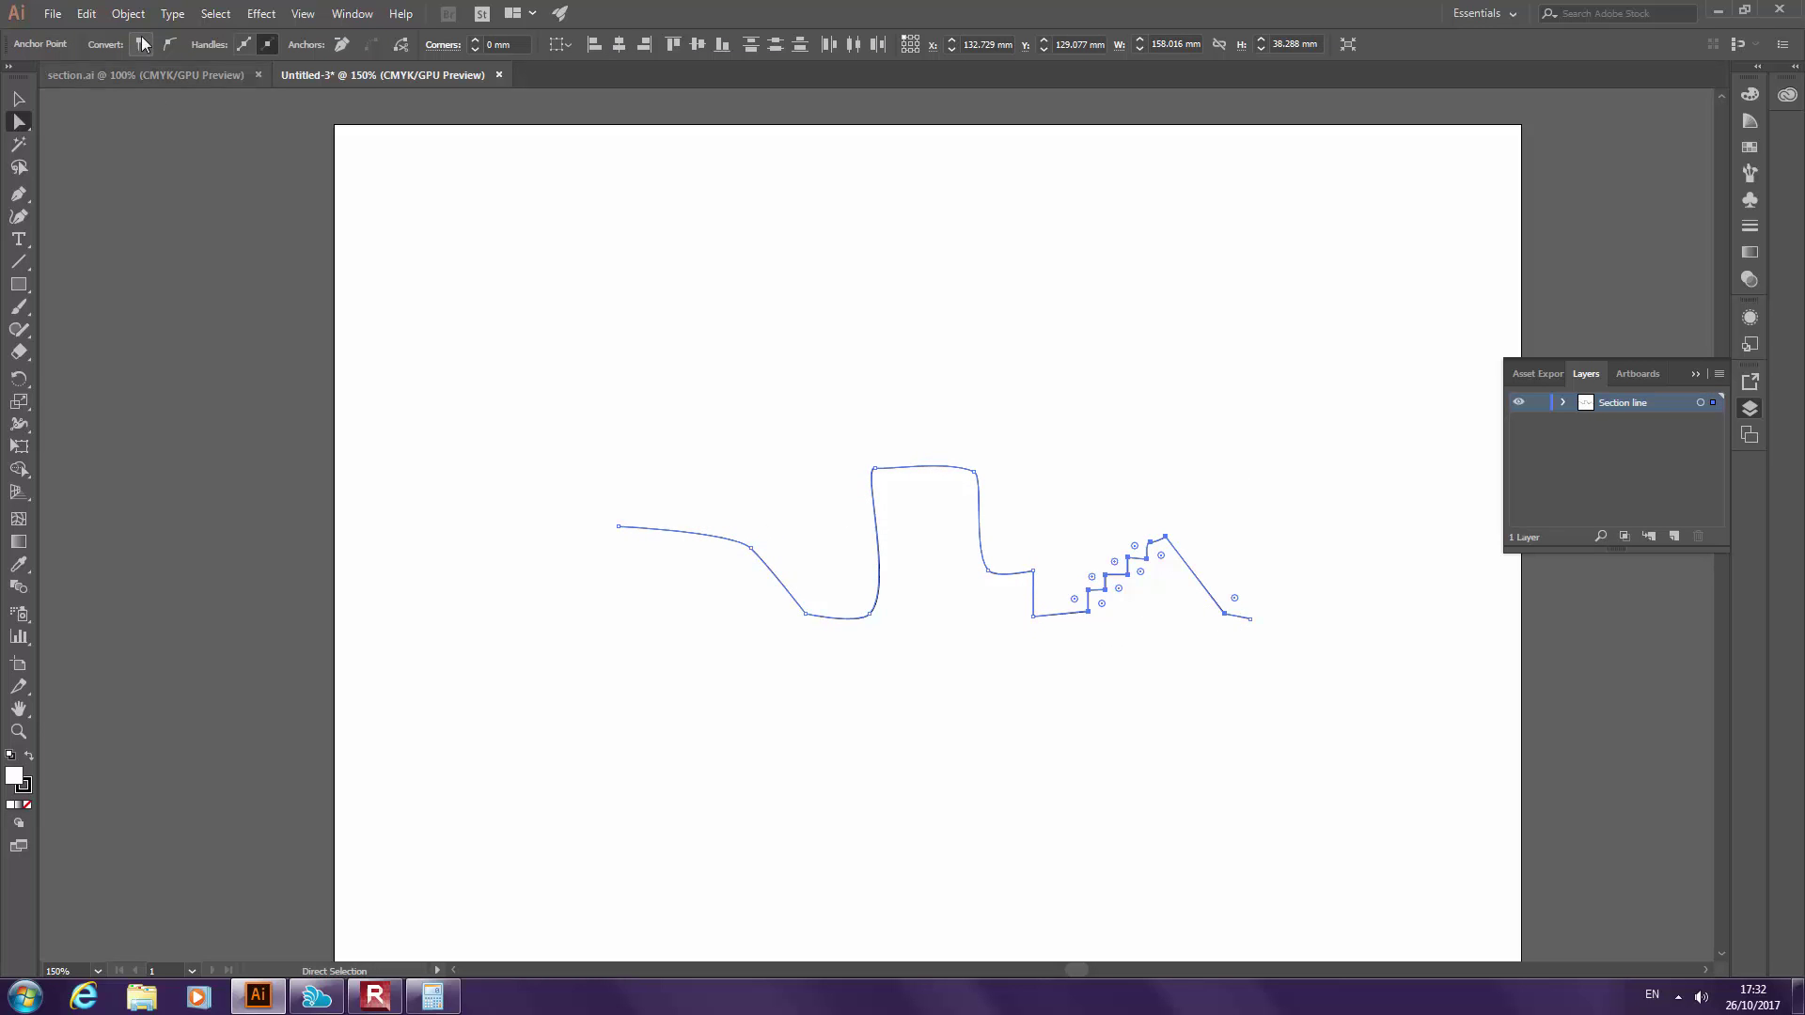
{"action": "left_click", "coordinate": [178, 44]}
{"action": "left_click", "coordinate": [1194, 507]}
{"action": "left_click", "coordinate": [1080, 621]}
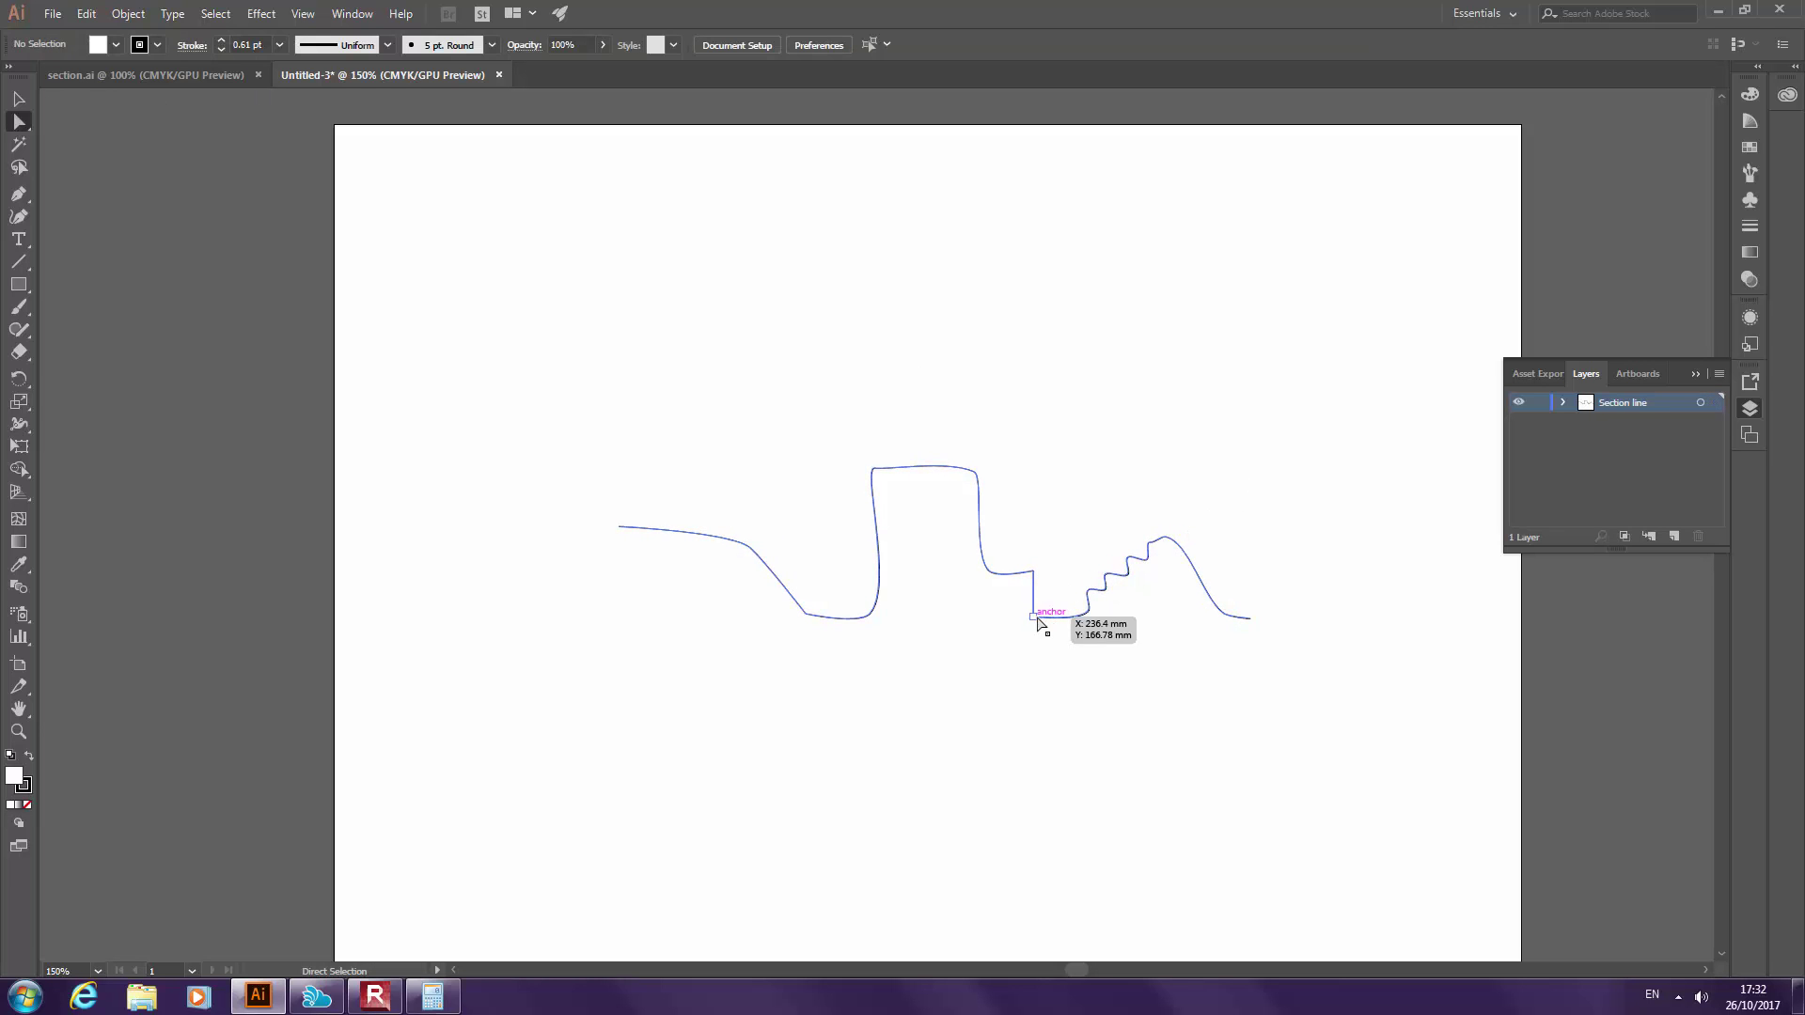
{"action": "left_click", "coordinate": [183, 43]}
{"action": "left_click", "coordinate": [1126, 414]}
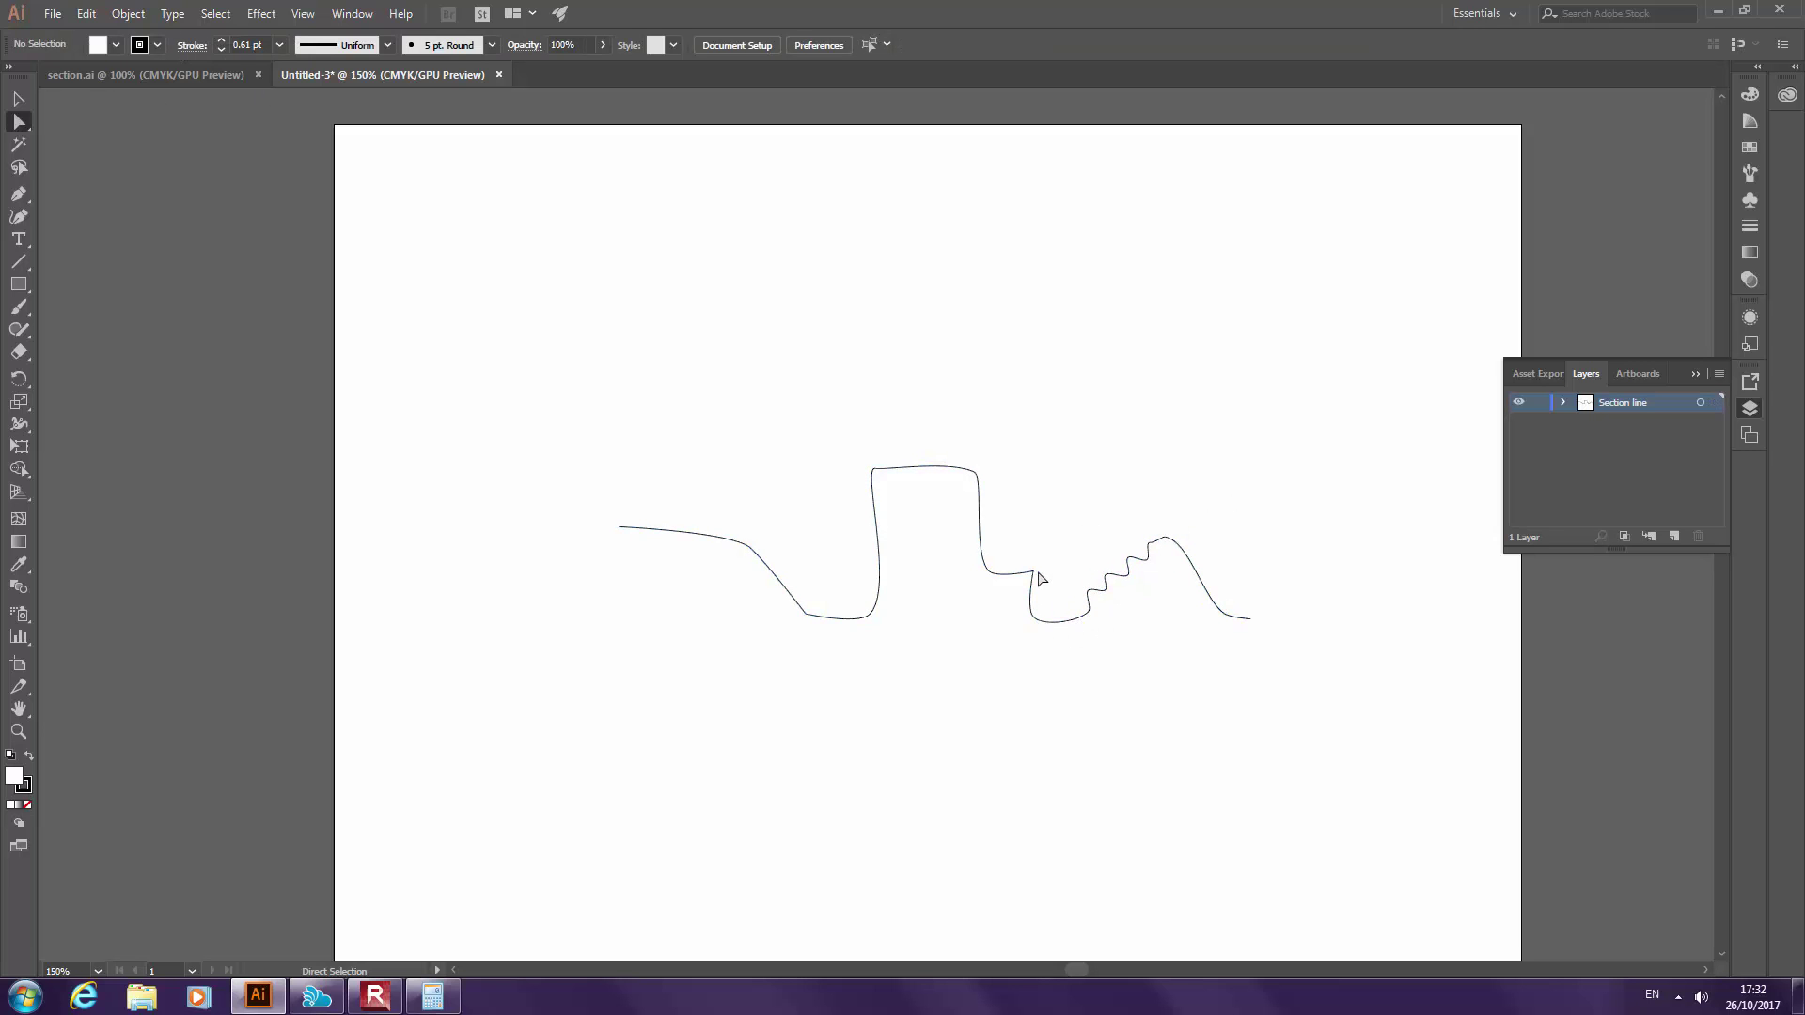
Convert the ledge's outer corner to a smooth point and move it slightly inward
{"action": "left_click", "coordinate": [1034, 571]}
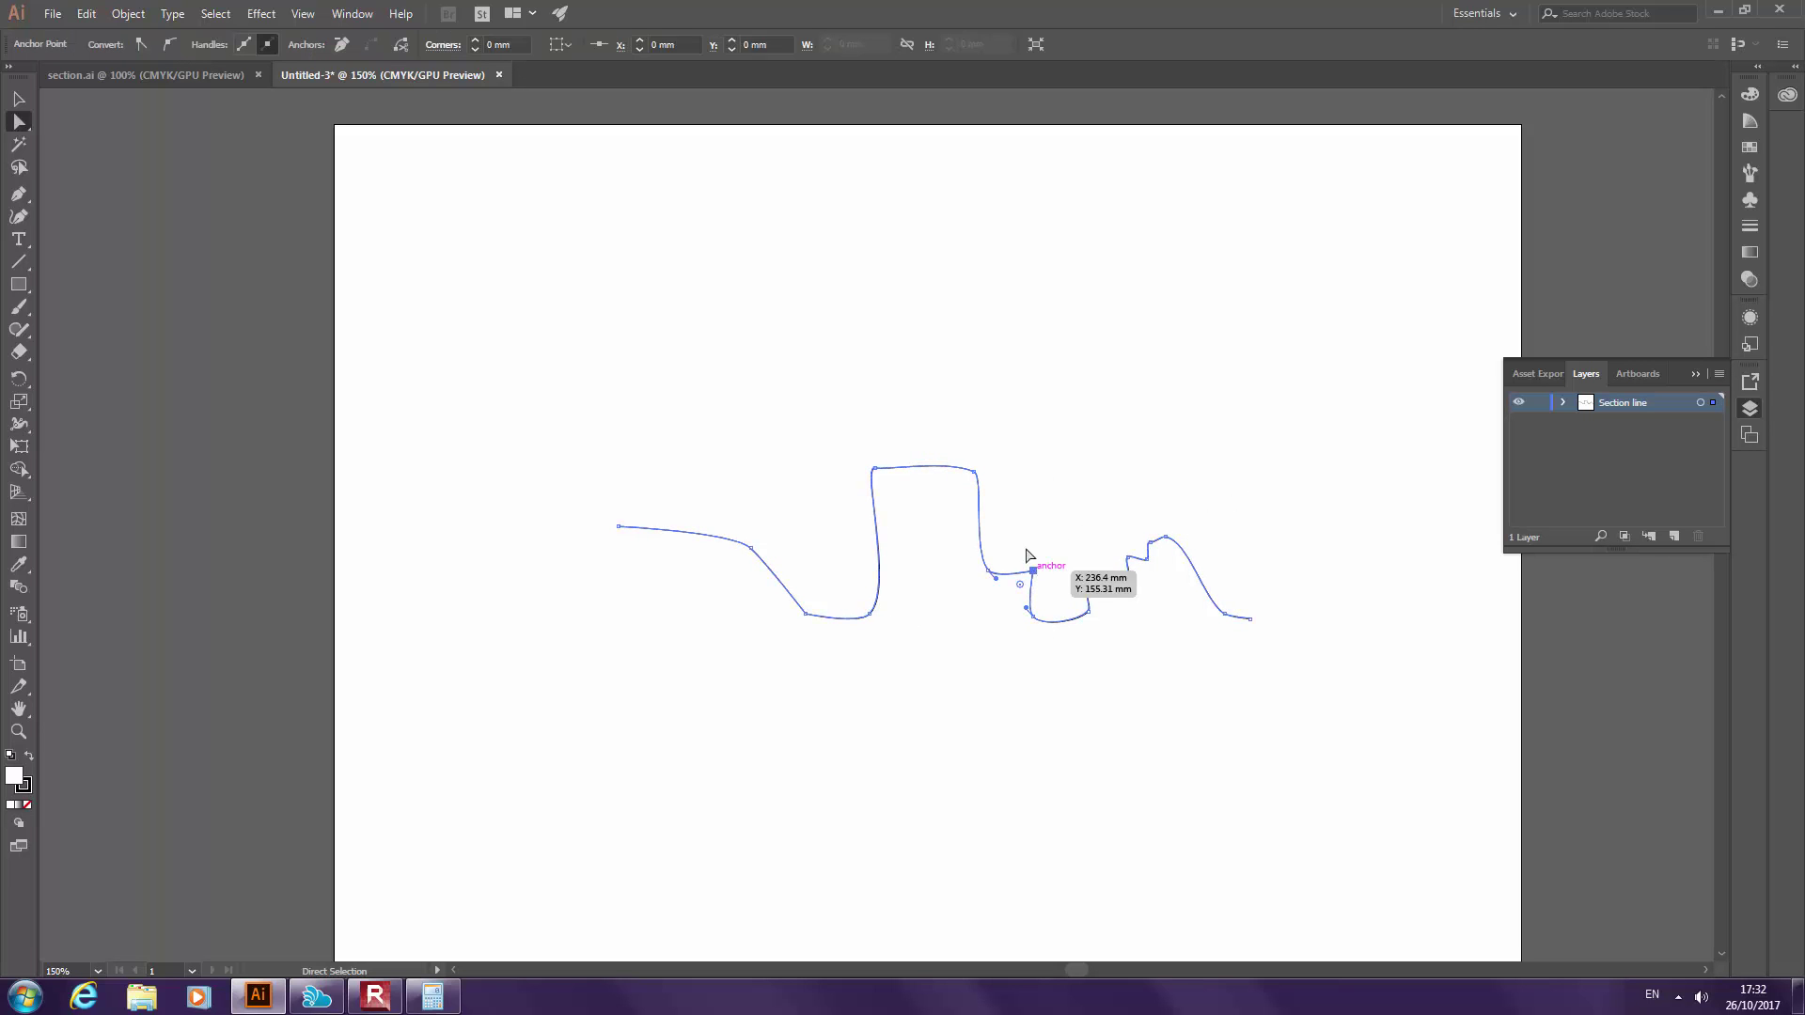
{"action": "left_click_drag", "start_coordinate": [1037, 581], "coordinate": [1033, 559]}
{"action": "key", "text": "Right"}
{"action": "key", "text": "Right"}
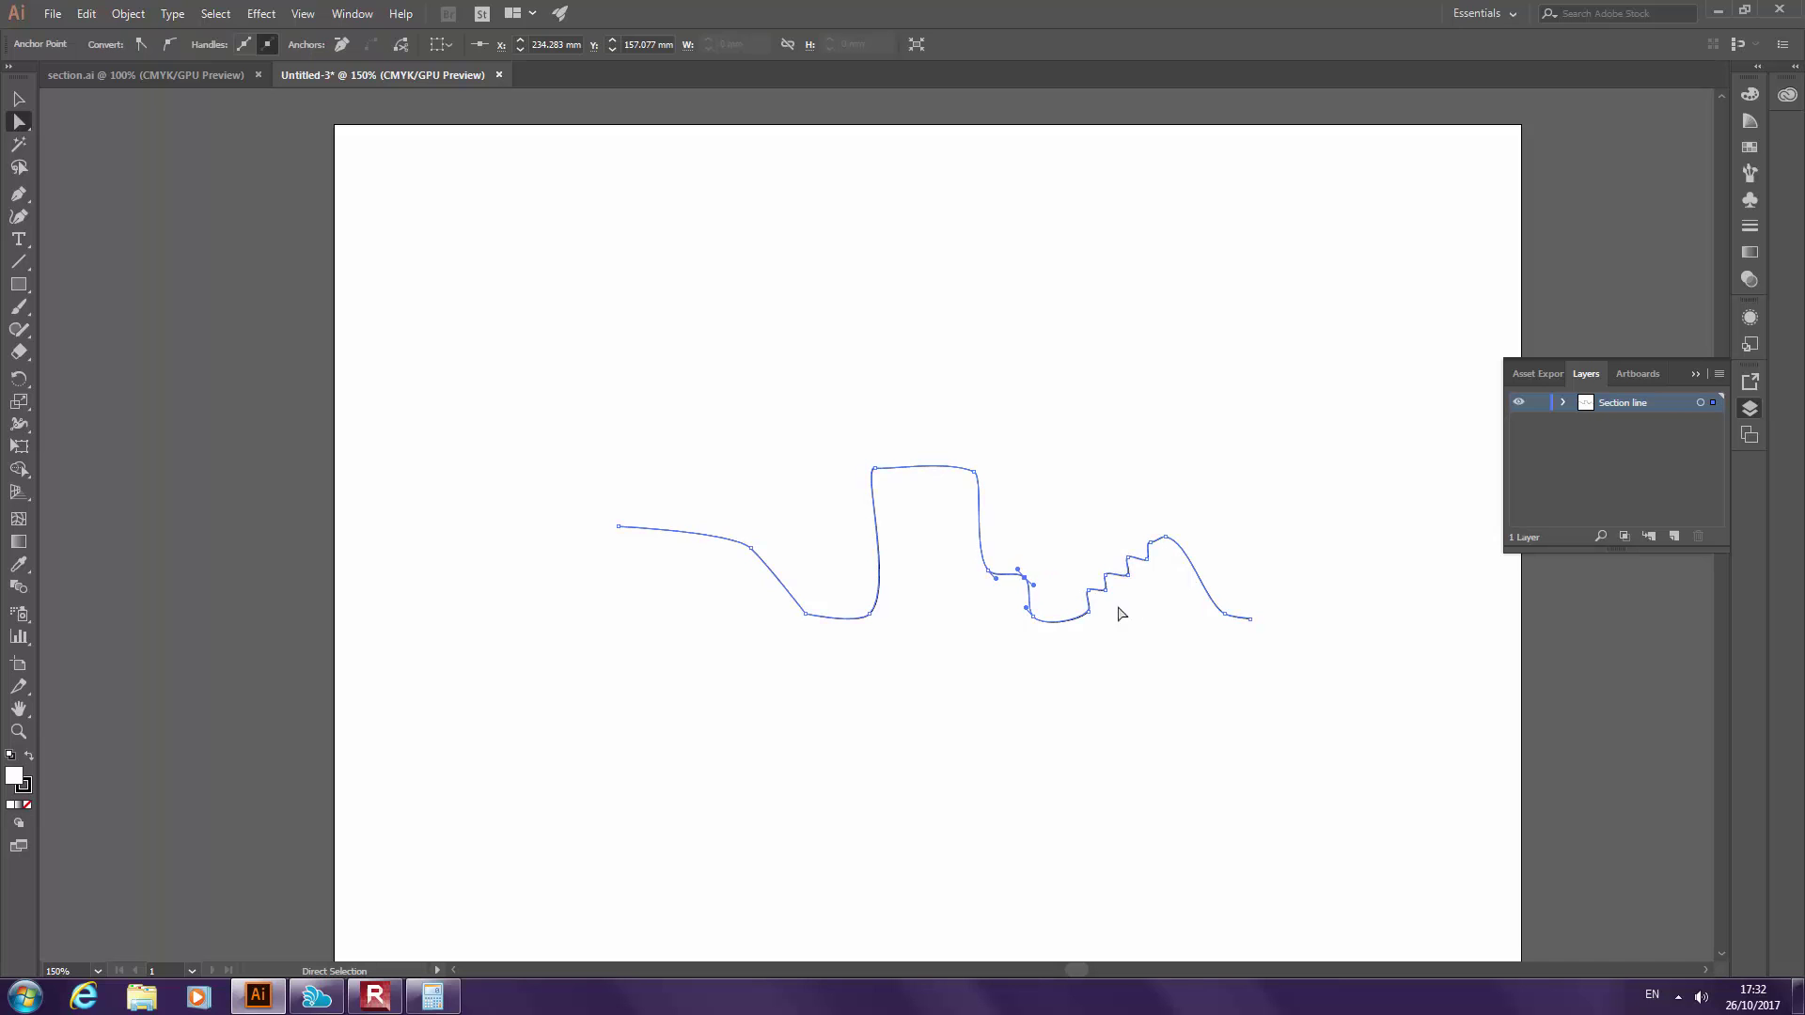
Refine the curve at the ledge's outer corner and extend the section line's right end by about 8 mm
{"action": "left_click", "coordinate": [1074, 604]}
{"action": "left_click_drag", "start_coordinate": [1027, 584], "coordinate": [1021, 580]}
{"action": "left_click", "coordinate": [1066, 562]}
{"action": "left_click_drag", "start_coordinate": [1250, 619], "coordinate": [1281, 617]}
{"action": "left_click", "coordinate": [1297, 624]}
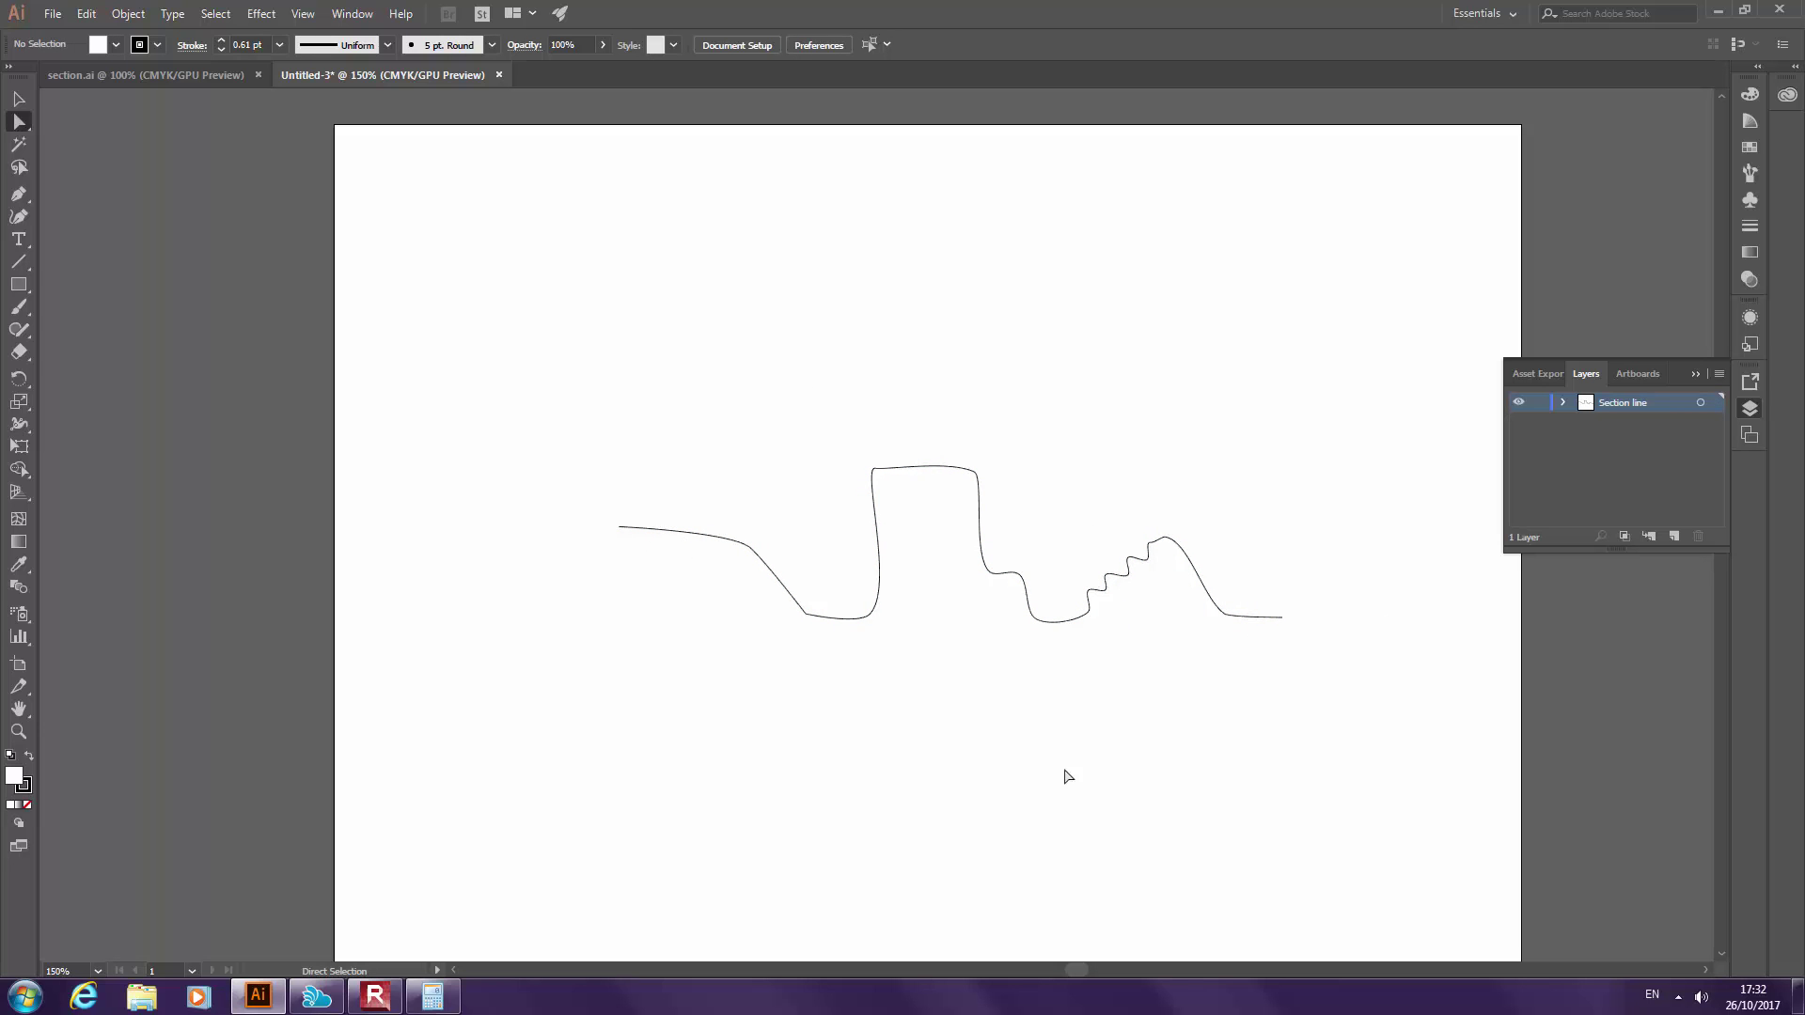
Select the section line, try a green fill on it, and set its fill to None
{"action": "left_click", "coordinate": [19, 100]}
{"action": "left_click", "coordinate": [921, 467]}
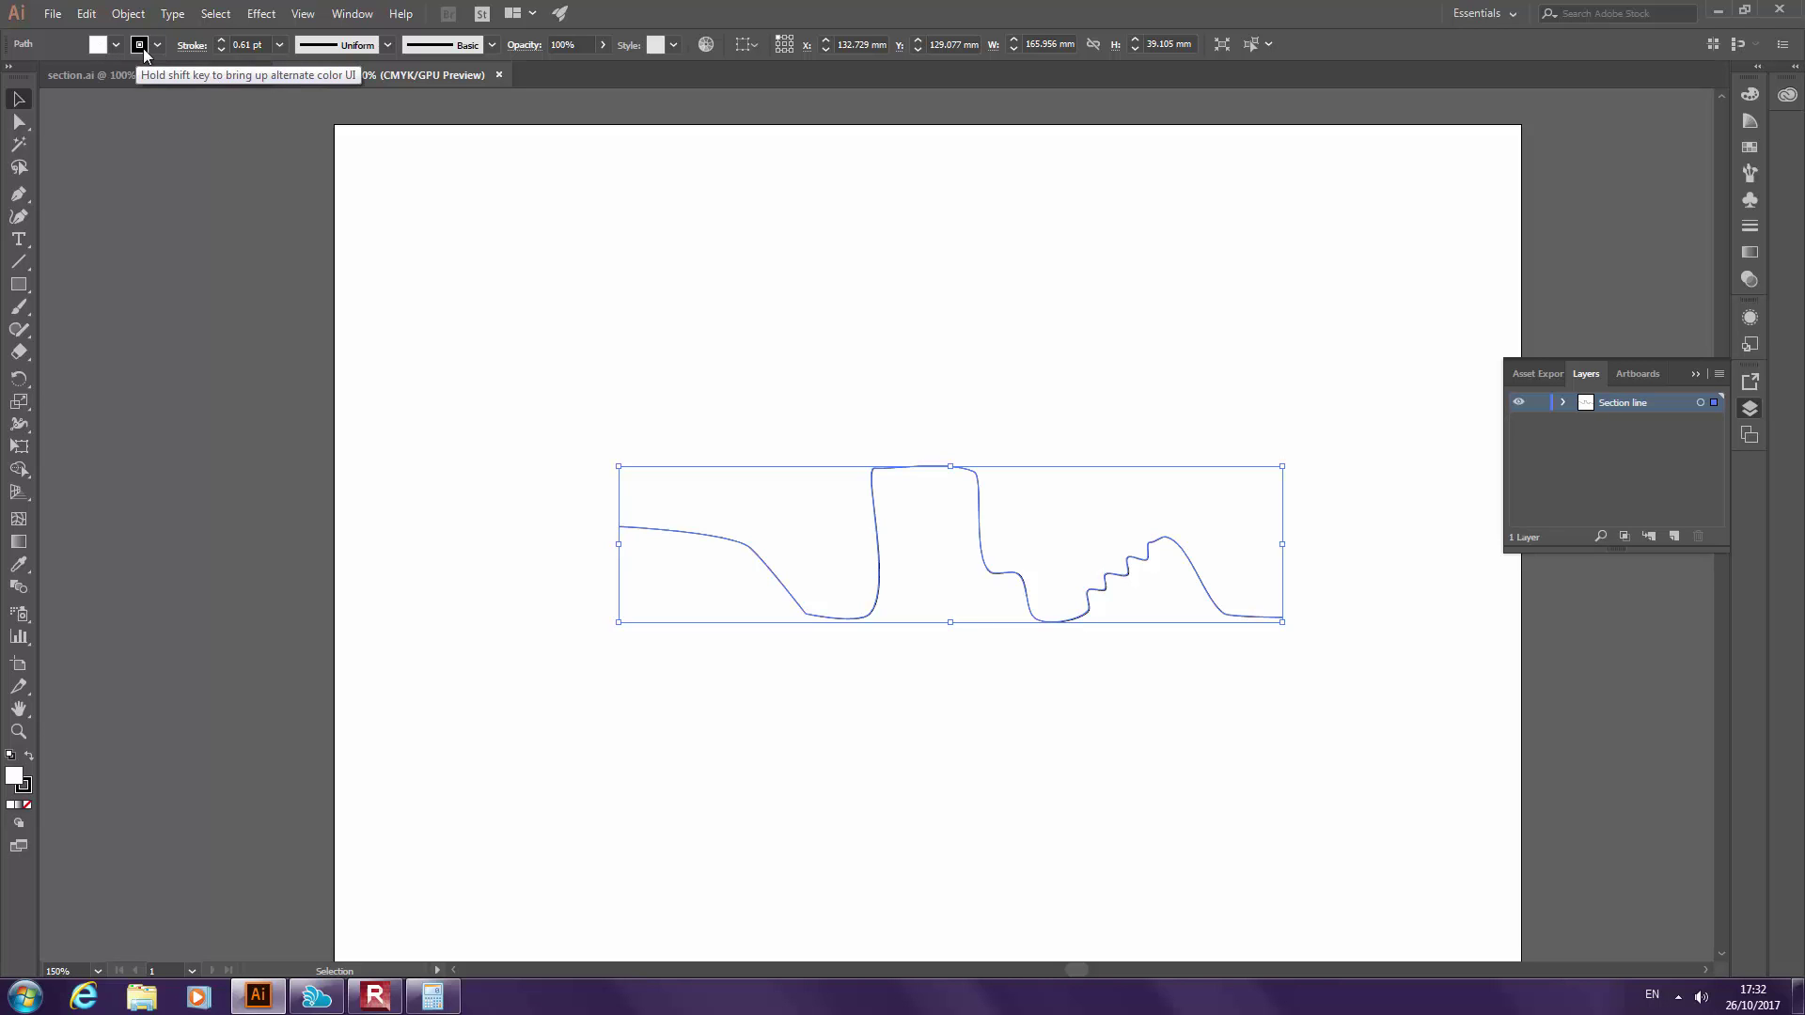
{"action": "left_click", "coordinate": [117, 45]}
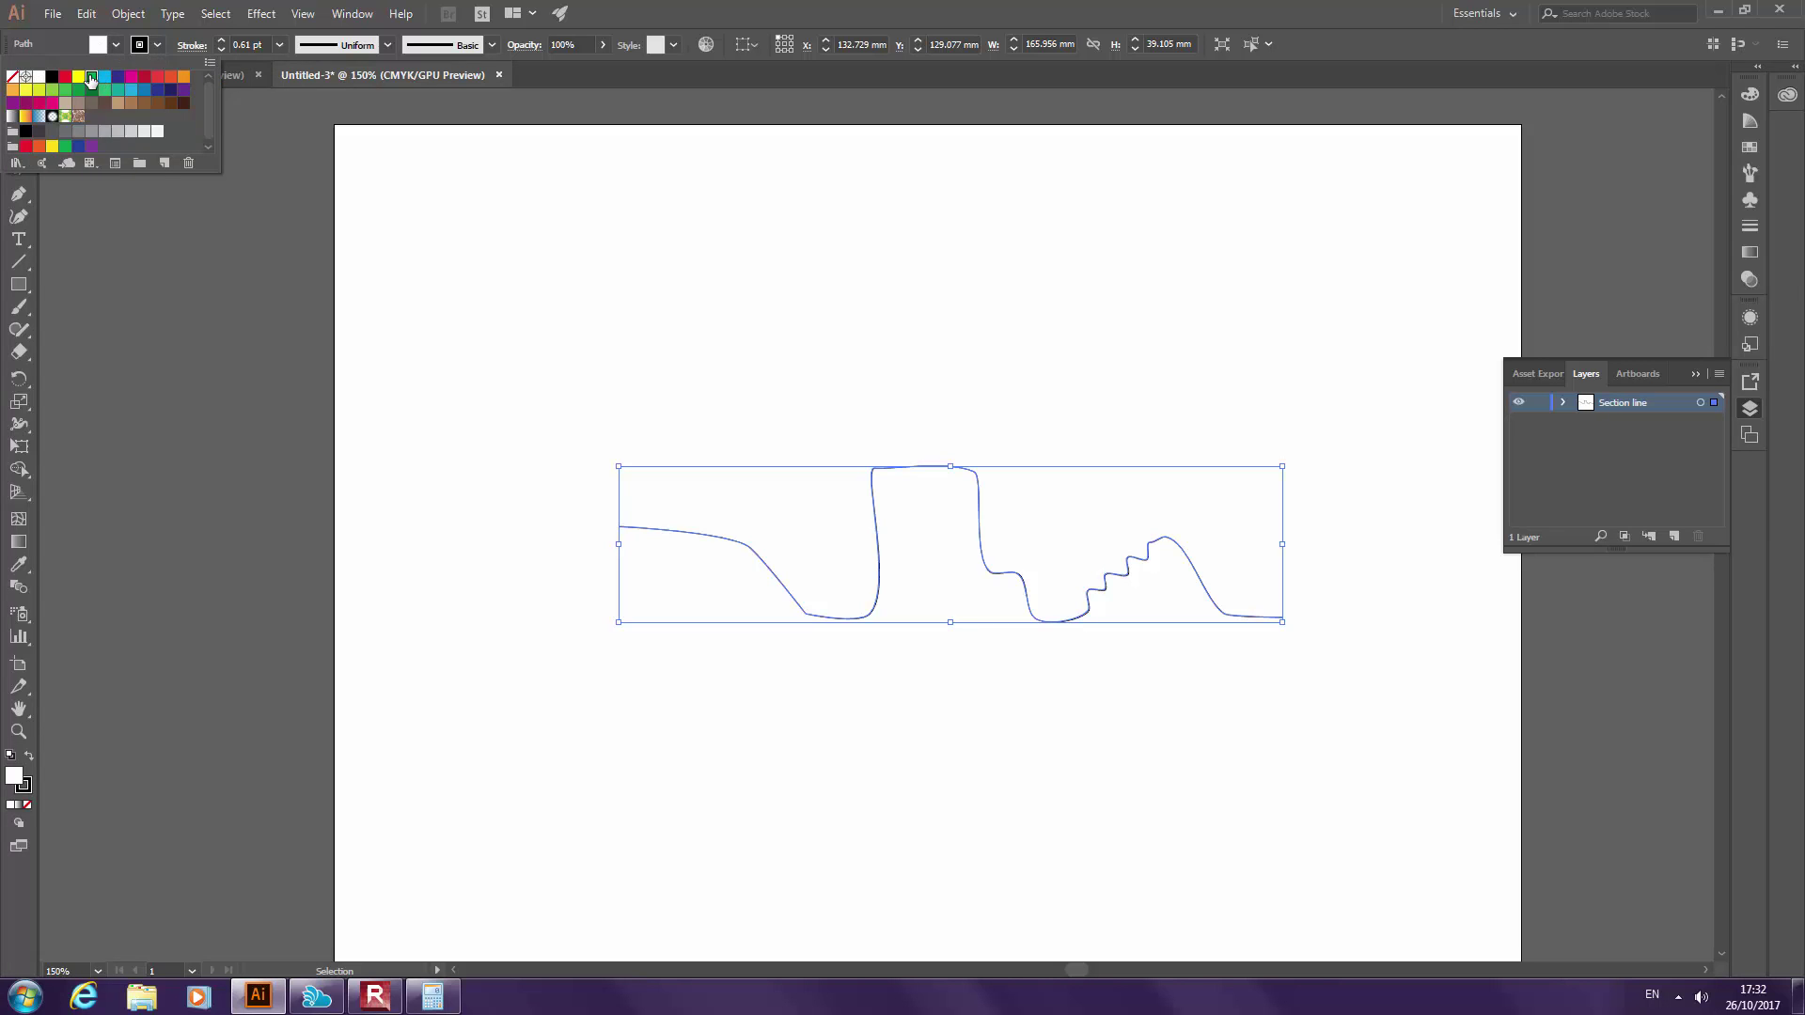
{"action": "left_click", "coordinate": [92, 77]}
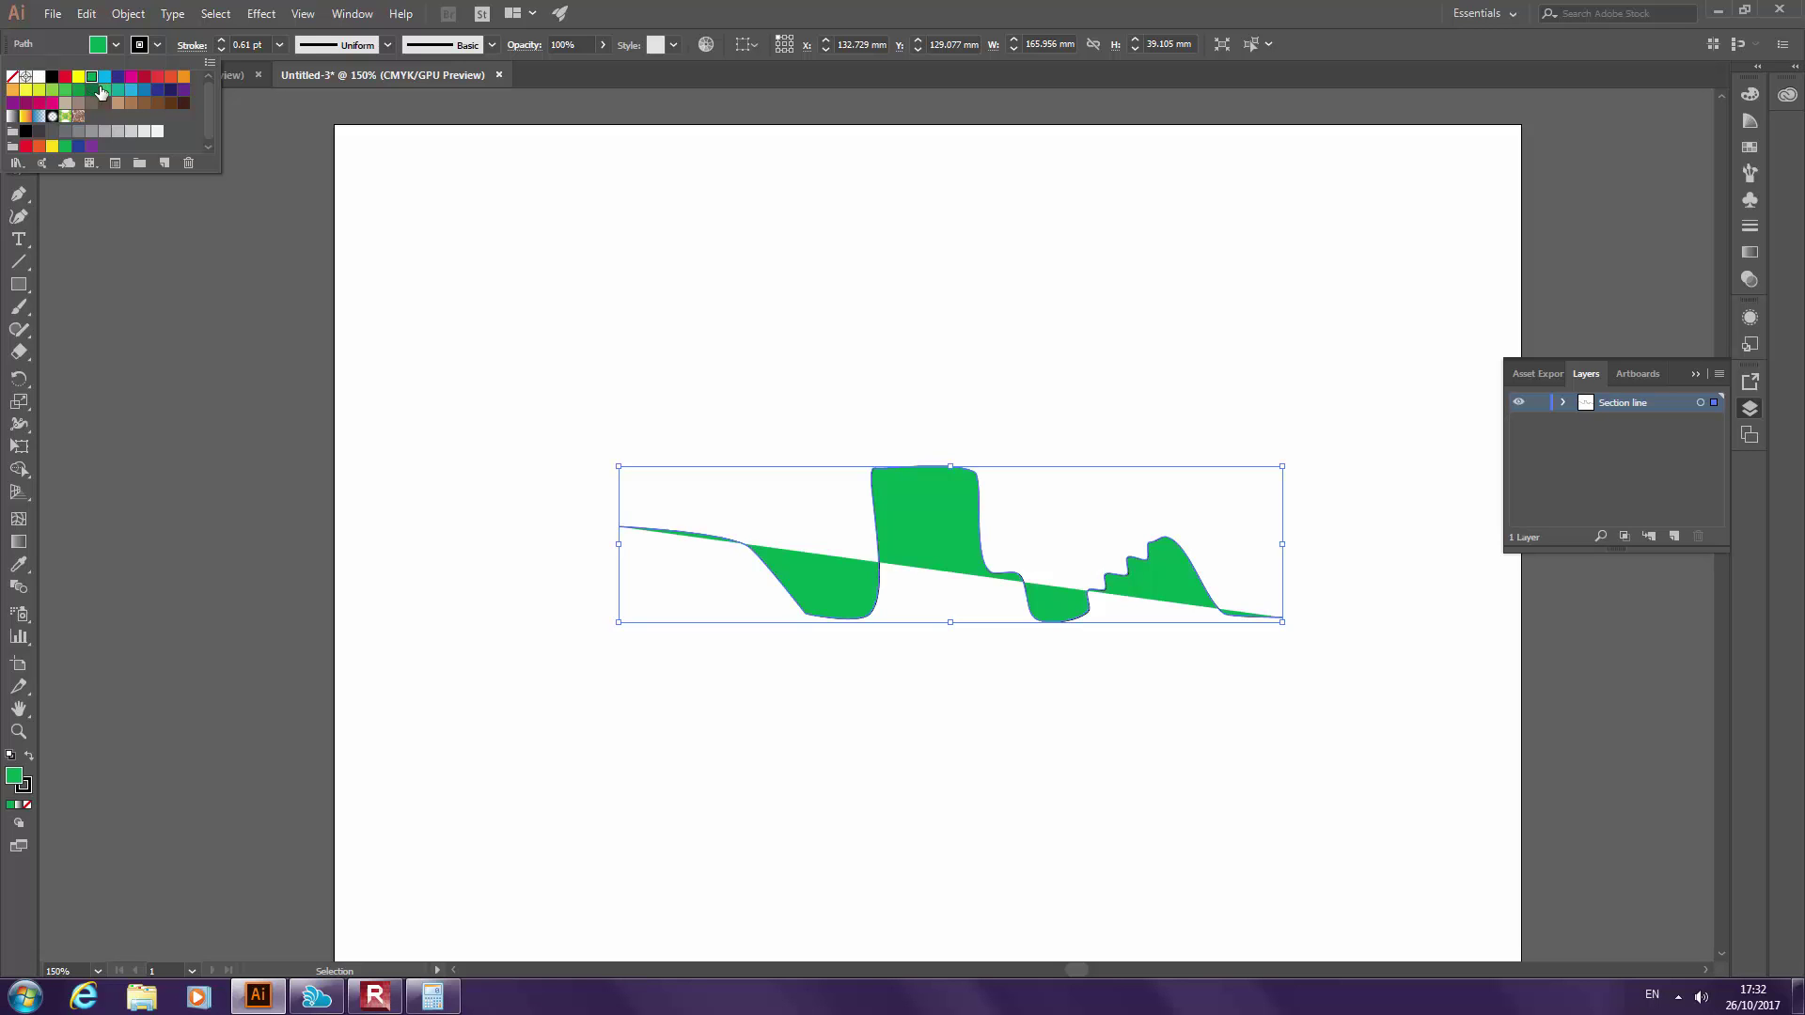
{"action": "left_click", "coordinate": [12, 77]}
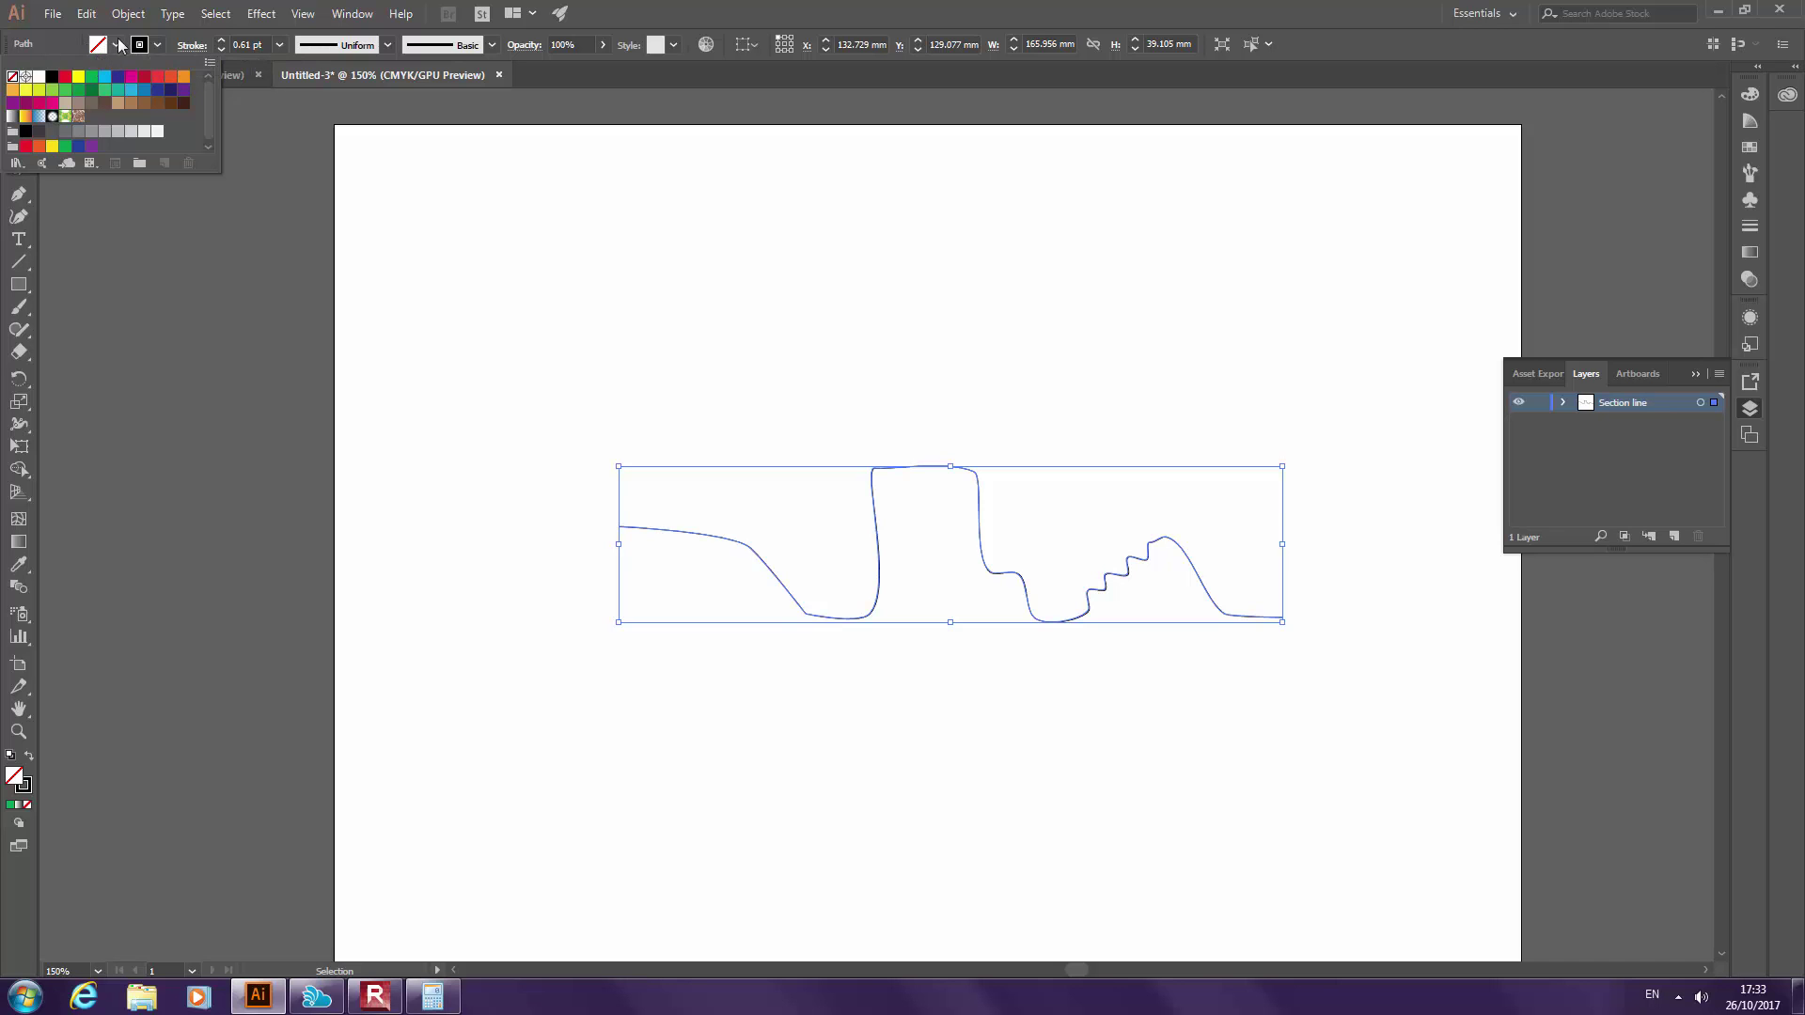
Change the section line's stroke colour to light green
{"action": "left_click", "coordinate": [155, 44]}
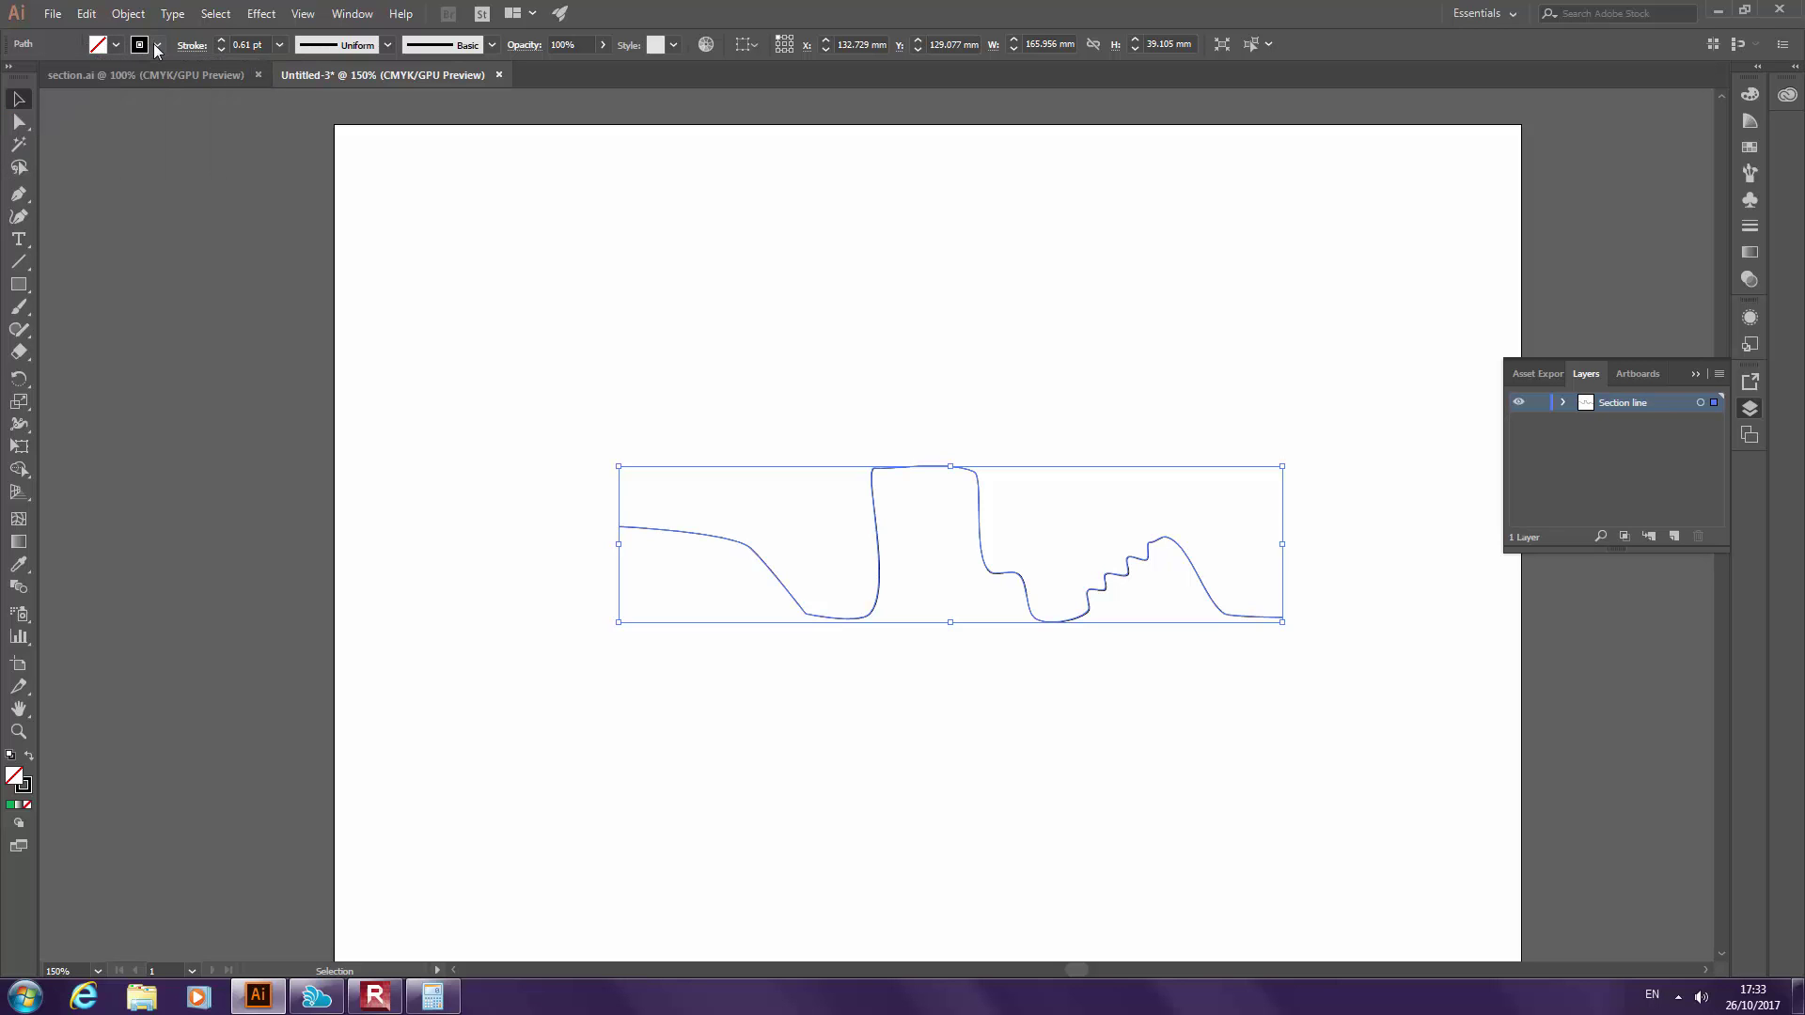
{"action": "left_click", "coordinate": [51, 91]}
{"action": "left_click", "coordinate": [158, 48]}
Try thicker and thinner stroke weights on the section line and set the weight to 8 pt
{"action": "left_click", "coordinate": [222, 41]}
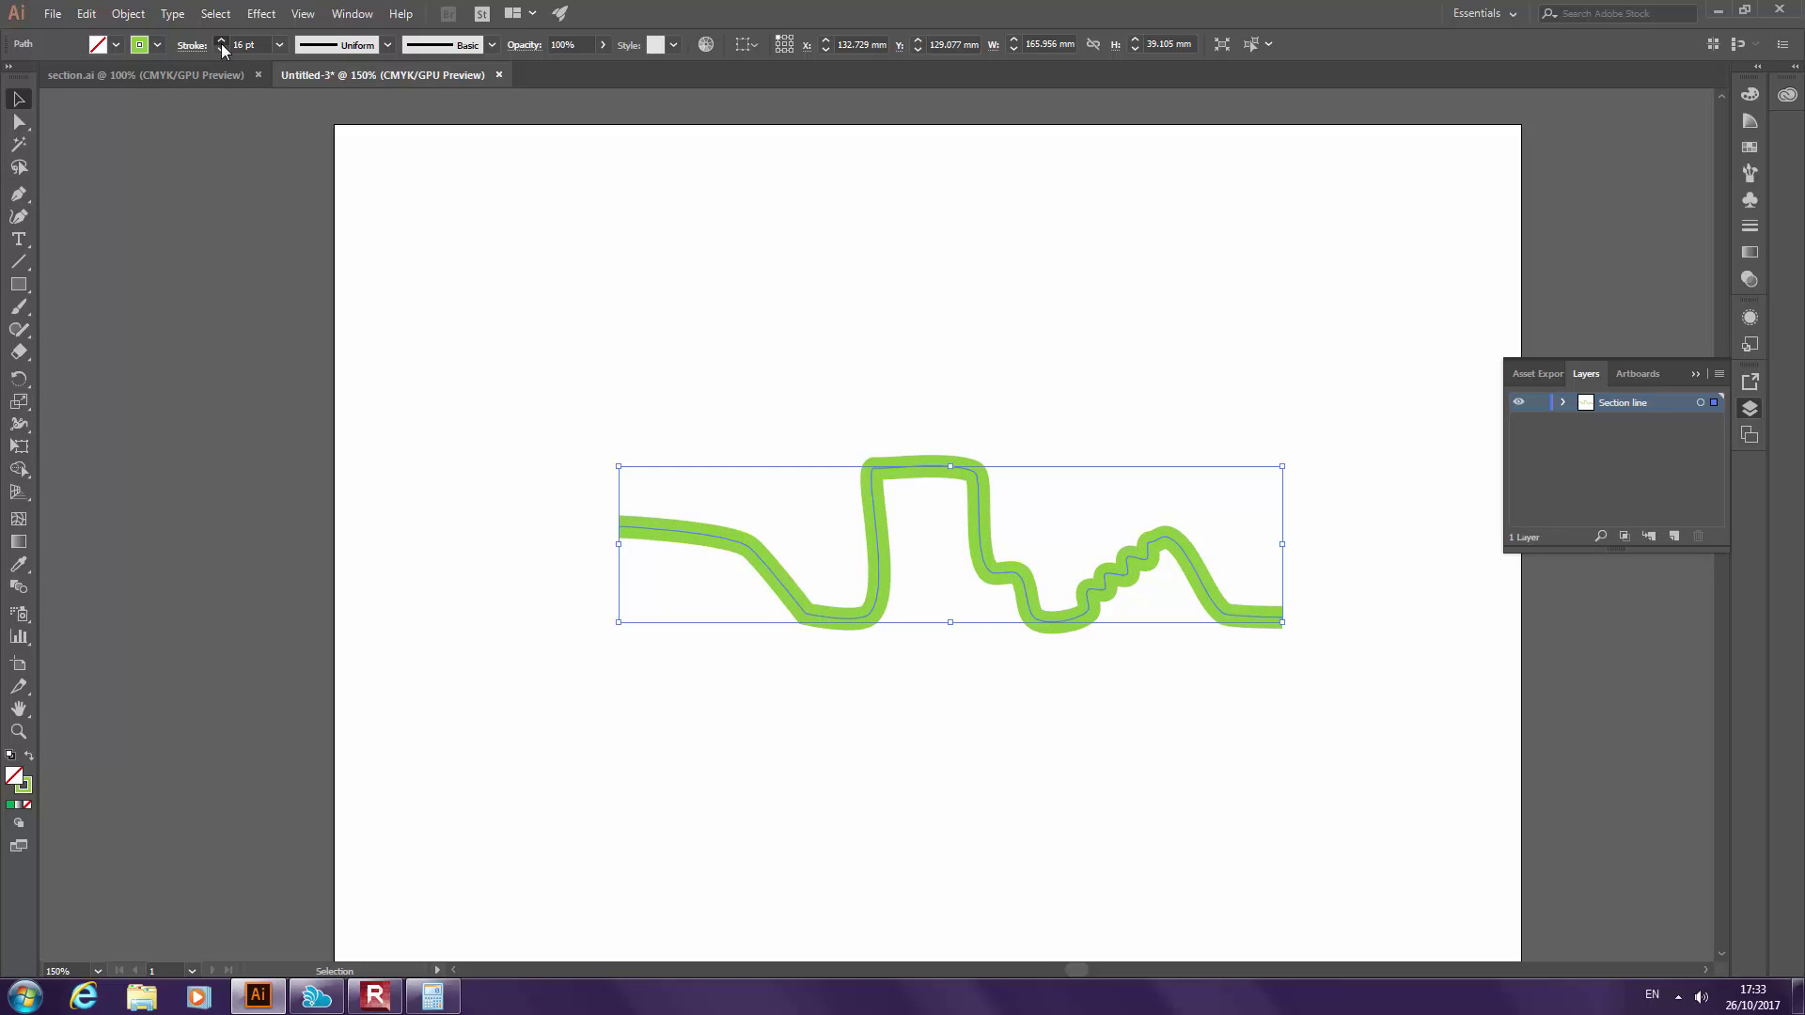
{"action": "left_click", "coordinate": [222, 47]}
{"action": "left_click", "coordinate": [222, 48]}
{"action": "left_click", "coordinate": [222, 48]}
{"action": "left_click", "coordinate": [223, 41]}
{"action": "left_click", "coordinate": [223, 40]}
{"action": "left_click", "coordinate": [222, 41]}
{"action": "left_click", "coordinate": [222, 40]}
{"action": "left_click", "coordinate": [222, 40]}
{"action": "left_click", "coordinate": [222, 41]}
{"action": "left_click", "coordinate": [222, 40]}
{"action": "left_click", "coordinate": [221, 41]}
{"action": "left_click", "coordinate": [222, 49]}
{"action": "left_click", "coordinate": [222, 49]}
{"action": "left_click", "coordinate": [222, 49]}
{"action": "left_click", "coordinate": [221, 49]}
{"action": "left_click", "coordinate": [222, 49]}
{"action": "left_click", "coordinate": [222, 49]}
{"action": "left_click", "coordinate": [222, 49]}
{"action": "left_click", "coordinate": [221, 49]}
{"action": "left_click", "coordinate": [221, 49]}
Give the section line's stroke a round cap and a round join, and inspect its left end up close
{"action": "left_click", "coordinate": [198, 46]}
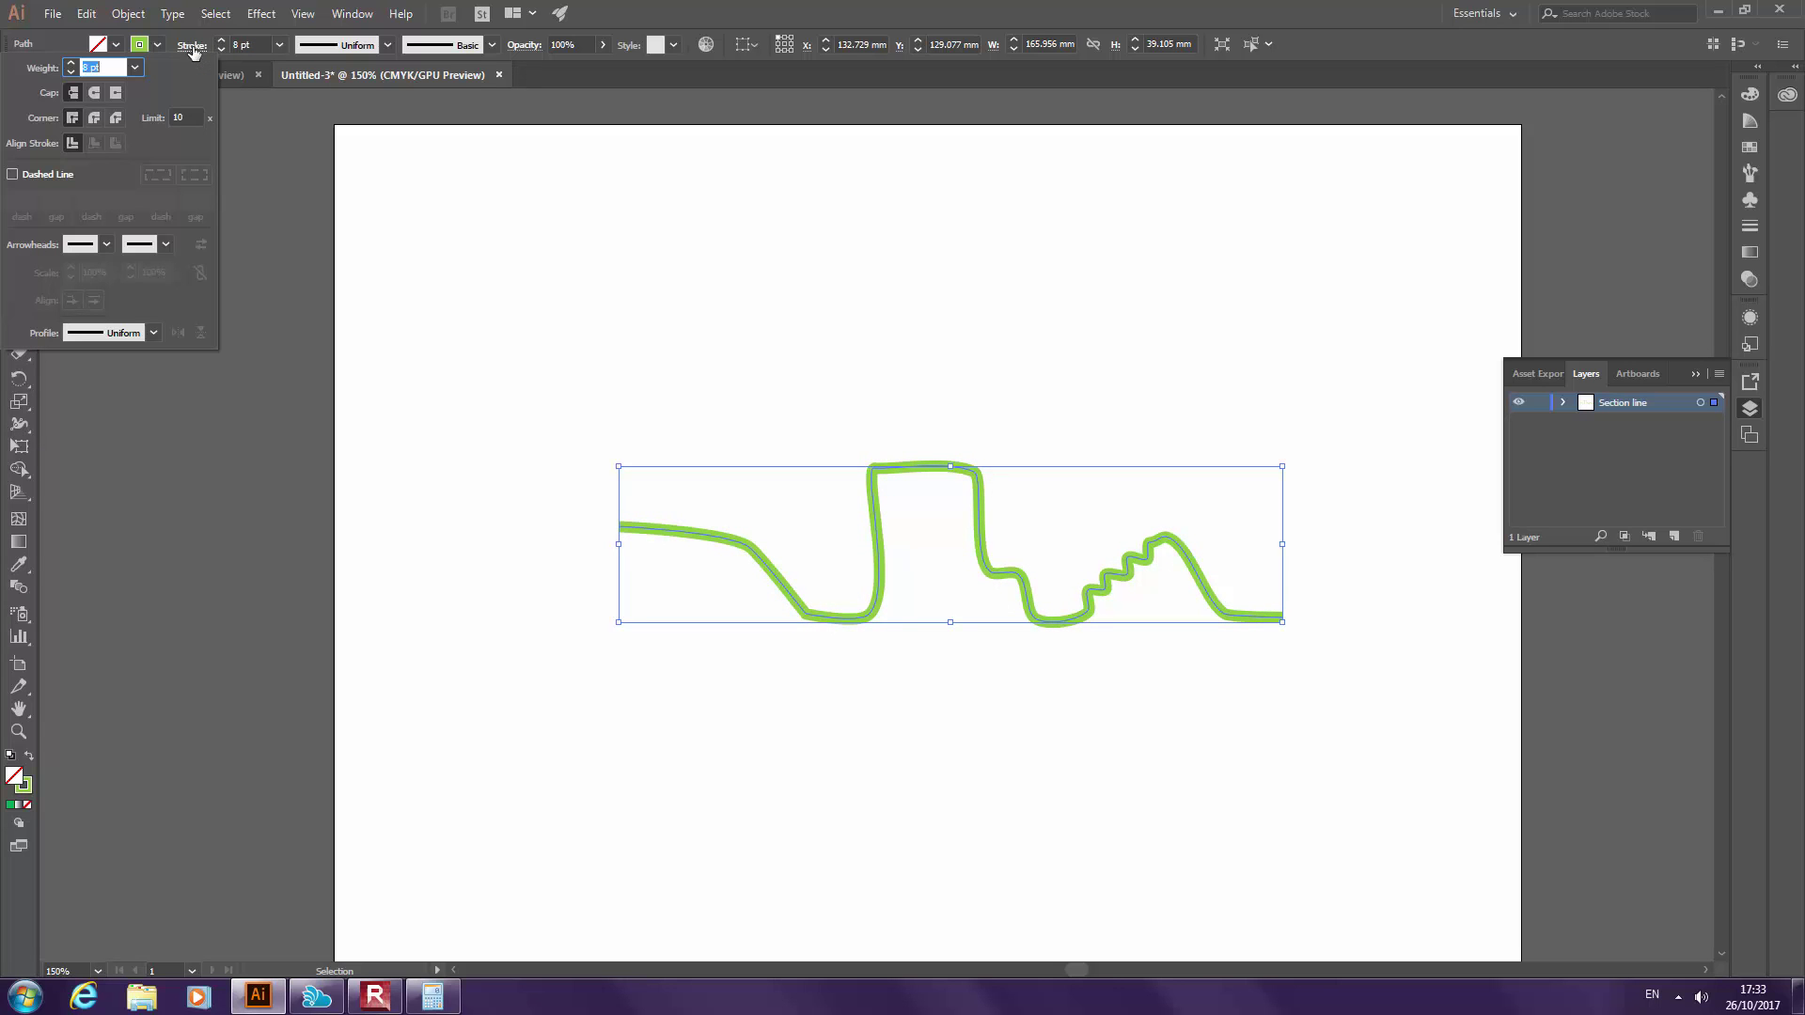
{"action": "left_click", "coordinate": [94, 93]}
{"action": "left_click", "coordinate": [183, 47]}
{"action": "left_click", "coordinate": [183, 47]}
{"action": "left_click", "coordinate": [94, 118]}
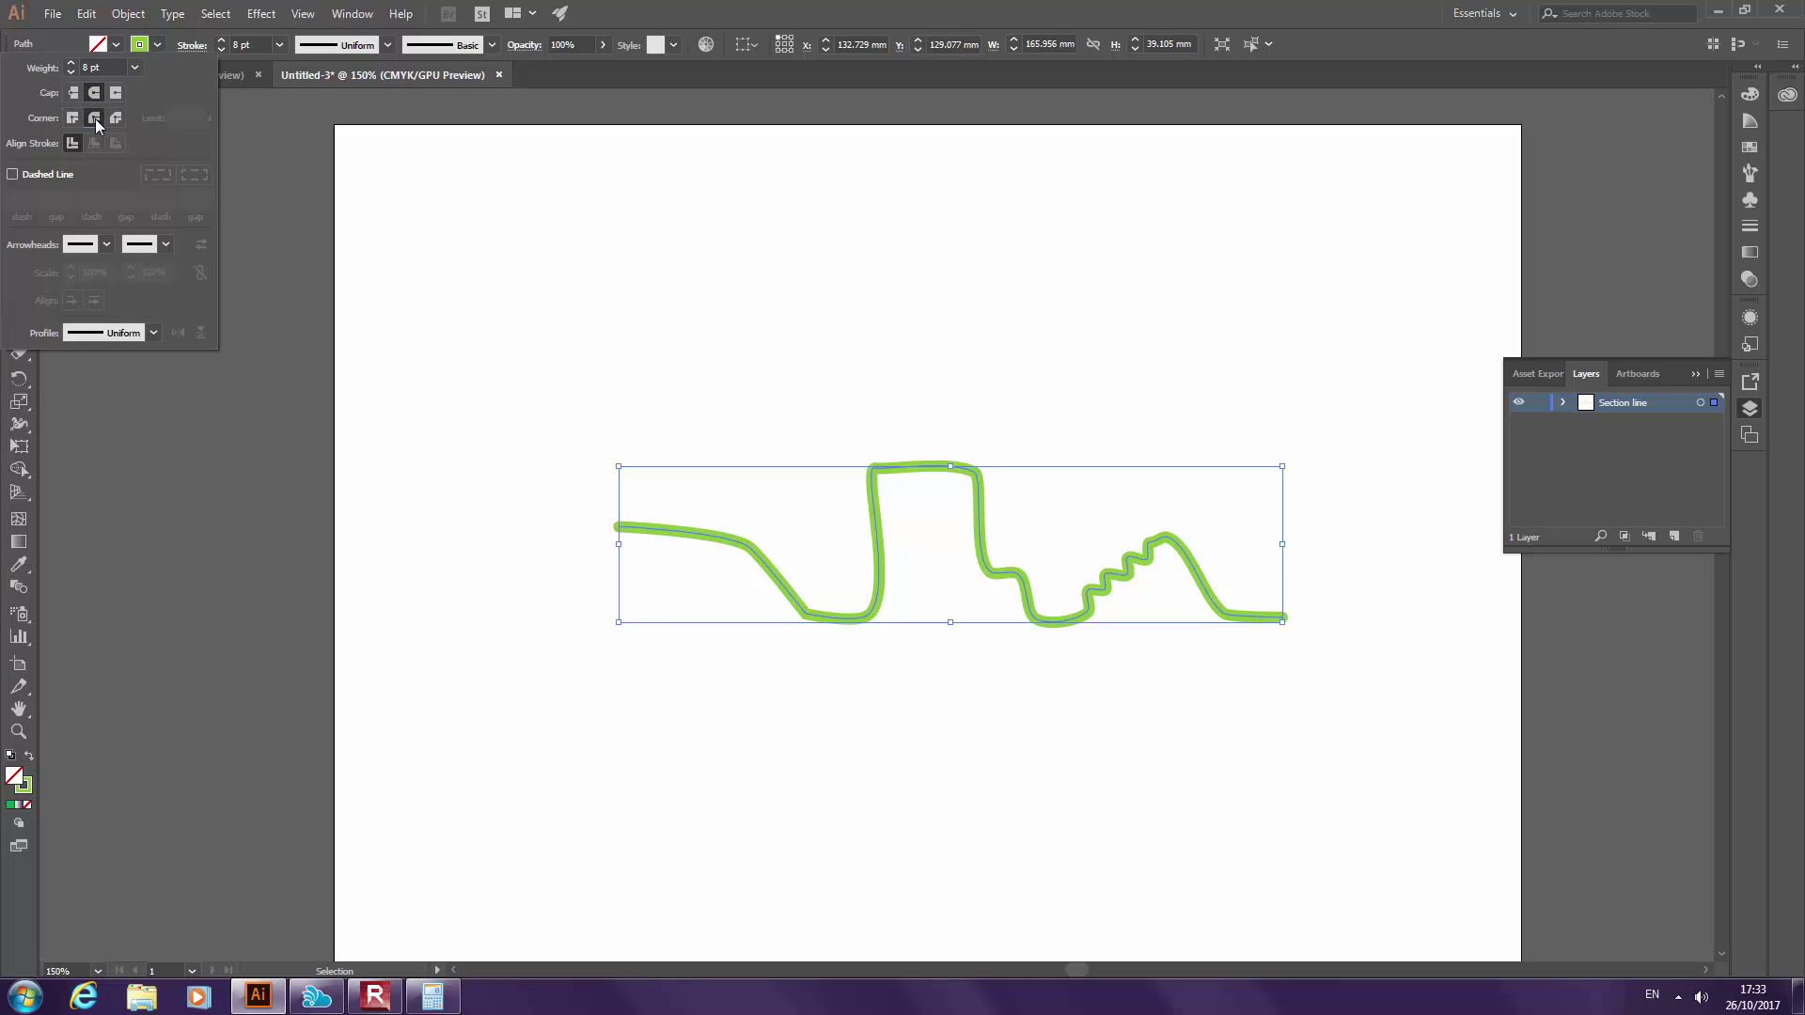
{"action": "scroll", "coordinate": [606, 540], "scroll_direction": "up", "scroll_amount": 3}
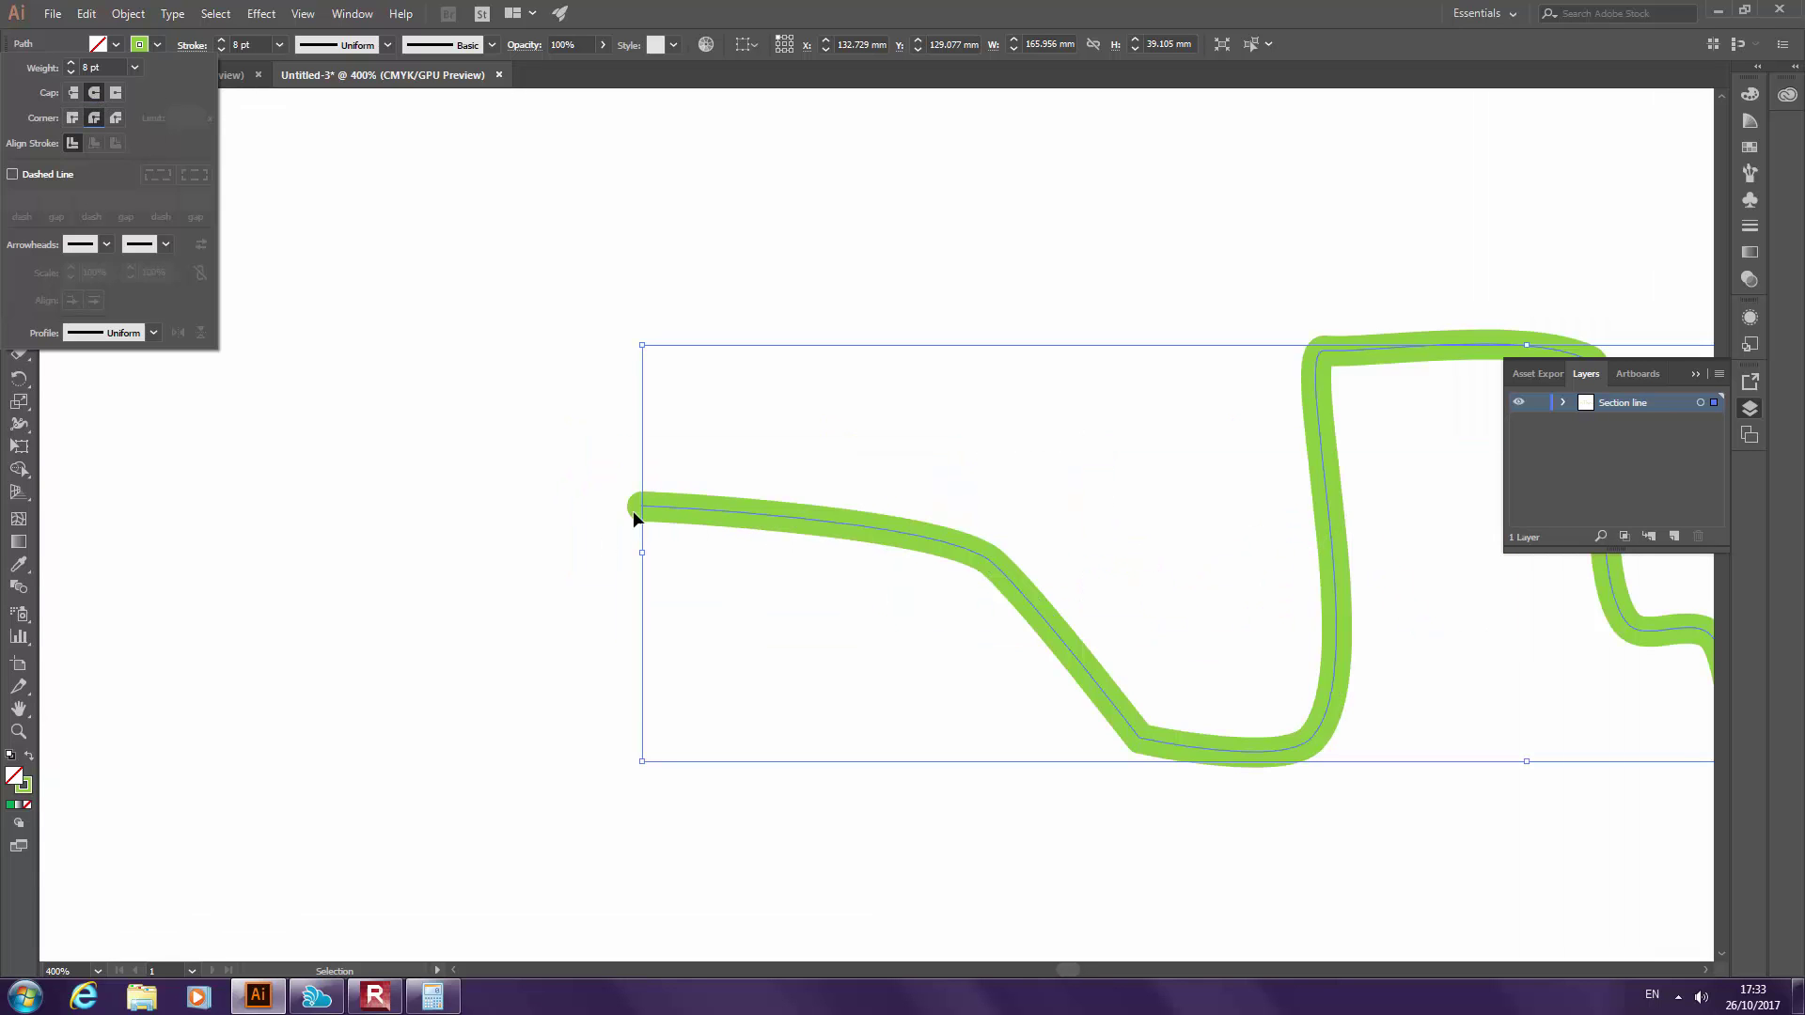
Reapply the round cap to the section line's stroke and reduce its weight to 4 pt
{"action": "left_click", "coordinate": [94, 94]}
{"action": "scroll", "coordinate": [575, 445], "scroll_direction": "down", "scroll_amount": 2}
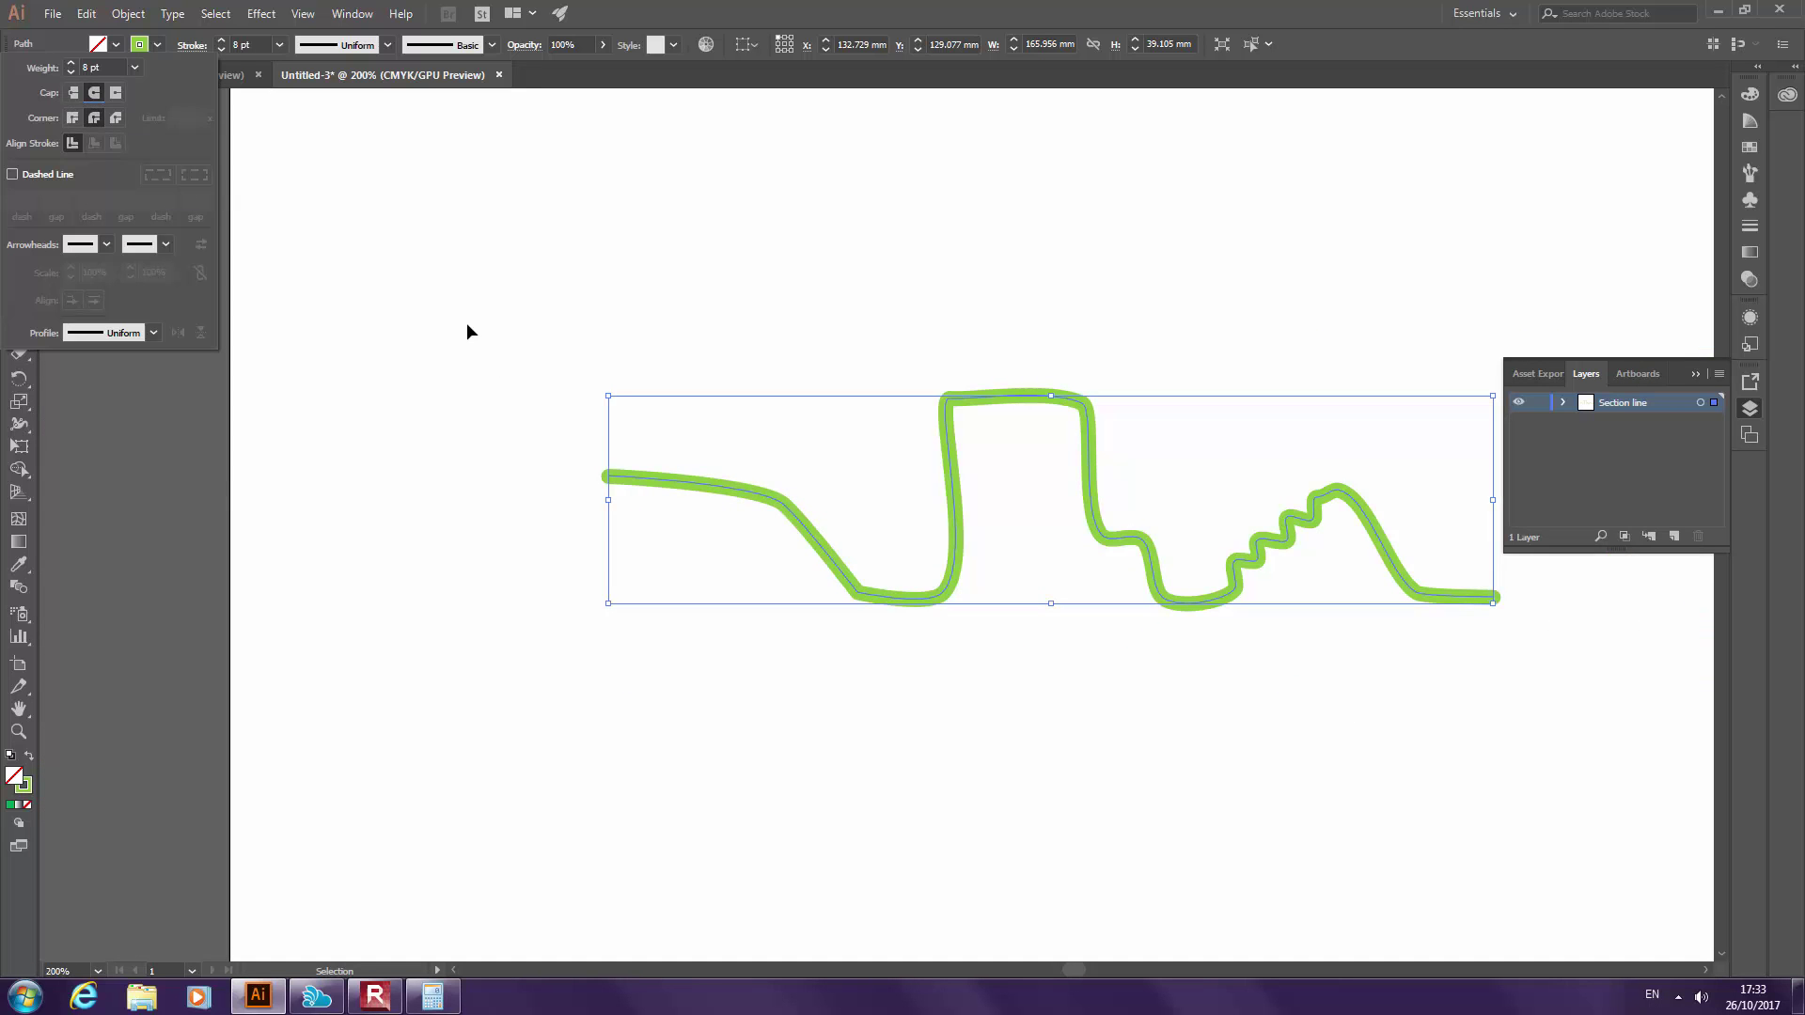
{"action": "scroll", "coordinate": [521, 393], "scroll_direction": "down", "scroll_amount": 2}
{"action": "left_click", "coordinate": [661, 322]}
{"action": "scroll", "coordinate": [664, 336], "scroll_direction": "up", "scroll_amount": 1}
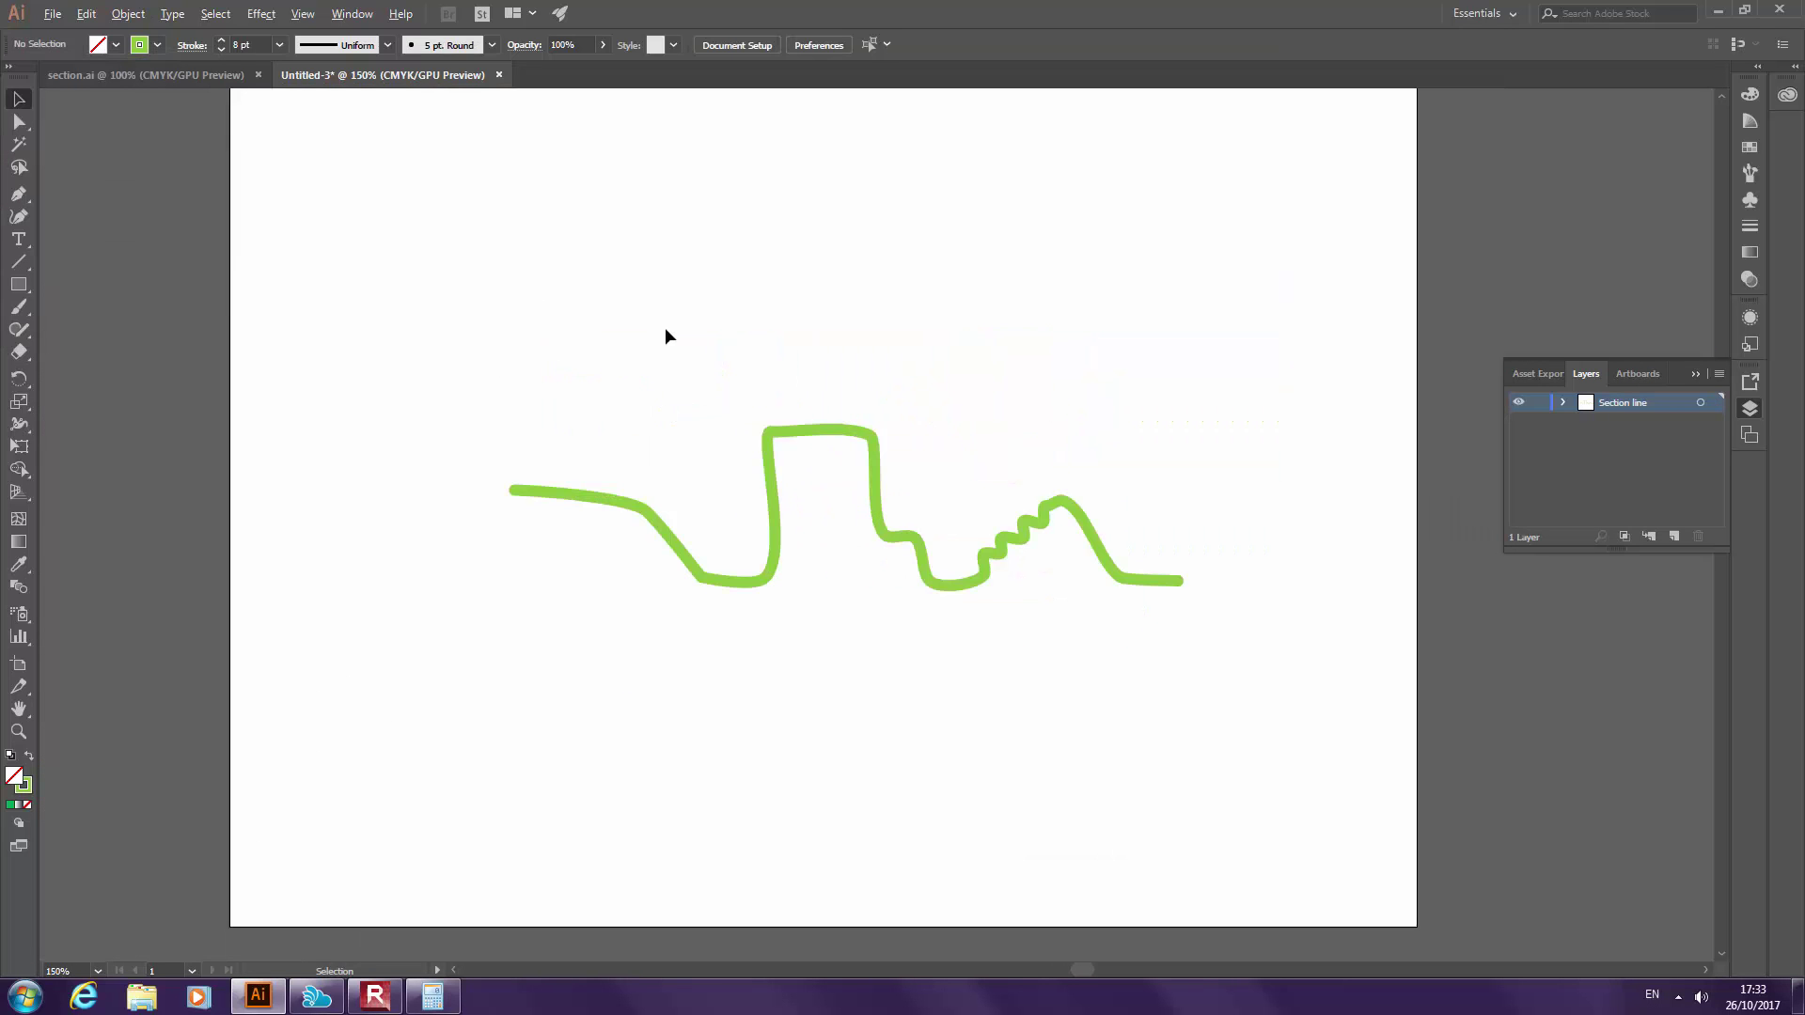
{"action": "left_click", "coordinate": [867, 428]}
{"action": "left_click", "coordinate": [220, 50]}
{"action": "left_click", "coordinate": [220, 50]}
{"action": "left_click", "coordinate": [220, 50]}
{"action": "left_click", "coordinate": [220, 50]}
{"action": "left_click", "coordinate": [486, 282]}
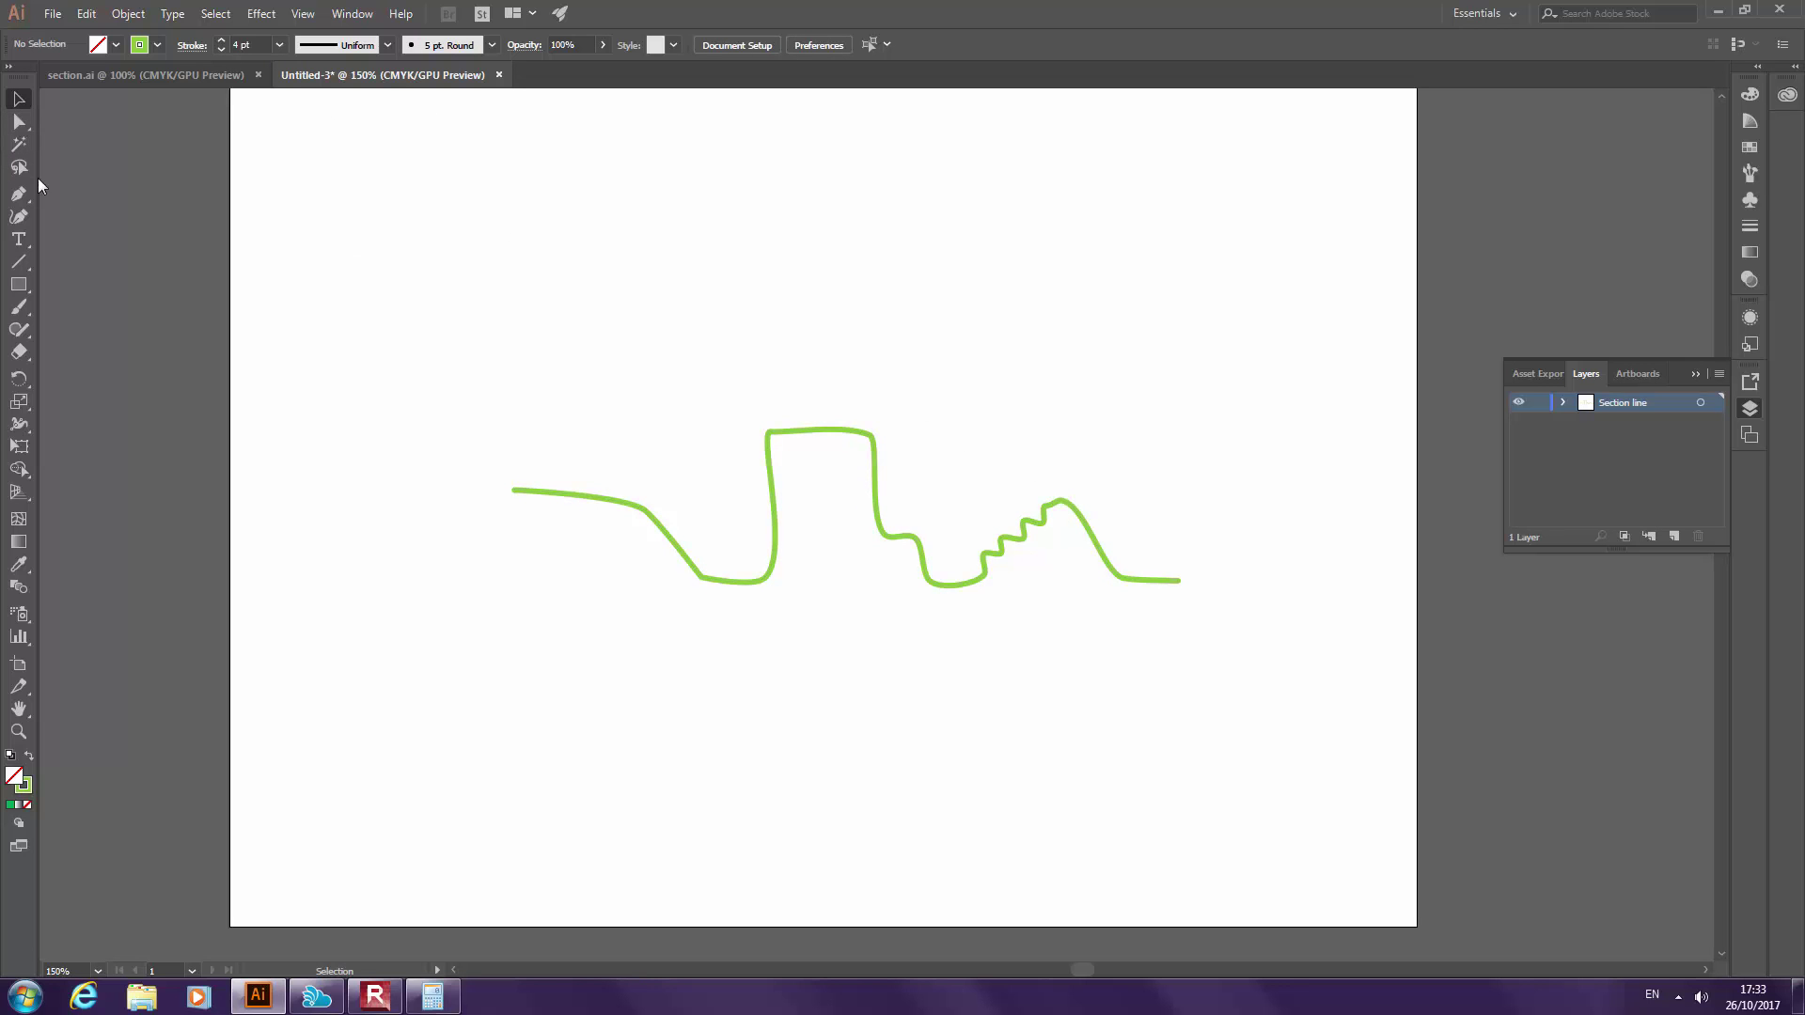
Reshape the hump after the stairs into a broader, steeper curve and raise its upper-left anchor slightly with the Direct Selection tool
{"action": "left_click", "coordinate": [19, 124]}
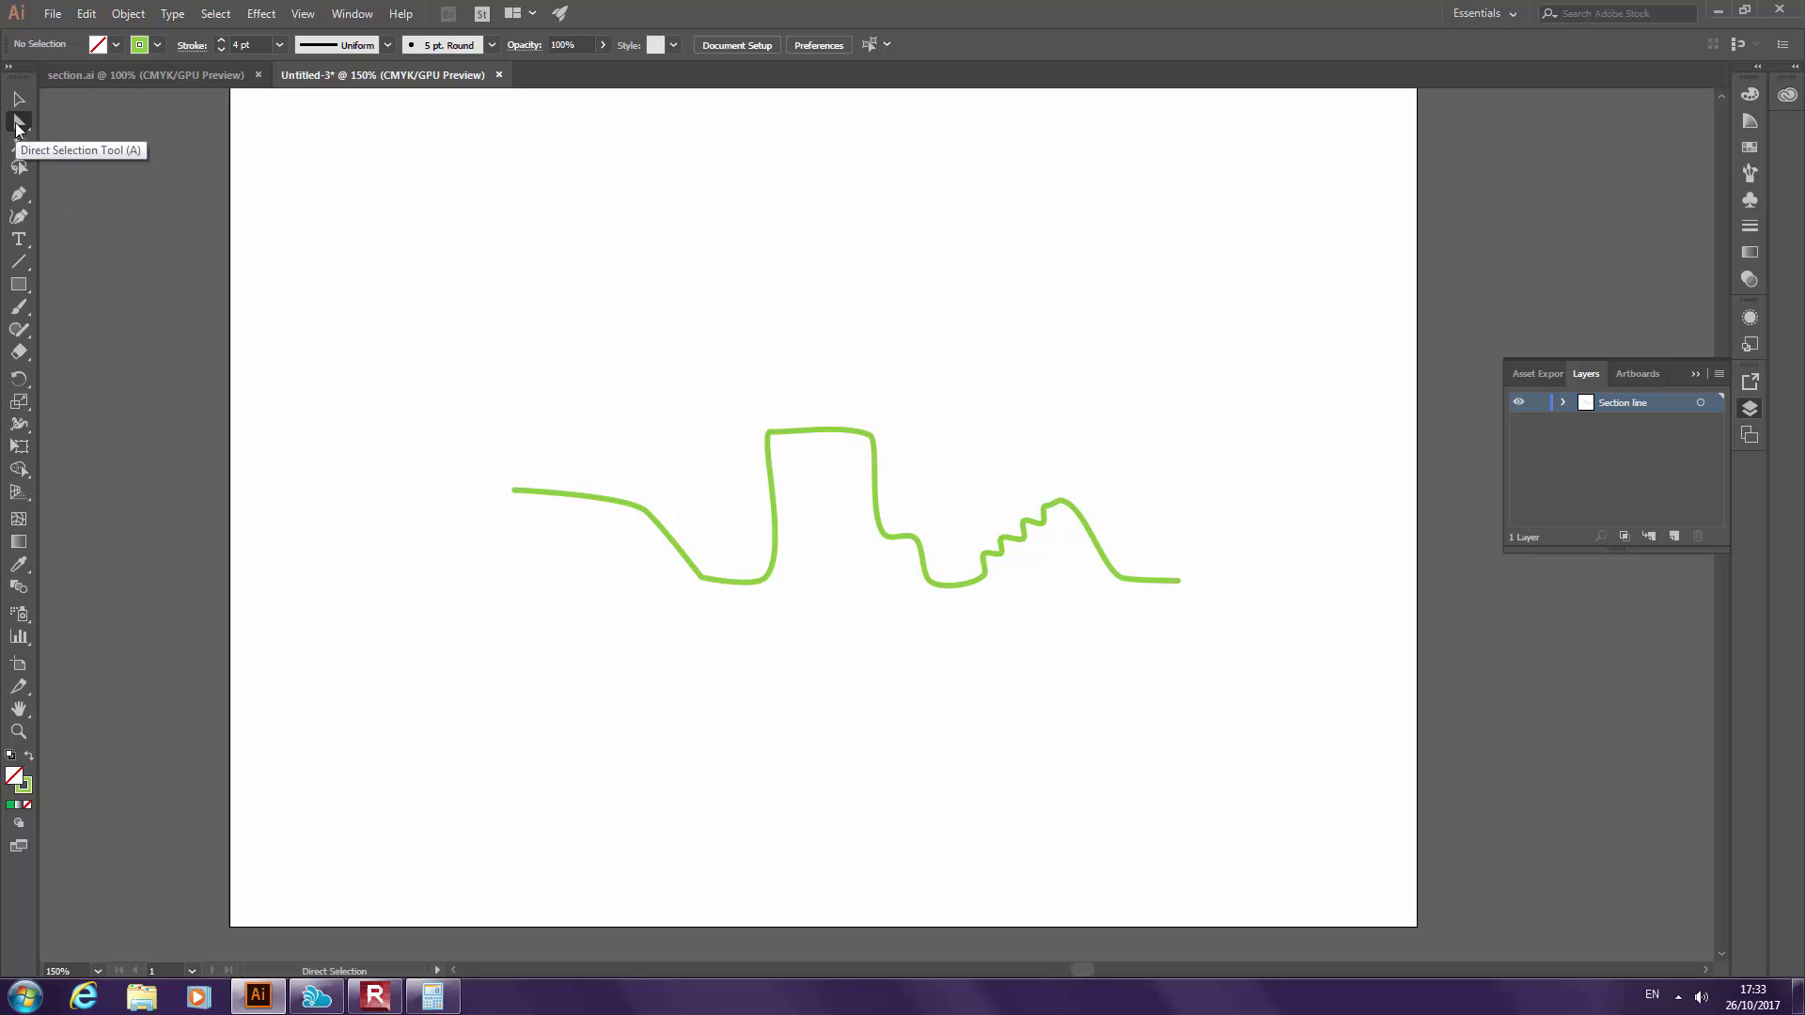
{"action": "left_click", "coordinate": [1050, 509]}
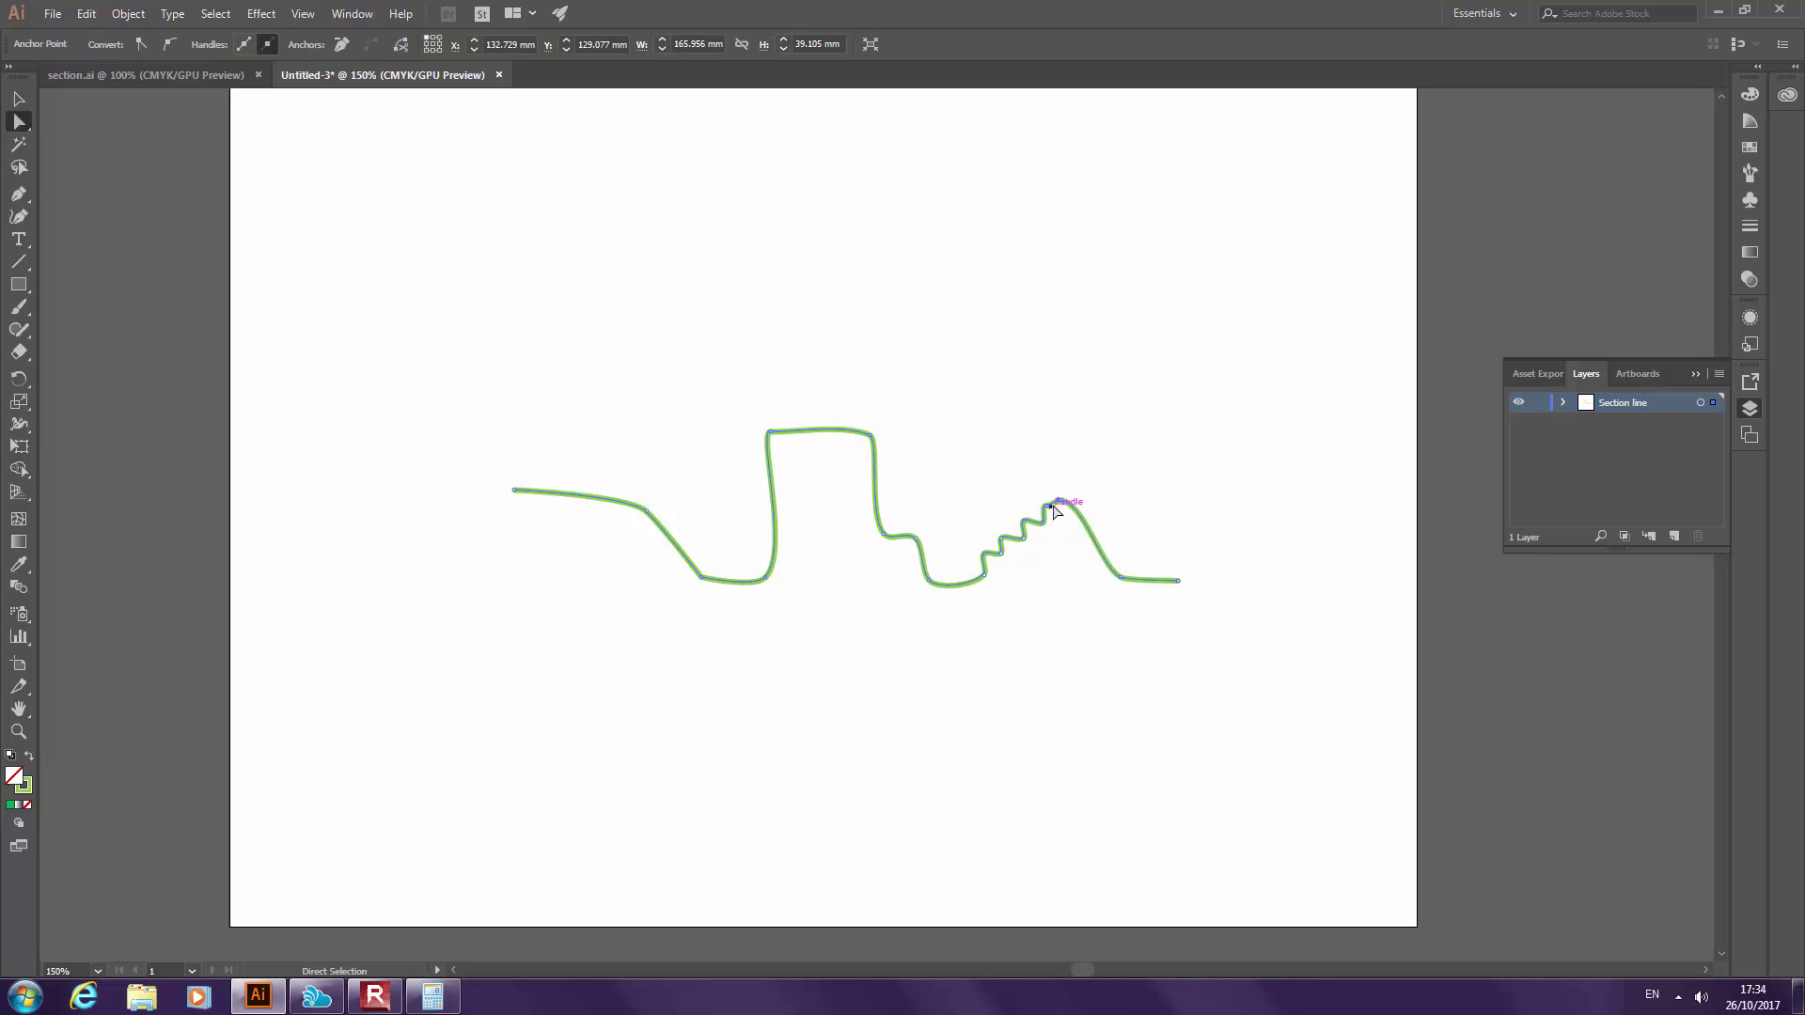
{"action": "left_click", "coordinate": [1057, 506]}
{"action": "left_click", "coordinate": [1042, 442]}
{"action": "left_click", "coordinate": [1061, 500]}
{"action": "left_click_drag", "start_coordinate": [1084, 509], "coordinate": [1142, 485]}
{"action": "left_click", "coordinate": [1154, 483]}
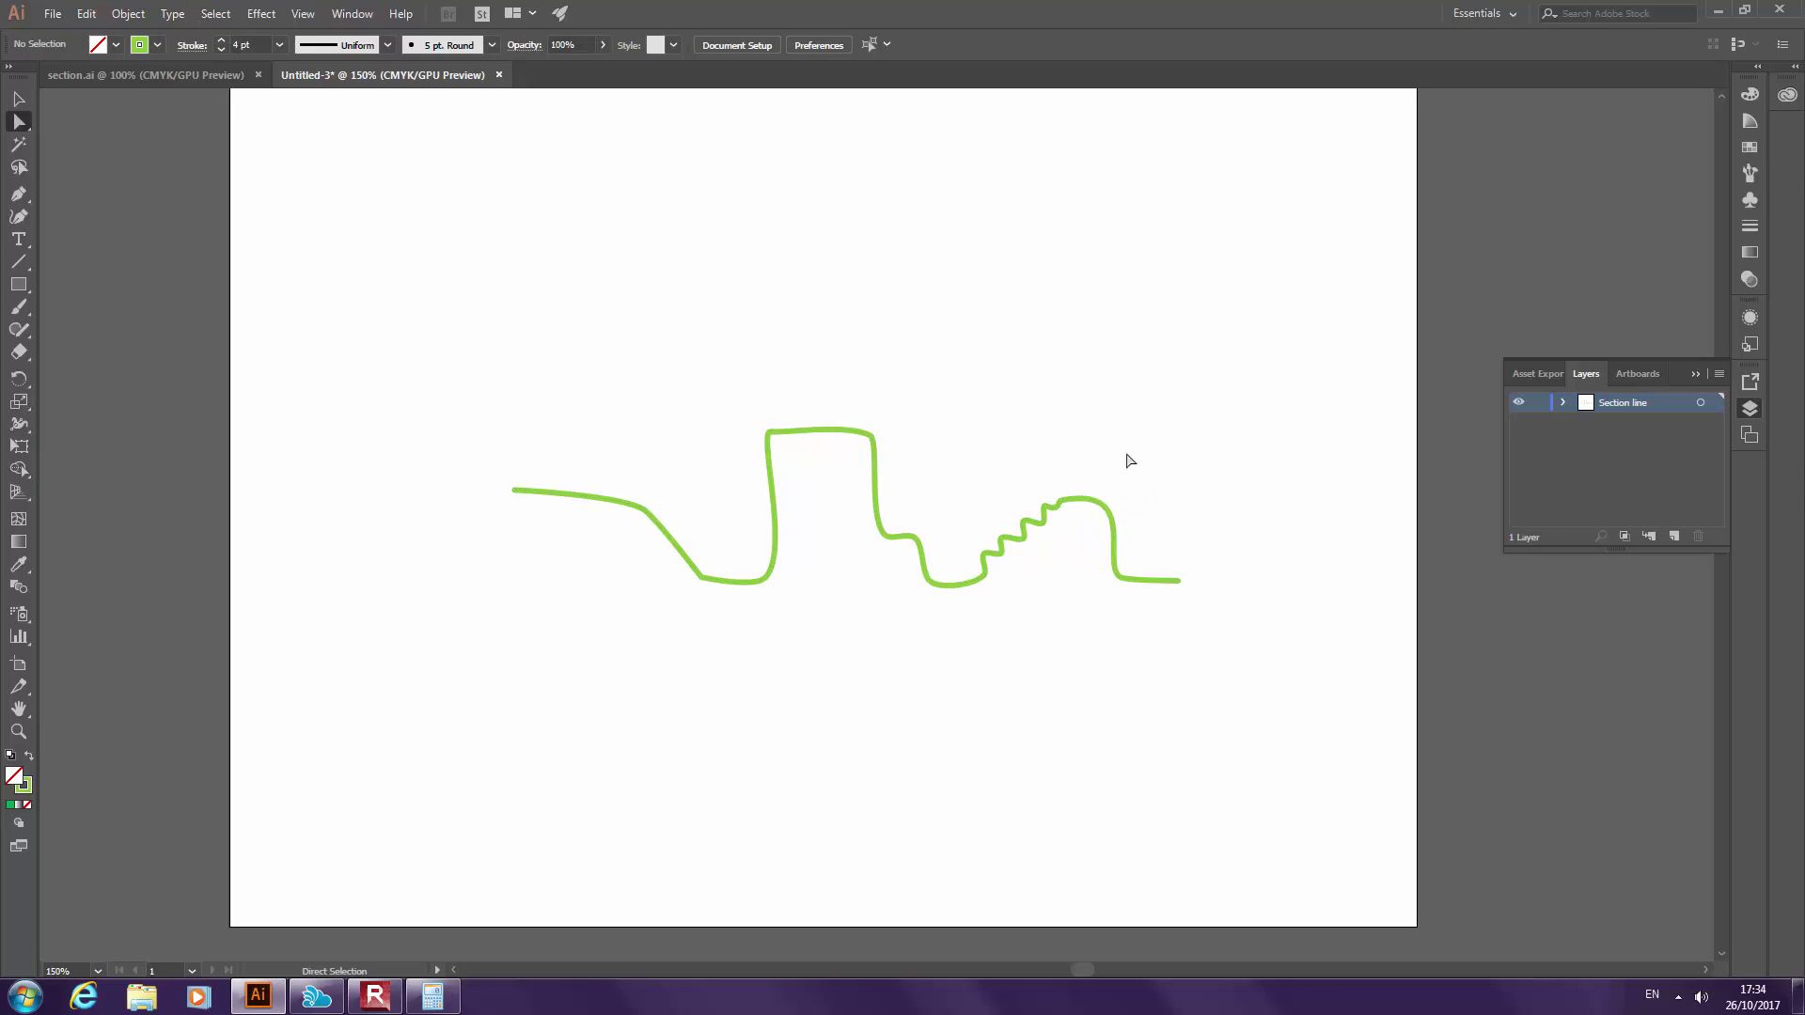
{"action": "left_click_drag", "start_coordinate": [1062, 507], "coordinate": [1059, 490]}
{"action": "left_click", "coordinate": [1112, 435]}
Duplicate the Section line layer as a locked copy and rename the original layer beneath it "fine lines"
{"action": "key", "text": "v"}
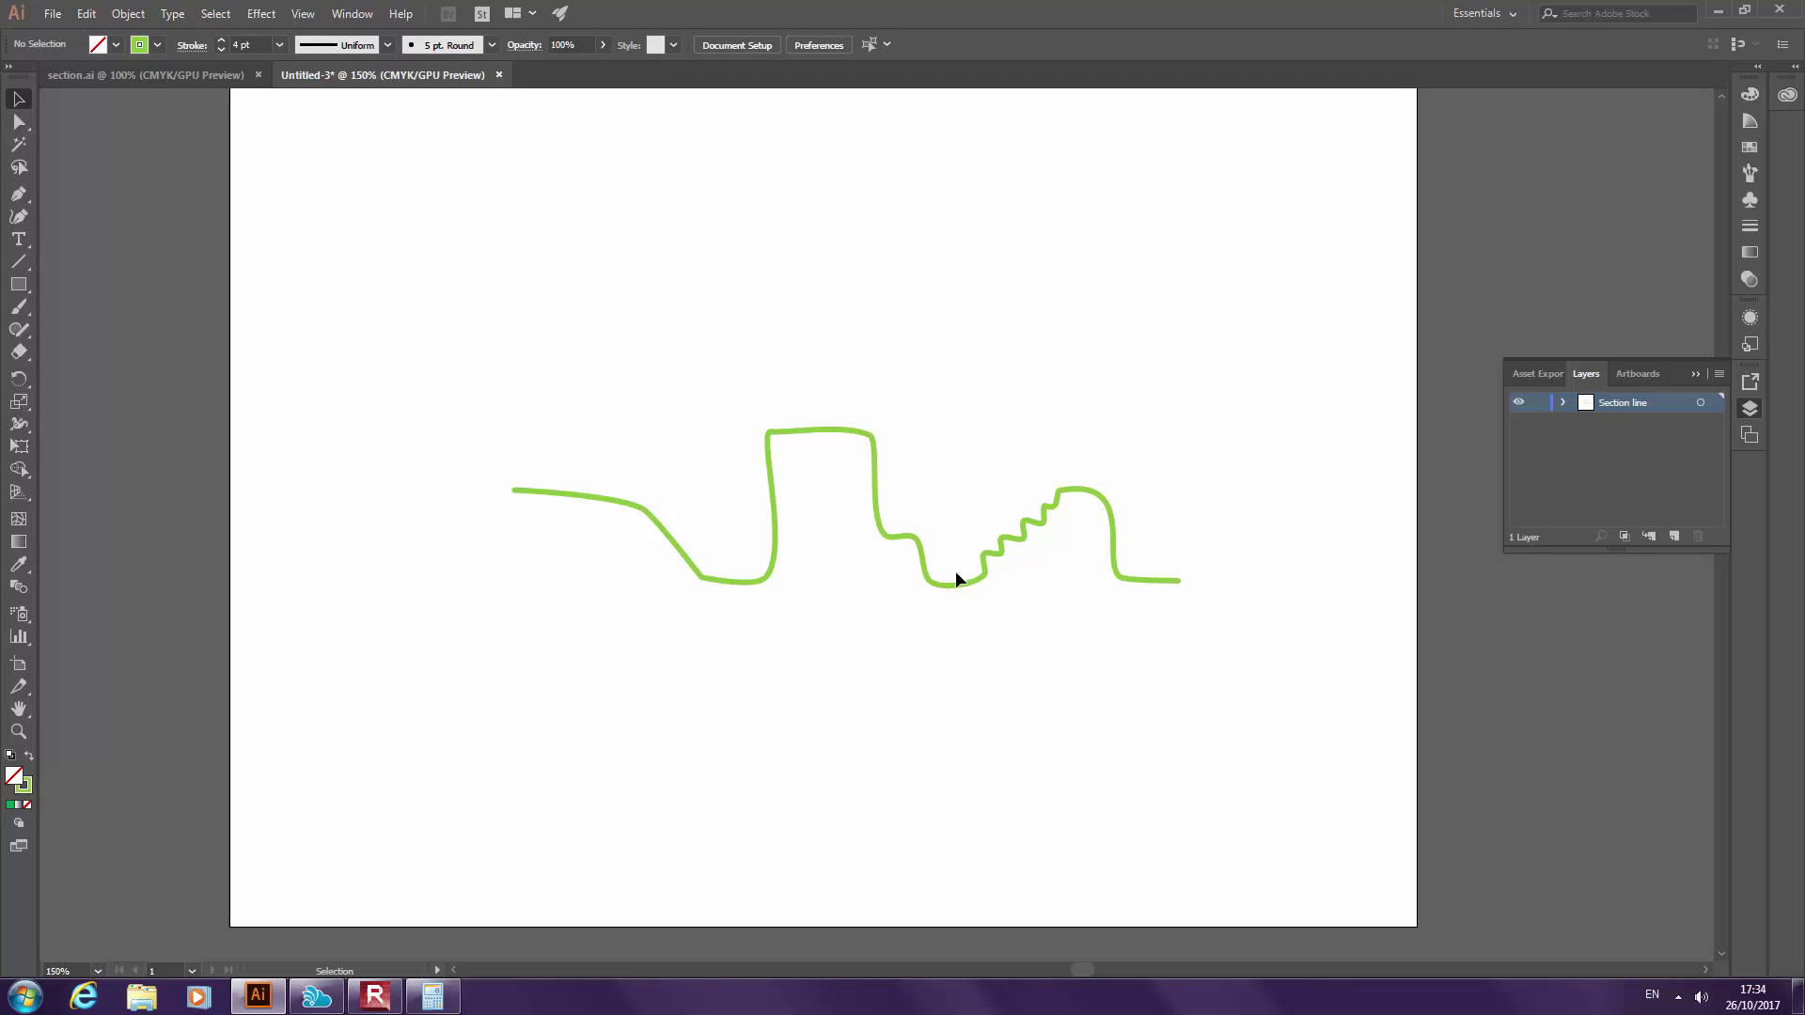
{"action": "left_click", "coordinate": [874, 488]}
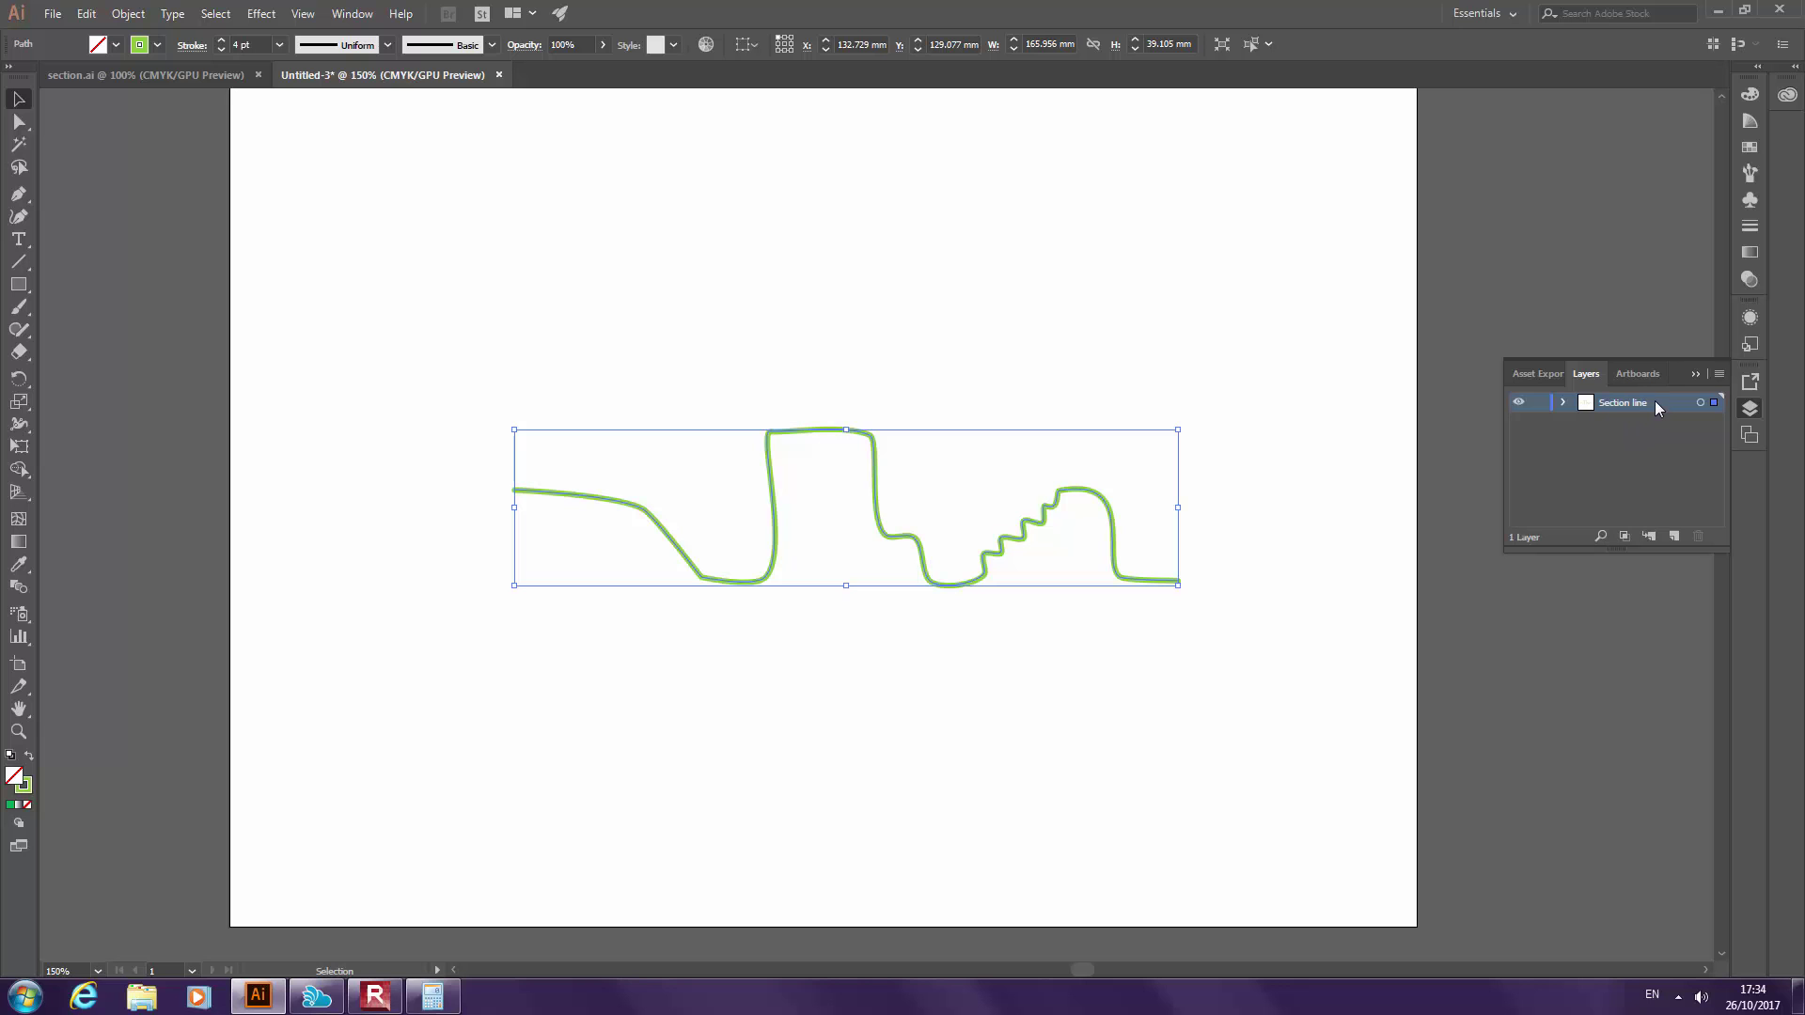
{"action": "left_click_drag", "start_coordinate": [1655, 403], "coordinate": [1675, 537]}
{"action": "double_click", "coordinate": [1624, 422]}
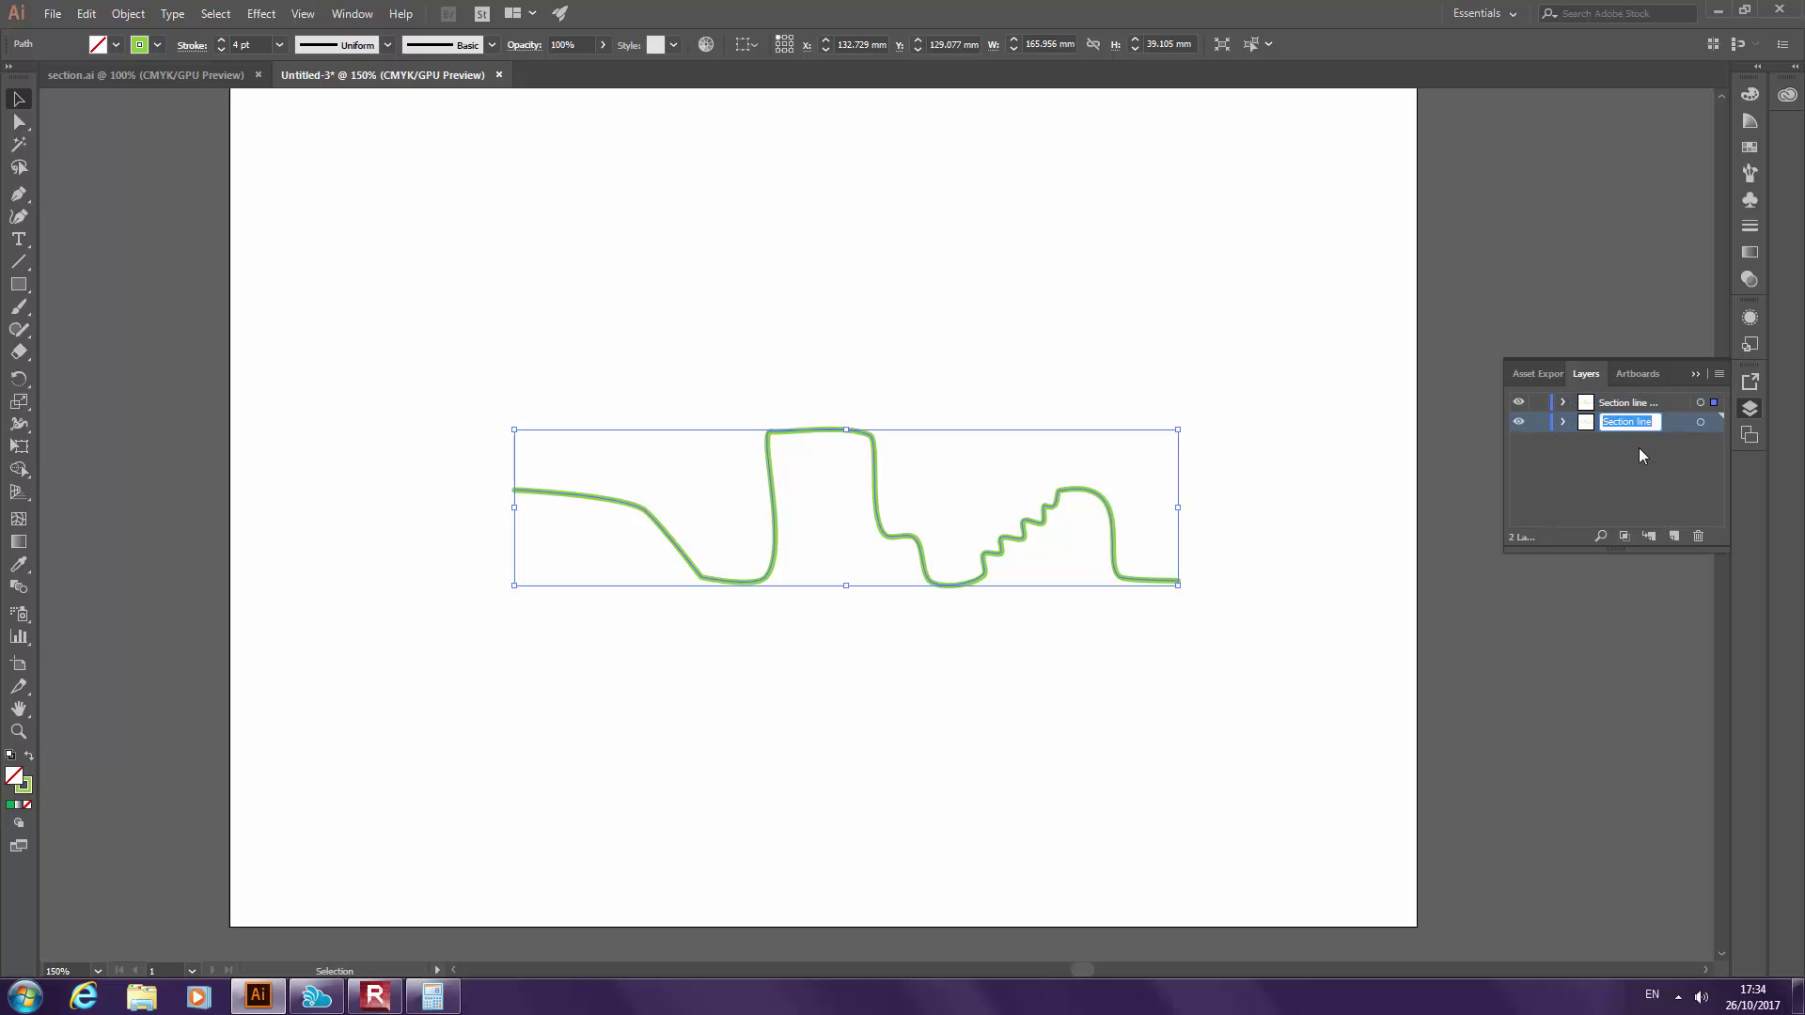
{"action": "type", "text": "fine lines"}
{"action": "key", "text": "Return"}
{"action": "left_click", "coordinate": [1539, 403]}
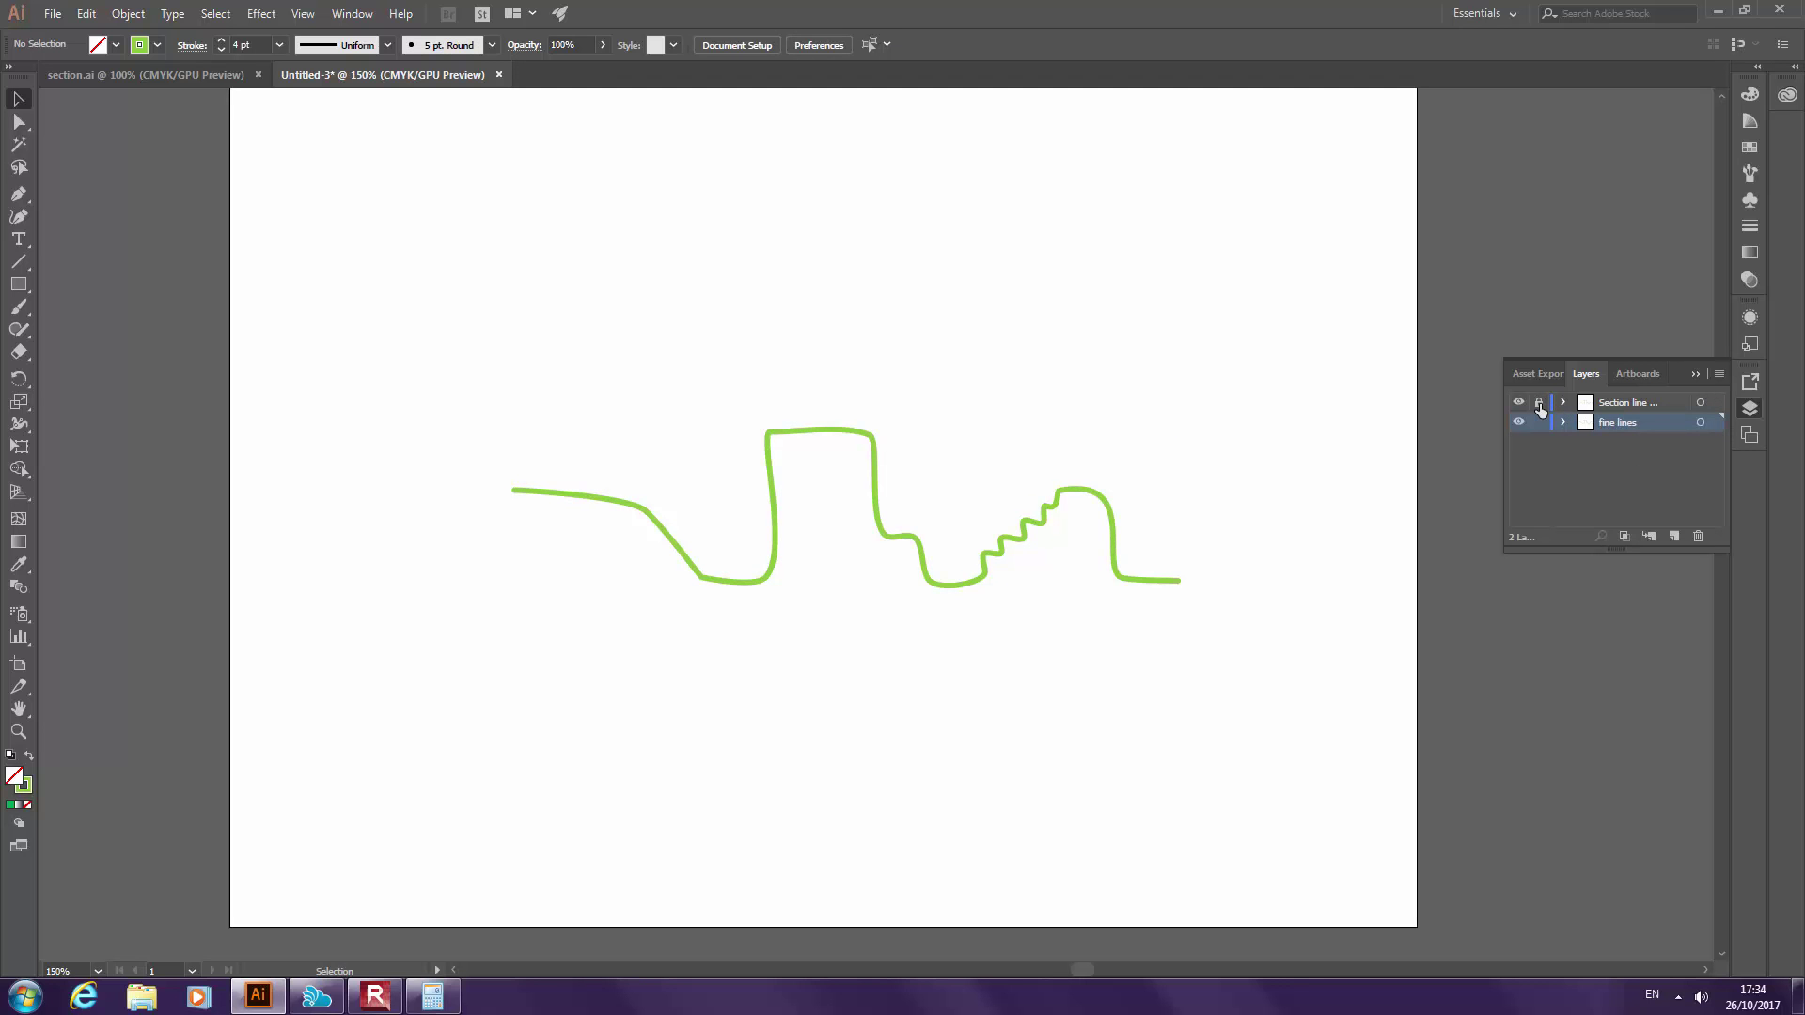
{"action": "left_click_drag", "start_coordinate": [1087, 511], "coordinate": [1074, 465]}
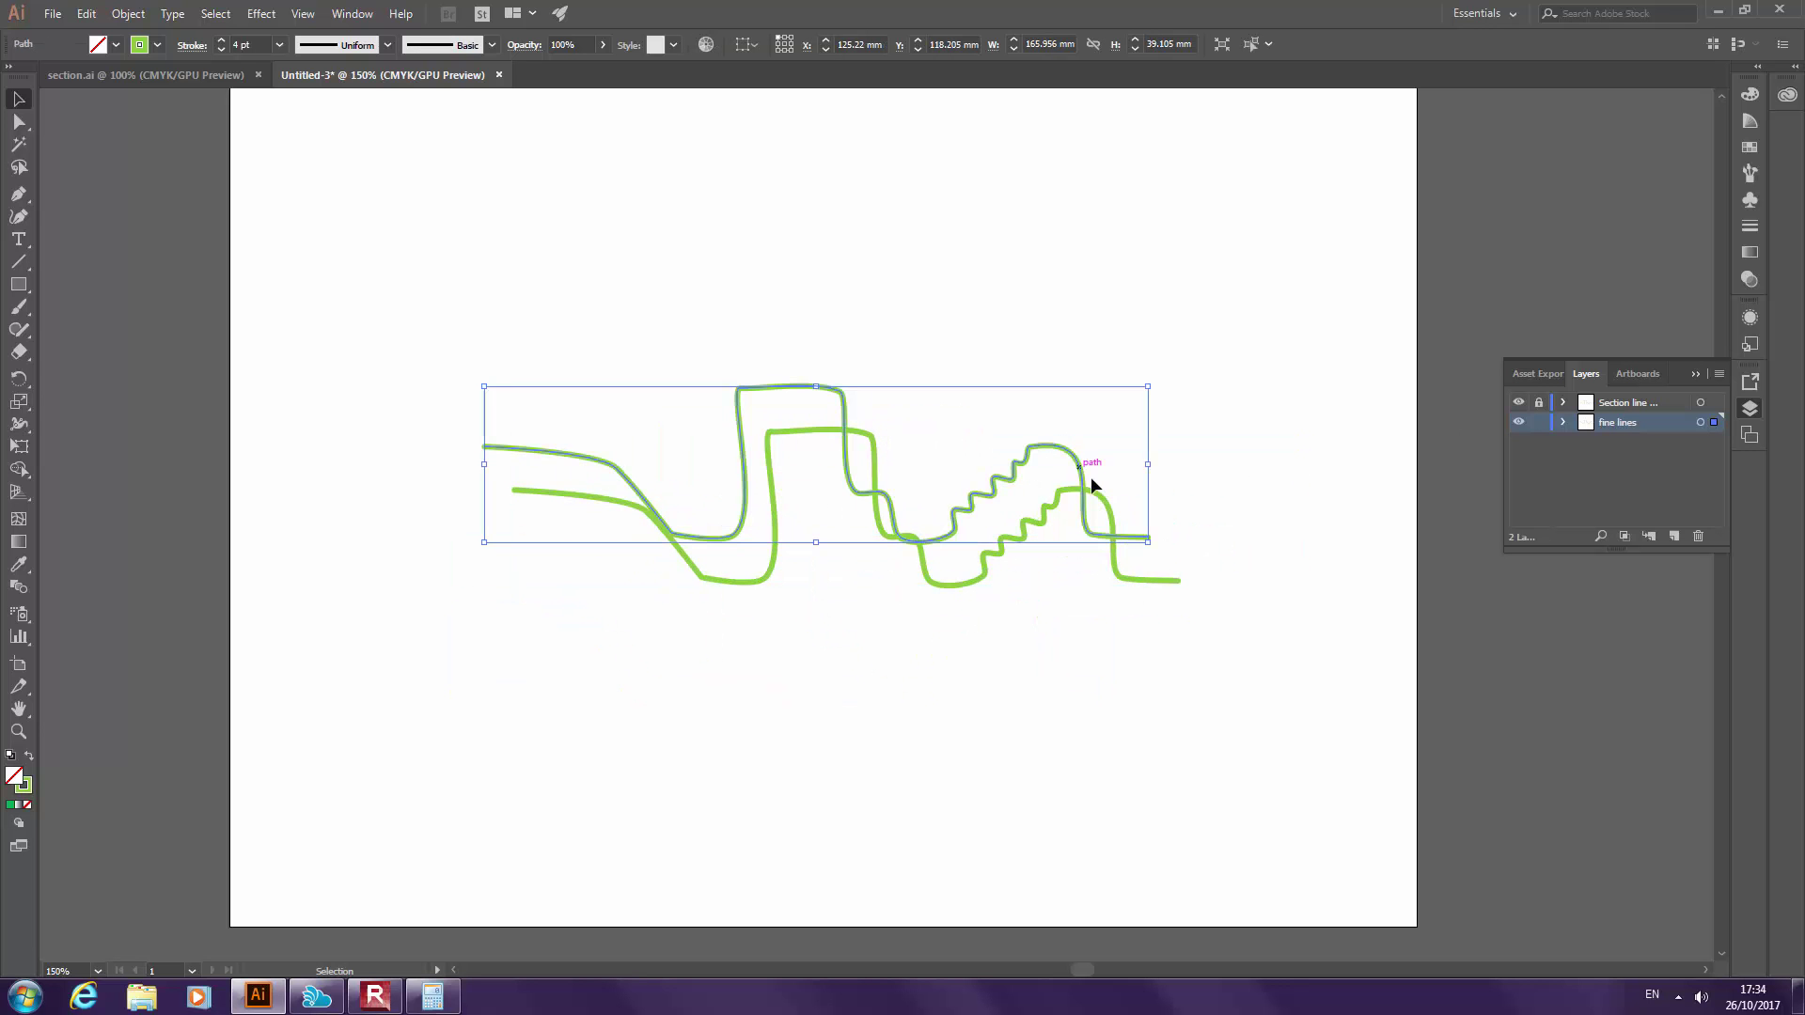
{"action": "left_click", "coordinate": [996, 569]}
{"action": "key", "text": "ctrl+z"}
{"action": "key", "text": "ctrl+z"}
{"action": "key", "text": "ctrl+z"}
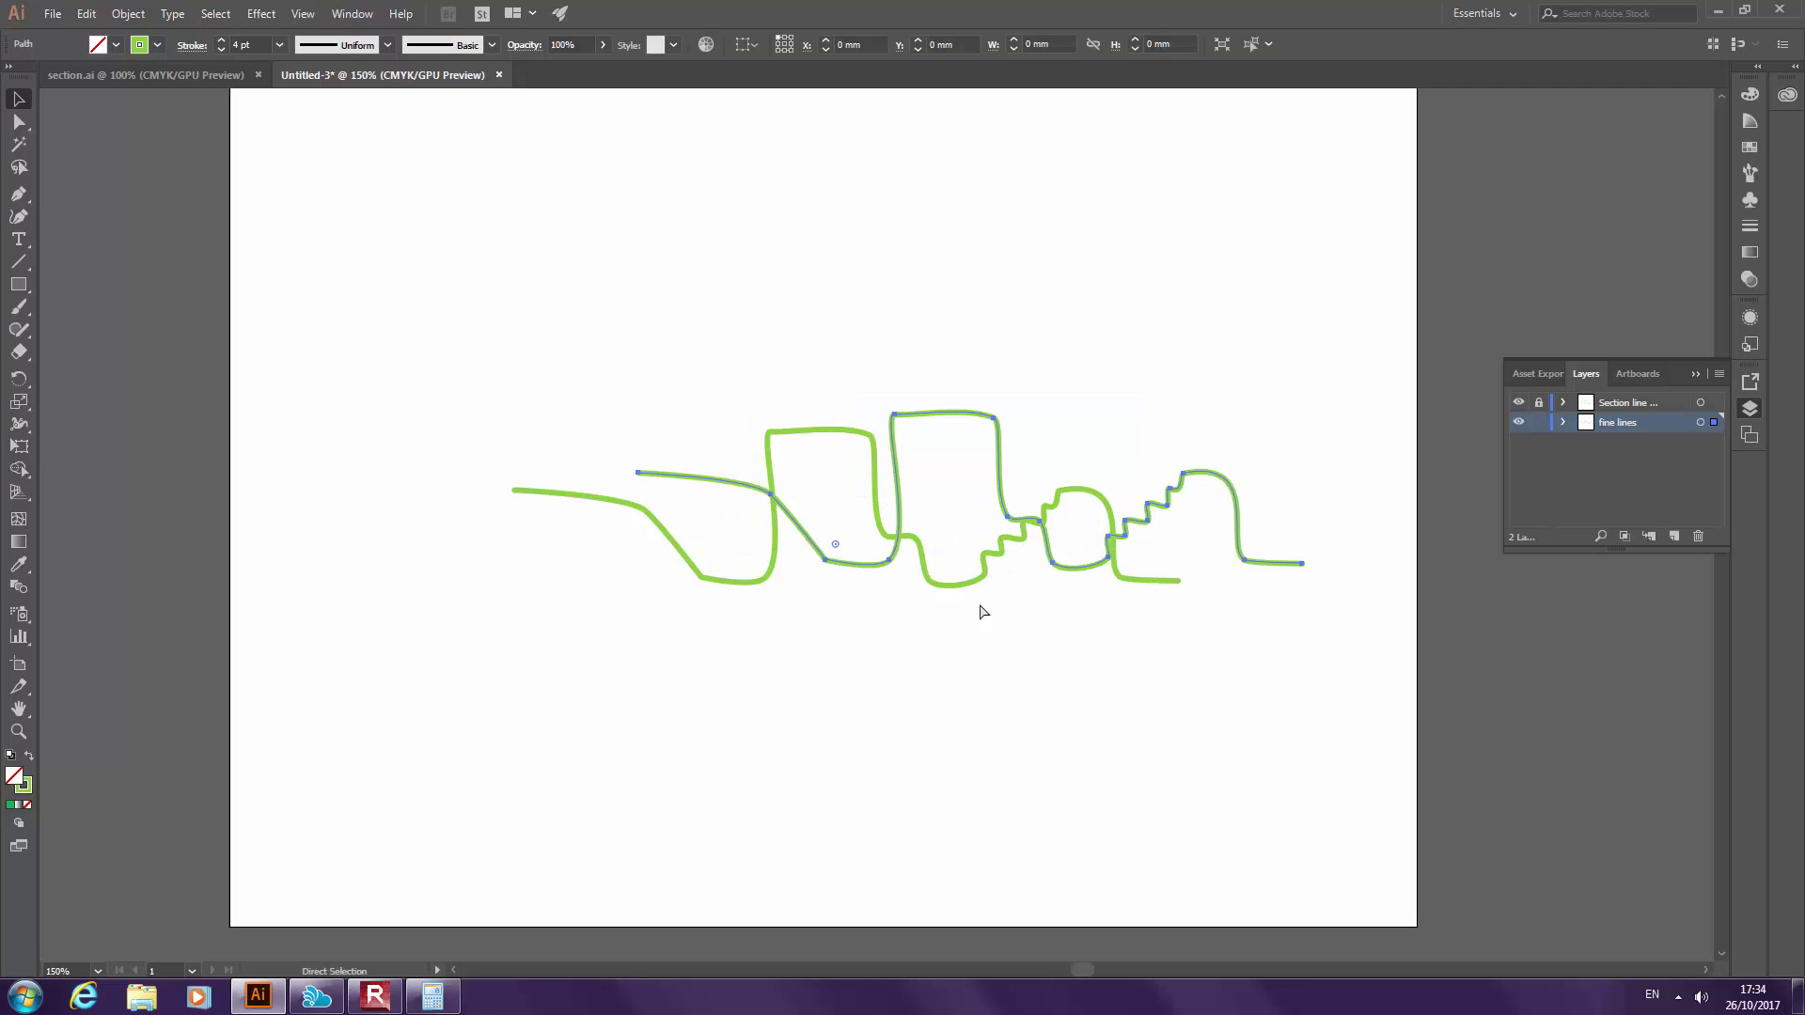
Offset the fine lines path slightly up and left of the section line and give it a 0.5 pt light grey stroke
{"action": "mouse_move", "coordinate": [1012, 539]}
{"action": "left_mouse_down"}
{"action": "mouse_move", "coordinate": [990, 536]}
{"action": "mouse_move", "coordinate": [996, 512]}
{"action": "left_mouse_up"}
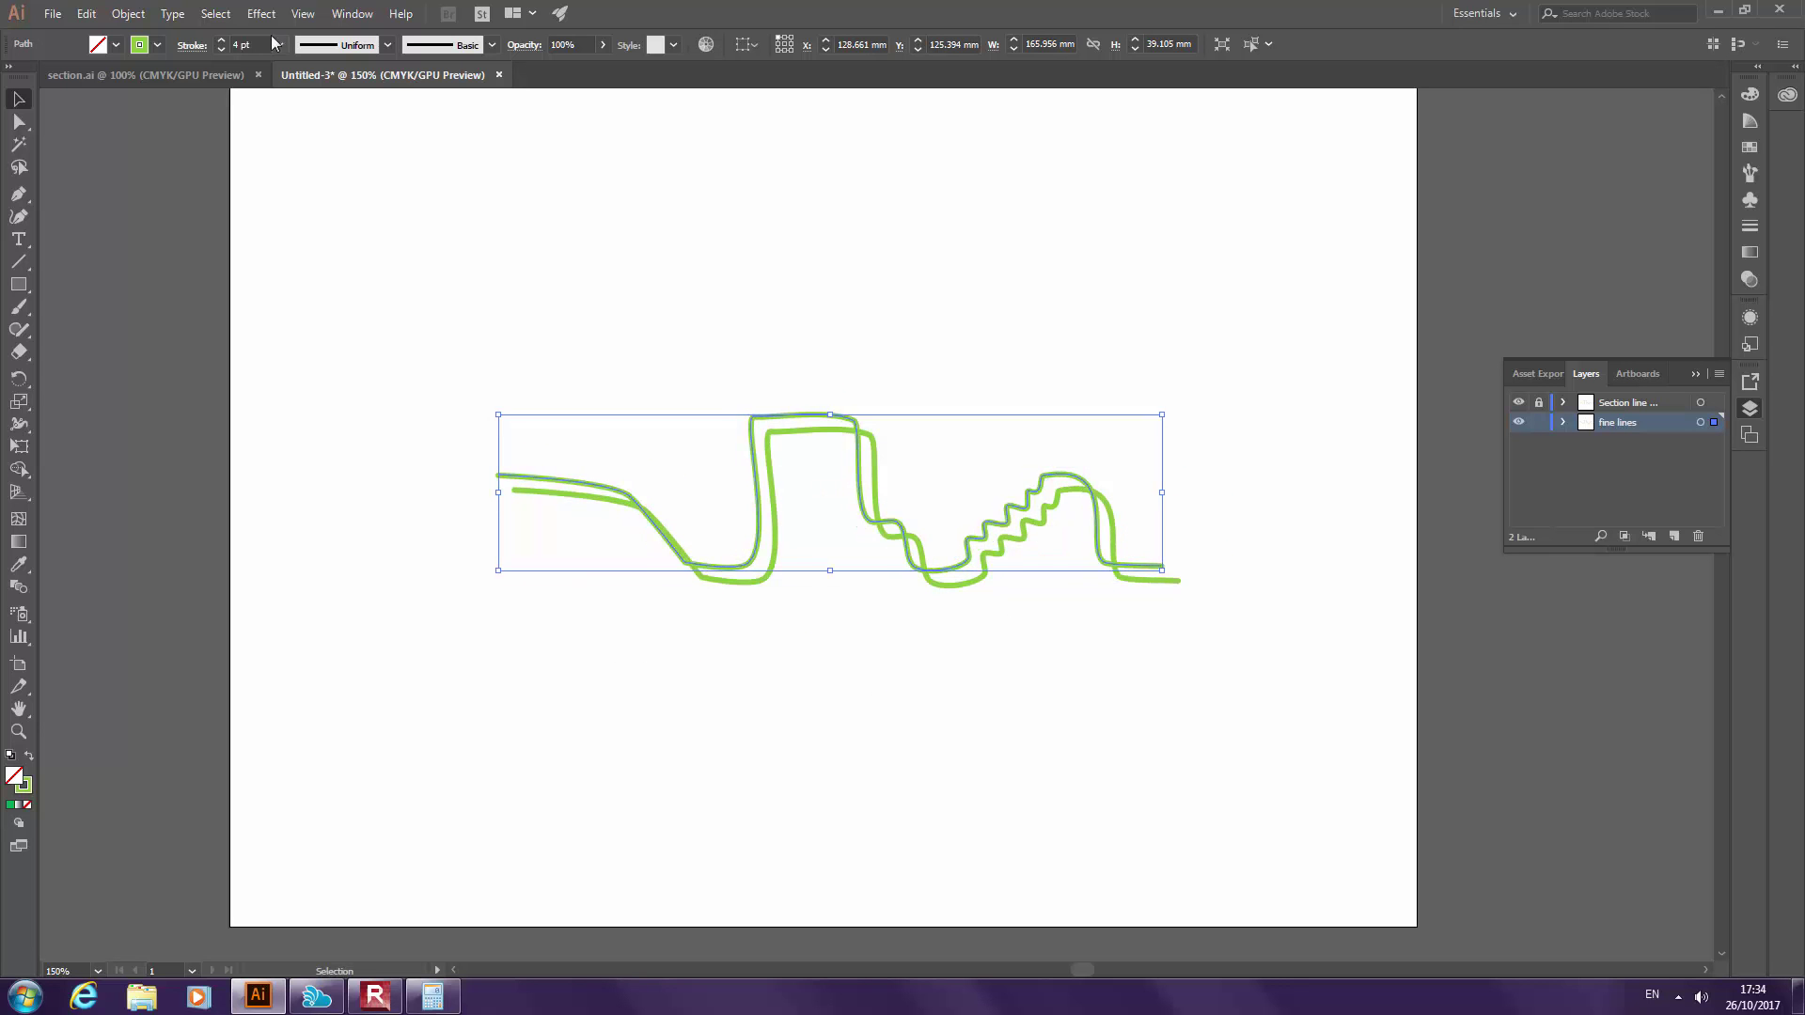
{"action": "left_click", "coordinate": [221, 49]}
{"action": "left_click", "coordinate": [221, 49]}
{"action": "left_click", "coordinate": [221, 49]}
{"action": "left_click", "coordinate": [221, 49]}
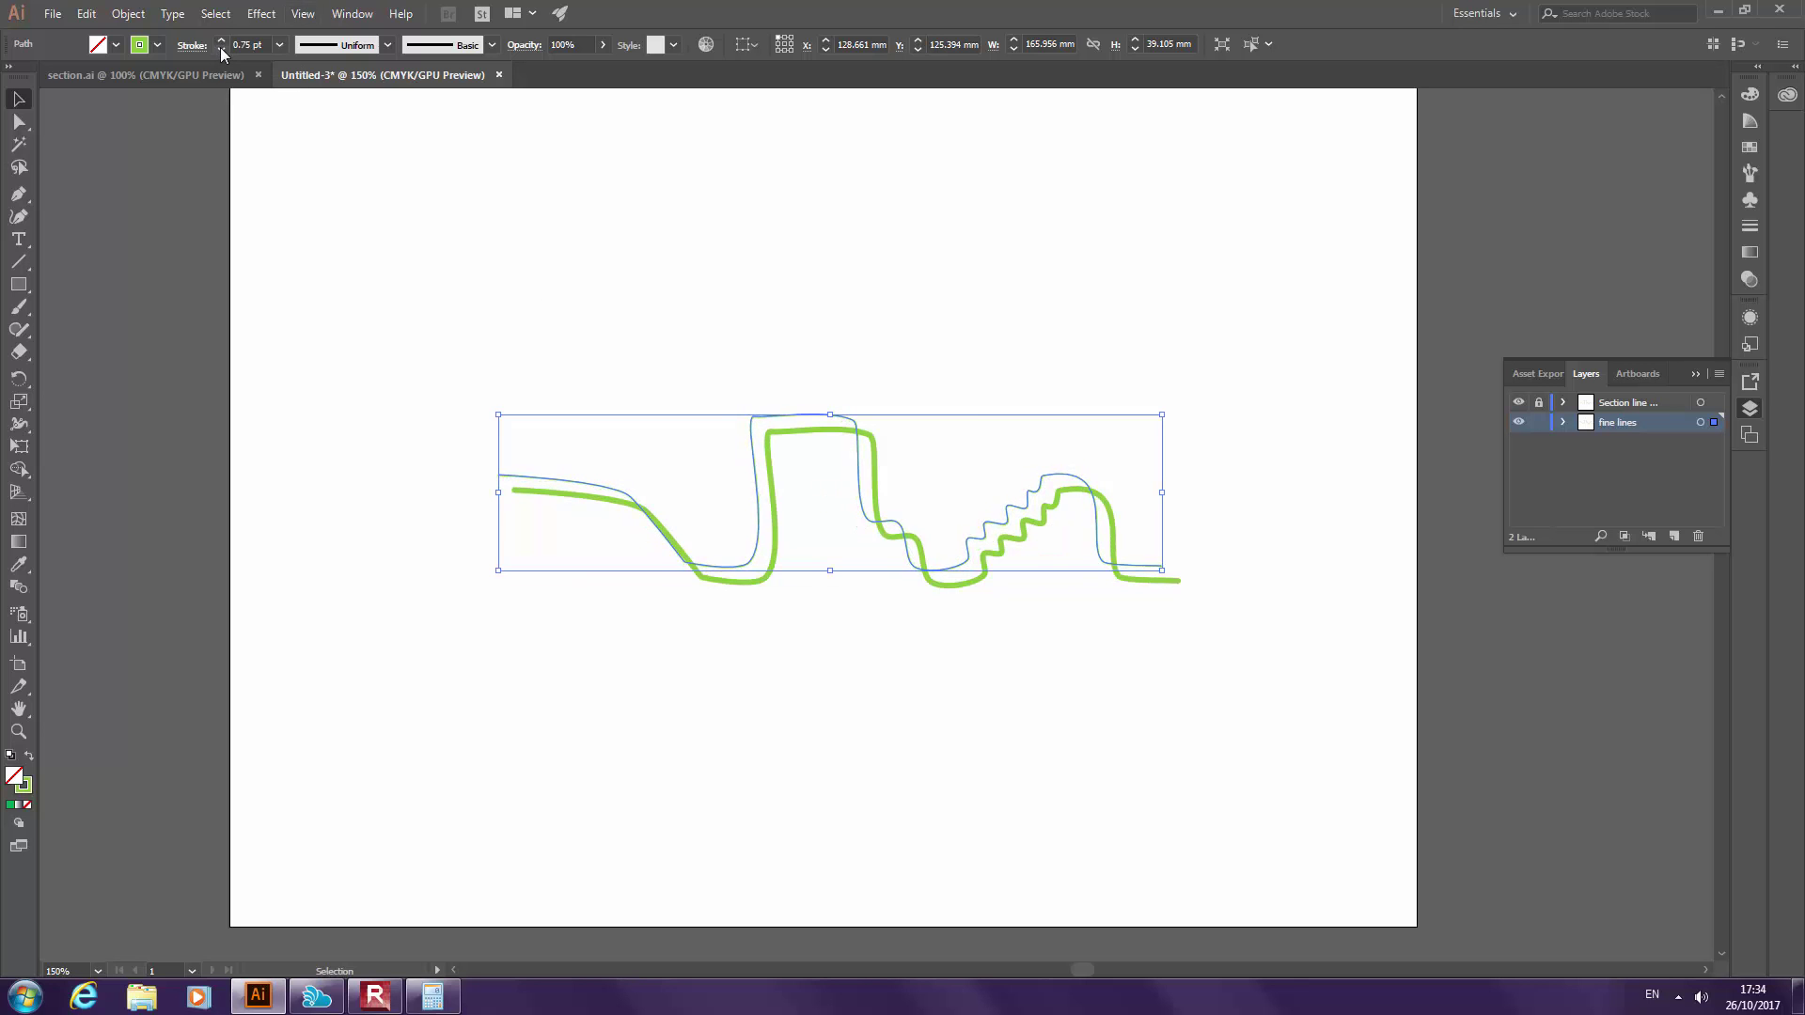
{"action": "left_click", "coordinate": [139, 44]}
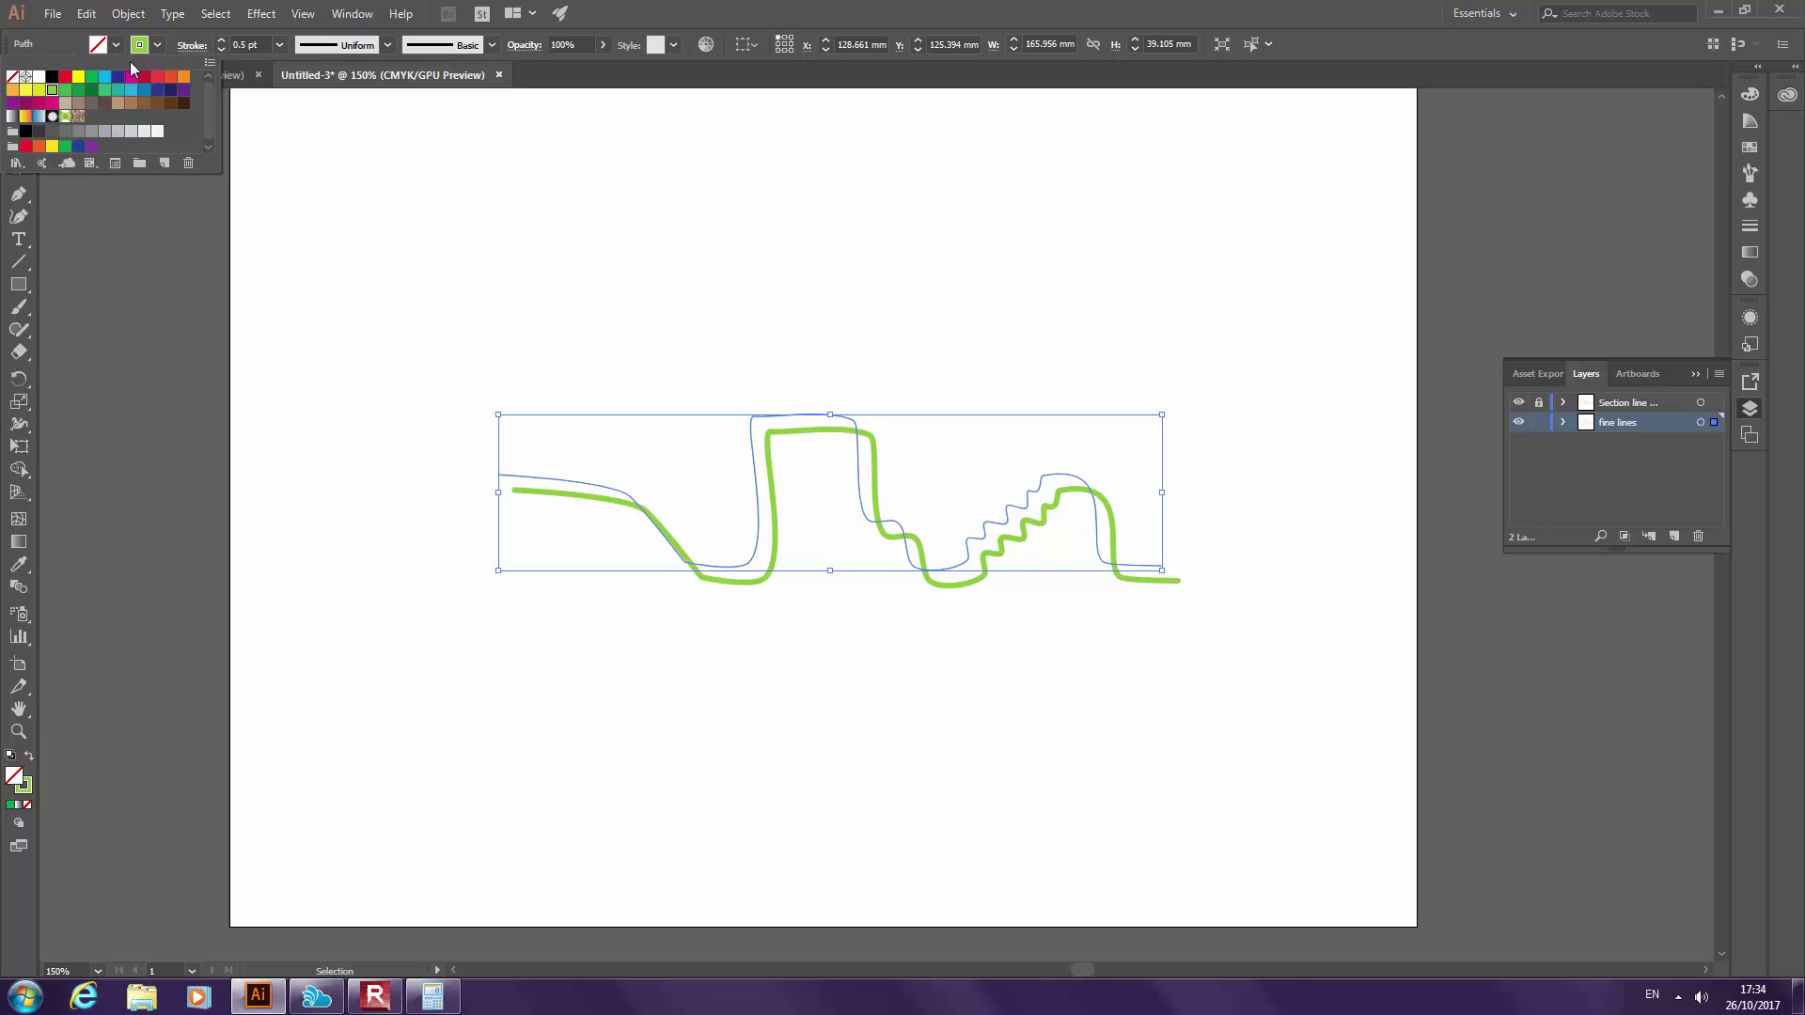
{"action": "left_click", "coordinate": [113, 136]}
{"action": "left_click", "coordinate": [517, 261]}
{"action": "left_click", "coordinate": [964, 402]}
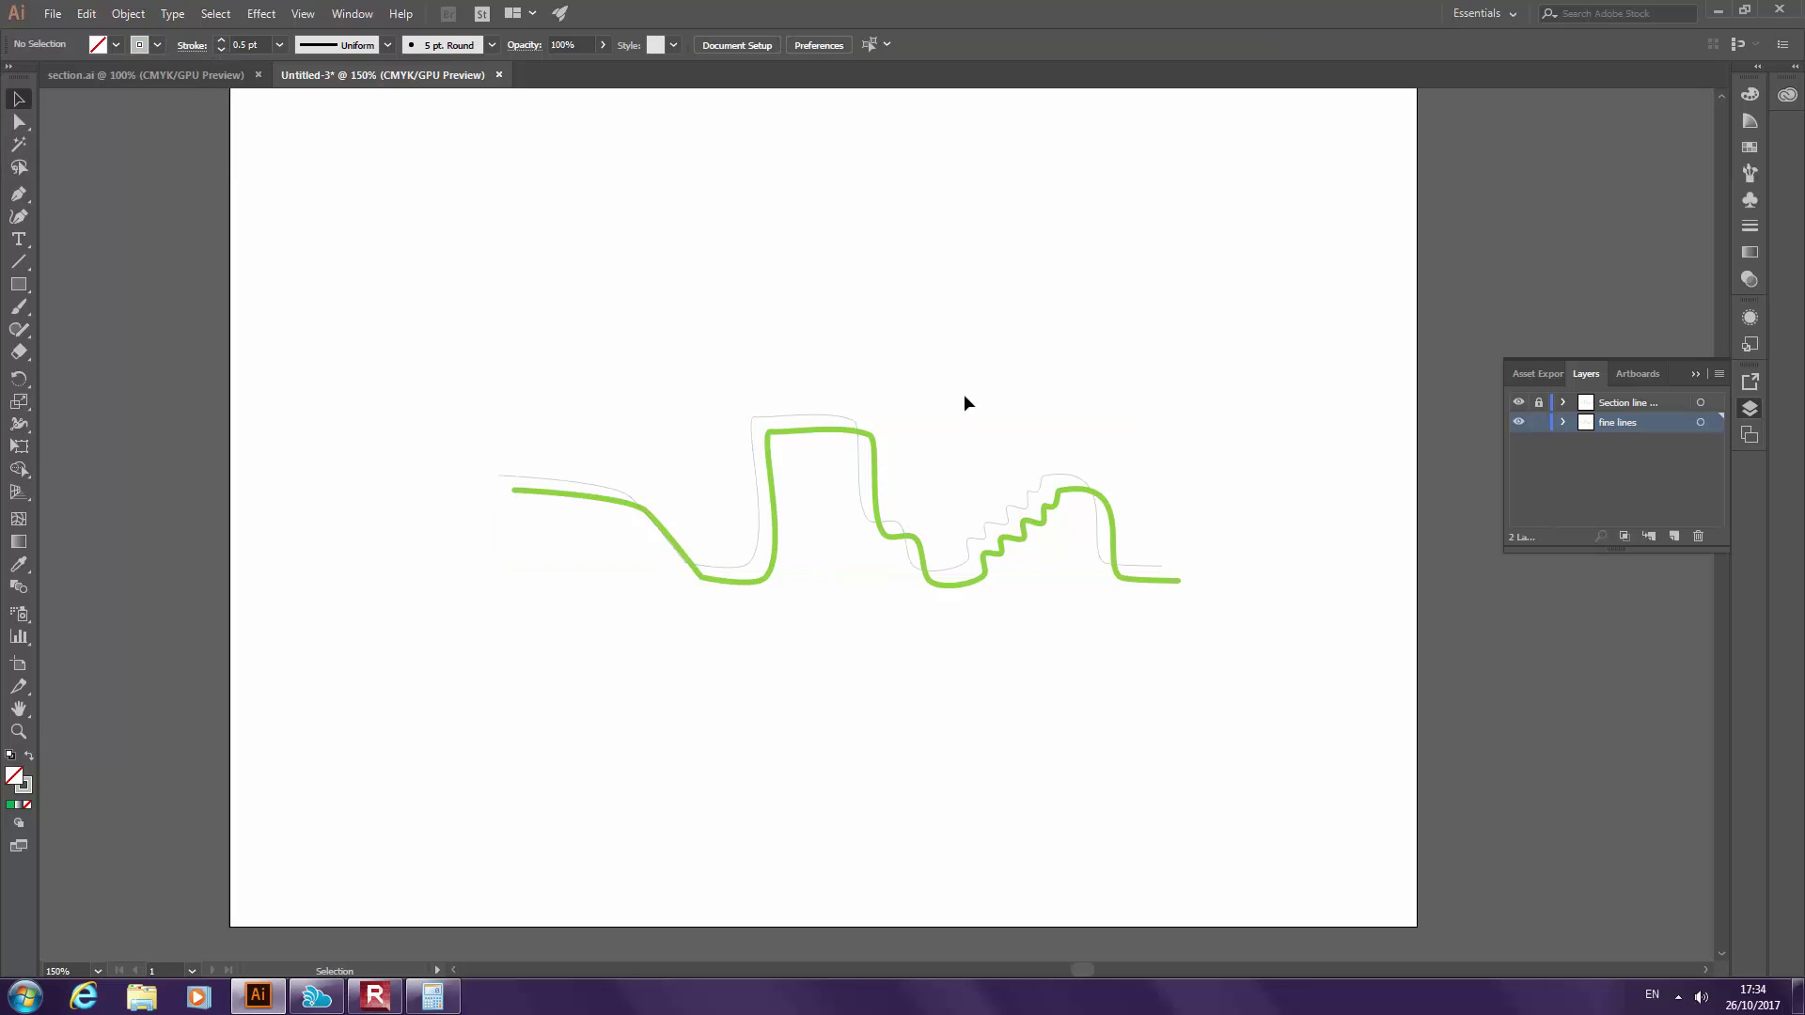
Set the grey fine line's stroke weight to 1 pt
{"action": "left_click", "coordinate": [1031, 487]}
{"action": "left_click", "coordinate": [223, 42]}
{"action": "left_click", "coordinate": [223, 42]}
{"action": "left_click", "coordinate": [918, 205]}
Nudge the fine line closer to the green line, about 1.4 mm right and 0.7 mm down
{"action": "scroll", "coordinate": [1069, 478], "scroll_direction": "up", "scroll_amount": 1}
{"action": "left_click", "coordinate": [1053, 478]}
{"action": "key", "text": "Right"}
{"action": "key", "text": "Right"}
{"action": "key", "text": "Right"}
{"action": "key", "text": "Right"}
{"action": "key", "text": "Right"}
{"action": "key", "text": "Down"}
{"action": "key", "text": "Down"}
{"action": "key", "text": "Left"}
{"action": "key", "text": "Left"}
{"action": "key", "text": "Left"}
{"action": "key", "text": "Right"}
{"action": "key", "text": "Right"}
{"action": "left_click", "coordinate": [955, 339]}
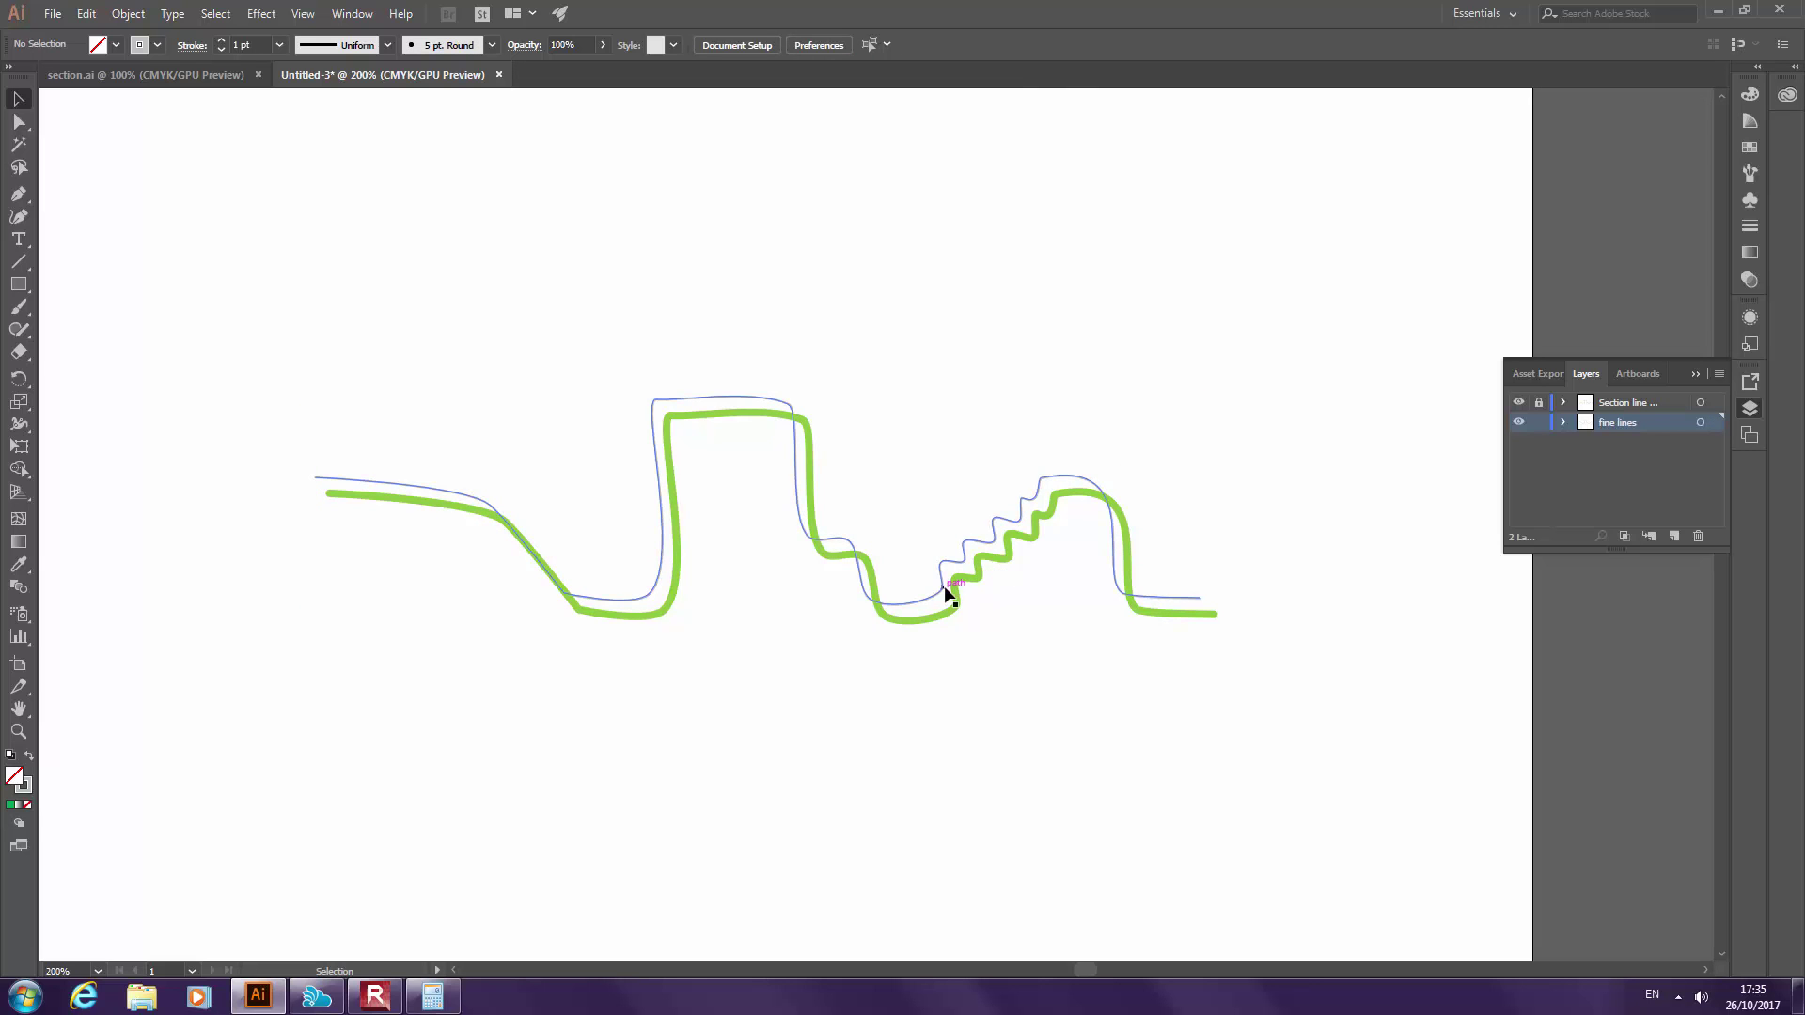
Erase the fine line along the descending sides of the block, ledge and final hump, and check the separated pieces
{"action": "left_click", "coordinate": [743, 400]}
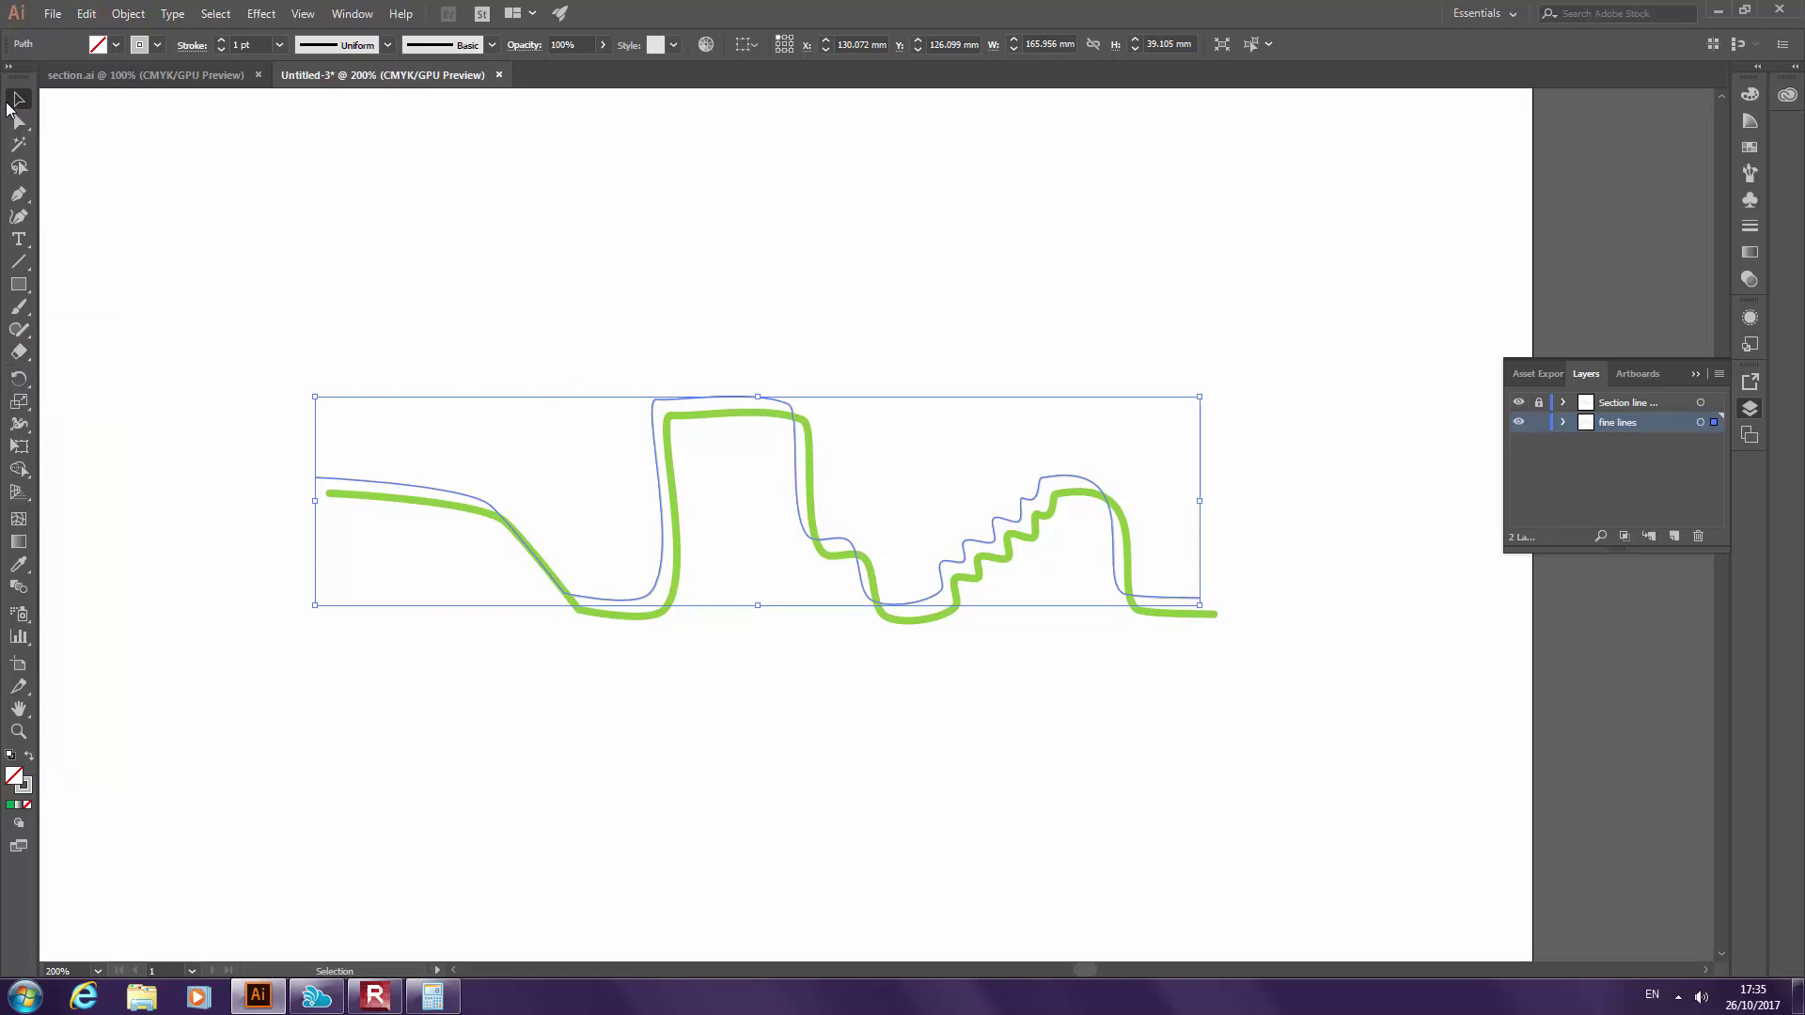
{"action": "left_click", "coordinate": [19, 352]}
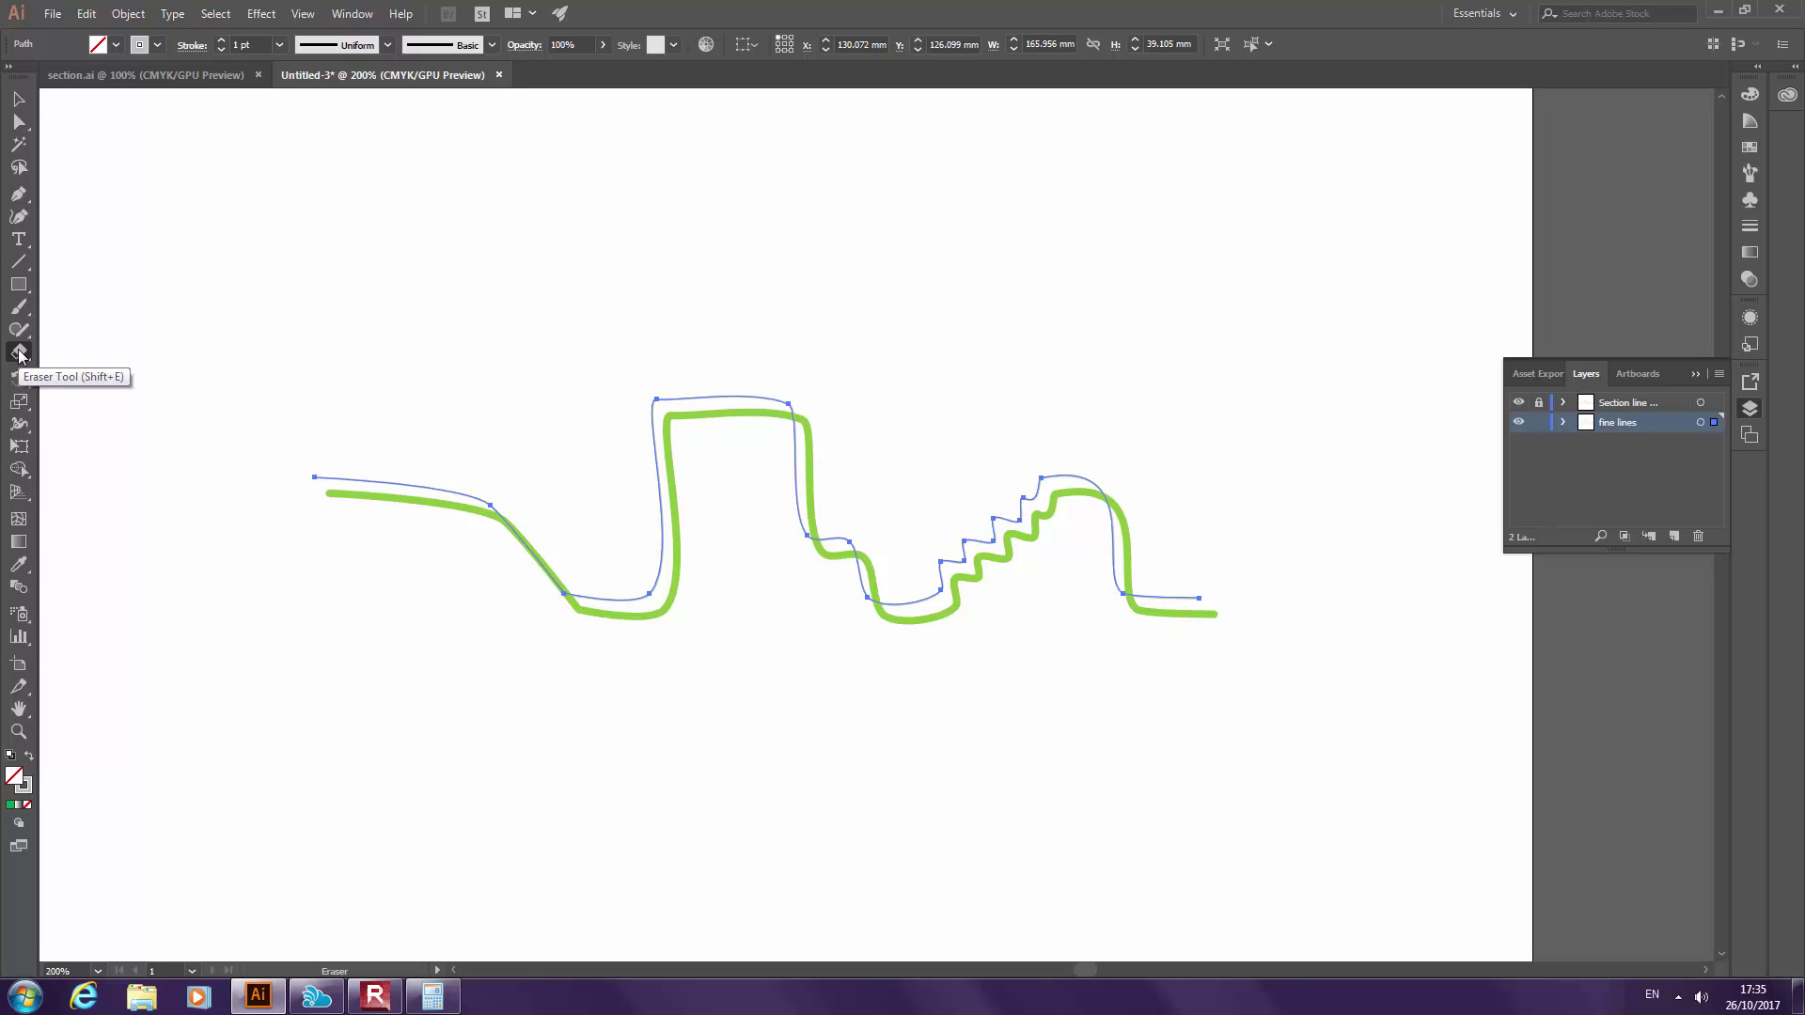
{"action": "mouse_move", "coordinate": [774, 447]}
{"action": "left_mouse_down"}
{"action": "mouse_move", "coordinate": [811, 571]}
{"action": "mouse_move", "coordinate": [847, 589]}
{"action": "mouse_move", "coordinate": [852, 575]}
{"action": "mouse_move", "coordinate": [875, 628]}
{"action": "left_mouse_up"}
{"action": "mouse_move", "coordinate": [1098, 508]}
{"action": "left_mouse_down"}
{"action": "mouse_move", "coordinate": [1112, 628]}
{"action": "mouse_move", "coordinate": [1110, 587]}
{"action": "mouse_move", "coordinate": [1111, 617]}
{"action": "mouse_move", "coordinate": [1132, 578]}
{"action": "left_mouse_up"}
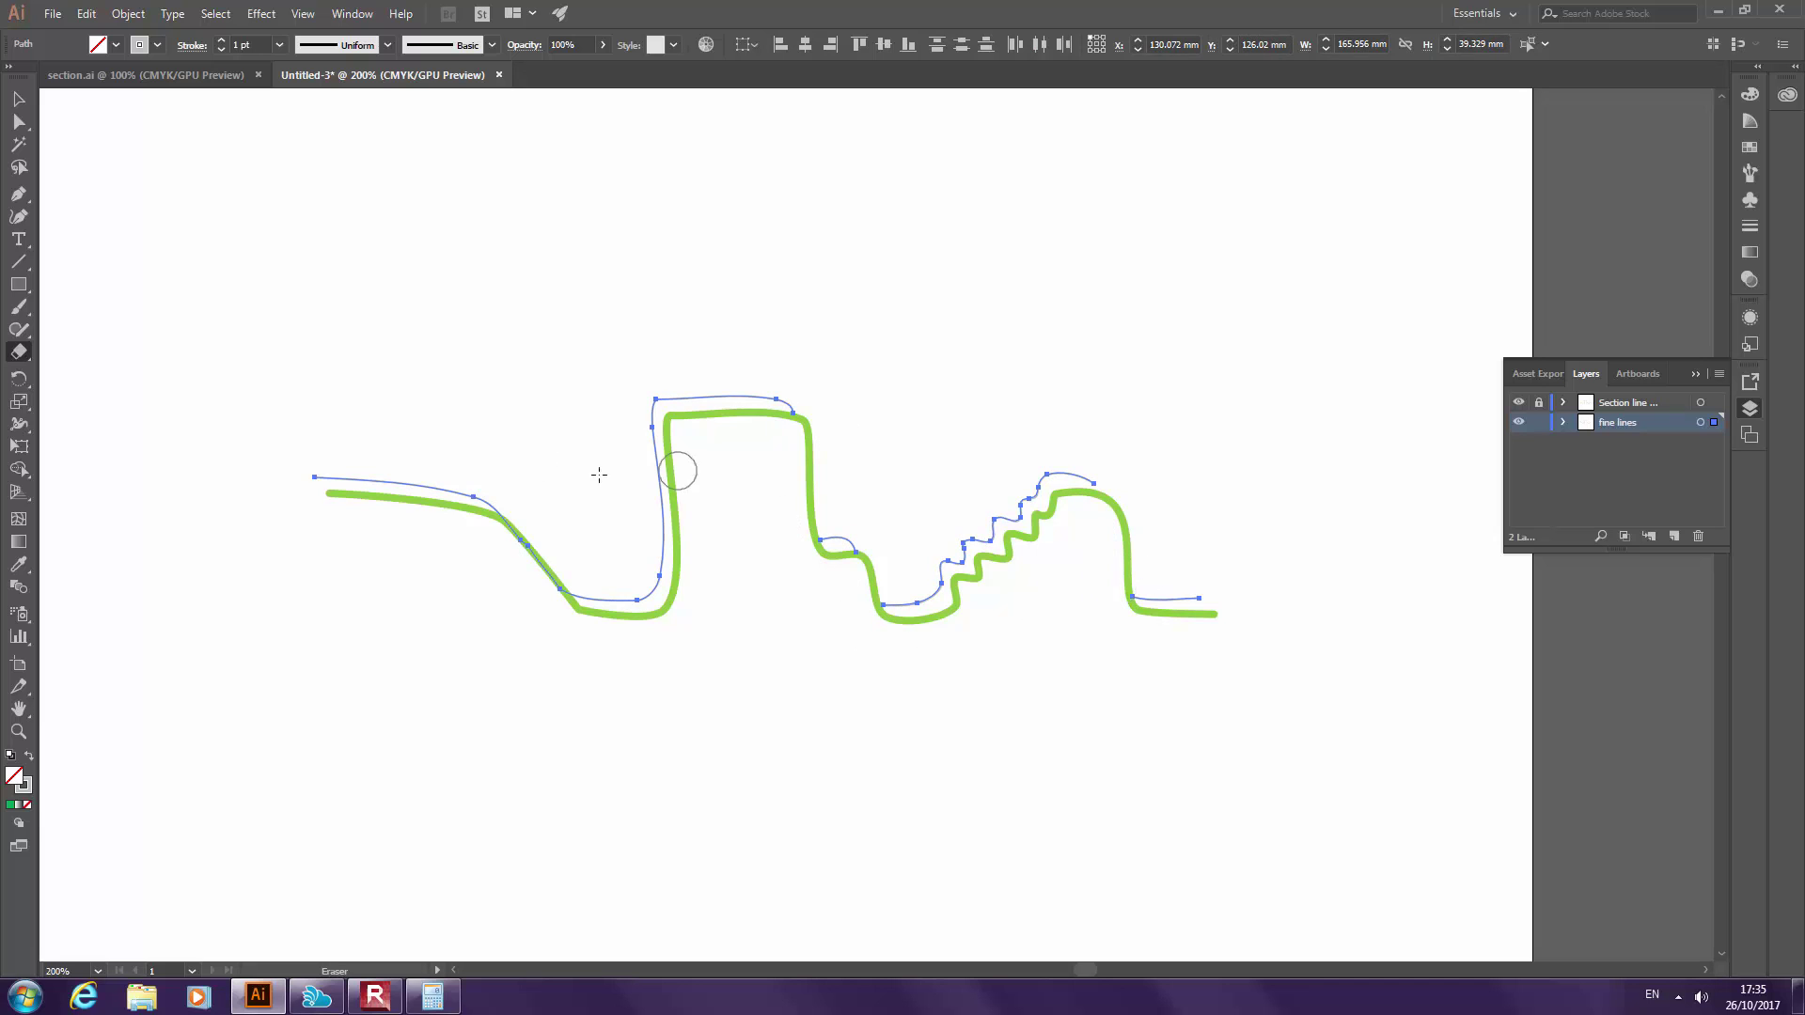
{"action": "key", "text": "v"}
{"action": "left_click", "coordinate": [589, 324]}
{"action": "left_click", "coordinate": [714, 396]}
{"action": "left_click", "coordinate": [844, 541]}
{"action": "left_click", "coordinate": [954, 569]}
{"action": "left_click", "coordinate": [1154, 596]}
{"action": "left_click", "coordinate": [1187, 519]}
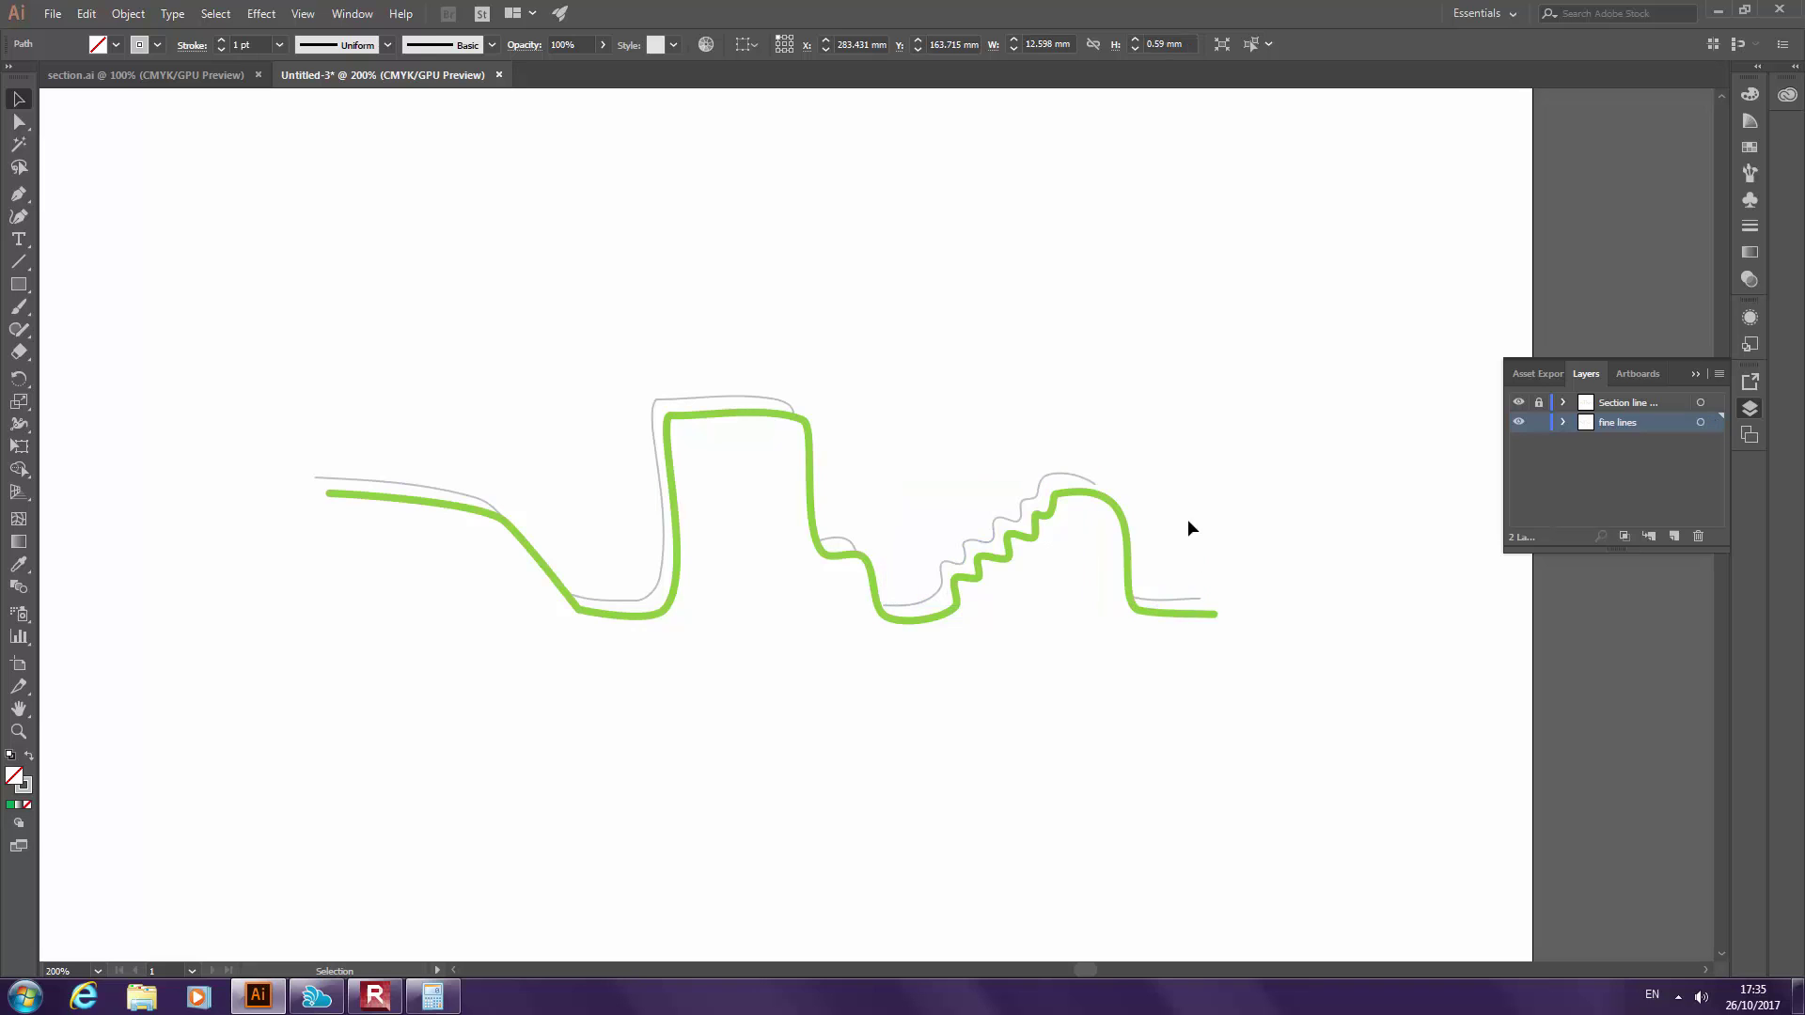
Move the cut ends of the fine line pieces at the hump, block and ledge so they meet the green section line
{"action": "left_click", "coordinate": [22, 129]}
{"action": "mouse_move", "coordinate": [1090, 480]}
{"action": "left_mouse_down"}
{"action": "mouse_move", "coordinate": [1115, 506]}
{"action": "mouse_move", "coordinate": [1102, 474]}
{"action": "left_mouse_up"}
{"action": "left_click", "coordinate": [805, 406]}
{"action": "left_click_drag", "start_coordinate": [795, 410], "coordinate": [813, 429]}
{"action": "left_click_drag", "start_coordinate": [806, 430], "coordinate": [806, 425]}
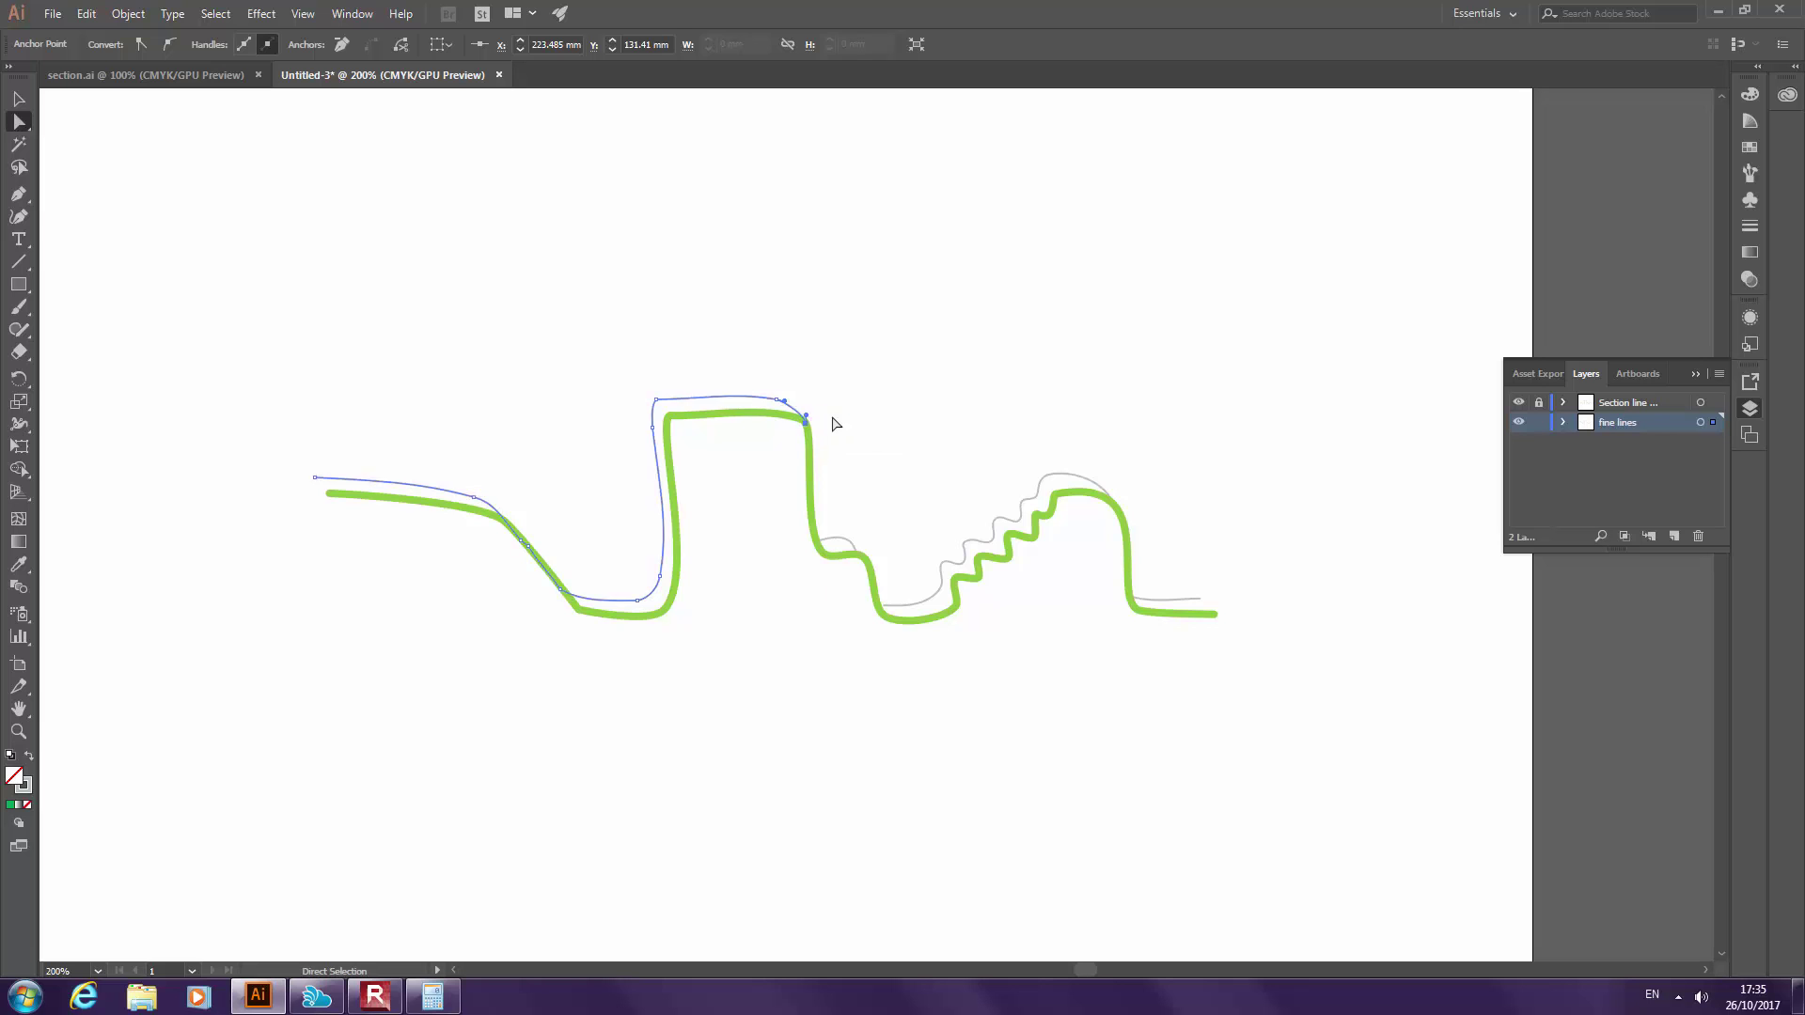
{"action": "left_click", "coordinate": [876, 515]}
{"action": "left_click_drag", "start_coordinate": [857, 556], "coordinate": [877, 601]}
{"action": "left_click", "coordinate": [1251, 562]}
{"action": "left_click", "coordinate": [413, 322]}
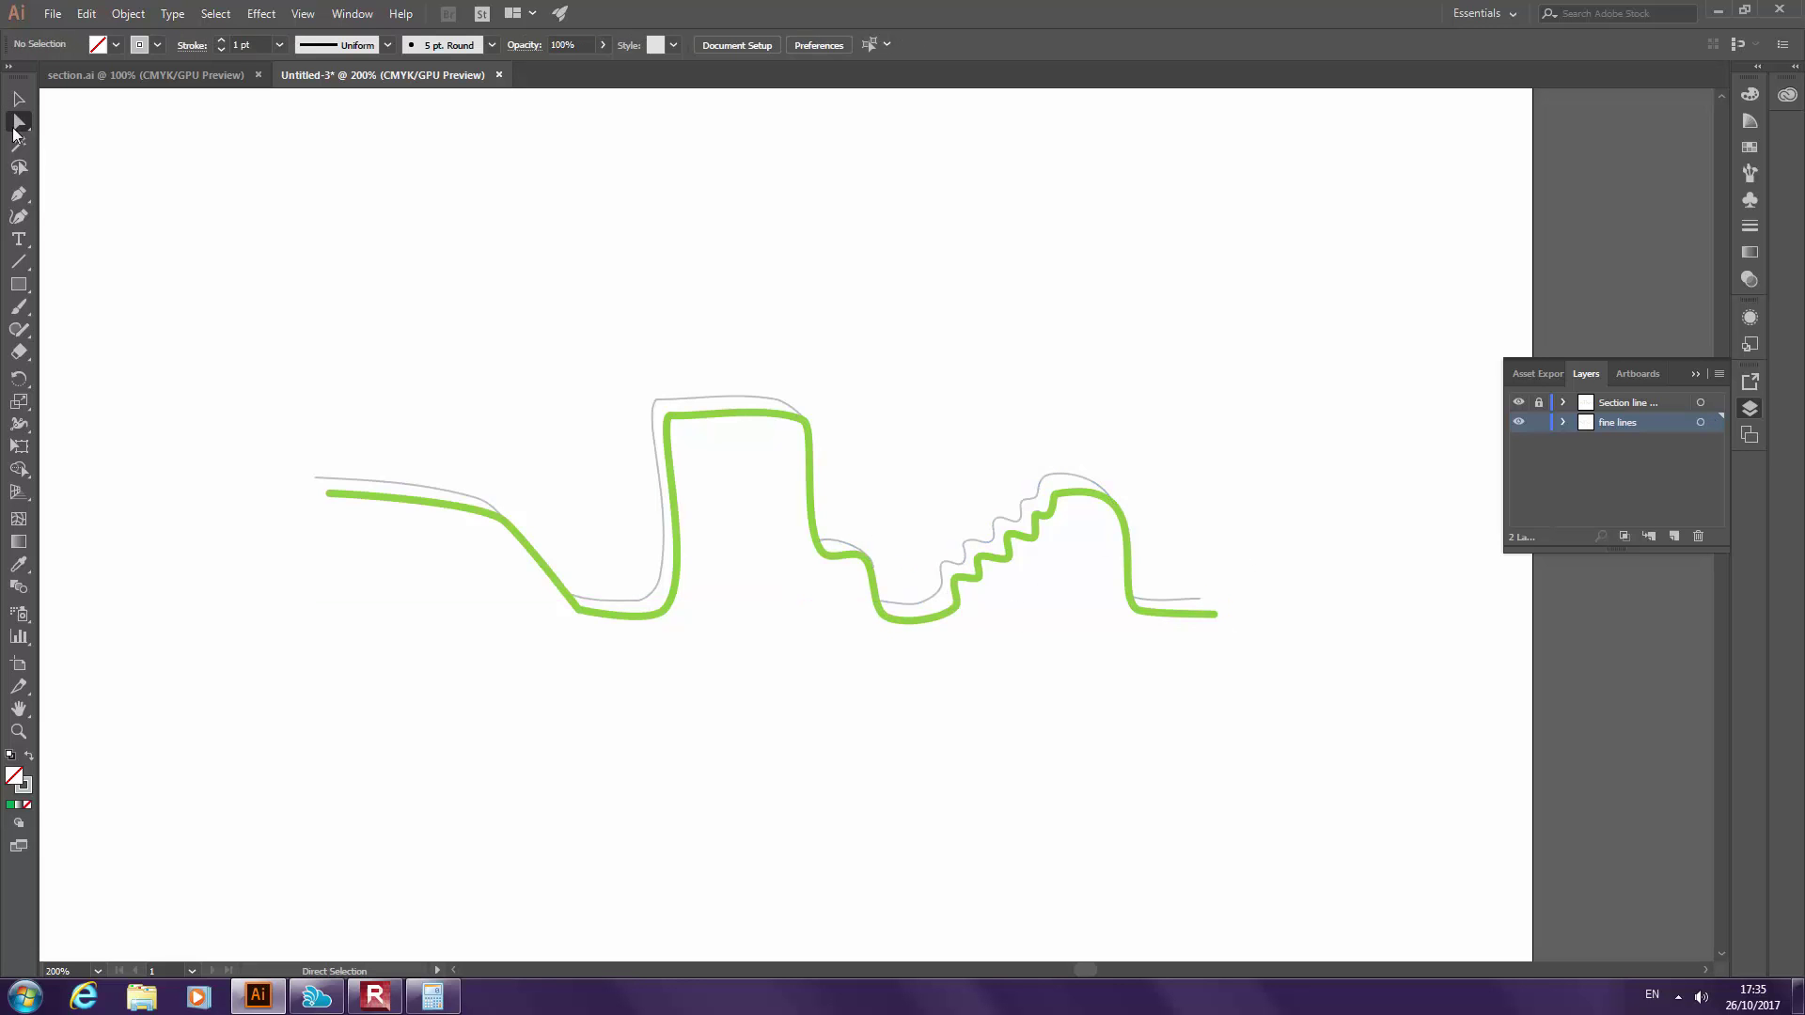
Draw five short Pen connectors from the inner corners and foot of the fine-line stairs to the matching corners of the green stairs
{"action": "left_click", "coordinate": [18, 193]}
{"action": "mouse_move", "coordinate": [1038, 498]}
{"action": "left_mouse_down"}
{"action": "mouse_move", "coordinate": [1044, 543]}
{"action": "mouse_move", "coordinate": [1050, 513]}
{"action": "left_mouse_up"}
{"action": "key", "text": "Escape"}
{"action": "left_click", "coordinate": [1017, 521]}
{"action": "left_click", "coordinate": [1034, 538]}
{"action": "key", "text": "Escape"}
{"action": "left_click", "coordinate": [991, 542]}
{"action": "left_click", "coordinate": [1006, 560]}
{"action": "key", "text": "Escape"}
{"action": "left_click", "coordinate": [963, 563]}
{"action": "left_click", "coordinate": [971, 578]}
{"action": "key", "text": "Escape"}
{"action": "left_click", "coordinate": [940, 590]}
{"action": "left_click", "coordinate": [953, 603]}
{"action": "key", "text": "Escape"}
Draw four short Pen connectors from the outer corners of the fine-line stairs, including the topmost one, to the green stairs
{"action": "left_click", "coordinate": [941, 562]}
{"action": "left_click", "coordinate": [953, 577]}
{"action": "key", "text": "Escape"}
{"action": "left_click", "coordinate": [963, 544]}
{"action": "left_click", "coordinate": [978, 557]}
{"action": "key", "text": "Escape"}
{"action": "left_click", "coordinate": [994, 520]}
{"action": "left_click", "coordinate": [1008, 534]}
{"action": "key", "text": "Escape"}
{"action": "left_click", "coordinate": [1048, 475]}
{"action": "left_click", "coordinate": [1052, 490]}
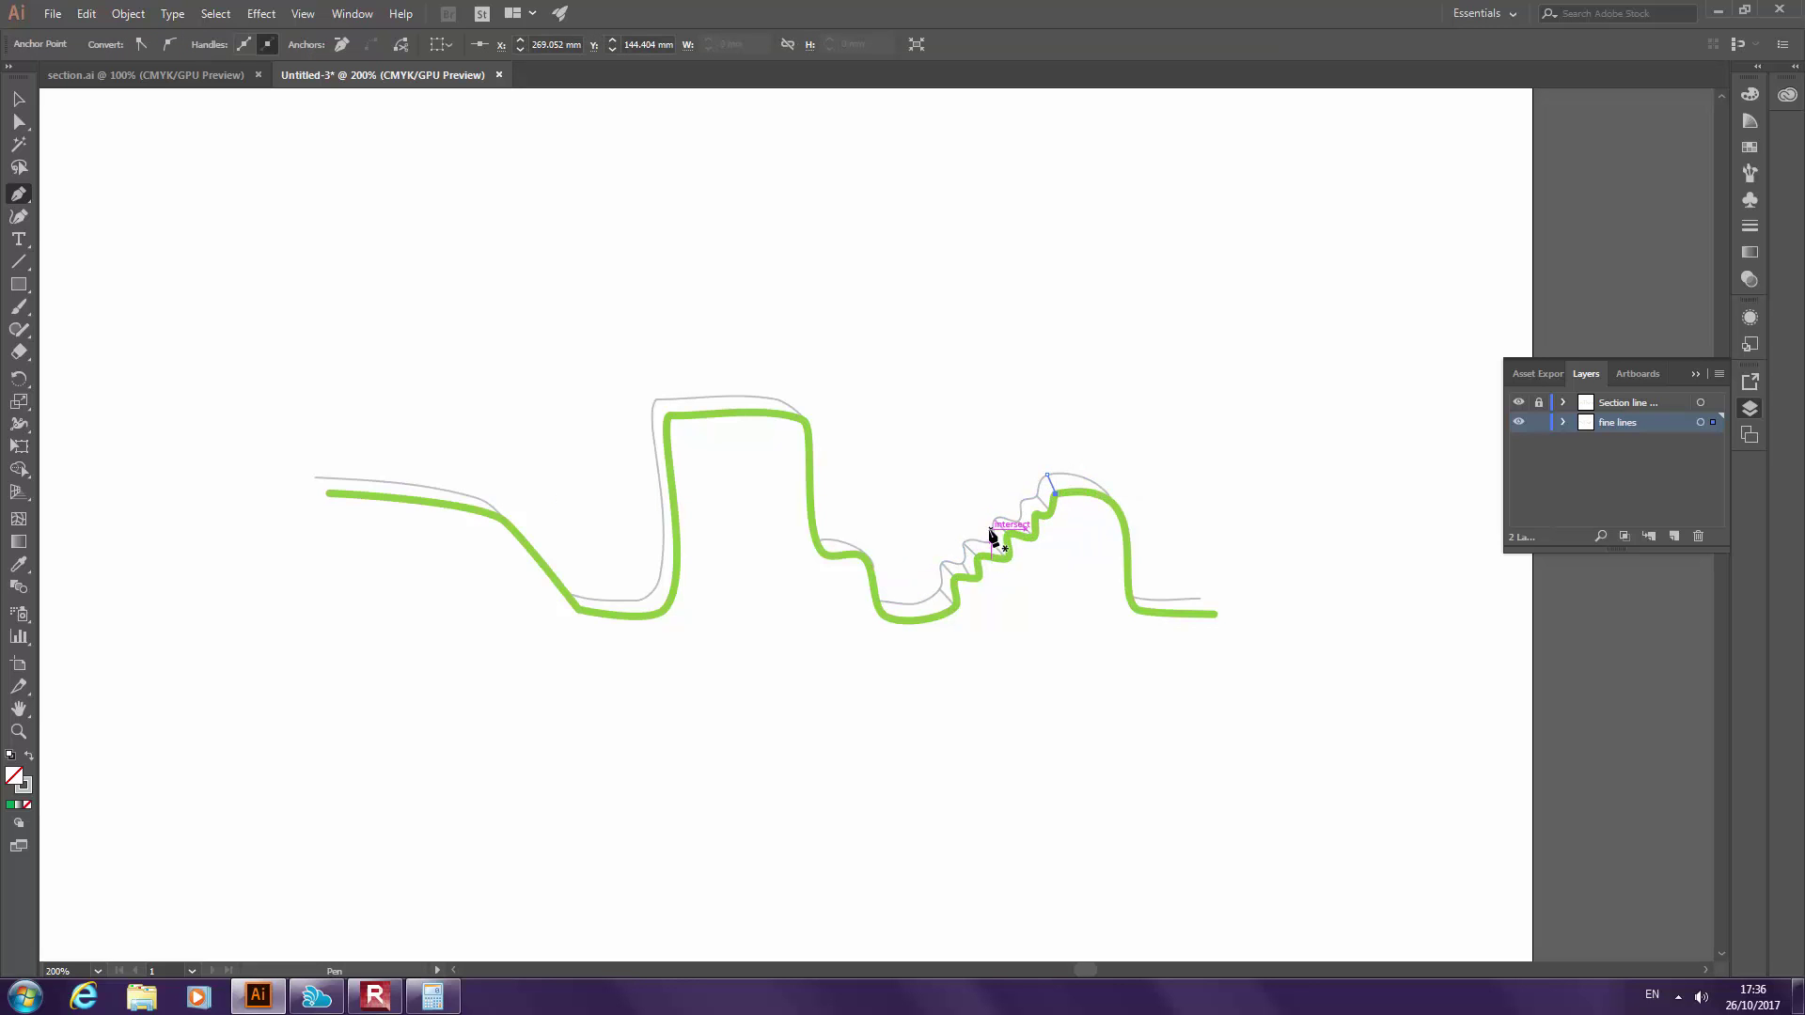
Shift the upper end of the topmost stair connector onto the fine line's corner
{"action": "left_click", "coordinate": [18, 122]}
{"action": "left_click", "coordinate": [1055, 457]}
{"action": "left_click_drag", "start_coordinate": [1048, 481], "coordinate": [1043, 482]}
{"action": "left_click", "coordinate": [1056, 443]}
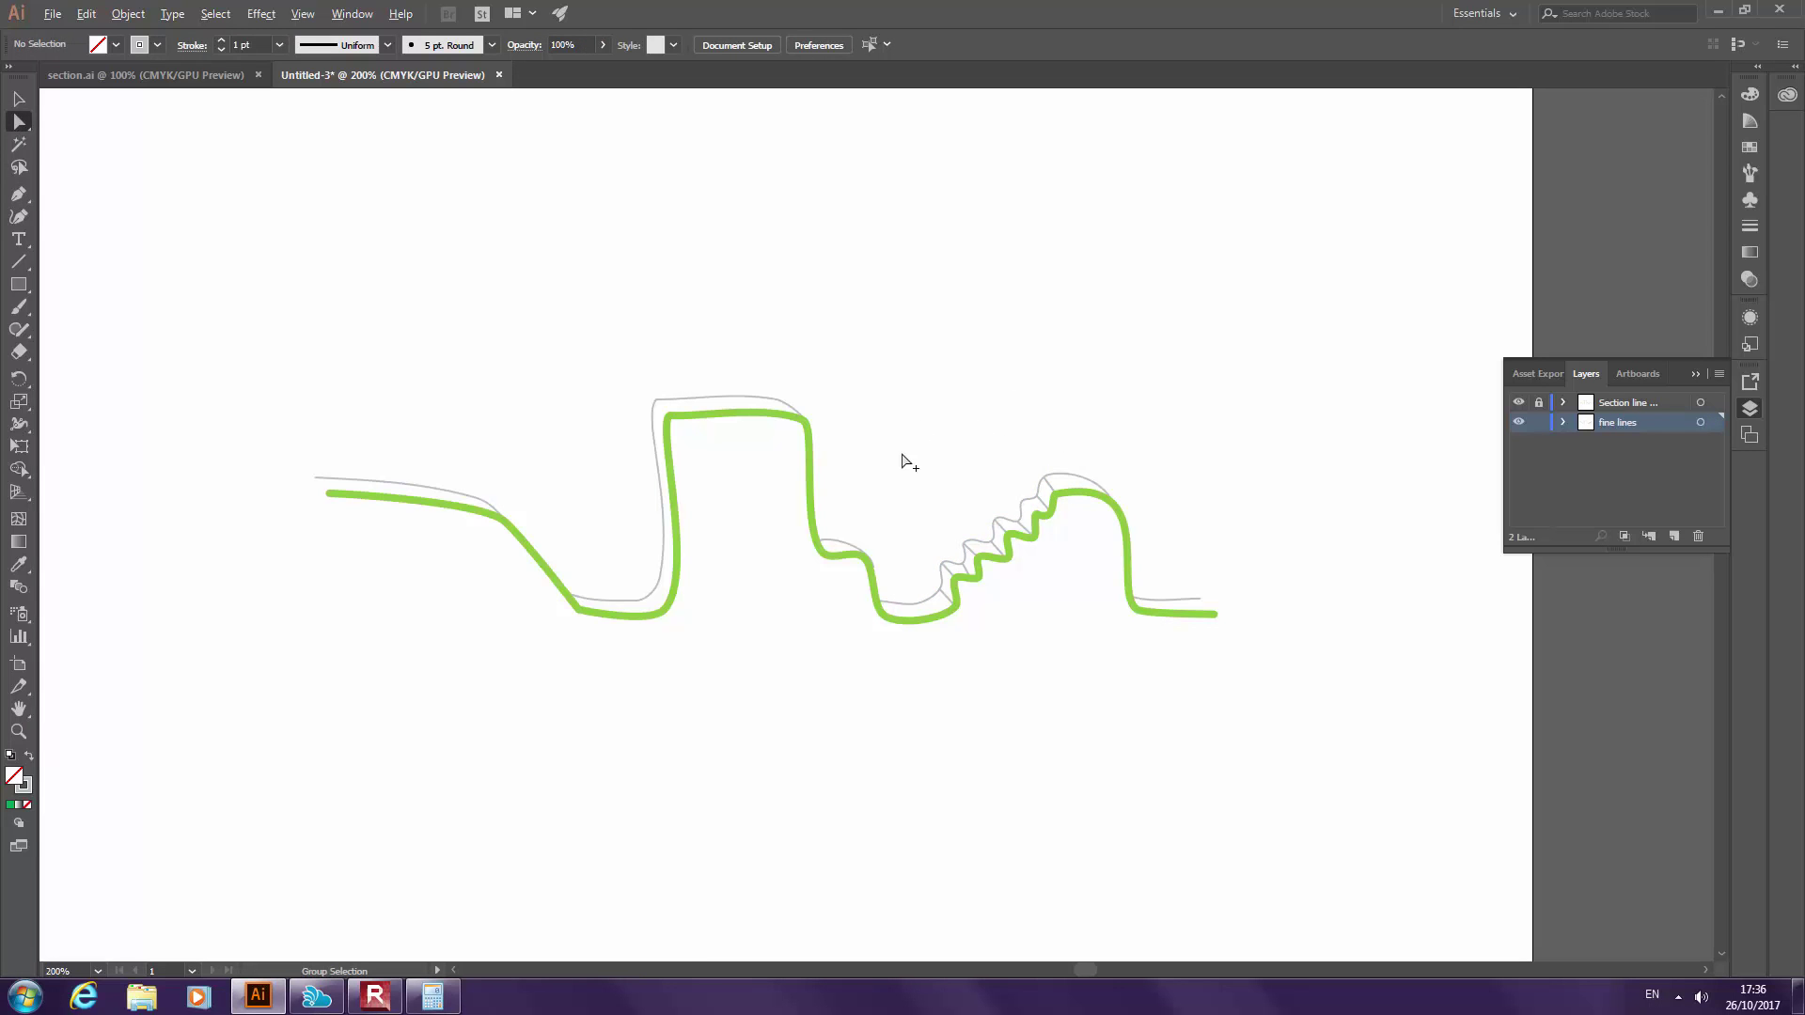
{"action": "scroll", "coordinate": [906, 455], "scroll_direction": "down", "scroll_amount": 1}
Draw the missing connector at the outer corner of an upper step and adjust its upper end to meet the fine line
{"action": "left_click", "coordinate": [18, 195]}
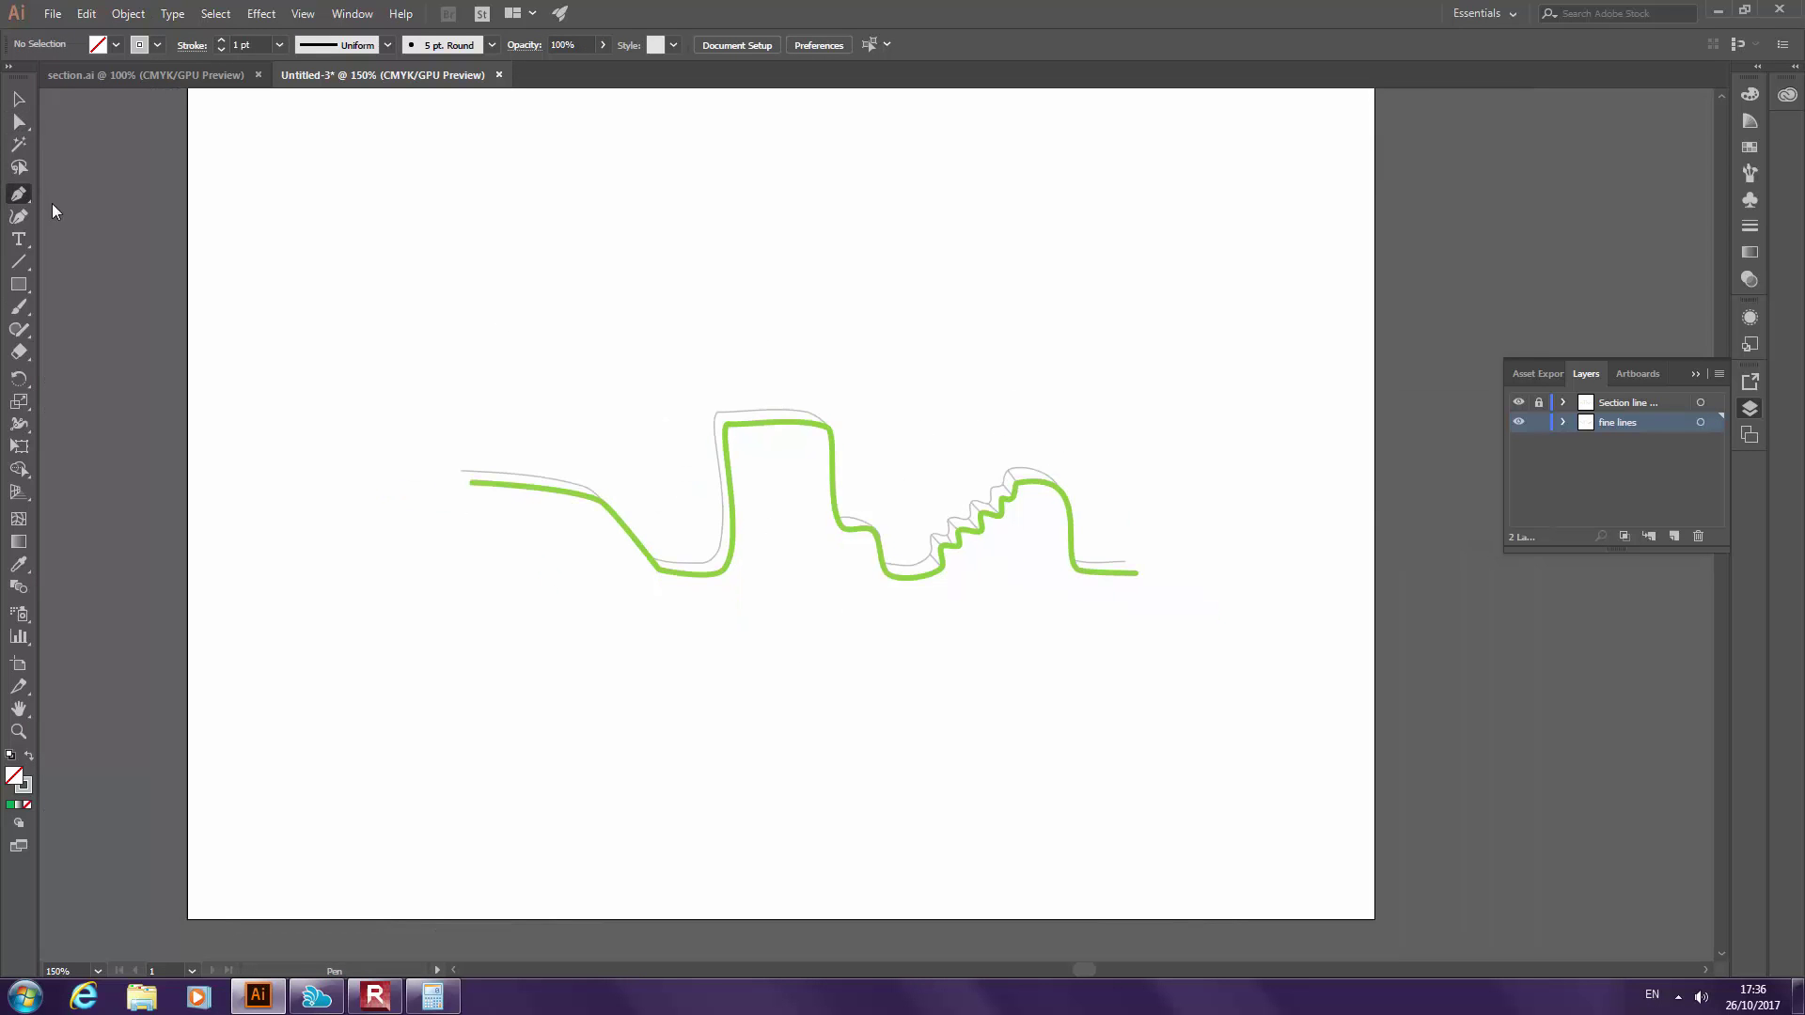
{"action": "scroll", "coordinate": [929, 465], "scroll_direction": "up", "scroll_amount": 2}
{"action": "left_click", "coordinate": [999, 514]}
{"action": "left_click", "coordinate": [1020, 532]}
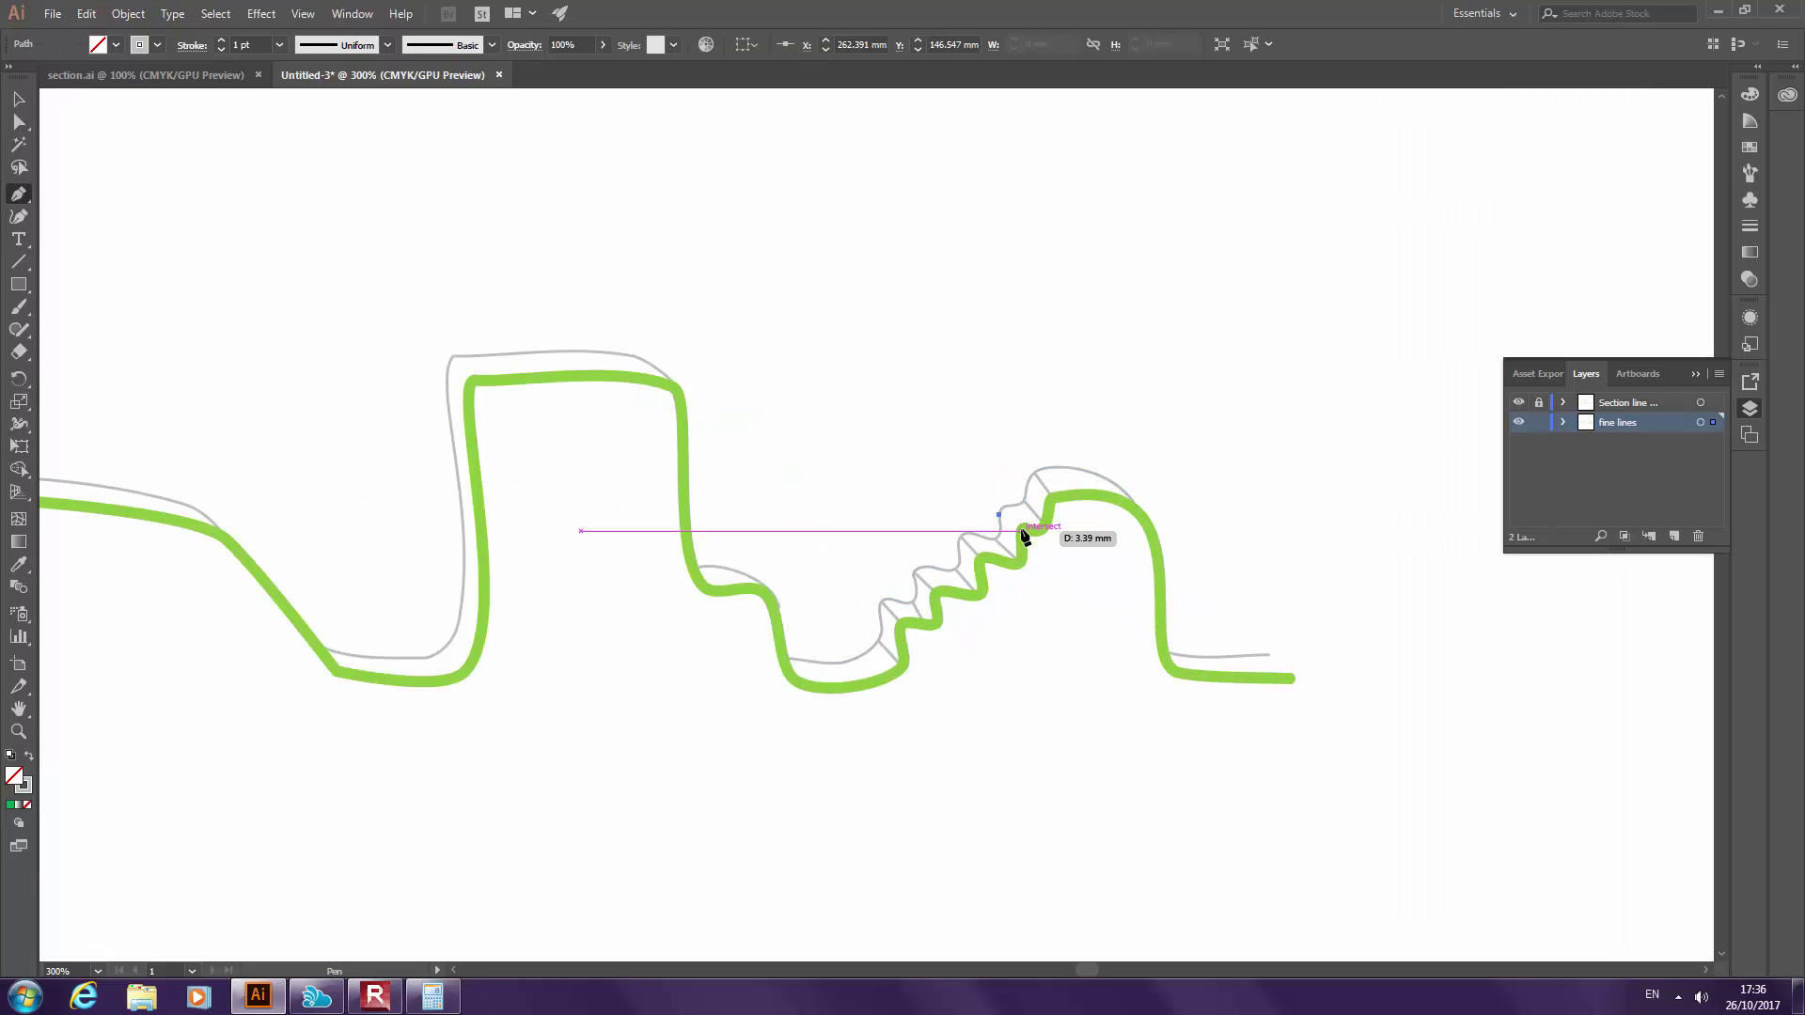
{"action": "left_click", "coordinate": [20, 127]}
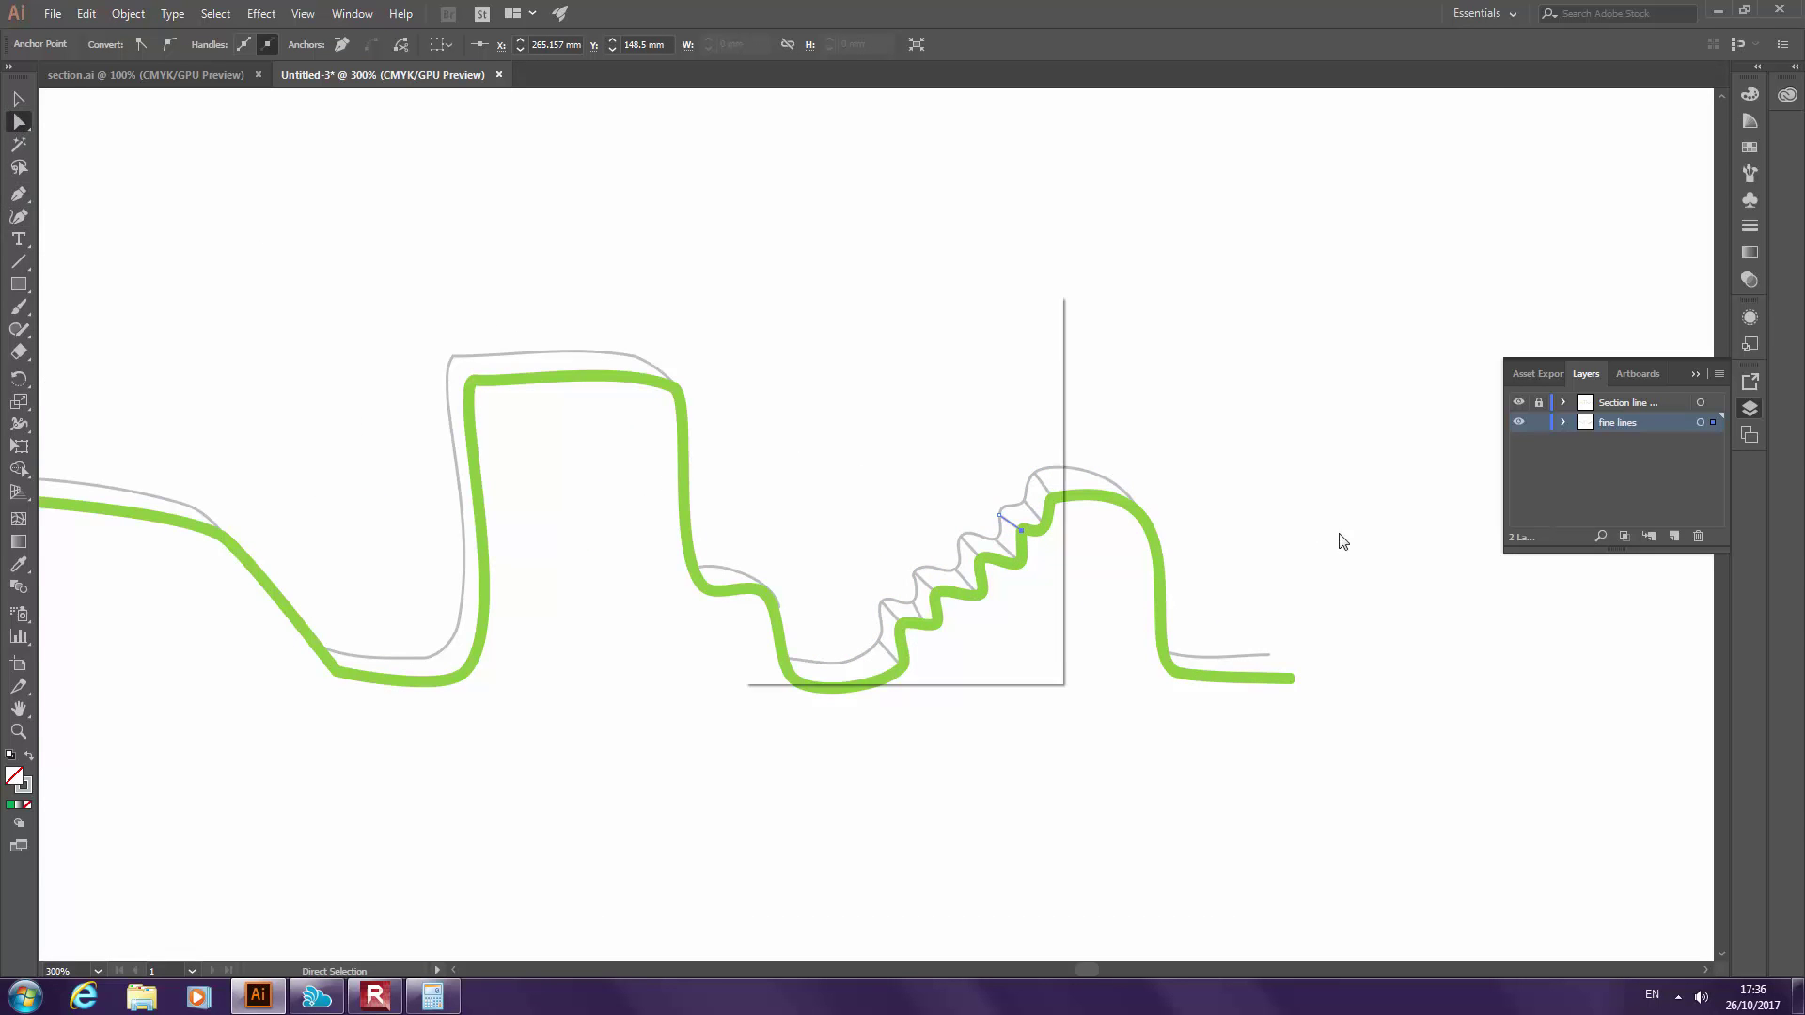
{"action": "key", "text": "Return"}
{"action": "left_click", "coordinate": [1006, 632]}
{"action": "mouse_move", "coordinate": [1000, 515]}
{"action": "left_mouse_down"}
{"action": "mouse_move", "coordinate": [912, 367]}
{"action": "mouse_move", "coordinate": [1000, 509]}
{"action": "left_mouse_up"}
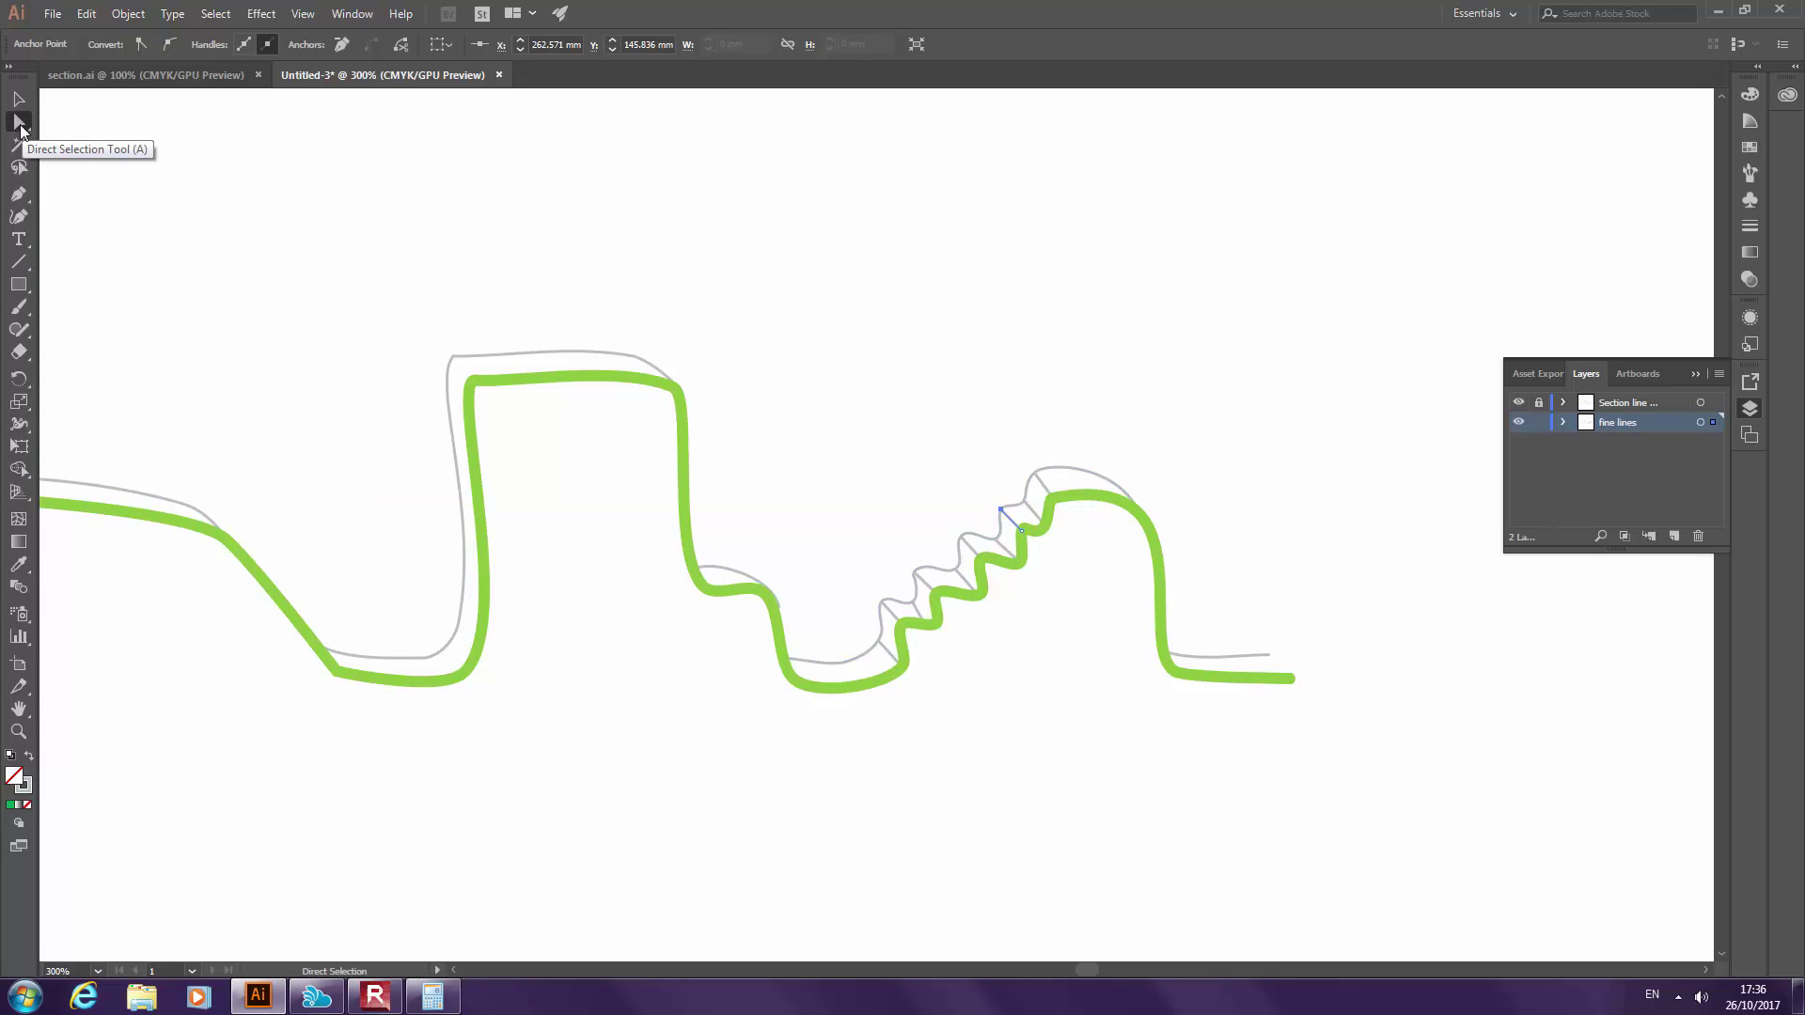
{"action": "left_click", "coordinate": [888, 329]}
{"action": "scroll", "coordinate": [891, 334], "scroll_direction": "down", "scroll_amount": 3}
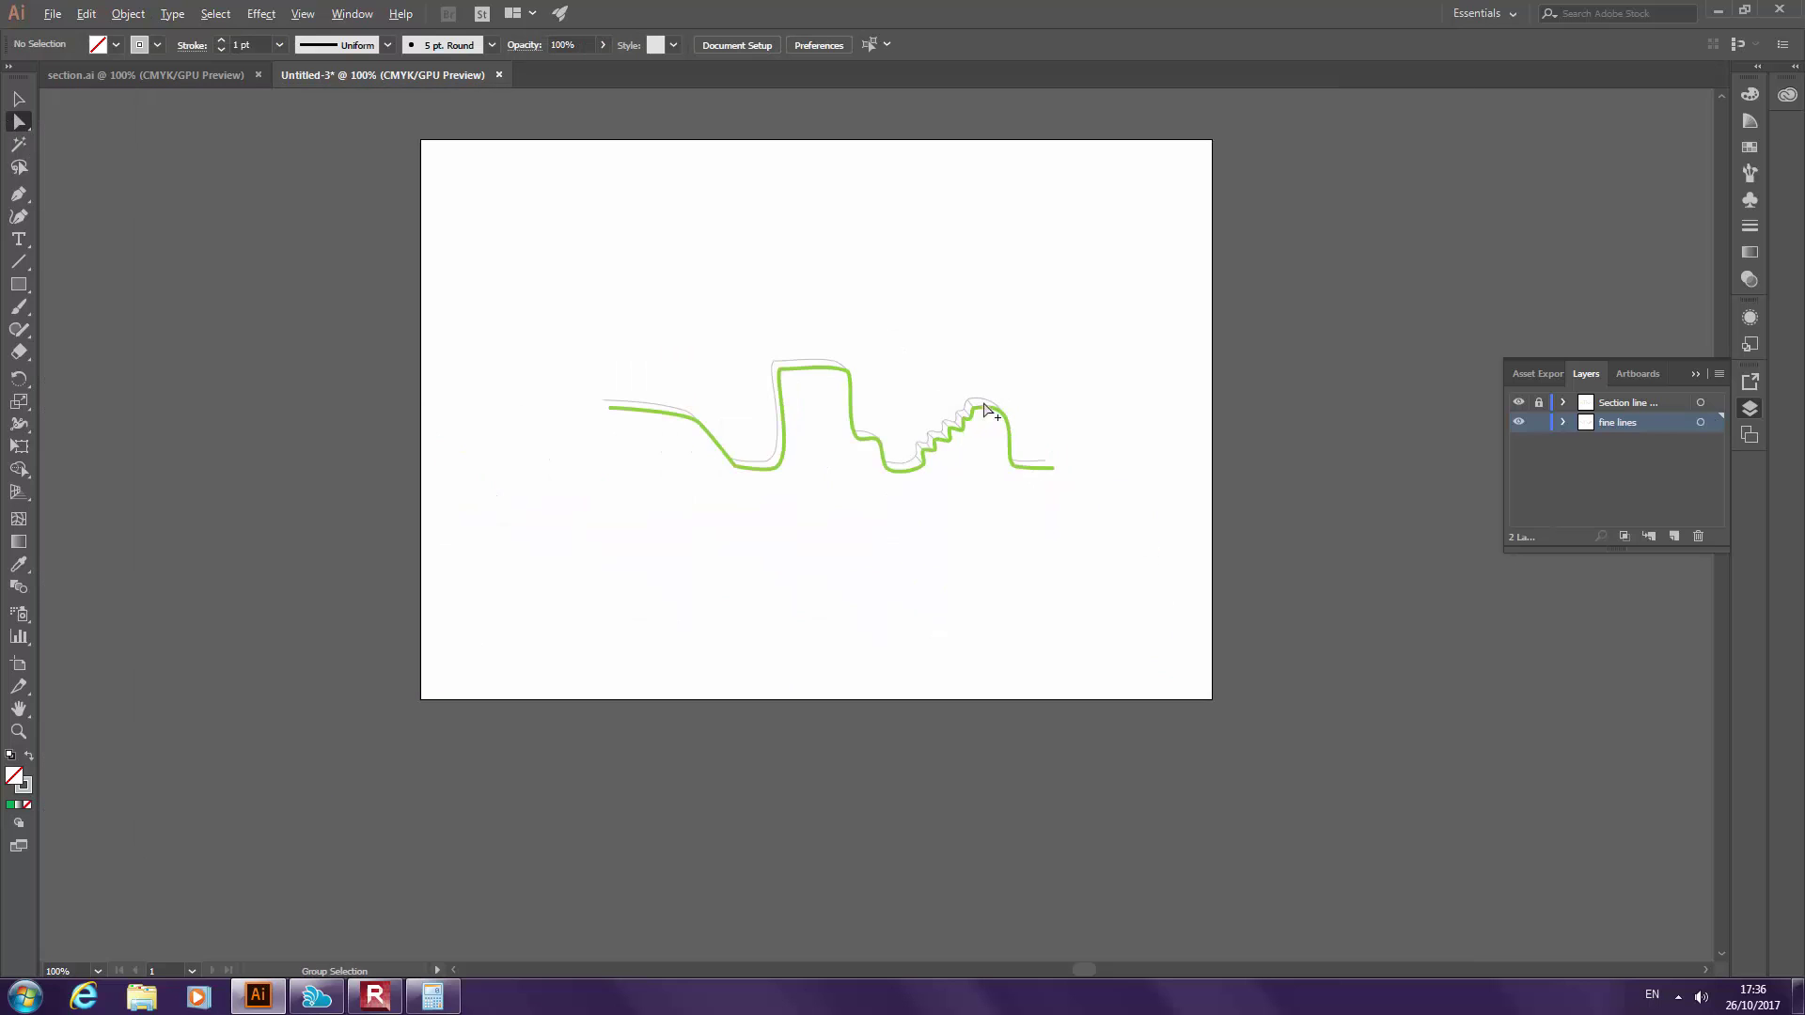
Draw a short Pen connector between the fine and green lines at the tall block's upper-left corner
{"action": "scroll", "coordinate": [768, 301], "scroll_direction": "up", "scroll_amount": 1}
{"action": "scroll", "coordinate": [775, 339], "scroll_direction": "up", "scroll_amount": 1}
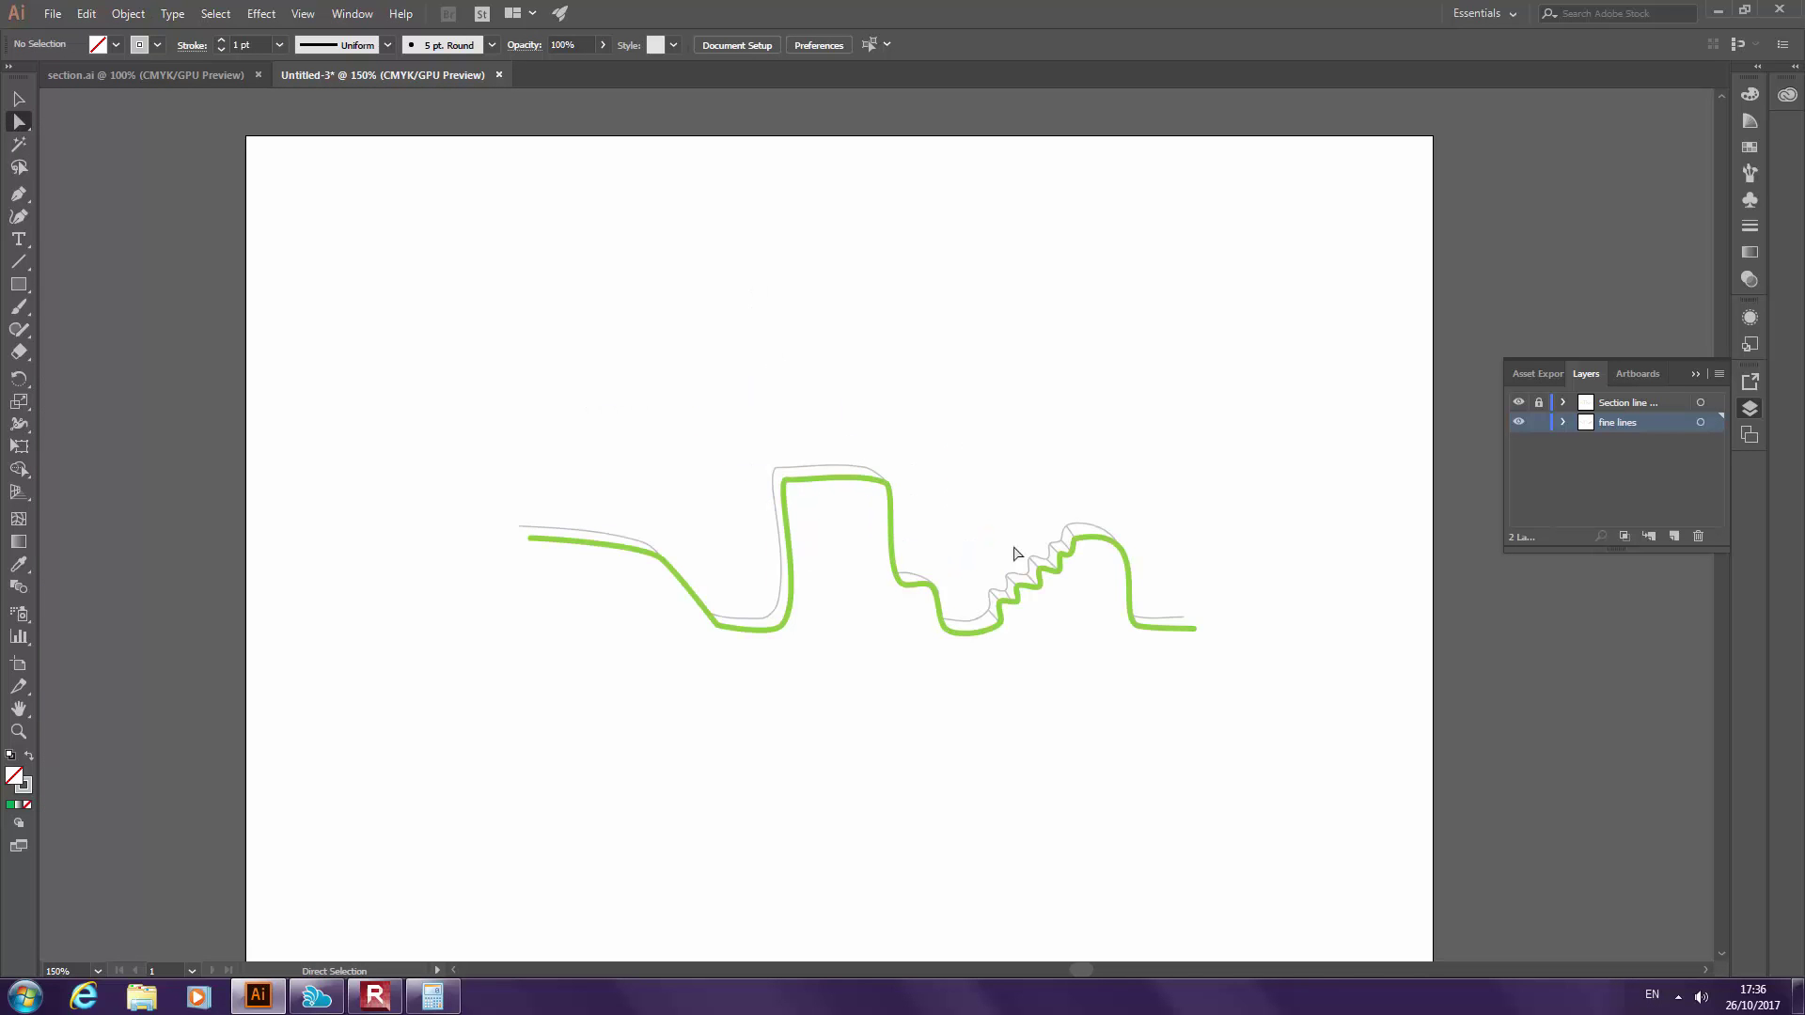
{"action": "left_click", "coordinate": [18, 193]}
{"action": "scroll", "coordinate": [818, 489], "scroll_direction": "up", "scroll_amount": 1}
{"action": "left_click", "coordinate": [749, 455]}
{"action": "left_click", "coordinate": [760, 470]}
{"action": "left_click", "coordinate": [19, 99]}
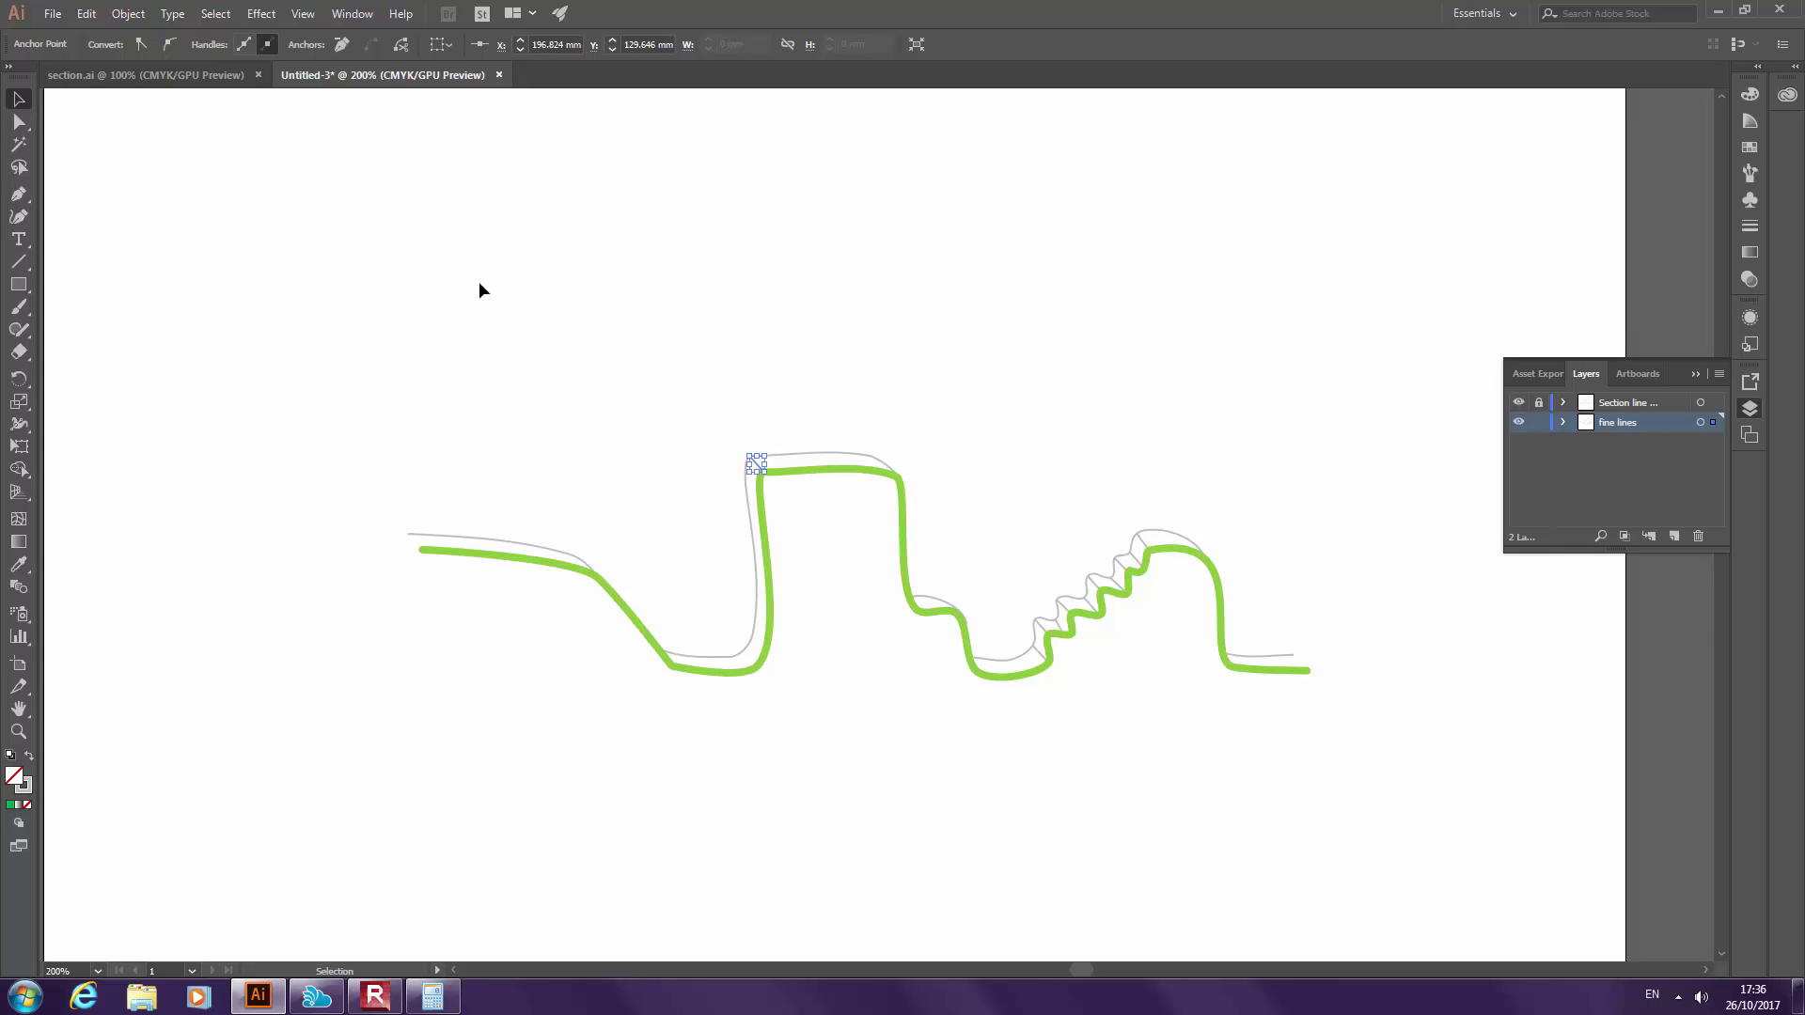
{"action": "left_click", "coordinate": [723, 394]}
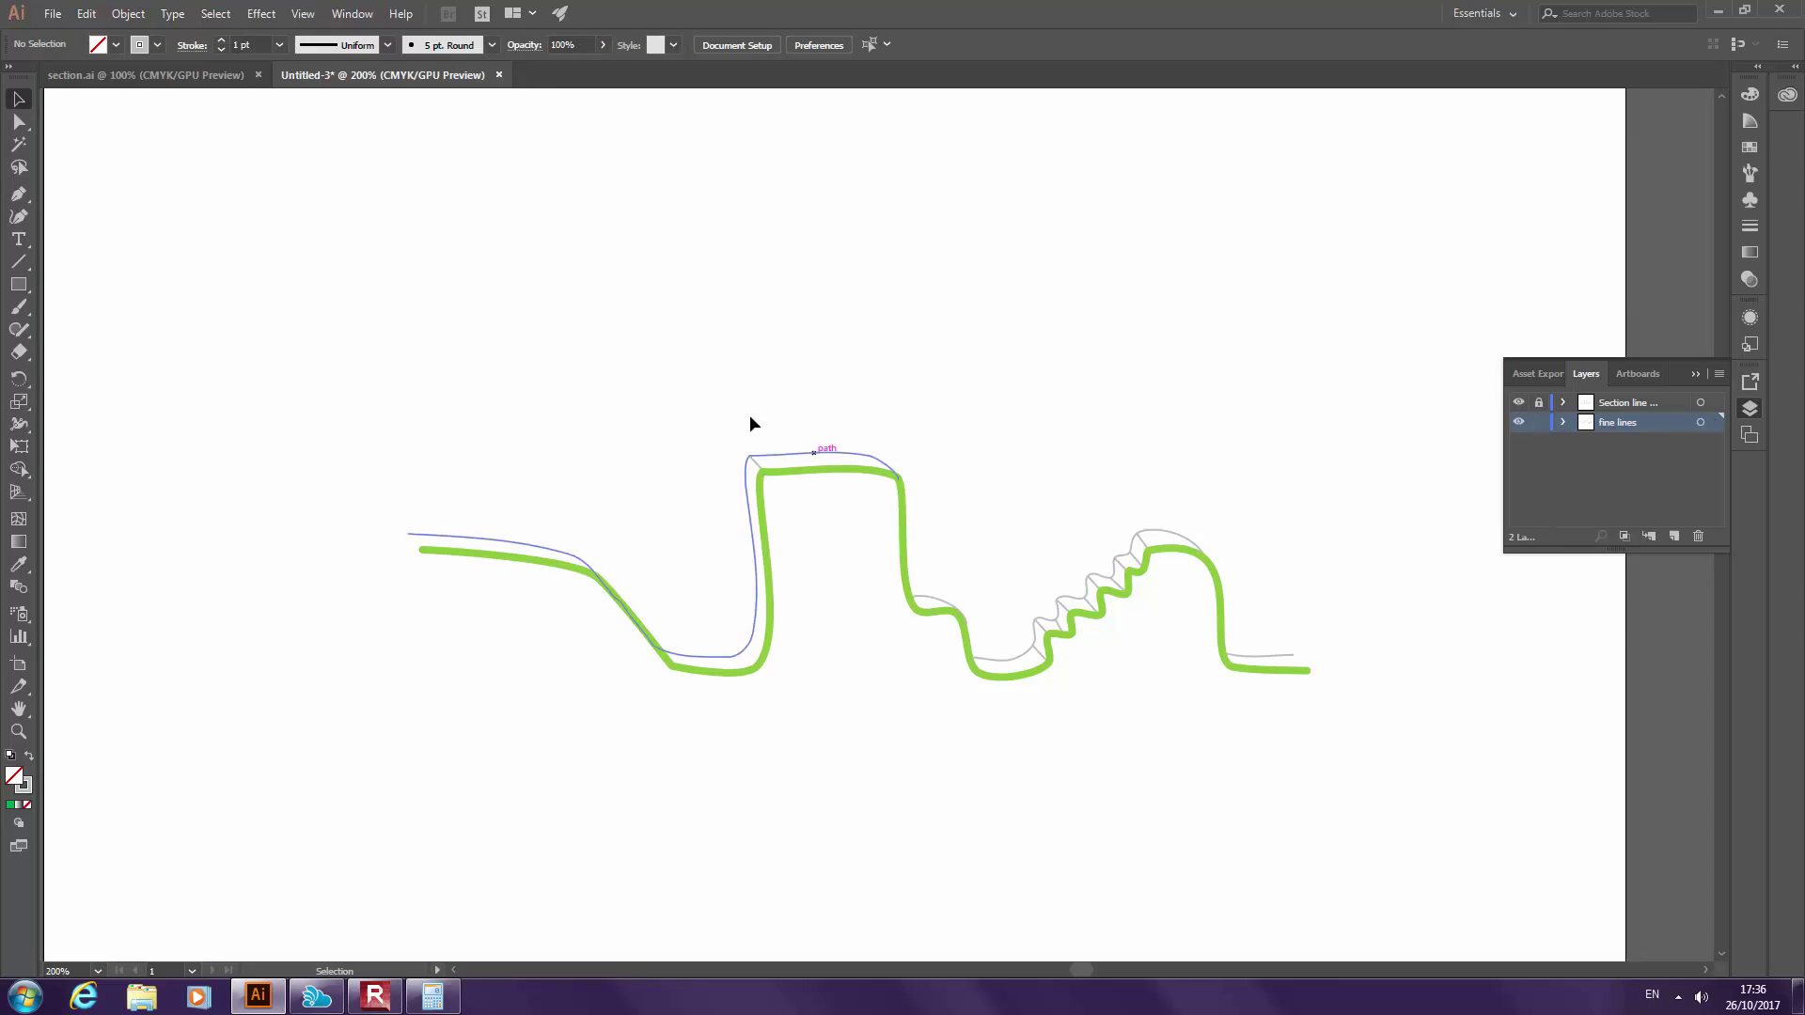
Lock the fine lines layer and add a new layer named "swing"
{"action": "left_click", "coordinate": [1539, 402]}
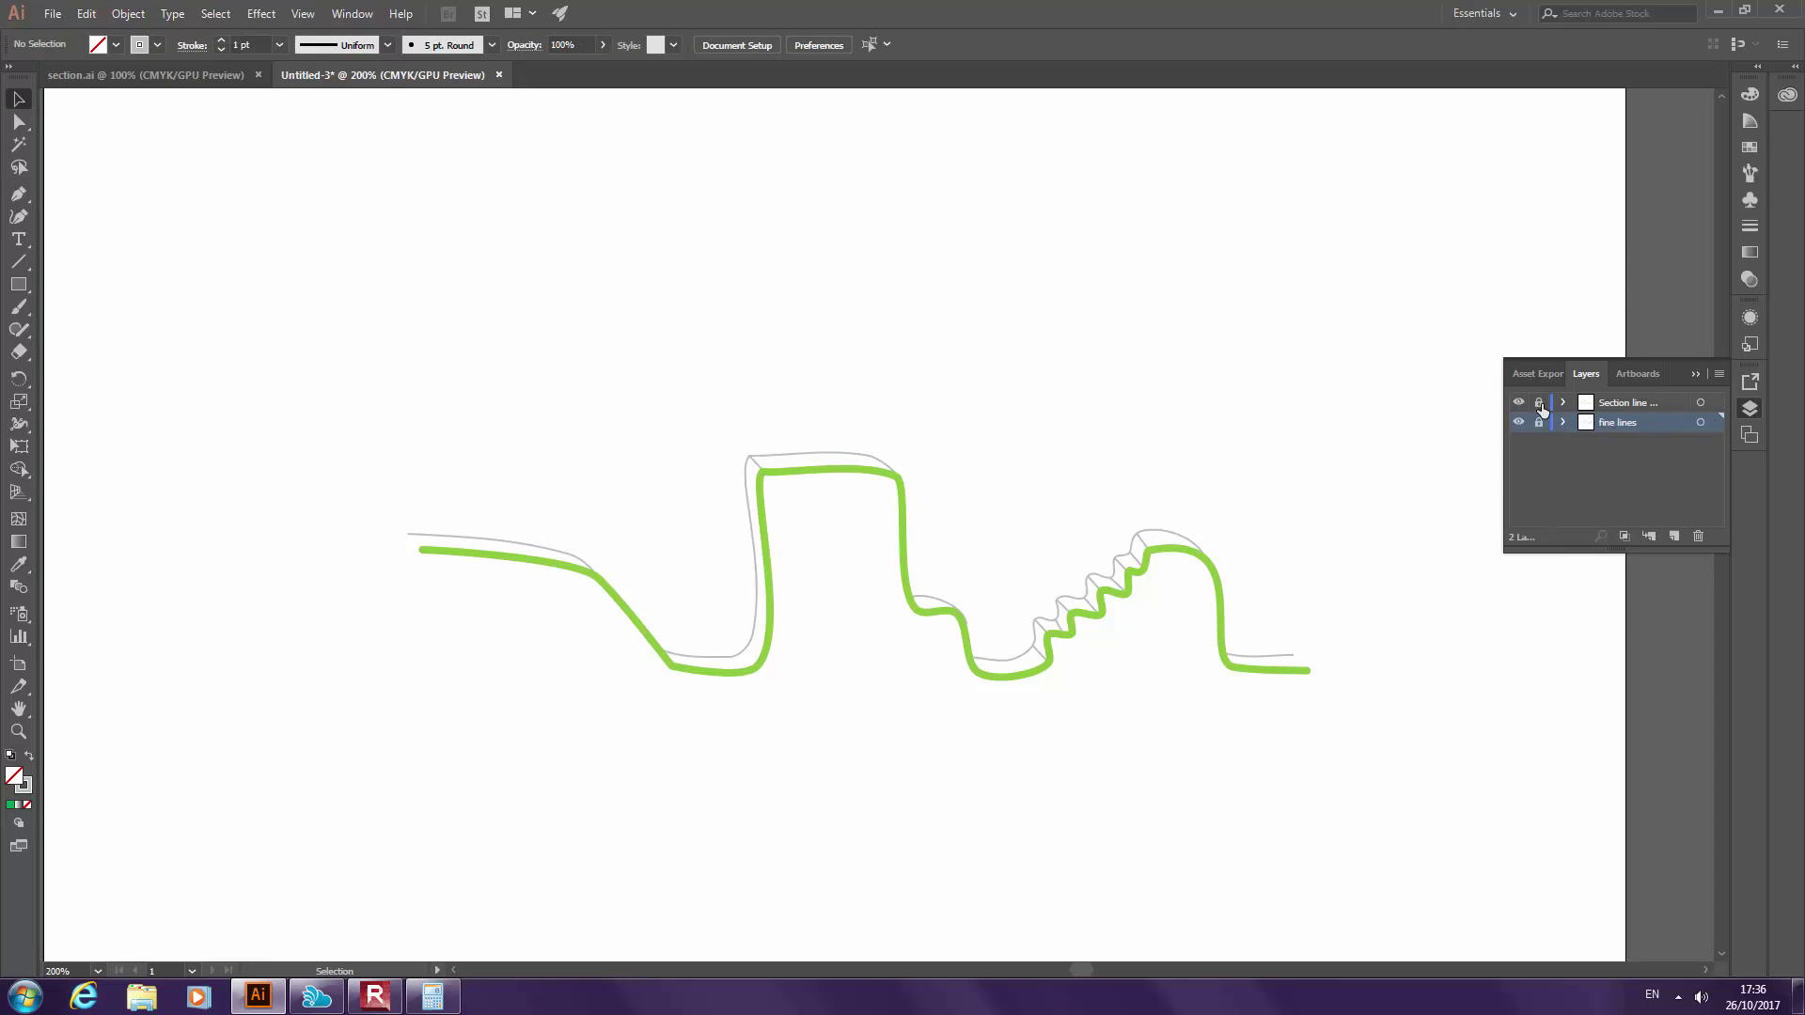
{"action": "left_click", "coordinate": [1669, 536]}
{"action": "type", "text": "swing"}
{"action": "key", "text": "Return"}
Check the swing in section.ai, then draw a vertical Pen line about 37 mm long down from the tall block's top edge in Untitled-3
{"action": "left_click", "coordinate": [229, 76]}
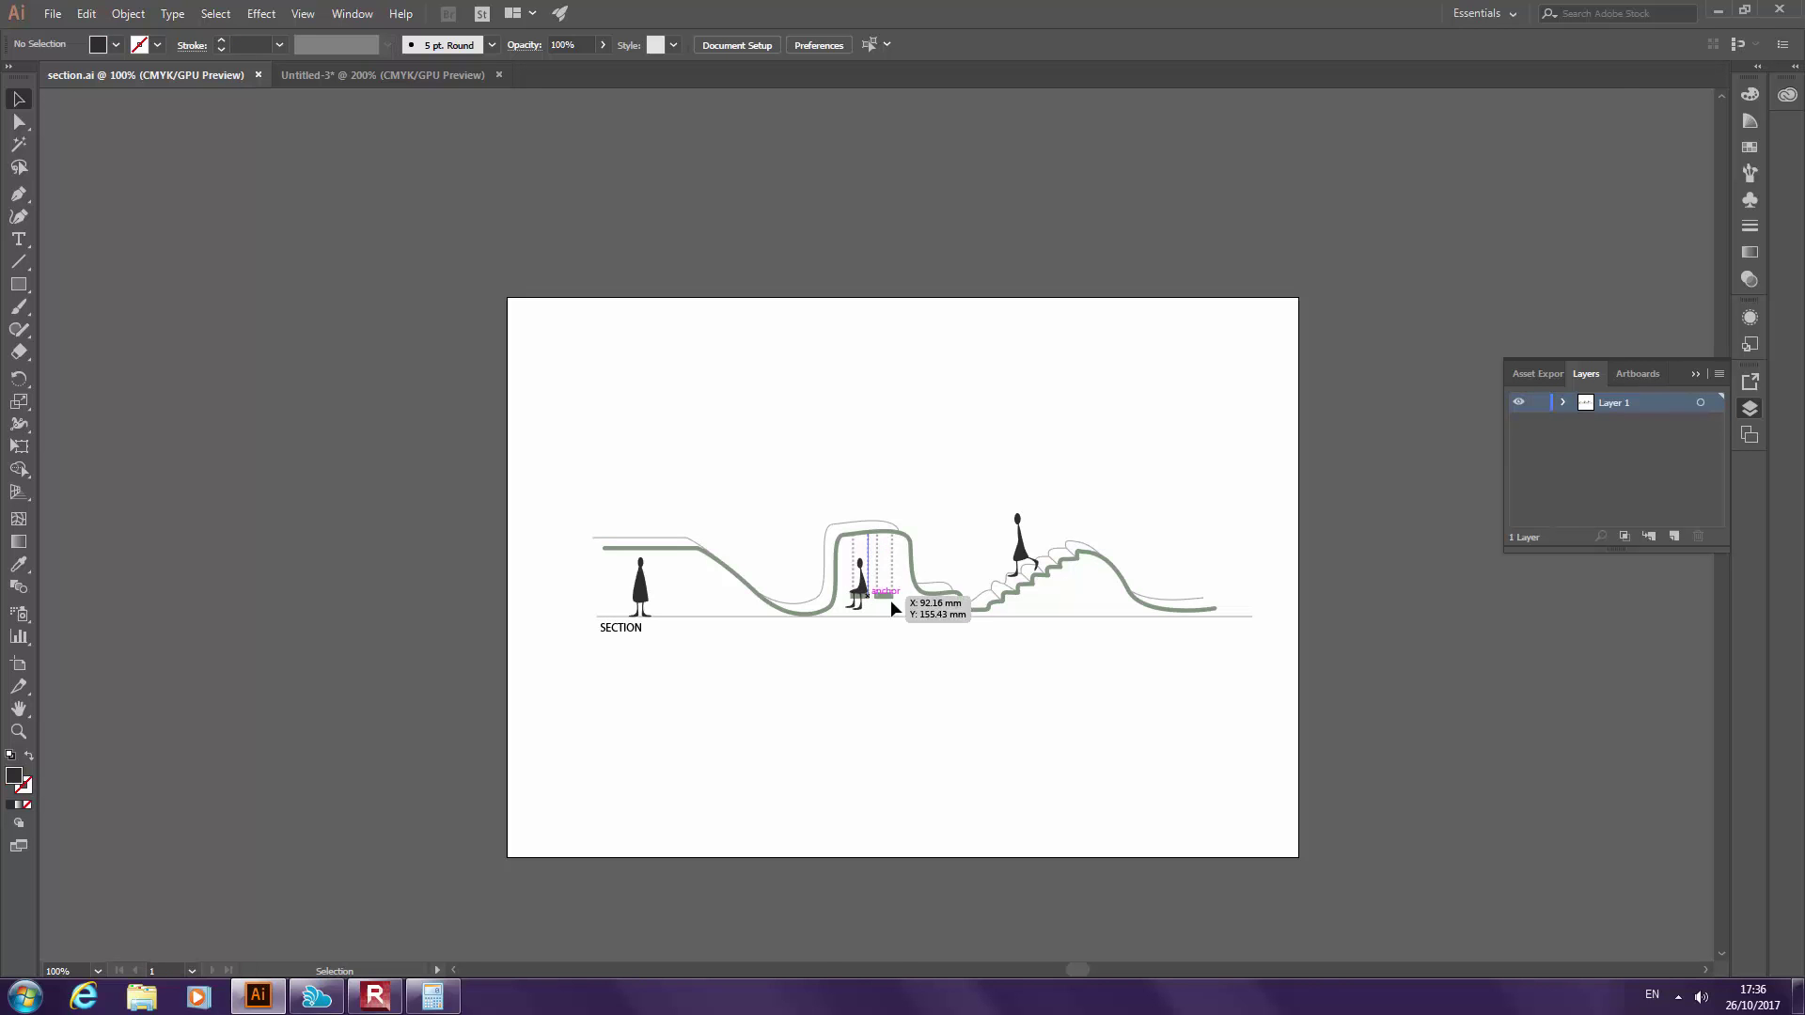
{"action": "left_click", "coordinate": [385, 75]}
{"action": "left_click", "coordinate": [19, 195]}
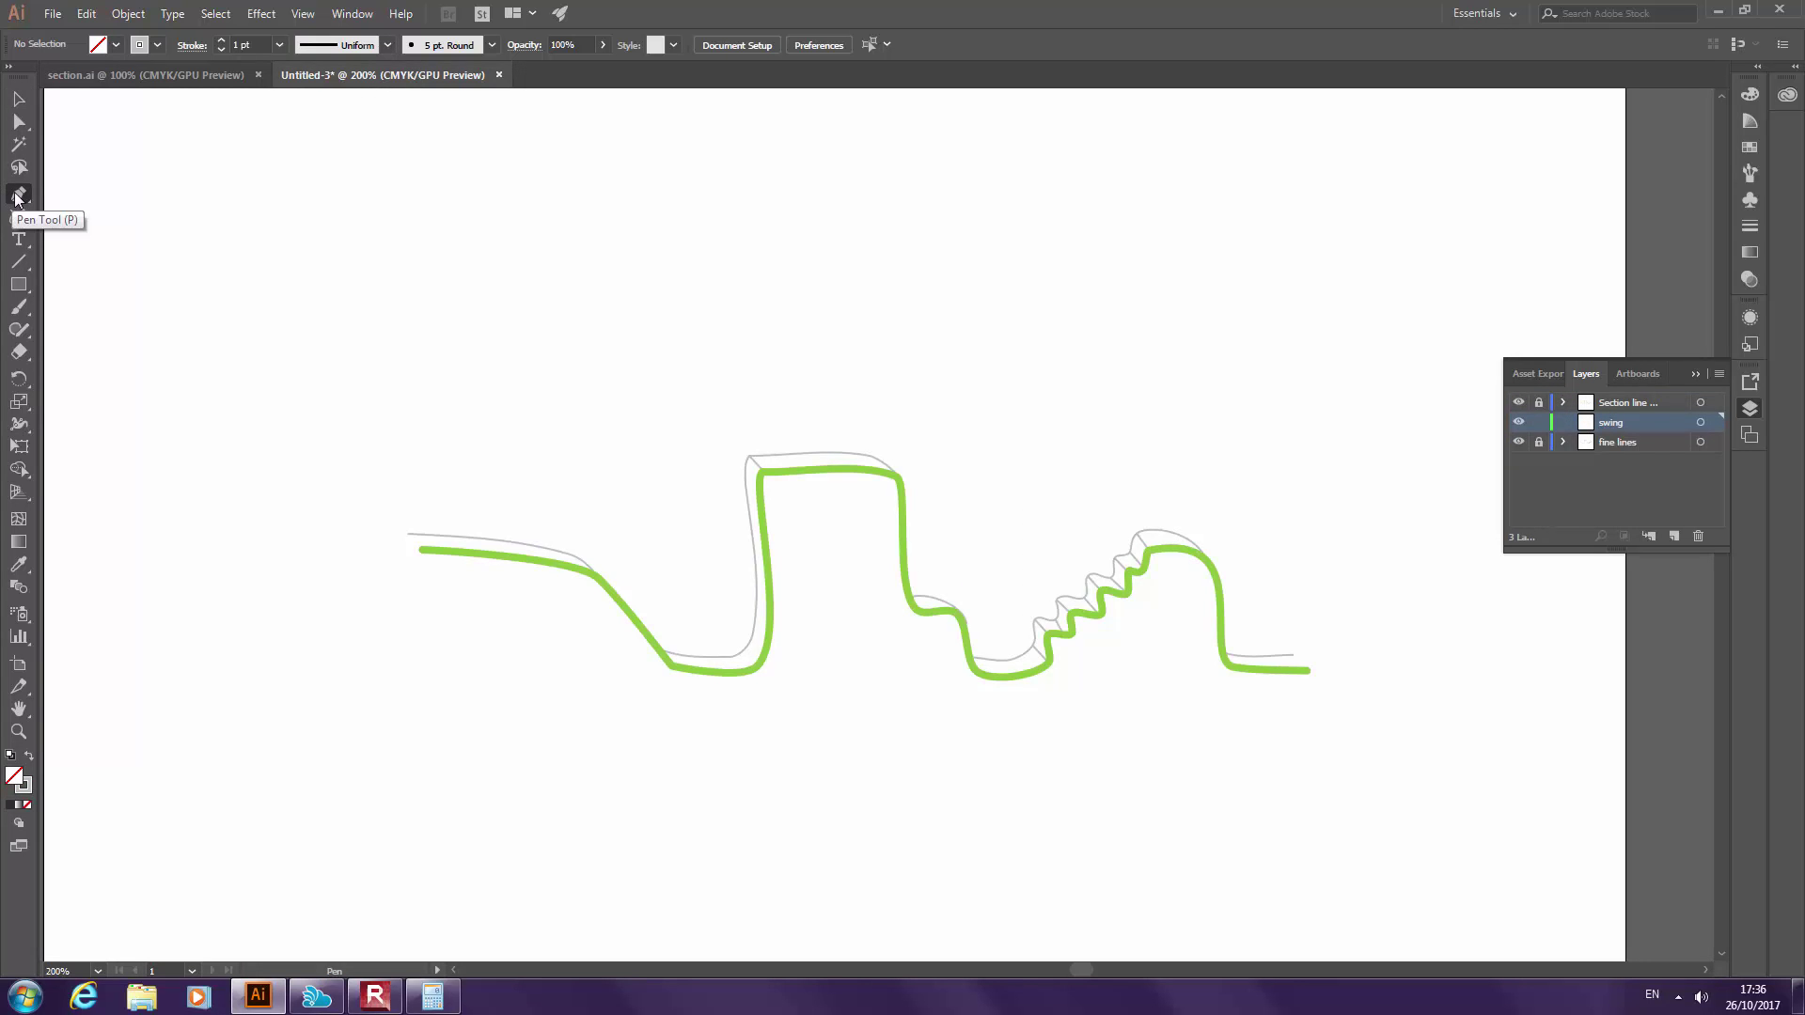
{"action": "left_click", "coordinate": [792, 472]}
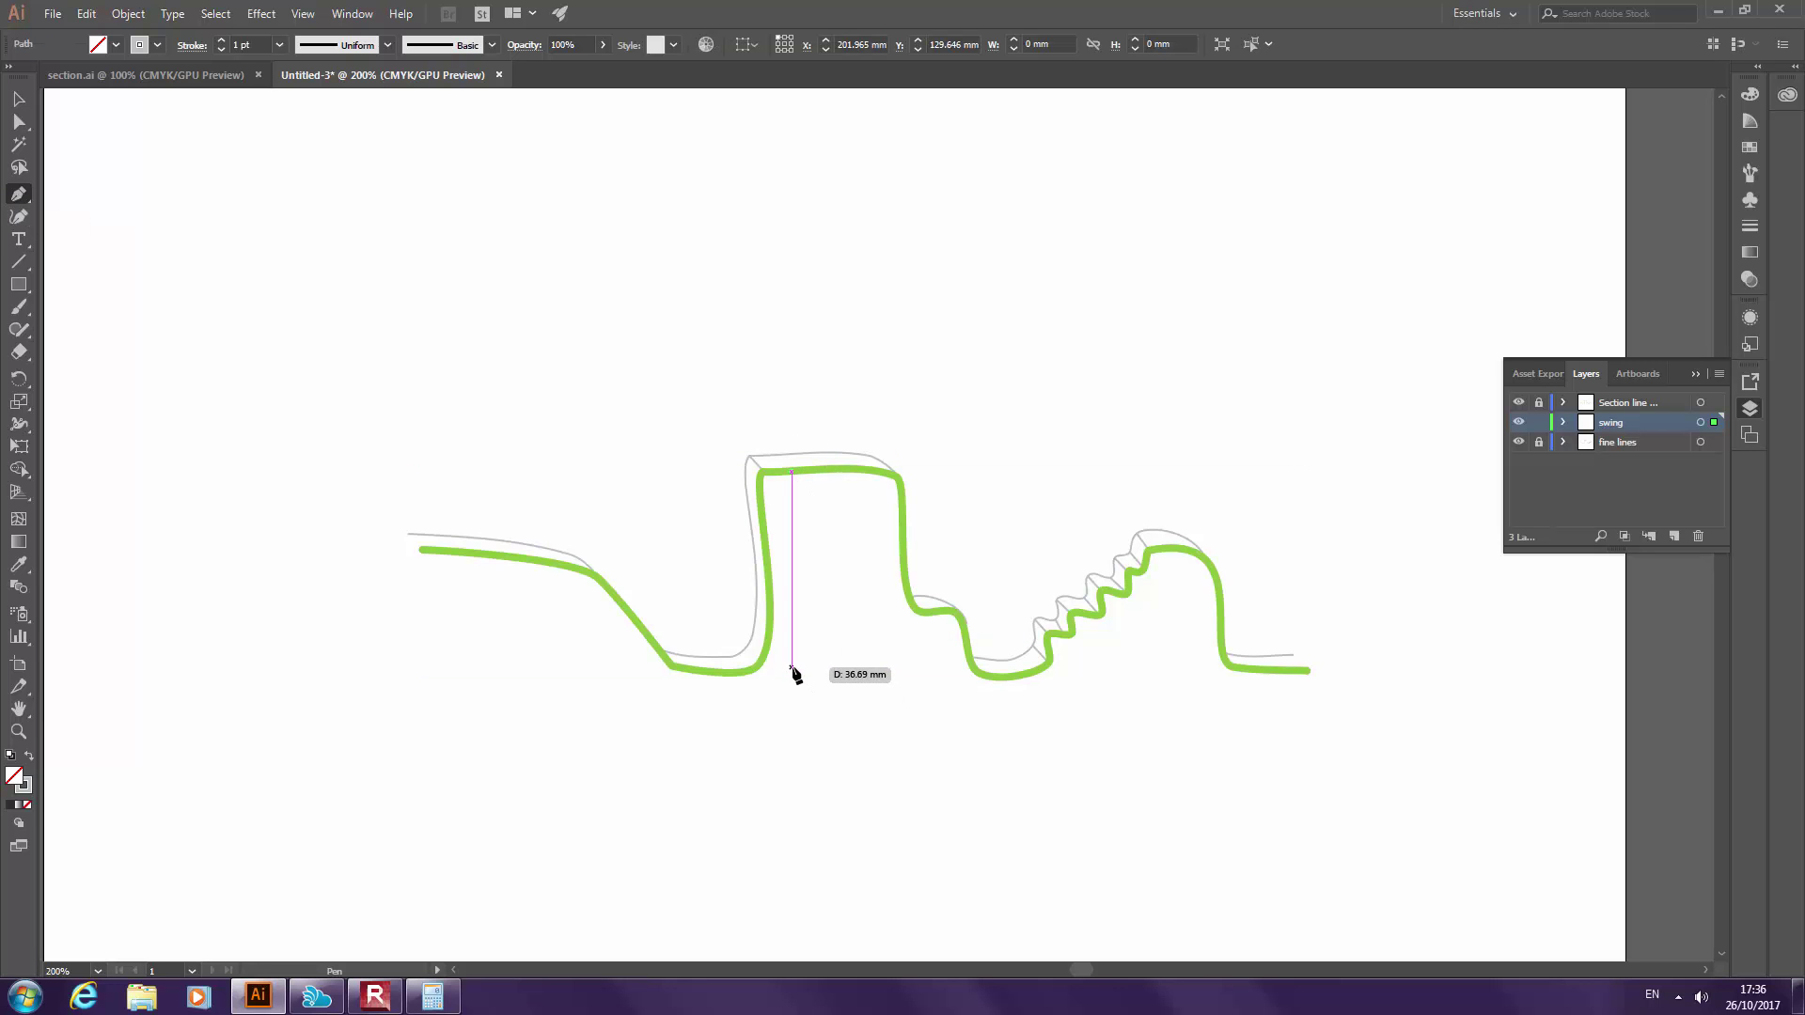
{"action": "left_click", "coordinate": [791, 666]}
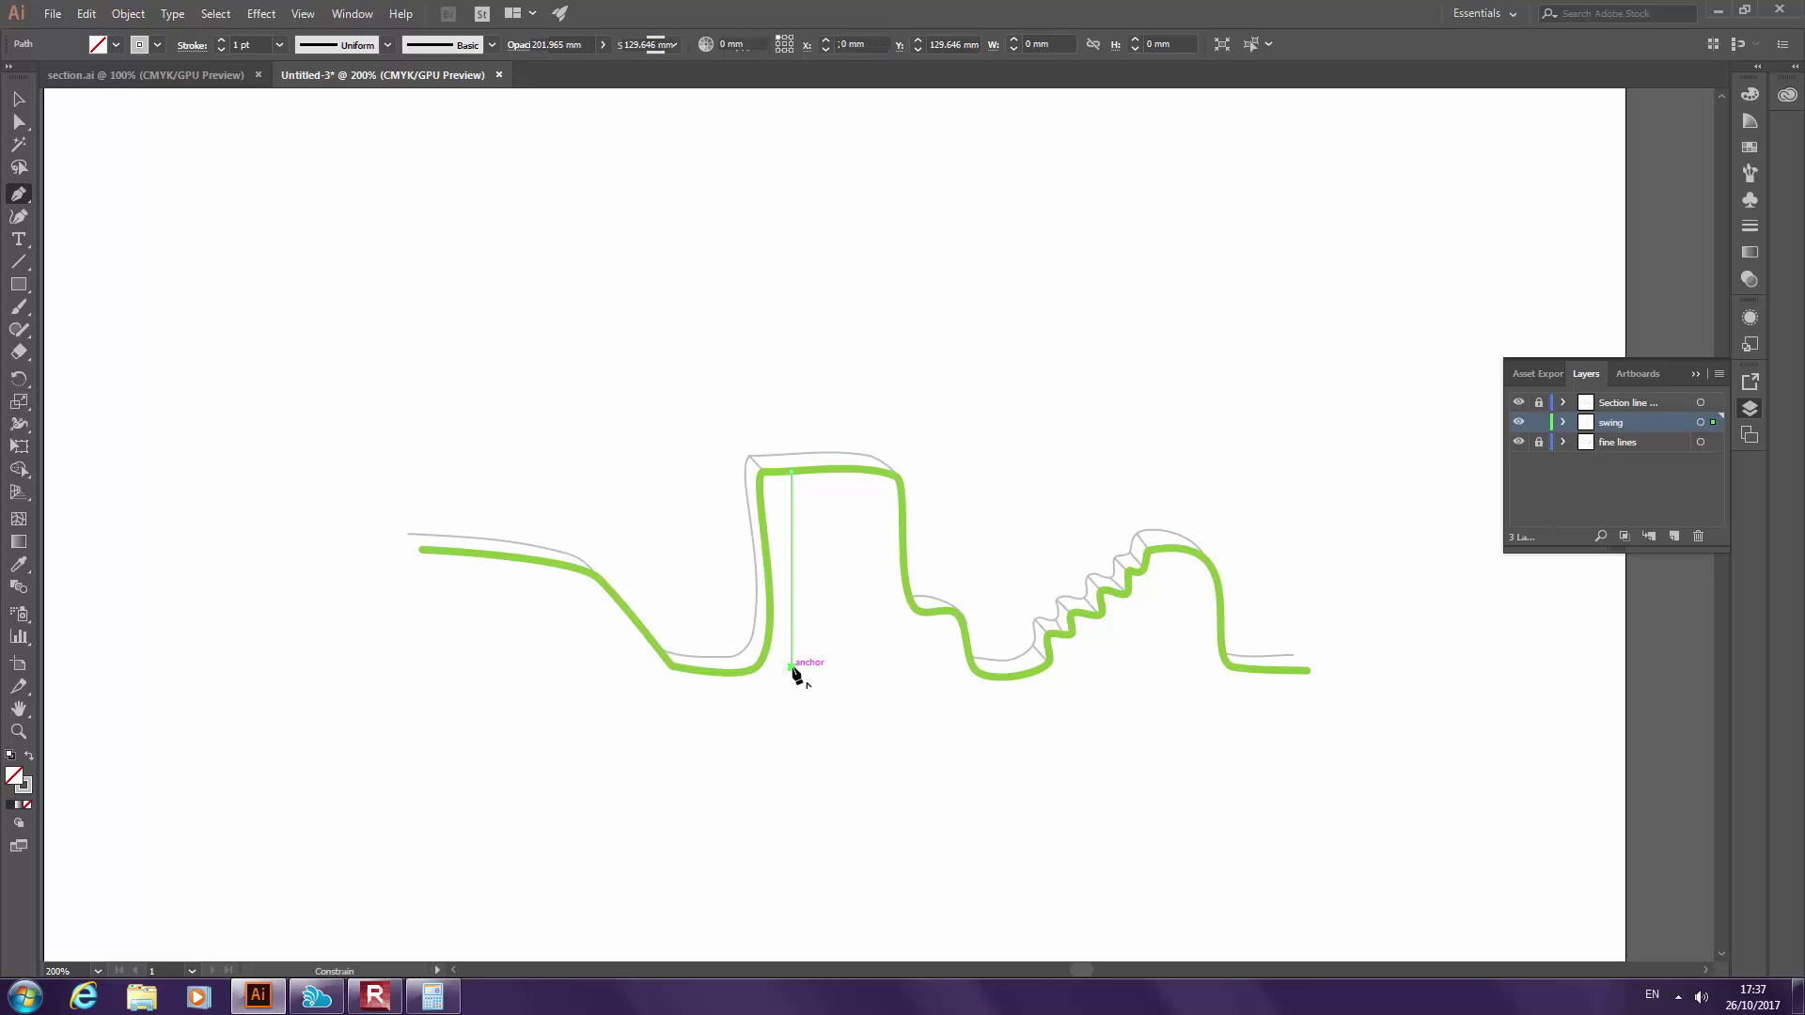
{"action": "left_click", "coordinate": [19, 99]}
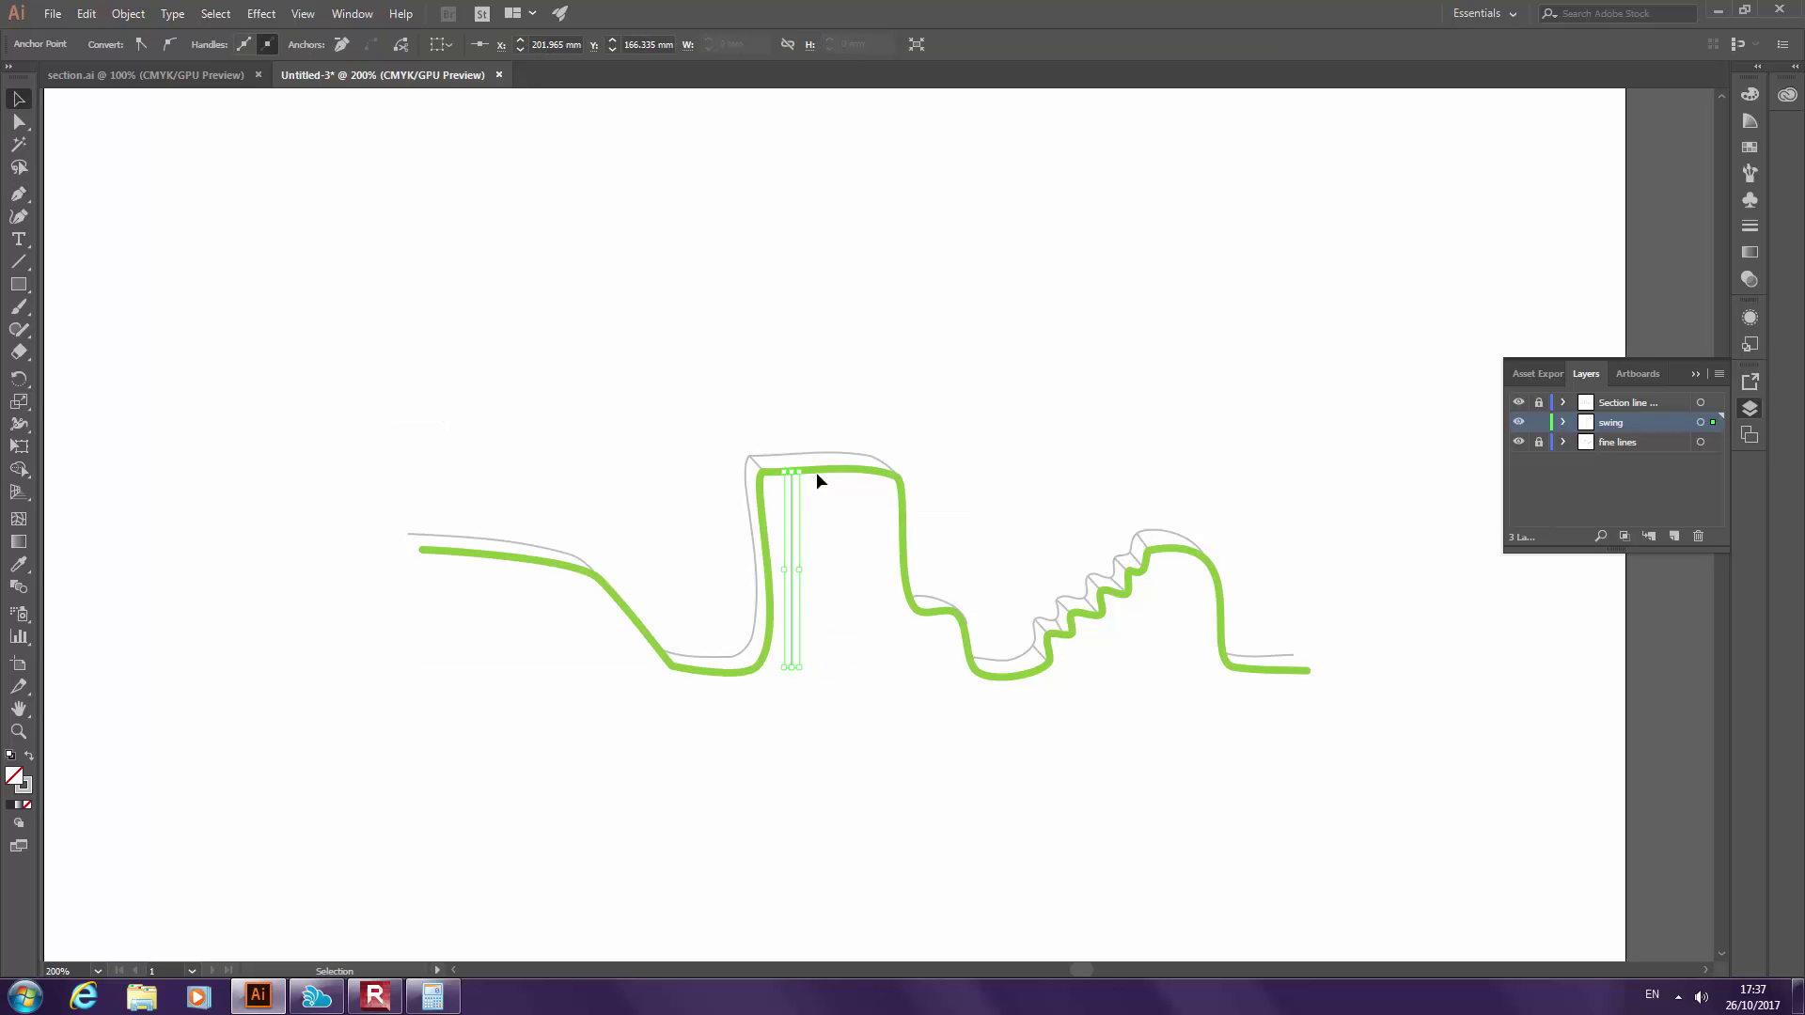
{"action": "left_click", "coordinate": [526, 310]}
Give the vertical swing line a dashed stroke
{"action": "left_click", "coordinate": [793, 479]}
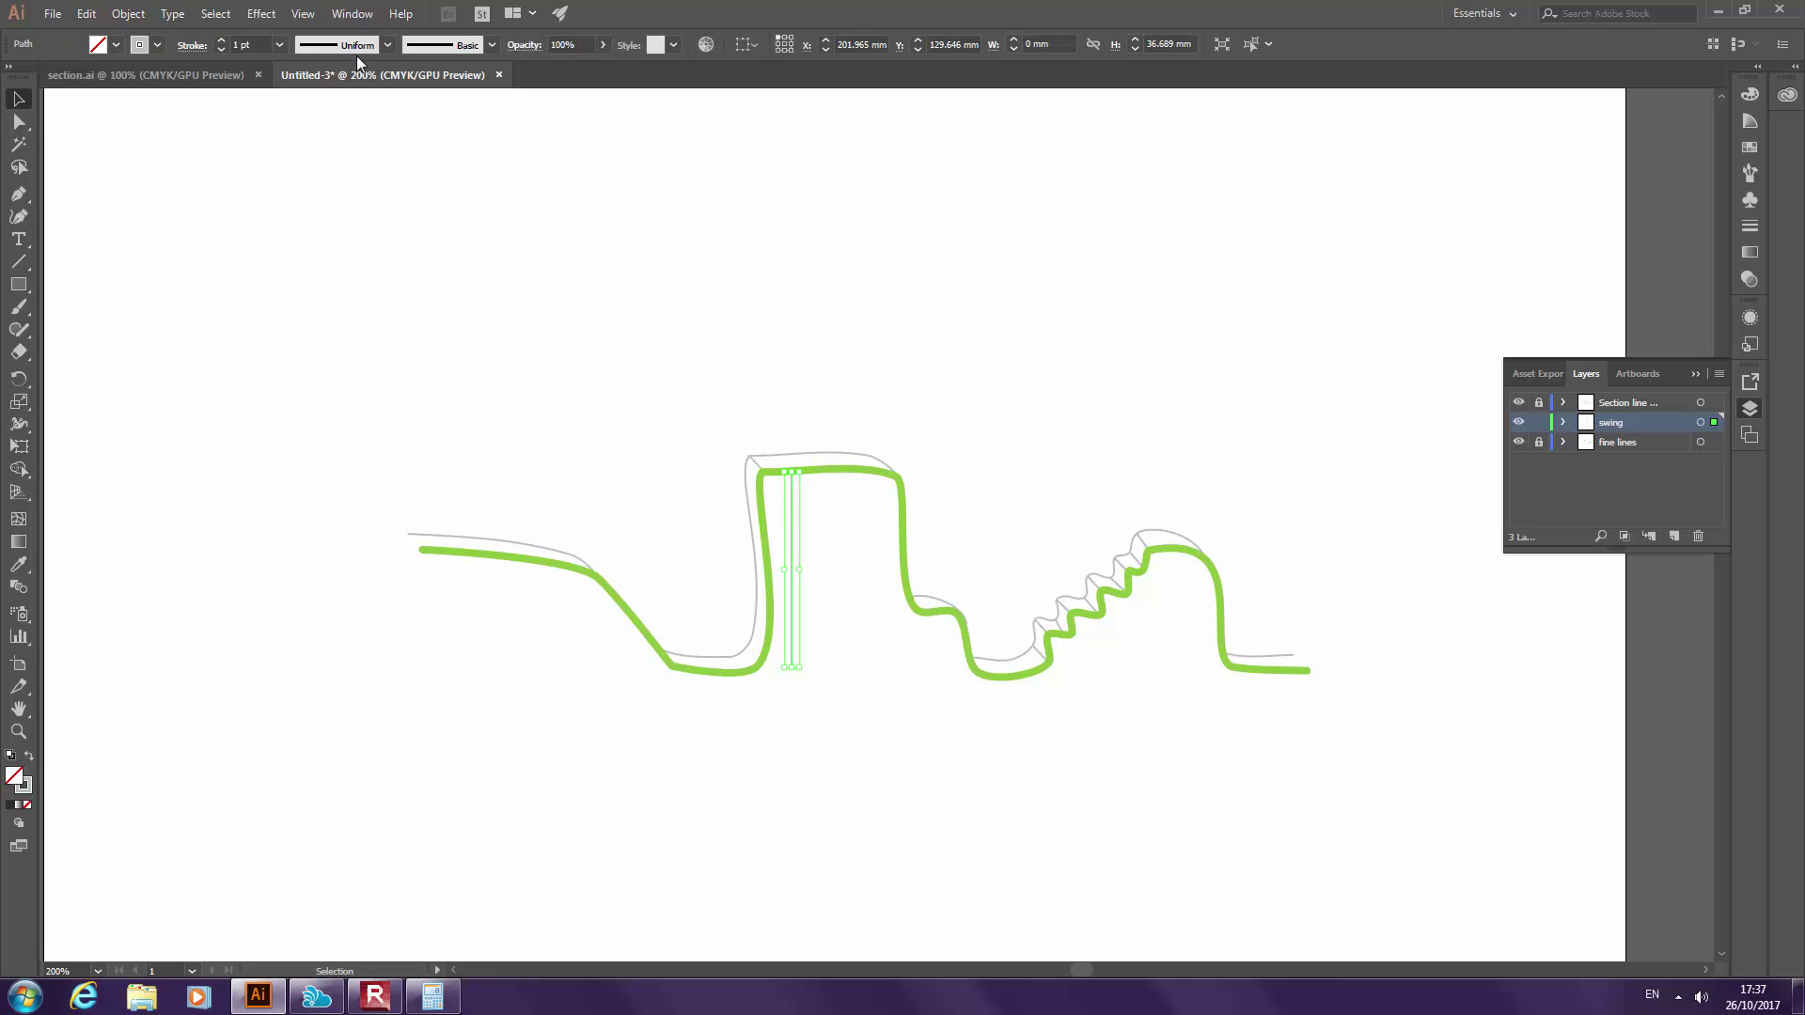
{"action": "left_click", "coordinate": [184, 46]}
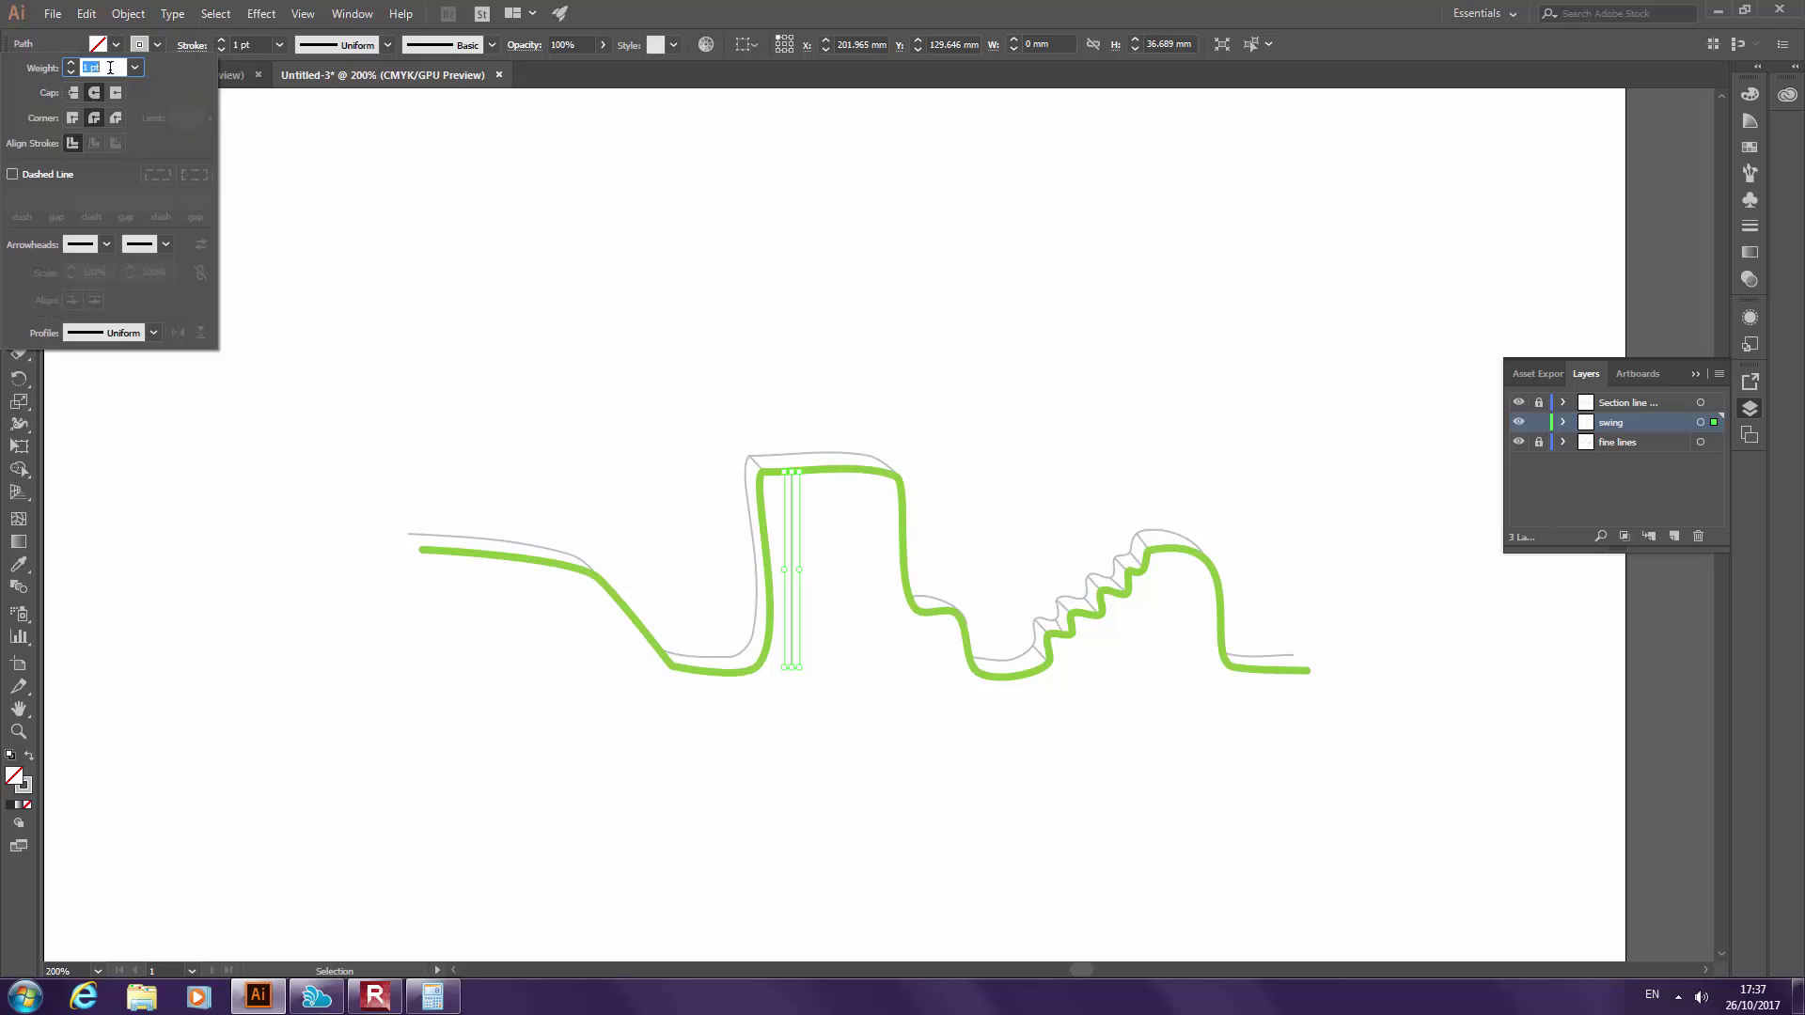
{"action": "left_click", "coordinate": [13, 175]}
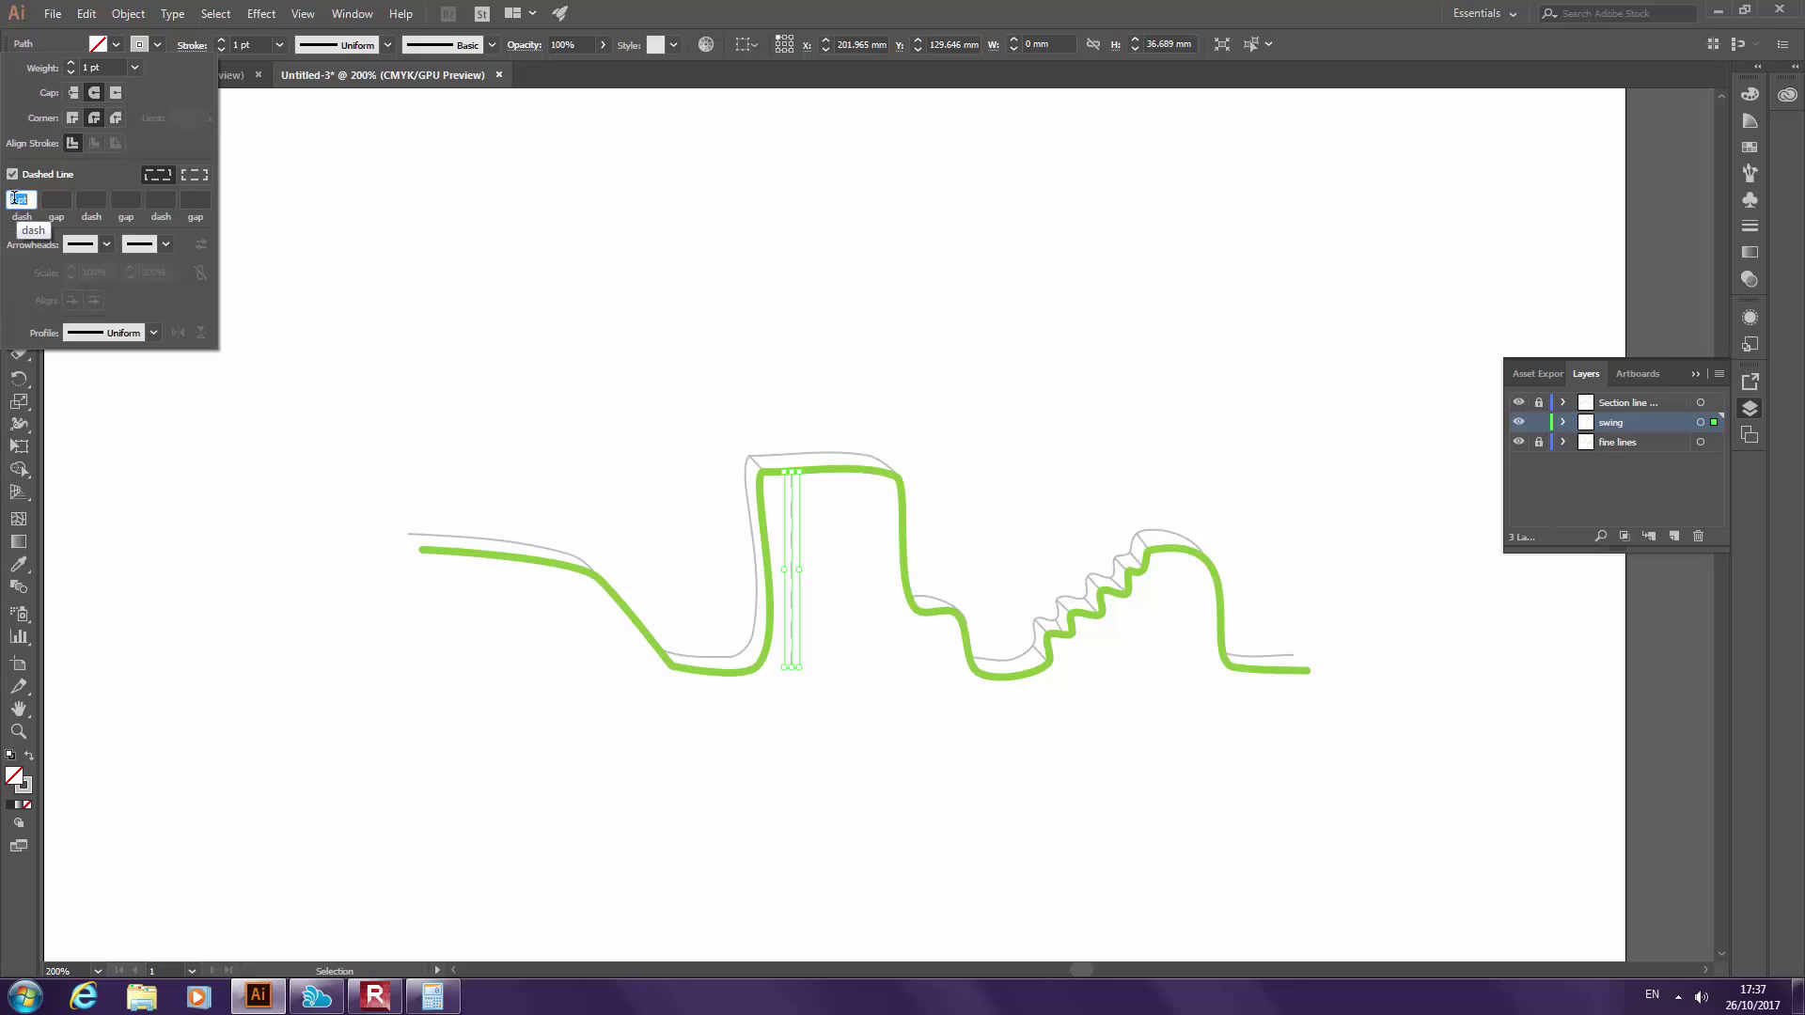
{"action": "scroll", "coordinate": [744, 528], "scroll_direction": "up", "scroll_amount": 2}
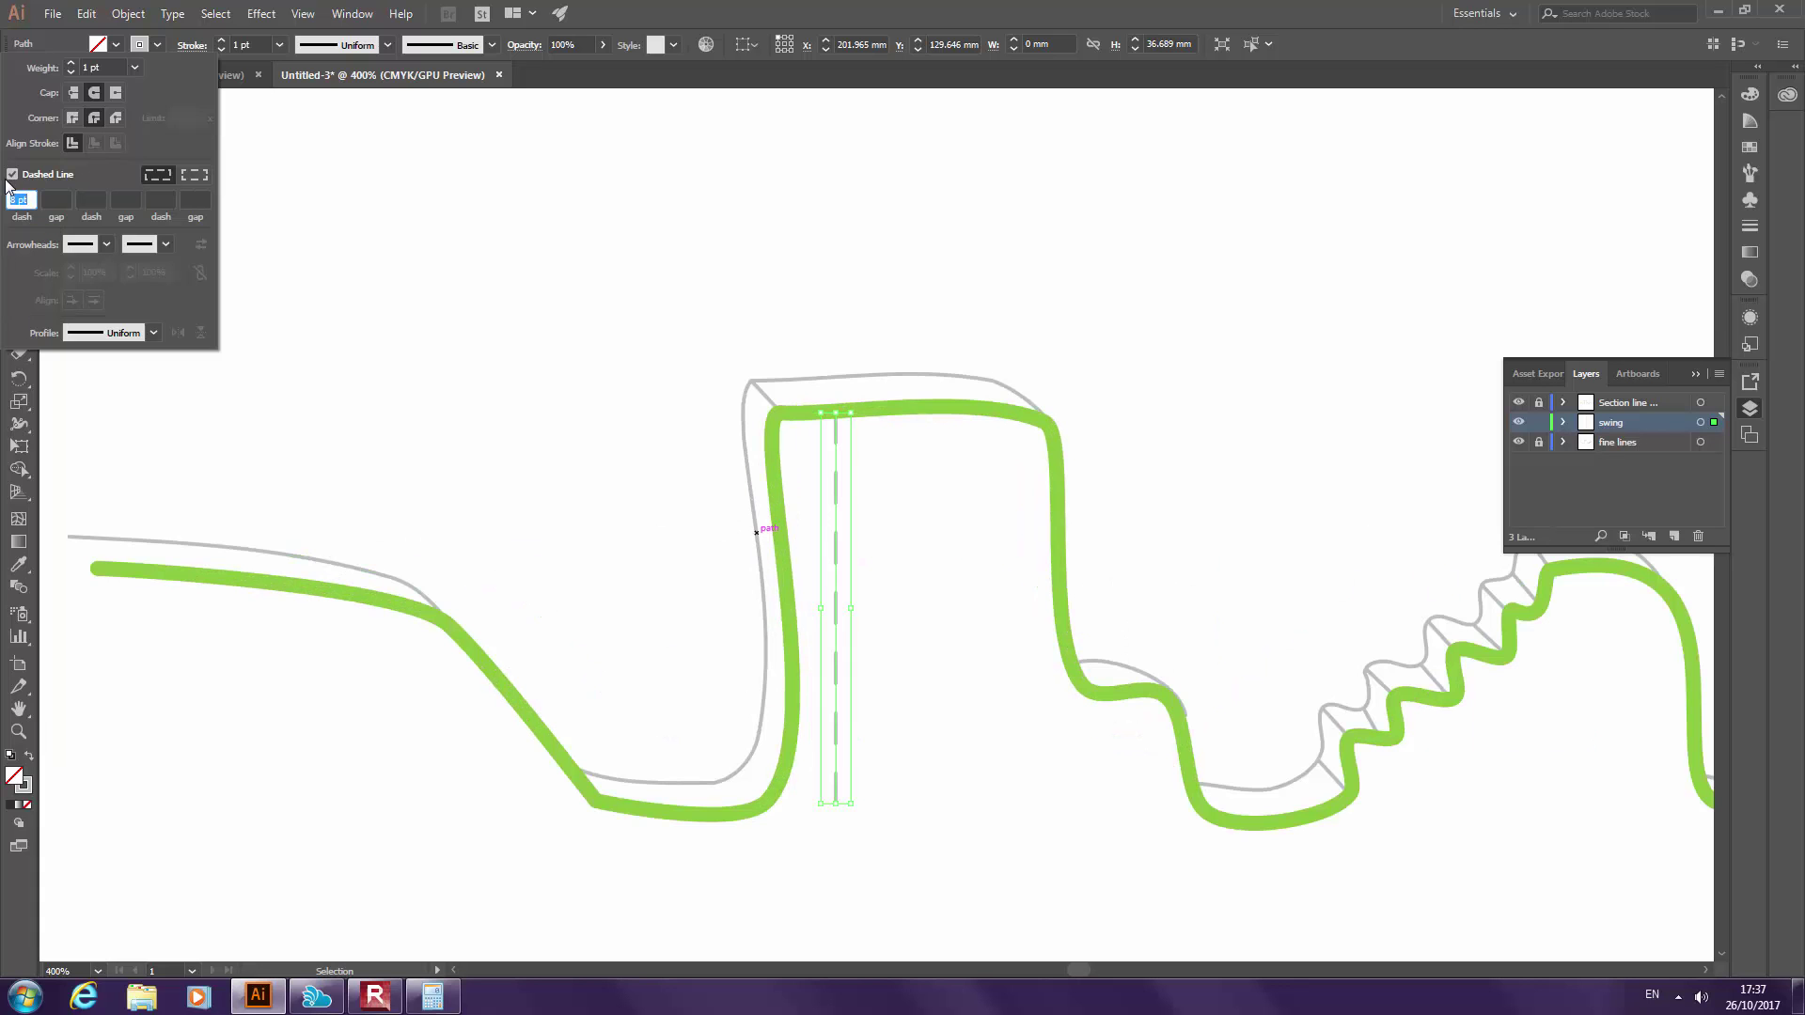
{"action": "key", "text": "Return"}
{"action": "left_click", "coordinate": [900, 534]}
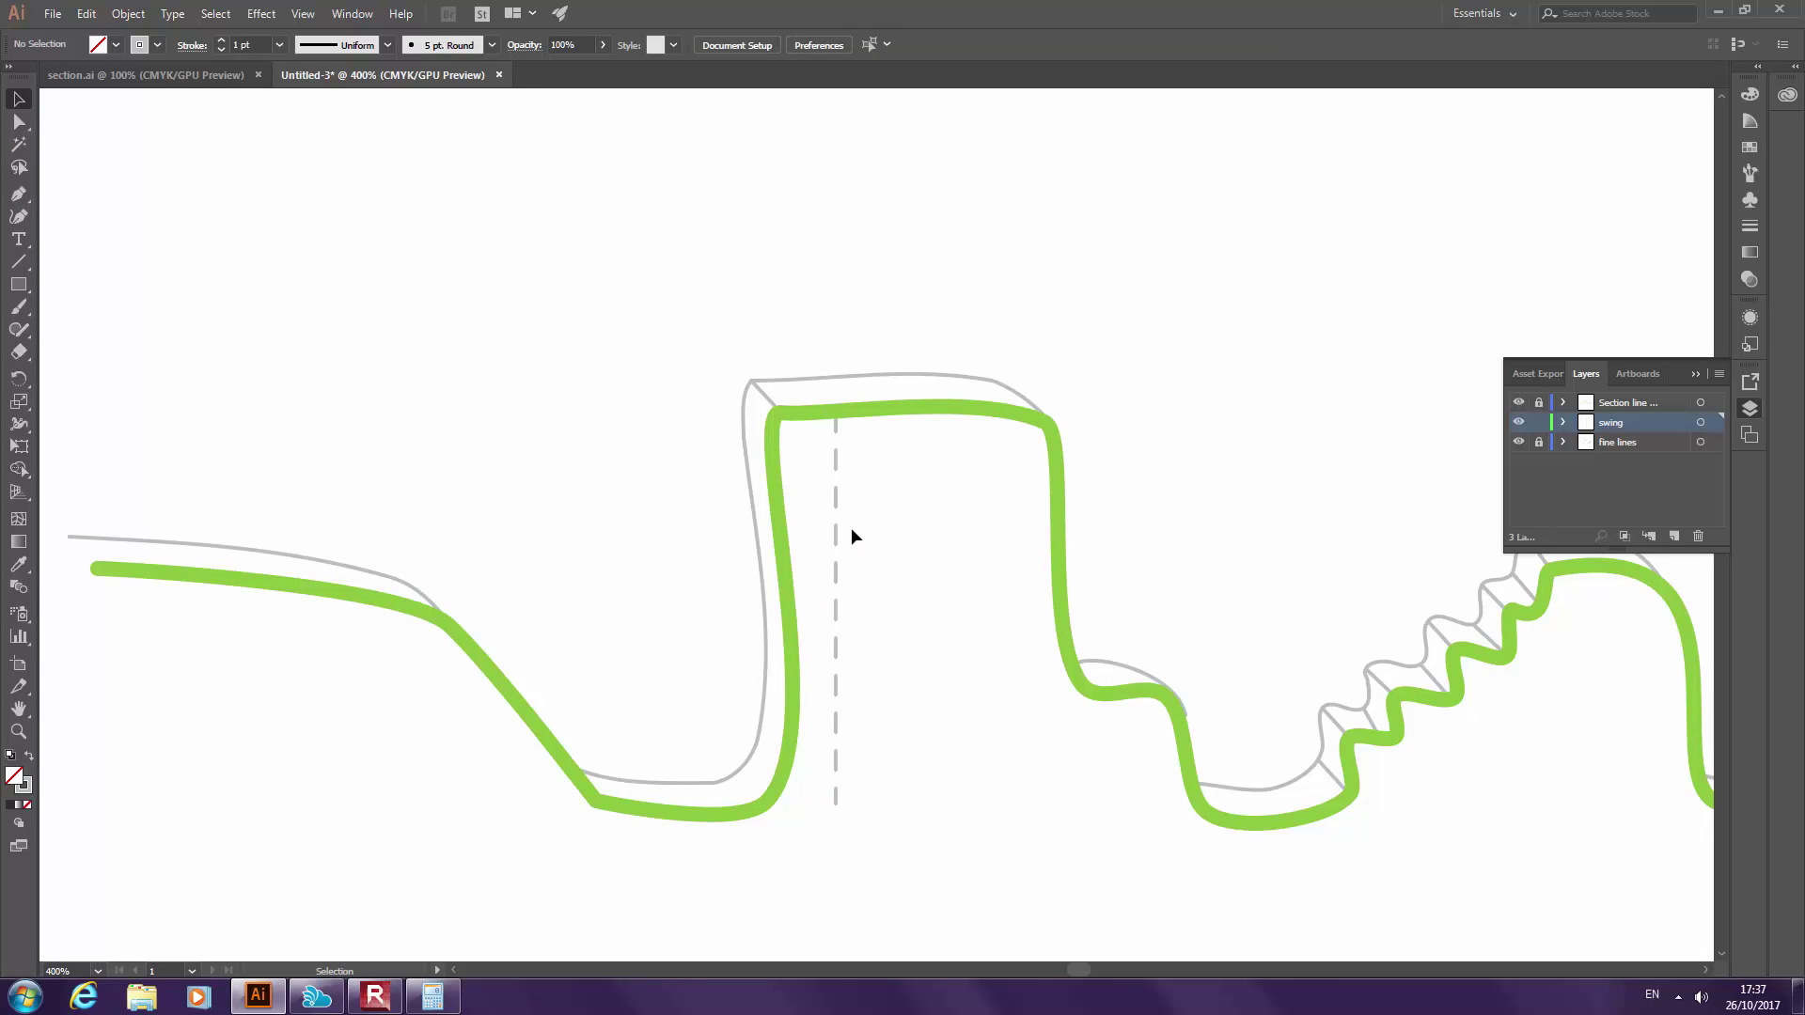
Set the dashed swing line's stroke weight to 3 pt
{"action": "scroll", "coordinate": [861, 533], "scroll_direction": "down", "scroll_amount": 2}
{"action": "left_click", "coordinate": [844, 620]}
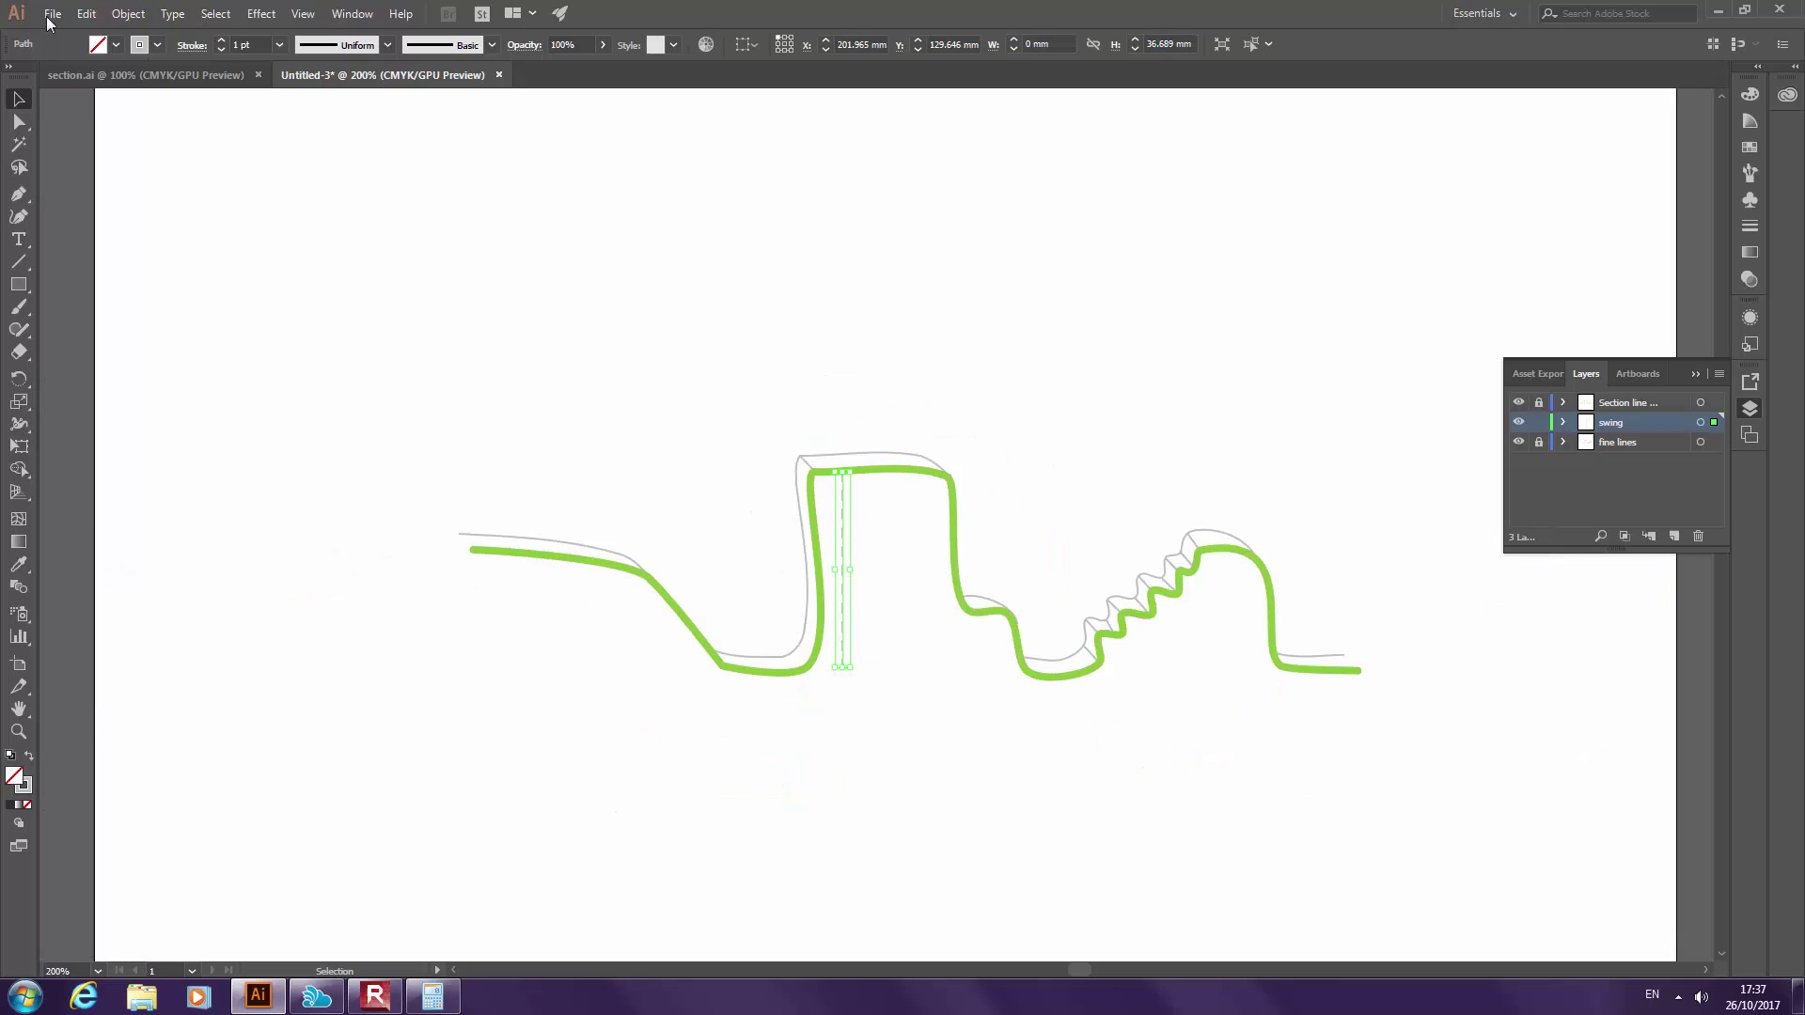
{"action": "left_click", "coordinate": [222, 40]}
{"action": "left_click", "coordinate": [826, 633]}
Duplicate the dashed line about 4.8 mm to its right as the swing's second rope, level with the first
{"action": "left_click", "coordinate": [844, 604]}
{"action": "scroll", "coordinate": [846, 522], "scroll_direction": "up", "scroll_amount": 1}
{"action": "left_click_drag", "start_coordinate": [842, 528], "coordinate": [883, 552]}
{"action": "left_click", "coordinate": [916, 527]}
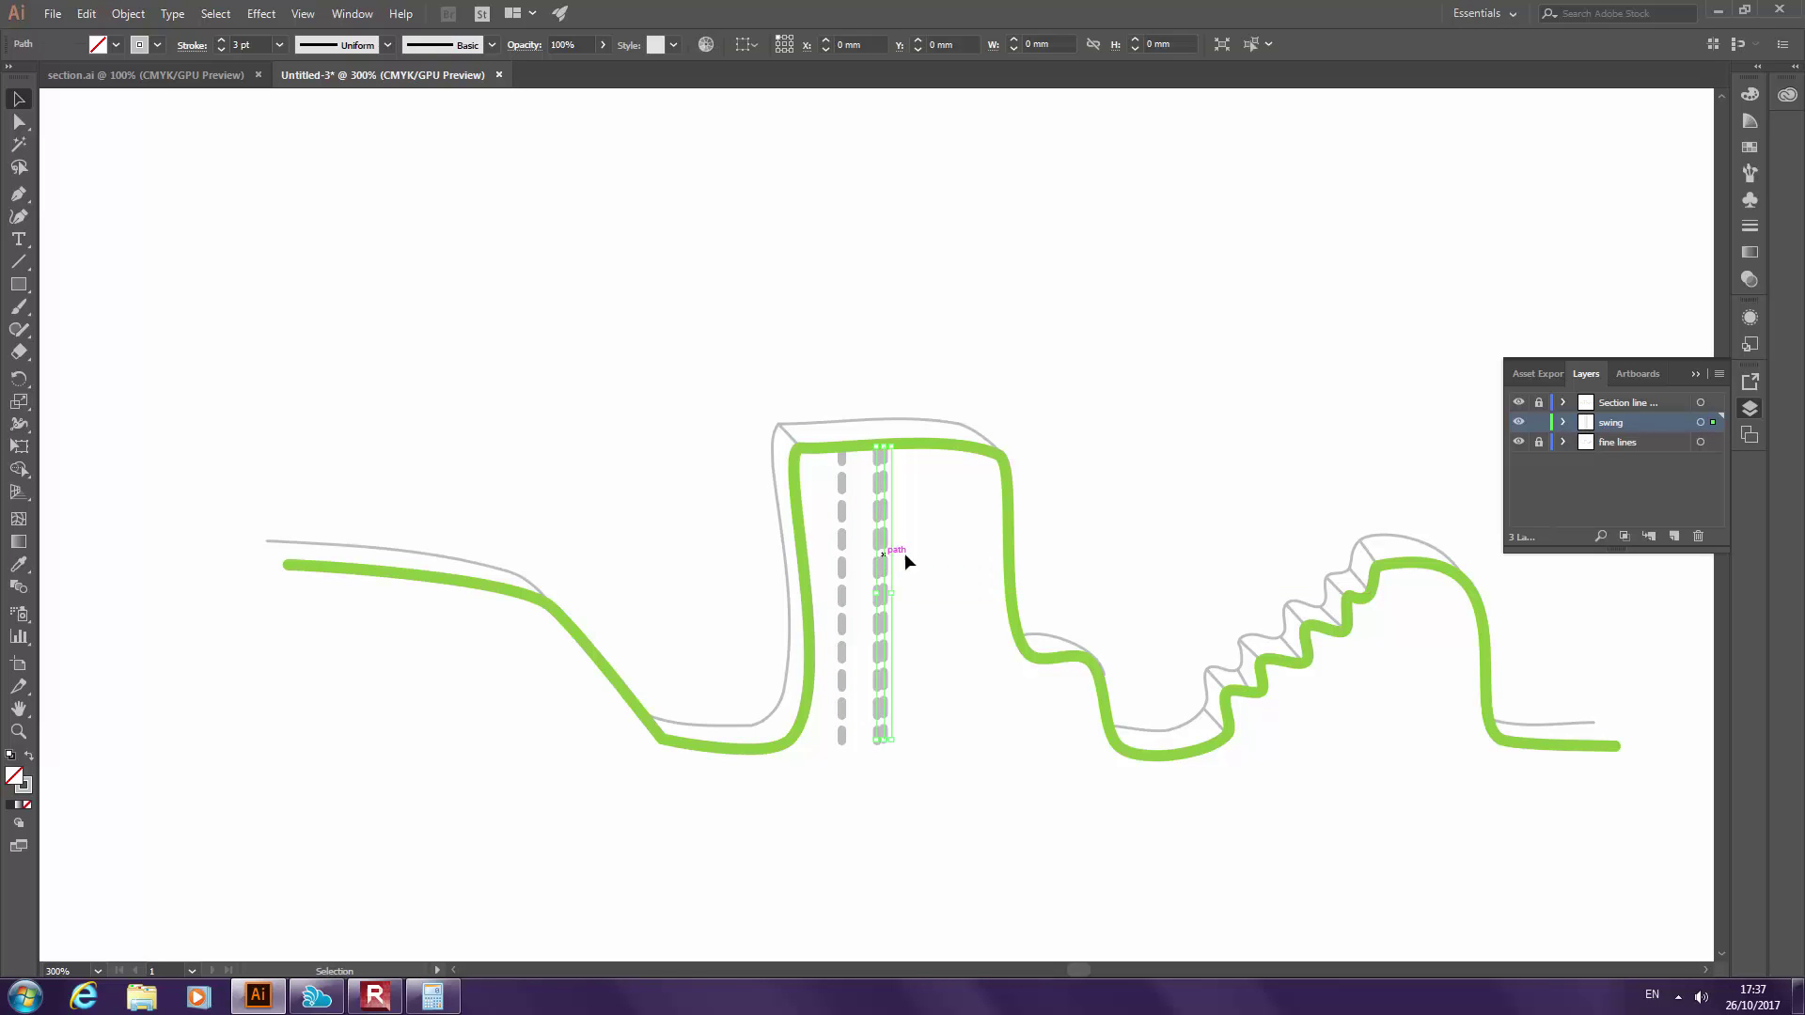
{"action": "key", "text": "Right"}
{"action": "key", "text": "Right"}
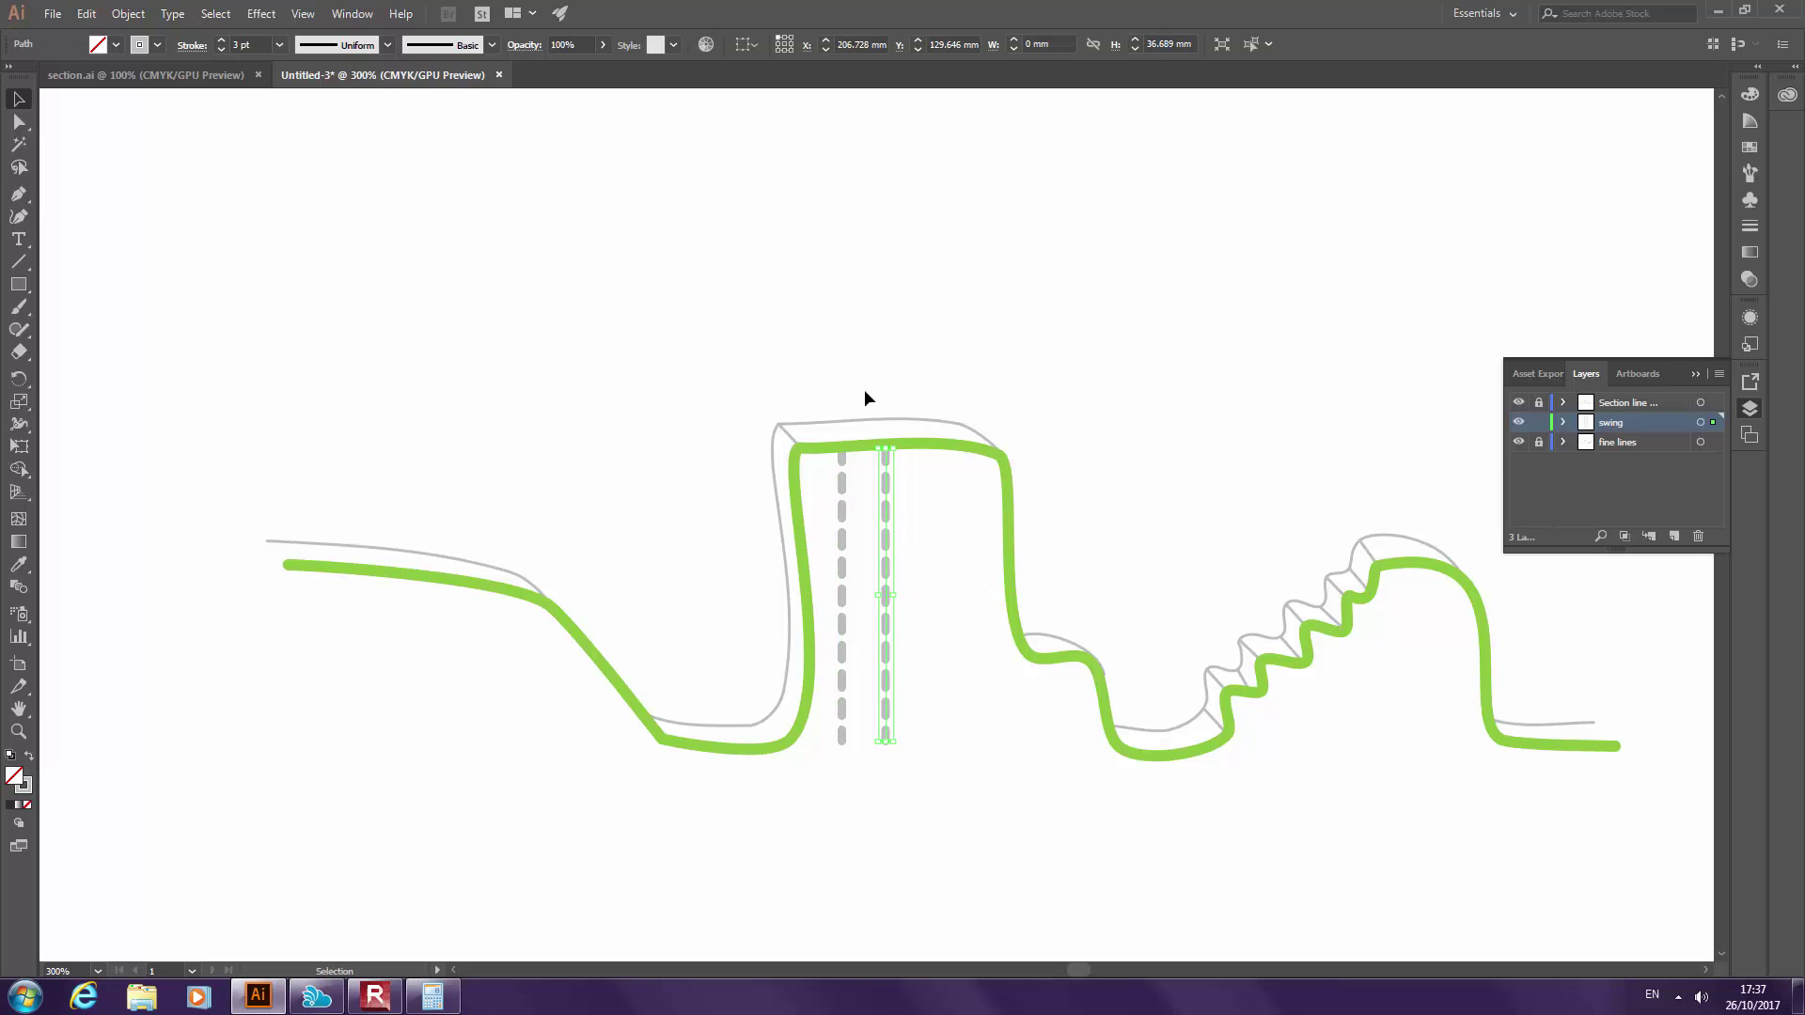
{"action": "key", "text": "Right"}
{"action": "key", "text": "Left"}
{"action": "key", "text": "Left"}
{"action": "key", "text": "Right"}
{"action": "left_click", "coordinate": [1064, 359]}
Draw a horizontal Pen line about 9 mm long across the lower ends of both ropes as the swing seat
{"action": "left_click", "coordinate": [18, 194]}
{"action": "left_click", "coordinate": [841, 725]}
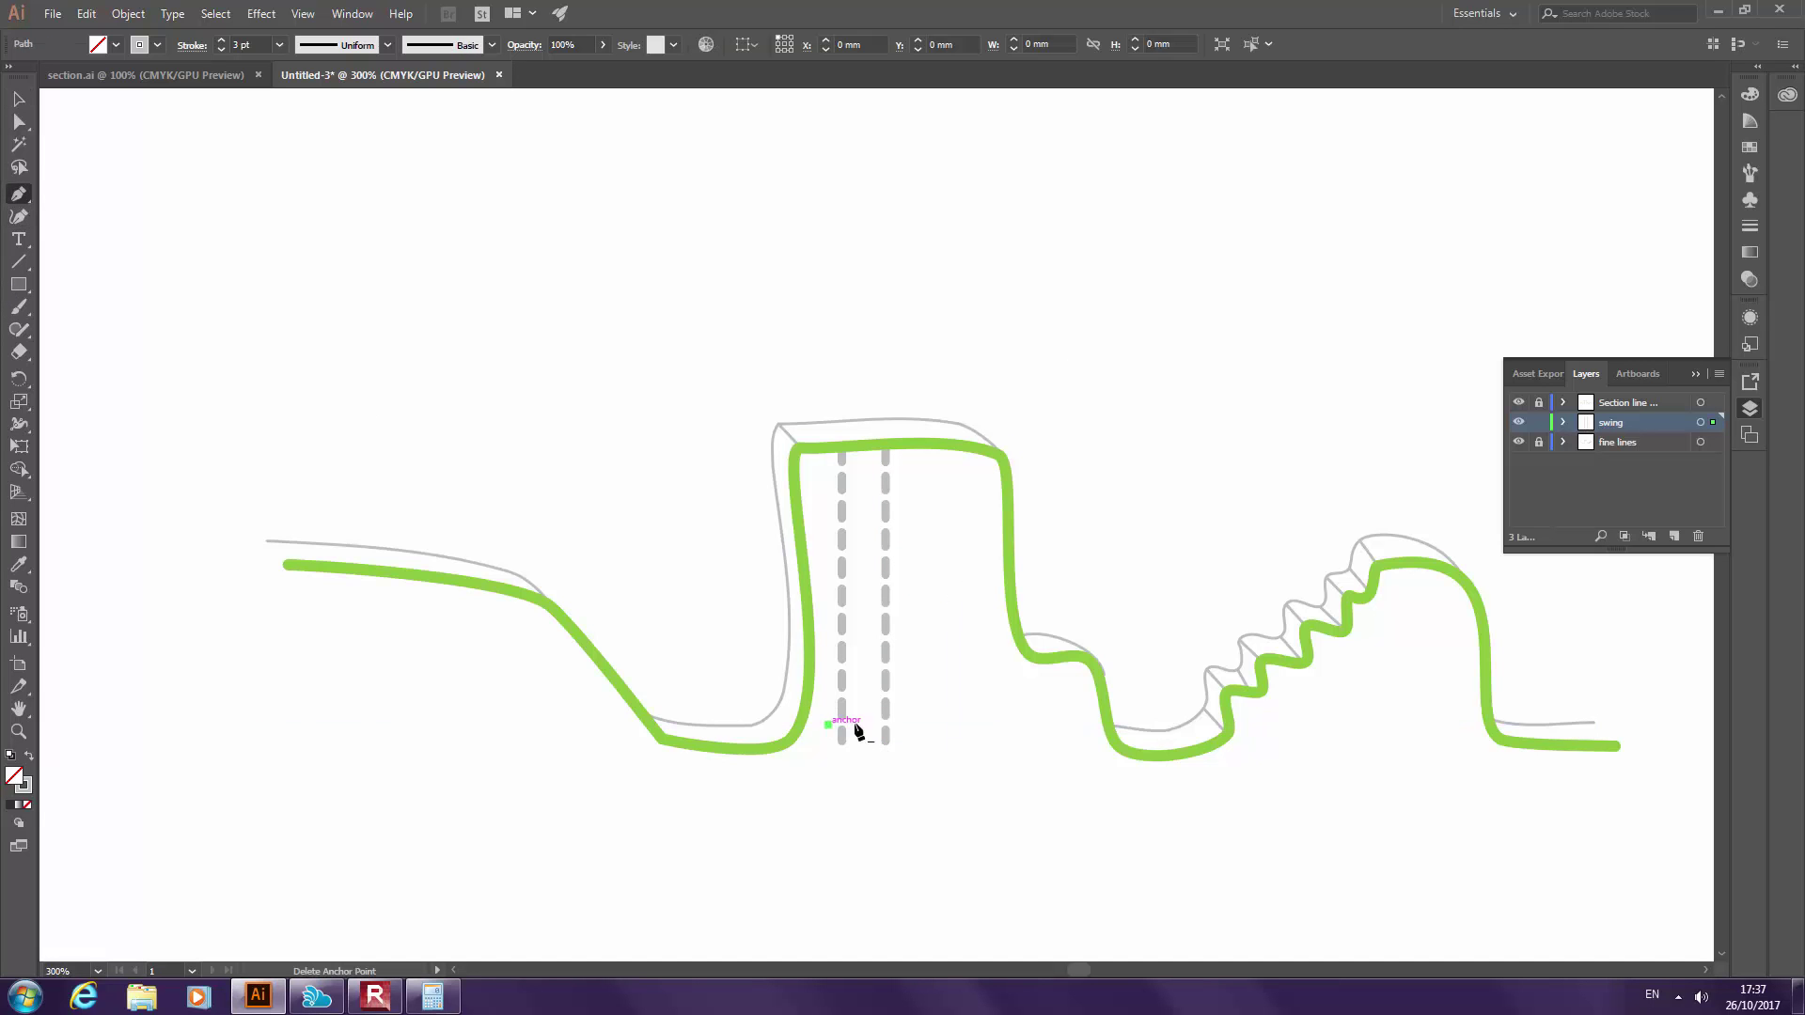
{"action": "left_click", "coordinate": [903, 725]}
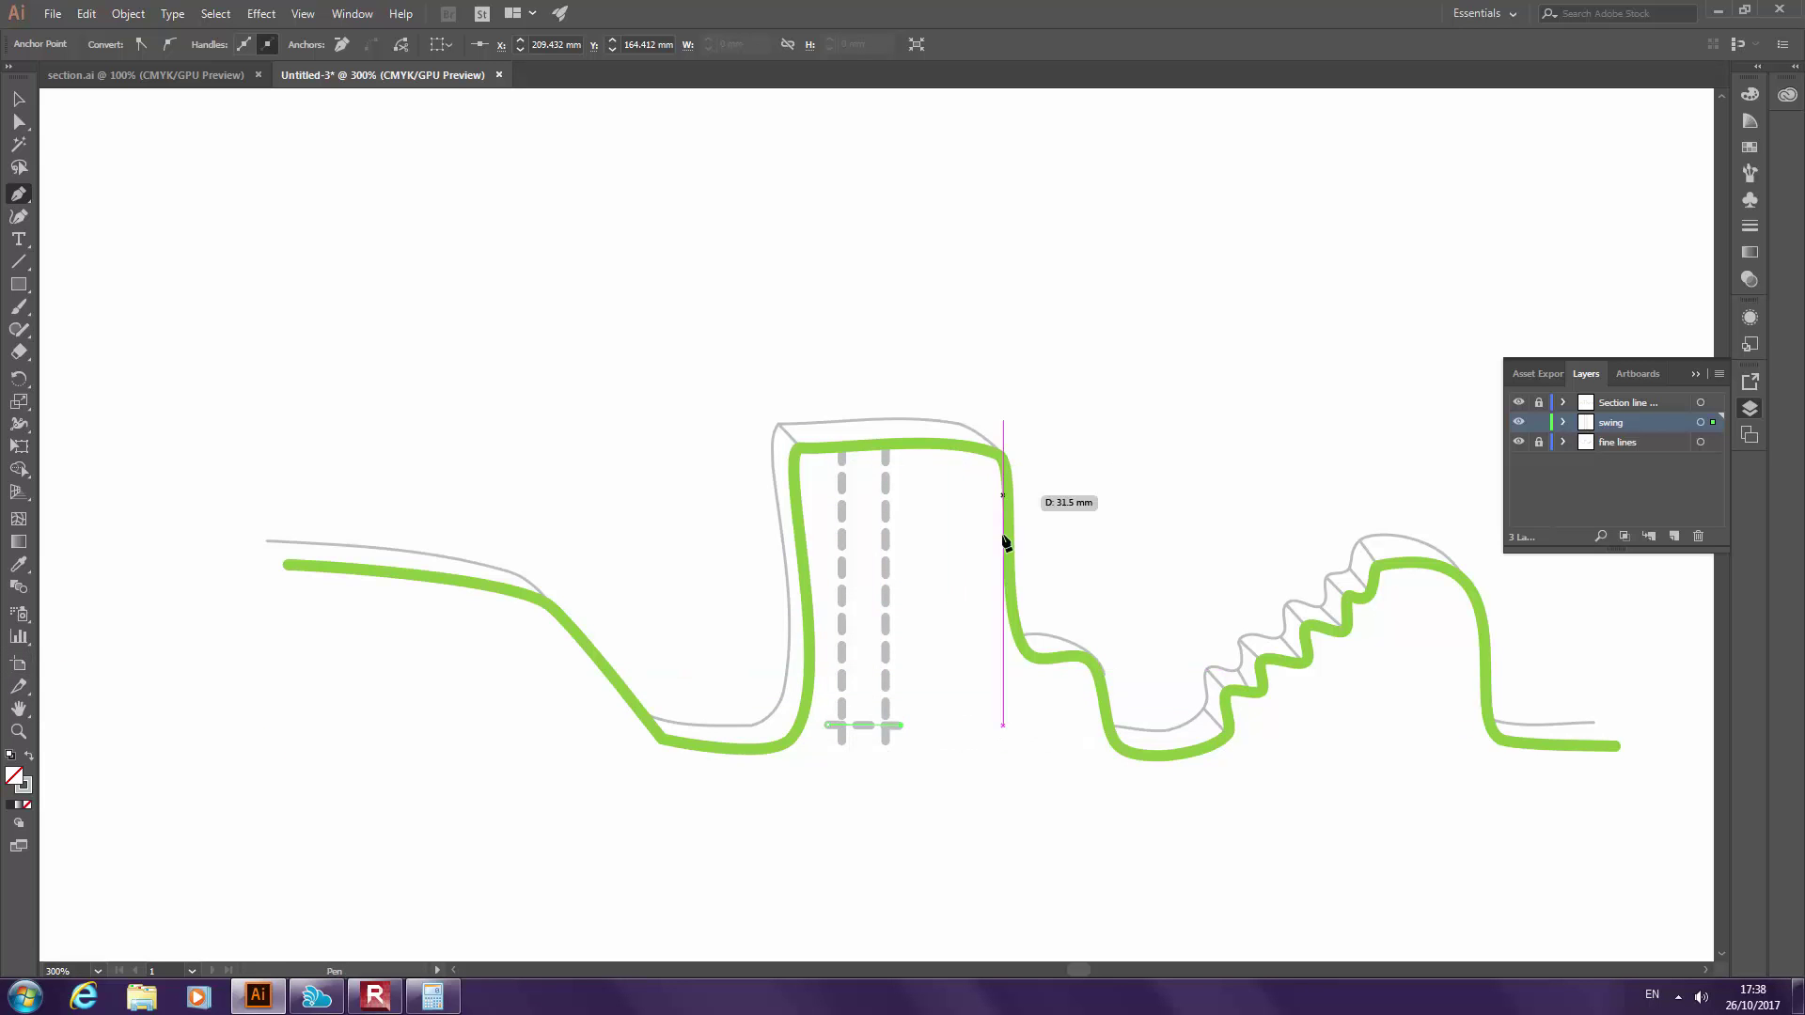
Apply the green section line's stroke style to the swing seat with the Eyedropper
{"action": "left_click", "coordinate": [21, 567]}
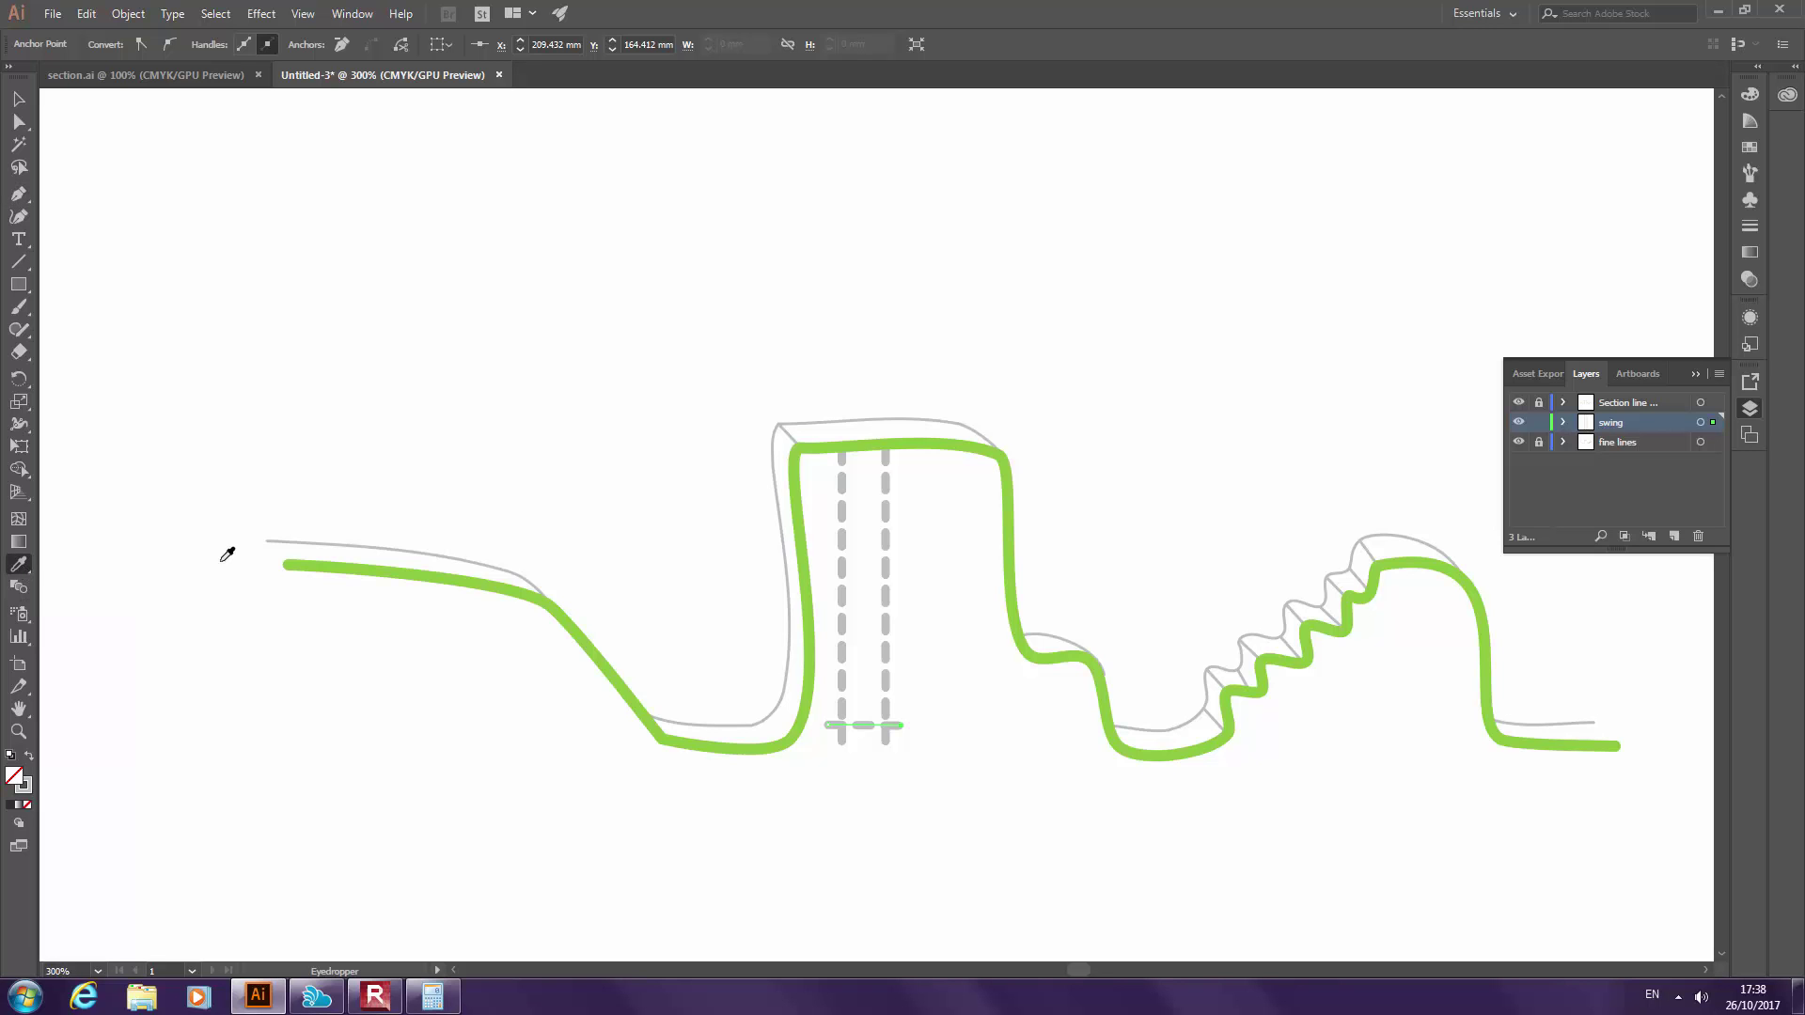
{"action": "left_click", "coordinate": [316, 565]}
{"action": "left_click", "coordinate": [19, 99]}
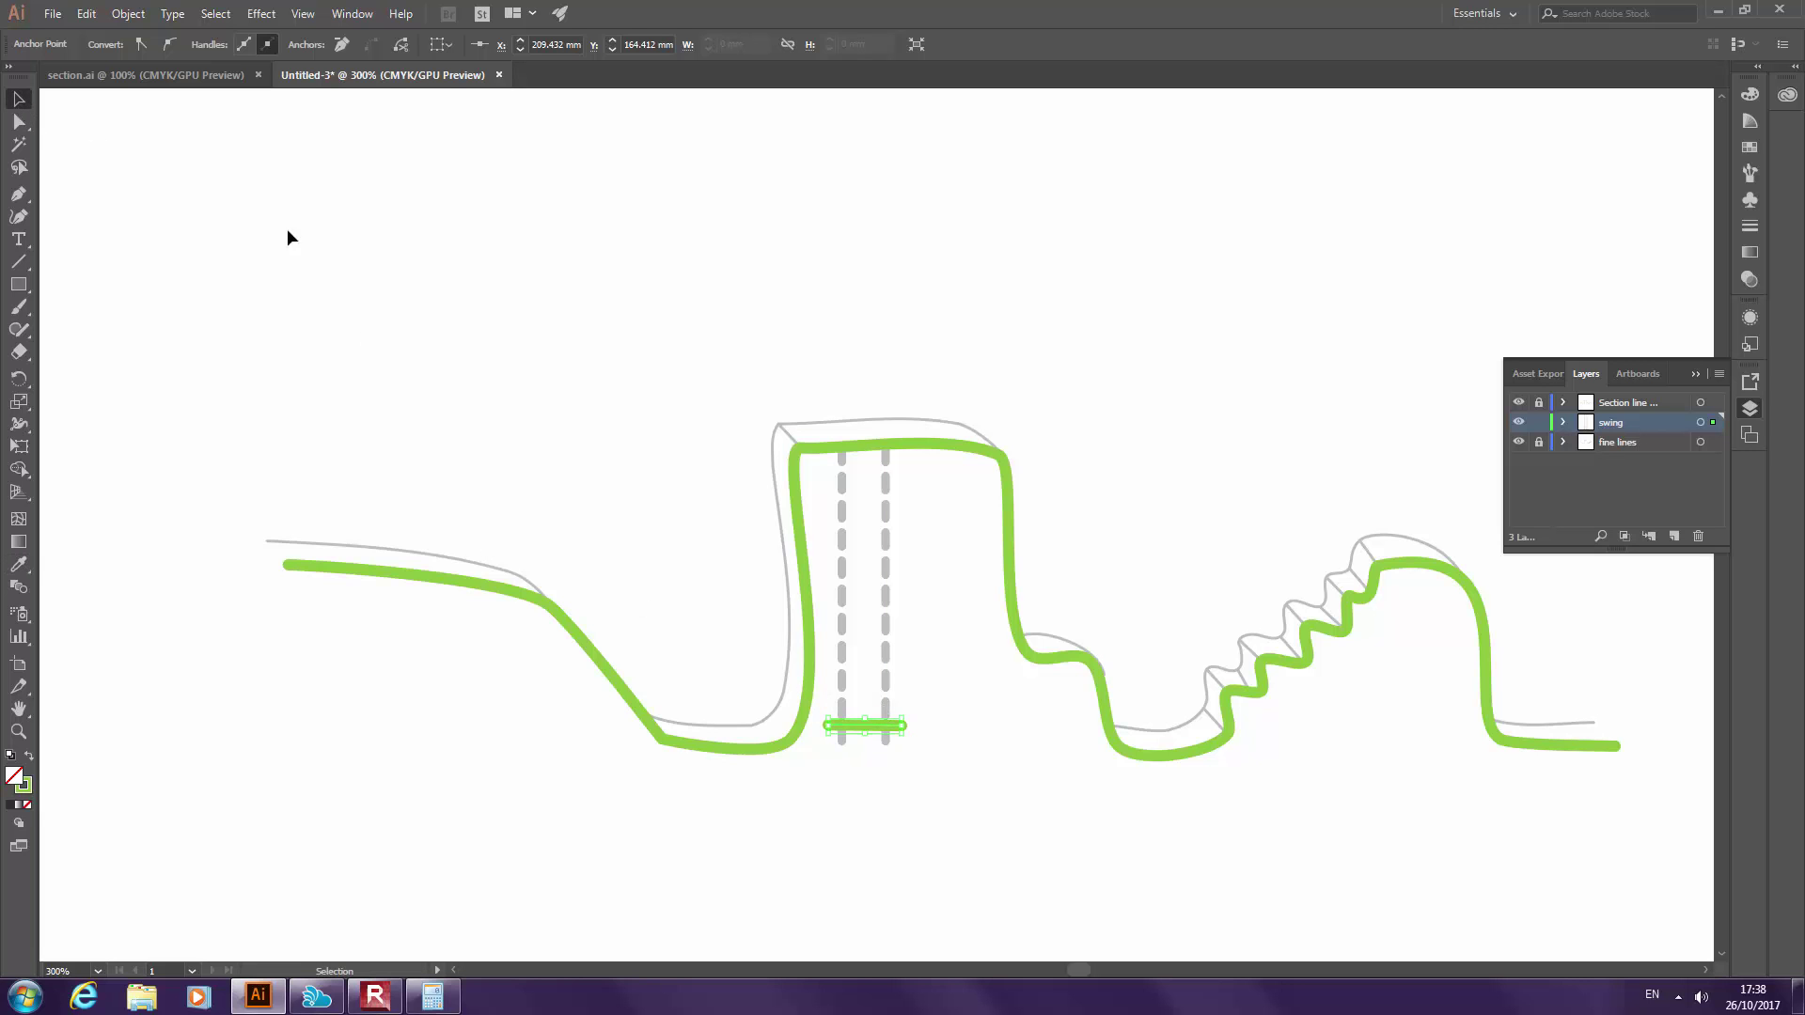
{"action": "left_click", "coordinate": [863, 712]}
{"action": "left_click", "coordinate": [861, 725]}
{"action": "left_click", "coordinate": [919, 772]}
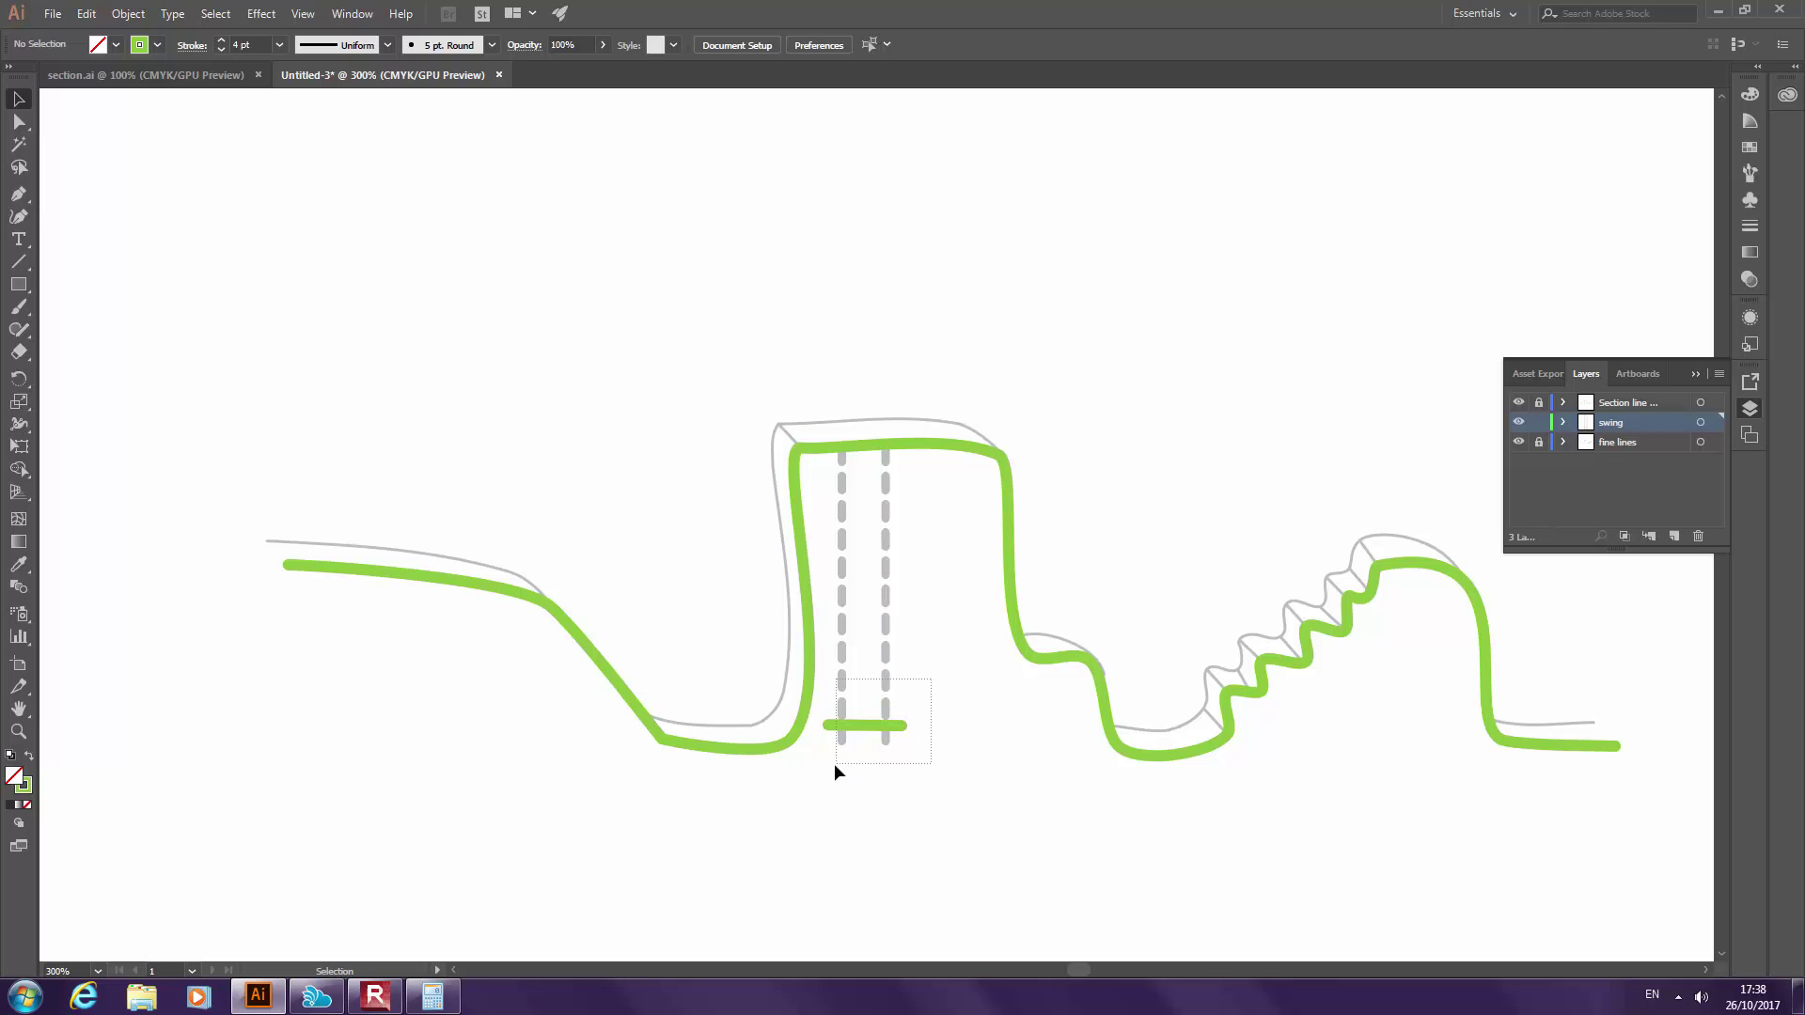
Group the two dashed ropes and the green seat into one swing object
{"action": "left_click_drag", "start_coordinate": [837, 761], "coordinate": [833, 764]}
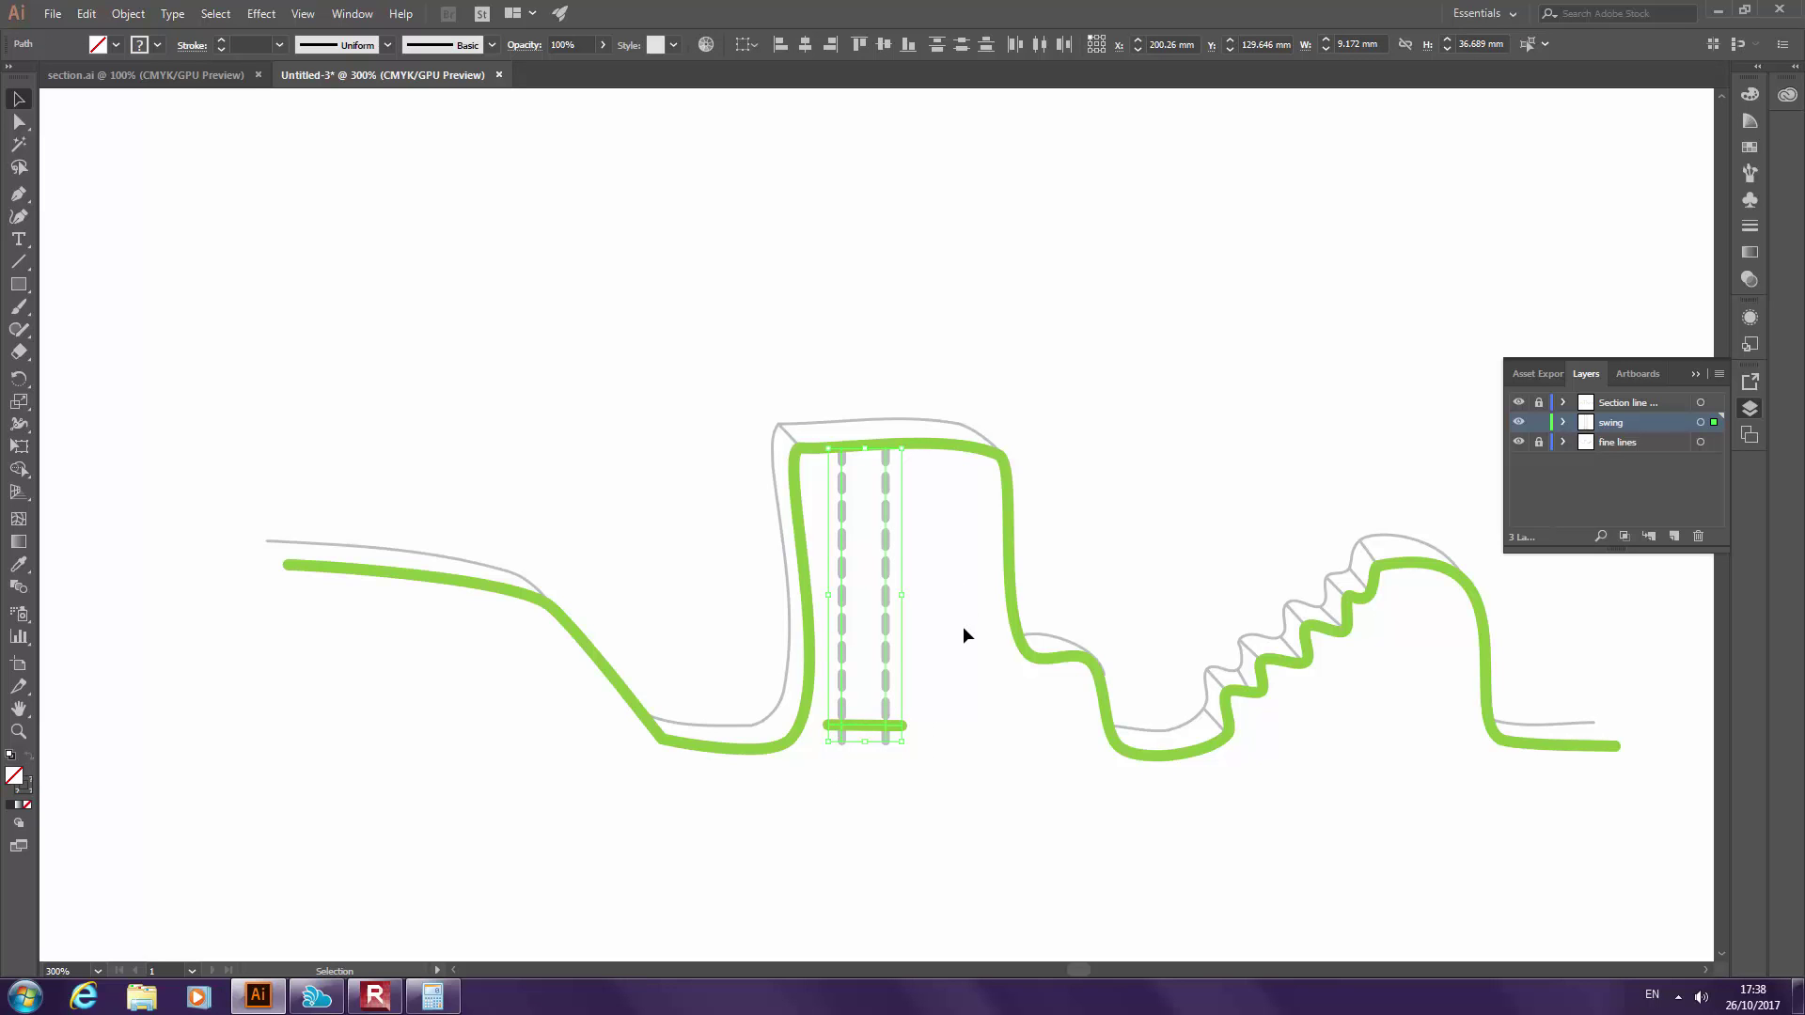
{"action": "left_click", "coordinate": [948, 660]}
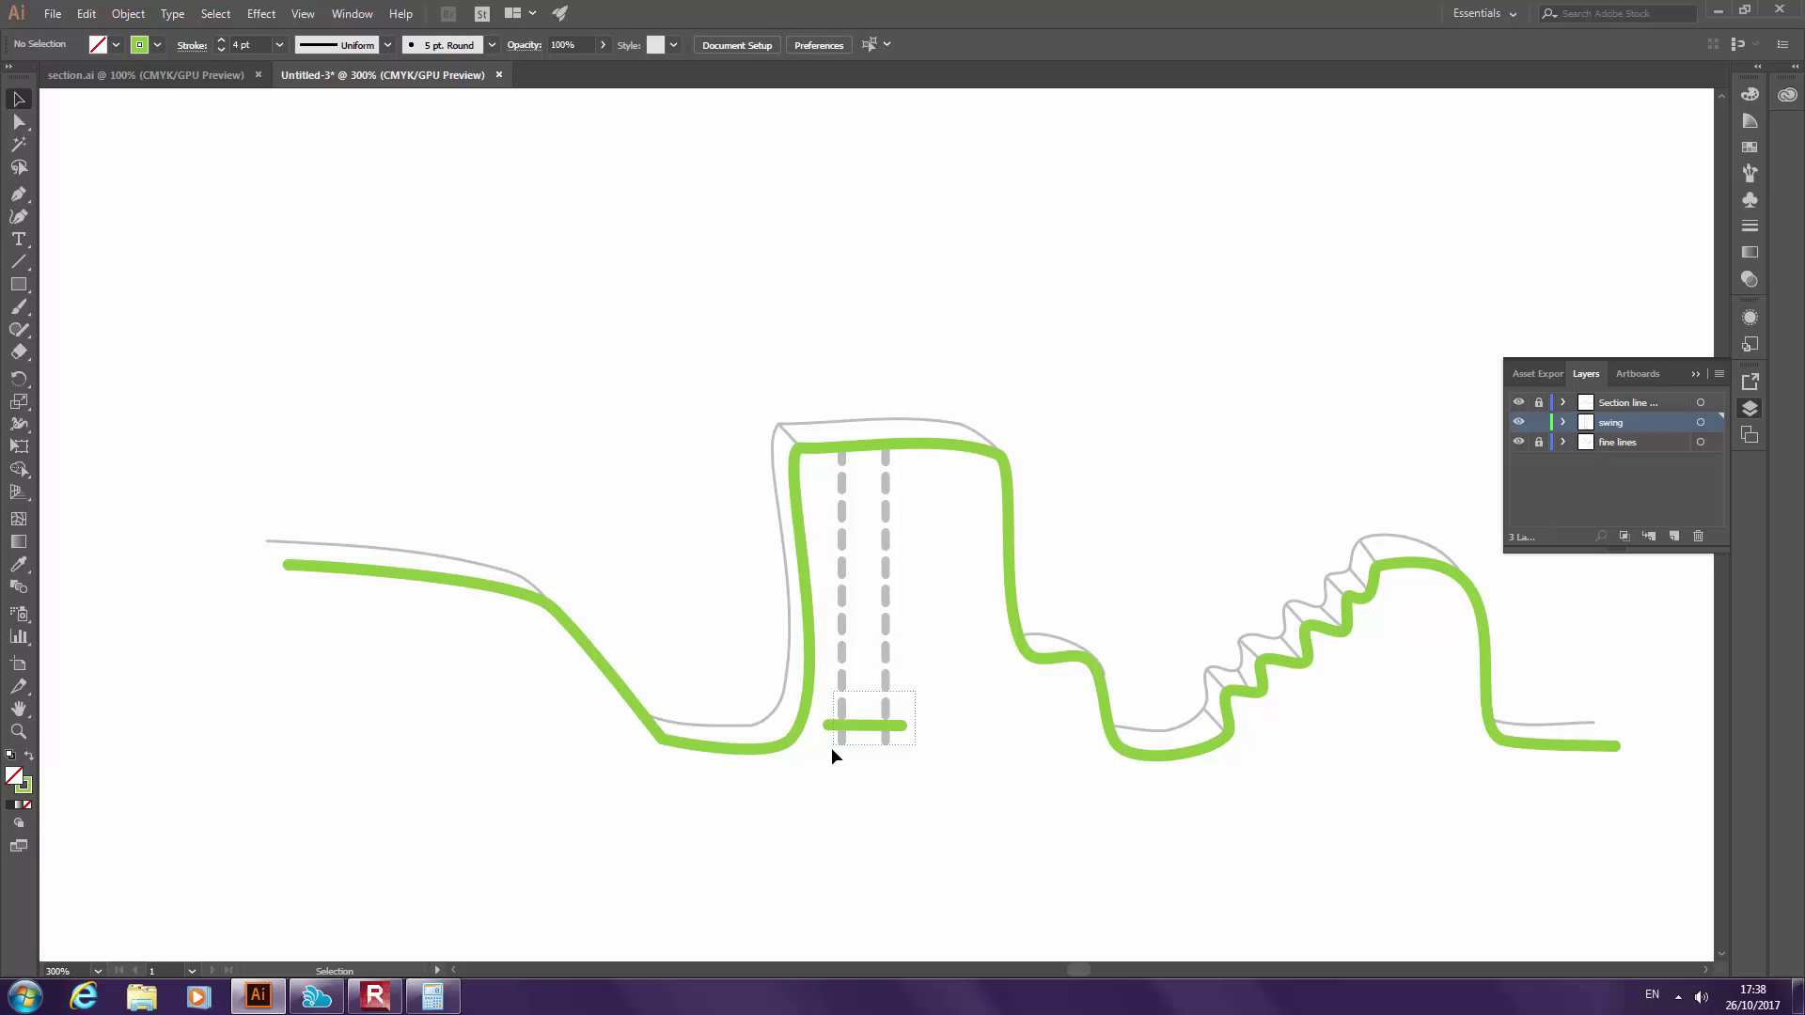
{"action": "left_click_drag", "start_coordinate": [835, 742], "coordinate": [831, 754]}
{"action": "right_click", "coordinate": [857, 707]}
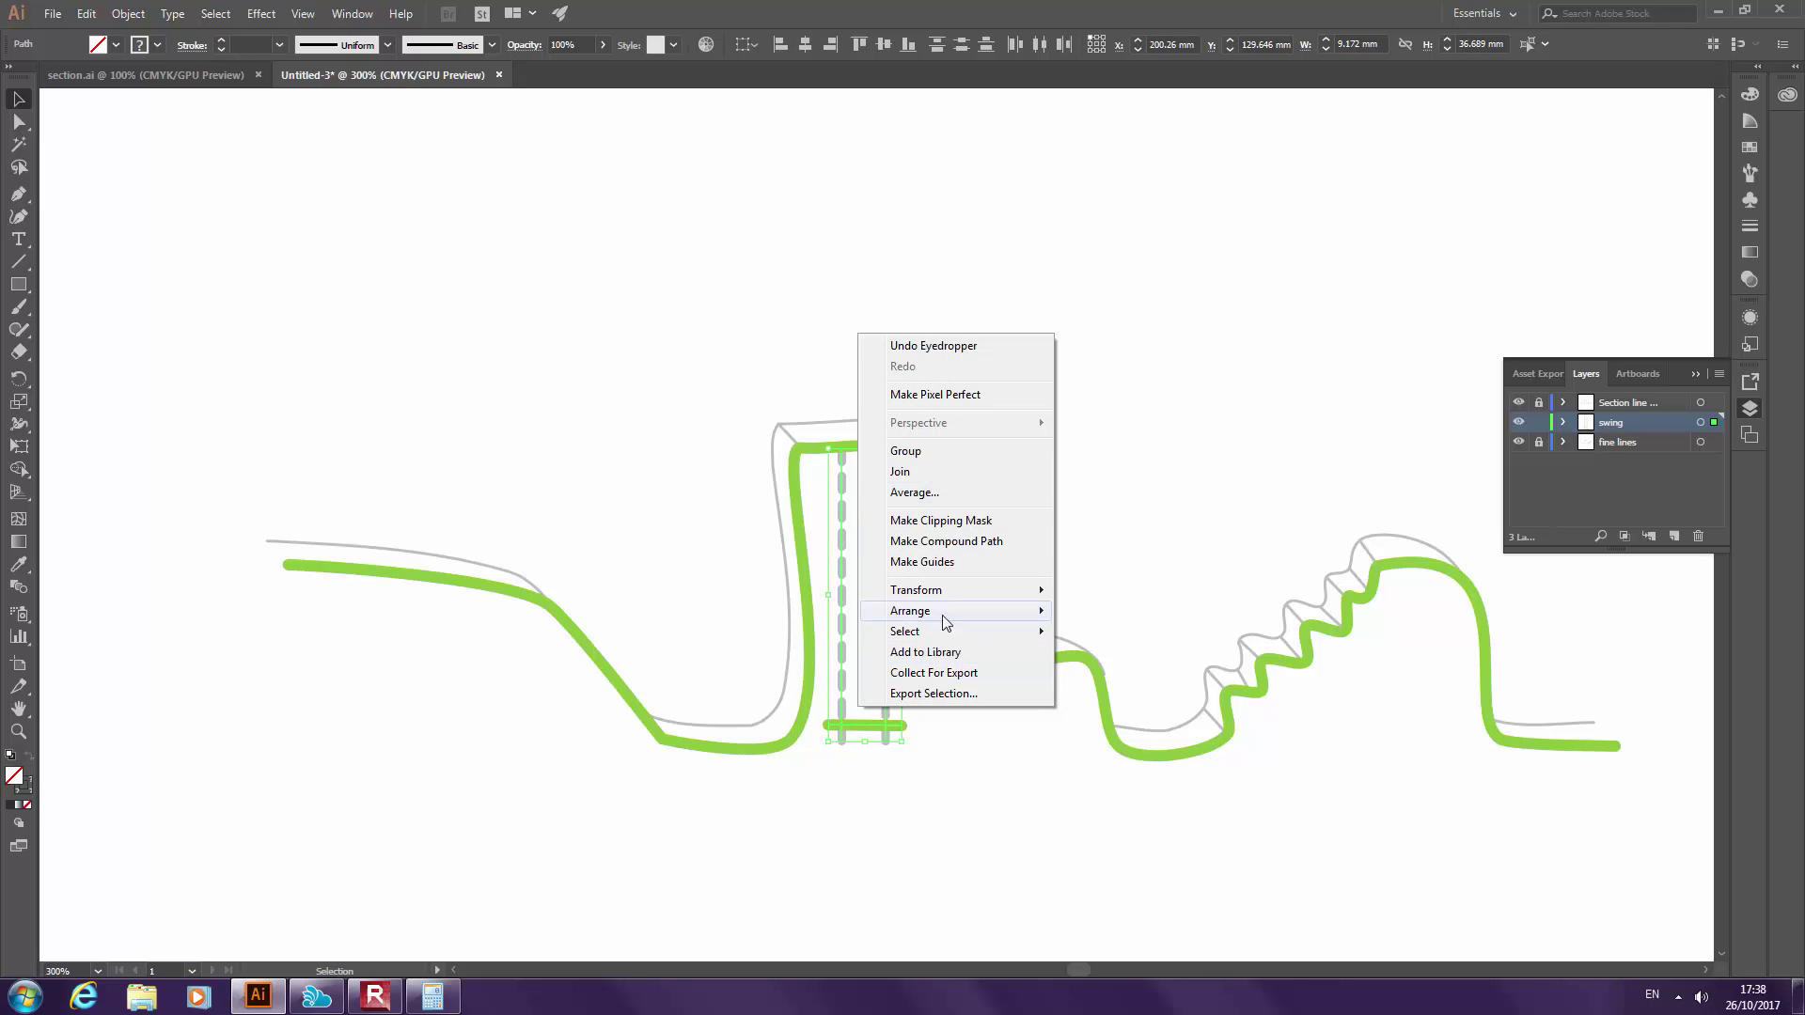
{"action": "mouse_move", "coordinate": [950, 606]}
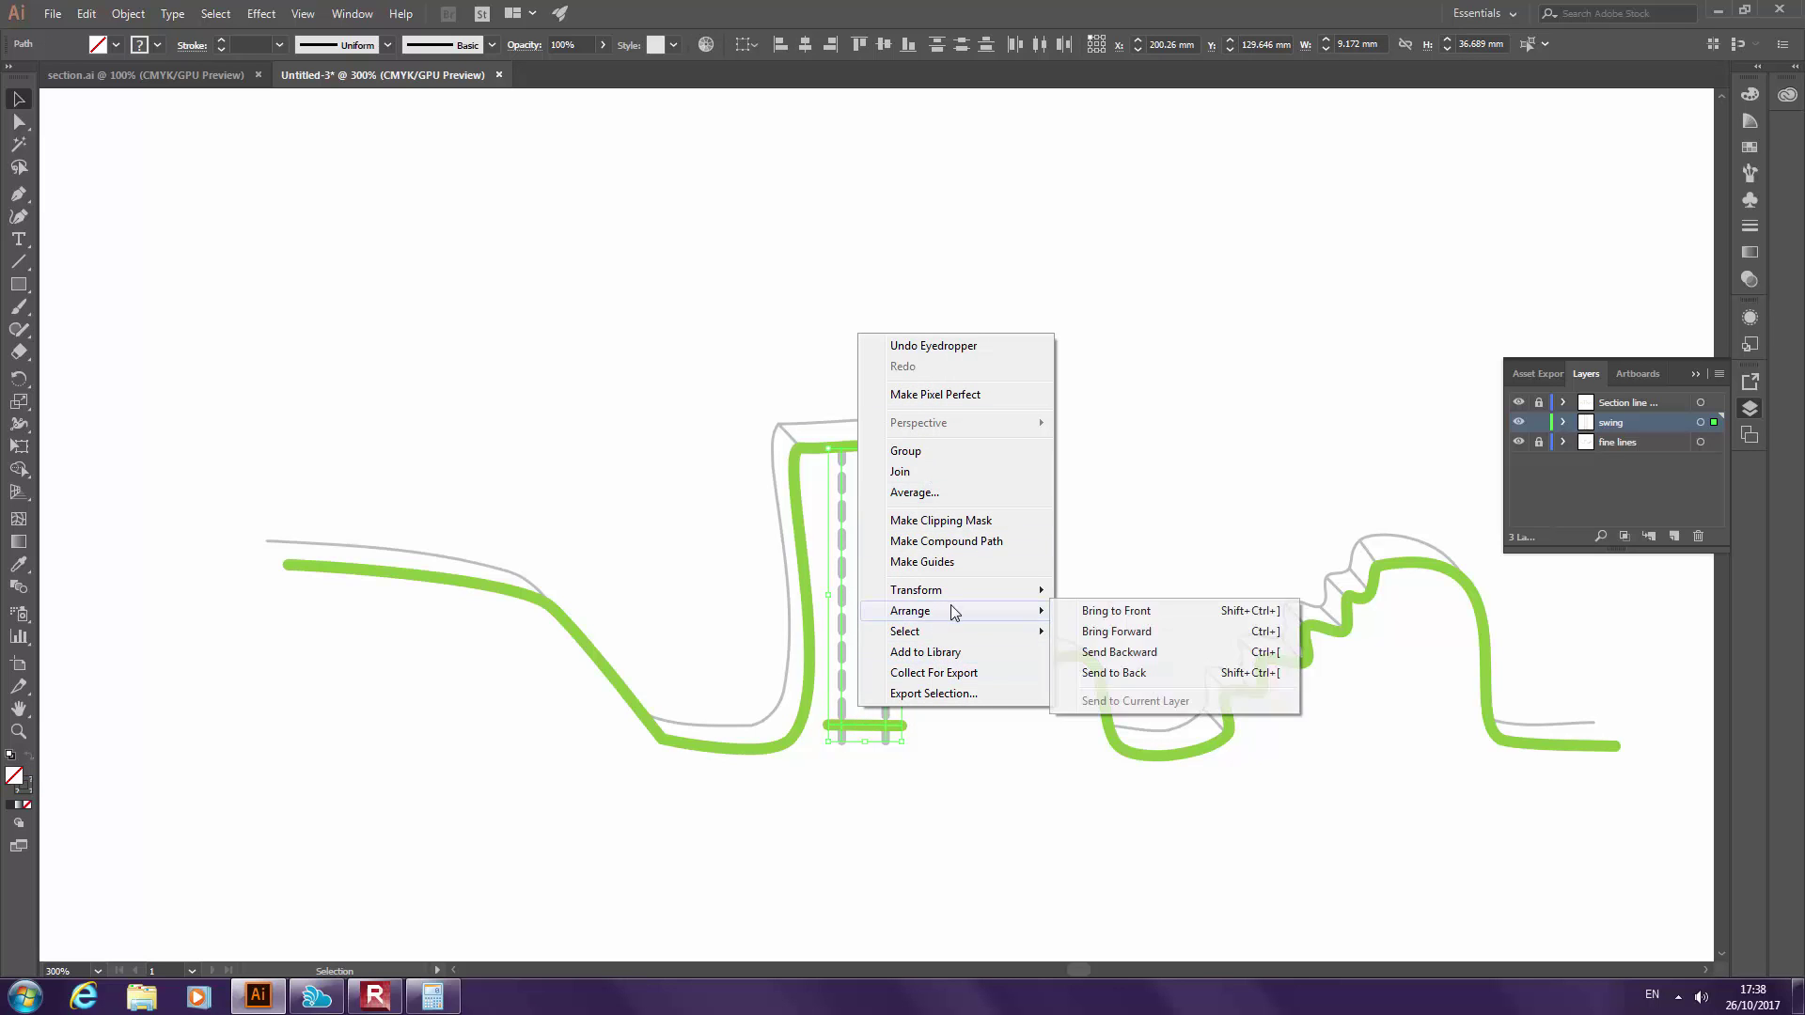
{"action": "left_click", "coordinate": [944, 453]}
{"action": "left_click", "coordinate": [956, 410]}
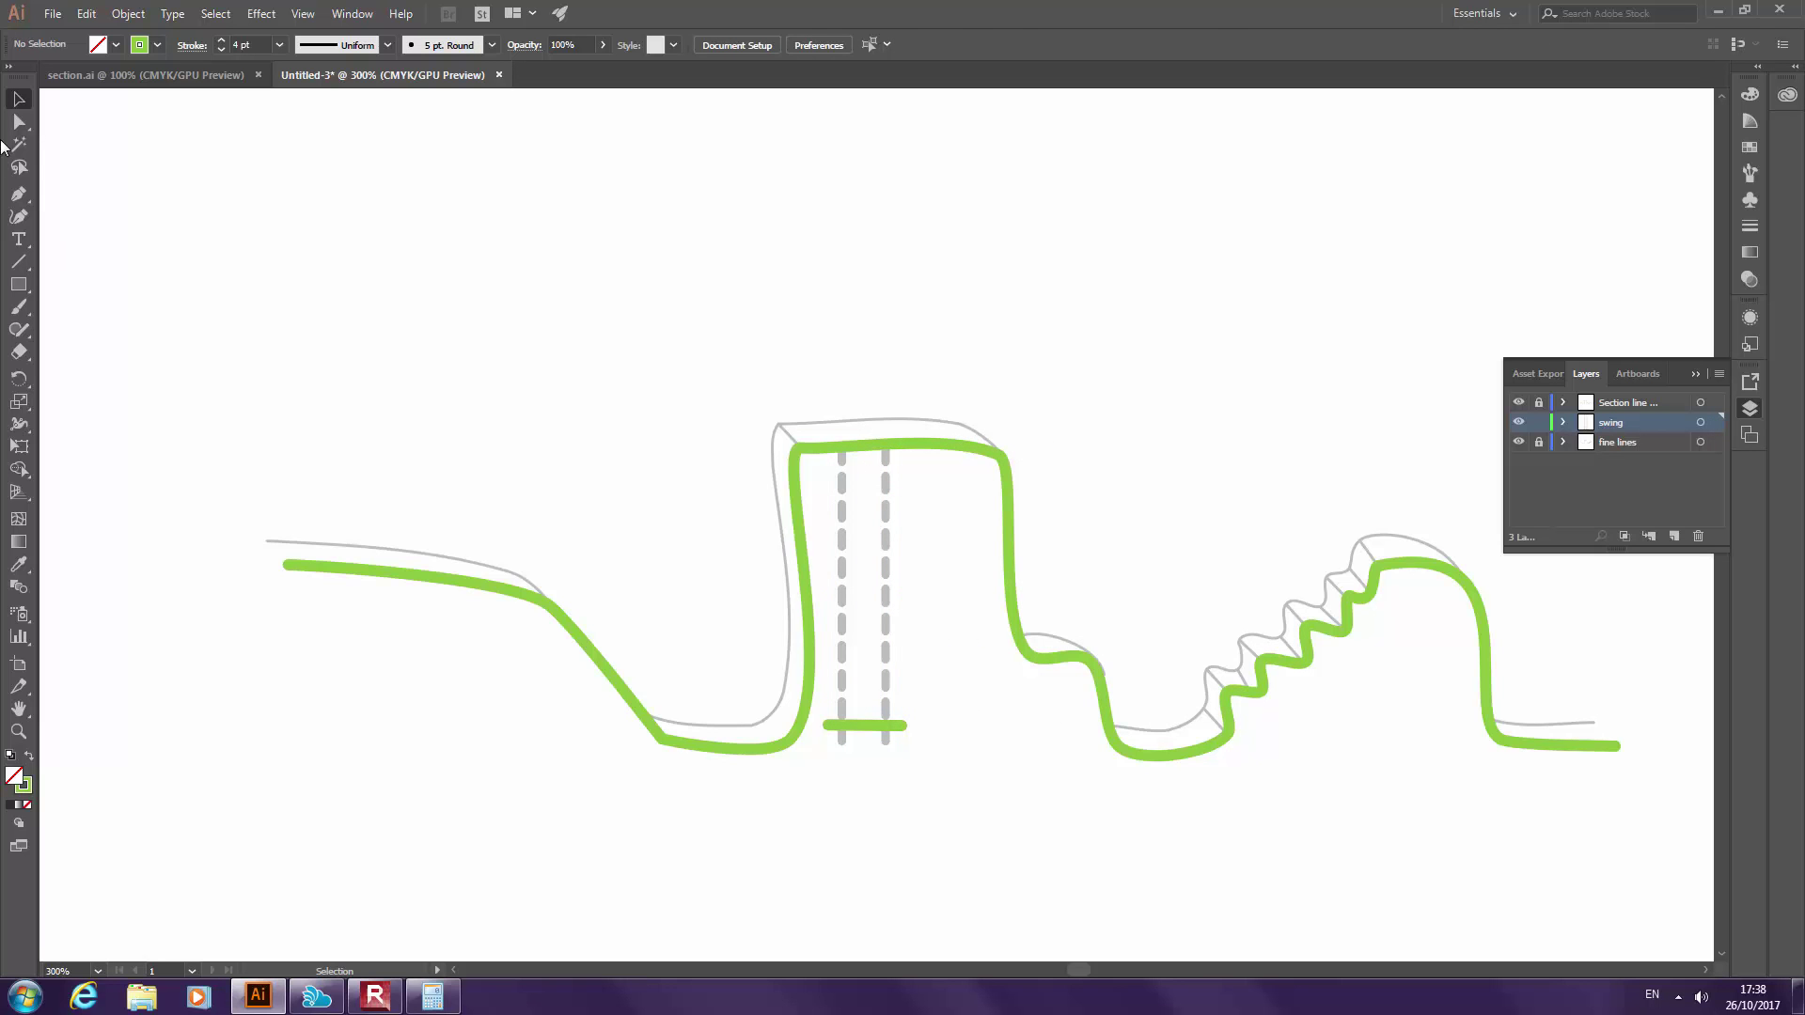
Narrow the swing group to about 7 mm and place a duplicate beside it under the tall block
{"action": "left_click", "coordinate": [865, 726]}
{"action": "mouse_move", "coordinate": [884, 602]}
{"action": "left_mouse_down"}
{"action": "mouse_move", "coordinate": [968, 590]}
{"action": "mouse_move", "coordinate": [917, 588]}
{"action": "left_mouse_up"}
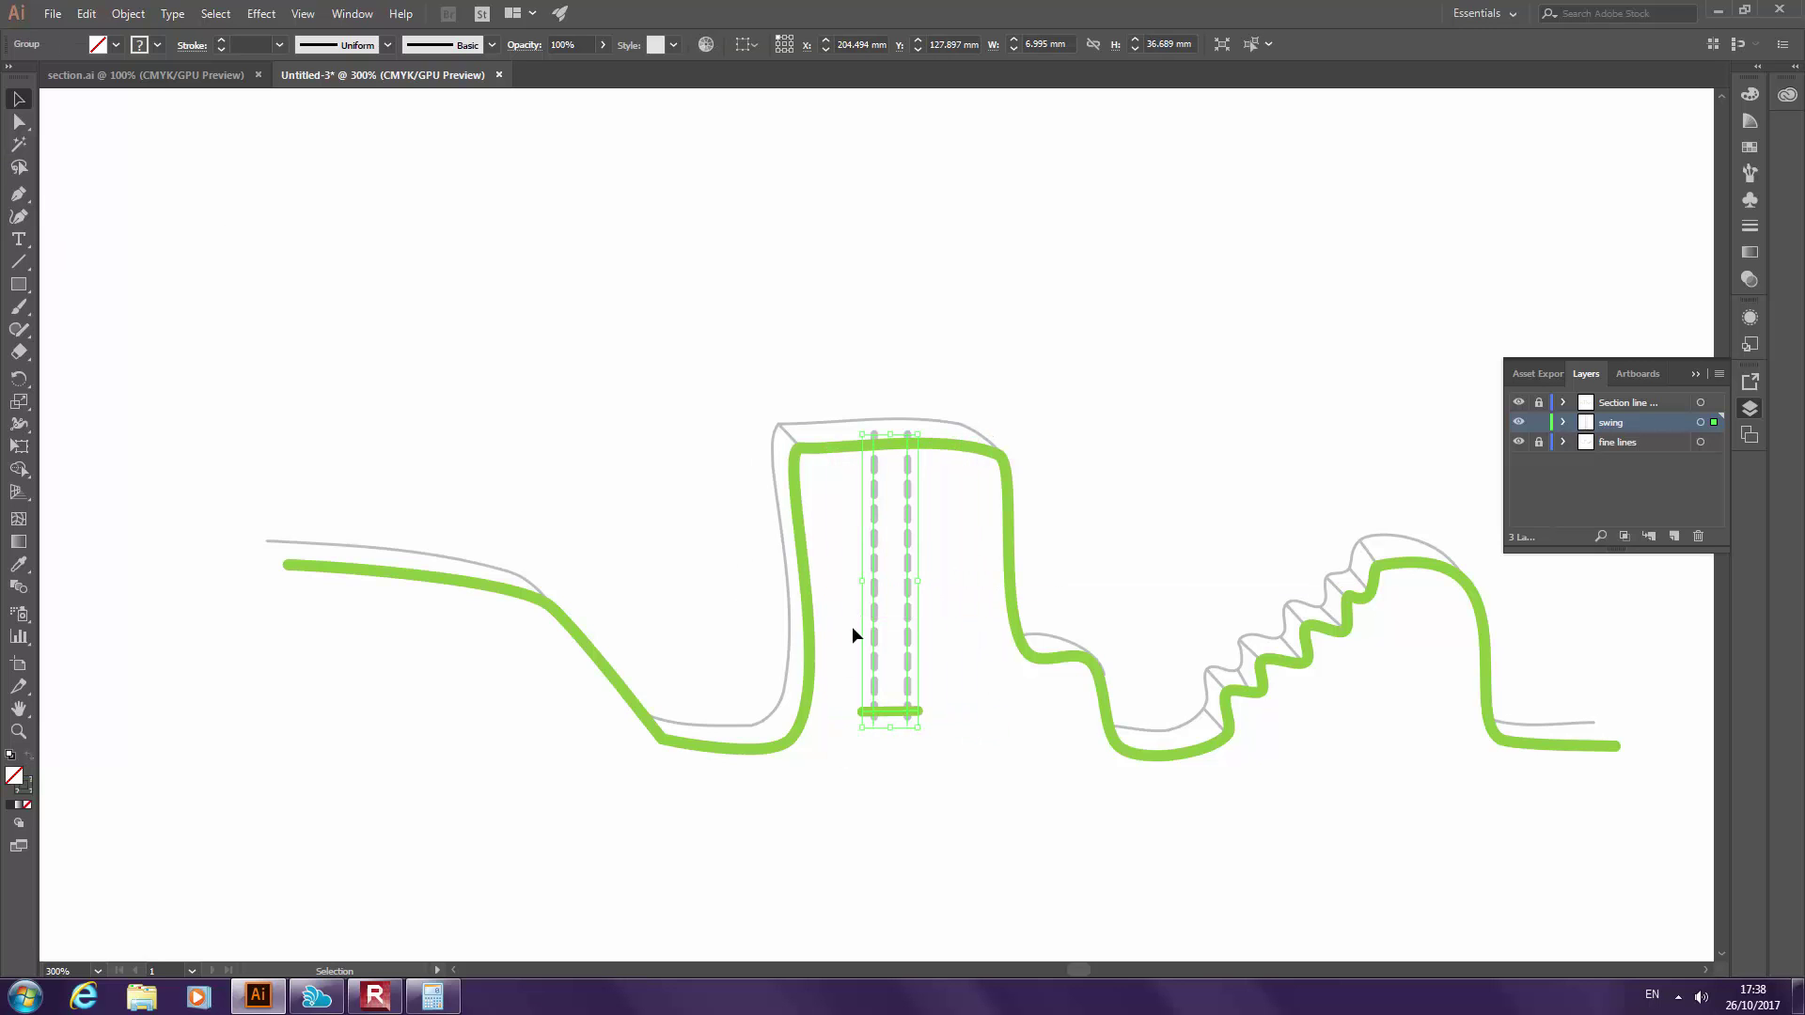
{"action": "left_click_drag", "start_coordinate": [910, 660], "coordinate": [961, 675]}
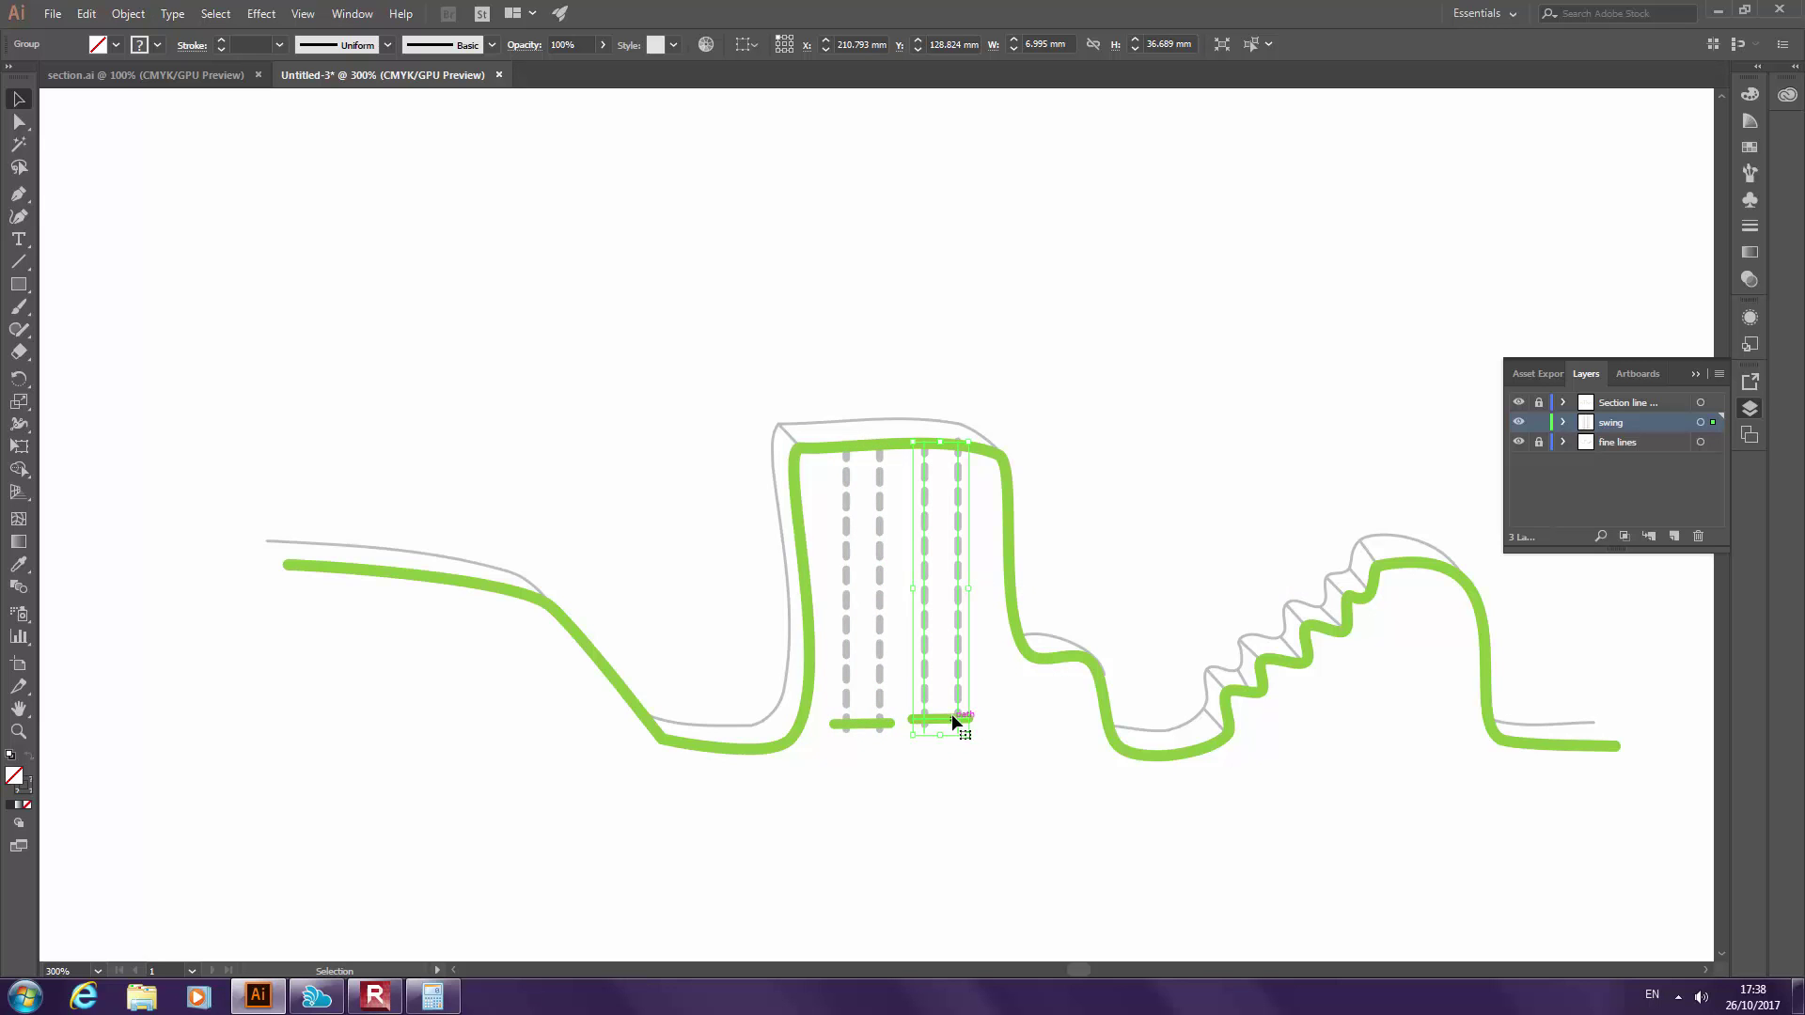
{"action": "left_click", "coordinate": [1001, 738]}
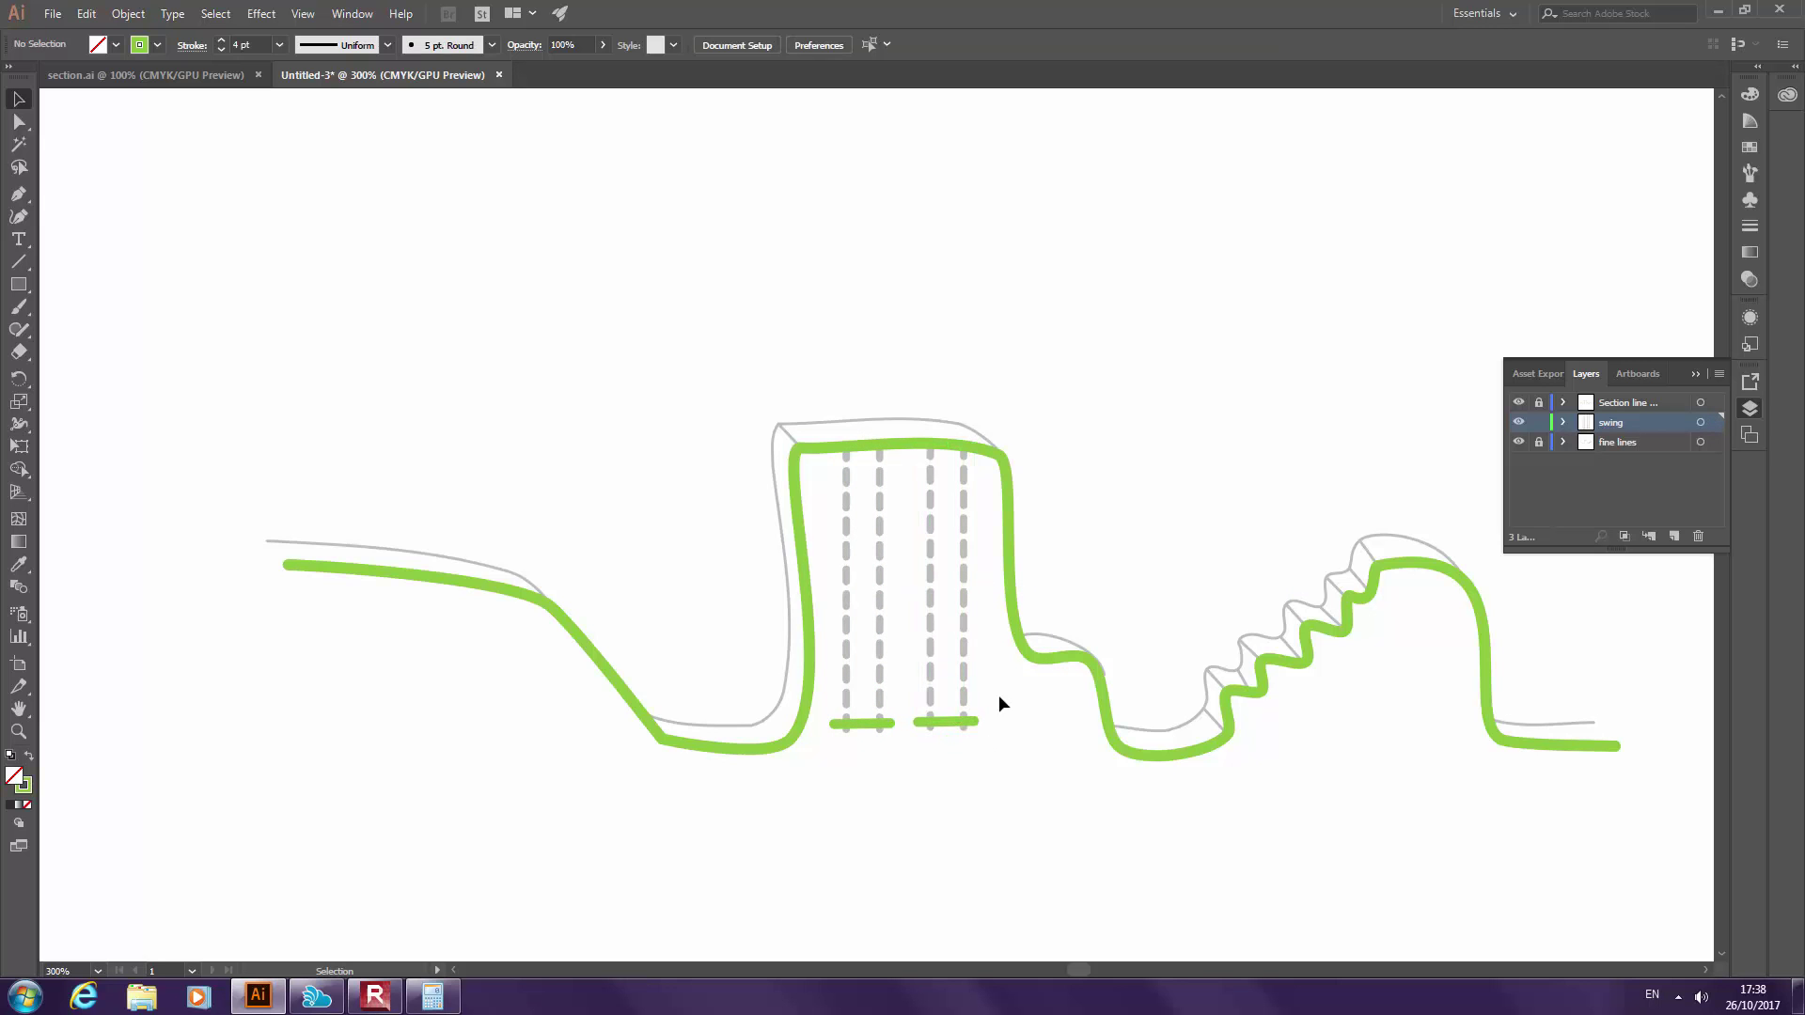
Examine the section with its two swings at 100% zoom and at closer and wider zoom levels
{"action": "scroll", "coordinate": [733, 662], "scroll_direction": "down", "scroll_amount": 2}
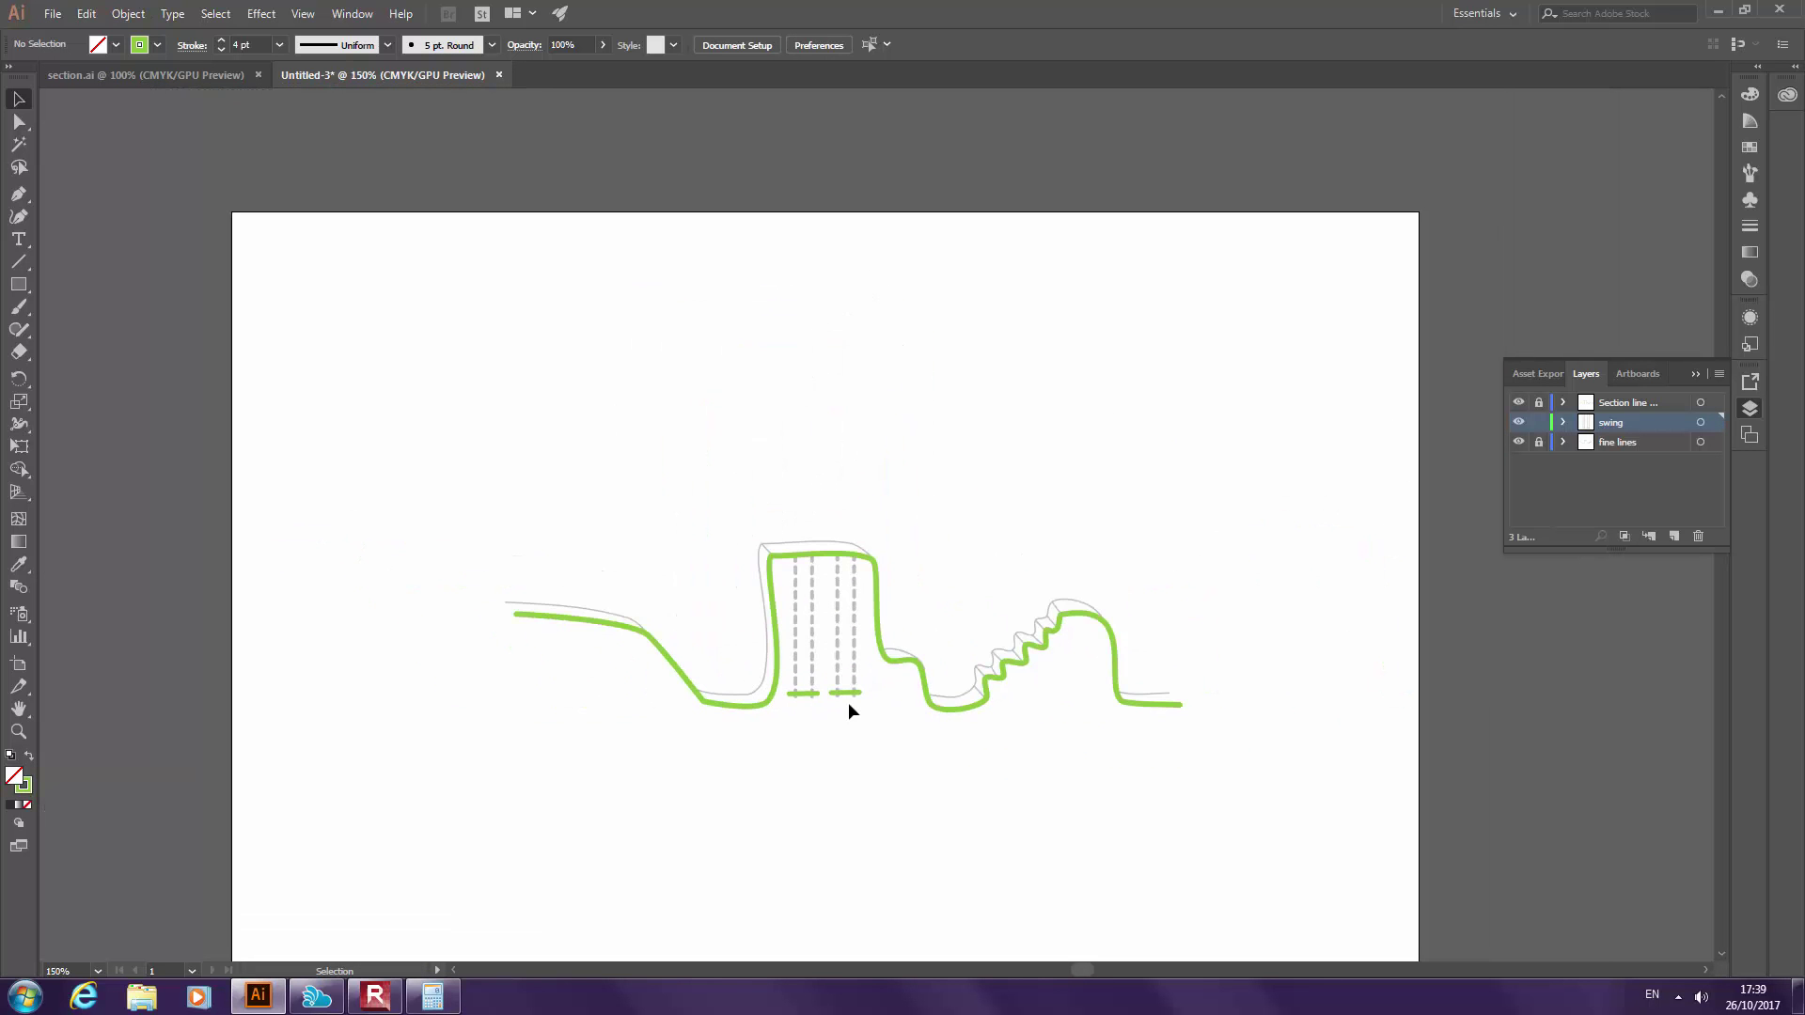
{"action": "scroll", "coordinate": [843, 743], "scroll_direction": "up", "scroll_amount": 1}
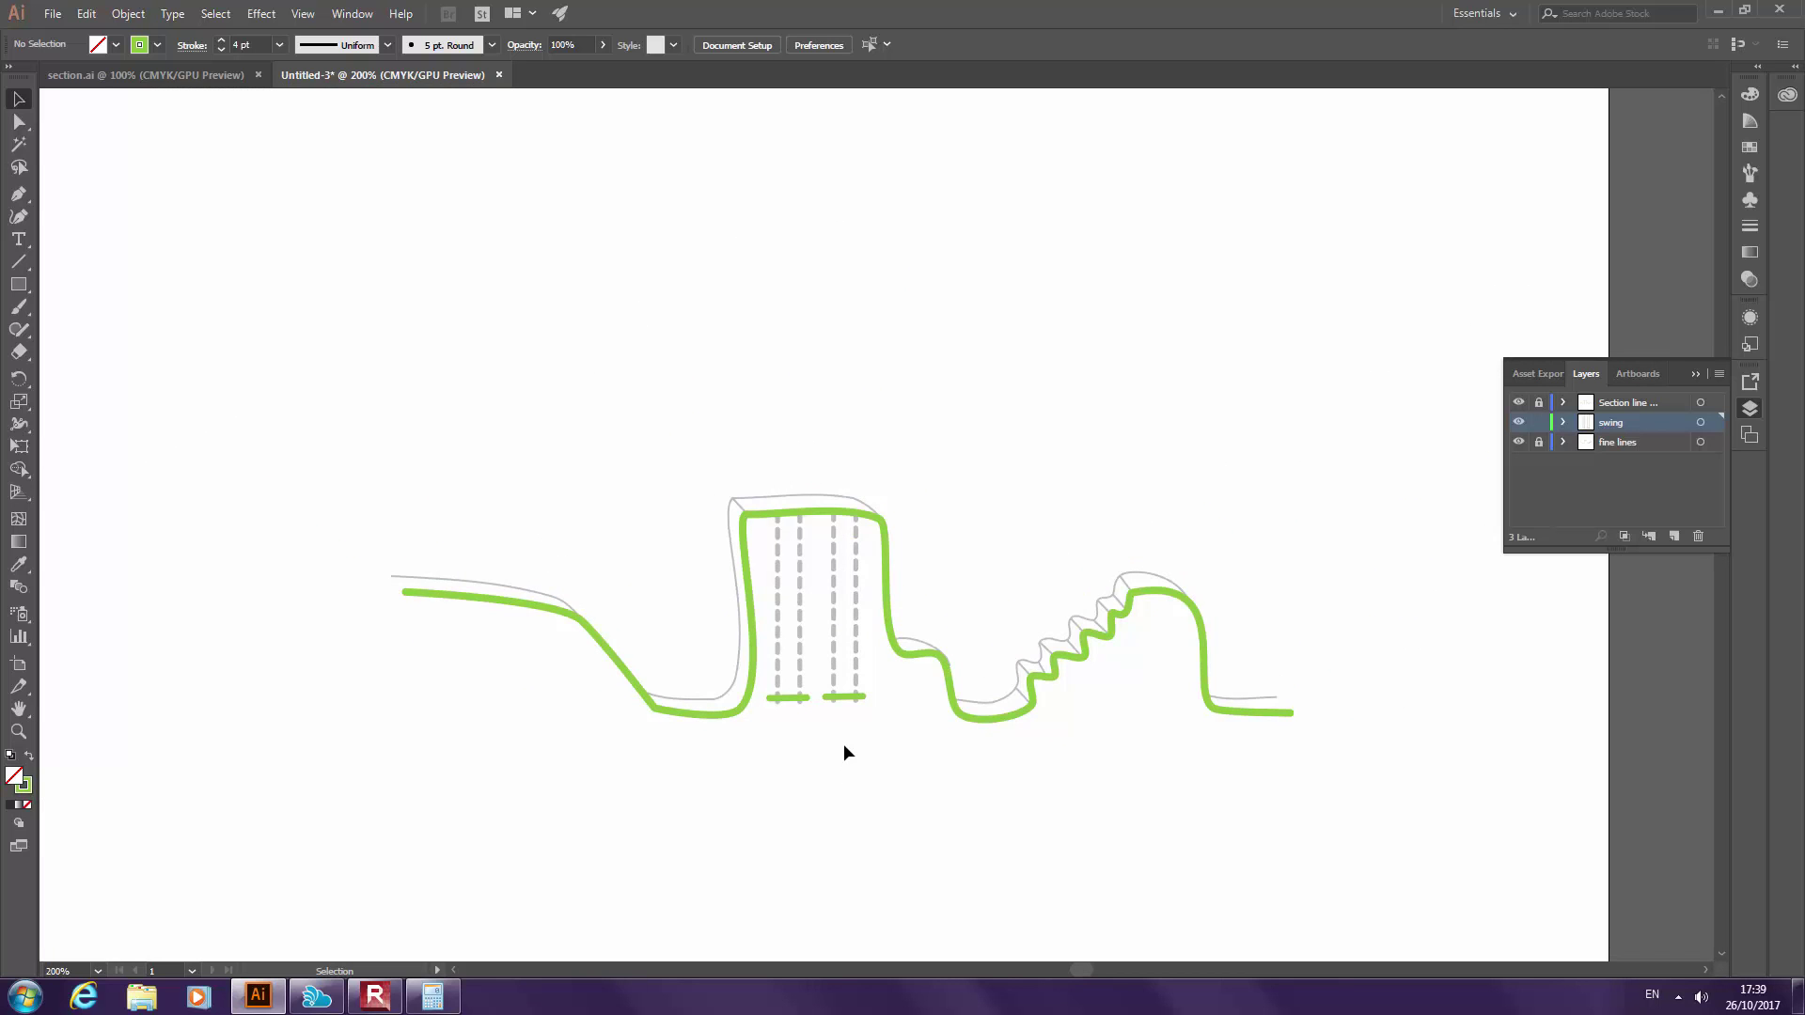
{"action": "scroll", "coordinate": [843, 746], "scroll_direction": "down", "scroll_amount": 1}
{"action": "scroll", "coordinate": [827, 745], "scroll_direction": "down", "scroll_amount": 2}
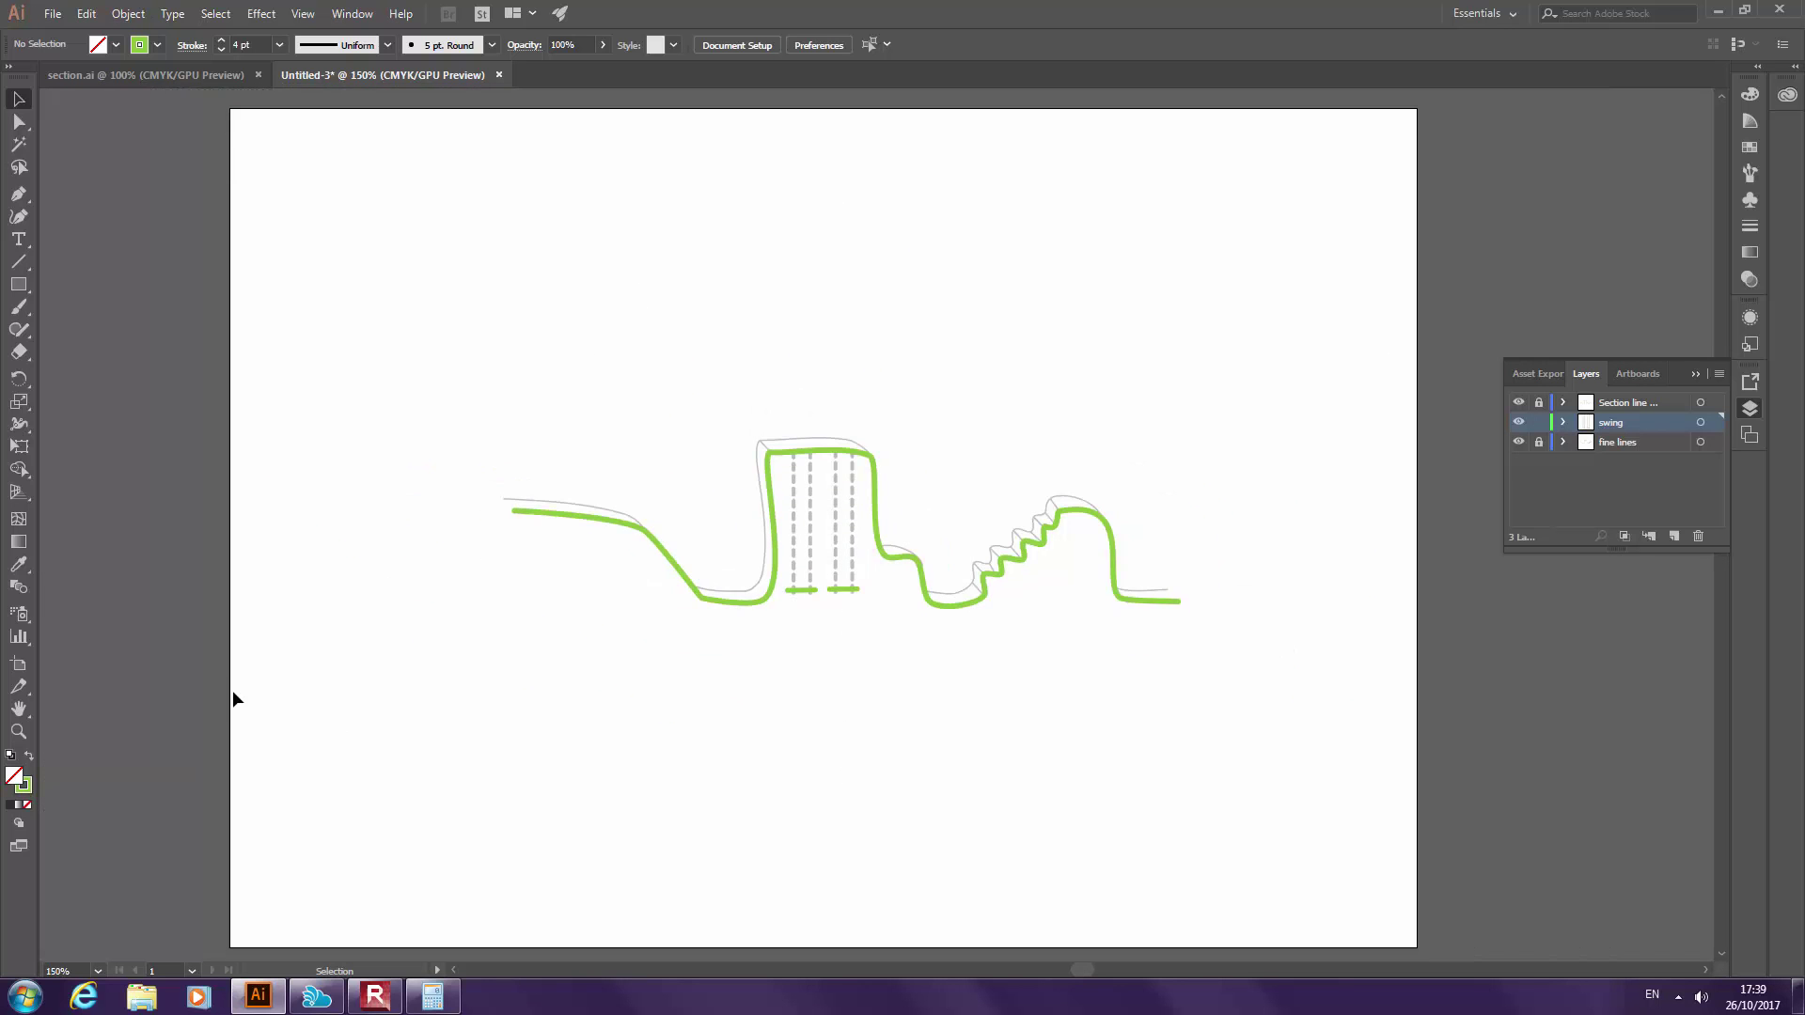
{"action": "left_click", "coordinate": [96, 971]}
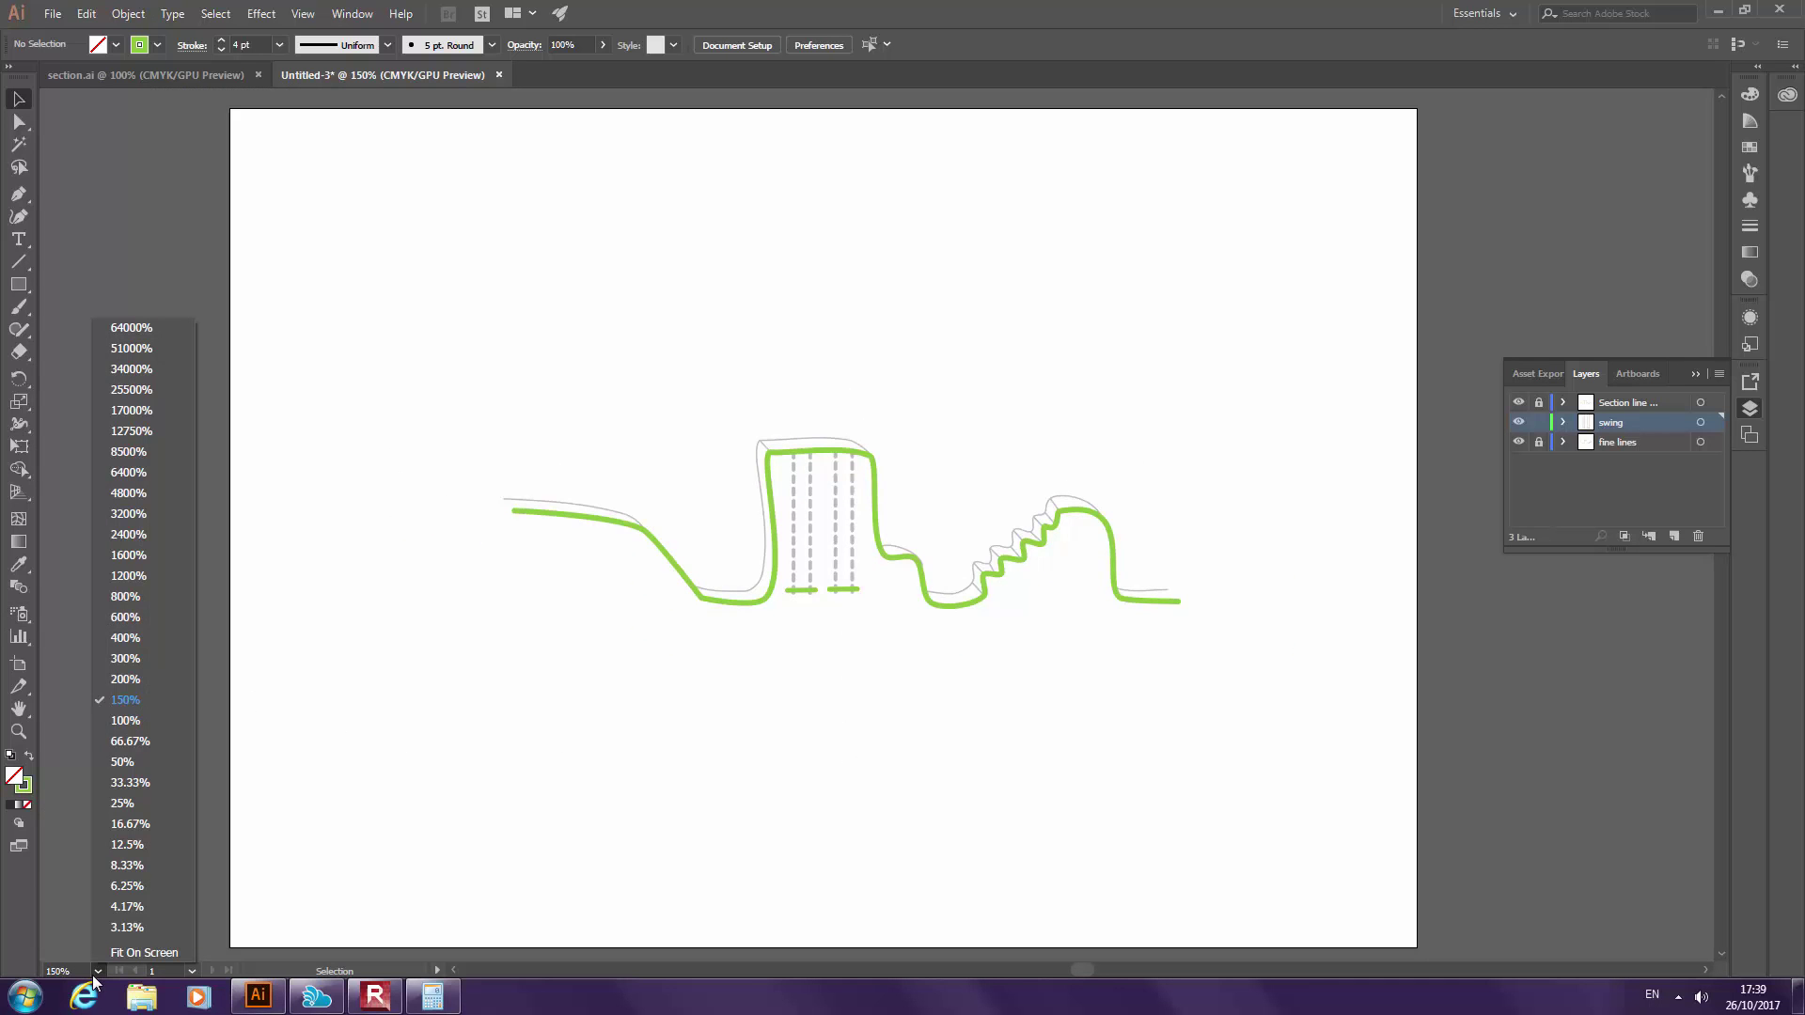
{"action": "left_click", "coordinate": [126, 638]}
{"action": "left_click", "coordinate": [97, 971]}
{"action": "left_click", "coordinate": [141, 720]}
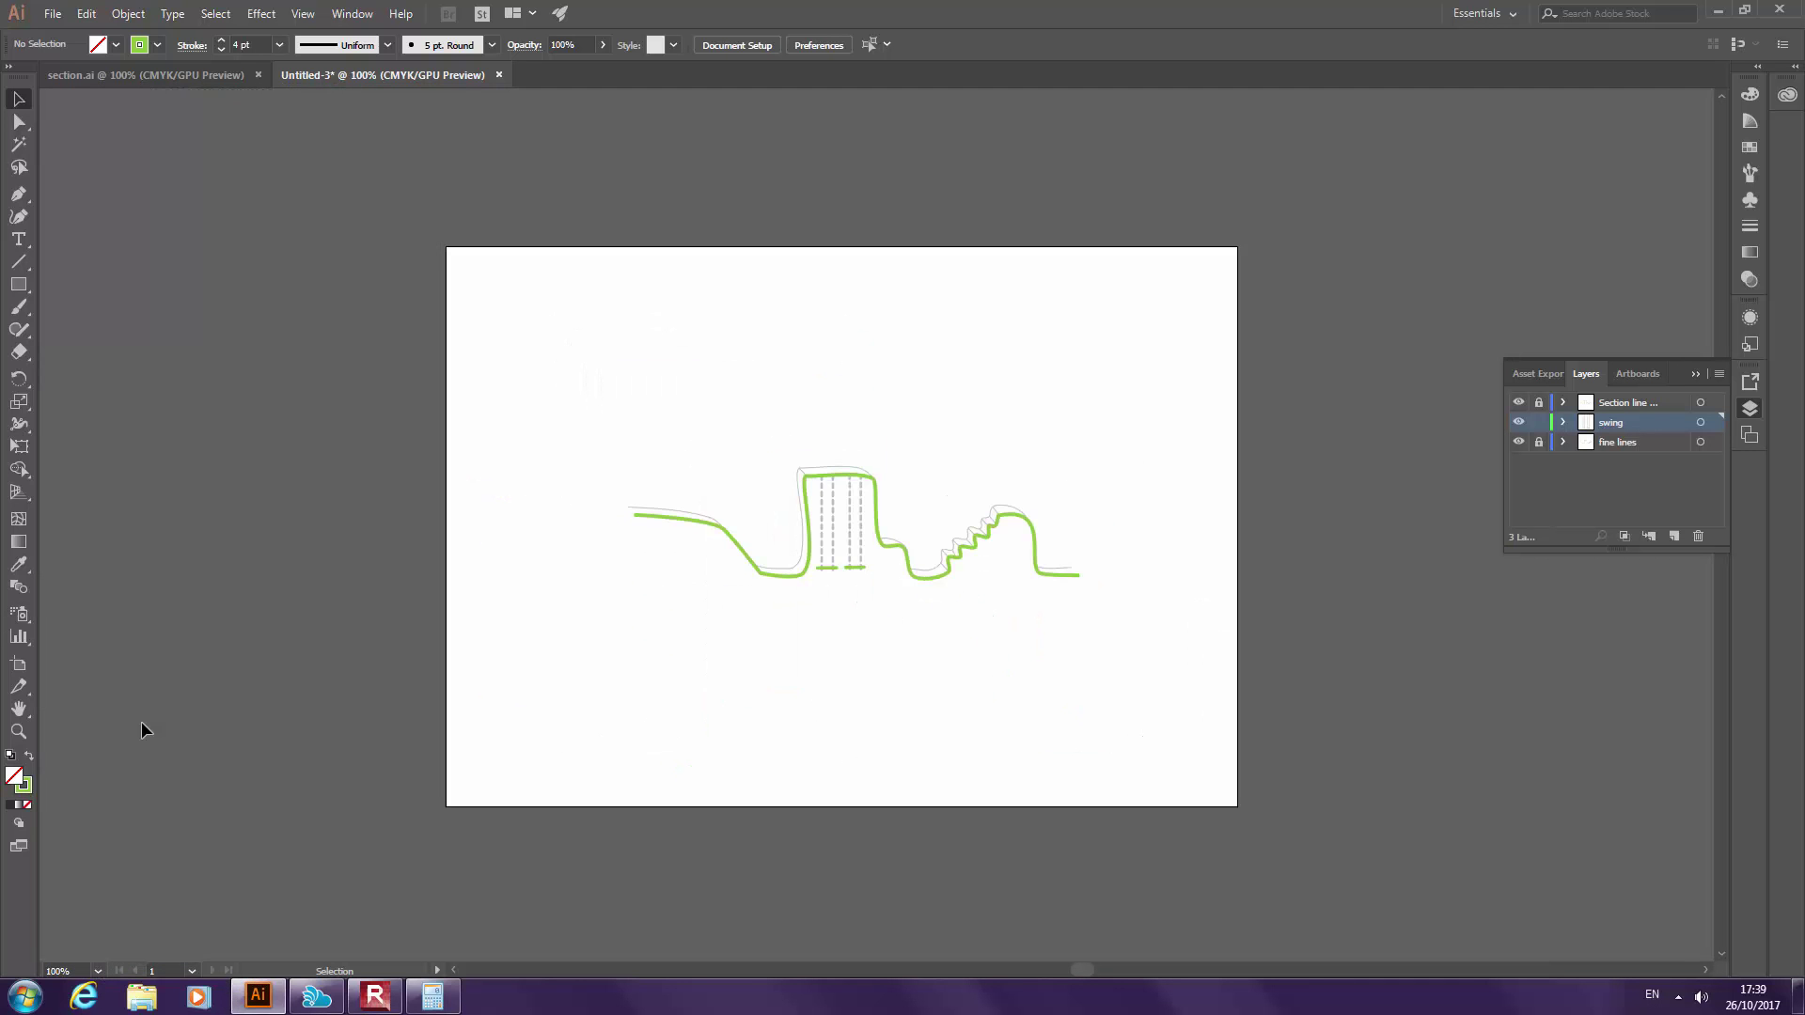
{"action": "scroll", "coordinate": [831, 602], "scroll_direction": "up", "scroll_amount": 3}
{"action": "scroll", "coordinate": [1002, 432], "scroll_direction": "up", "scroll_amount": 4}
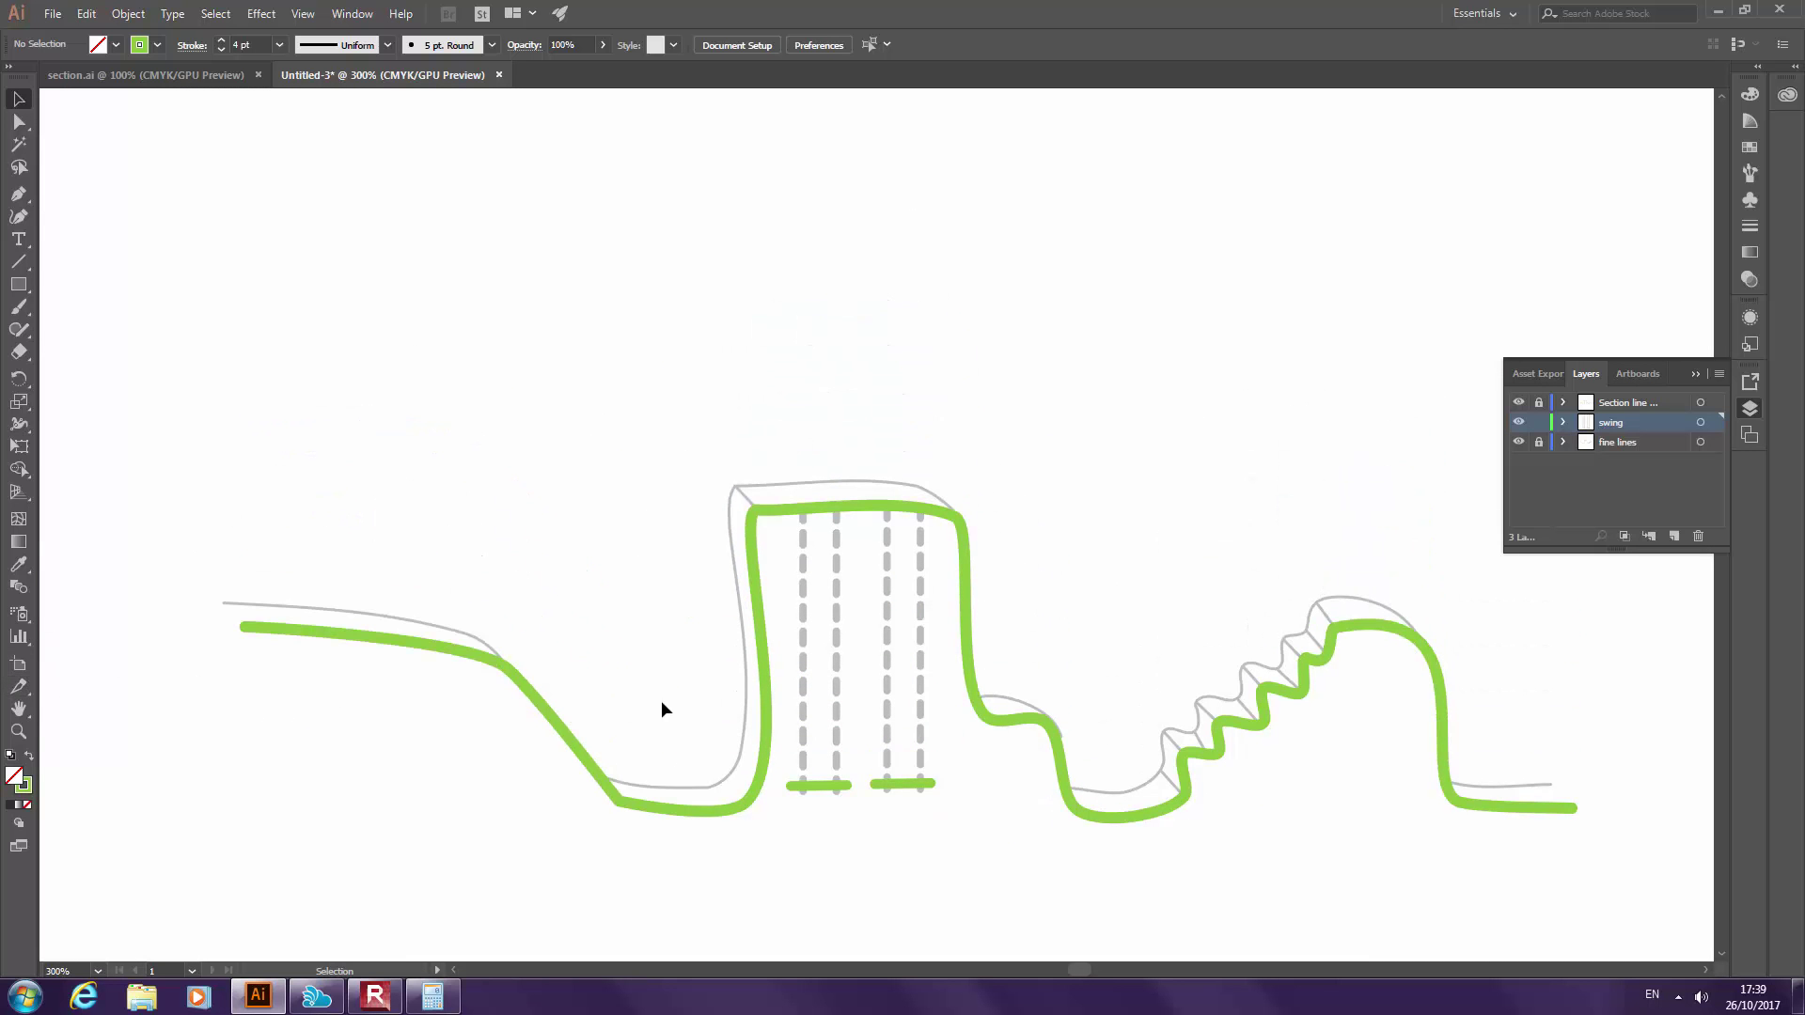
{"action": "key", "text": "ctrl+equal"}
{"action": "key", "text": "ctrl+equal"}
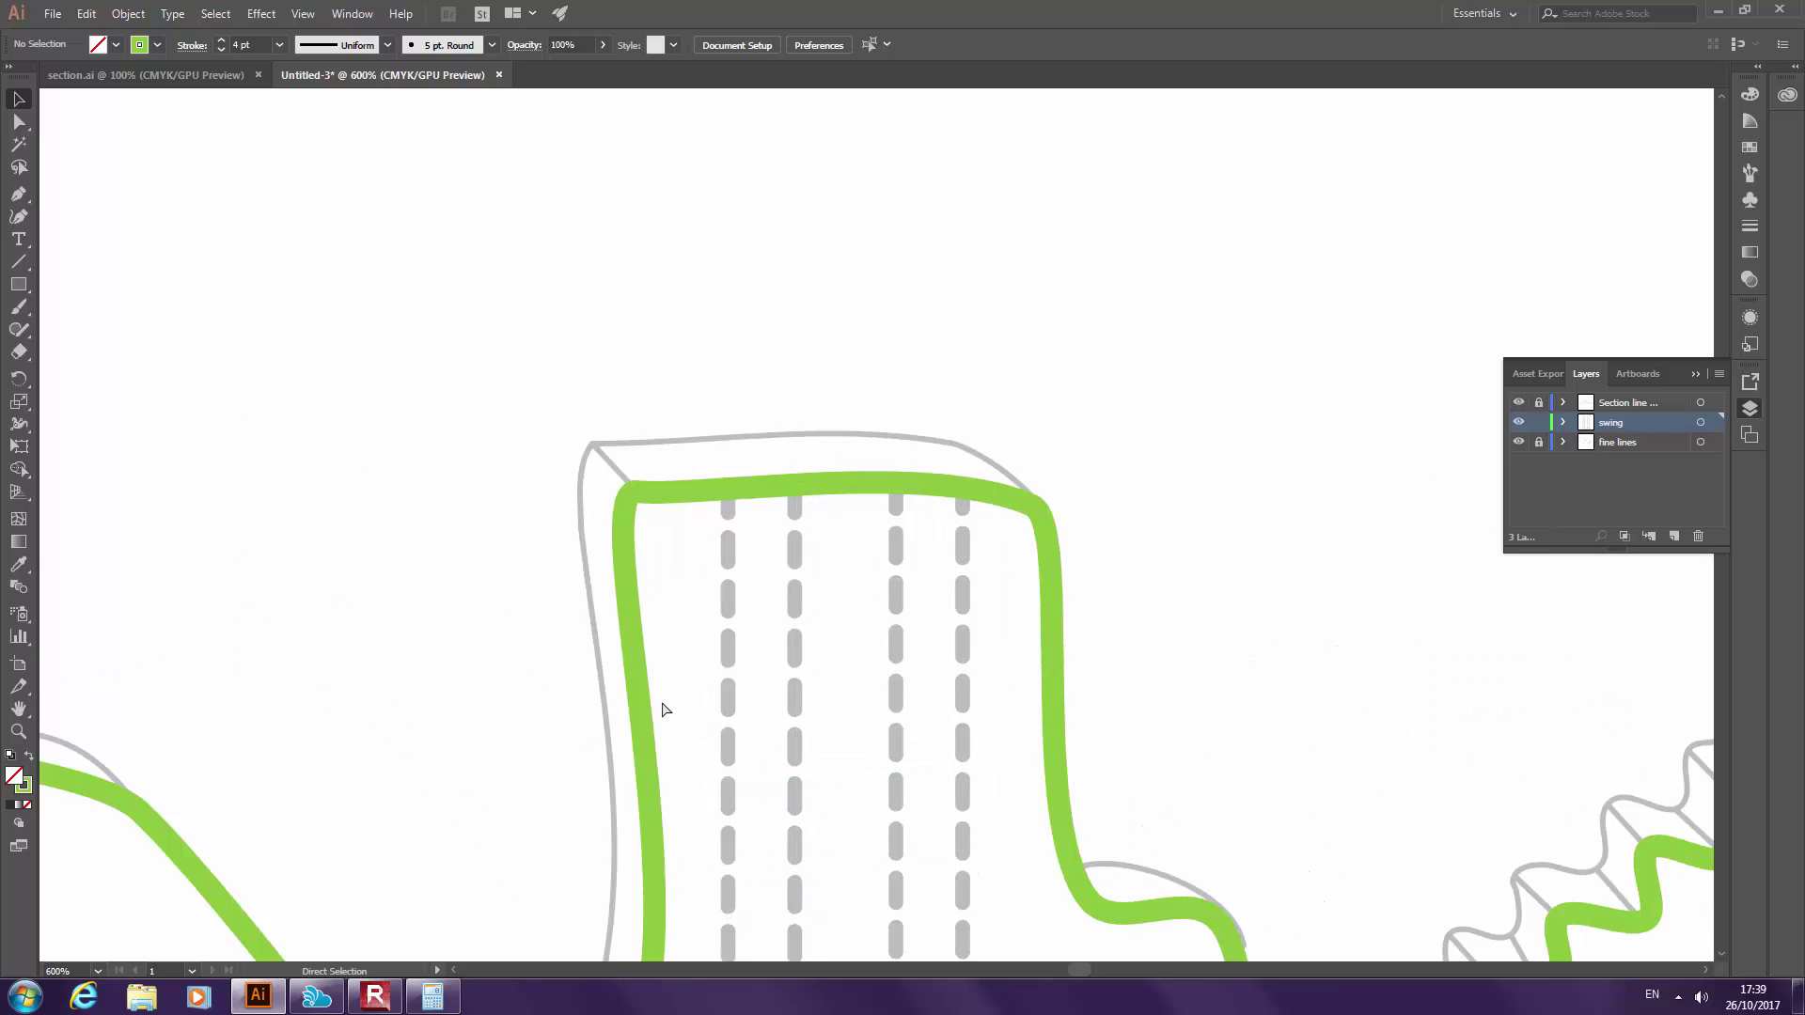
{"action": "key", "text": "ctrl+minus"}
{"action": "key", "text": "ctrl+minus"}
{"action": "key", "text": "ctrl+minus"}
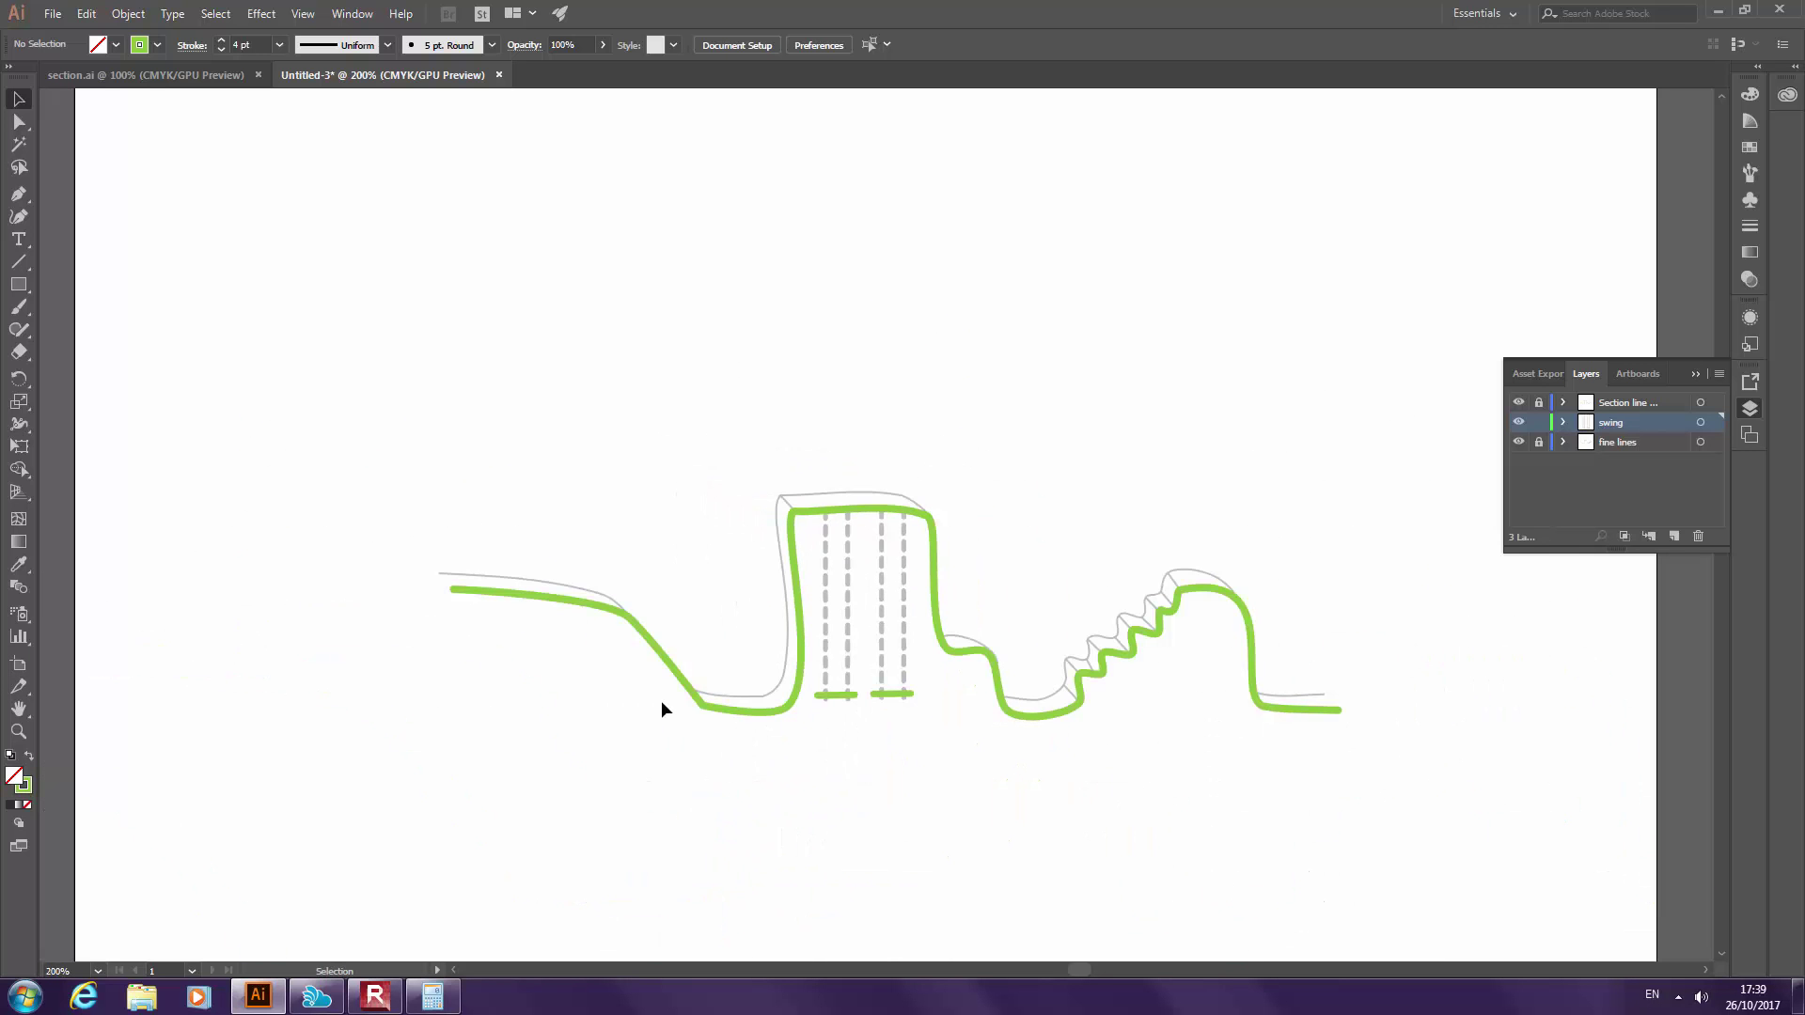
{"action": "scroll", "coordinate": [432, 673], "scroll_direction": "down", "scroll_amount": 1}
{"action": "scroll", "coordinate": [639, 673], "scroll_direction": "up", "scroll_amount": 1}
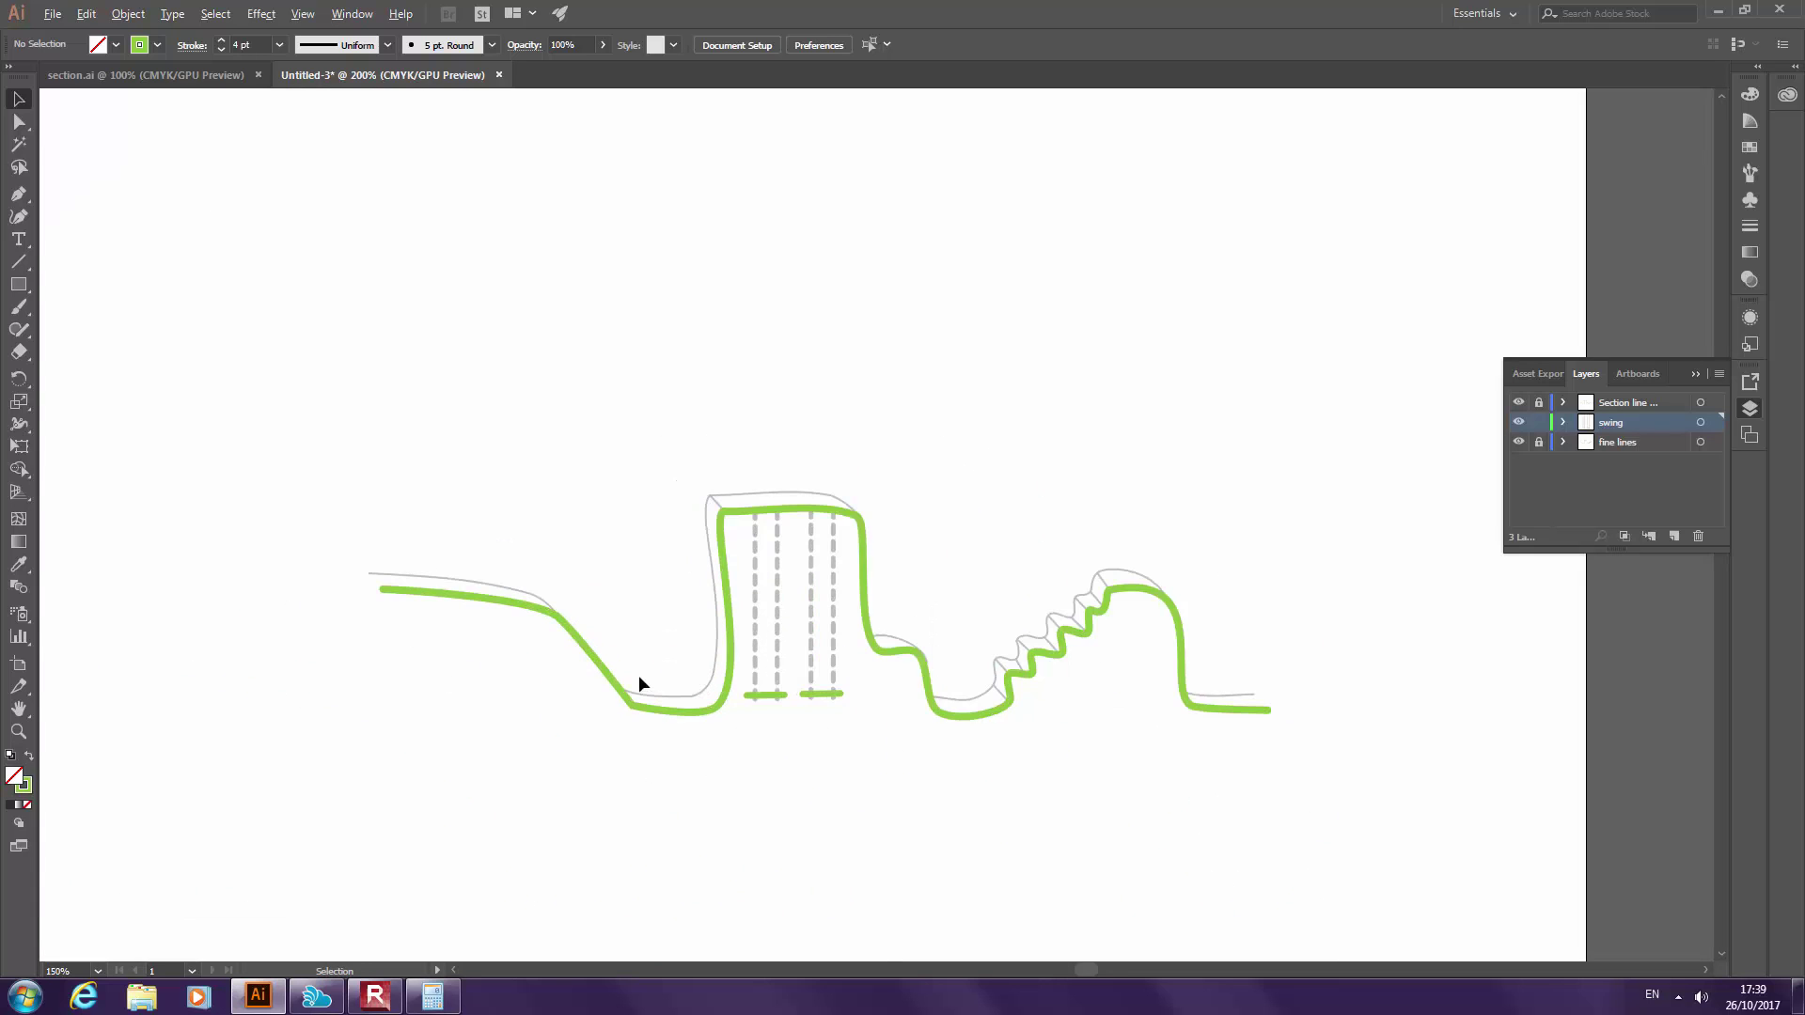
Examine the section by panning across the artboard and zooming in and out between 150% and 300%
{"action": "key", "text": "space"}
{"action": "key", "text": "space"}
{"action": "left_click_drag", "start_coordinate": [1288, 554], "coordinate": [1443, 493]}
{"action": "mouse_move", "coordinate": [983, 602]}
{"action": "left_mouse_down"}
{"action": "mouse_move", "coordinate": [703, 597]}
{"action": "mouse_move", "coordinate": [1222, 594]}
{"action": "mouse_move", "coordinate": [728, 591]}
{"action": "mouse_move", "coordinate": [1156, 587]}
{"action": "mouse_move", "coordinate": [828, 612]}
{"action": "left_mouse_up"}
{"action": "key", "text": "space"}
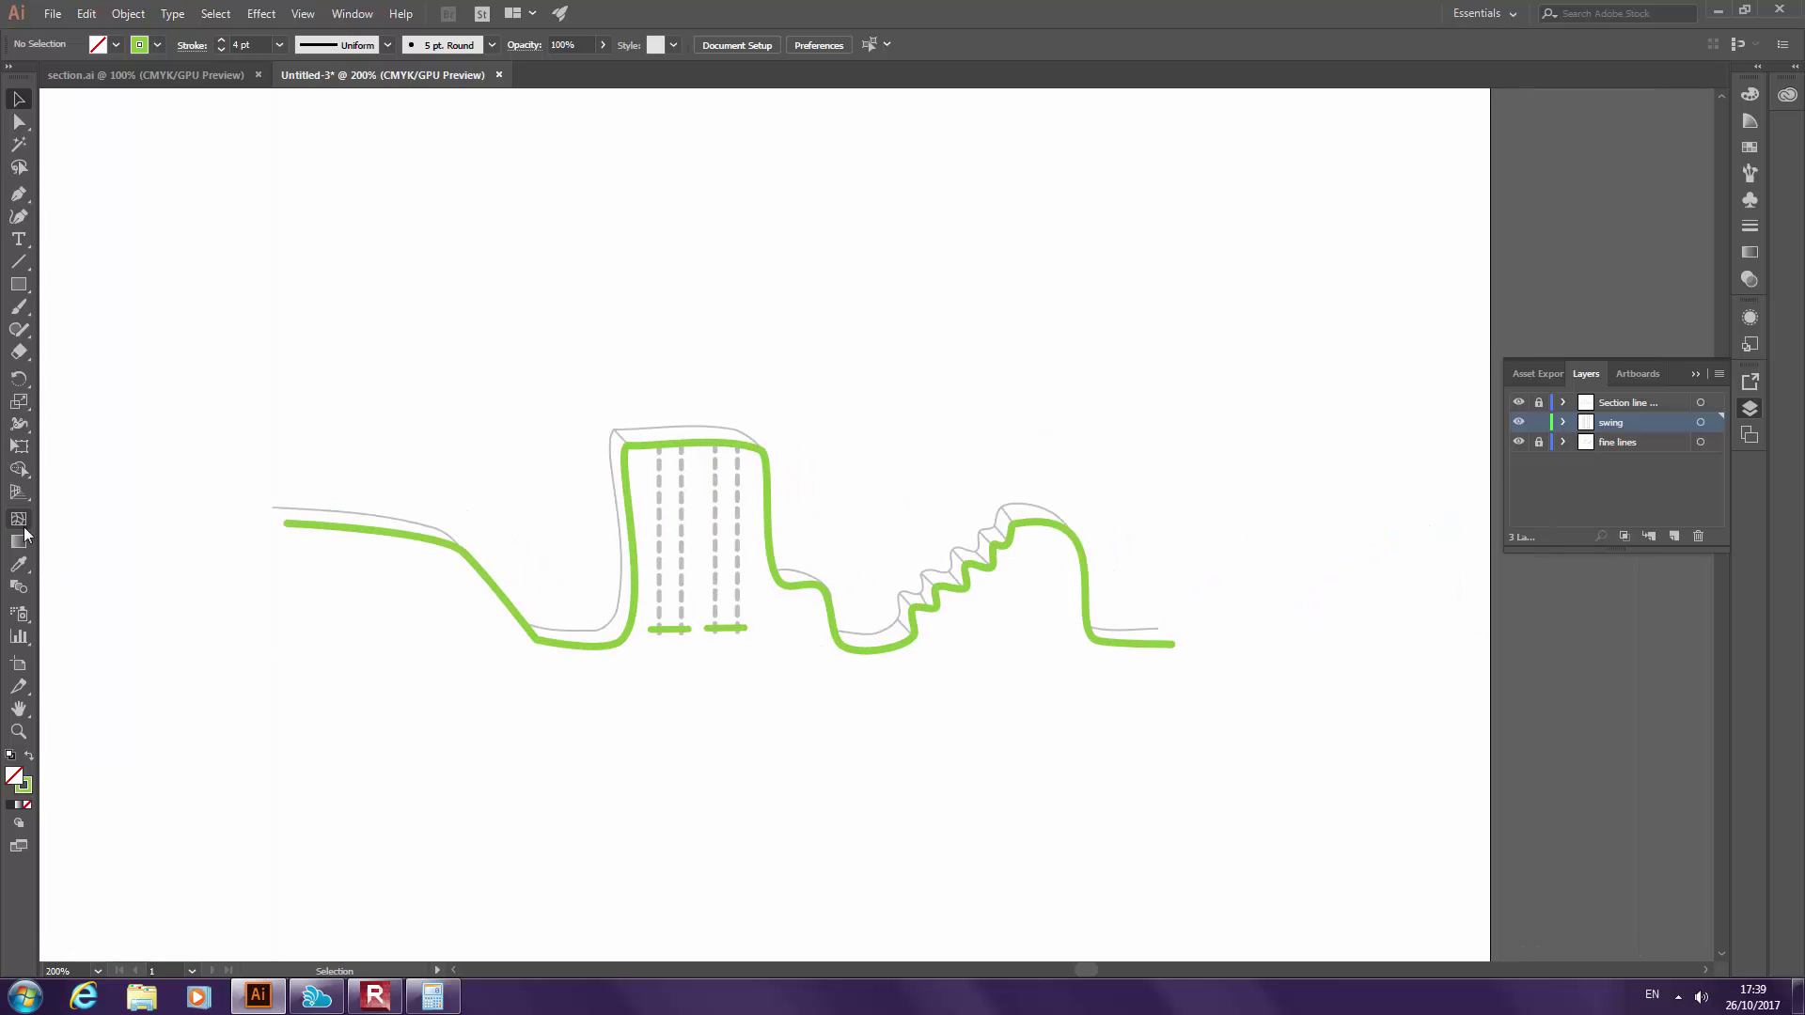
{"action": "left_click", "coordinate": [19, 731]}
{"action": "left_click", "coordinate": [618, 596]}
{"action": "key", "text": "minus"}
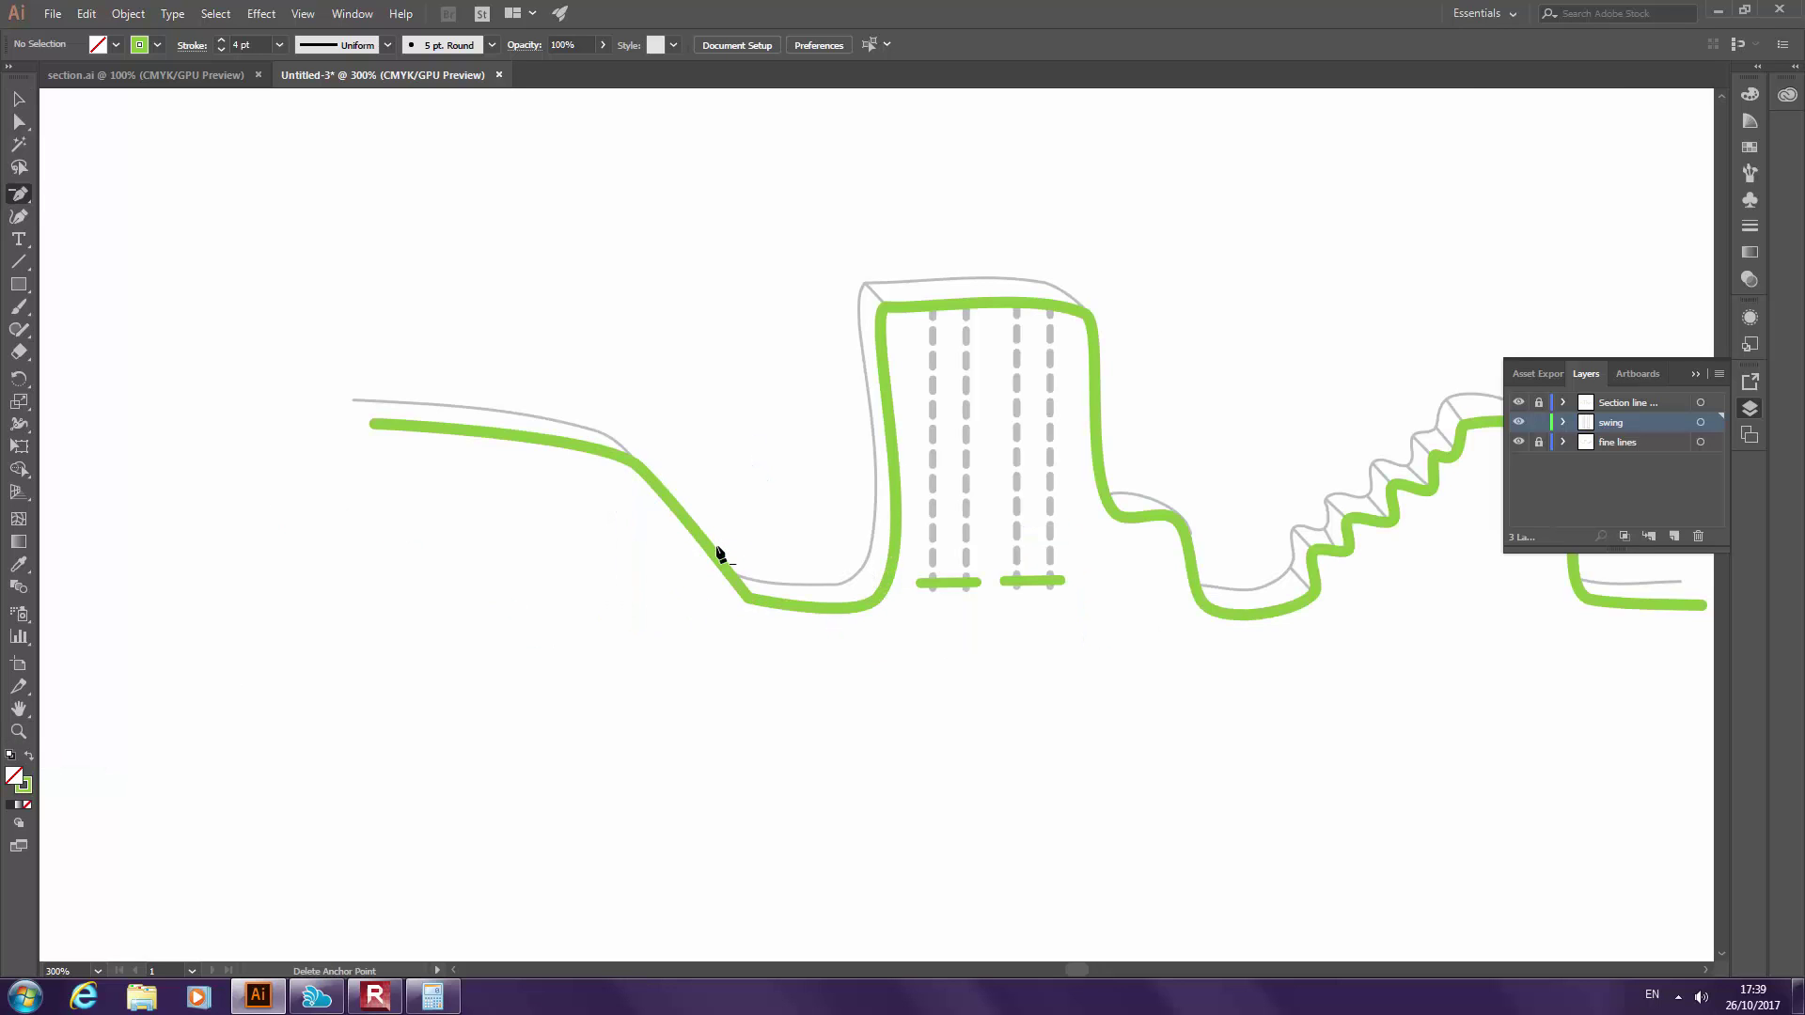
{"action": "left_click", "coordinate": [19, 730]}
{"action": "right_click", "coordinate": [569, 455]}
{"action": "left_click", "coordinate": [625, 538]}
{"action": "right_click", "coordinate": [624, 520]}
{"action": "left_click", "coordinate": [657, 594]}
{"action": "left_click", "coordinate": [29, 108]}
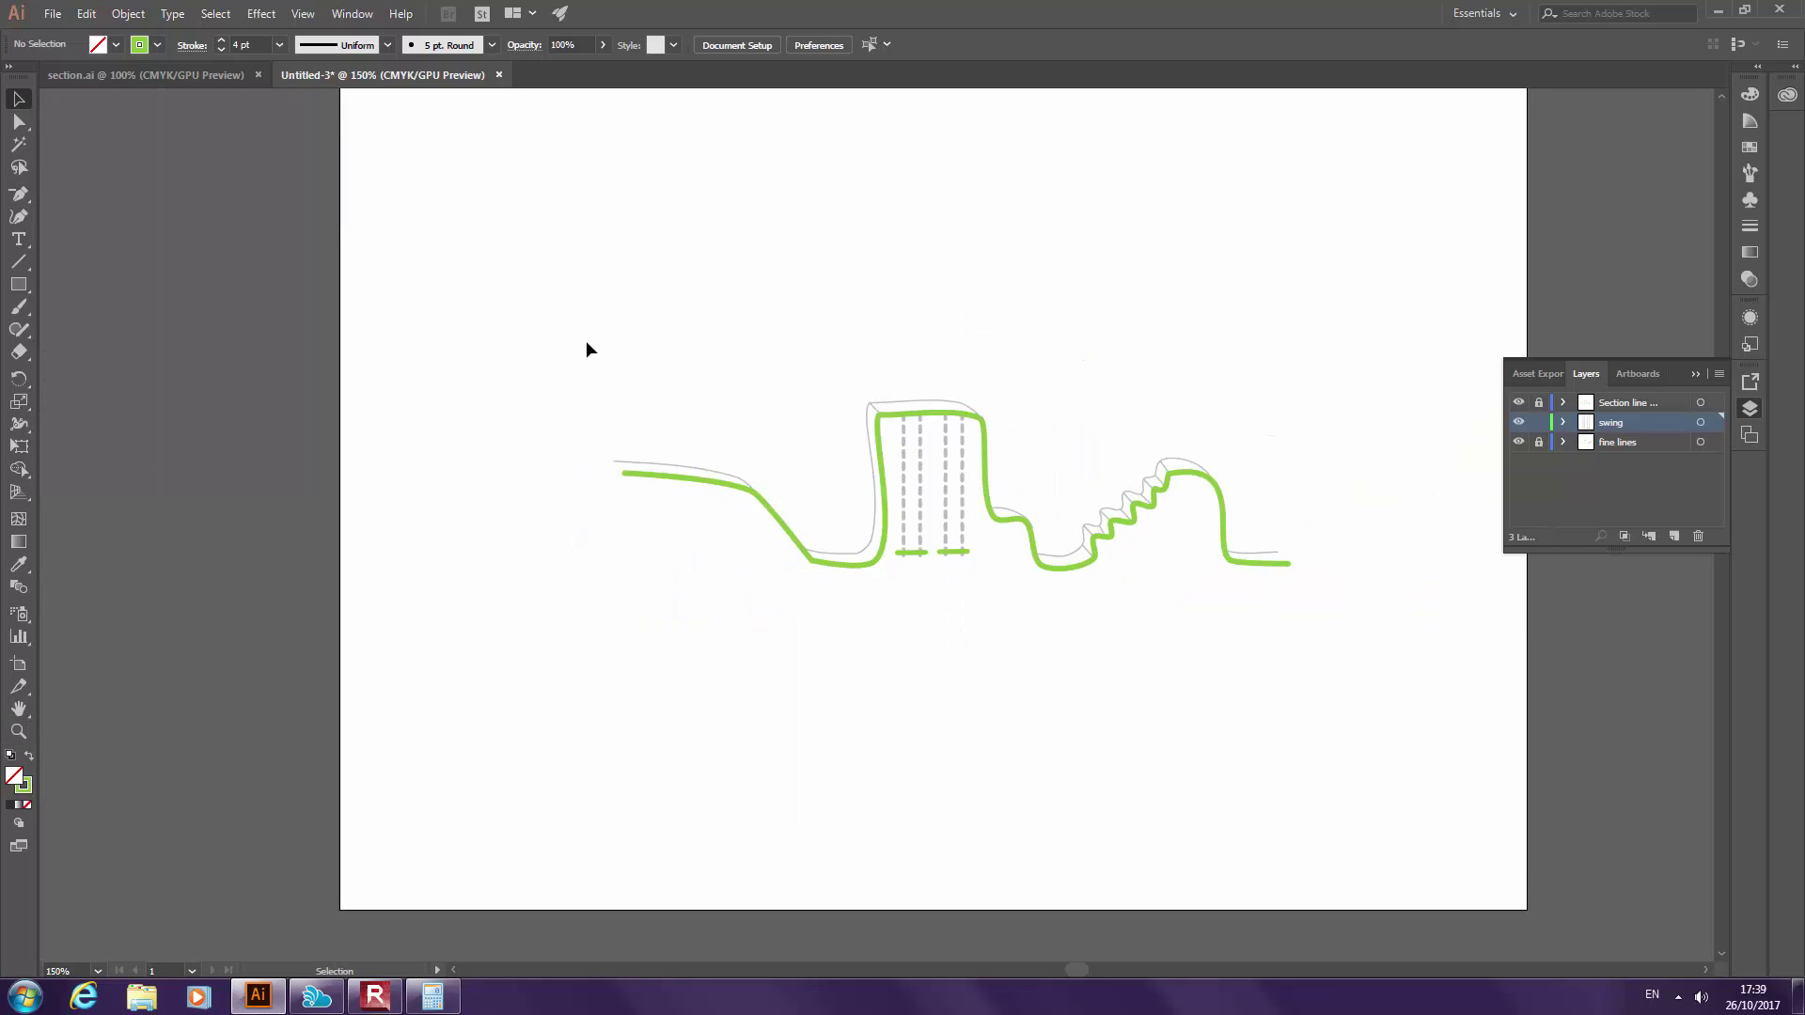
{"action": "scroll", "coordinate": [1096, 585], "scroll_direction": "down", "scroll_amount": 1}
{"action": "scroll", "coordinate": [1096, 586], "scroll_direction": "down", "scroll_amount": 1}
{"action": "scroll", "coordinate": [1096, 587], "scroll_direction": "up", "scroll_amount": 2}
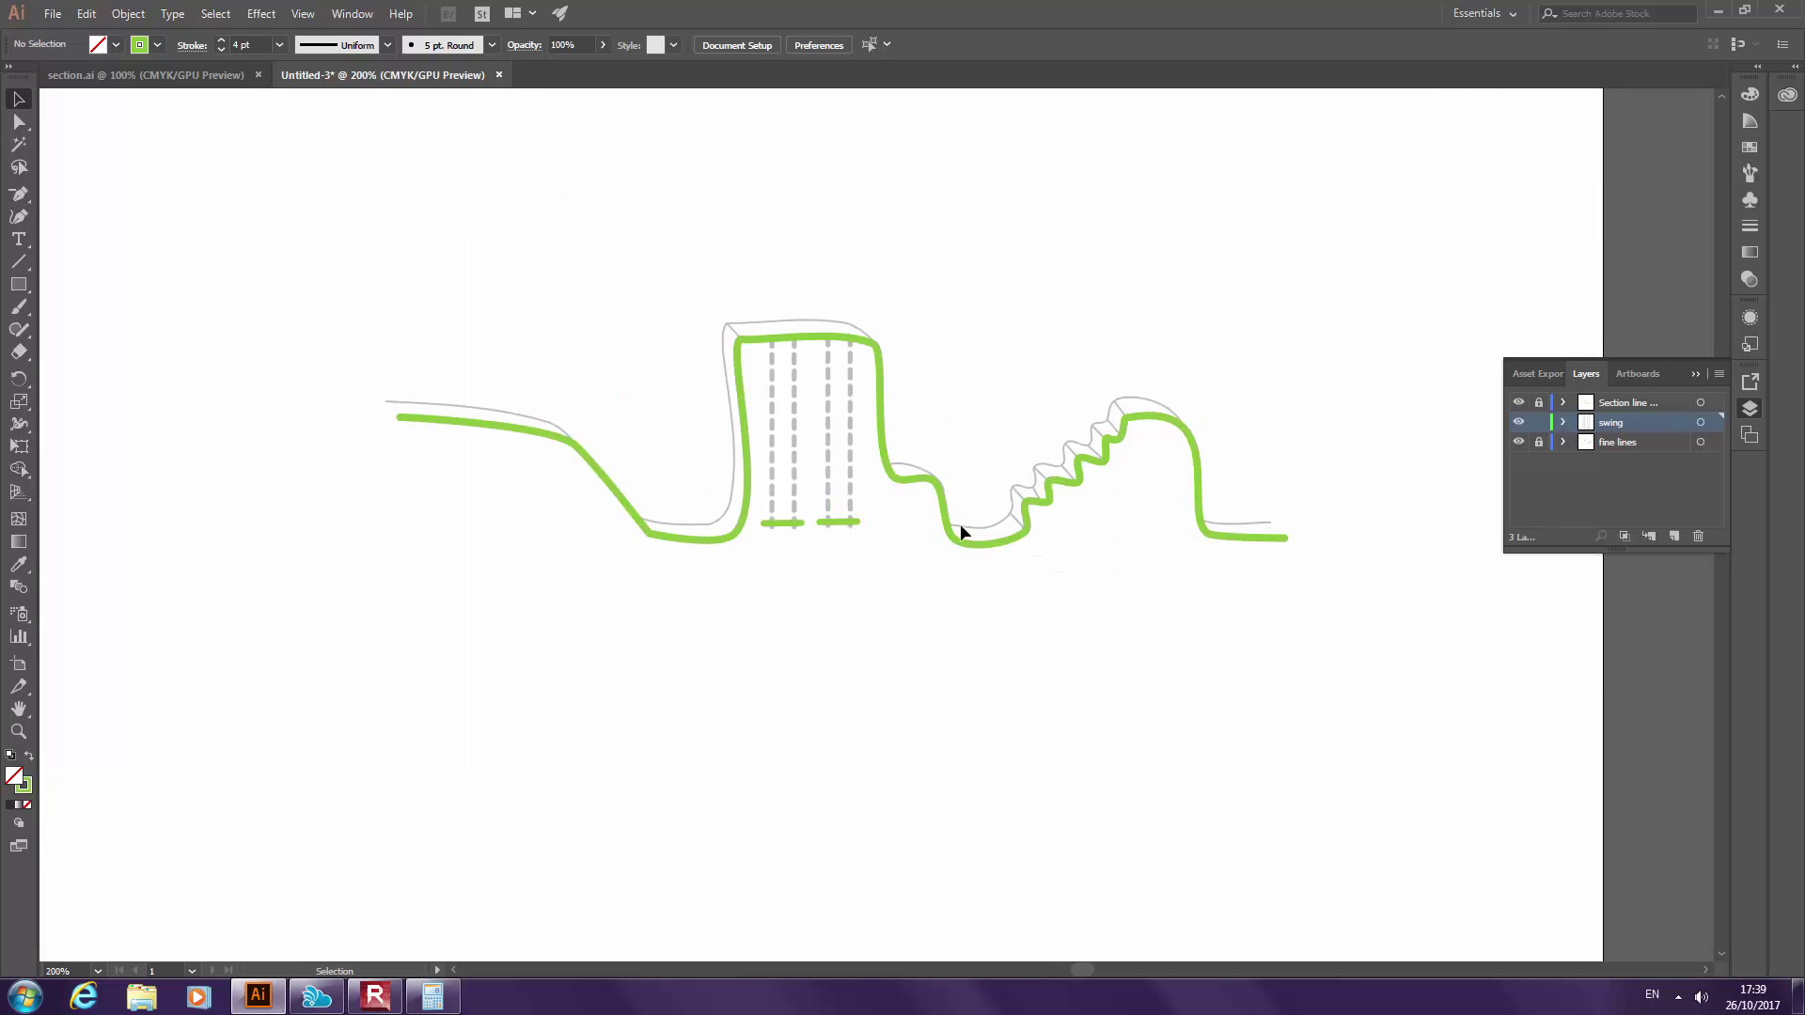
{"action": "scroll", "coordinate": [815, 627], "scroll_direction": "up", "scroll_amount": 1}
{"action": "scroll", "coordinate": [837, 609], "scroll_direction": "down", "scroll_amount": 1}
{"action": "scroll", "coordinate": [934, 471], "scroll_direction": "up", "scroll_amount": 1}
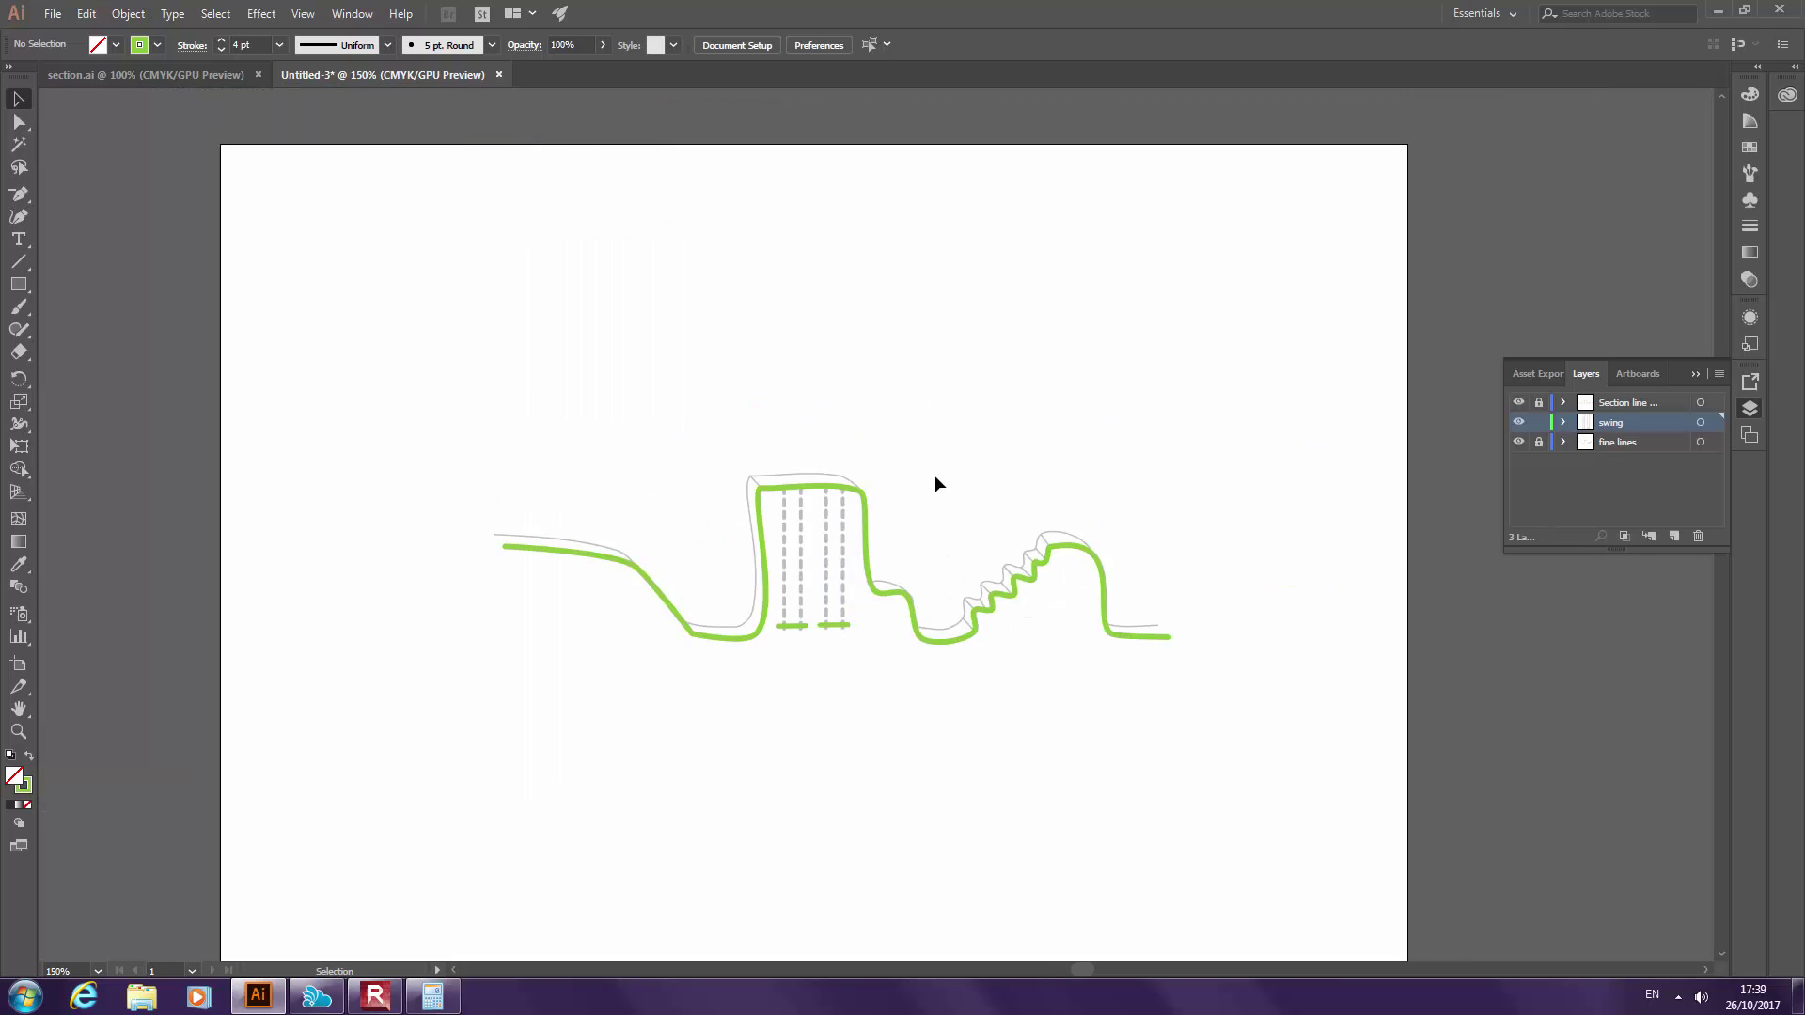
{"action": "scroll", "coordinate": [934, 471], "scroll_direction": "up", "scroll_amount": 1}
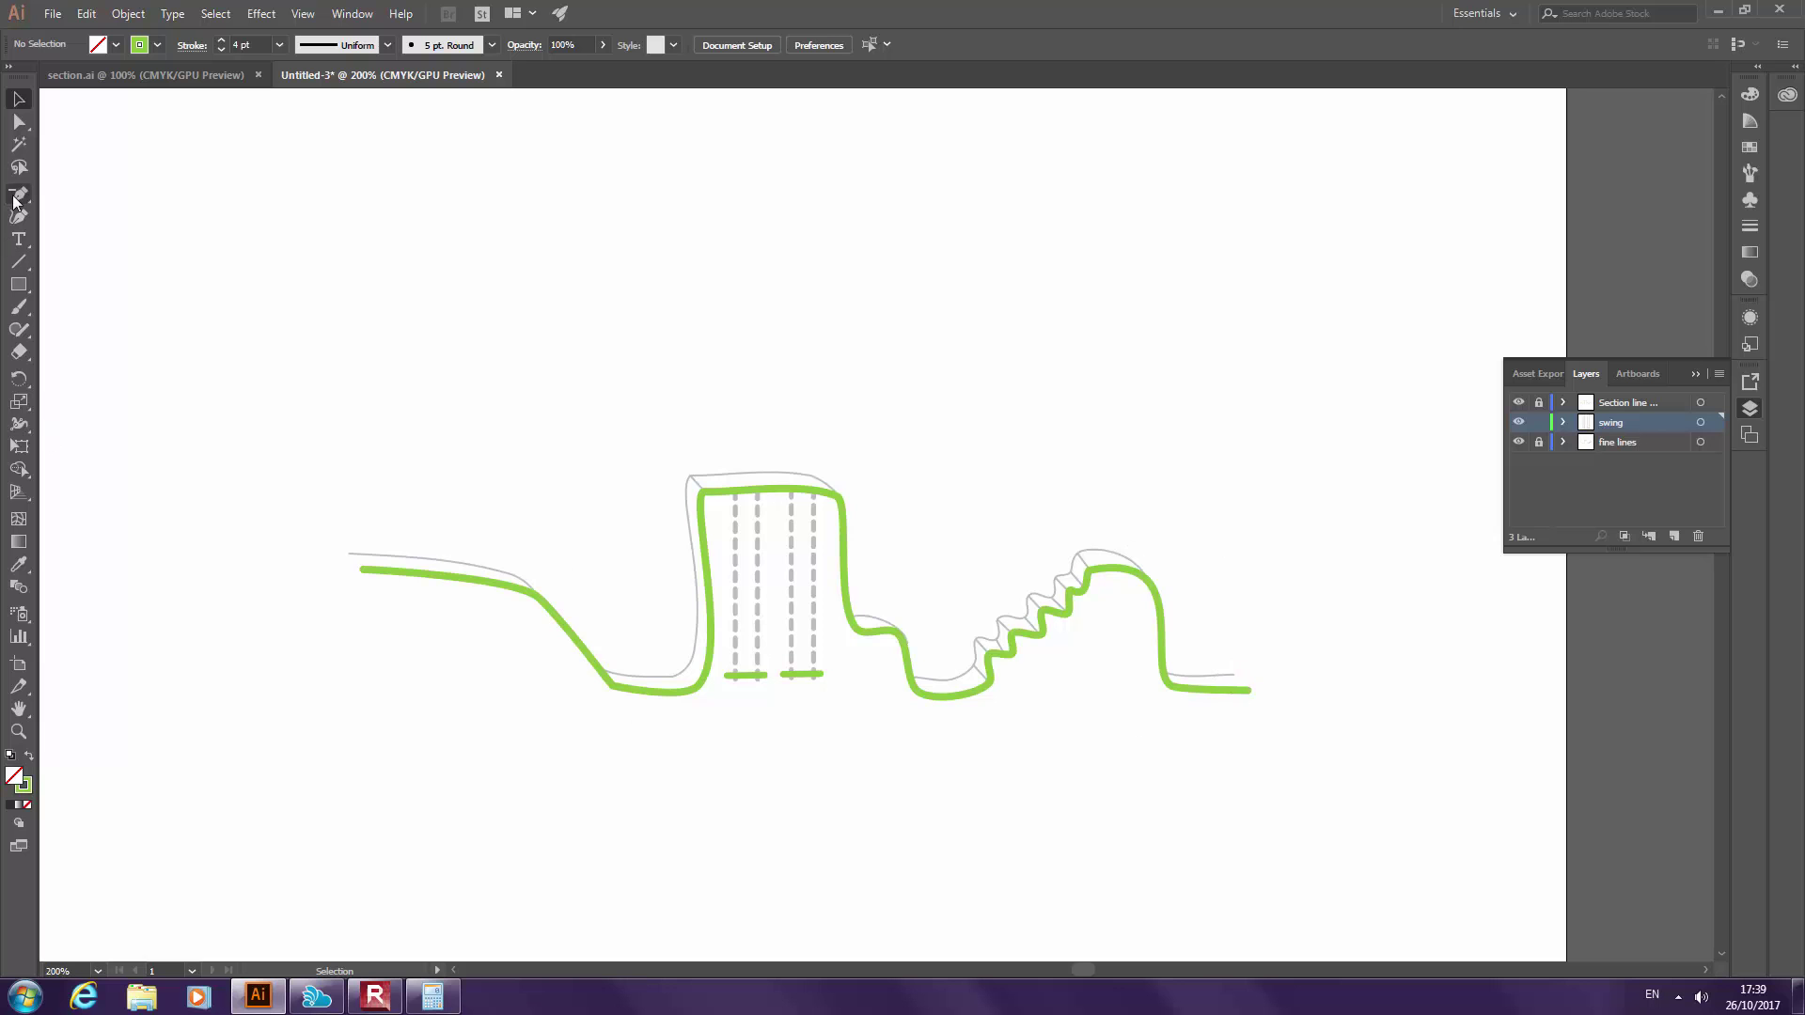
Create a new layer at the bottom of the layer stack and name it "base line"
{"action": "mouse_move", "coordinate": [18, 193]}
{"action": "left_mouse_down"}
{"action": "mouse_move", "coordinate": [58, 205]}
{"action": "mouse_move", "coordinate": [22, 190]}
{"action": "mouse_move", "coordinate": [49, 190]}
{"action": "left_mouse_up"}
{"action": "left_click", "coordinate": [1637, 443]}
{"action": "left_click", "coordinate": [1674, 536]}
{"action": "mouse_move", "coordinate": [1629, 454]}
{"action": "left_mouse_down"}
{"action": "mouse_move", "coordinate": [1622, 496]}
{"action": "mouse_move", "coordinate": [1627, 449]}
{"action": "mouse_move", "coordinate": [1636, 466]}
{"action": "left_mouse_up"}
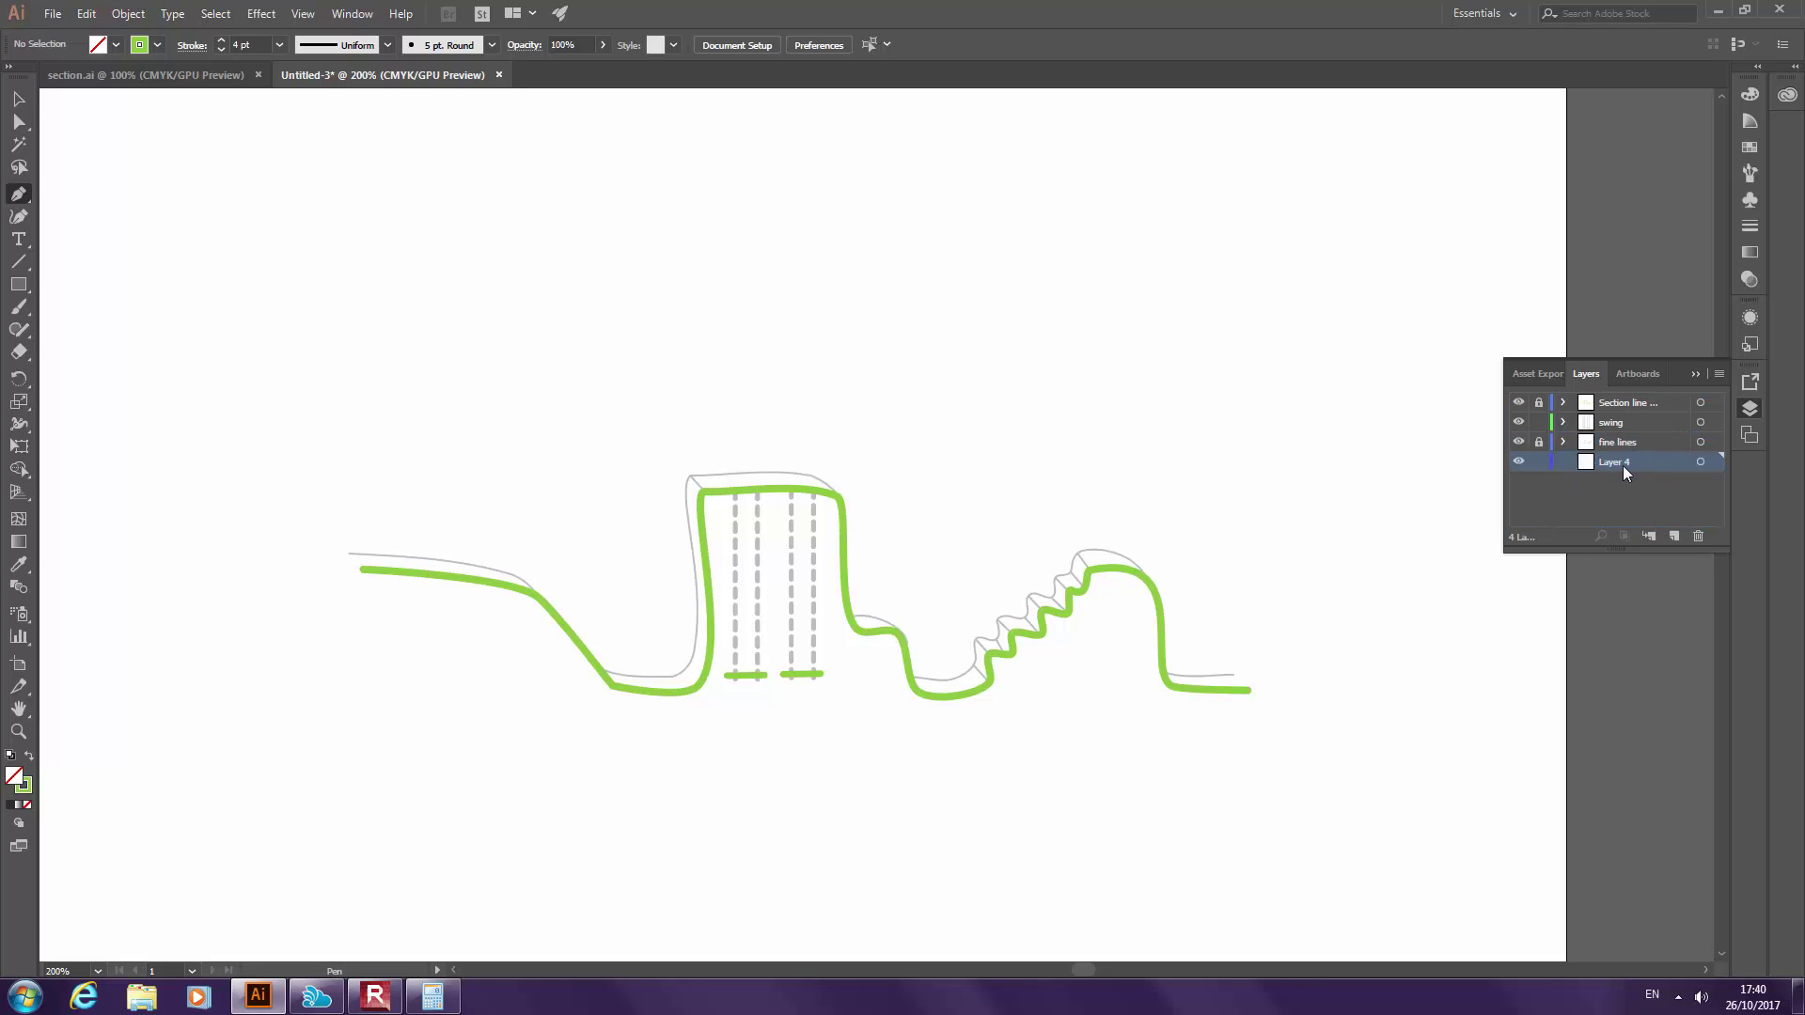
{"action": "type", "text": "base line"}
{"action": "key", "text": "Return"}
Draw a straight horizontal line about 181 mm long beneath the whole section with the Pen tool
{"action": "left_click", "coordinate": [354, 724]}
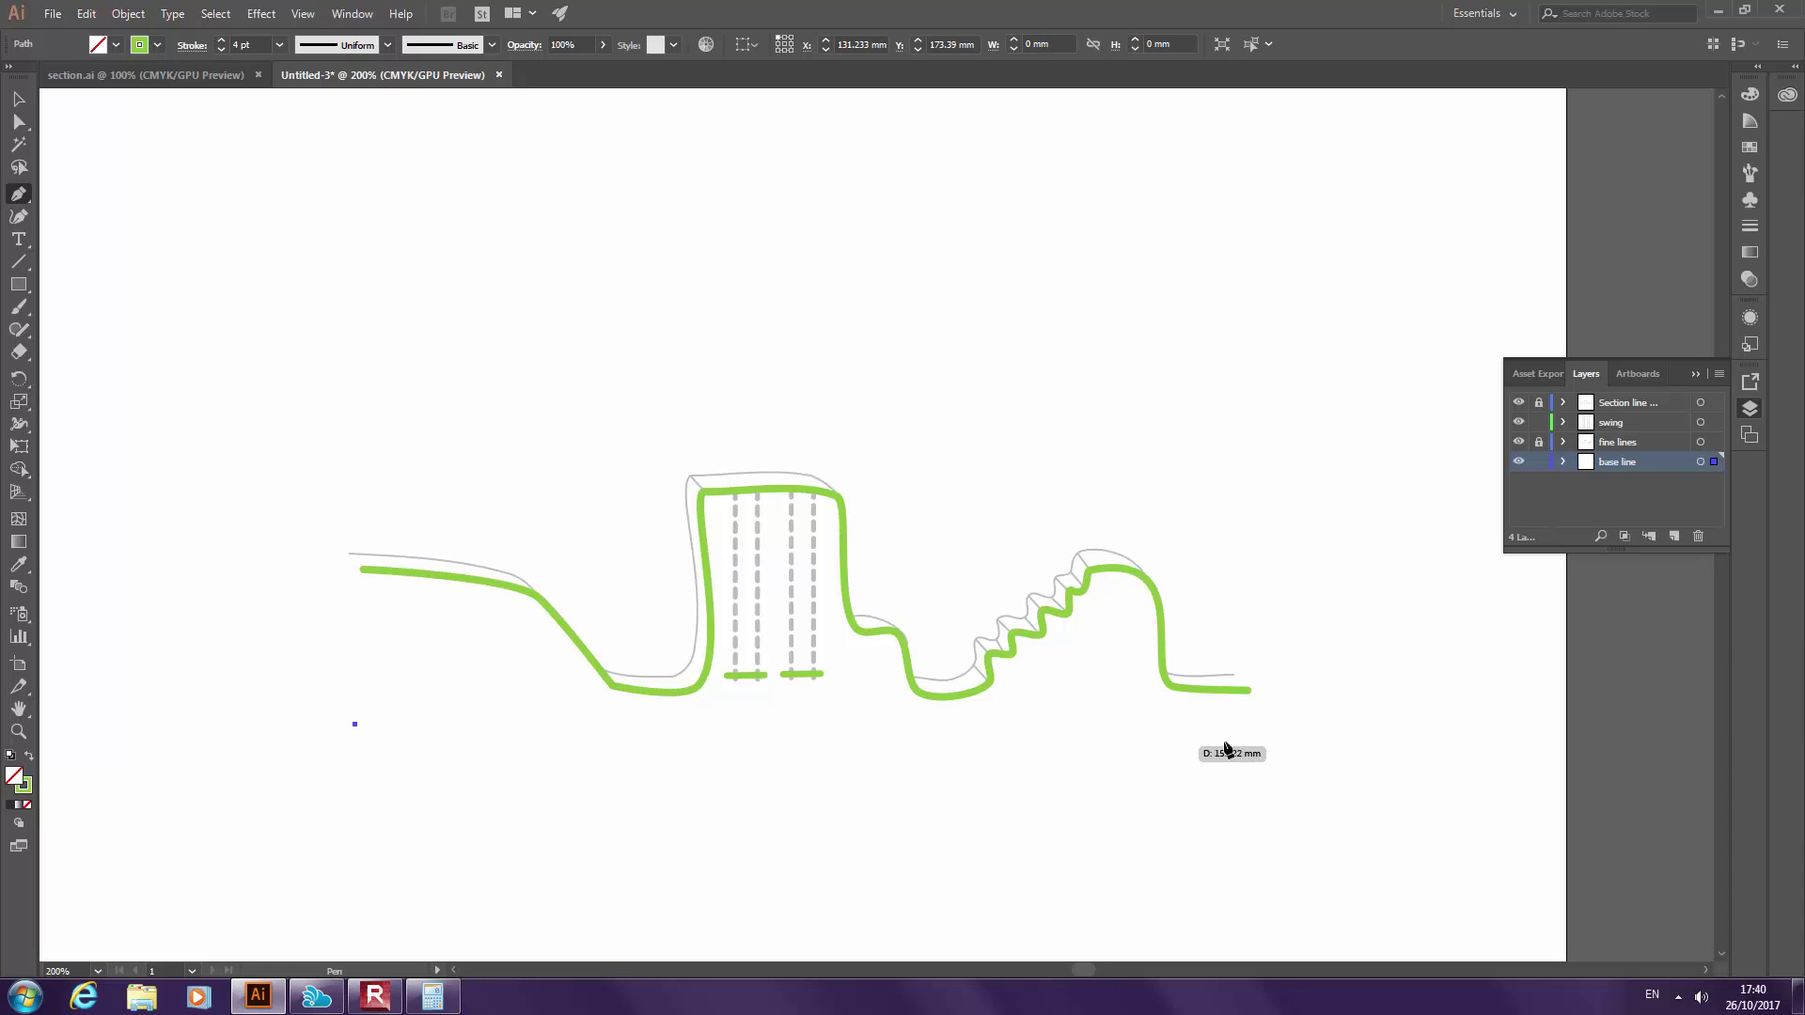
{"action": "left_click", "coordinate": [1322, 723]}
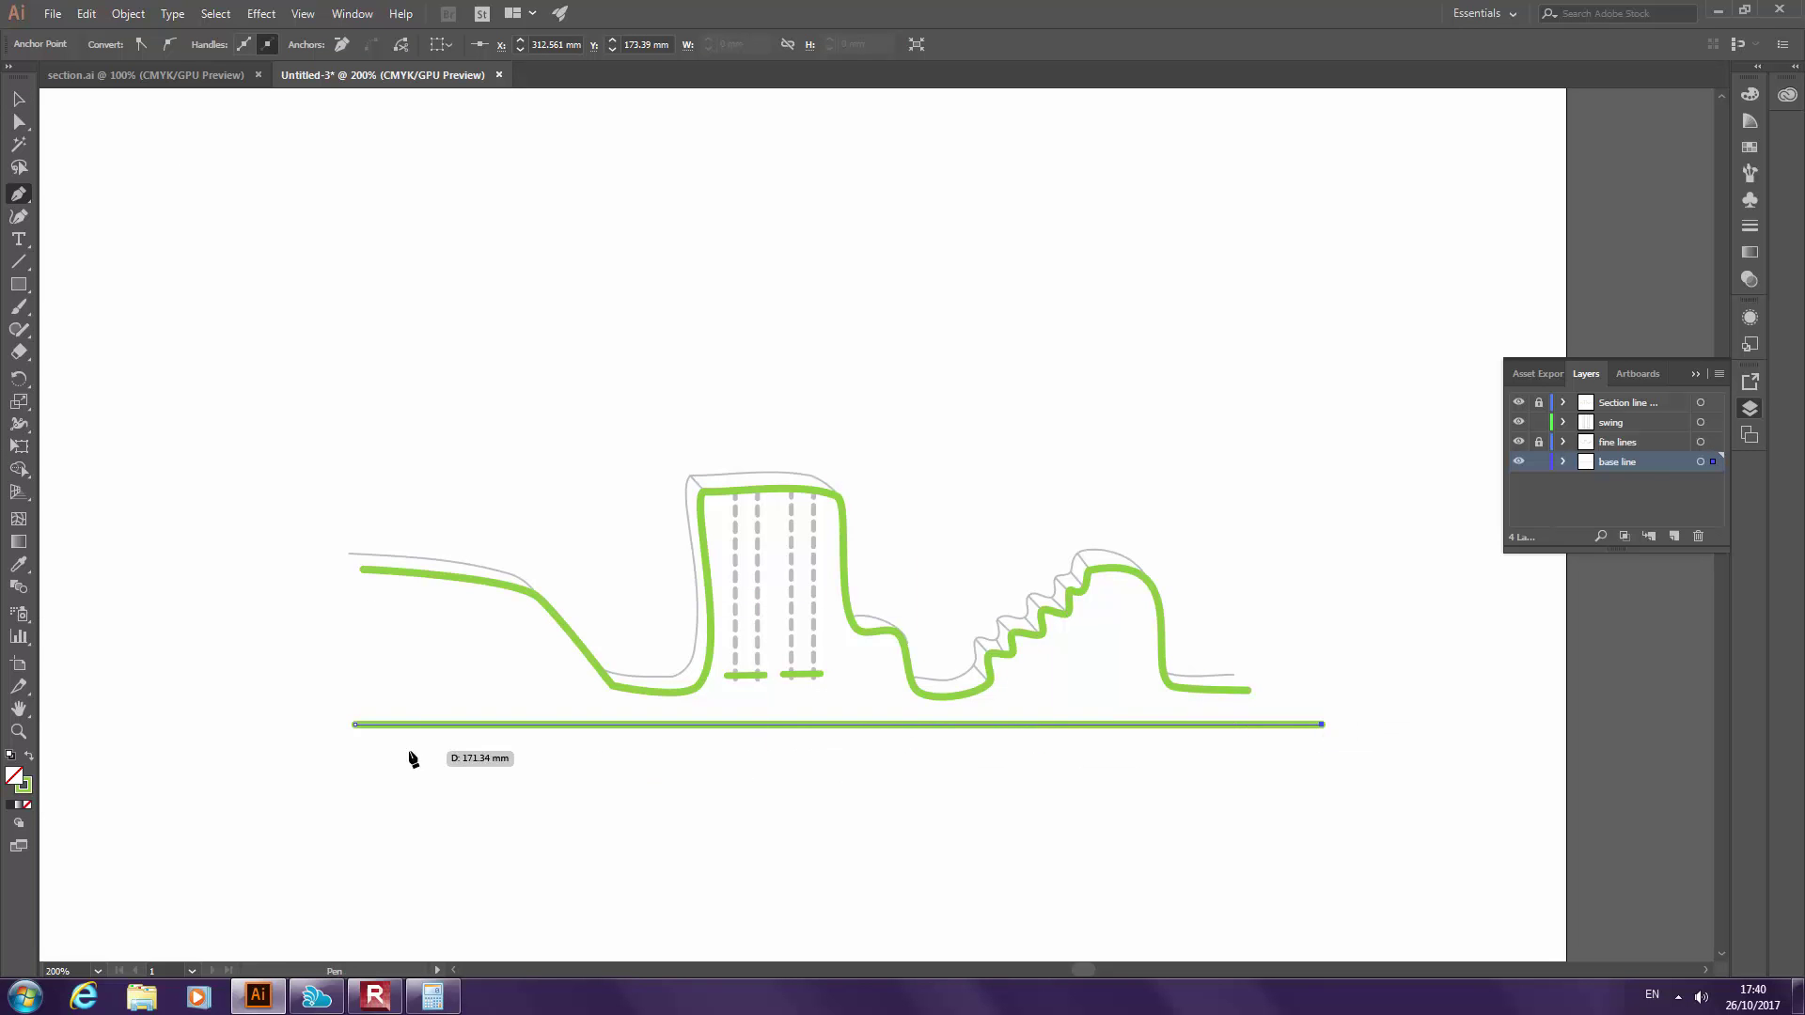
{"action": "left_click", "coordinate": [19, 99]}
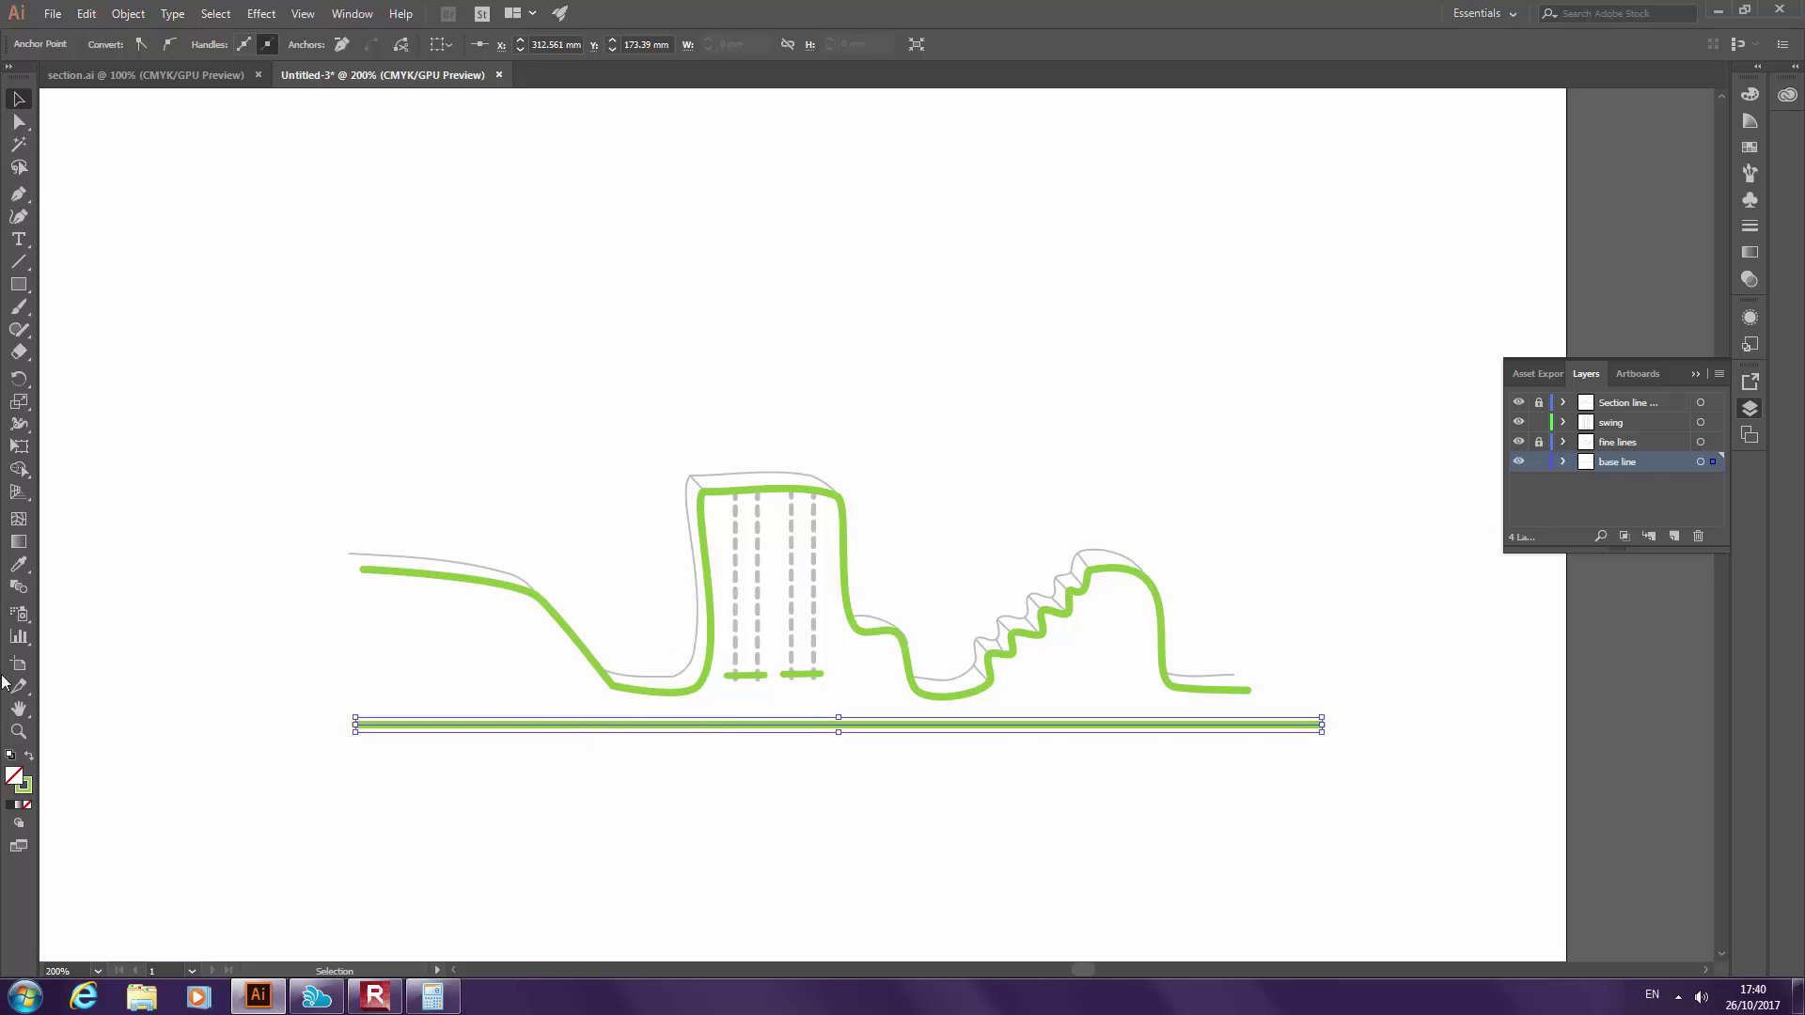
Apply the thin grey style of the fine lines to the base line with the Eyedropper
{"action": "left_click", "coordinate": [19, 564]}
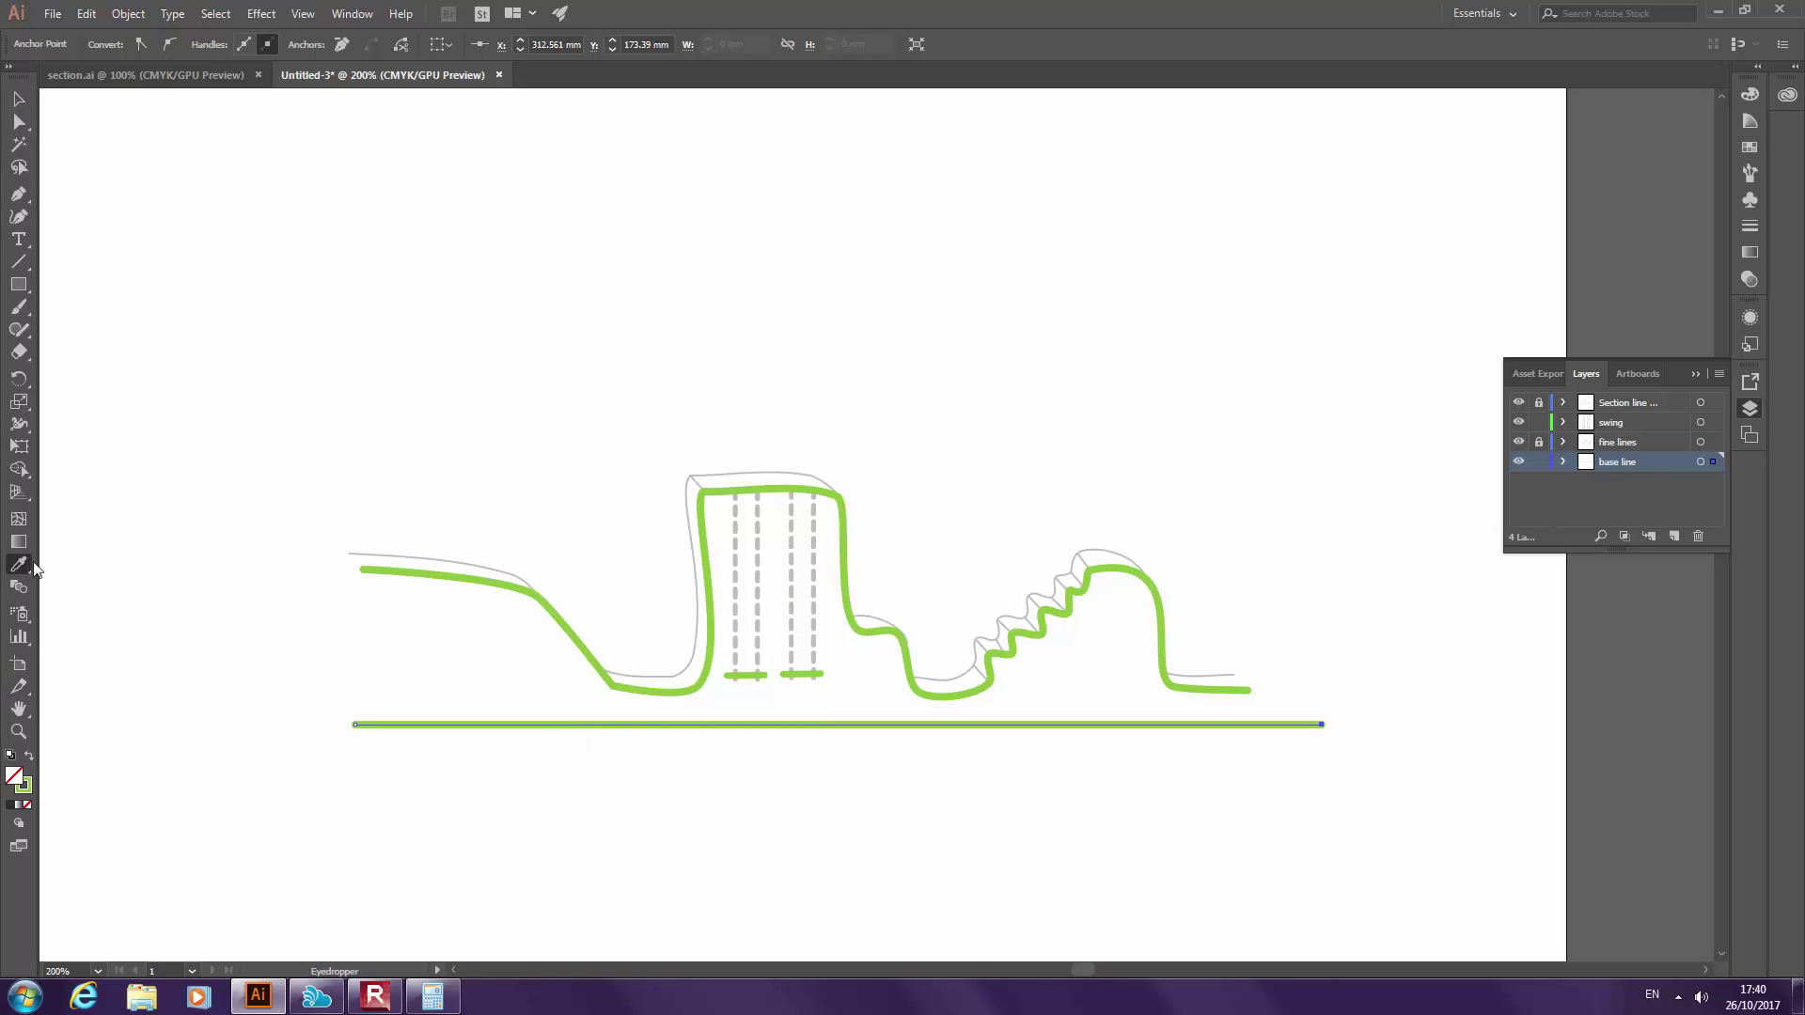
{"action": "left_click", "coordinate": [499, 569]}
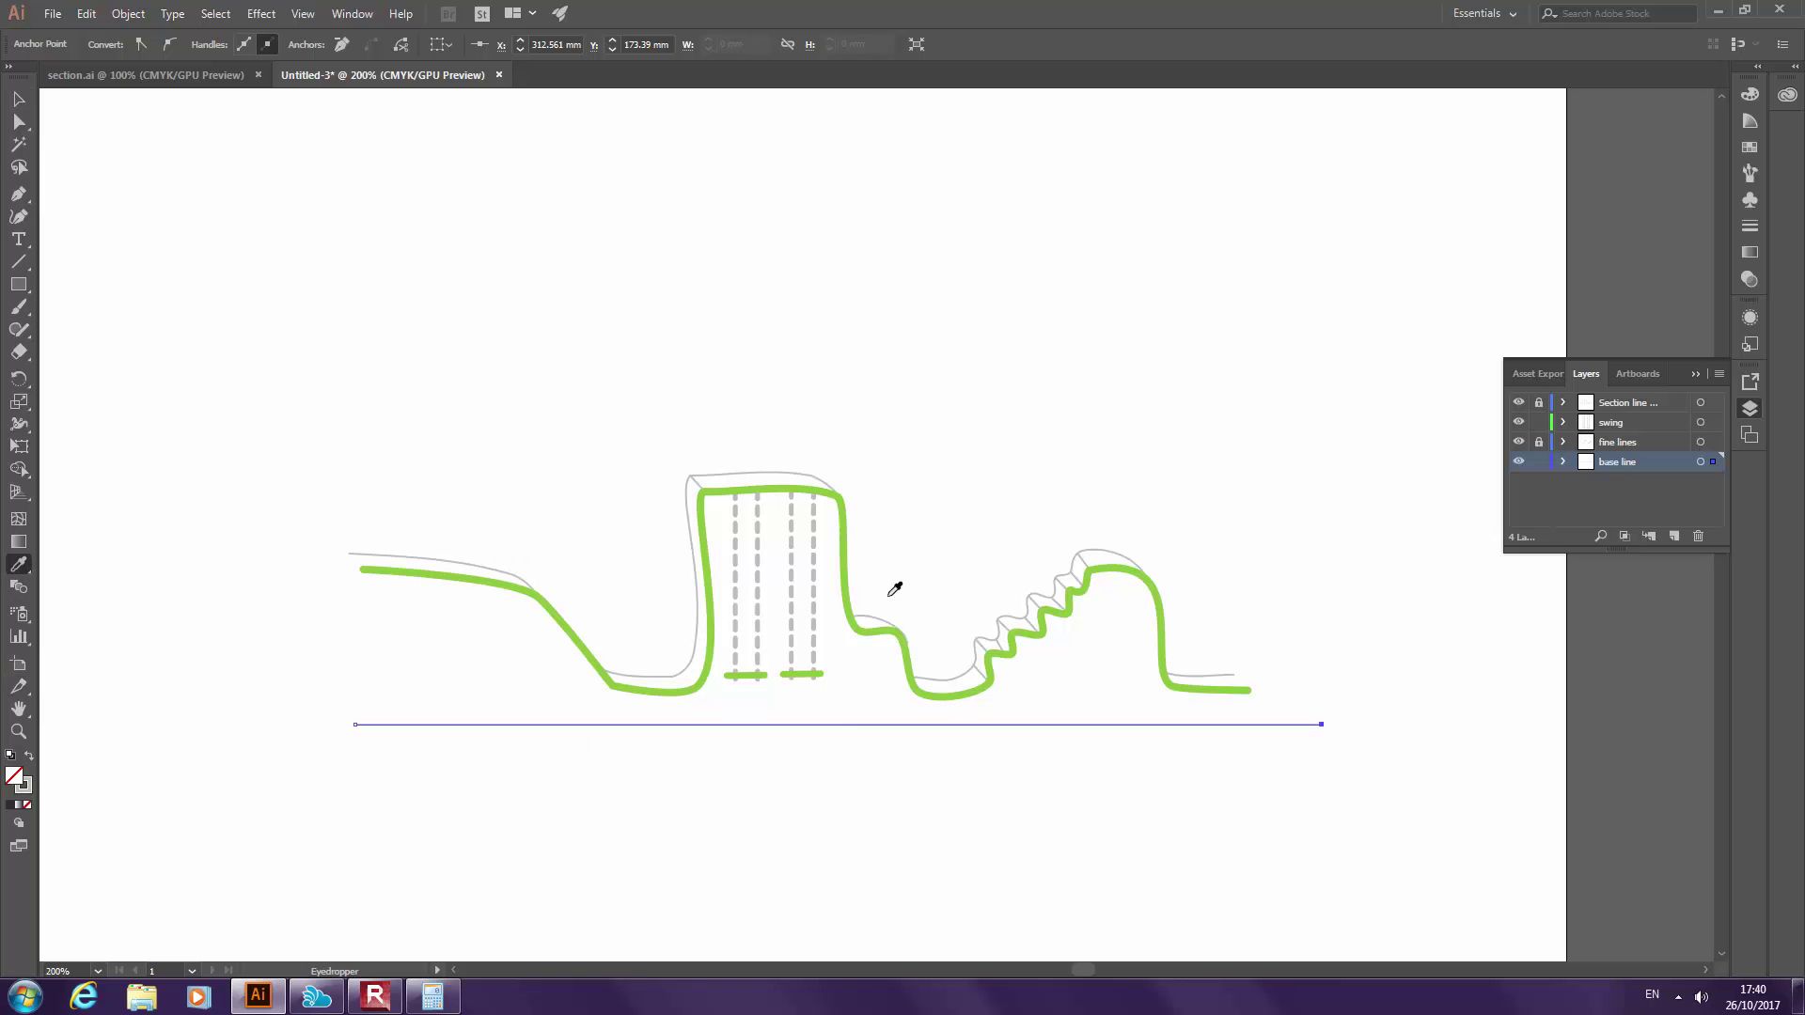
{"action": "left_click", "coordinate": [18, 99]}
{"action": "left_click", "coordinate": [758, 493]}
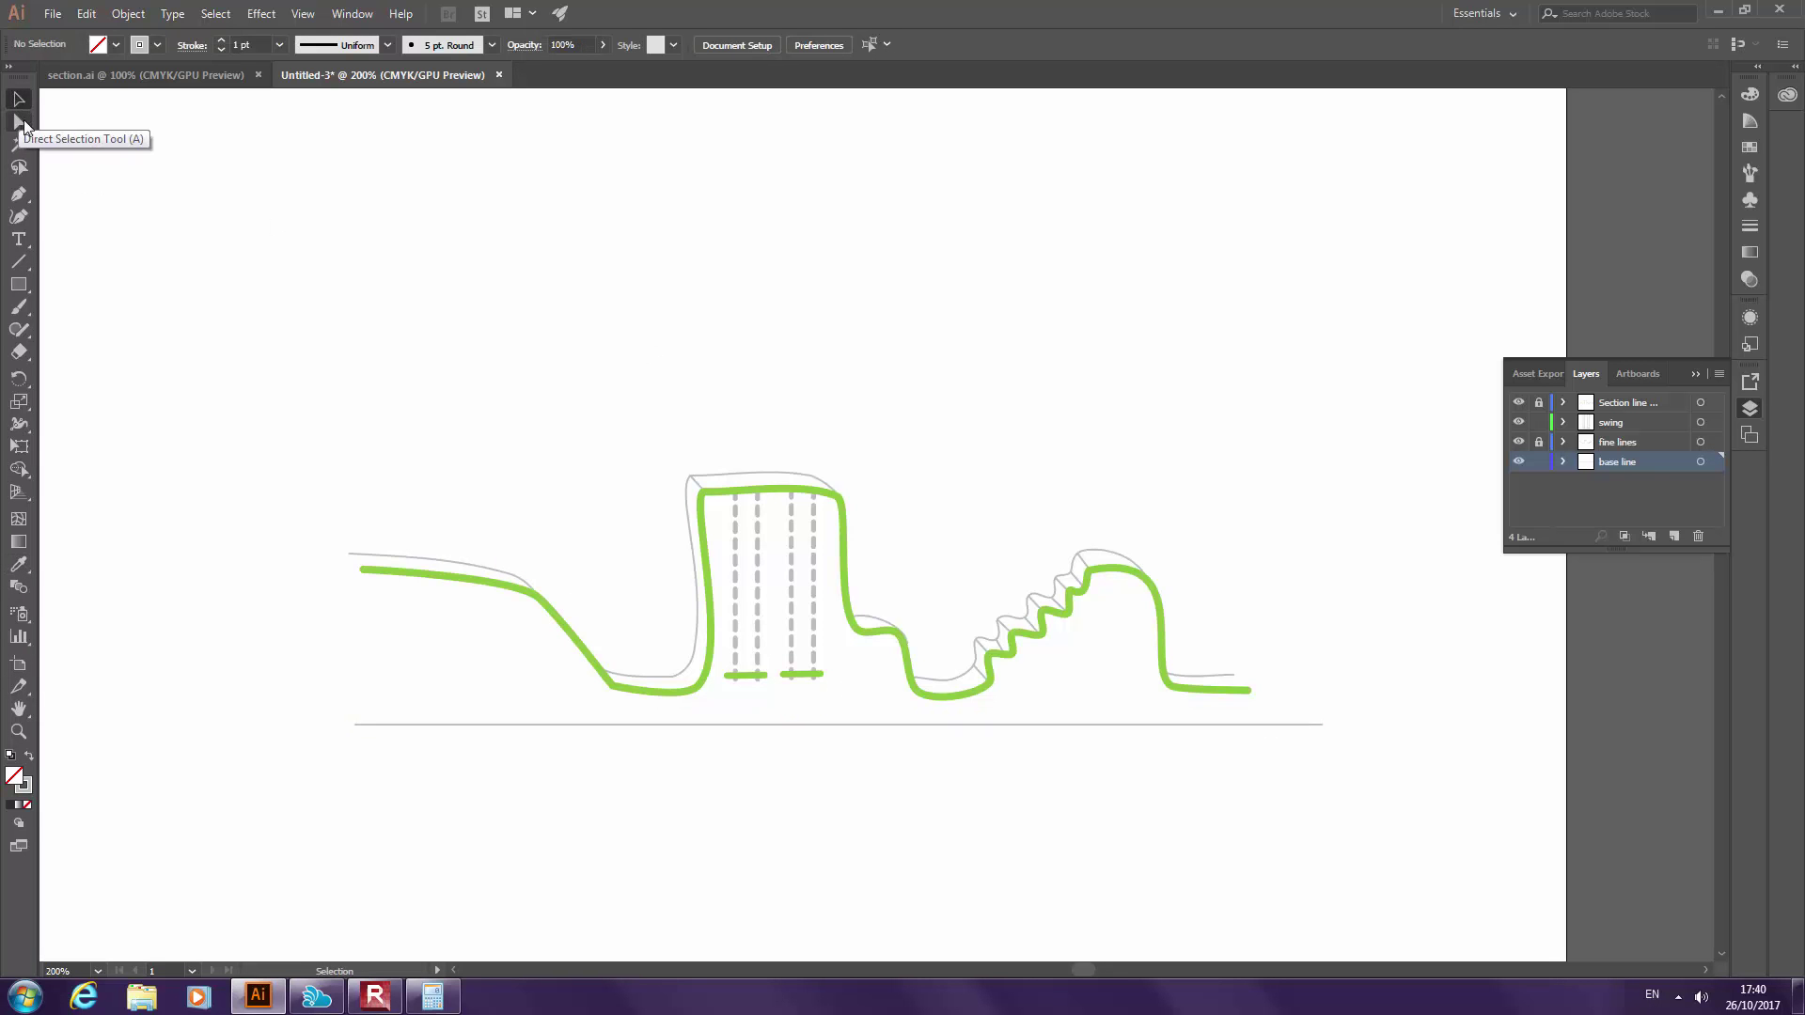
Move the base line up and to the left so it runs just under the section's lowest points
{"action": "mouse_move", "coordinate": [656, 723]}
{"action": "left_mouse_down"}
{"action": "mouse_move", "coordinate": [654, 703]}
{"action": "mouse_move", "coordinate": [633, 705]}
{"action": "left_mouse_up"}
{"action": "key", "text": "Left"}
{"action": "key", "text": "Left"}
{"action": "key", "text": "Left"}
{"action": "key", "text": "Left"}
{"action": "left_click", "coordinate": [996, 769]}
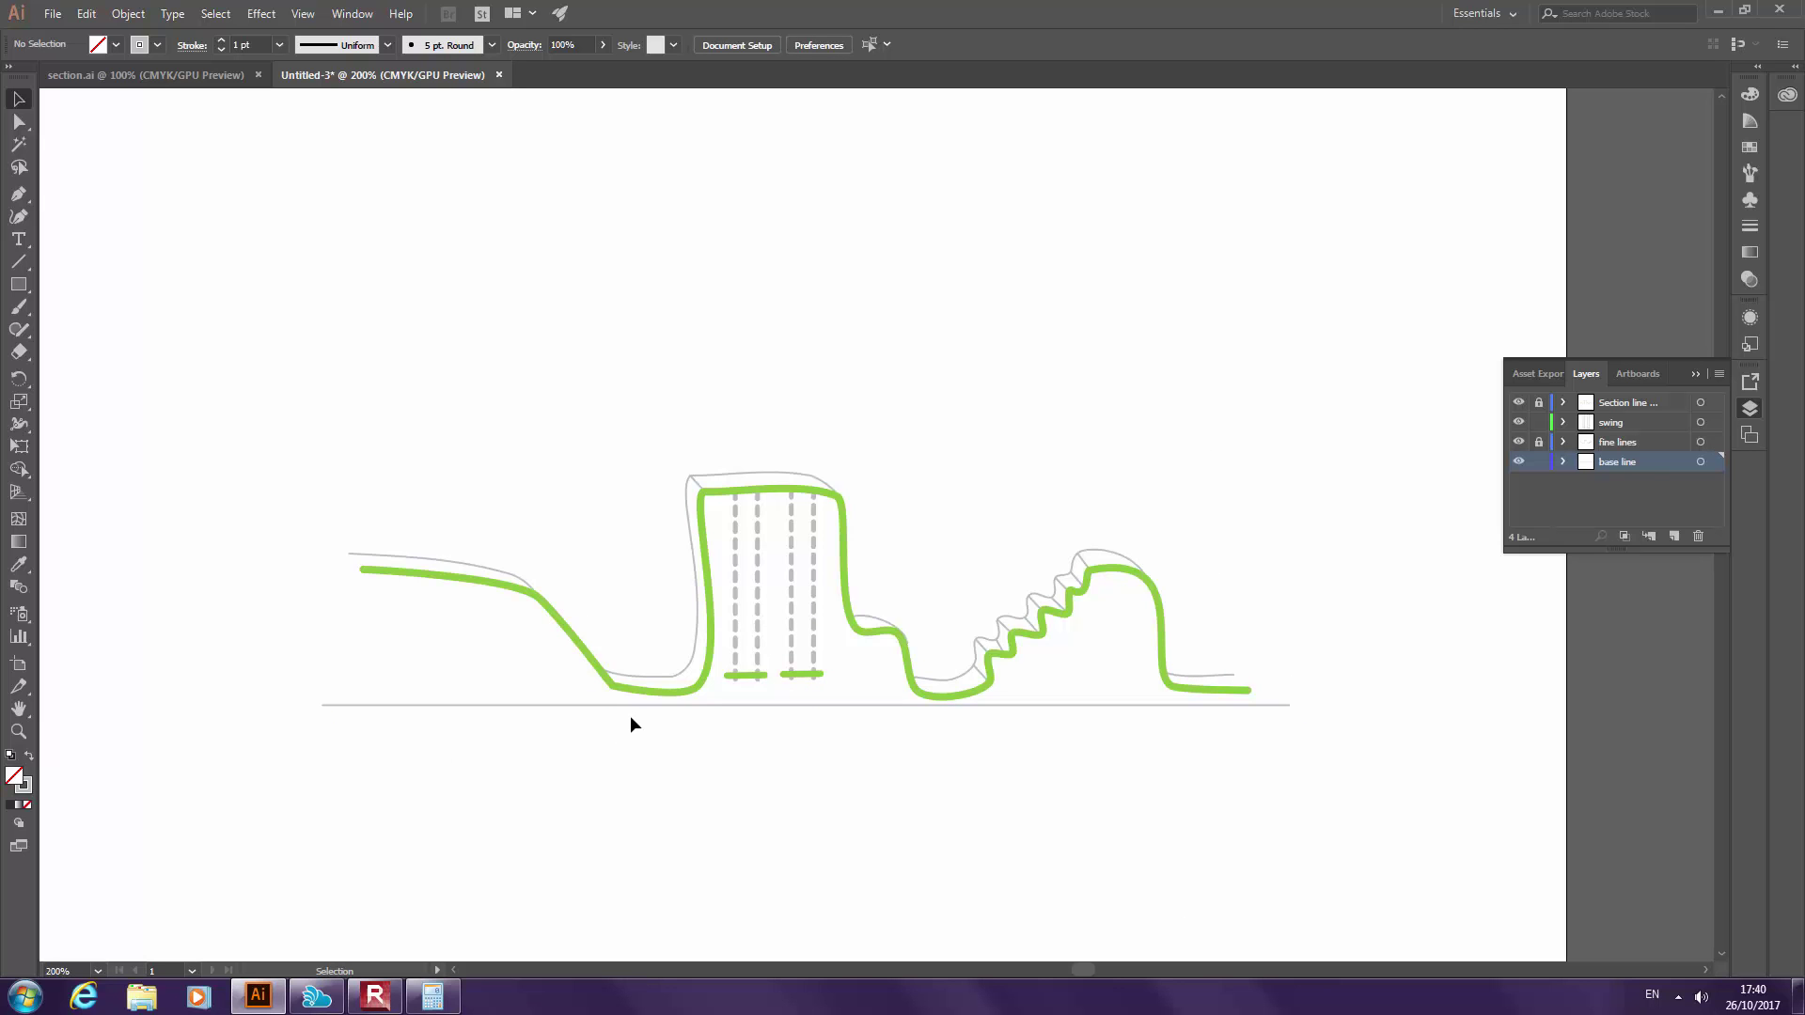
Check the figures in section.ai, lock the swing and base line layers, and add a top layer named "people" in the working drawing
{"action": "left_click", "coordinate": [218, 75]}
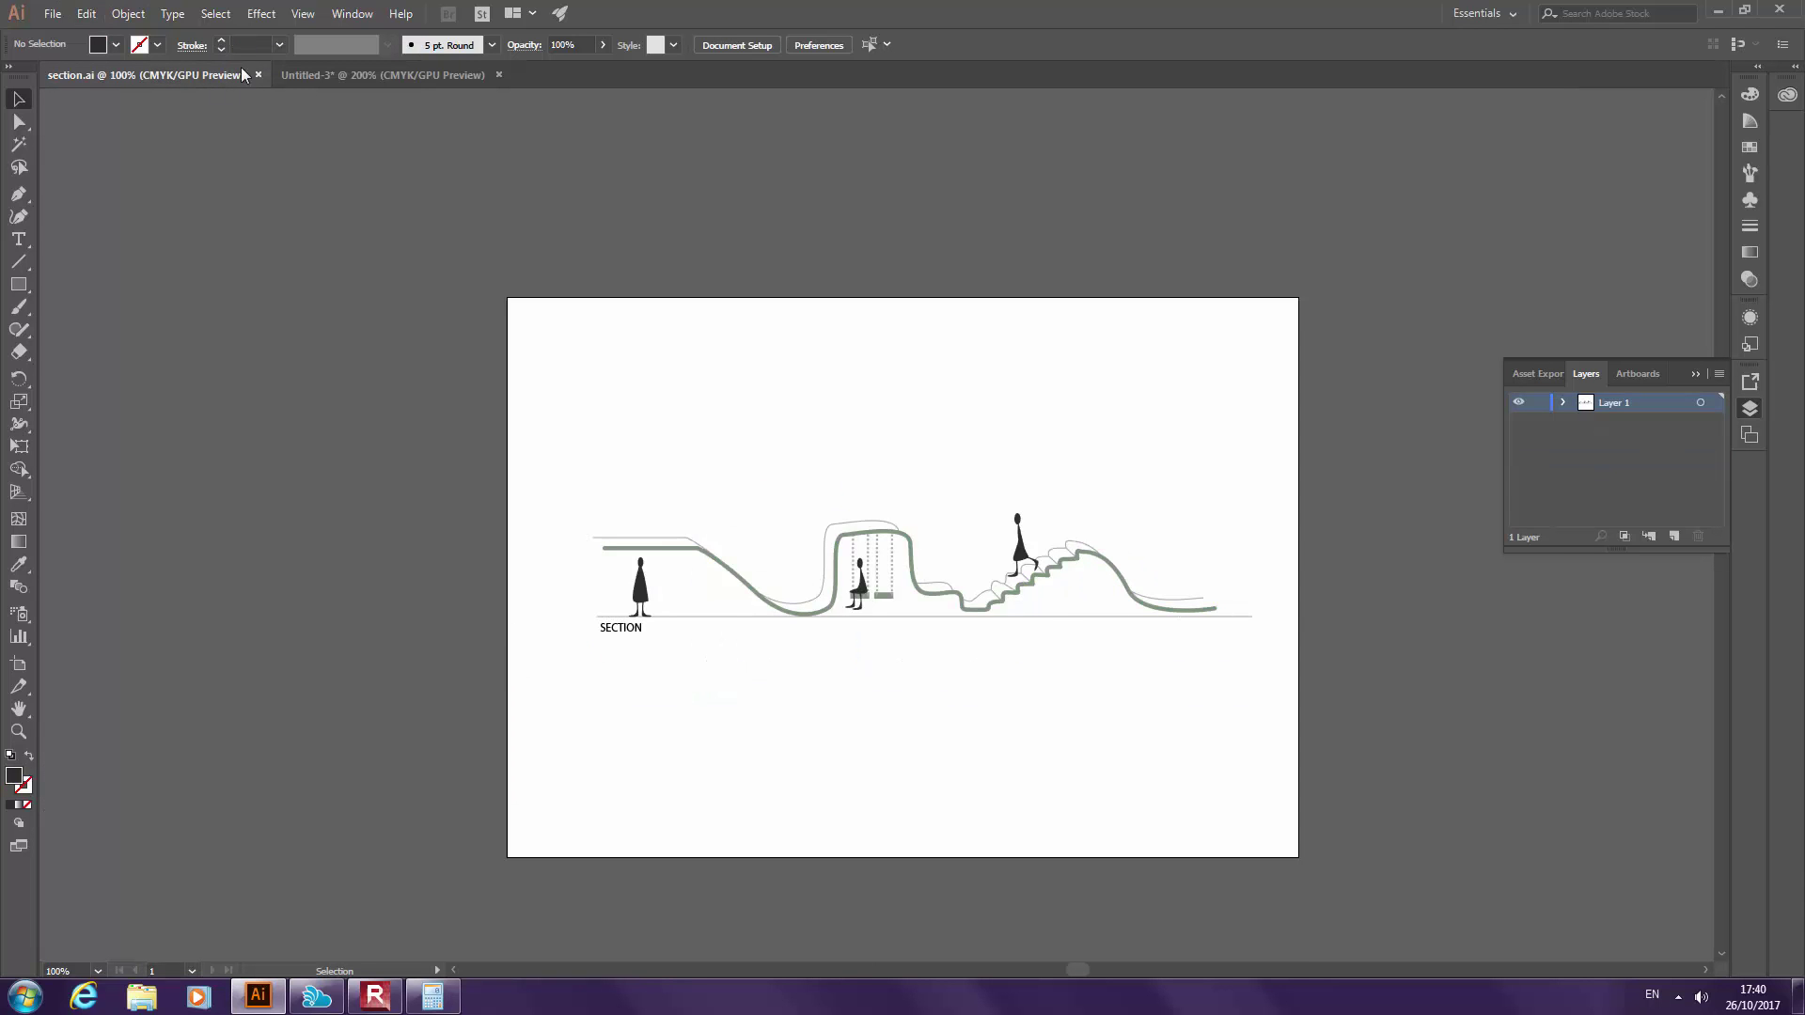
{"action": "left_click", "coordinate": [290, 73]}
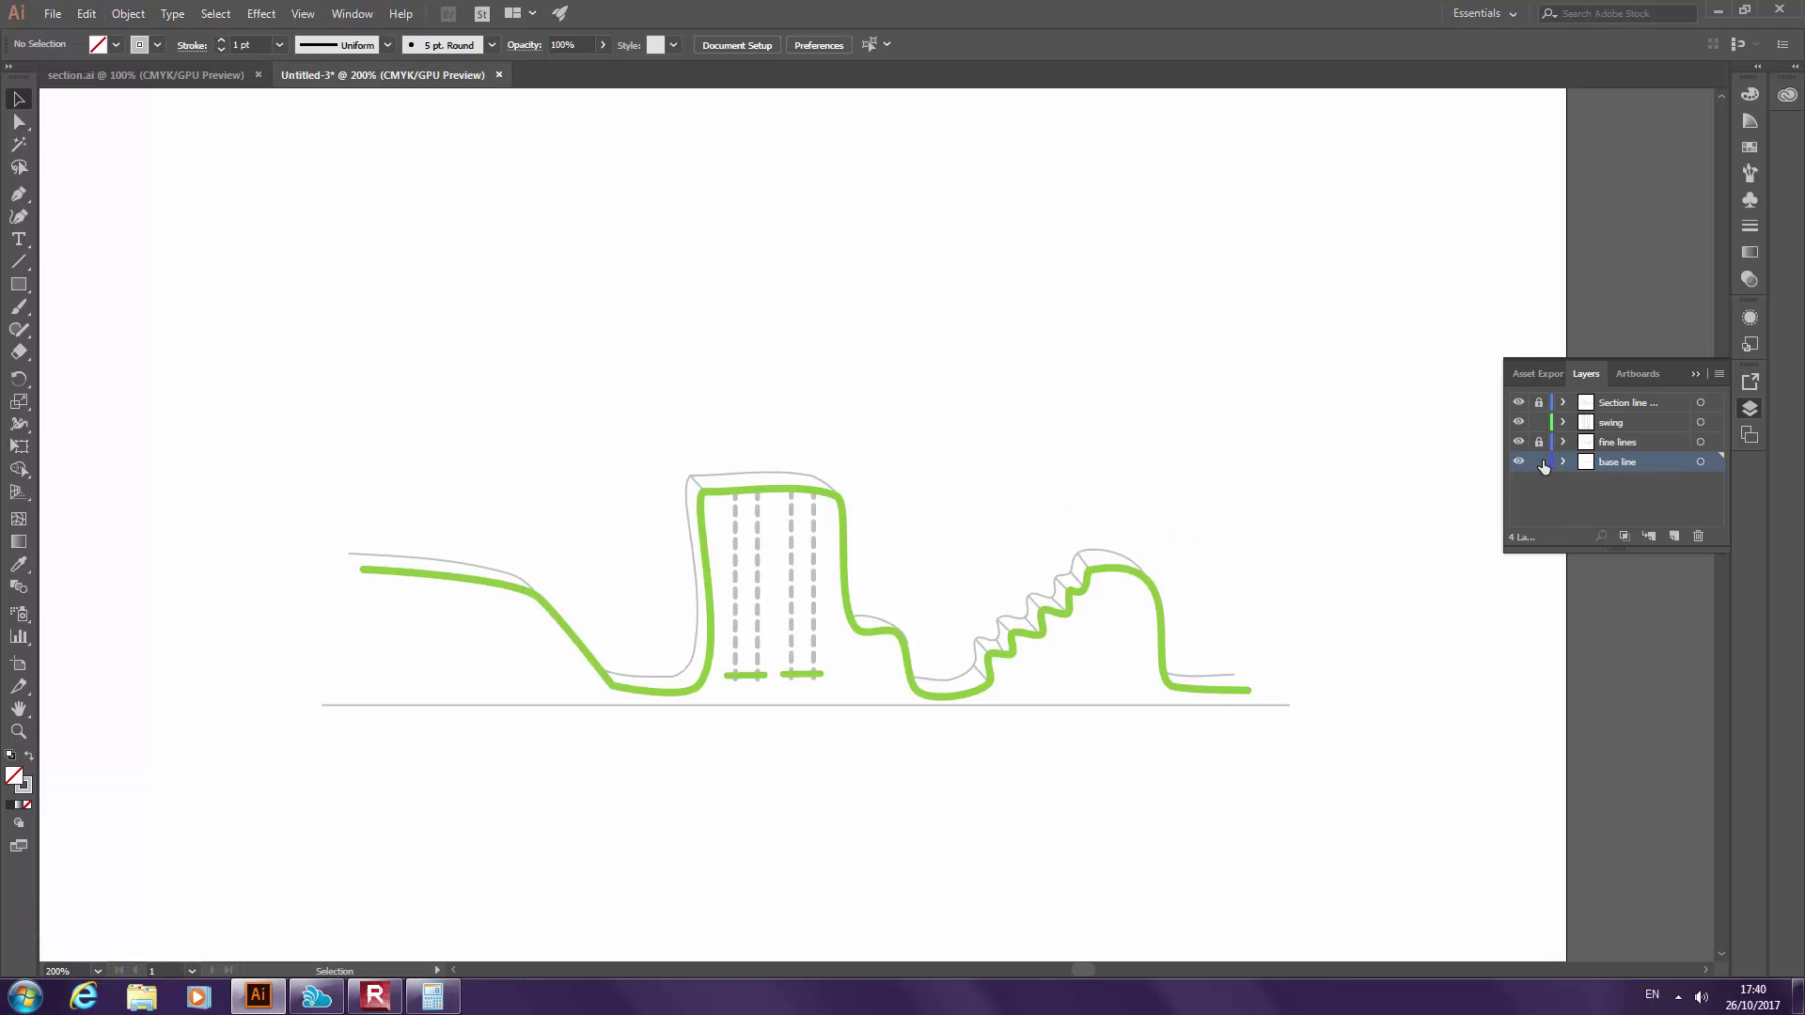
{"action": "left_click", "coordinate": [1675, 536]}
{"action": "left_click_drag", "start_coordinate": [1641, 462], "coordinate": [1659, 397]}
{"action": "double_click", "coordinate": [1618, 398]}
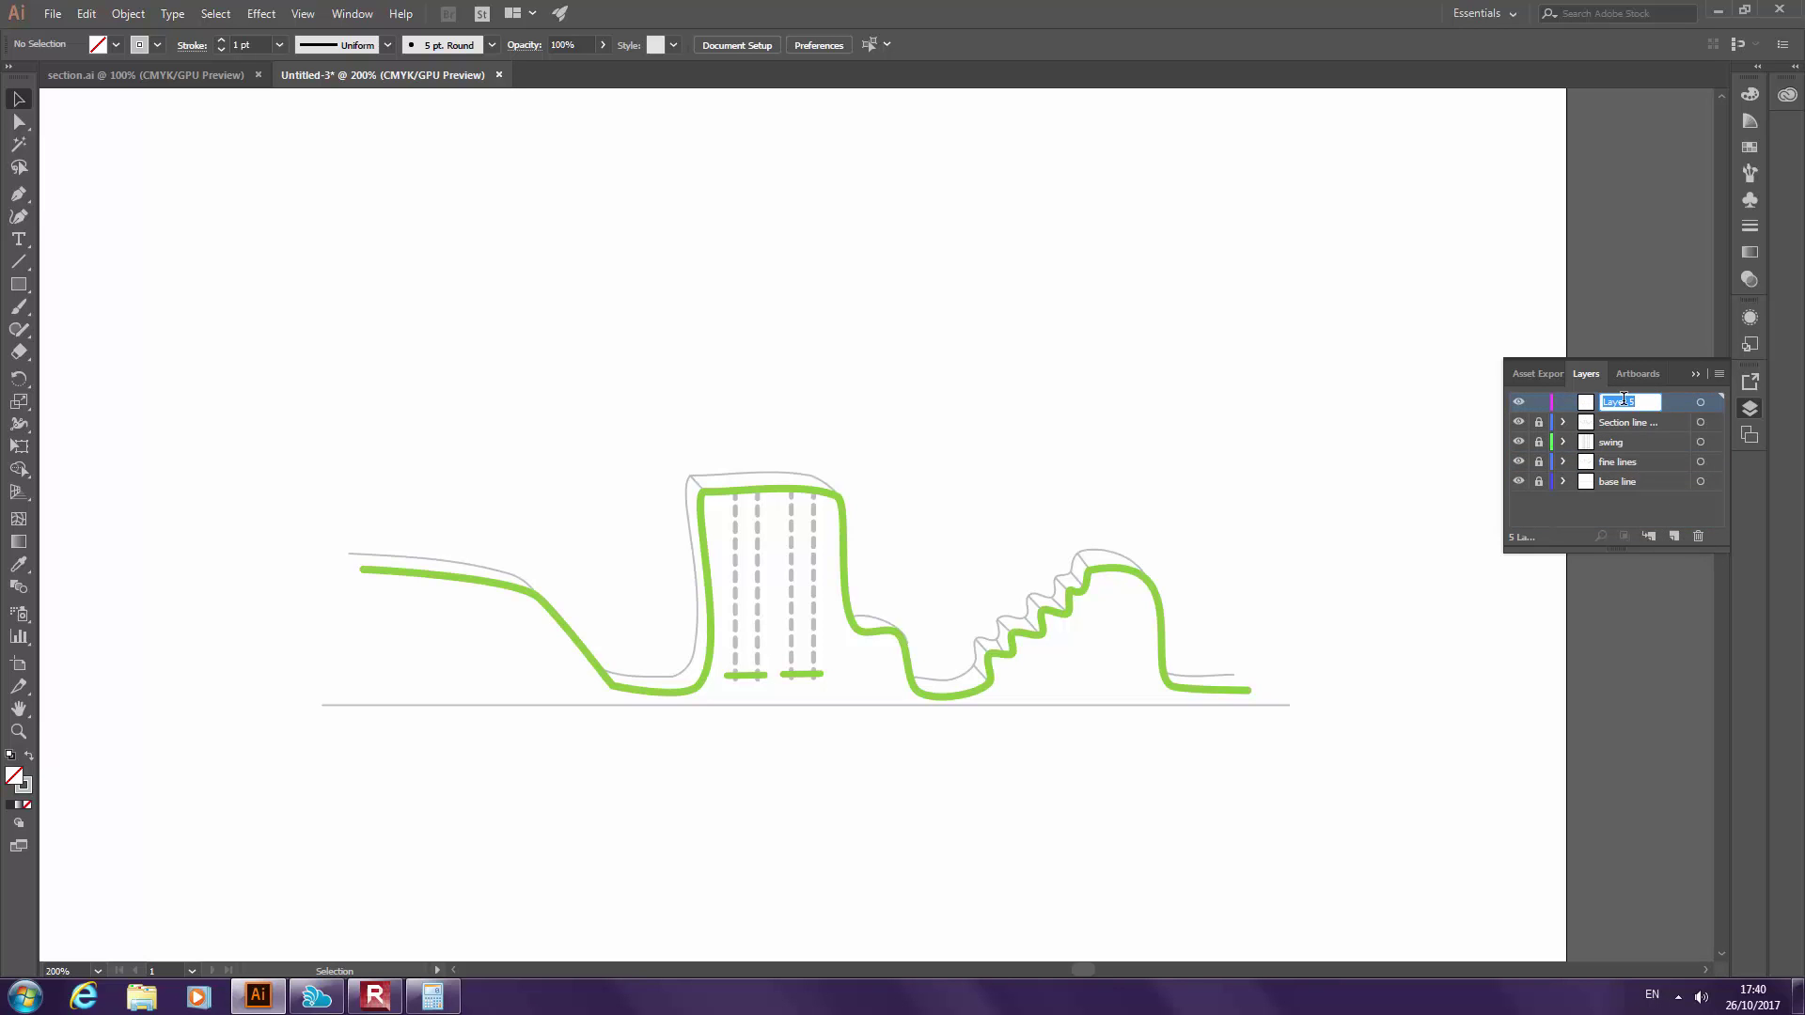
{"action": "type", "text": "people"}
Draw a closed, tapered body shape with a rounded top, about 17 mm wide and 36 mm tall, above the section with the Pen tool
{"action": "left_click", "coordinate": [18, 194]}
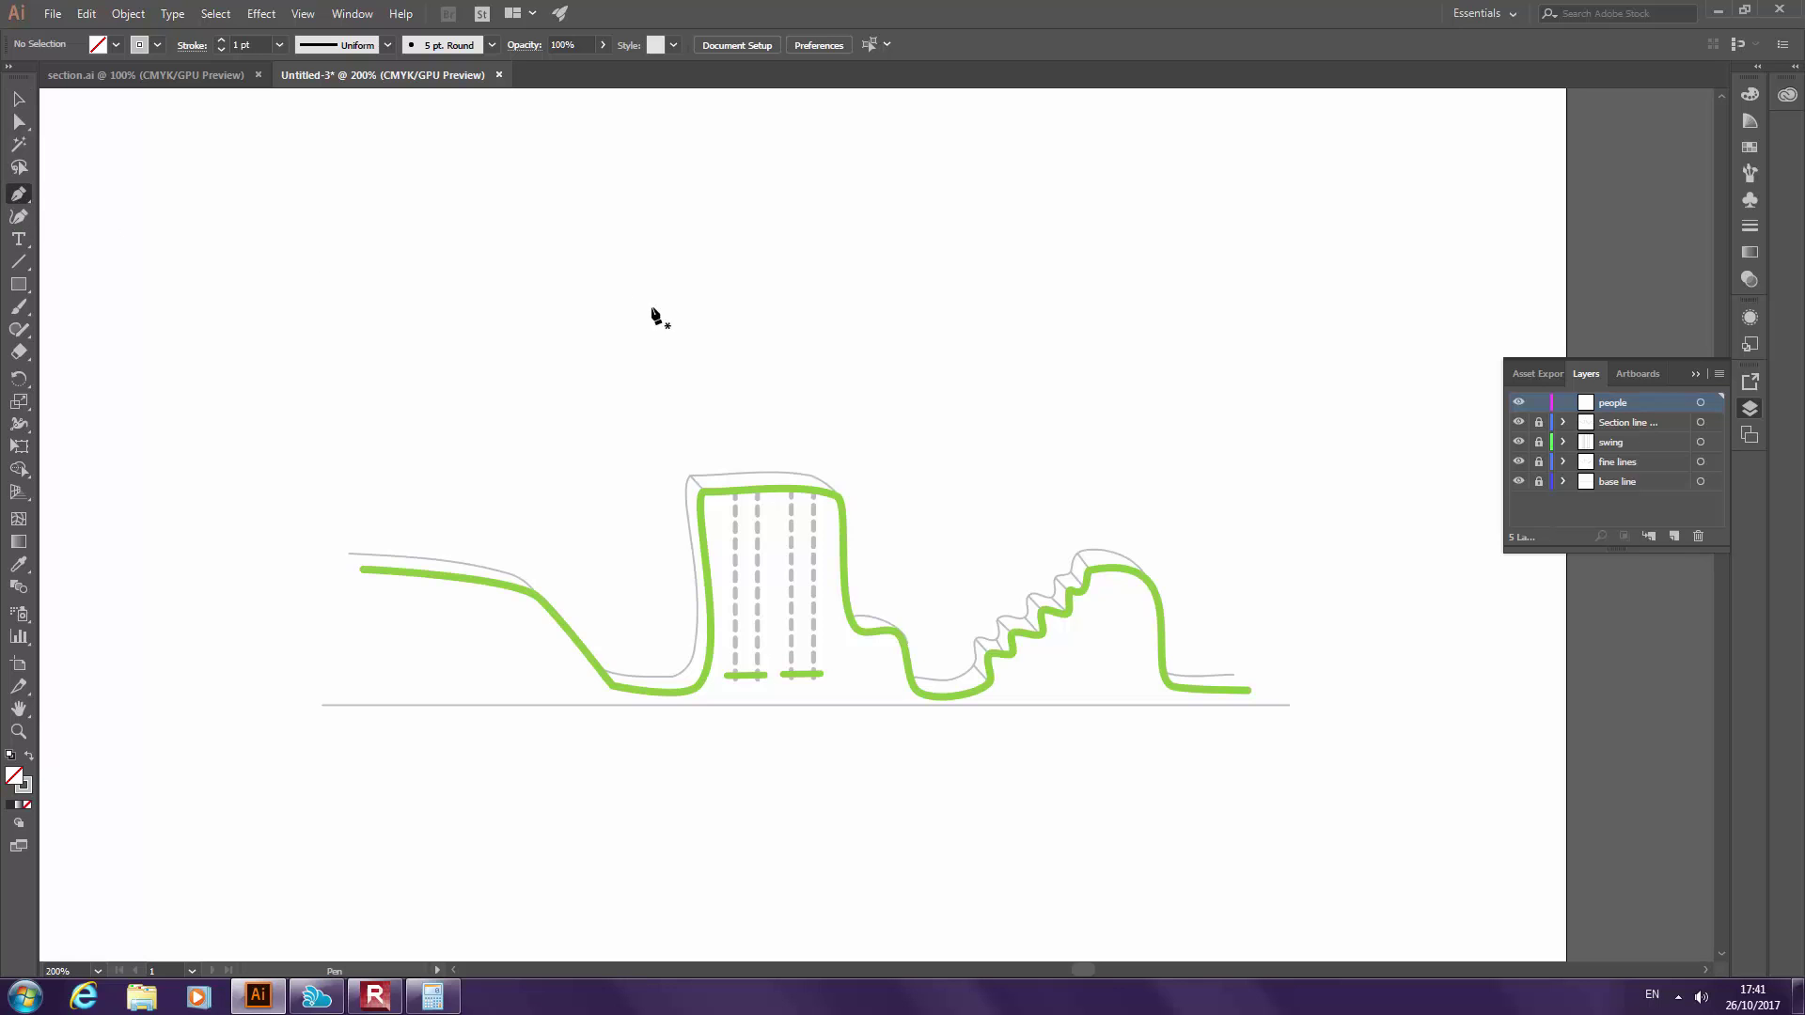
{"action": "scroll", "coordinate": [715, 348], "scroll_direction": "up", "scroll_amount": 1}
{"action": "left_click", "coordinate": [525, 360]}
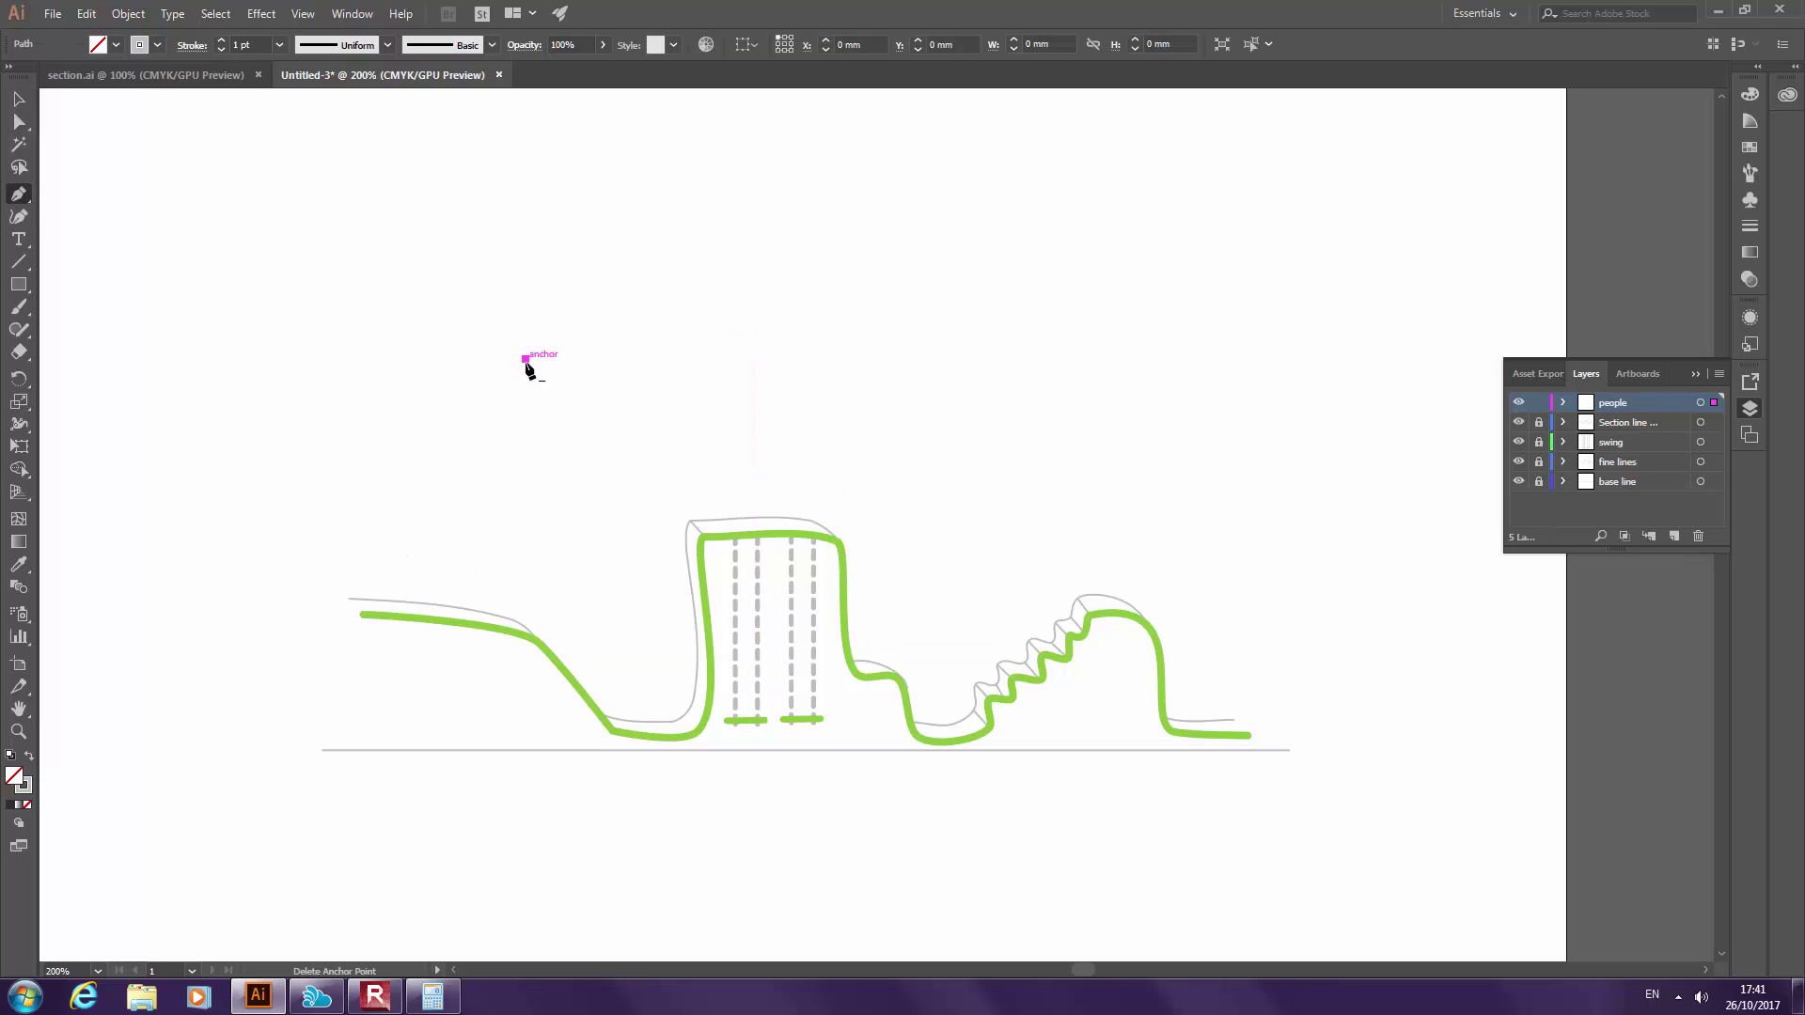
{"action": "left_click_drag", "start_coordinate": [544, 247], "coordinate": [602, 299]}
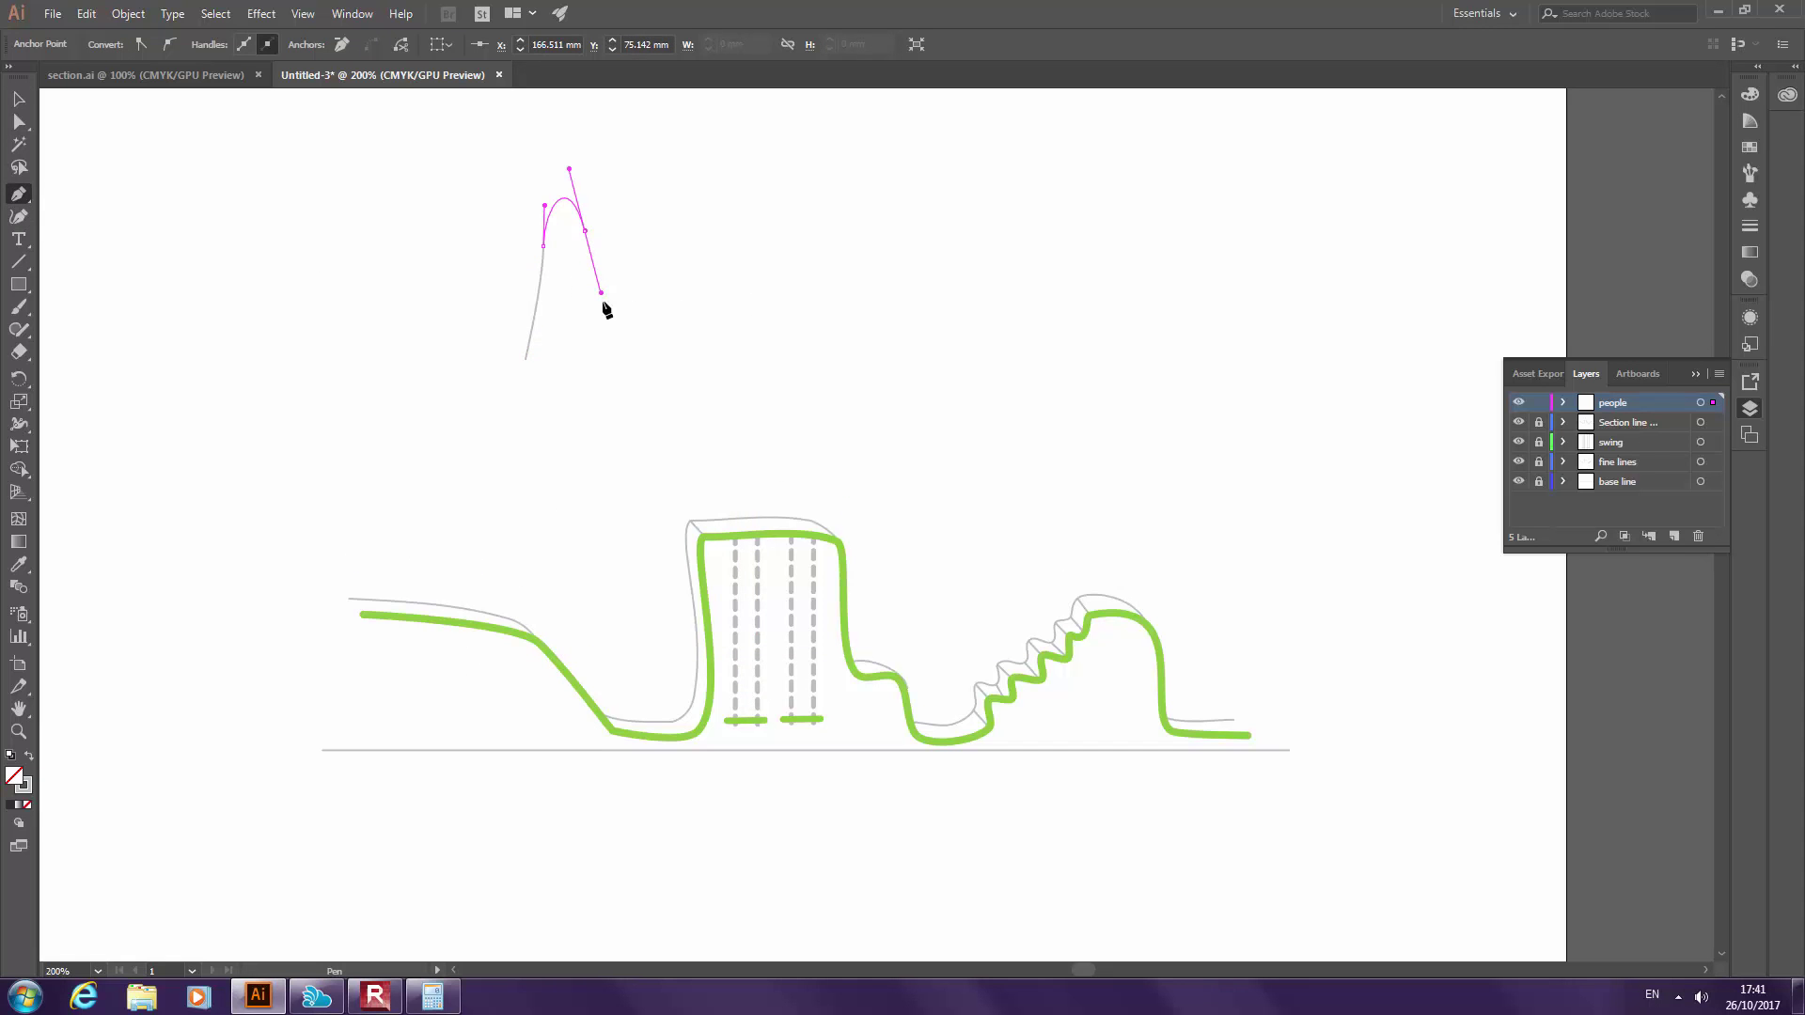
{"action": "mouse_move", "coordinate": [614, 367]}
{"action": "left_mouse_down"}
{"action": "mouse_move", "coordinate": [536, 324]}
{"action": "mouse_move", "coordinate": [537, 301]}
{"action": "left_mouse_up"}
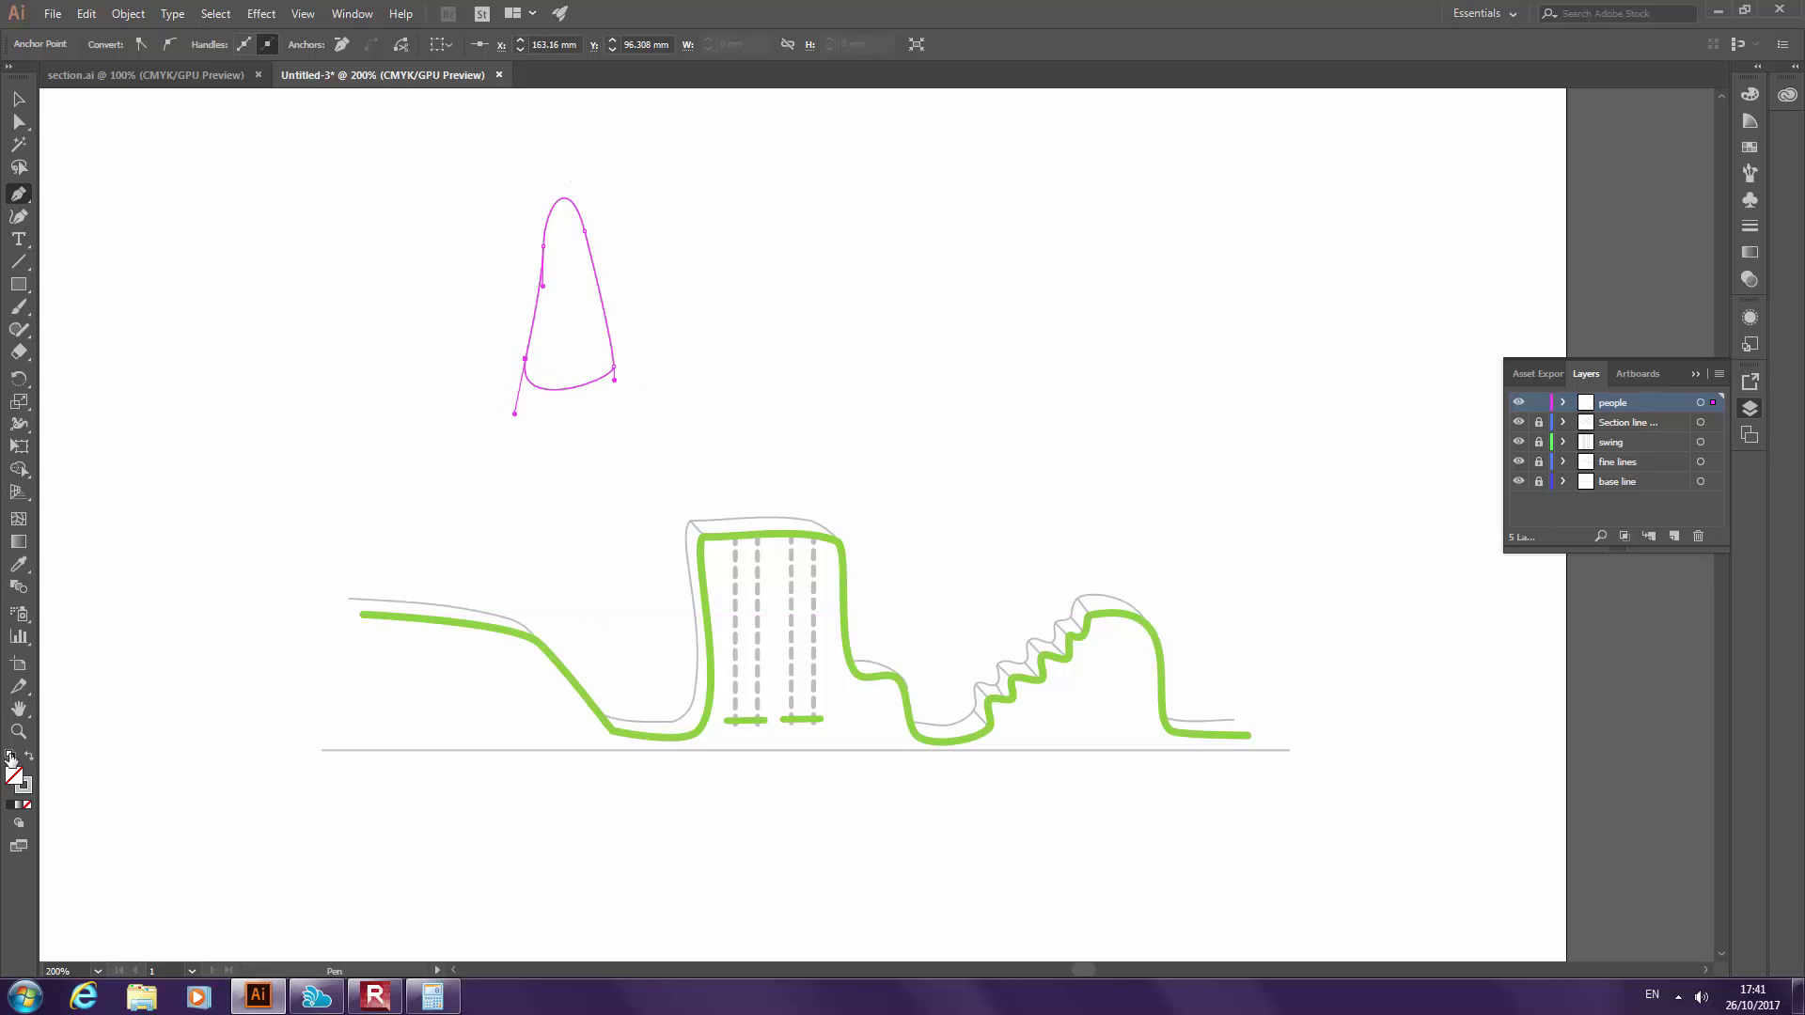
Give the body shape a black fill and no stroke
{"action": "left_click", "coordinate": [23, 104]}
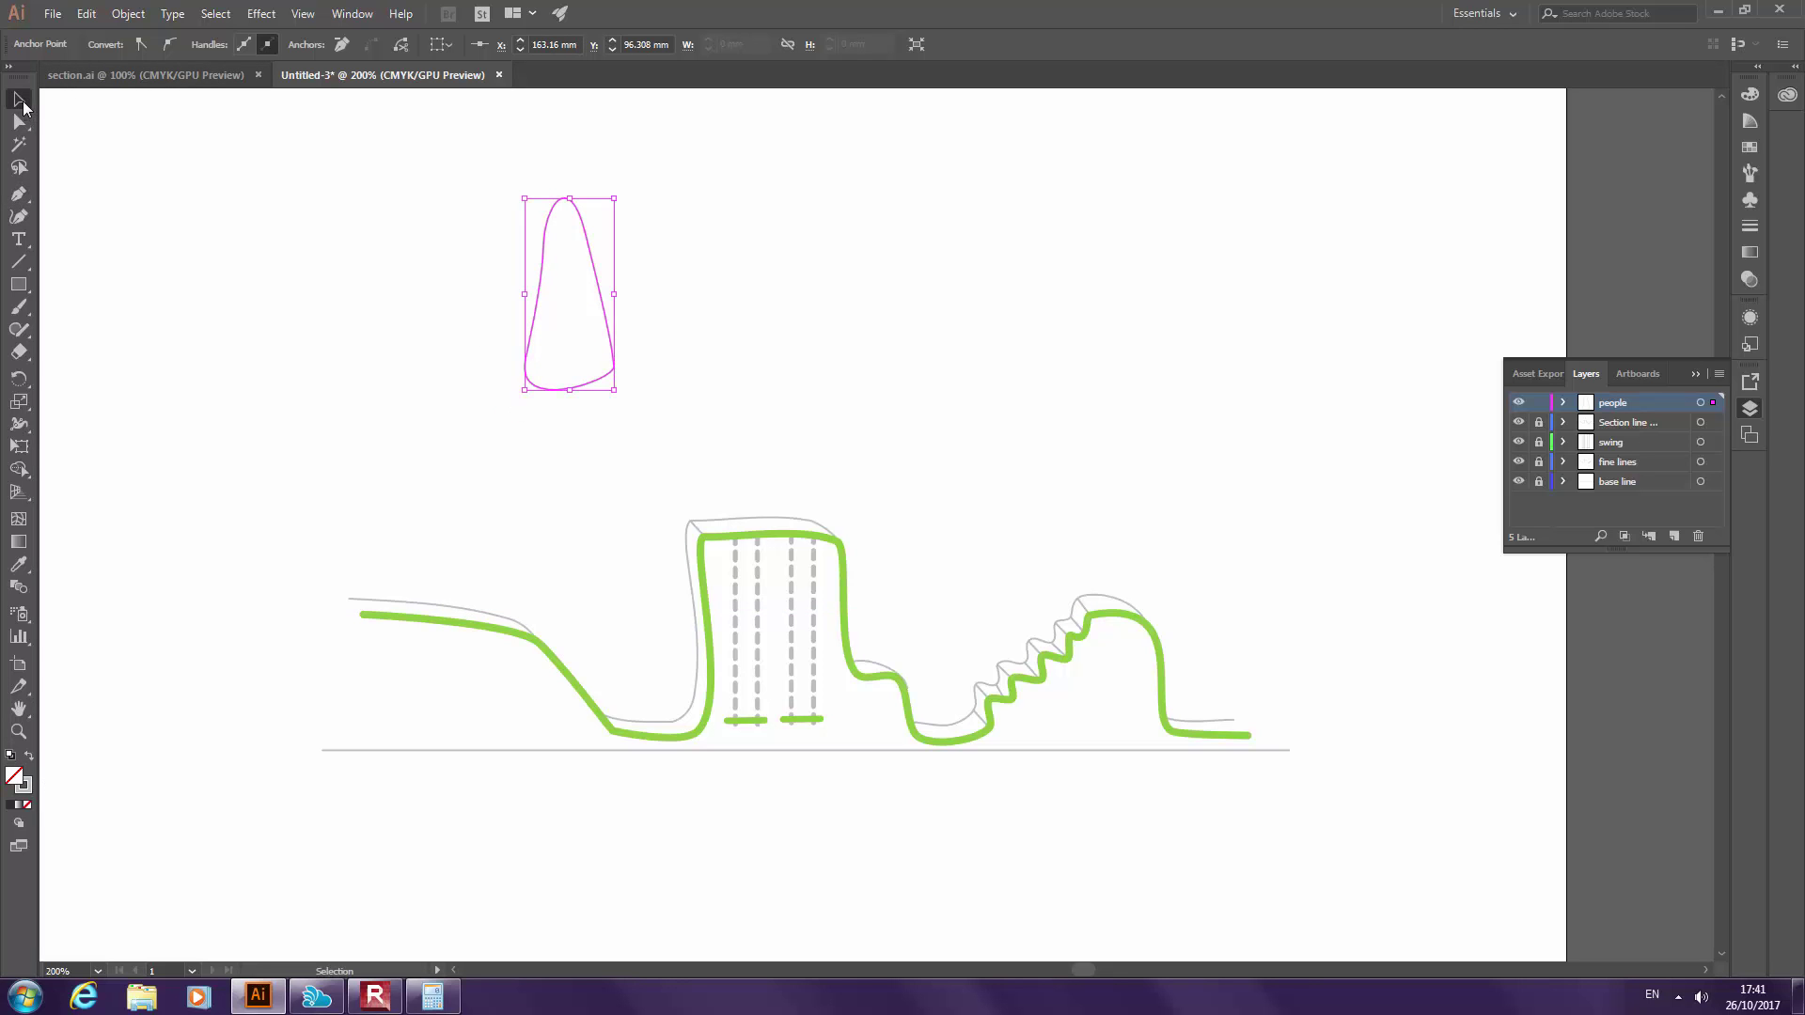
{"action": "left_click", "coordinate": [584, 188]}
{"action": "left_click", "coordinate": [568, 199]}
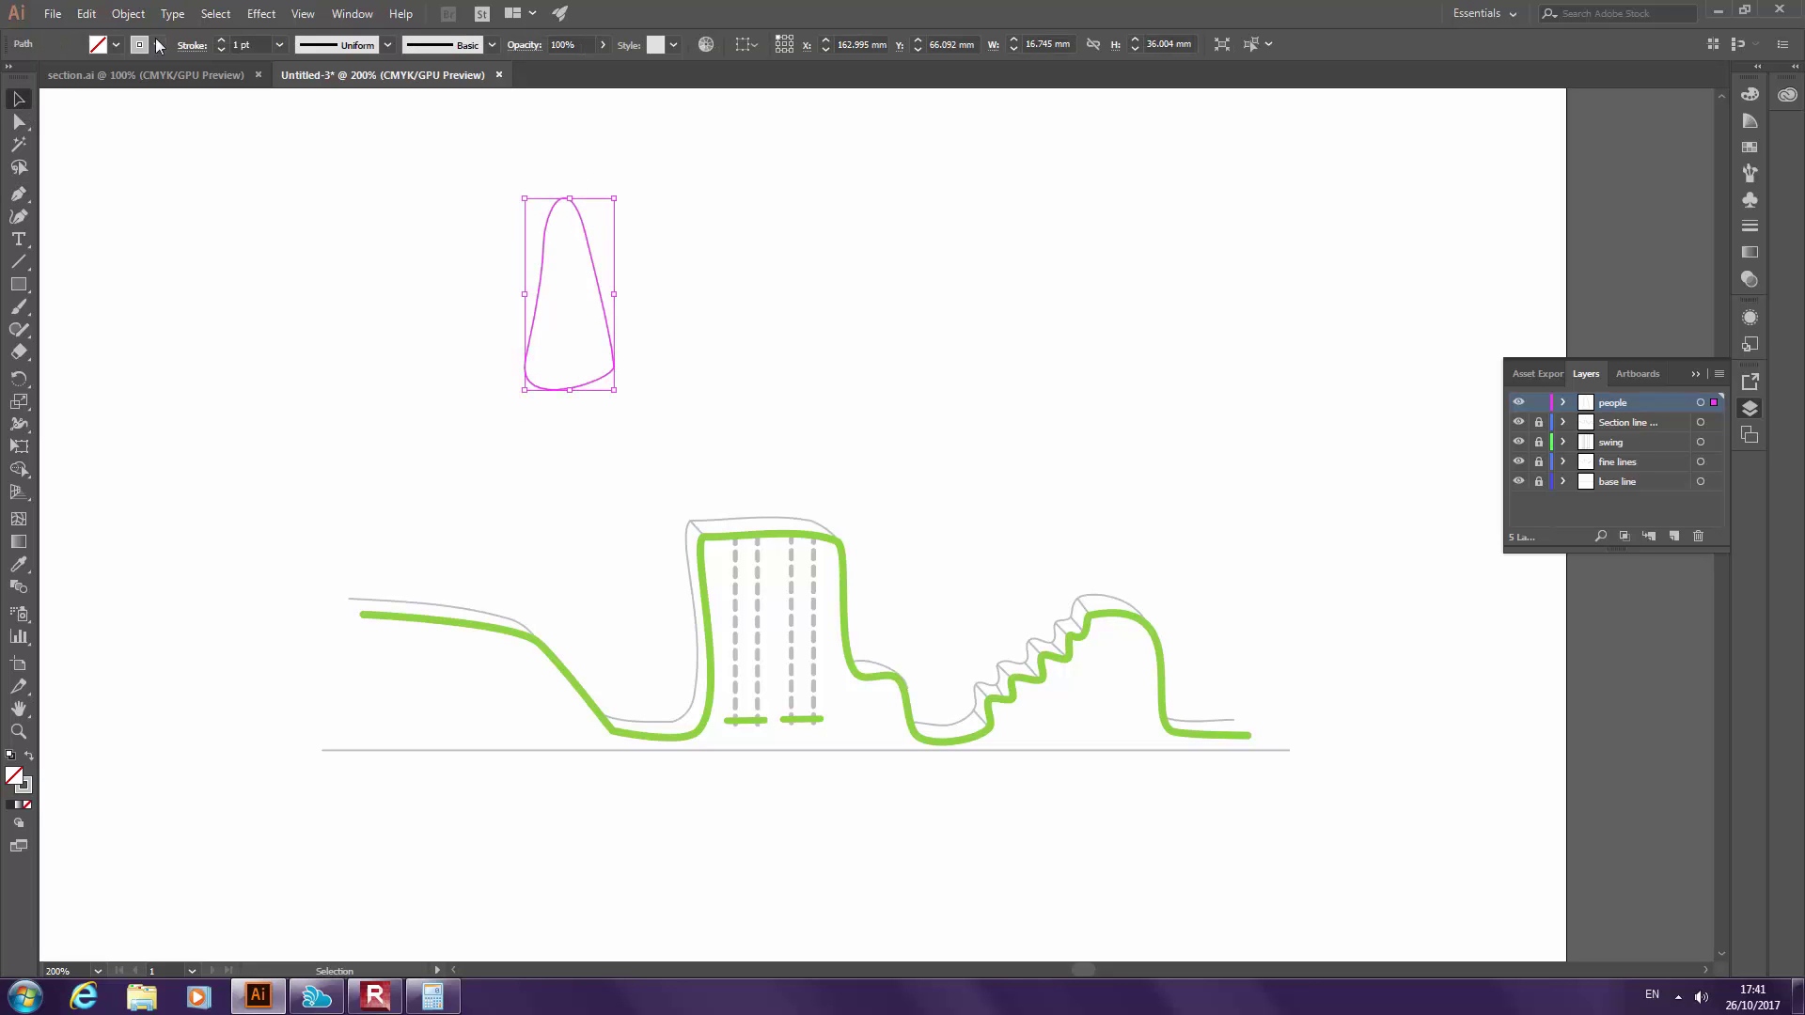
{"action": "left_click", "coordinate": [116, 44]}
{"action": "left_click", "coordinate": [62, 75]}
{"action": "left_click", "coordinate": [51, 75]}
{"action": "left_click", "coordinate": [63, 78]}
{"action": "left_click", "coordinate": [52, 76]}
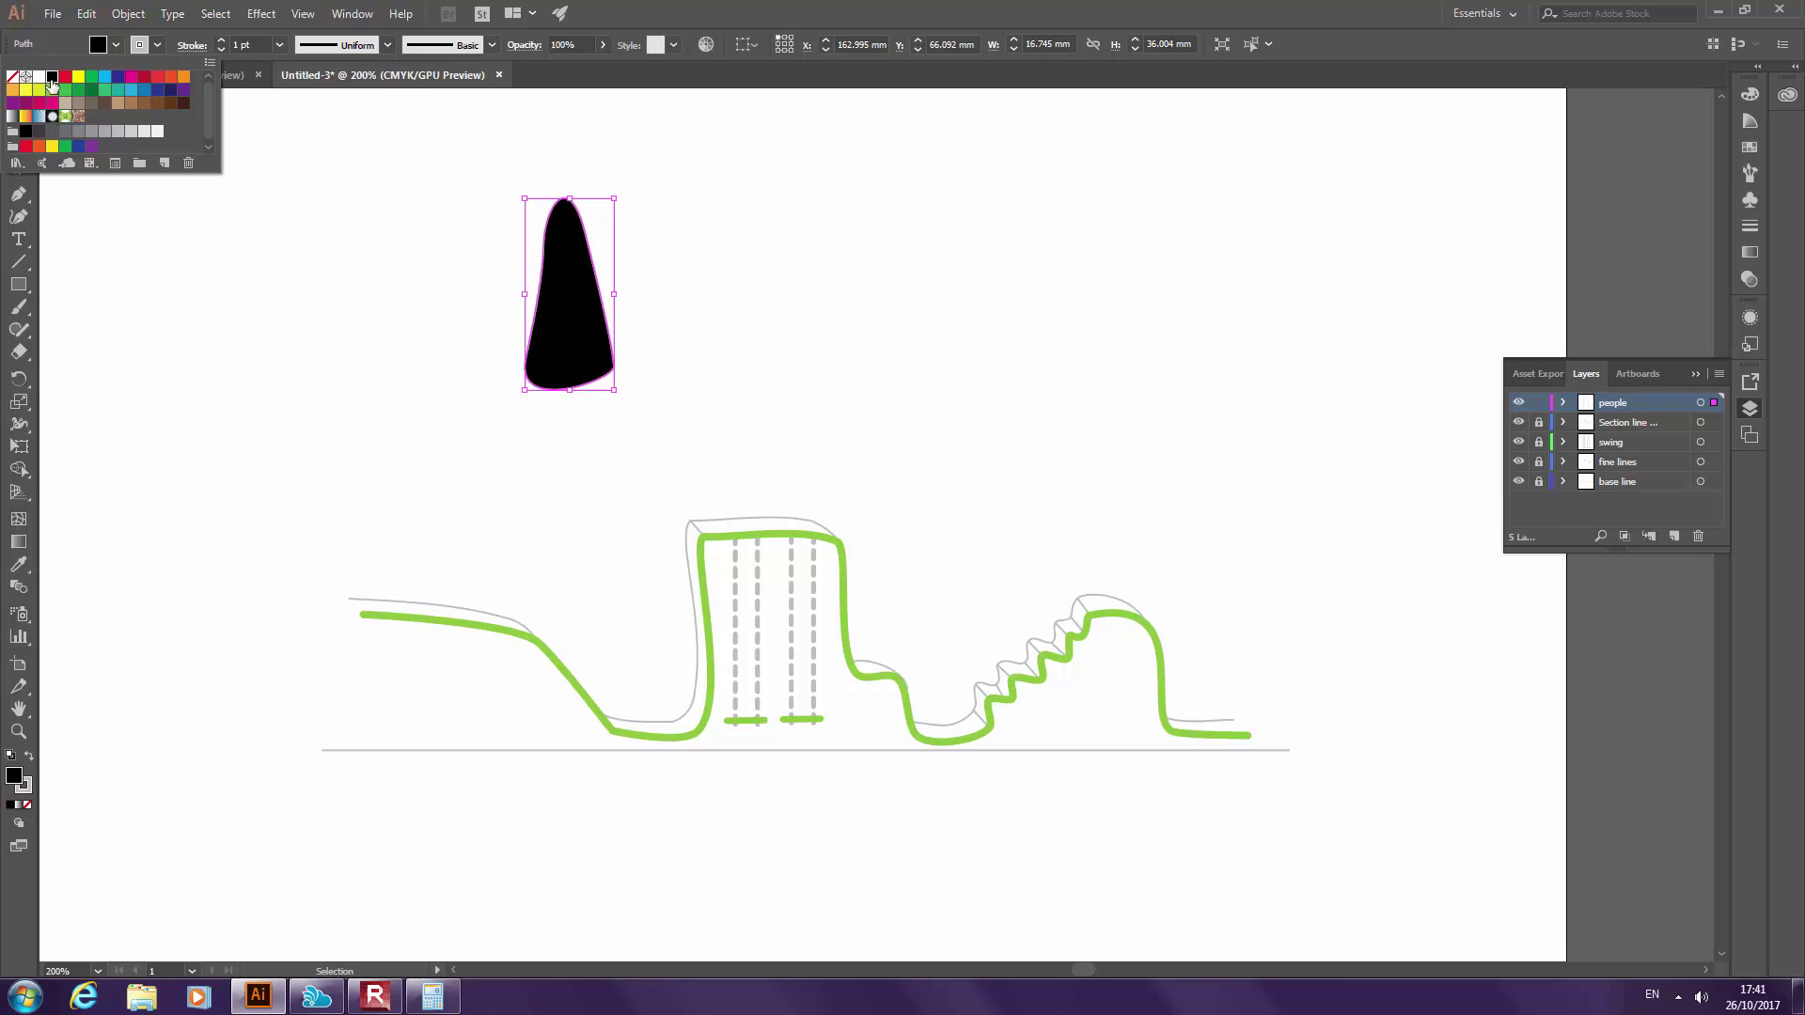
{"action": "left_click", "coordinate": [138, 45]}
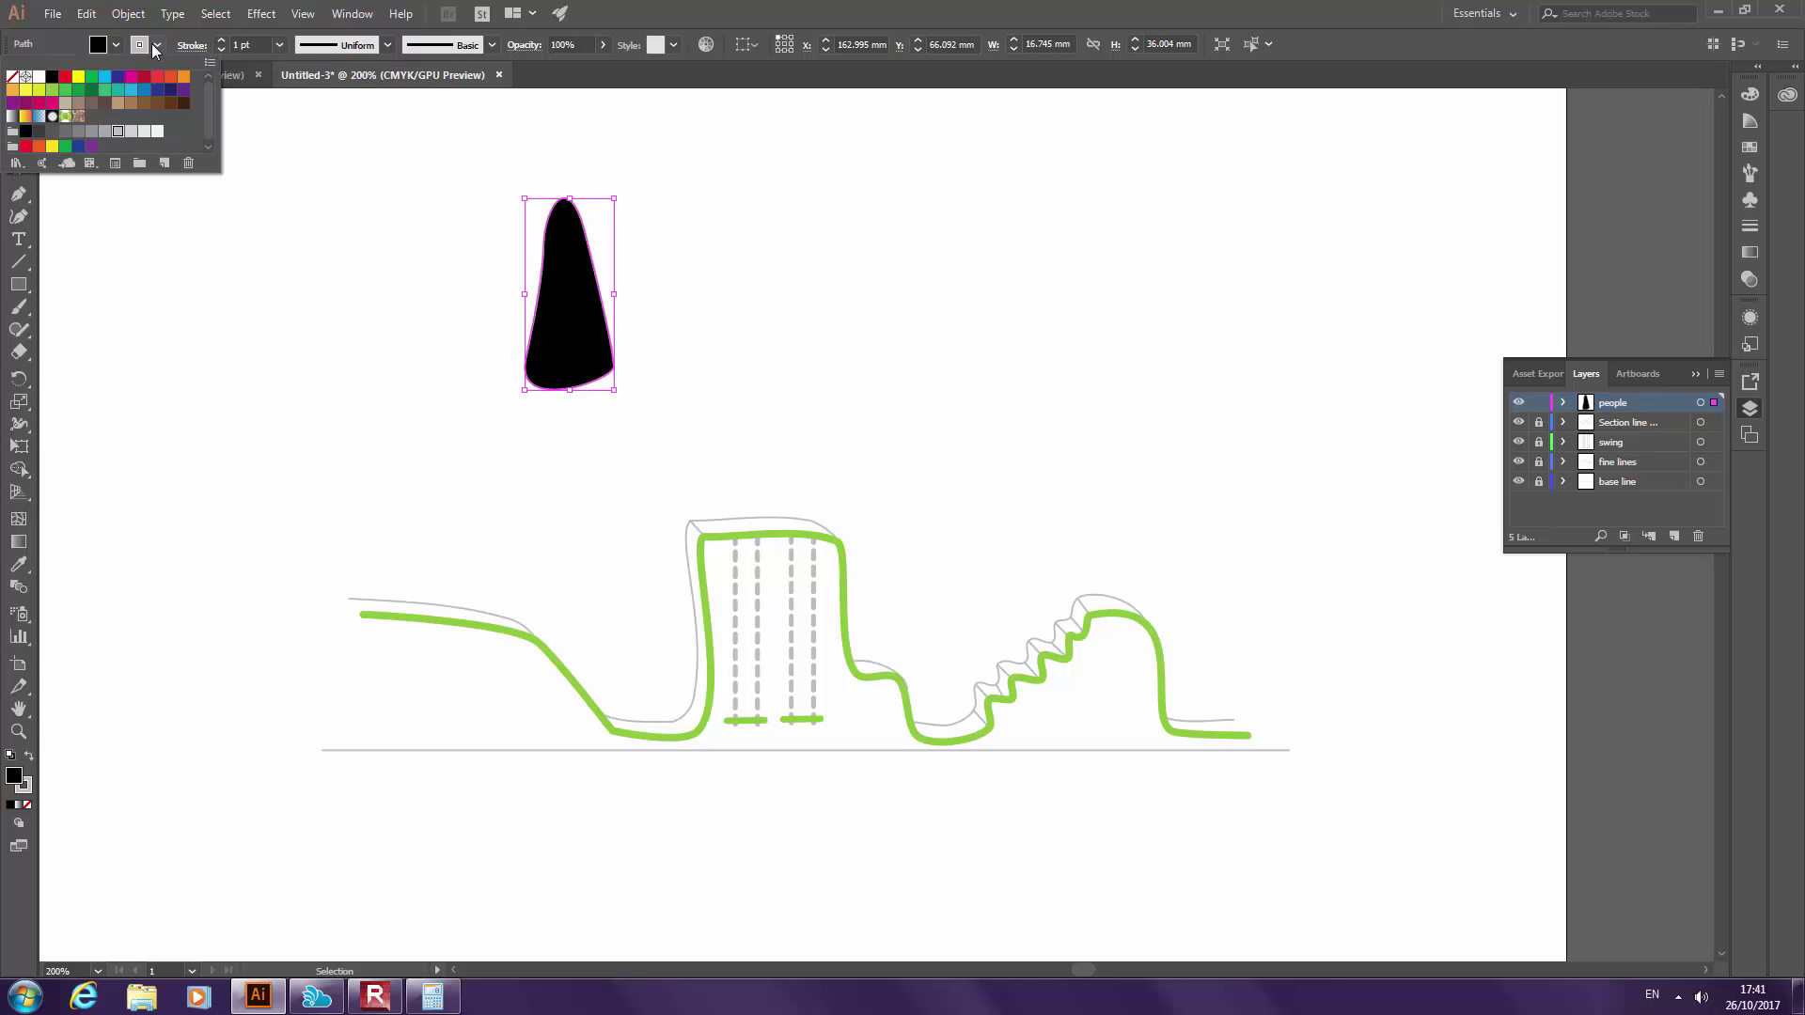
{"action": "left_click", "coordinate": [14, 78]}
{"action": "left_click", "coordinate": [368, 186]}
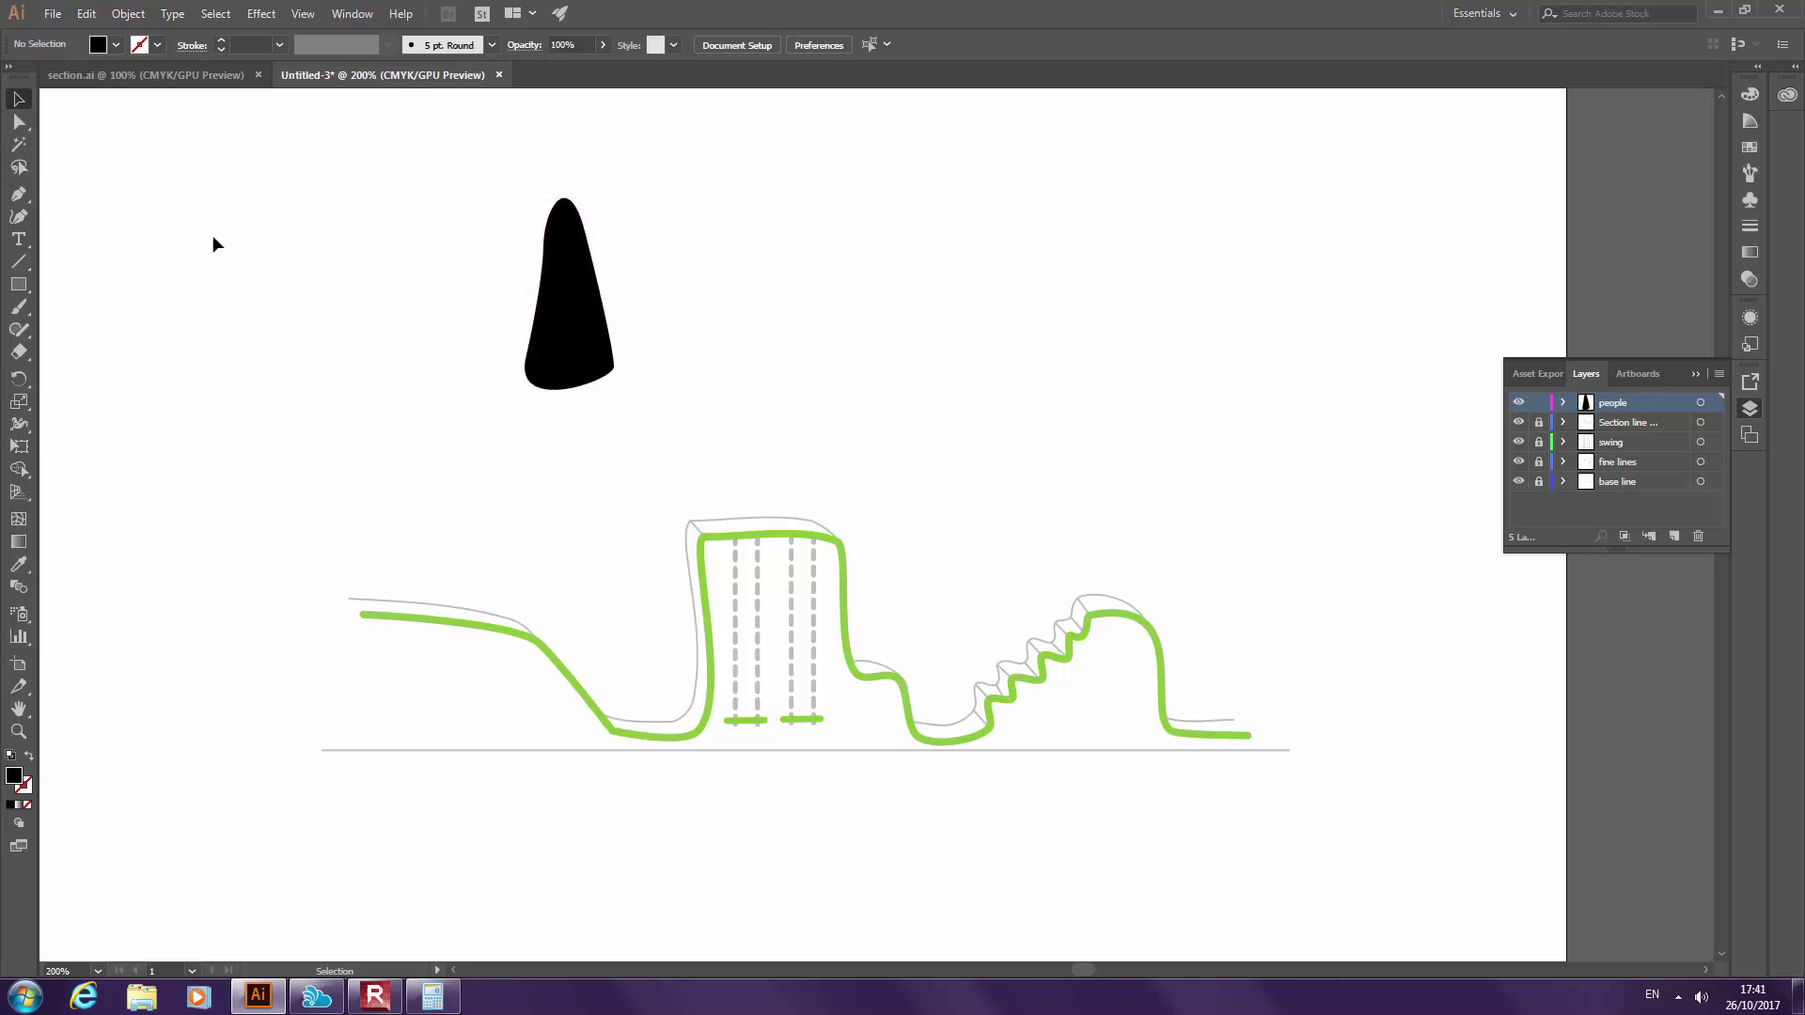
Draw a small upright black ellipse as the head directly on top of the body shape
{"action": "left_click", "coordinate": [17, 195]}
{"action": "left_click", "coordinate": [19, 285]}
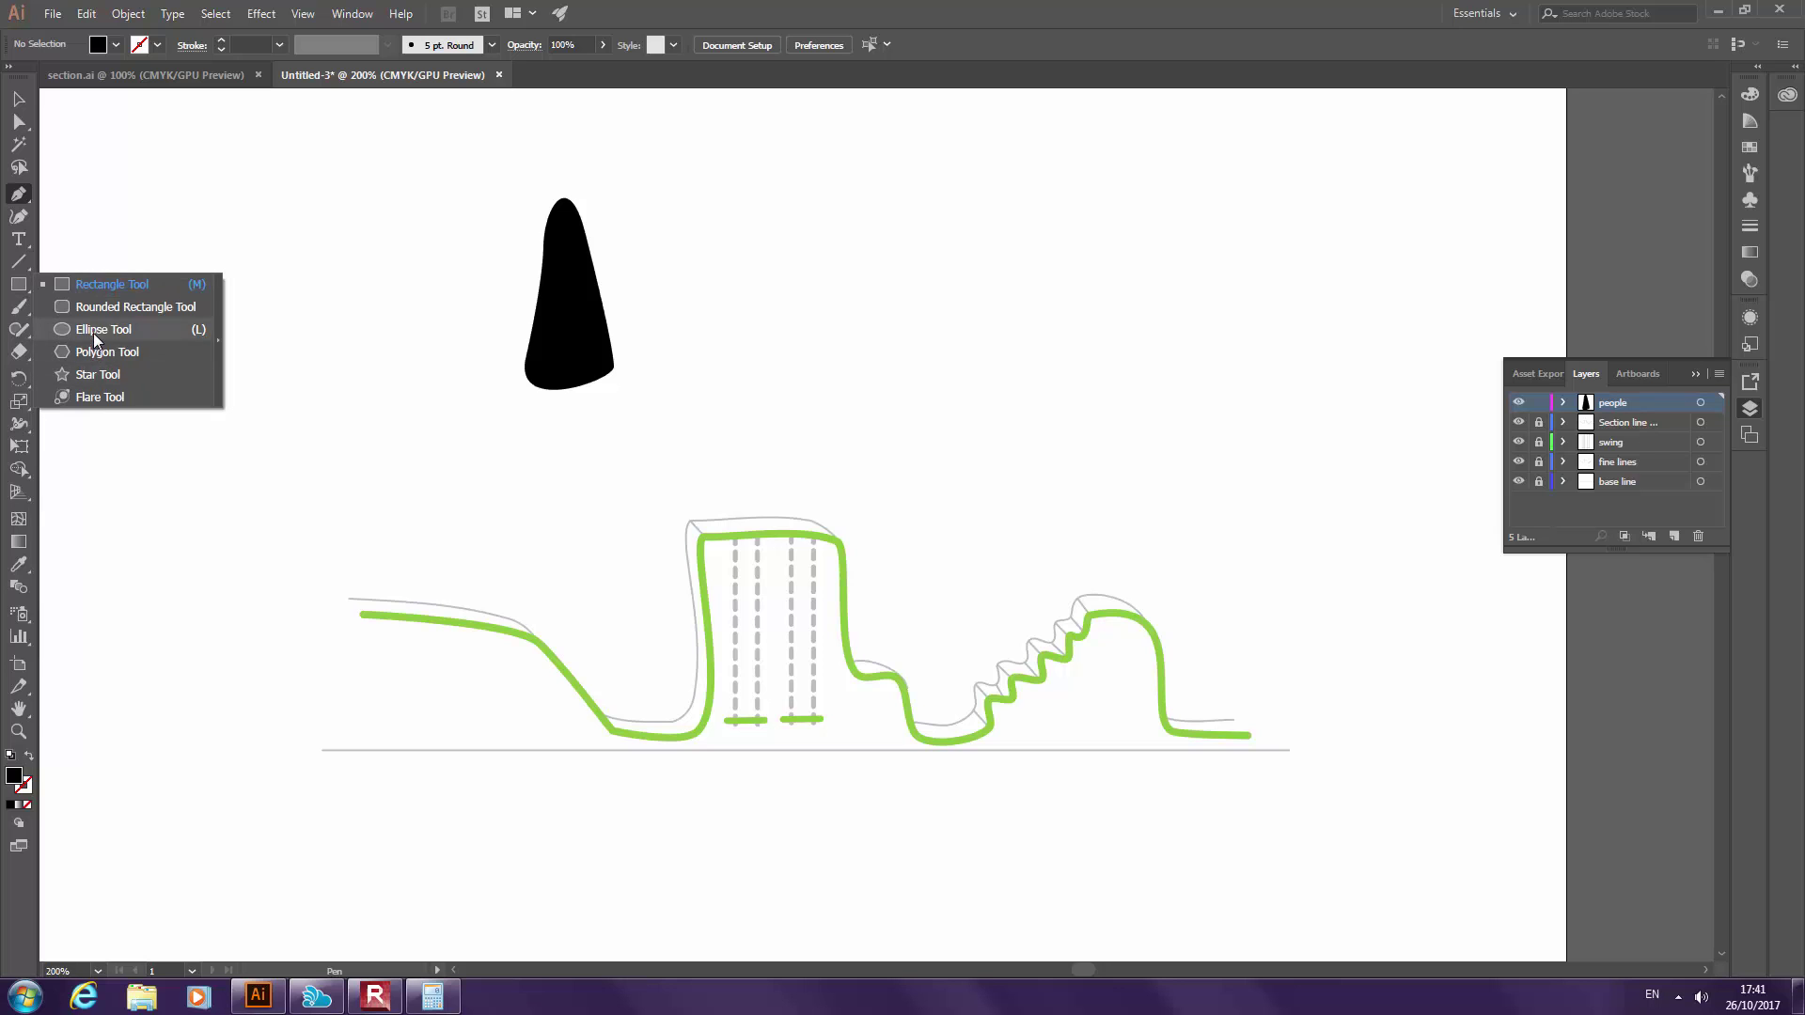
{"action": "left_click", "coordinate": [94, 331]}
{"action": "mouse_move", "coordinate": [552, 152]}
{"action": "left_mouse_down"}
{"action": "mouse_move", "coordinate": [587, 217]}
{"action": "mouse_move", "coordinate": [569, 174]}
{"action": "left_mouse_up"}
{"action": "left_click", "coordinate": [20, 104]}
{"action": "left_click", "coordinate": [607, 167]}
Check the figures' legs in section.ai and draw a closed leg-and-foot shape about 12 by 20 mm beside the figure with the Pen tool
{"action": "left_click", "coordinate": [18, 195]}
{"action": "left_click", "coordinate": [185, 75]}
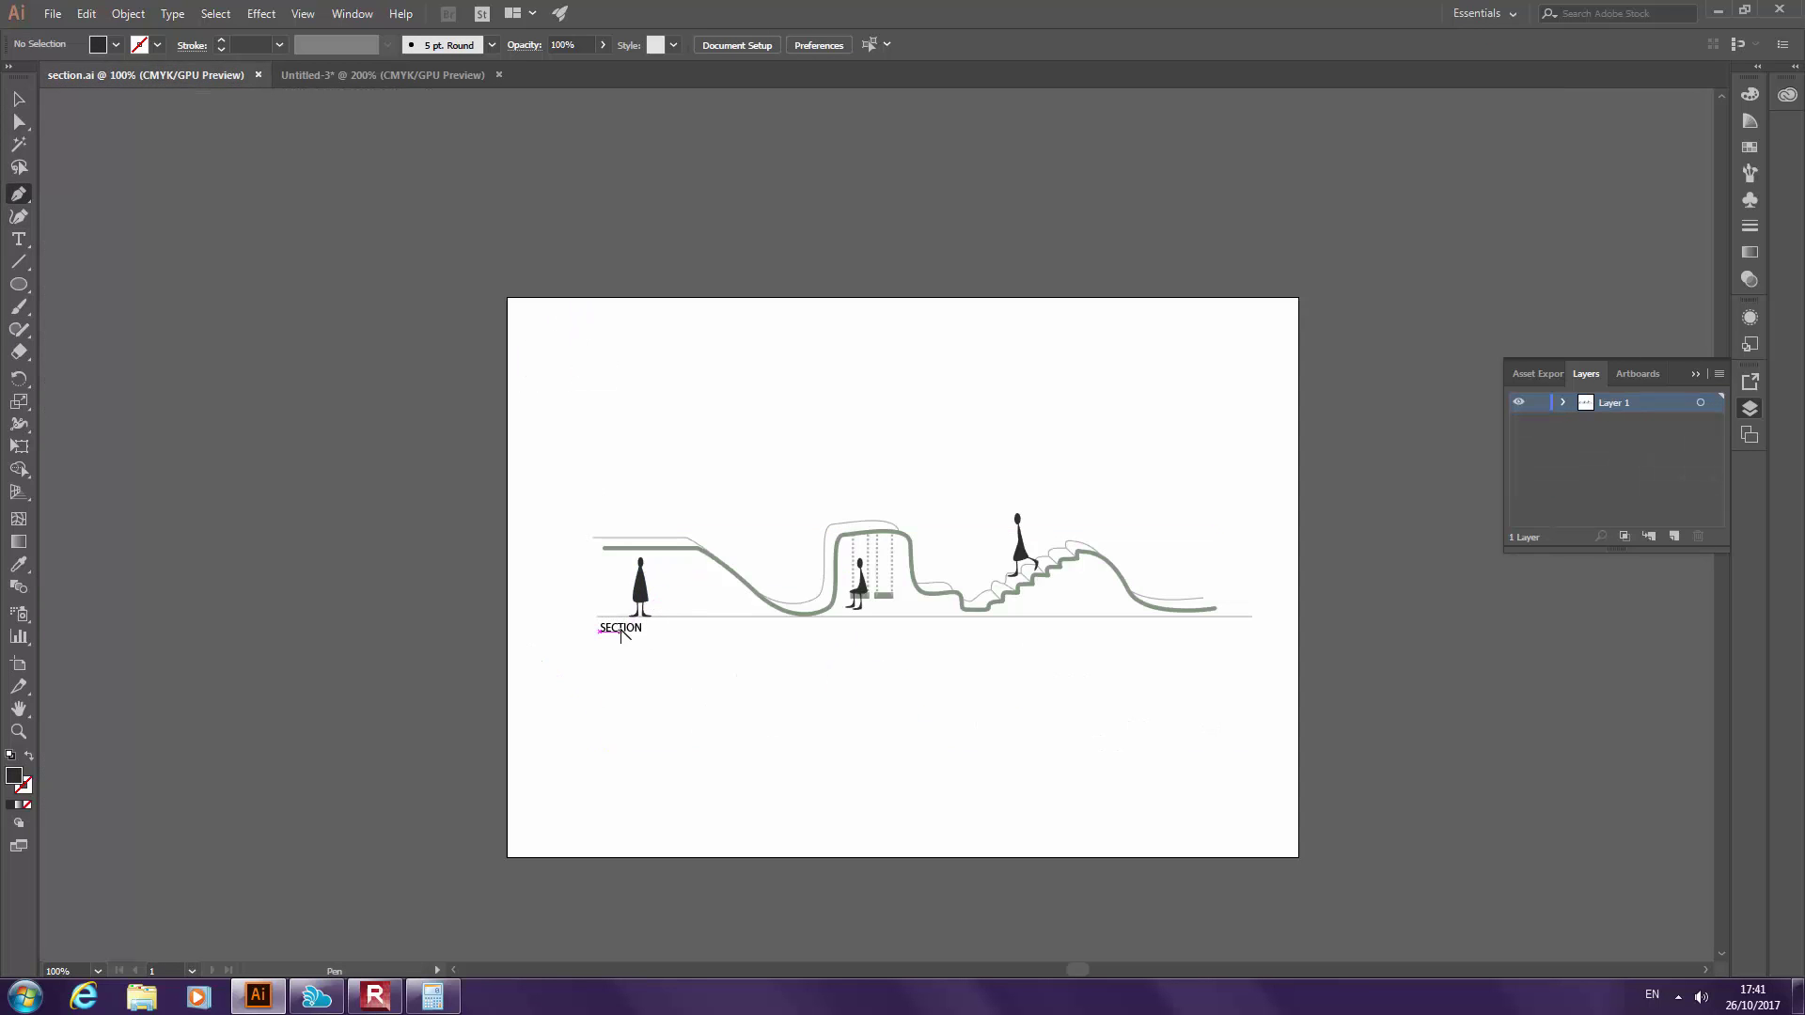
{"action": "scroll", "coordinate": [611, 625], "scroll_direction": "up", "scroll_amount": 3}
{"action": "left_click", "coordinate": [408, 78]}
{"action": "left_click", "coordinate": [774, 226]}
{"action": "left_click_drag", "start_coordinate": [771, 311], "coordinate": [747, 314]}
{"action": "left_click_drag", "start_coordinate": [735, 327], "coordinate": [796, 304]}
{"action": "left_click", "coordinate": [782, 227]}
{"action": "key", "text": "v"}
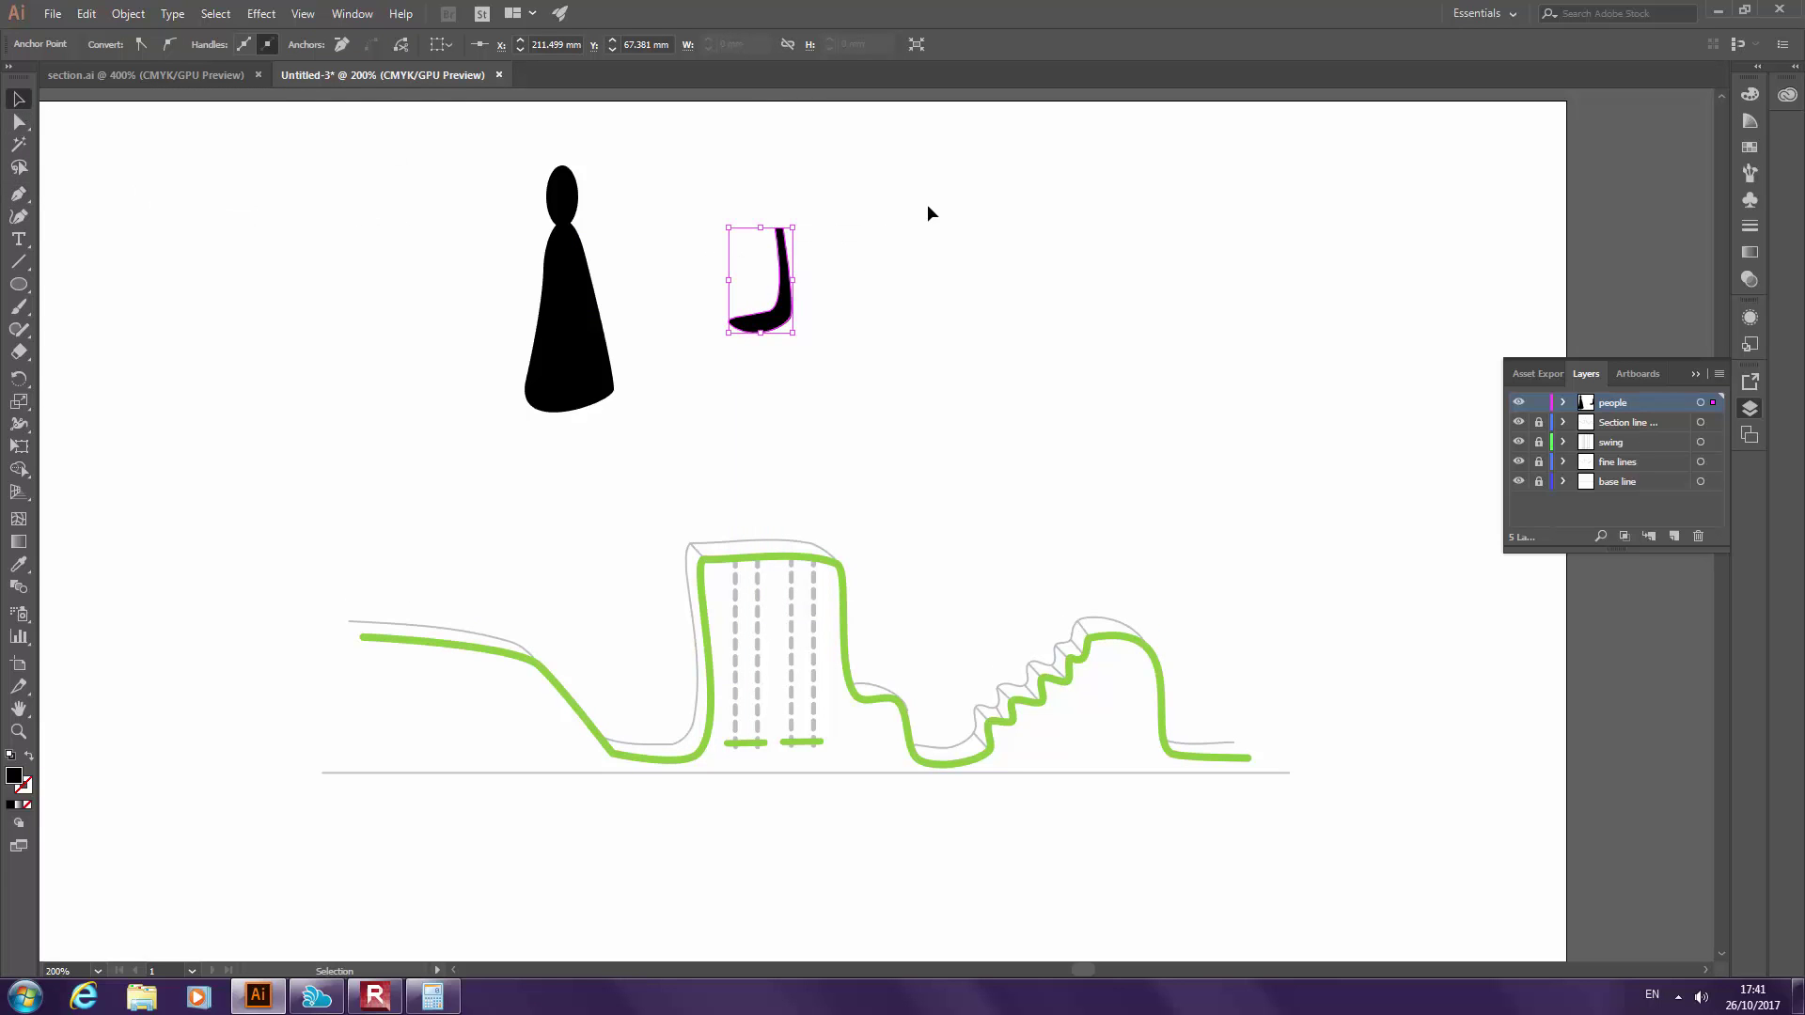
Place the leg under the body and put a duplicate of it beside the first leg
{"action": "left_click", "coordinate": [821, 309]}
{"action": "left_click", "coordinate": [779, 324]}
{"action": "left_click_drag", "start_coordinate": [779, 324], "coordinate": [609, 491]}
Reflect the duplicate leg across the vertical axis with the preview enabled, so its foot points outward
{"action": "right_click", "coordinate": [600, 491]}
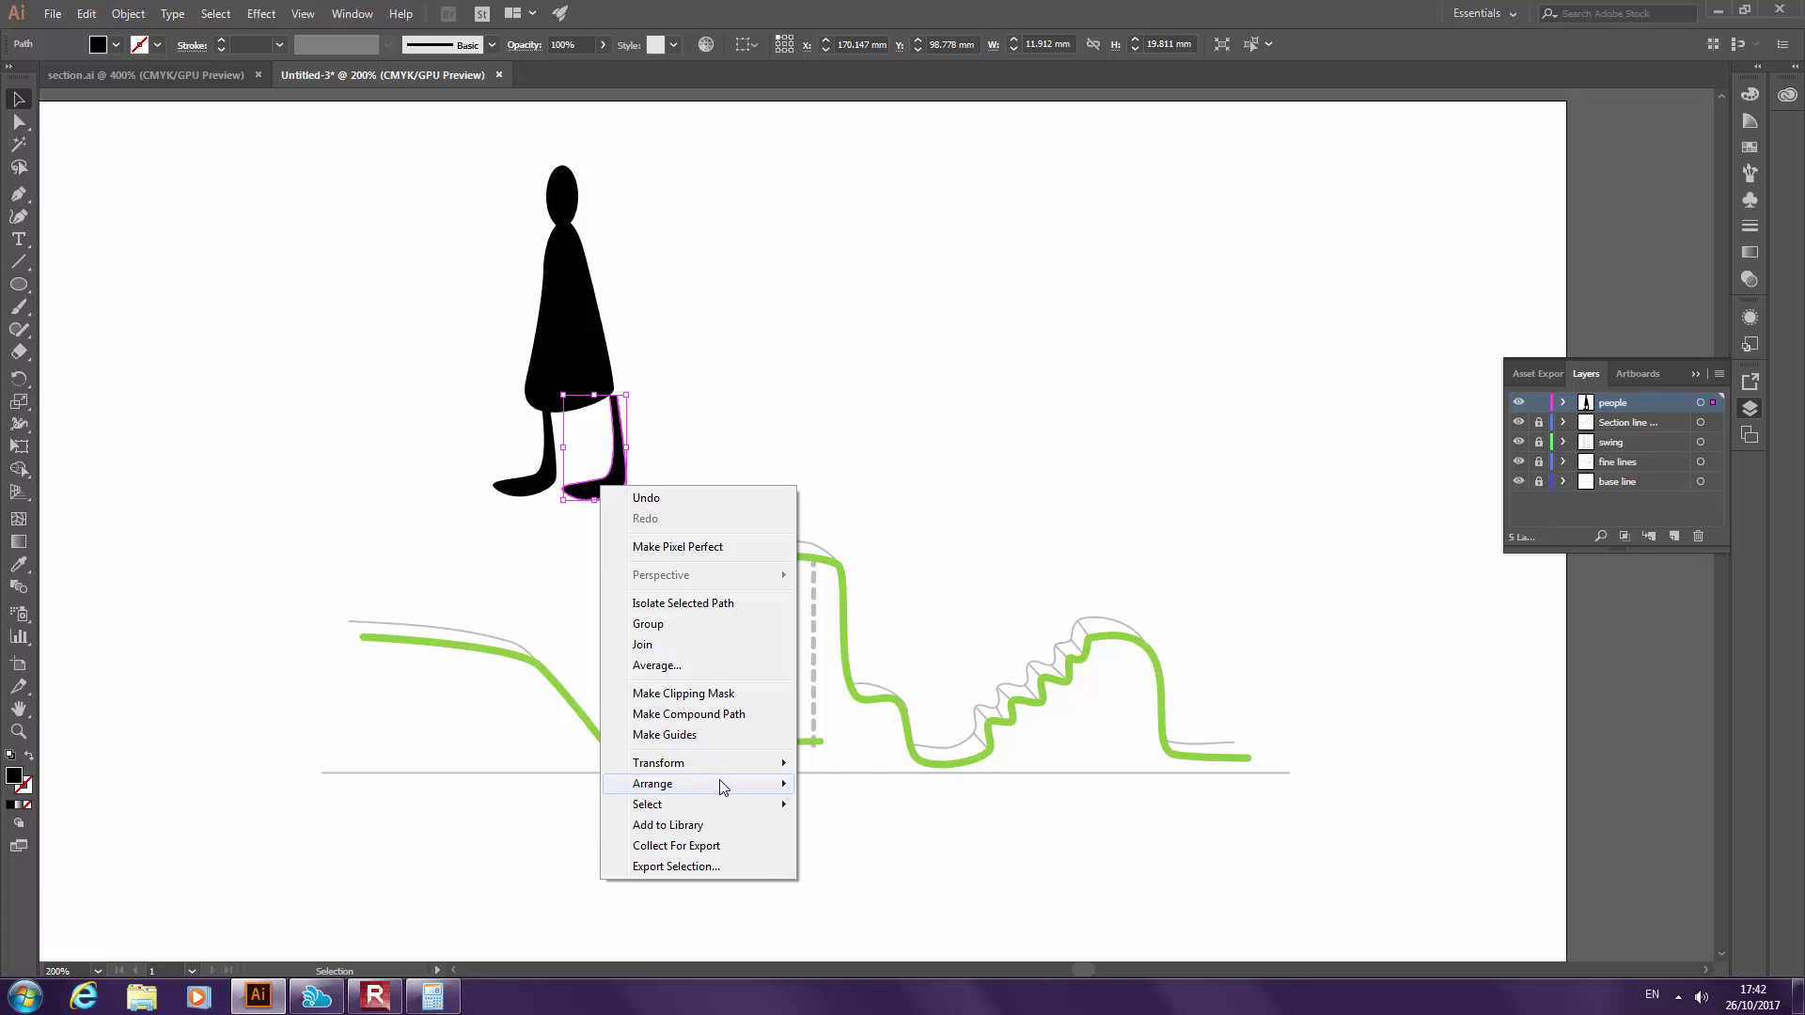
{"action": "mouse_move", "coordinate": [719, 808]}
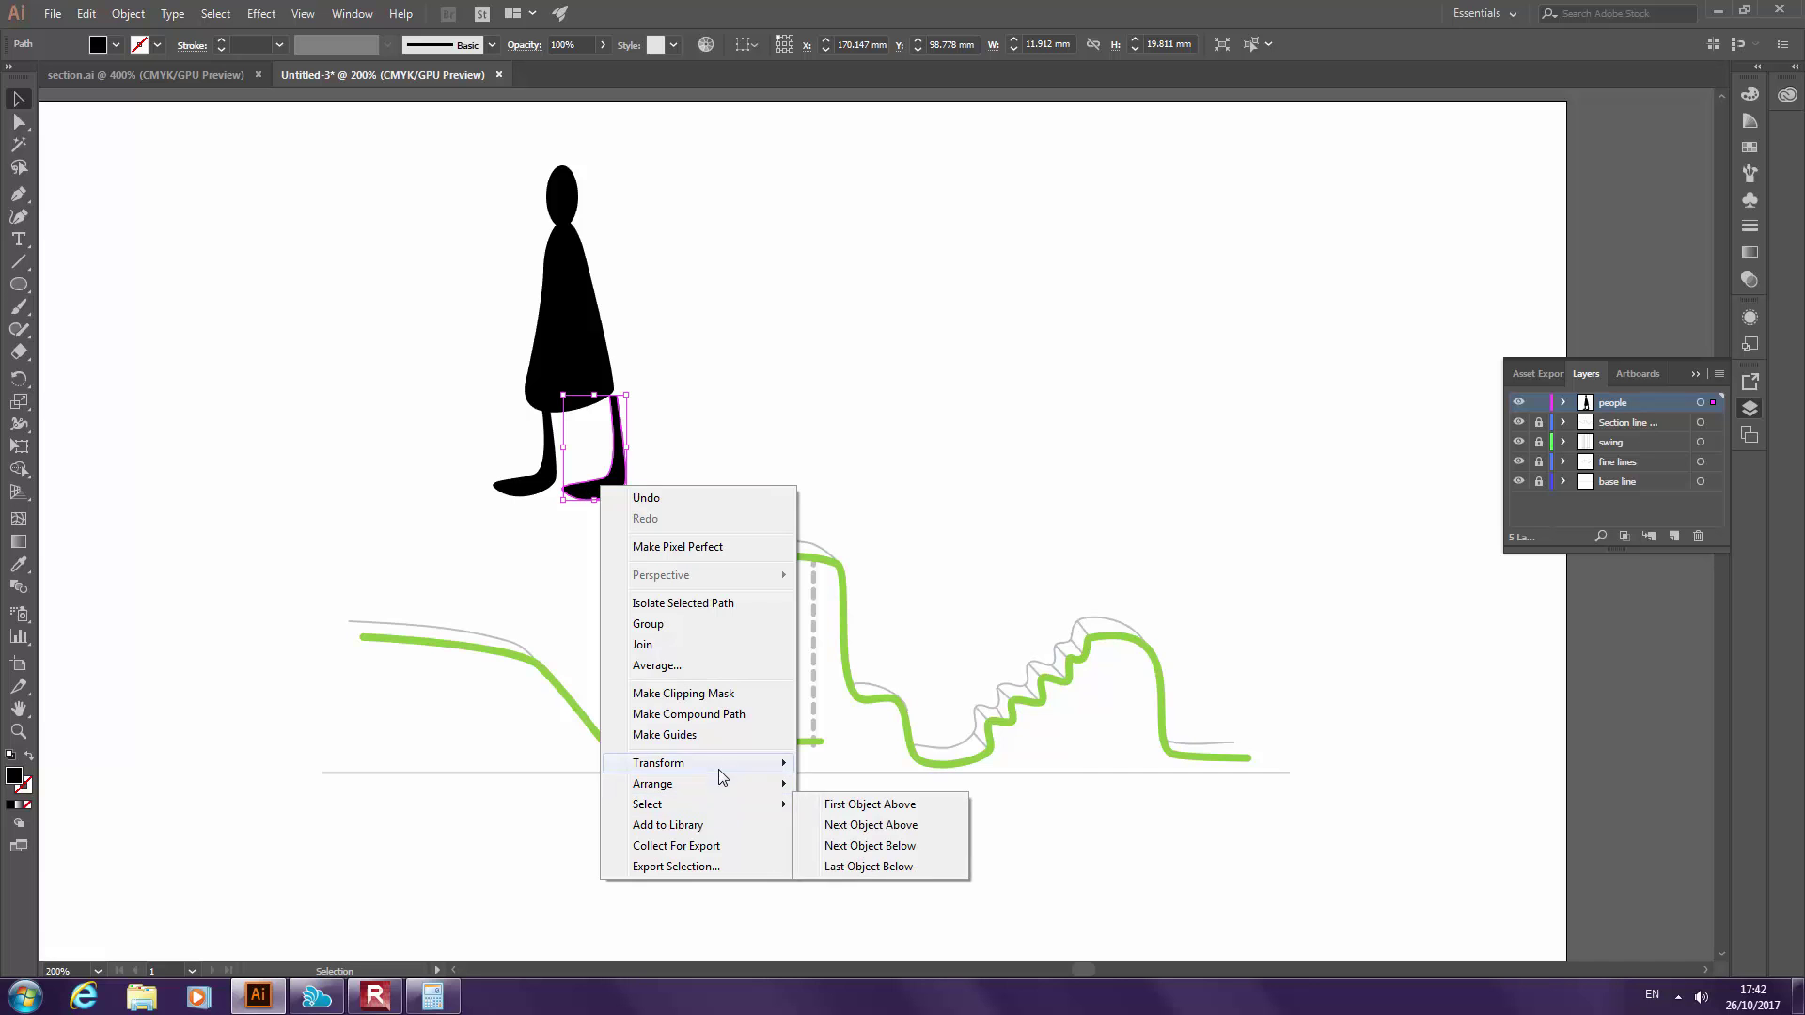
{"action": "mouse_move", "coordinate": [724, 767]}
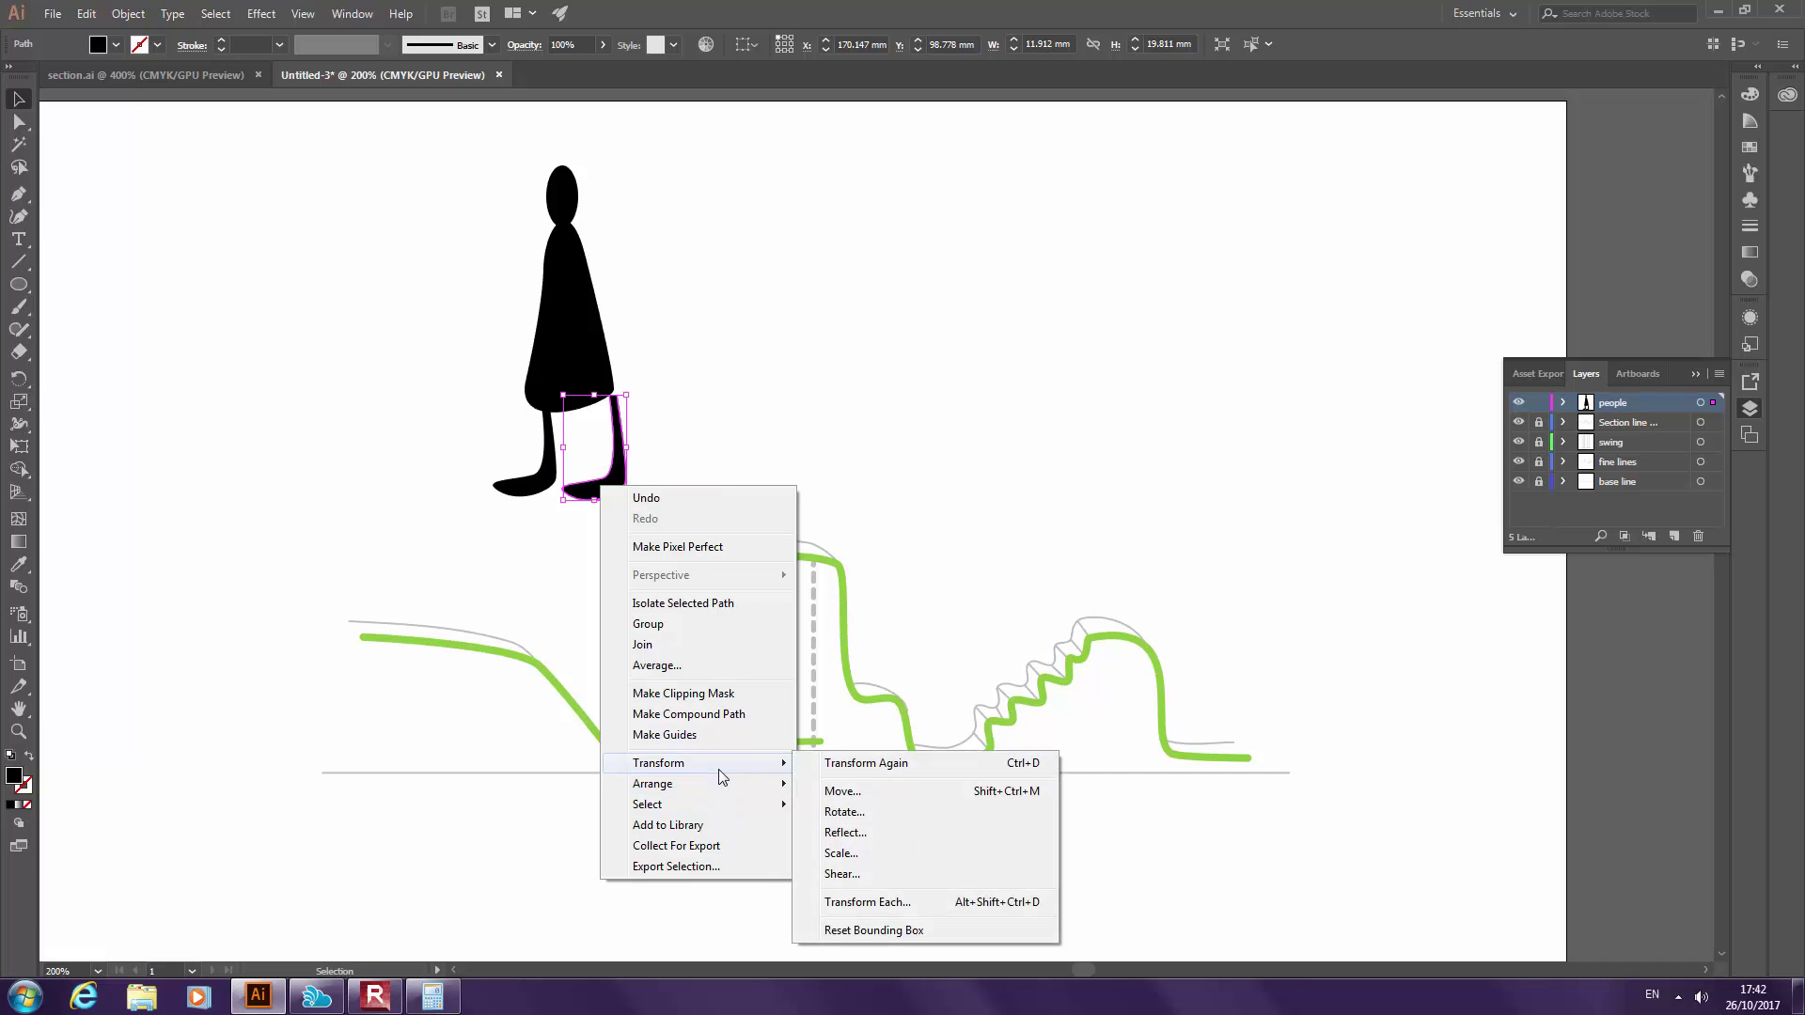
{"action": "left_click", "coordinate": [866, 834]}
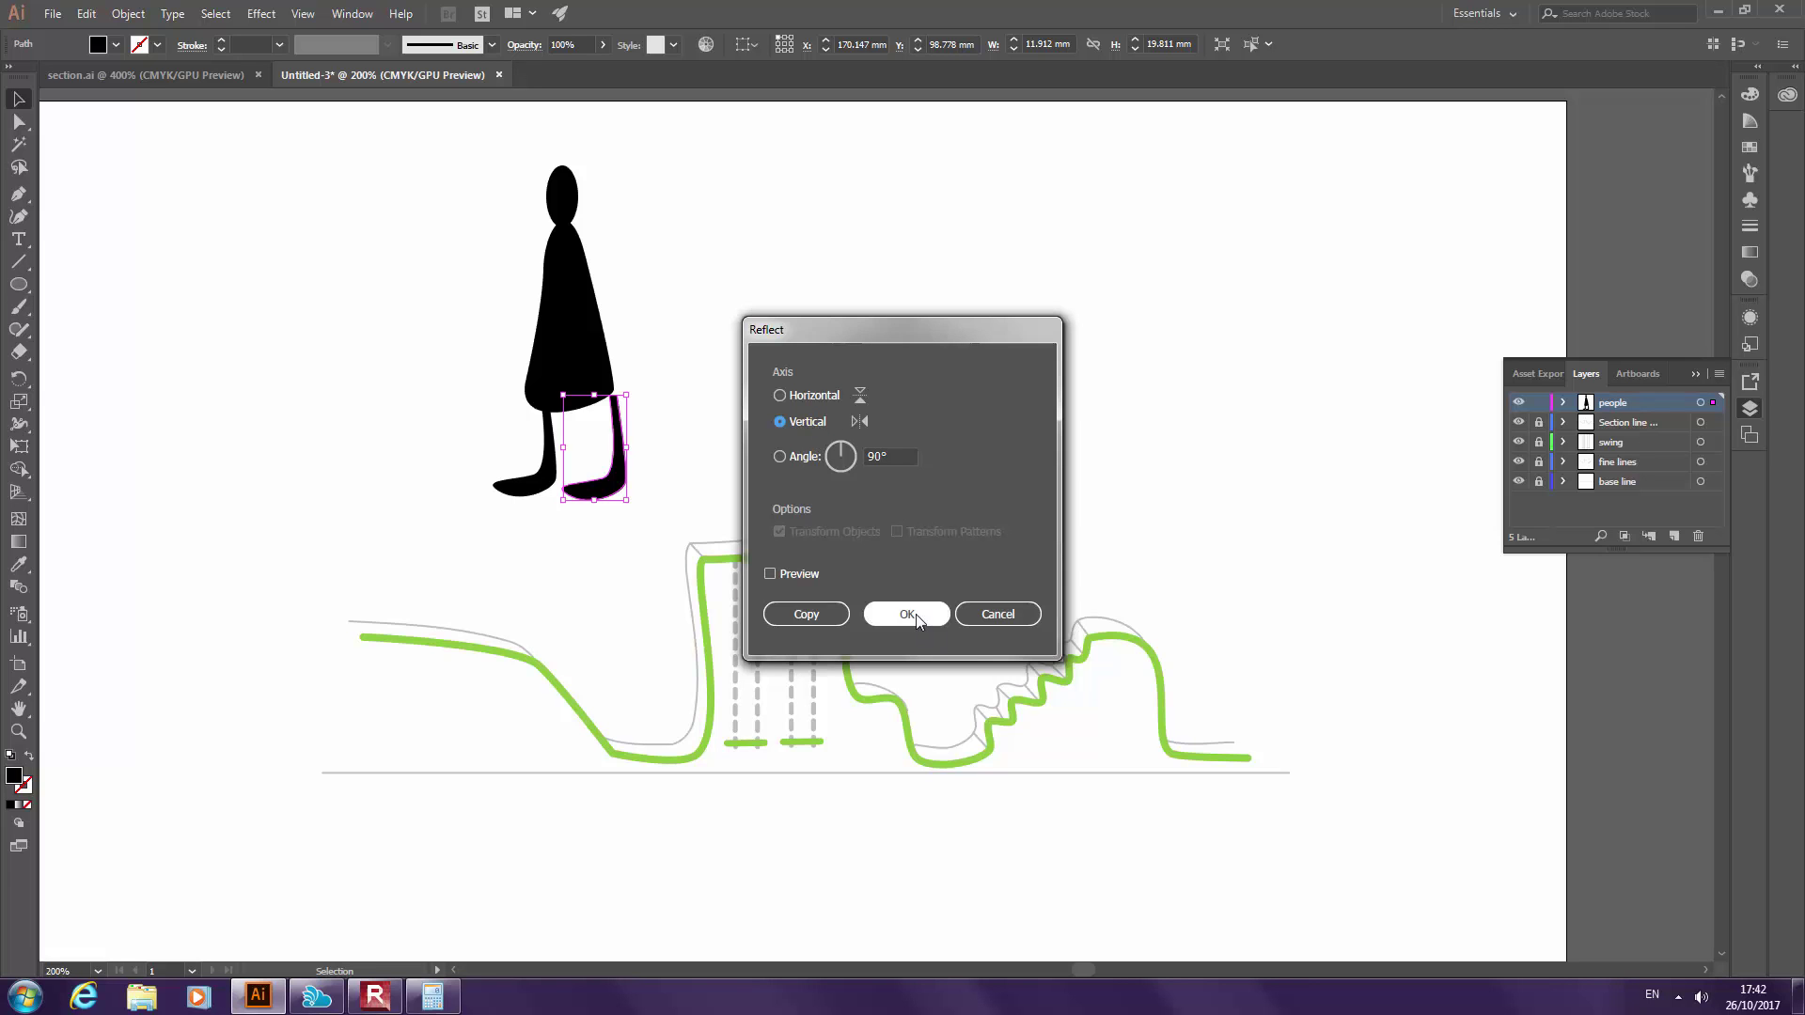
{"action": "left_click", "coordinate": [797, 576]}
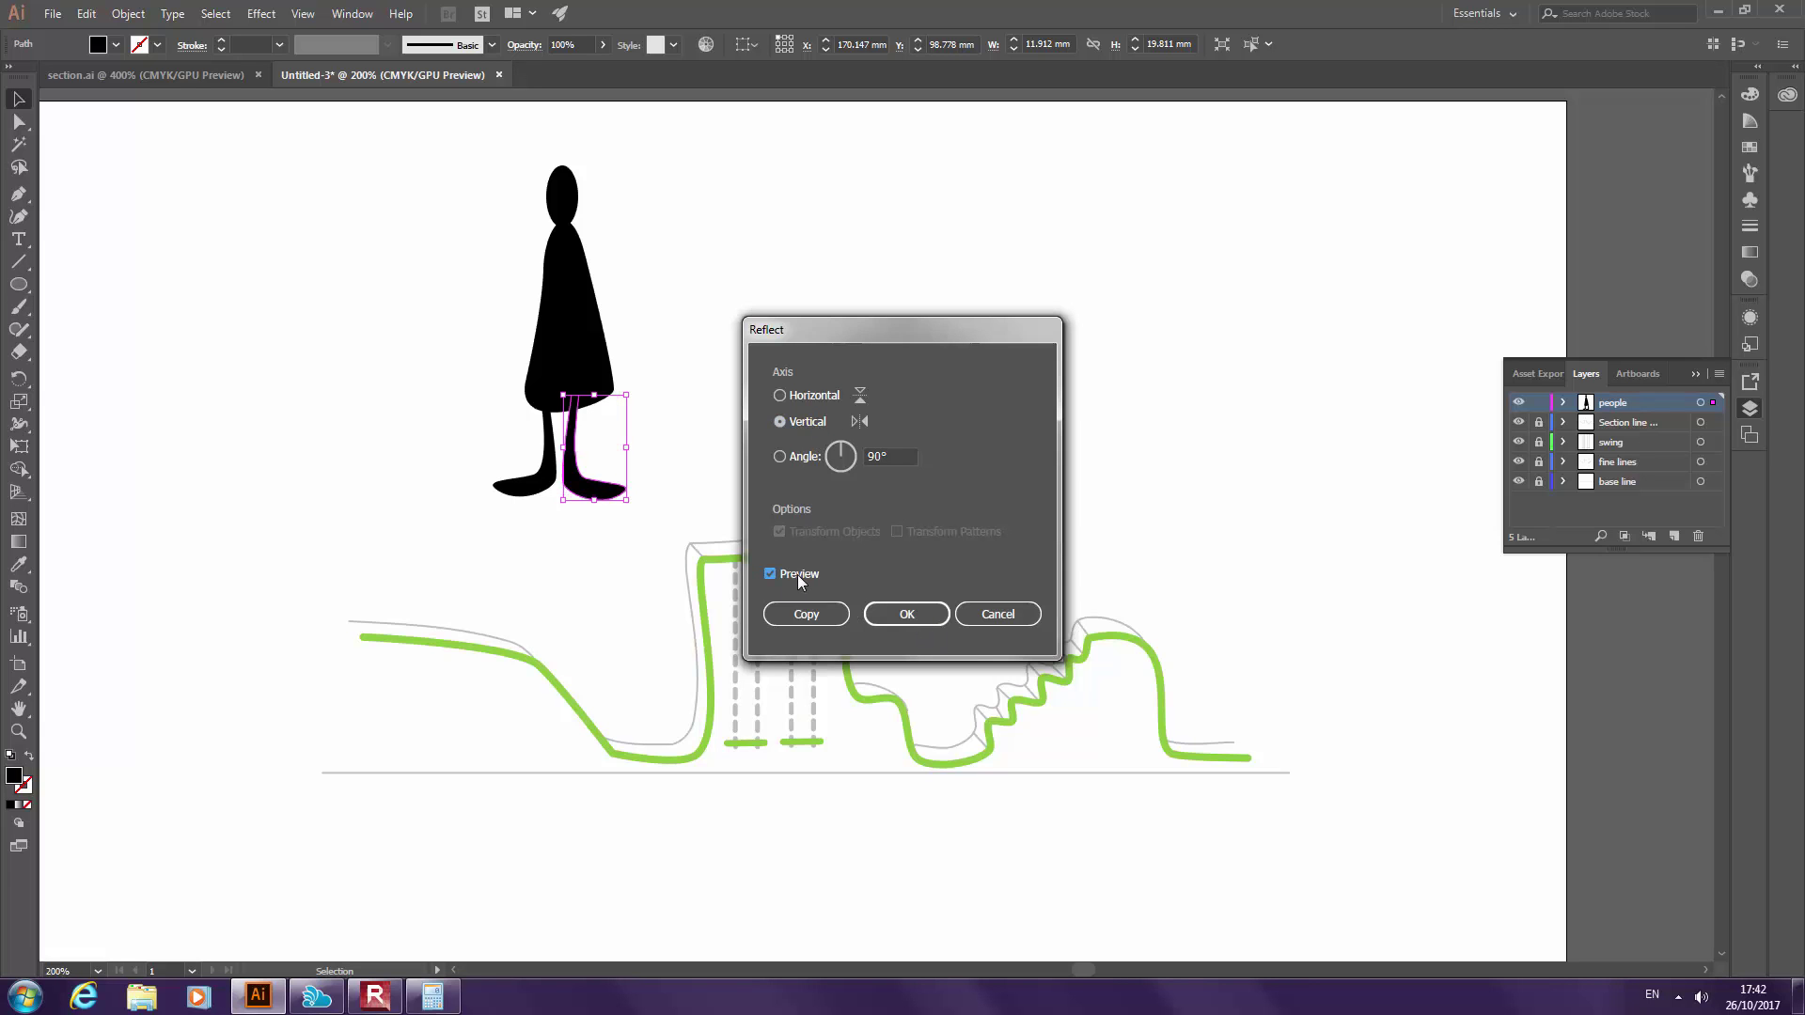
{"action": "left_click", "coordinate": [814, 398]}
{"action": "left_click", "coordinate": [810, 421]}
{"action": "left_click", "coordinate": [903, 616]}
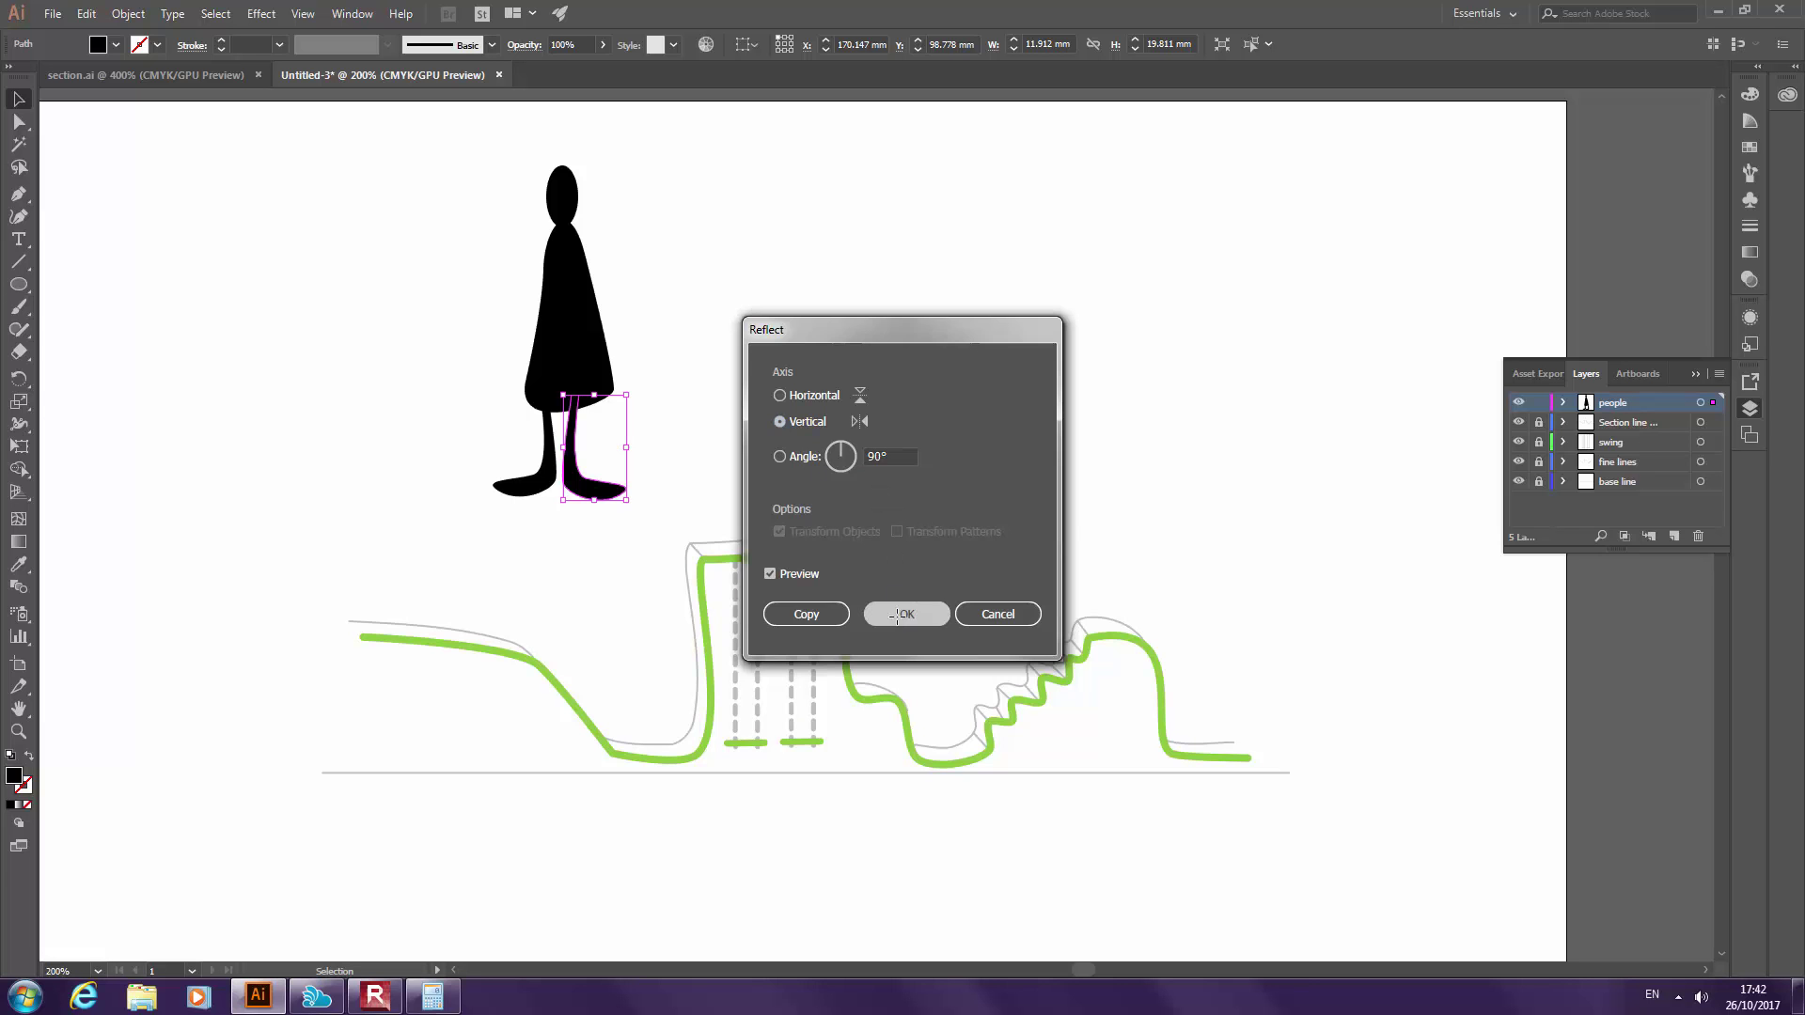
Shift the reflected leg slightly outward so the standing figure's two legs sit apart under the body
{"action": "left_click", "coordinate": [686, 481]}
{"action": "left_click_drag", "start_coordinate": [589, 497], "coordinate": [607, 496]}
{"action": "left_click", "coordinate": [658, 440]}
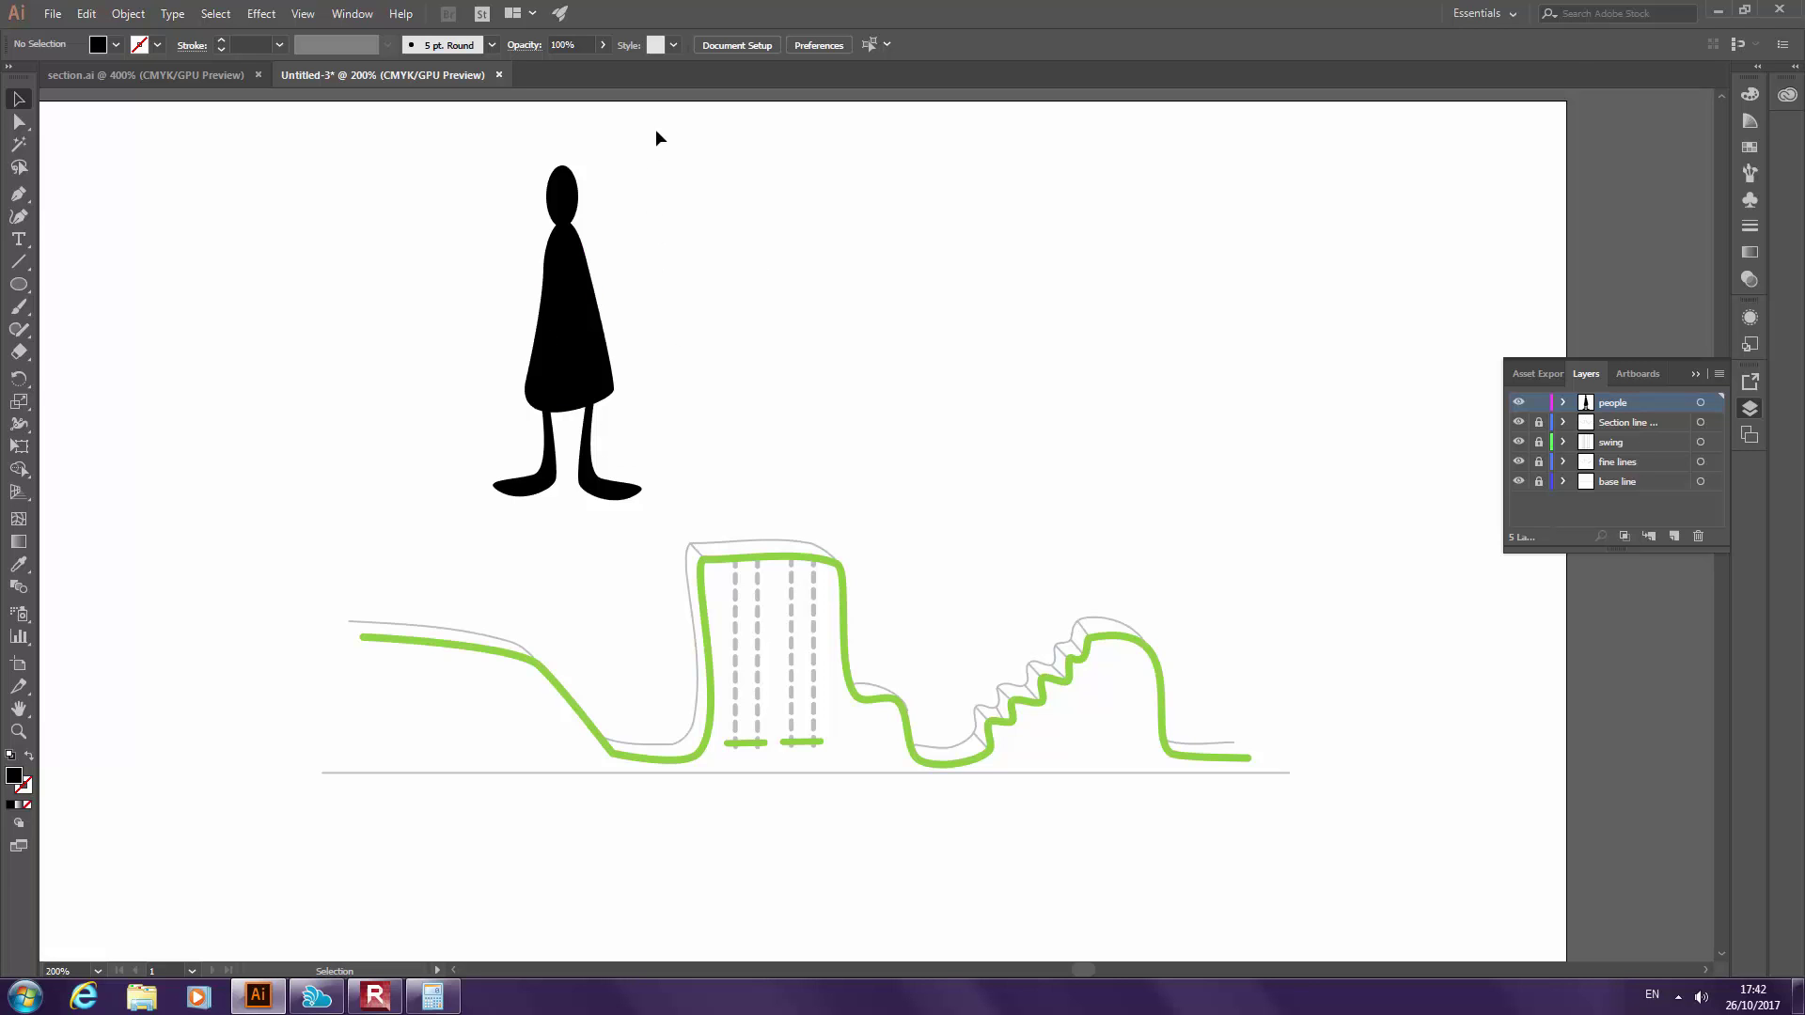
Check the seated figure in section.ai and draw a closed, curved seated body shape beside the standing figure with the Pen tool
{"action": "scroll", "coordinate": [703, 310], "scroll_direction": "up", "scroll_amount": 3}
{"action": "scroll", "coordinate": [713, 388], "scroll_direction": "down", "scroll_amount": 1}
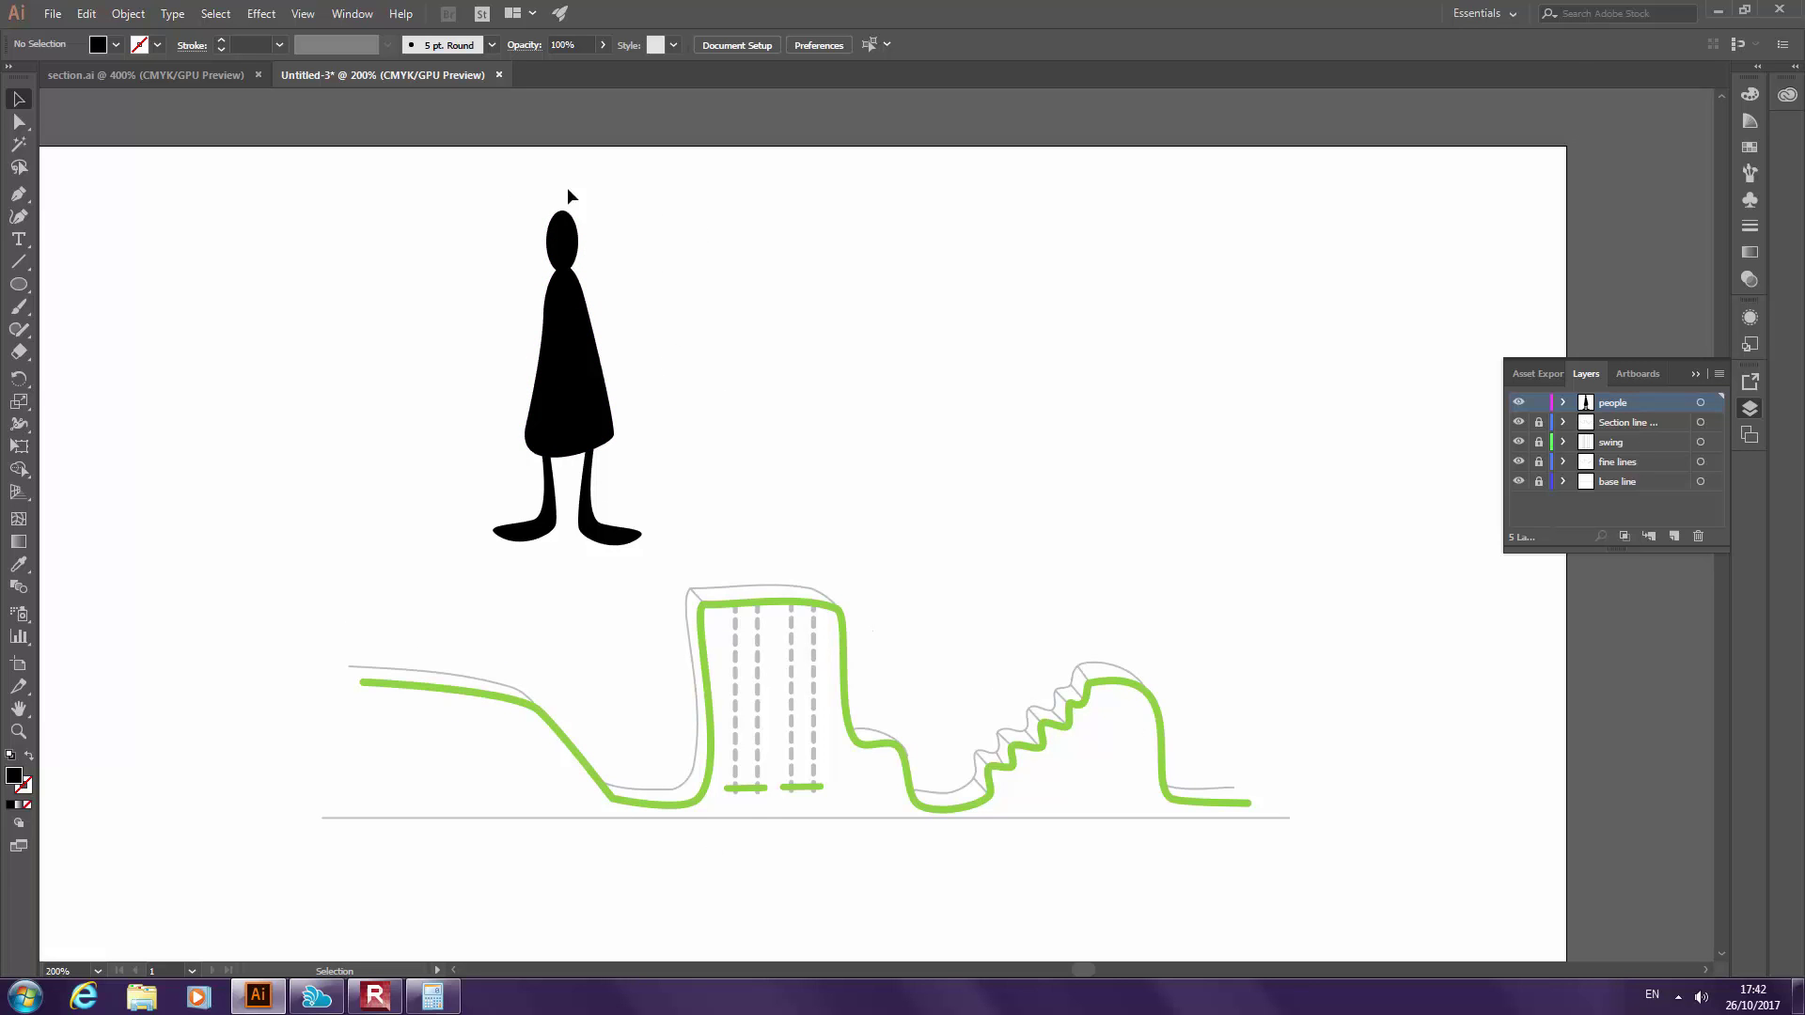
{"action": "left_click", "coordinate": [189, 75]}
{"action": "scroll", "coordinate": [430, 438], "scroll_direction": "down", "scroll_amount": 2}
{"action": "scroll", "coordinate": [1034, 493], "scroll_direction": "up", "scroll_amount": 2}
{"action": "scroll", "coordinate": [969, 444], "scroll_direction": "up", "scroll_amount": 1}
{"action": "left_click", "coordinate": [326, 78]}
{"action": "left_click", "coordinate": [19, 194]}
{"action": "left_click", "coordinate": [774, 430]}
{"action": "left_click_drag", "start_coordinate": [785, 385], "coordinate": [827, 373]}
{"action": "mouse_move", "coordinate": [839, 257]}
{"action": "left_mouse_down"}
{"action": "mouse_move", "coordinate": [846, 273]}
{"action": "mouse_move", "coordinate": [831, 233]}
{"action": "left_mouse_up"}
{"action": "left_click_drag", "start_coordinate": [866, 375], "coordinate": [846, 507]}
{"action": "mouse_move", "coordinate": [775, 429]}
{"action": "left_mouse_down"}
{"action": "mouse_move", "coordinate": [735, 429]}
{"action": "mouse_move", "coordinate": [770, 419]}
{"action": "left_mouse_up"}
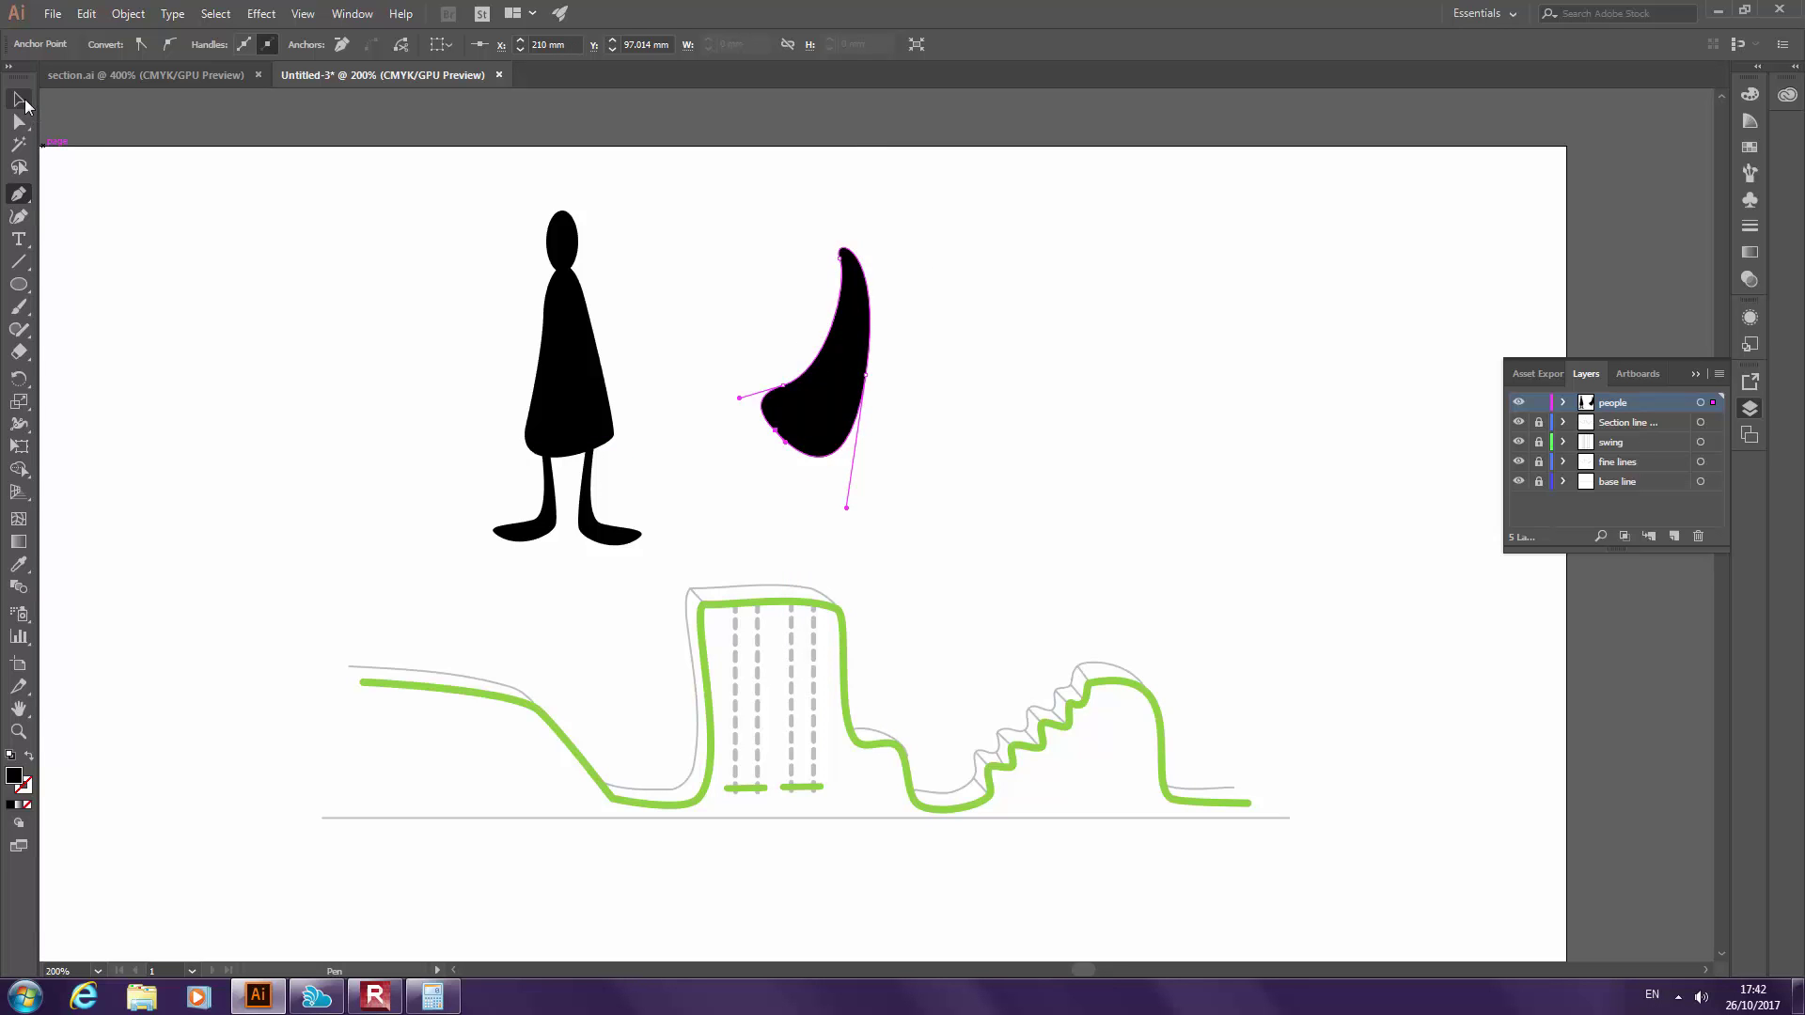
Duplicate the standing figure's left-pointing leg twice and place both copies under the seated body, one slightly lower
{"action": "left_click", "coordinate": [18, 98]}
{"action": "left_click", "coordinate": [550, 530]}
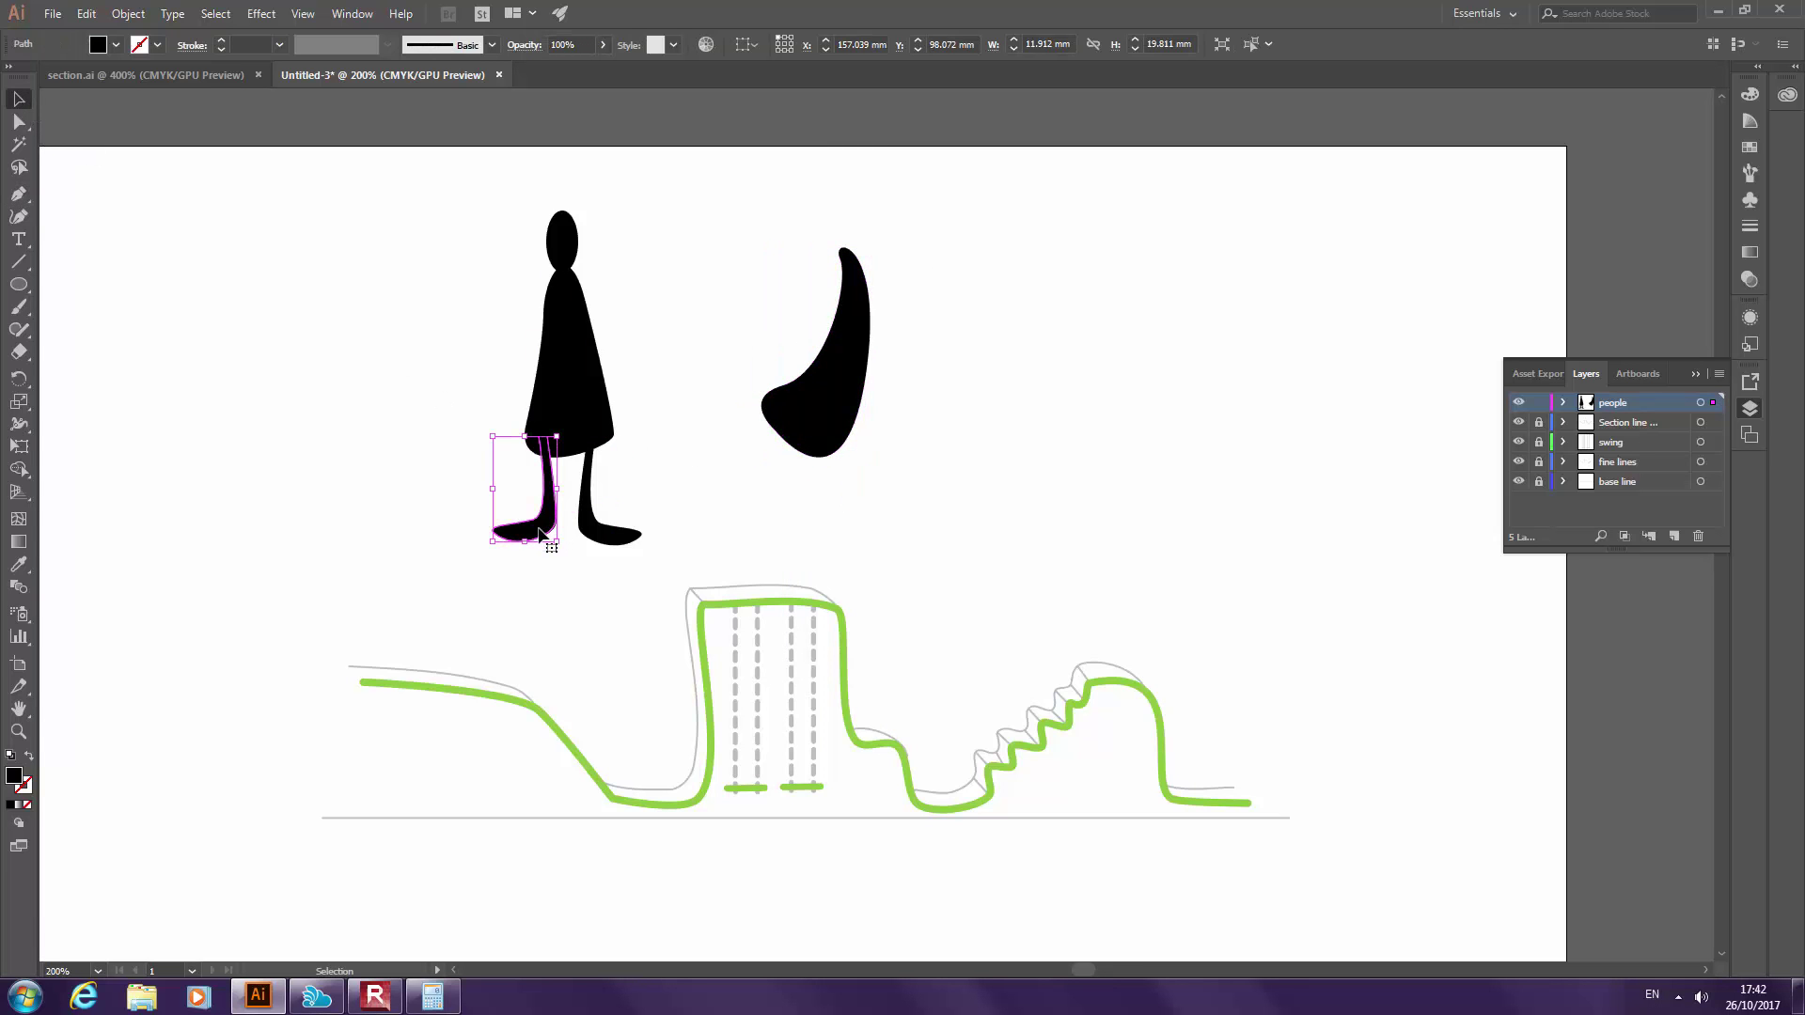
{"action": "left_click_drag", "start_coordinate": [540, 534], "coordinate": [771, 508]}
{"action": "left_click_drag", "start_coordinate": [771, 508], "coordinate": [828, 544]}
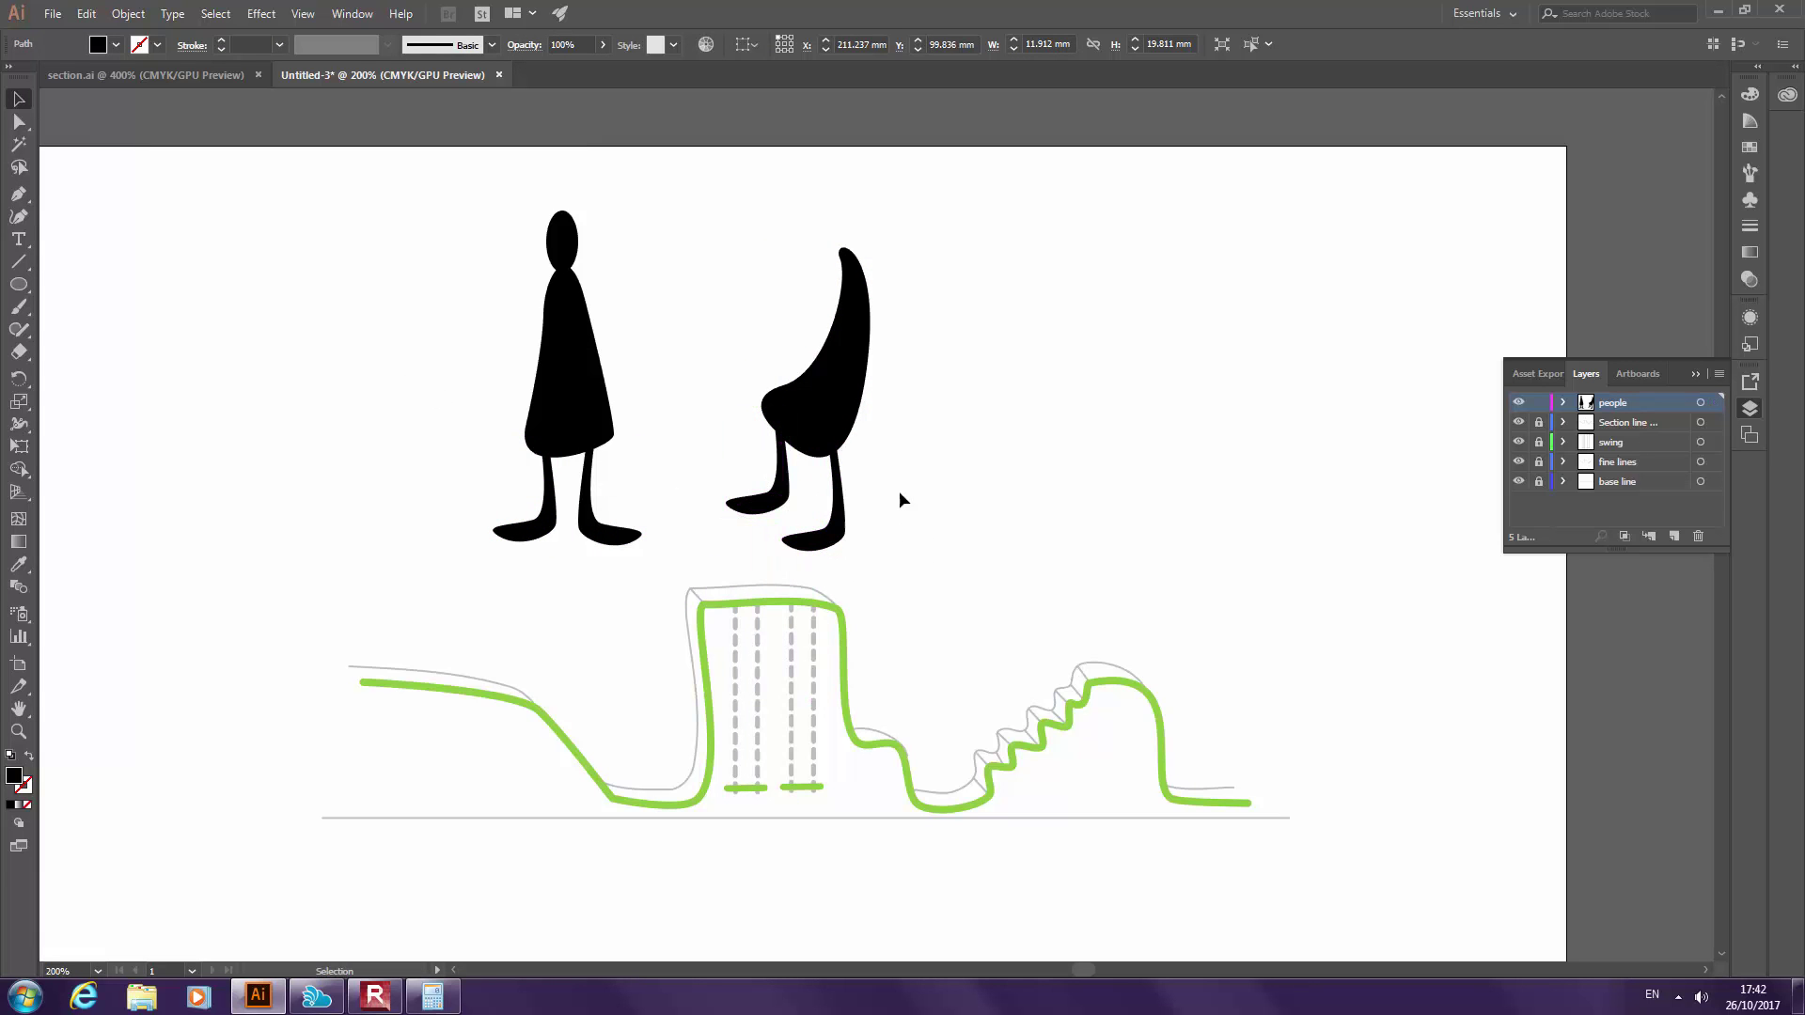
{"action": "left_click", "coordinate": [914, 518]}
Copy the standing figure's head onto the seated body and rotate it slightly so it tilts forward
{"action": "left_click_drag", "start_coordinate": [573, 240], "coordinate": [855, 227]}
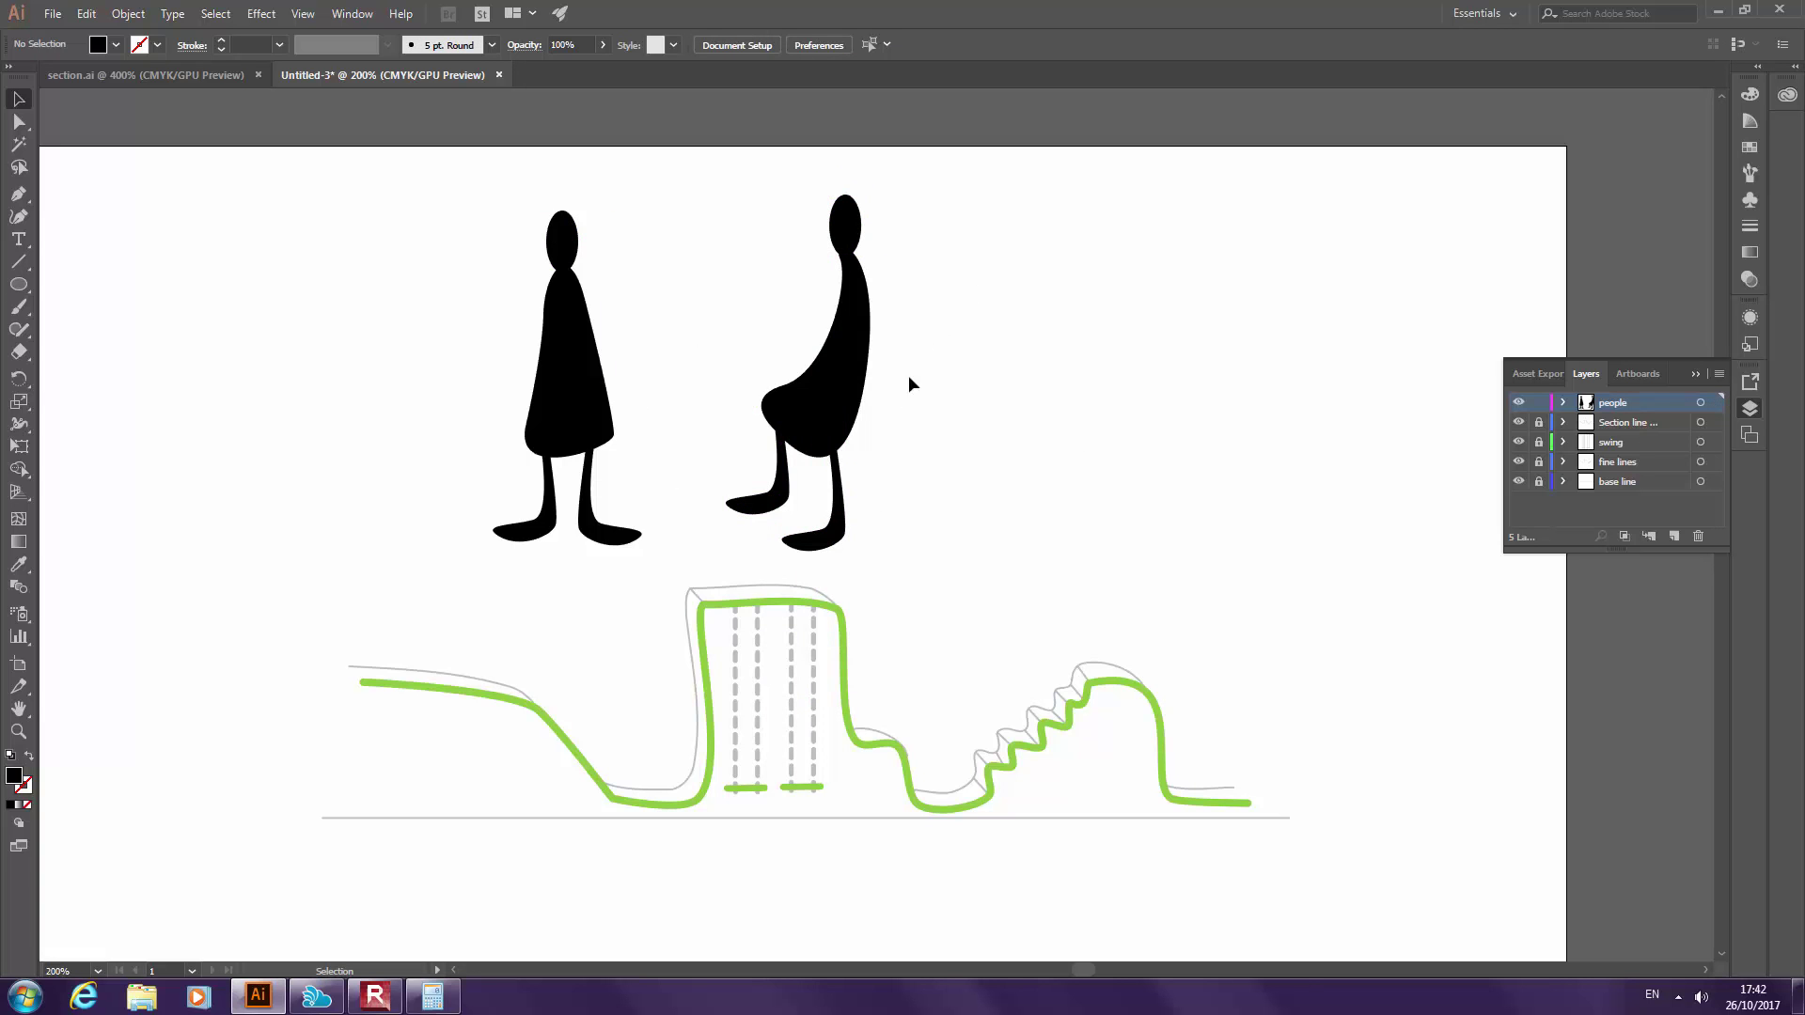
{"action": "left_click", "coordinate": [845, 215]}
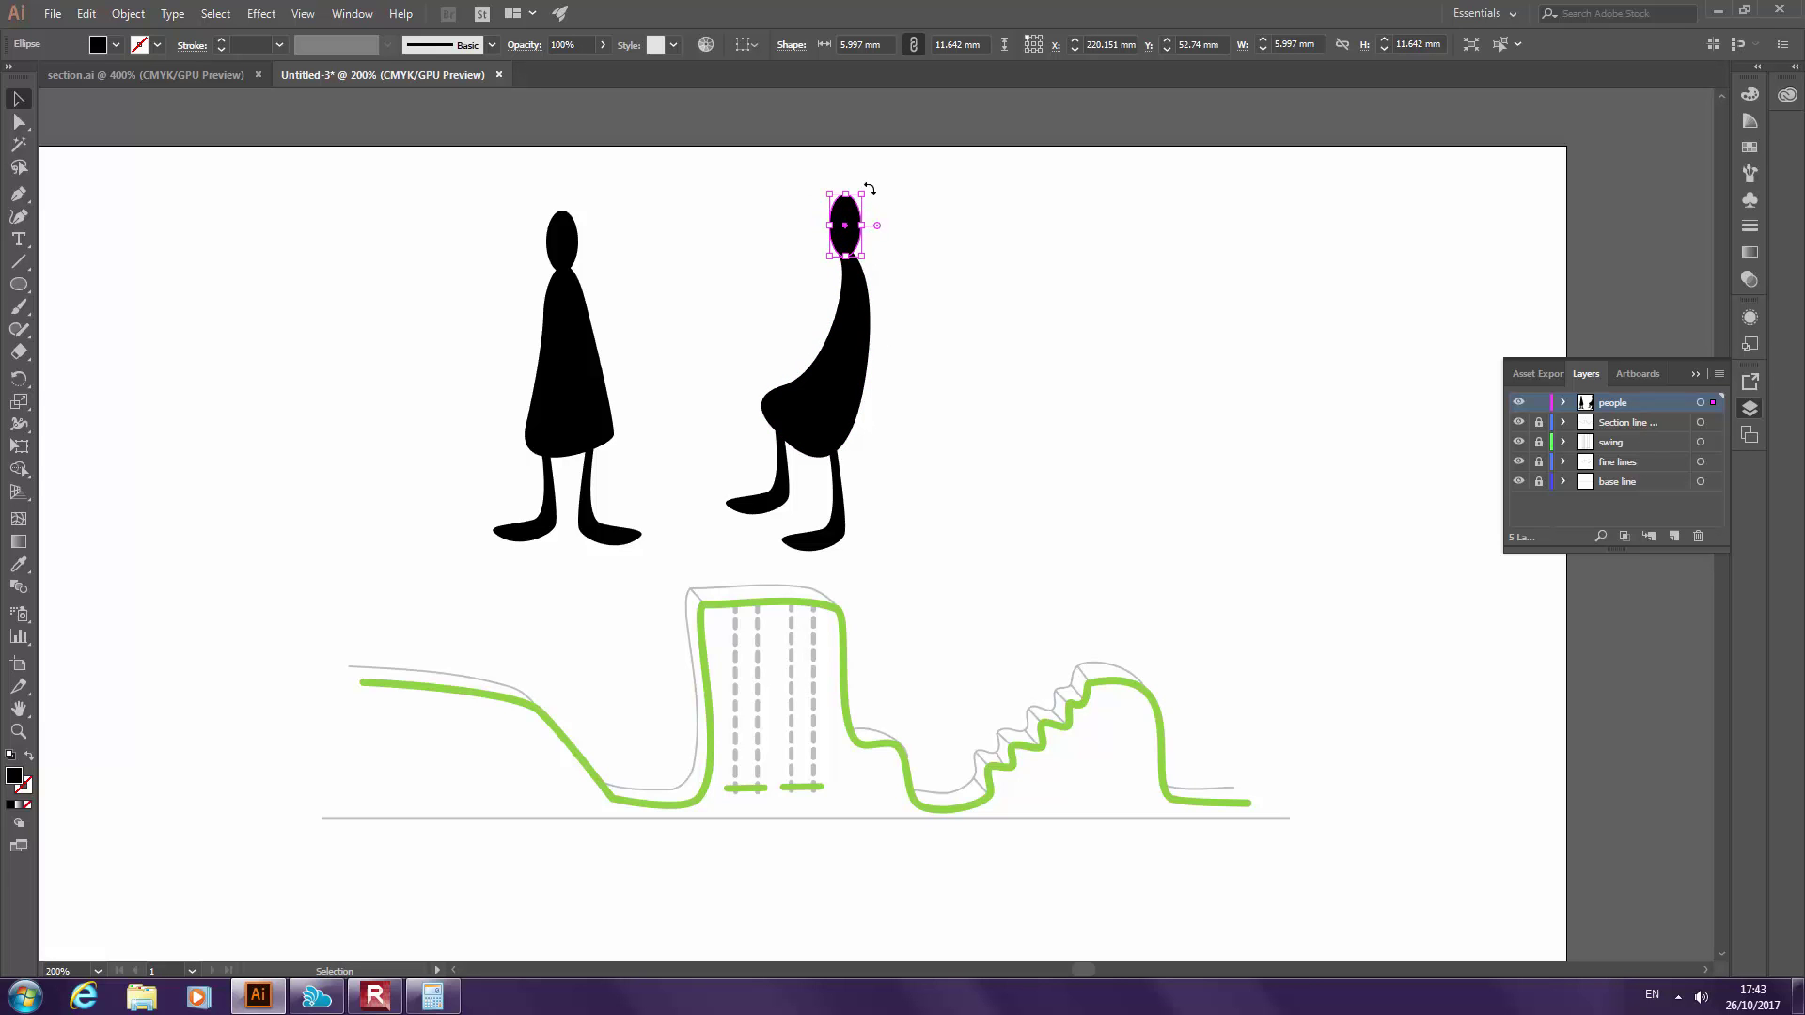
{"action": "left_click_drag", "start_coordinate": [869, 189], "coordinate": [836, 219]}
{"action": "left_click", "coordinate": [873, 227]}
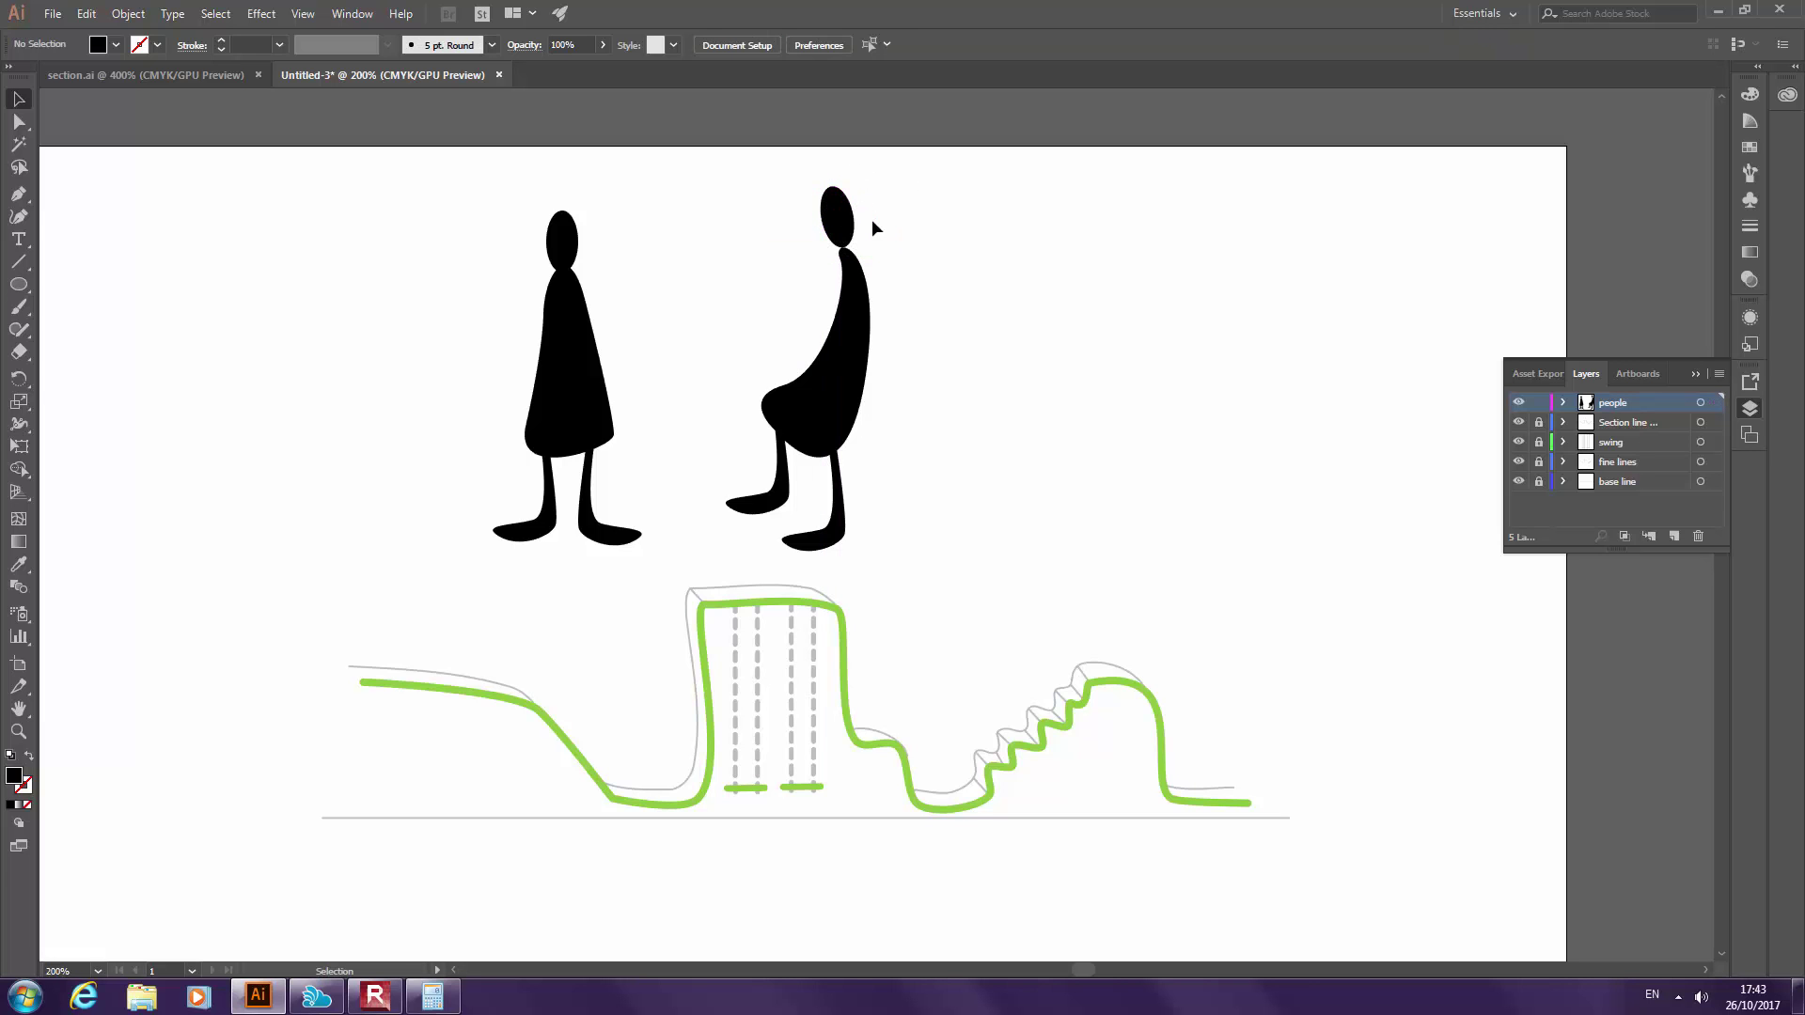
Check the stair-climbing figure in section.ai and draw a third closed body with a narrow neck and wide lower end using the Pen tool
{"action": "left_click", "coordinate": [150, 74]}
{"action": "scroll", "coordinate": [595, 414], "scroll_direction": "down", "scroll_amount": 3}
{"action": "scroll", "coordinate": [1314, 300], "scroll_direction": "up", "scroll_amount": 1}
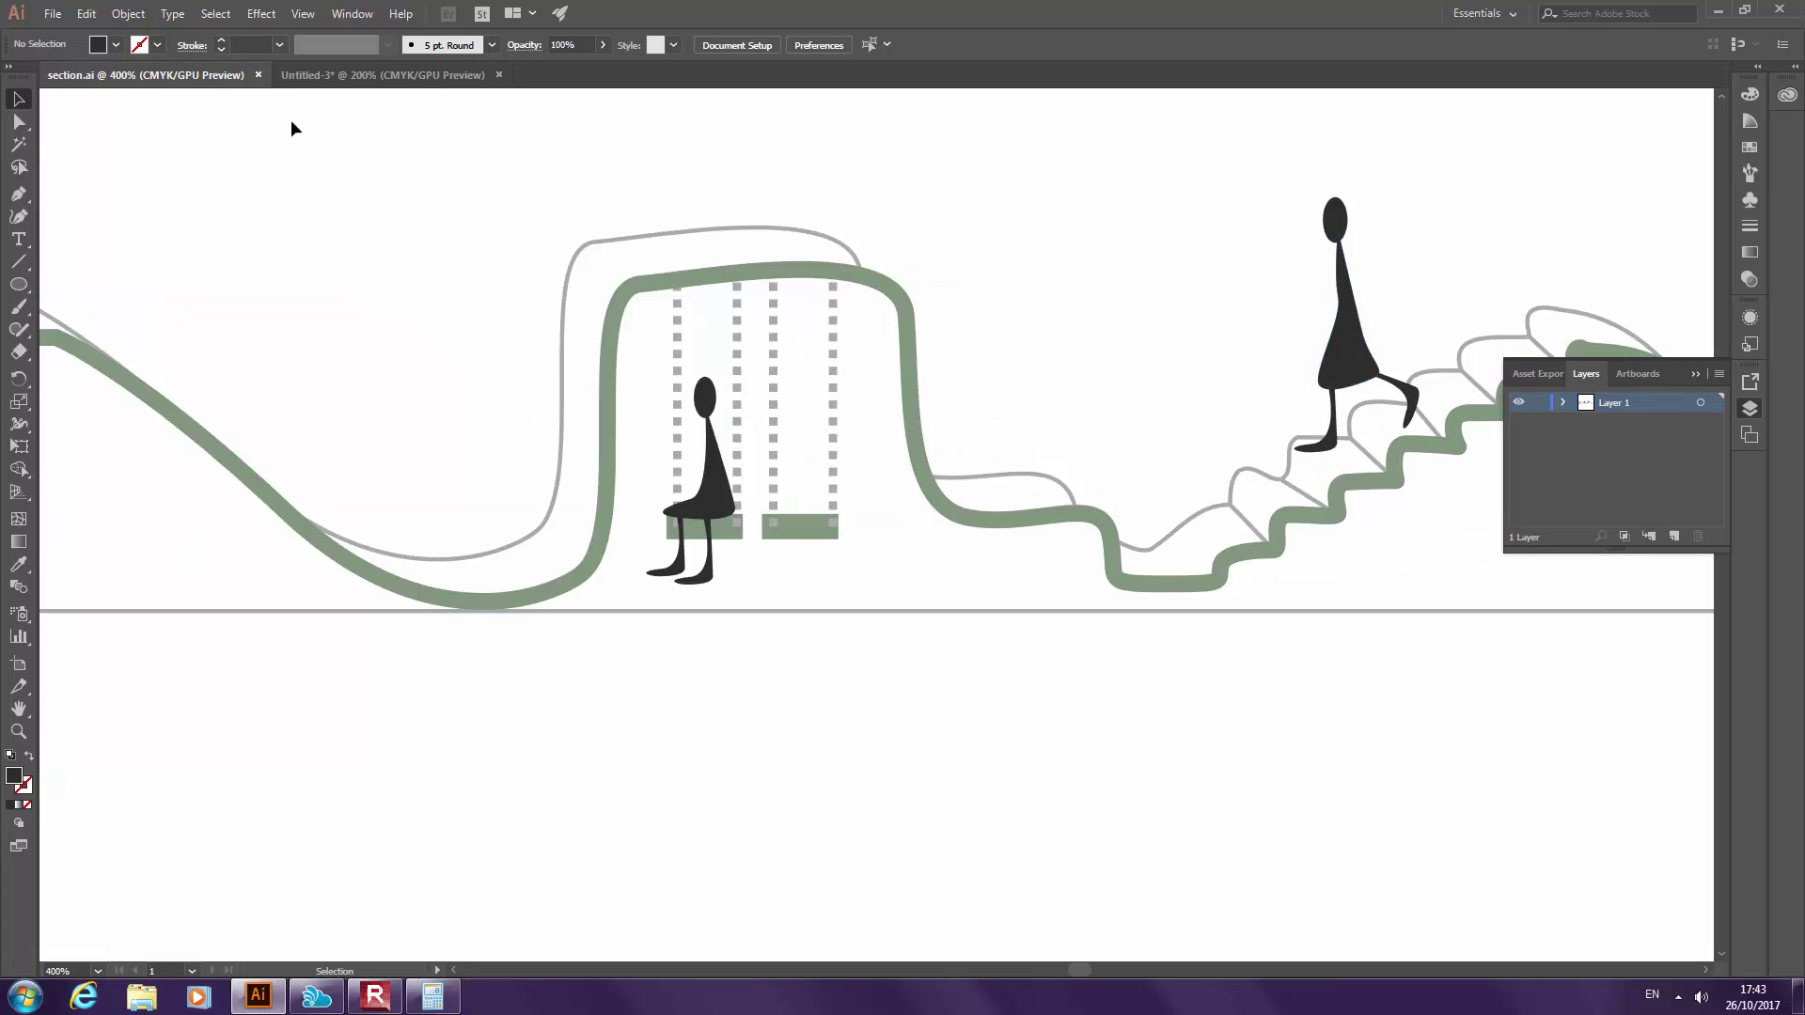
{"action": "left_click", "coordinate": [382, 74]}
{"action": "key", "text": "p"}
{"action": "left_click", "coordinate": [1077, 210]}
{"action": "left_click_drag", "start_coordinate": [1089, 318], "coordinate": [1081, 350]}
{"action": "left_click_drag", "start_coordinate": [1013, 468], "coordinate": [1047, 489]}
{"action": "left_click_drag", "start_coordinate": [1125, 367], "coordinate": [1109, 279]}
{"action": "left_click_drag", "start_coordinate": [1083, 201], "coordinate": [1074, 288]}
{"action": "key", "text": "v"}
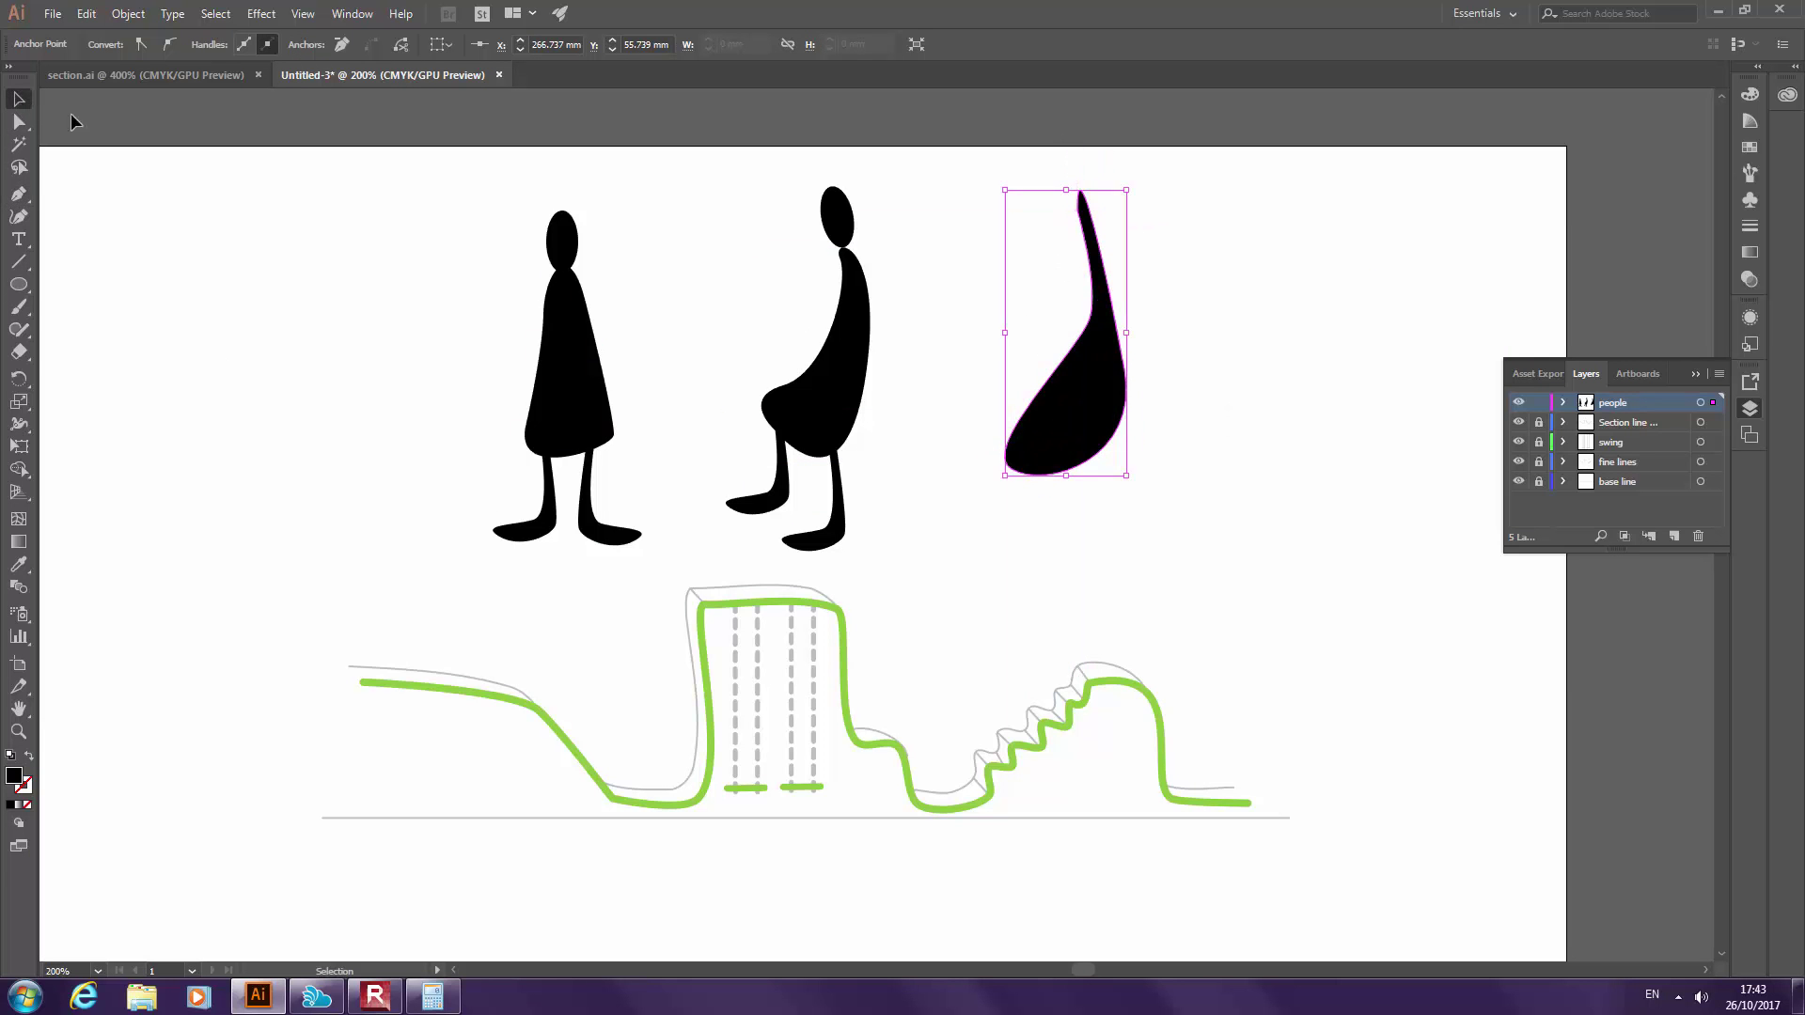
Copy the tilted head onto the third body and scale that body down slightly
{"action": "left_click", "coordinate": [843, 228]}
{"action": "left_click_drag", "start_coordinate": [844, 228], "coordinate": [1081, 179]}
{"action": "left_click", "coordinate": [1087, 365]}
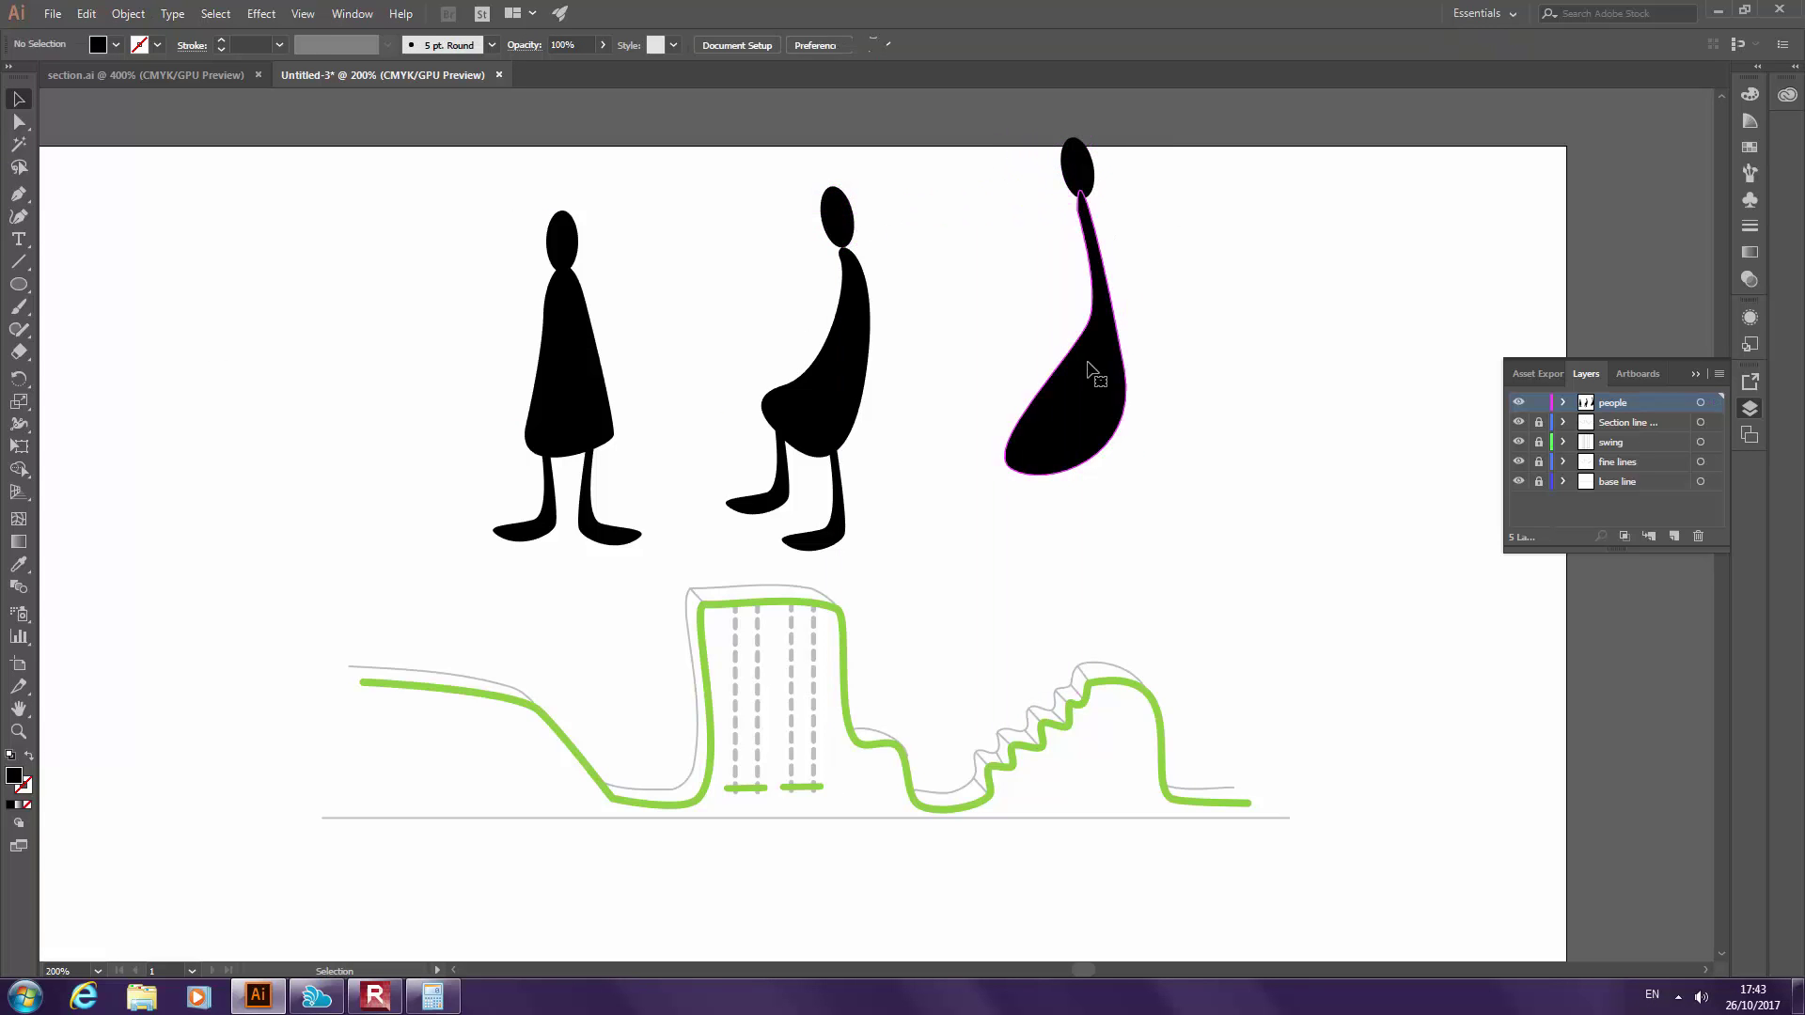
{"action": "left_click_drag", "start_coordinate": [1004, 480], "coordinate": [1022, 422]}
Copy the leg under the third body and add a second copy rotated to kick out behind it
{"action": "left_click_drag", "start_coordinate": [766, 503], "coordinate": [1015, 510]}
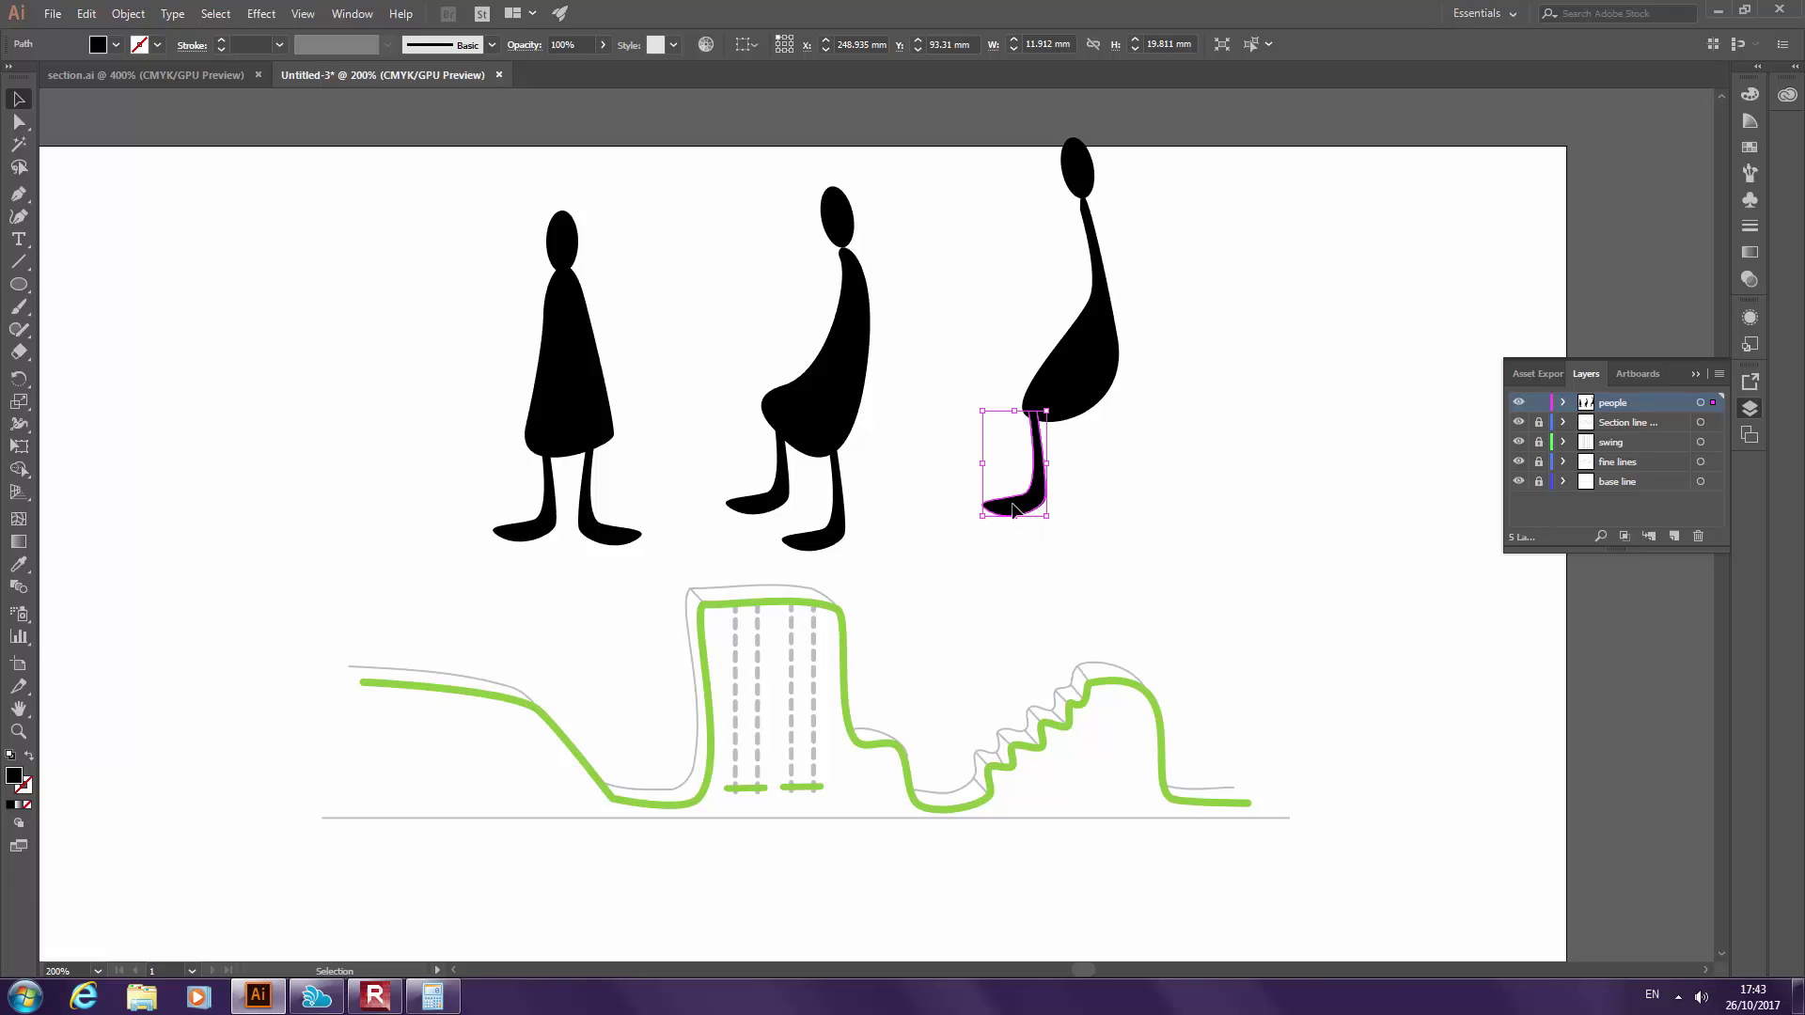
{"action": "mouse_move", "coordinate": [1013, 509]}
{"action": "left_mouse_down"}
{"action": "mouse_move", "coordinate": [1106, 479]}
{"action": "mouse_move", "coordinate": [1026, 505]}
{"action": "left_mouse_up"}
{"action": "left_click_drag", "start_coordinate": [1027, 505], "coordinate": [1181, 441]}
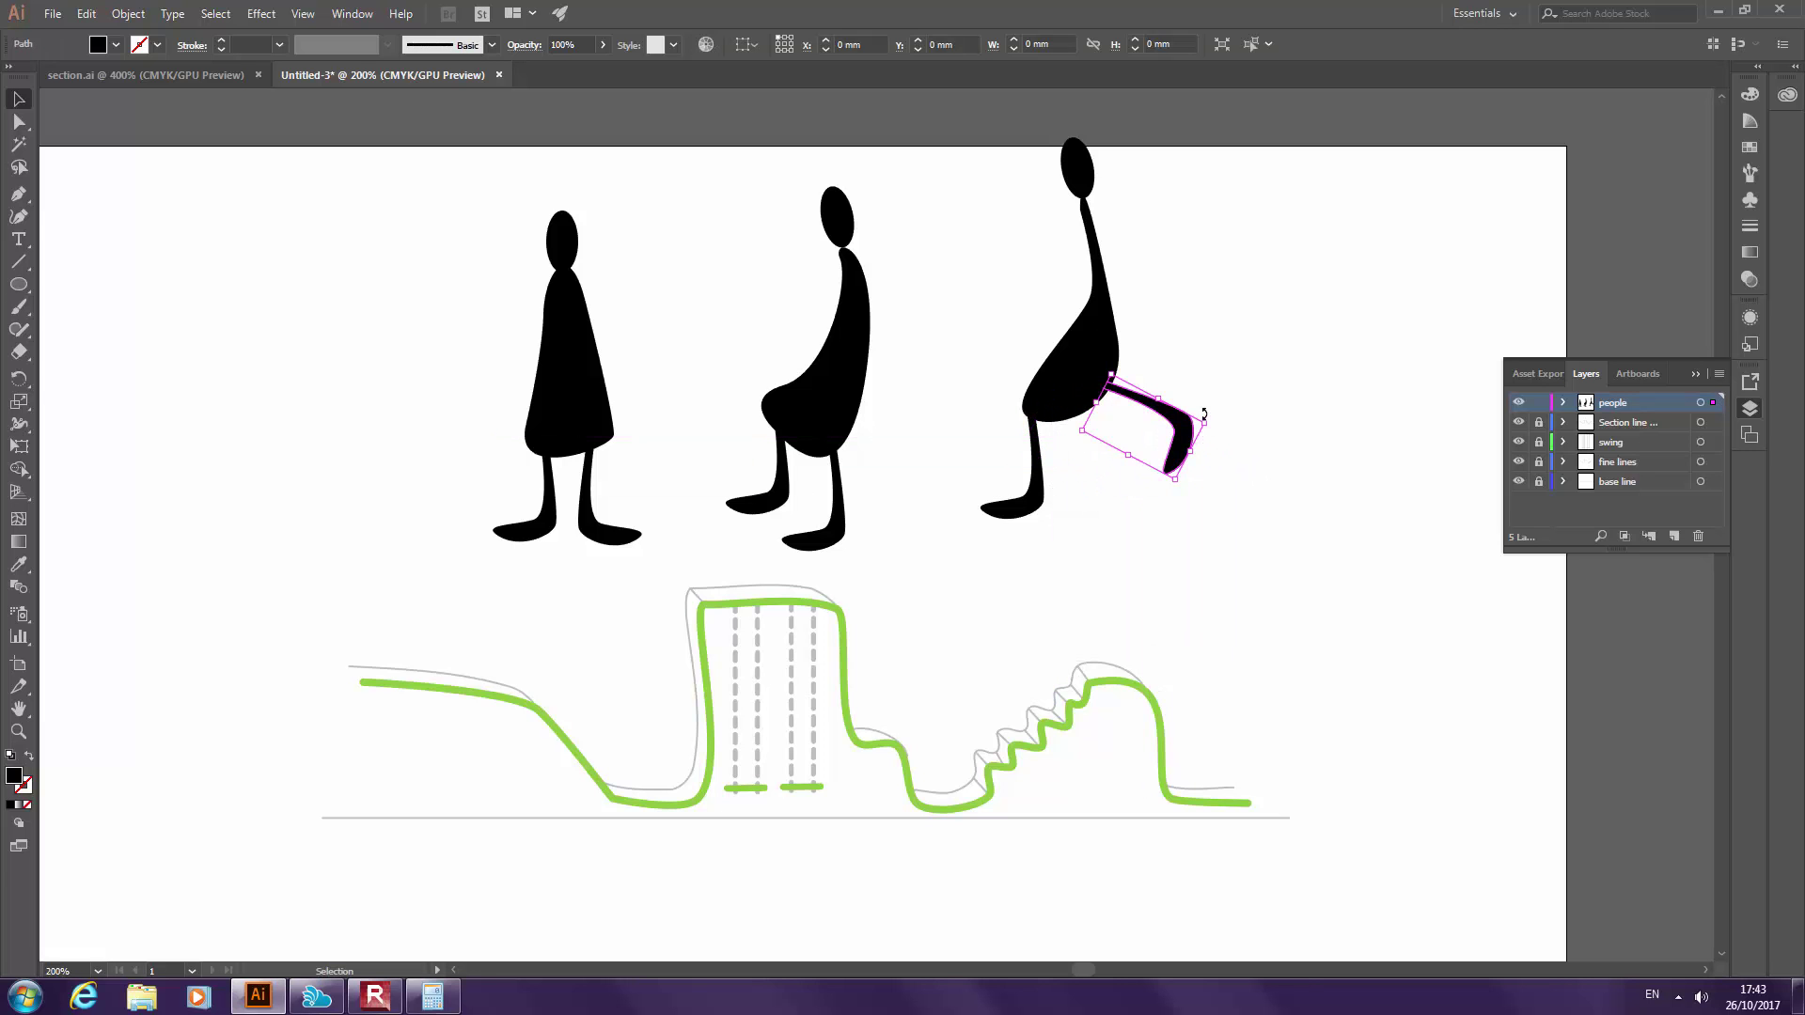
{"action": "left_click_drag", "start_coordinate": [1036, 502], "coordinate": [1068, 504]}
{"action": "left_click", "coordinate": [1232, 406]}
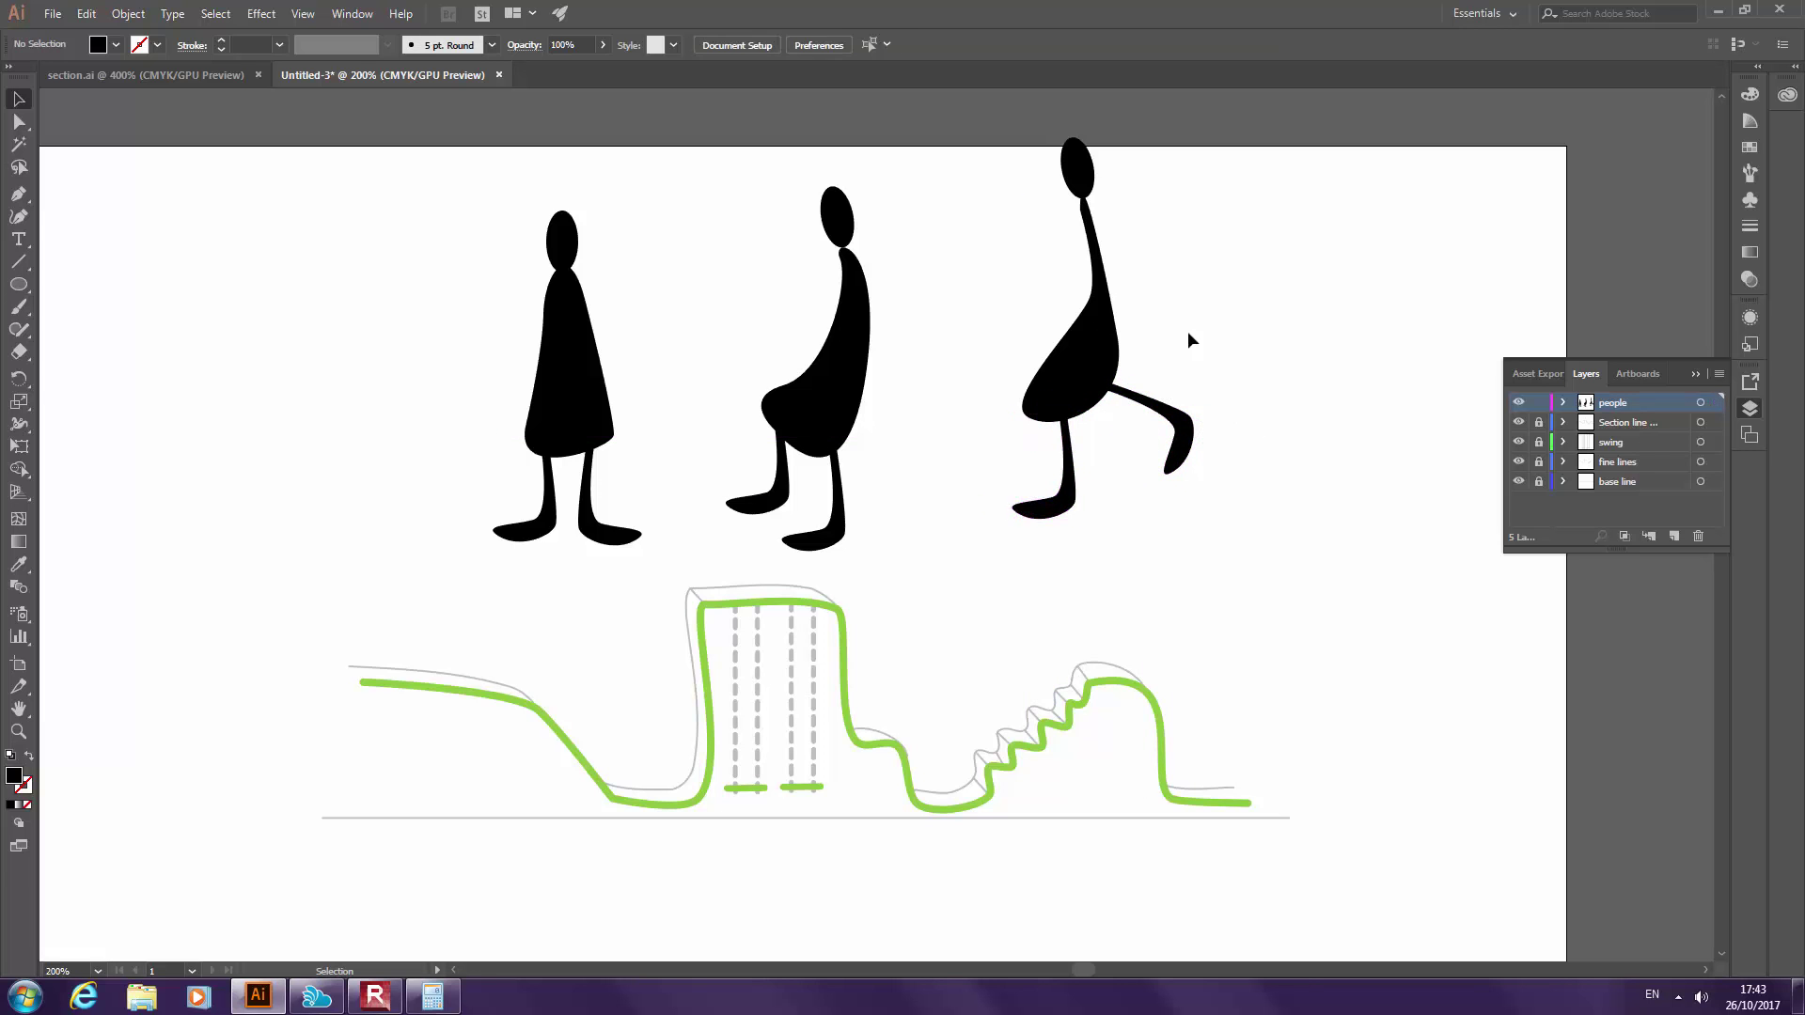
Rotate the third figure's body and head to lean forward and realign them with the legs
{"action": "scroll", "coordinate": [1224, 385], "scroll_direction": "up", "scroll_amount": 1}
{"action": "left_click_drag", "start_coordinate": [1113, 196], "coordinate": [1053, 292]}
{"action": "left_click_drag", "start_coordinate": [1136, 178], "coordinate": [1097, 164]}
{"action": "left_click_drag", "start_coordinate": [1102, 399], "coordinate": [1086, 399]}
{"action": "left_click", "coordinate": [1139, 222]}
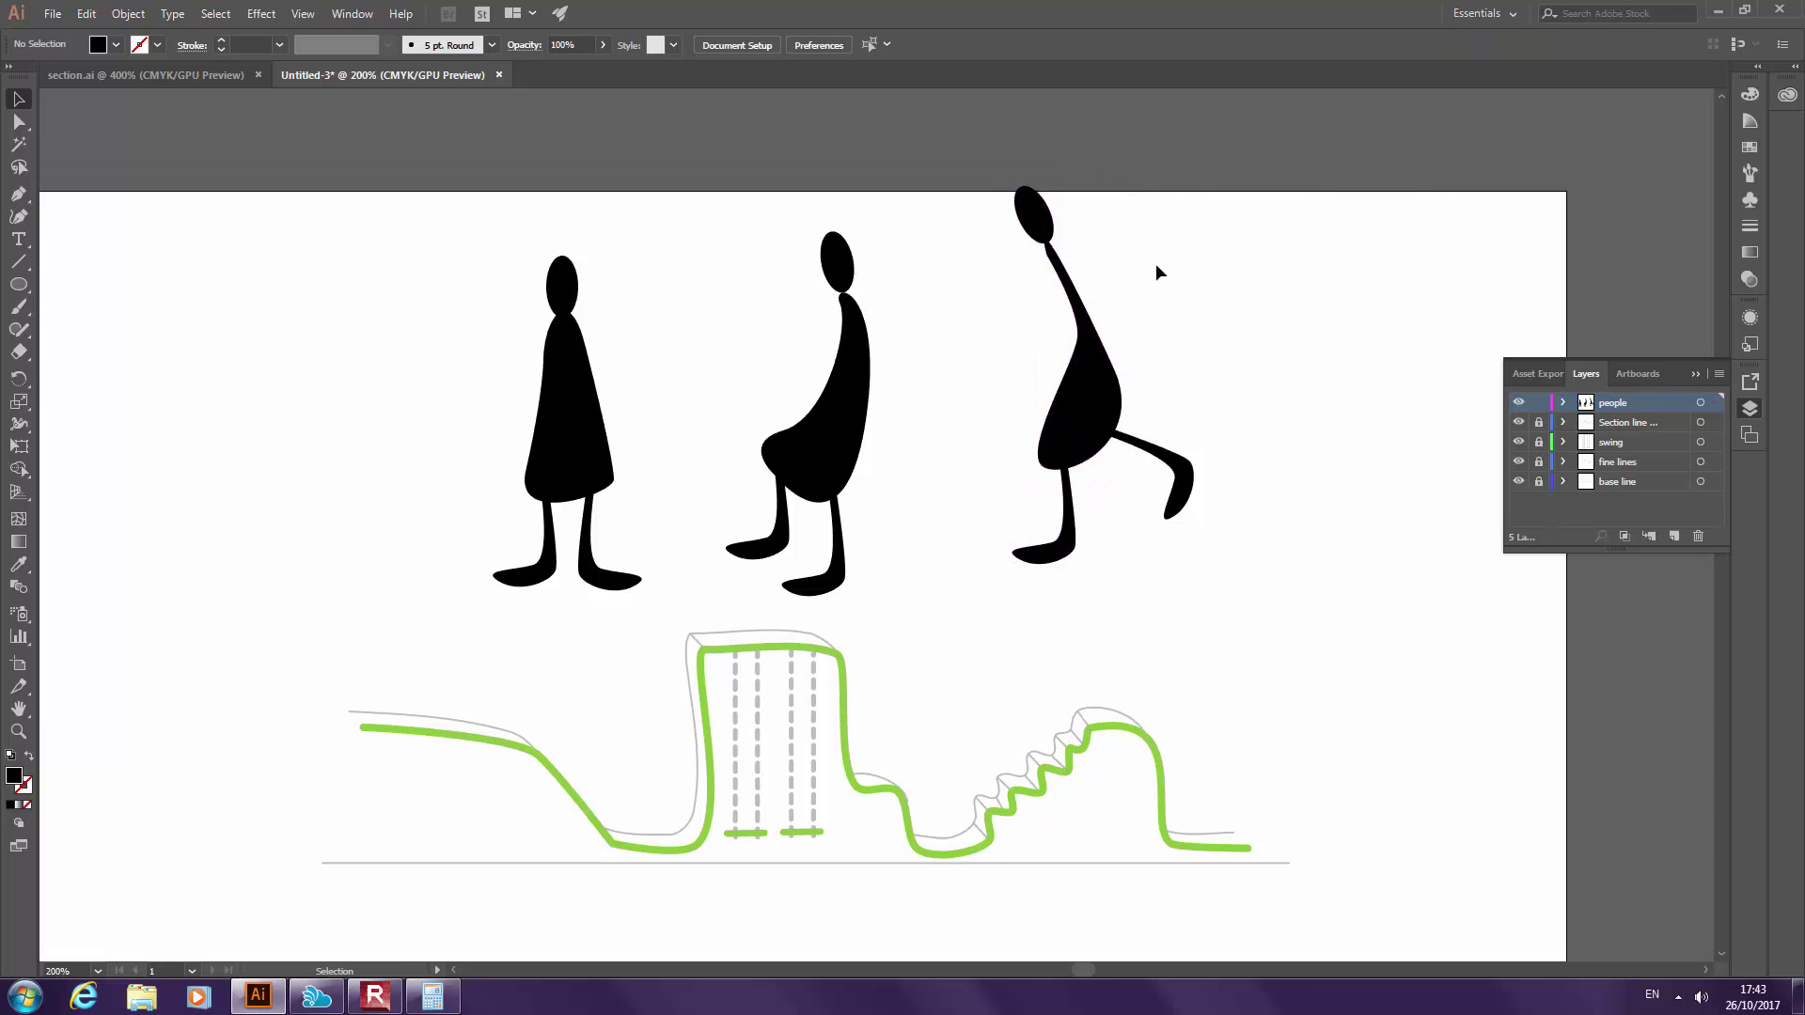
{"action": "left_click_drag", "start_coordinate": [1162, 188], "coordinate": [457, 589]}
{"action": "left_click", "coordinate": [1276, 291]}
{"action": "left_click_drag", "start_coordinate": [476, 208], "coordinate": [641, 609]}
{"action": "left_click_drag", "start_coordinate": [421, 230], "coordinate": [623, 381]}
{"action": "left_click", "coordinate": [560, 414]}
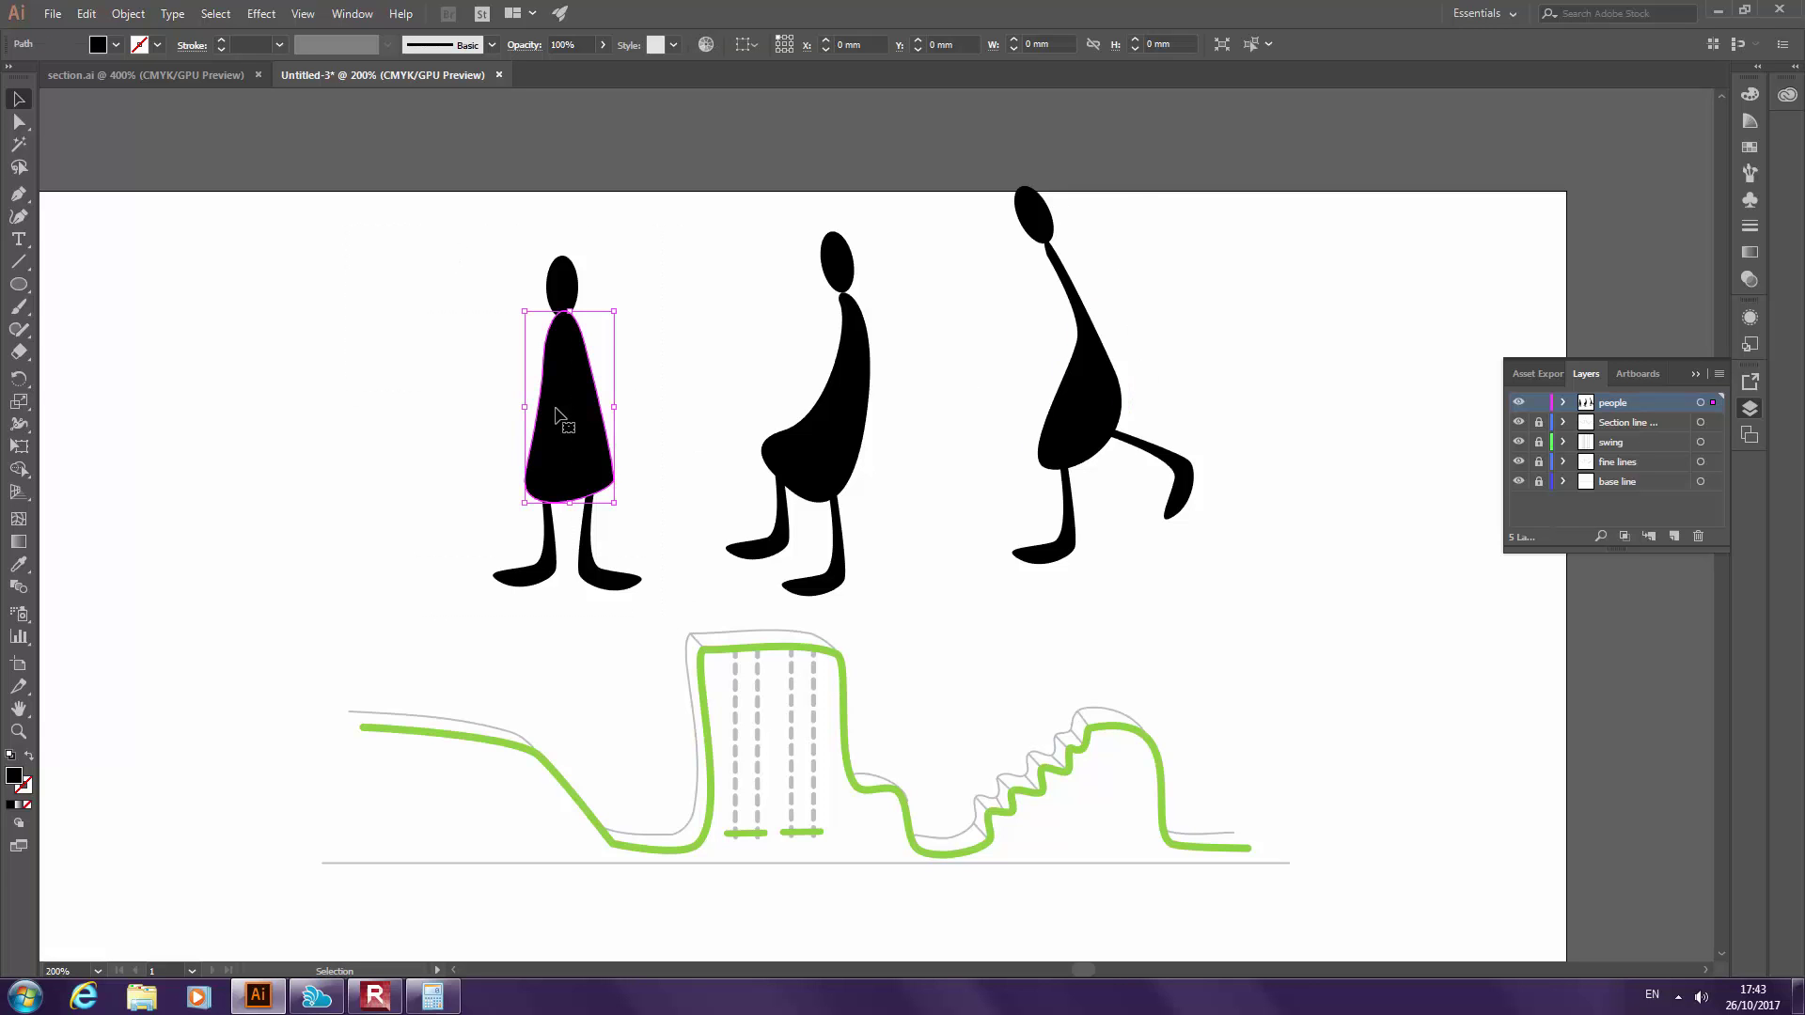
{"action": "left_click", "coordinate": [484, 274]}
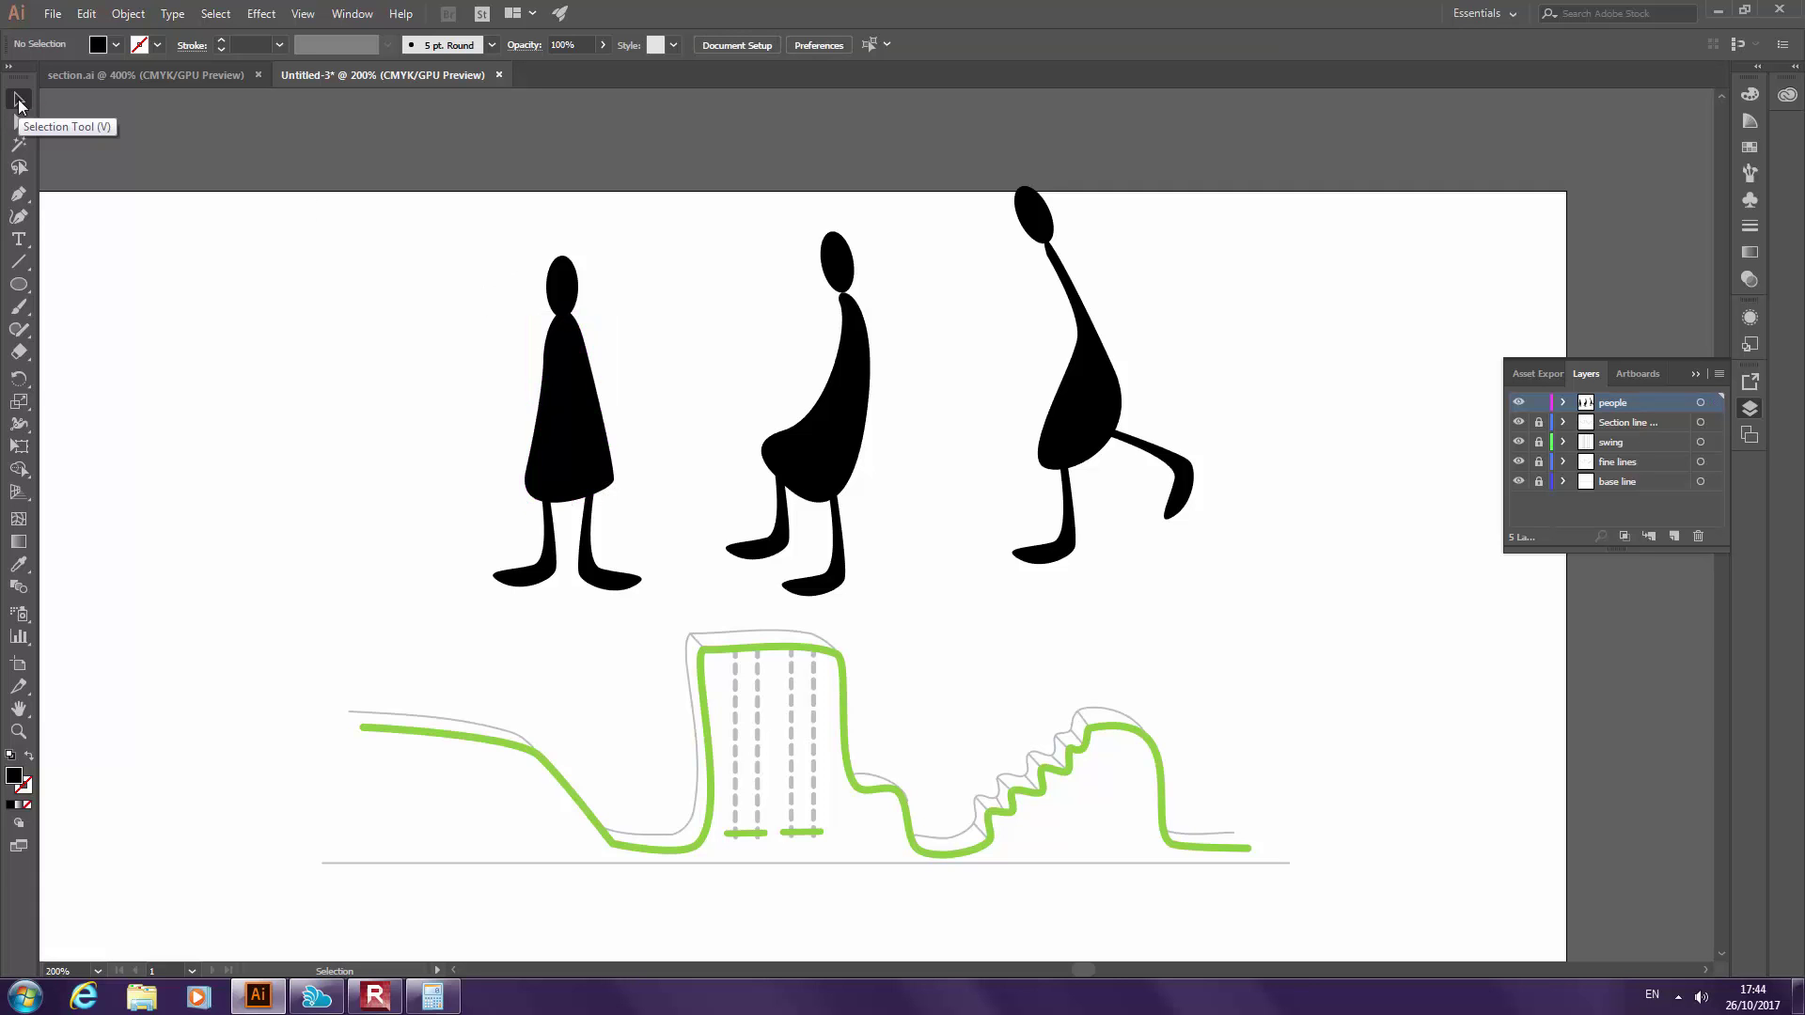
Group the head, body and legs of each of the three figures into its own group
{"action": "left_click_drag", "start_coordinate": [452, 236], "coordinate": [652, 624]}
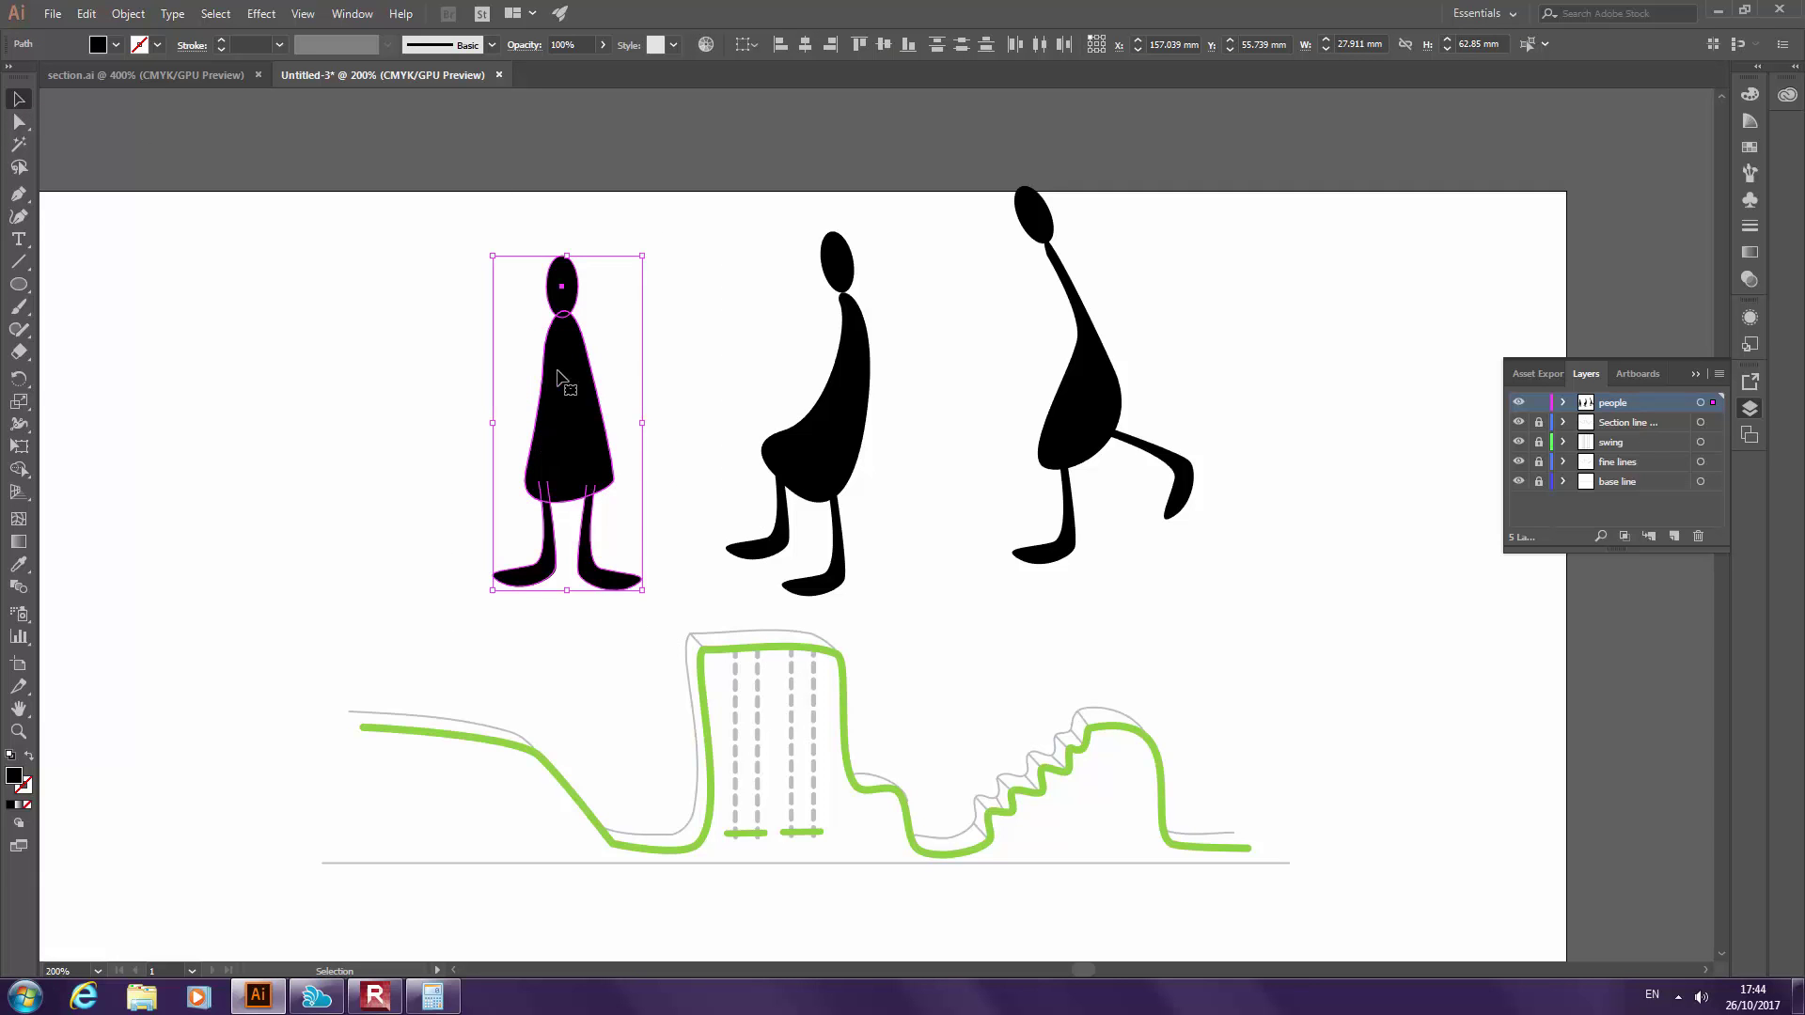
{"action": "right_click", "coordinate": [559, 372]}
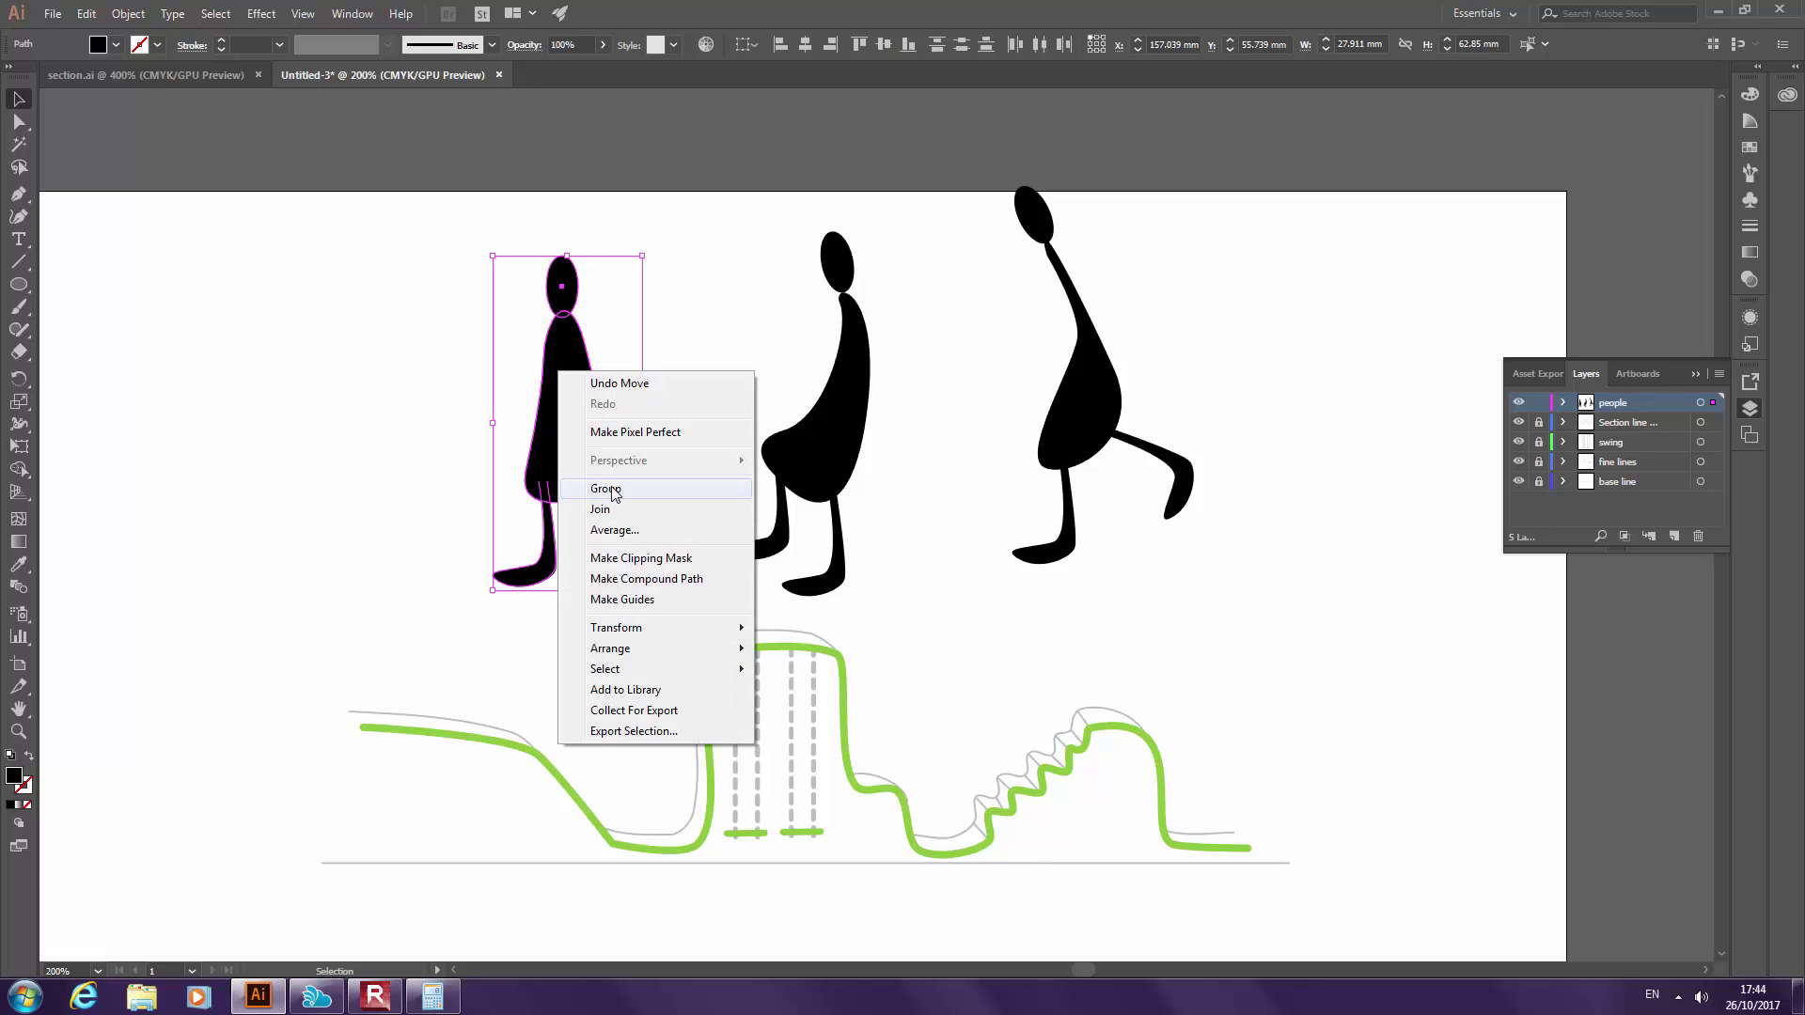
{"action": "left_click", "coordinate": [605, 488]}
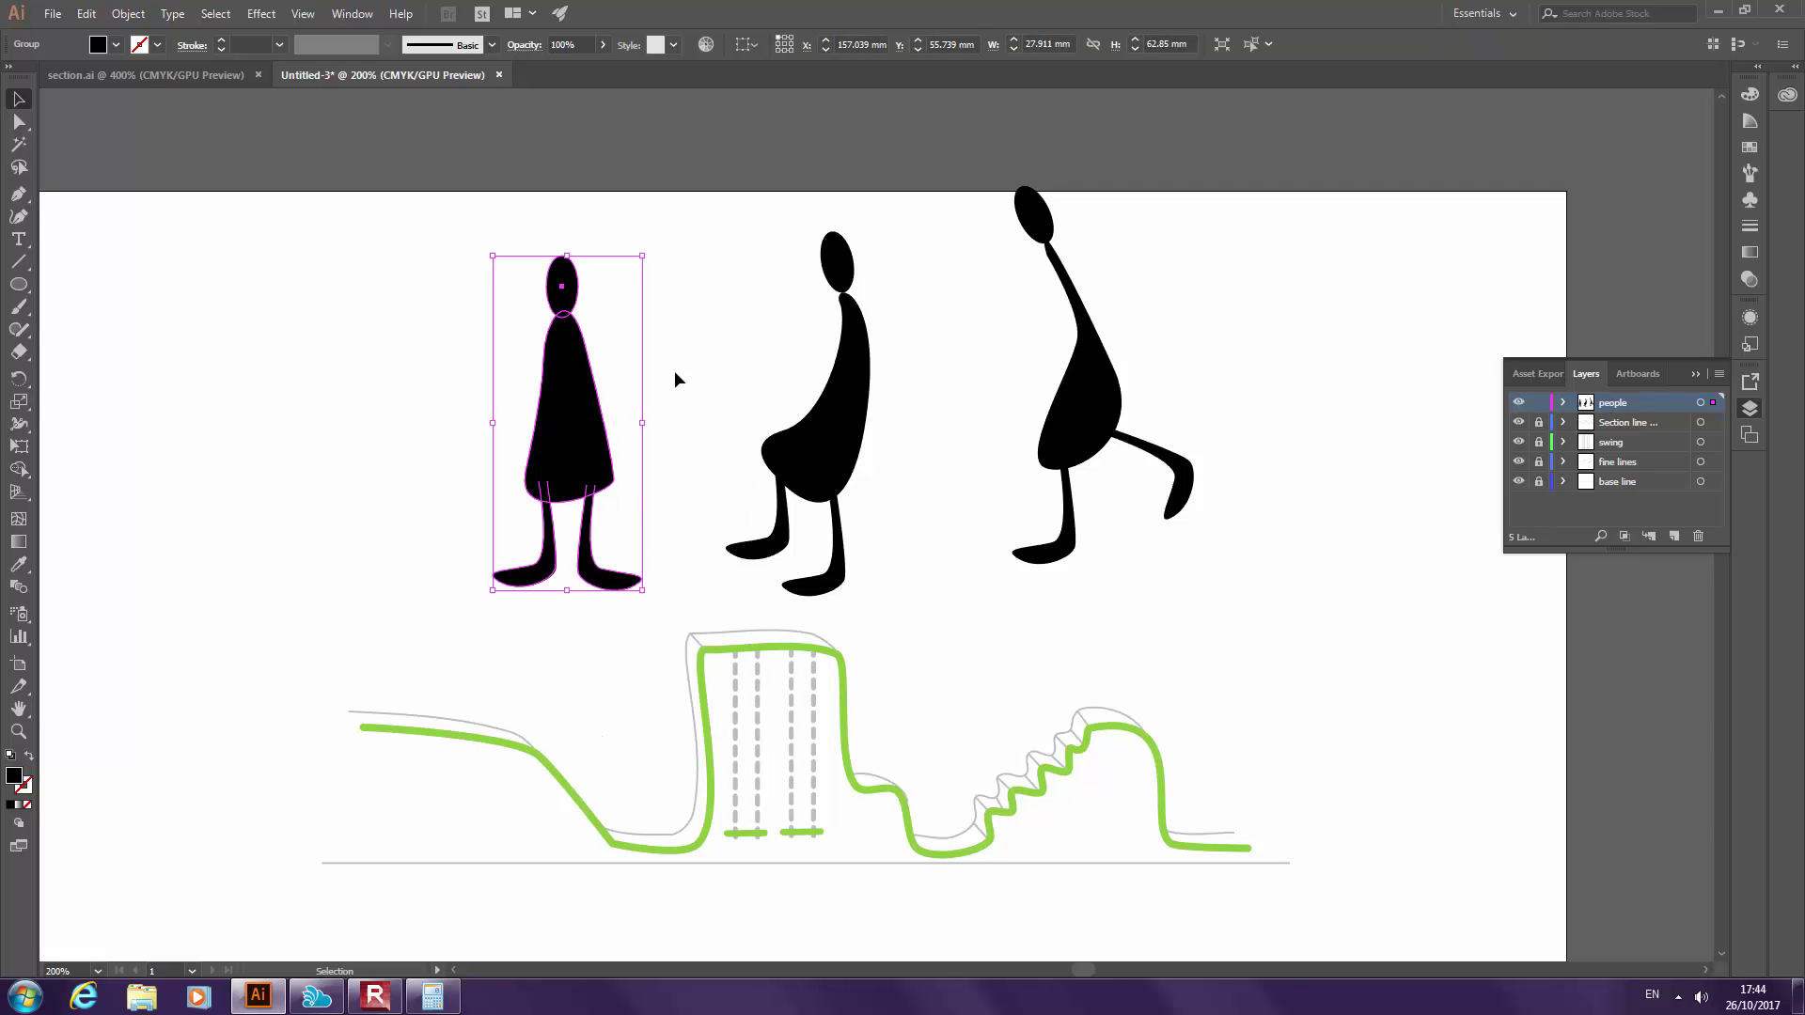
{"action": "left_click_drag", "start_coordinate": [720, 201], "coordinate": [887, 584]}
{"action": "right_click", "coordinate": [833, 405]}
{"action": "left_click", "coordinate": [869, 519]}
{"action": "left_click_drag", "start_coordinate": [1015, 188], "coordinate": [1194, 601]}
{"action": "right_click", "coordinate": [1075, 297]}
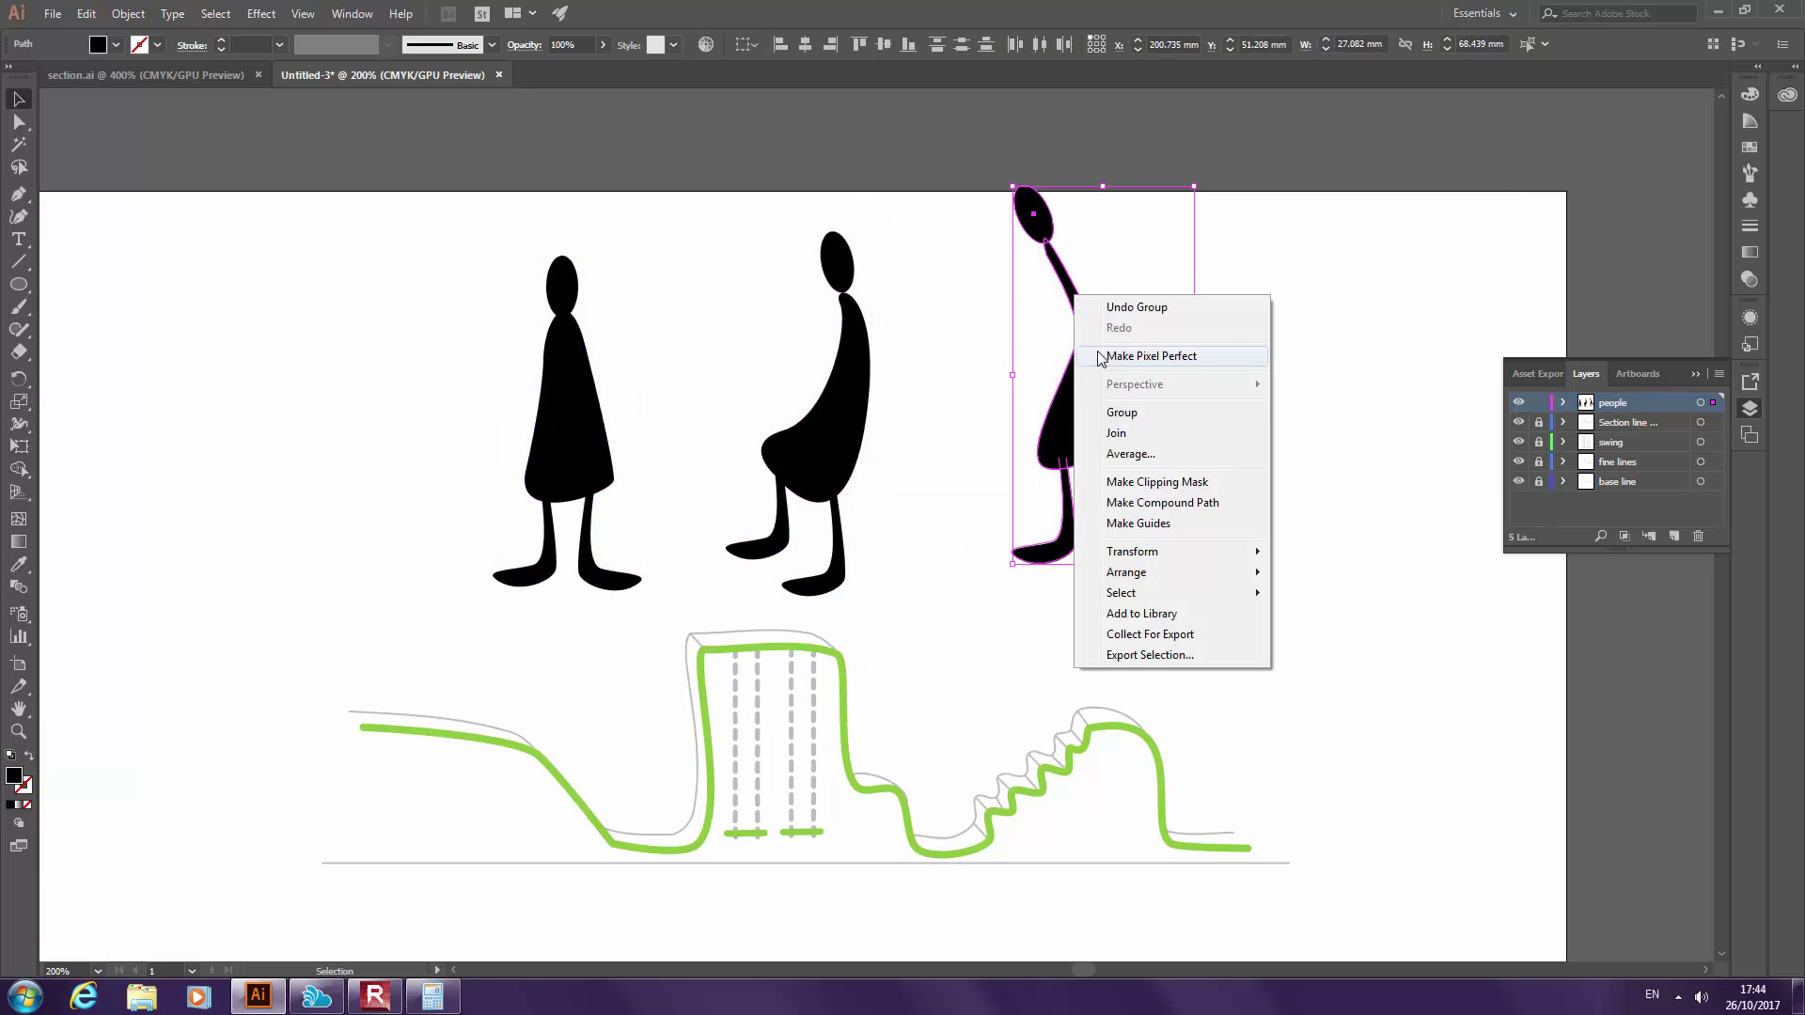
{"action": "left_click", "coordinate": [1110, 415]}
Select the three figures in turn to check that each one behaves as a single group
{"action": "left_click", "coordinate": [553, 440]}
{"action": "left_click", "coordinate": [796, 437]}
{"action": "left_click", "coordinate": [1091, 419]}
{"action": "left_click", "coordinate": [832, 588]}
{"action": "left_click", "coordinate": [613, 585]}
{"action": "left_click", "coordinate": [841, 376]}
{"action": "left_click", "coordinate": [1081, 376]}
{"action": "left_click", "coordinate": [555, 395]}
{"action": "left_click", "coordinate": [733, 310]}
{"action": "left_click", "coordinate": [855, 344]}
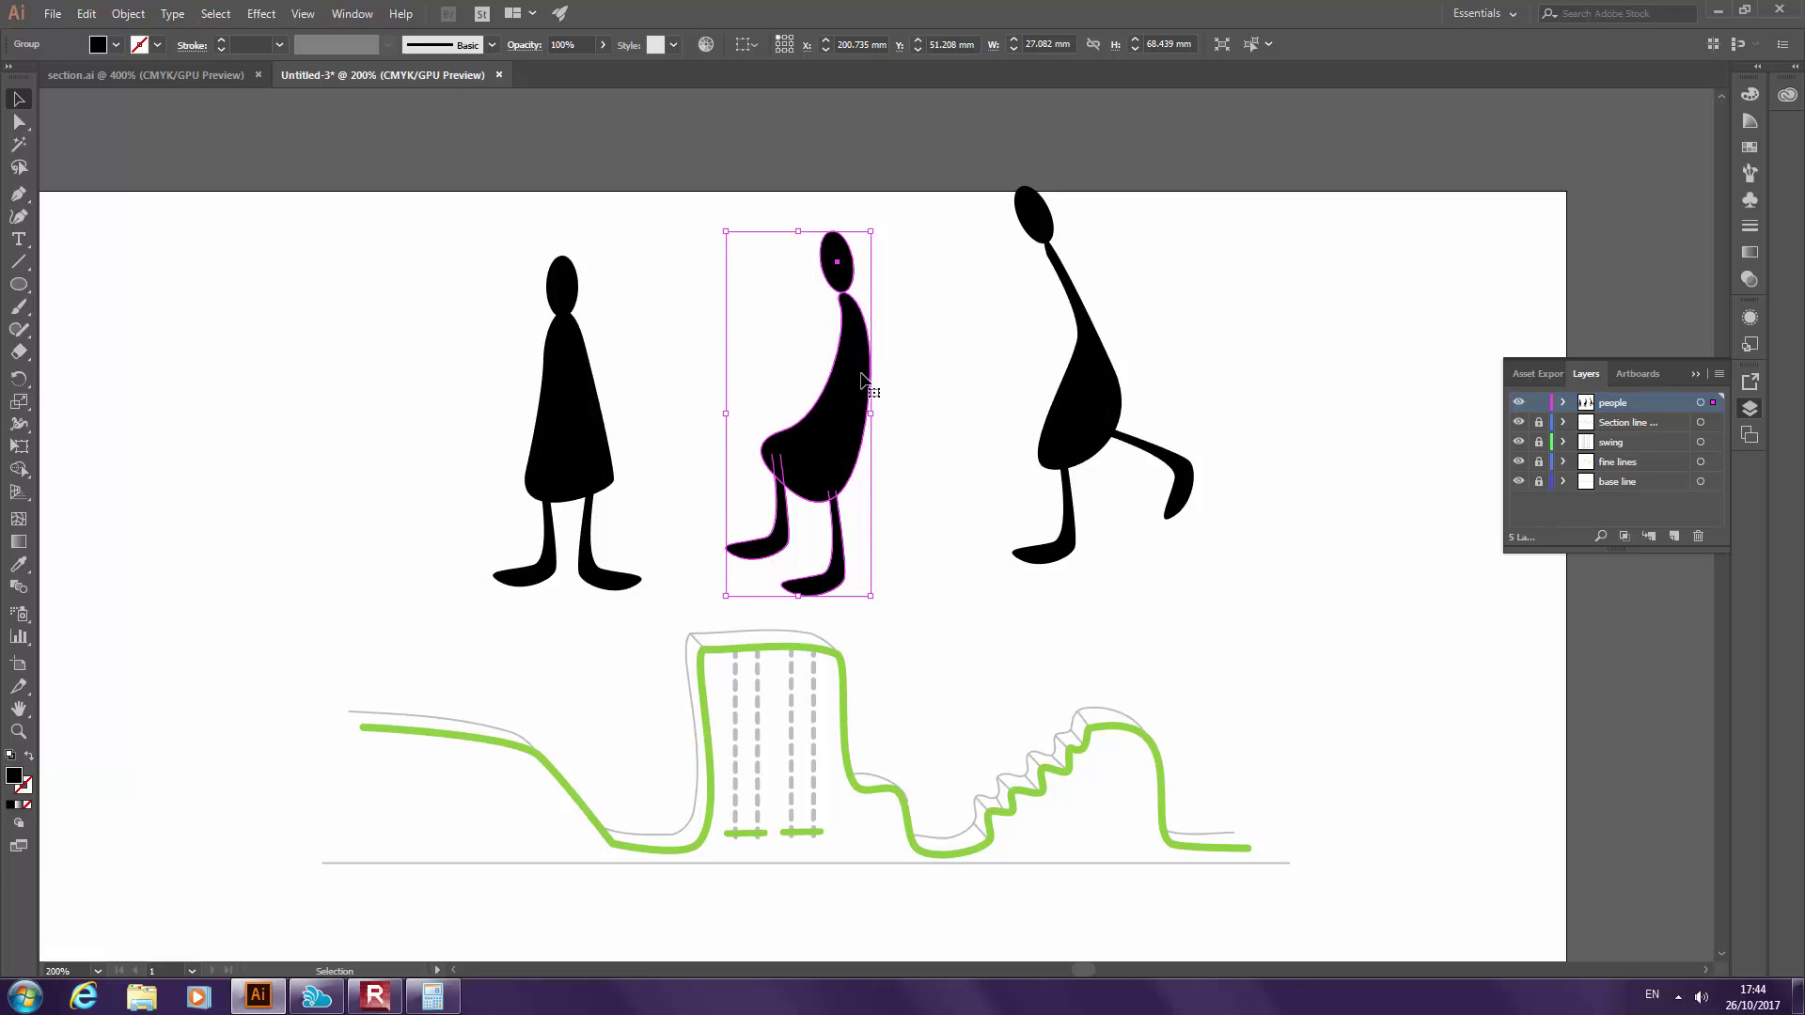
Ungroup the seated figure to select its parts separately, and group them again
{"action": "right_click", "coordinate": [857, 375]}
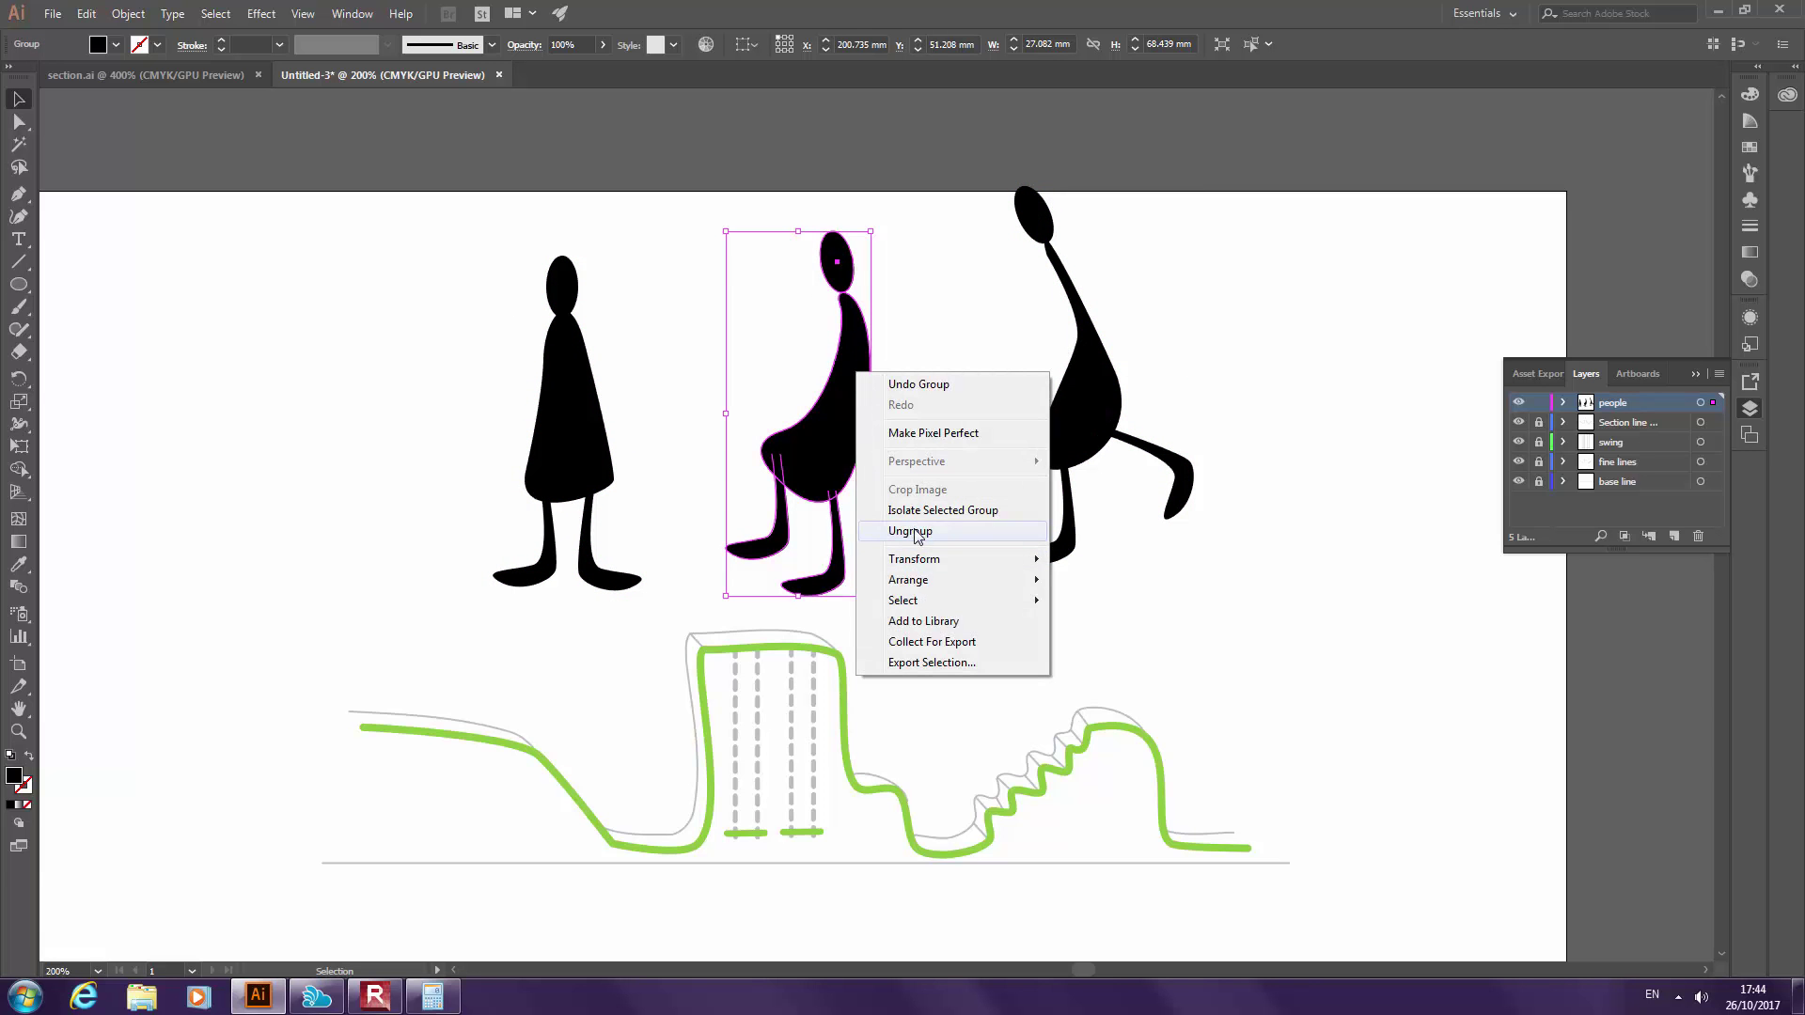
{"action": "left_click", "coordinate": [916, 533]}
{"action": "left_click", "coordinate": [837, 385]}
{"action": "left_click", "coordinate": [837, 263]}
{"action": "left_click", "coordinate": [767, 512]}
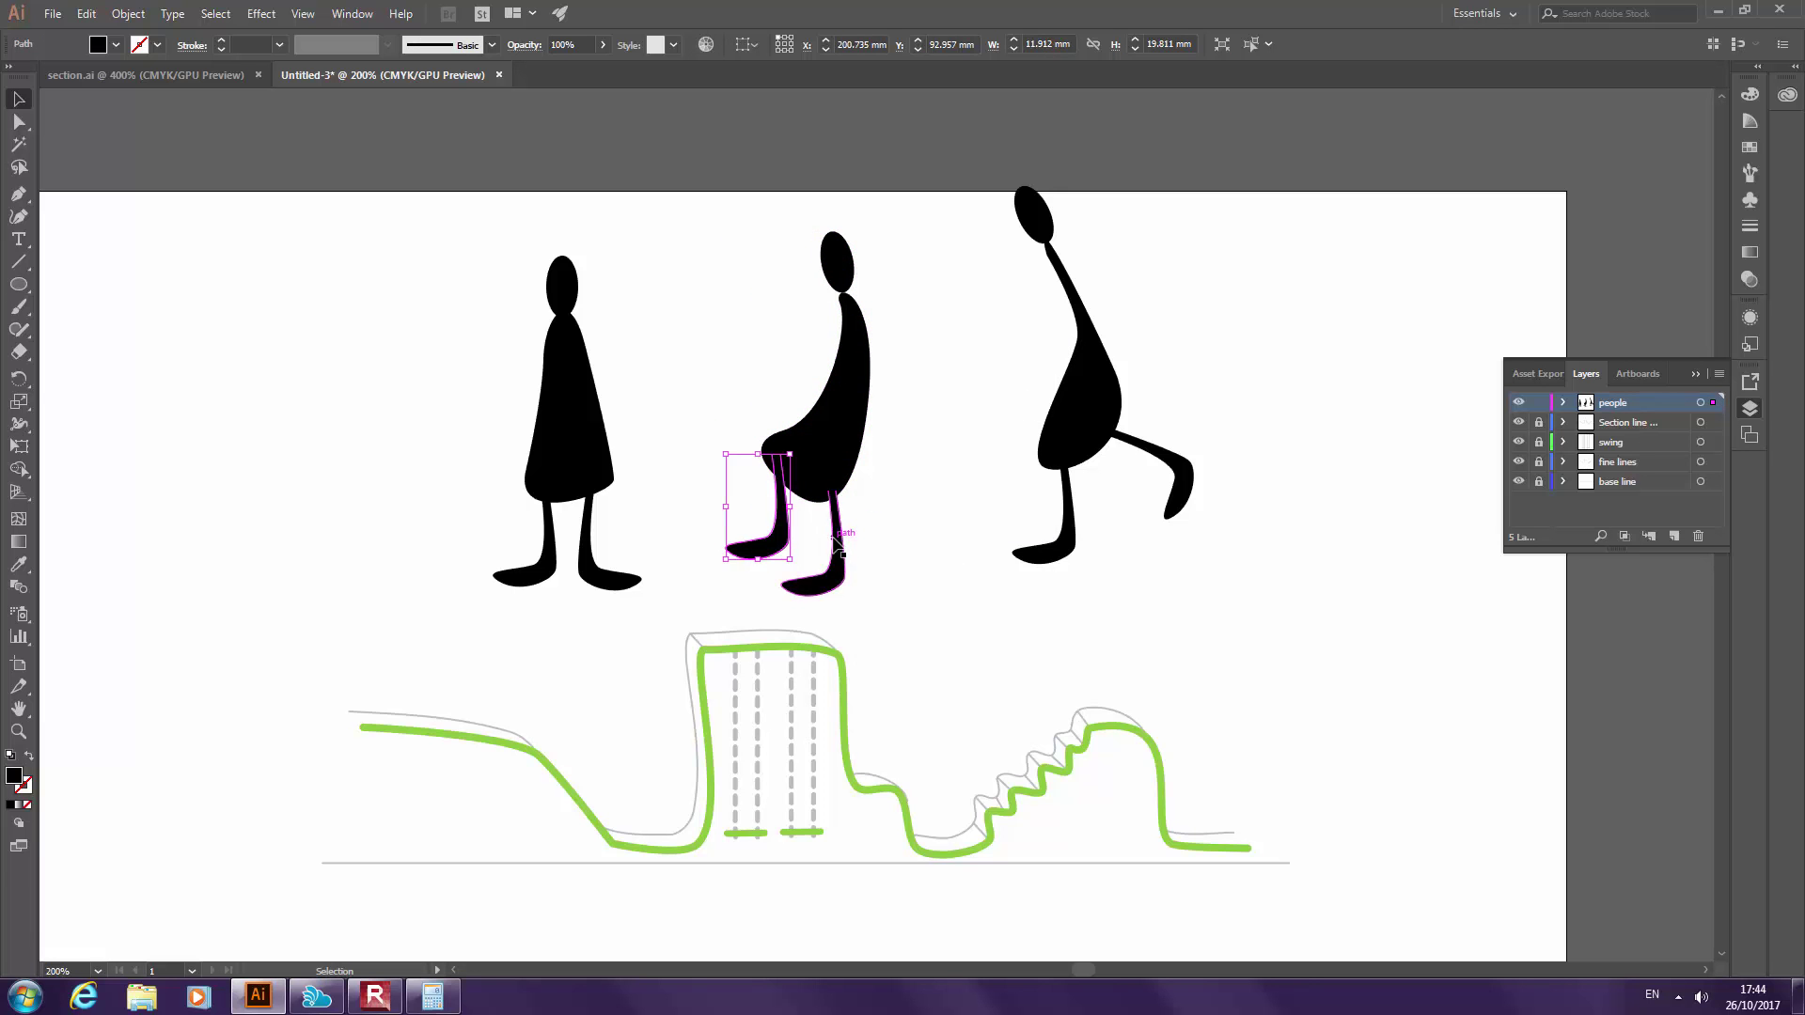
{"action": "left_click_drag", "start_coordinate": [894, 186], "coordinate": [747, 562]}
{"action": "right_click", "coordinate": [827, 415]}
{"action": "left_click", "coordinate": [857, 531]}
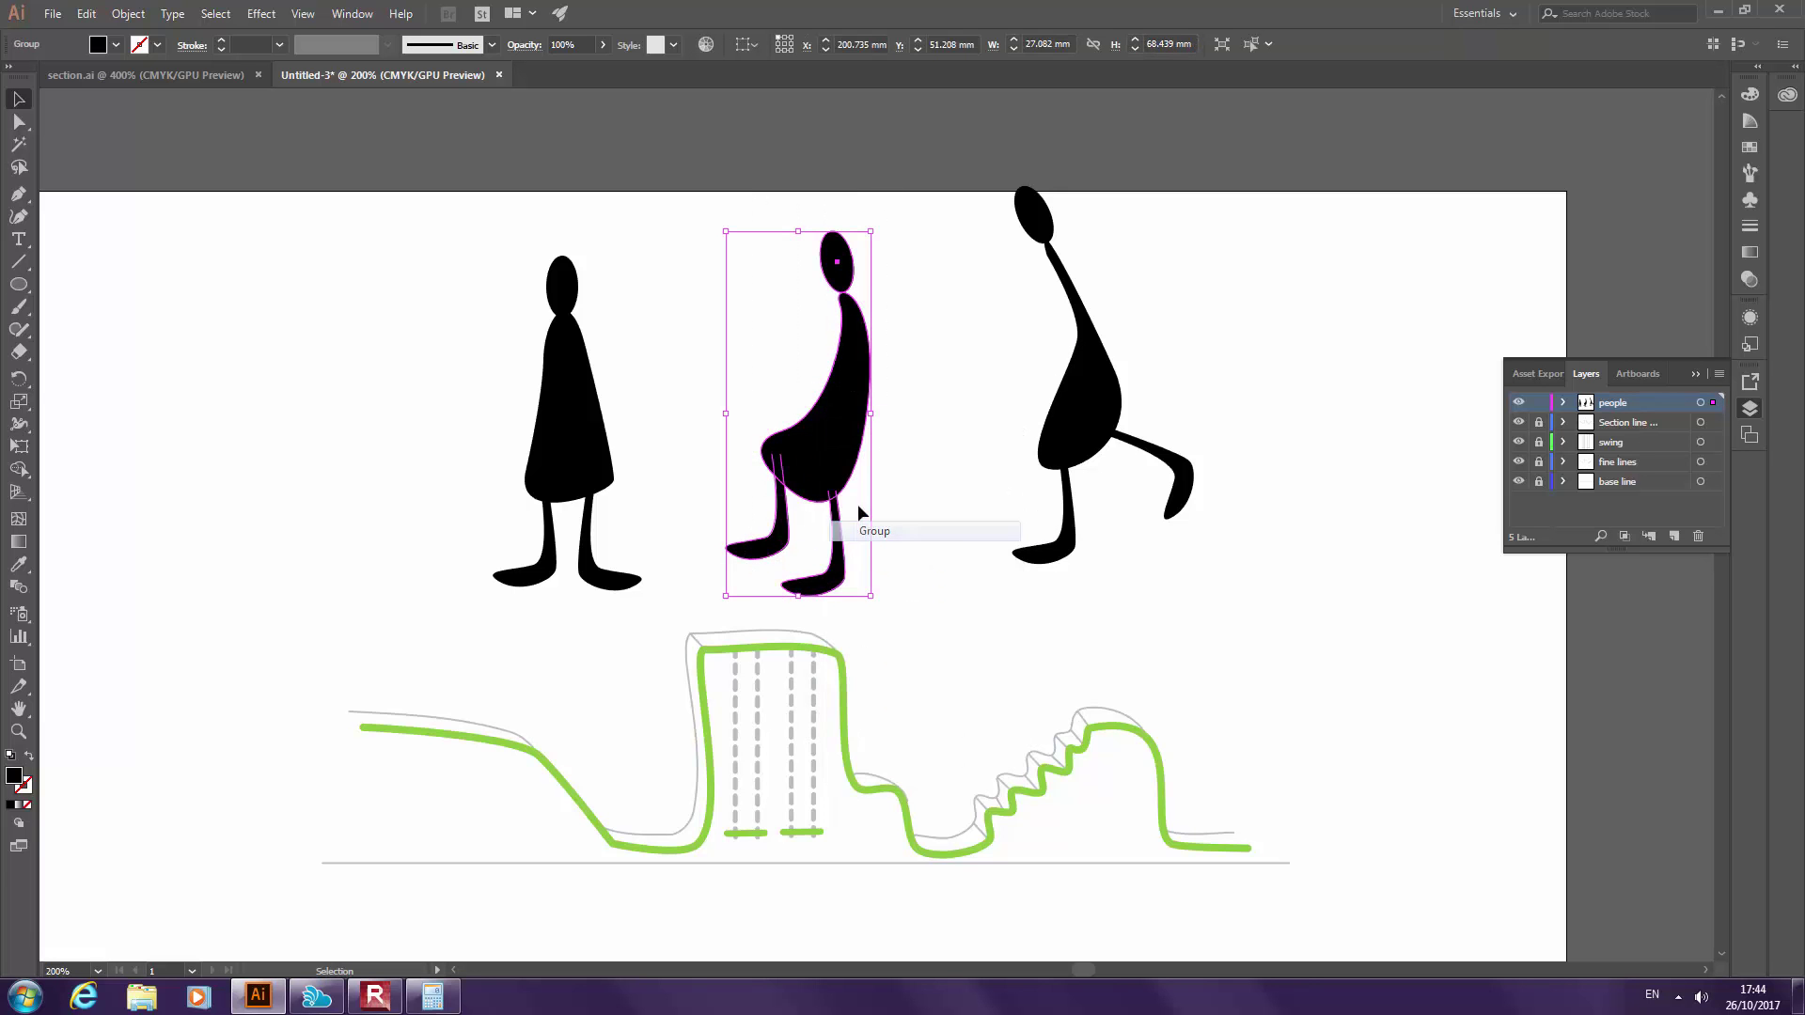
Scale all three figures down together and set them along the base line below the section's left slope
{"action": "left_click_drag", "start_coordinate": [1253, 273], "coordinate": [503, 468]}
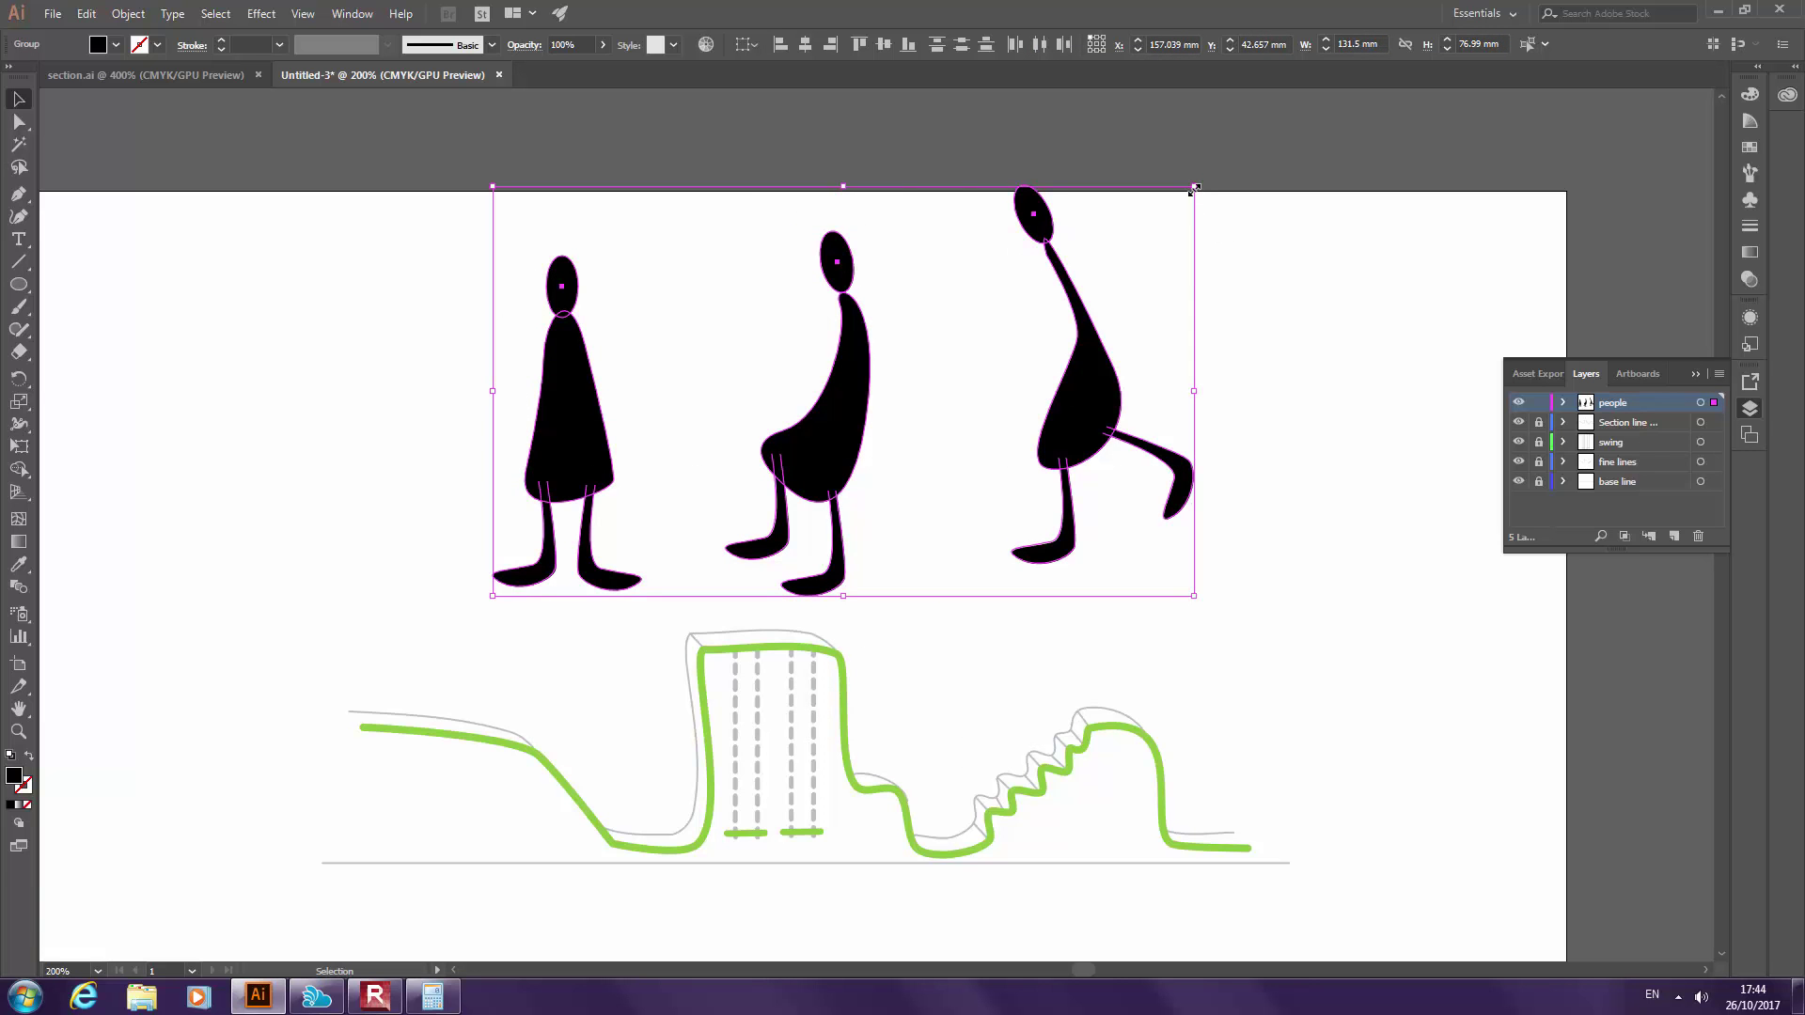
{"action": "left_click_drag", "start_coordinate": [1194, 188], "coordinate": [872, 491]}
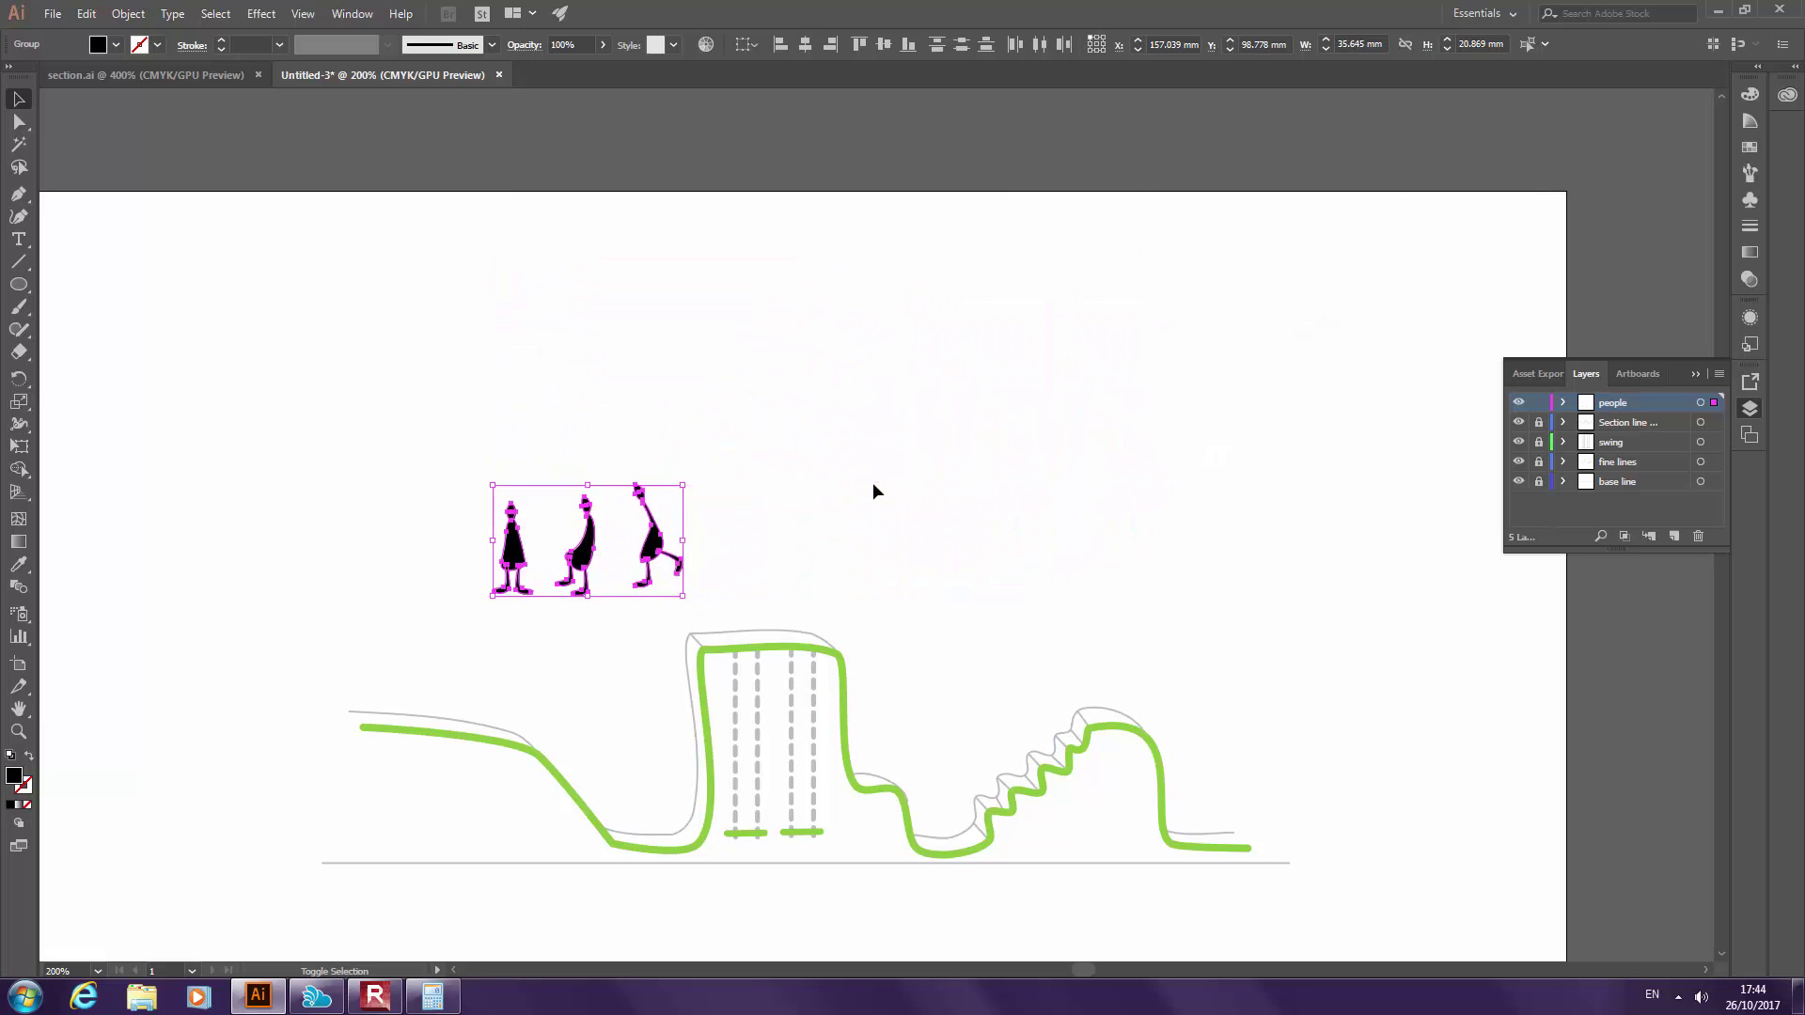
{"action": "left_click_drag", "start_coordinate": [683, 485], "coordinate": [855, 383]}
{"action": "left_click_drag", "start_coordinate": [820, 479], "coordinate": [704, 739]}
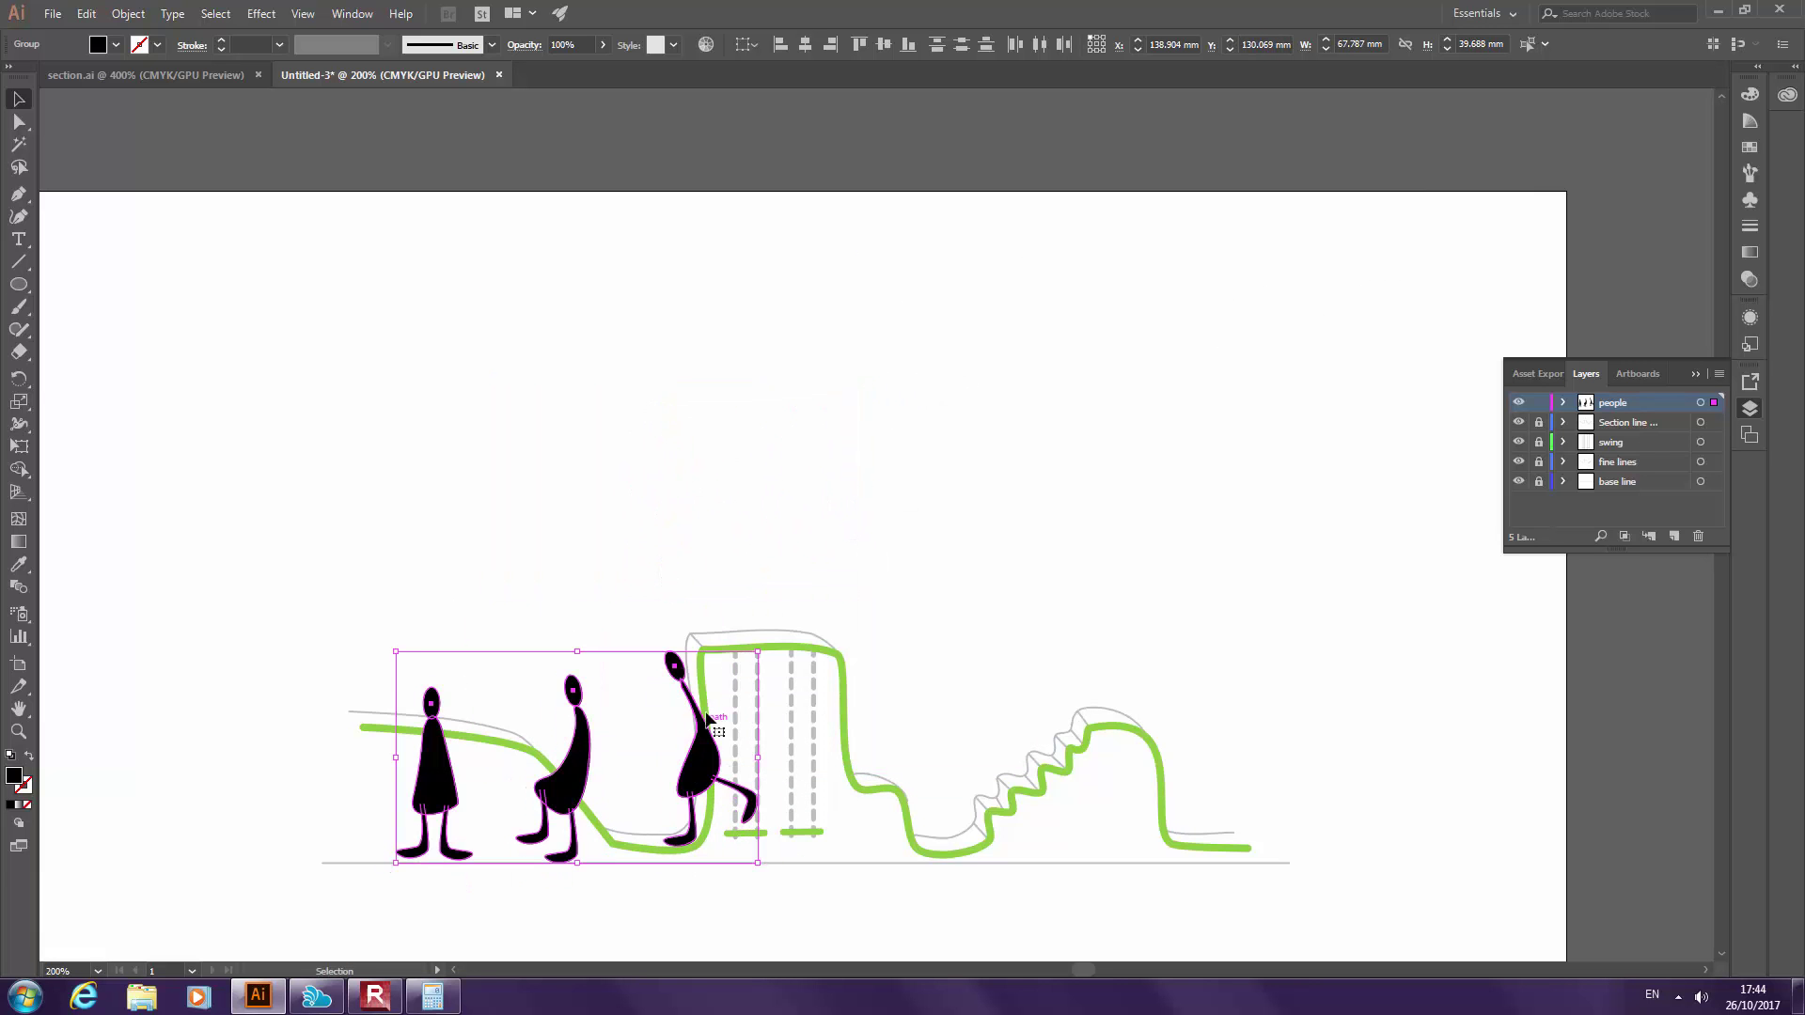
{"action": "left_click_drag", "start_coordinate": [757, 651], "coordinate": [658, 720]}
{"action": "left_click", "coordinate": [587, 700]}
Move the leaning figure onto the stairs and the seated figure onto the left swing seat
{"action": "scroll", "coordinate": [635, 902], "scroll_direction": "down", "scroll_amount": 1}
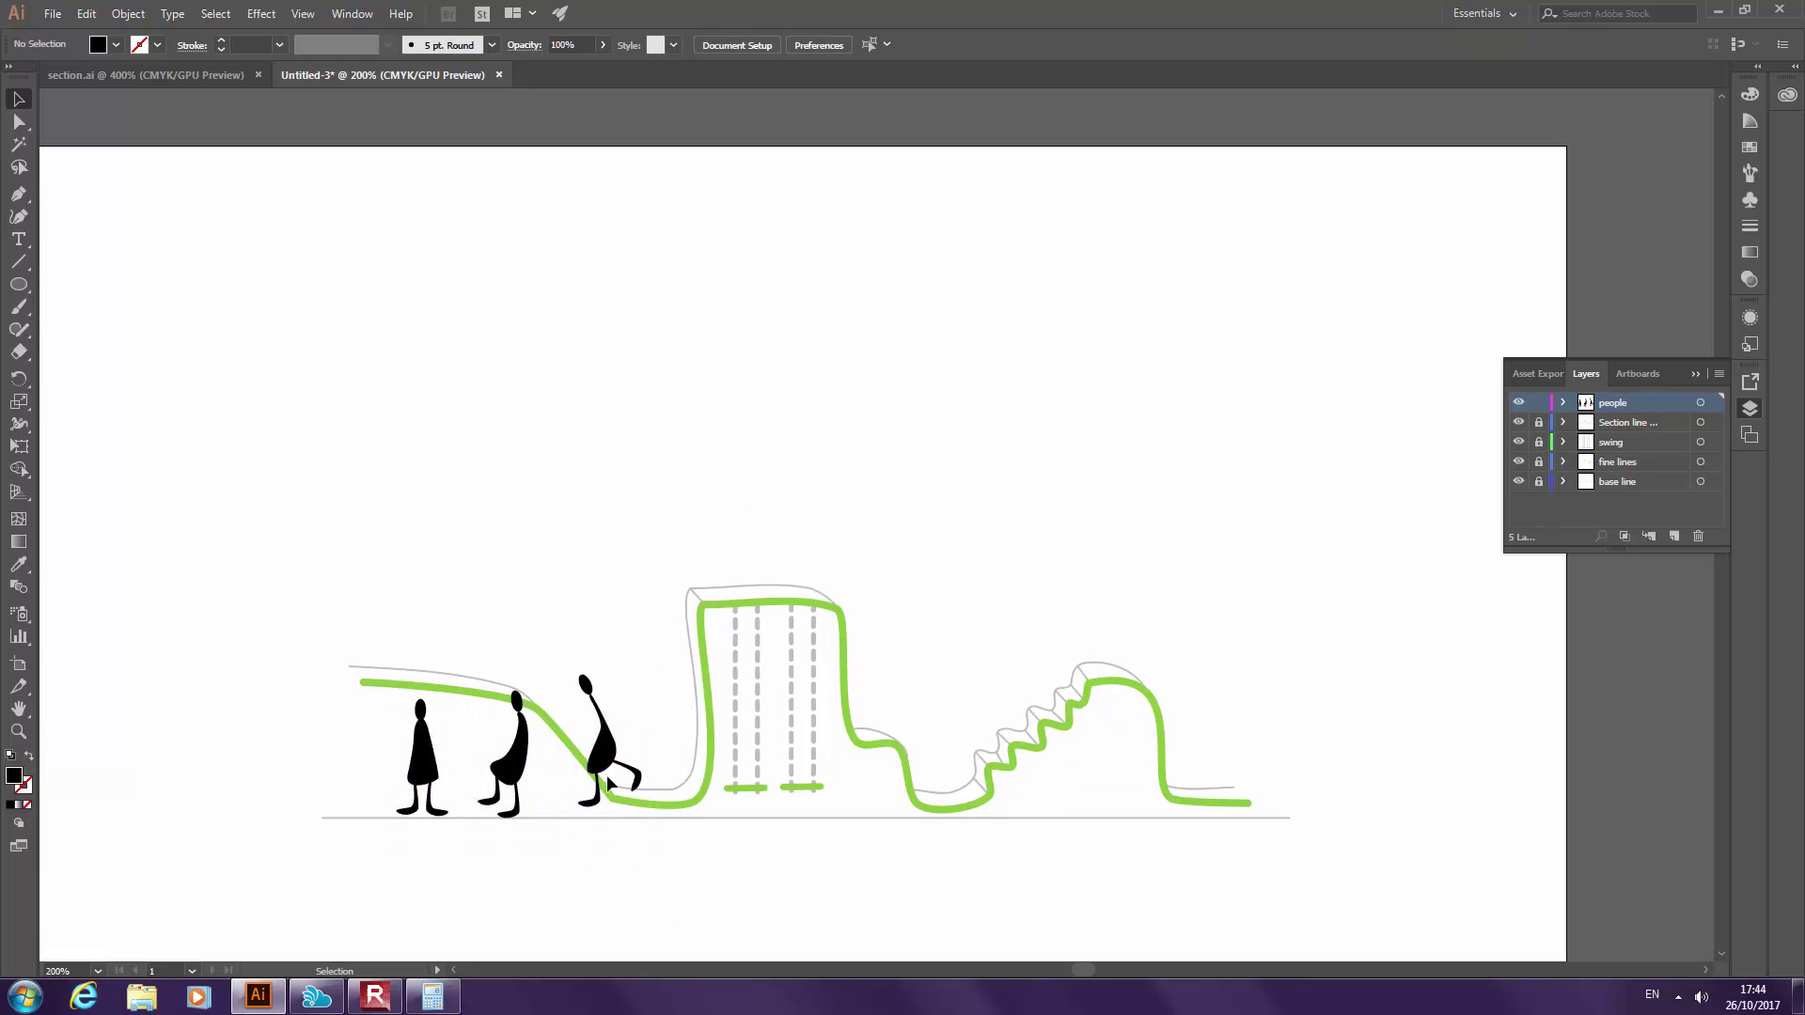
{"action": "left_click", "coordinate": [602, 748]}
{"action": "left_click", "coordinate": [620, 723]}
{"action": "left_click_drag", "start_coordinate": [605, 760], "coordinate": [1015, 694]}
{"action": "left_click_drag", "start_coordinate": [669, 766], "coordinate": [753, 775]}
{"action": "left_click", "coordinate": [815, 859]}
{"action": "scroll", "coordinate": [844, 771], "scroll_direction": "down", "scroll_amount": 3}
{"action": "scroll", "coordinate": [843, 788], "scroll_direction": "down", "scroll_amount": 1}
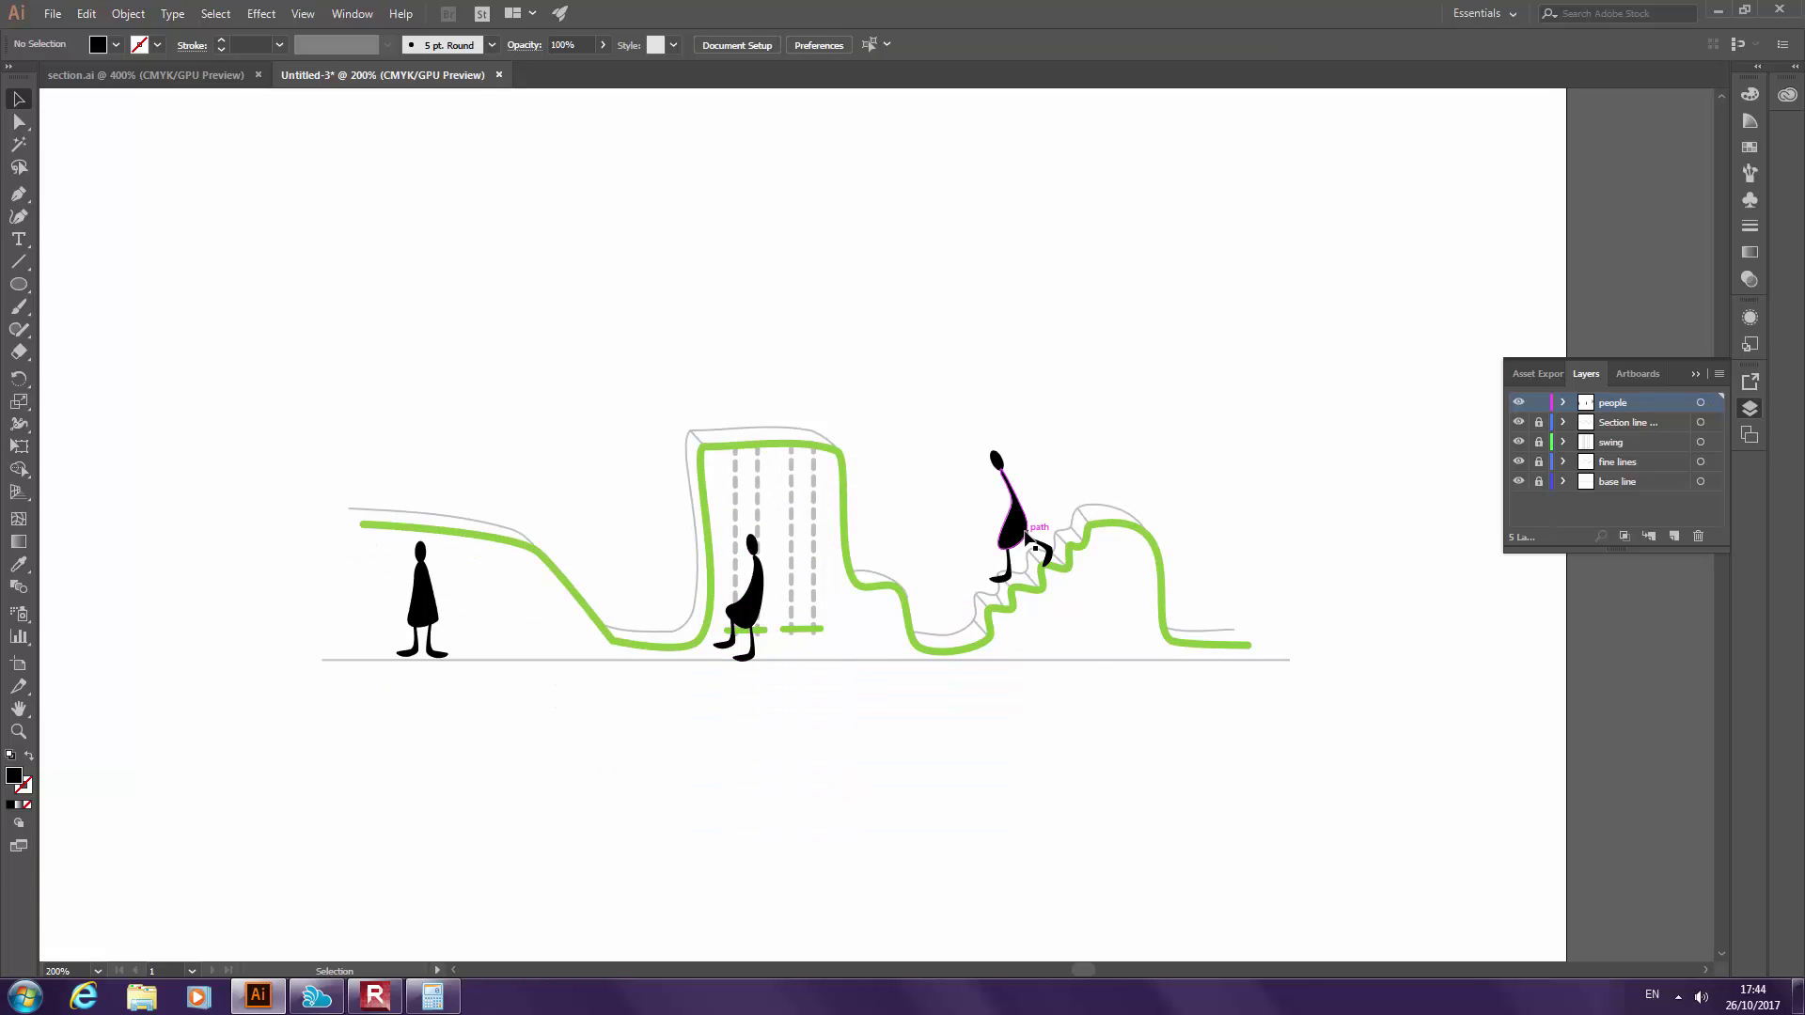
{"action": "left_click_drag", "start_coordinate": [1024, 527], "coordinate": [1033, 518]}
{"action": "left_click", "coordinate": [1052, 410]}
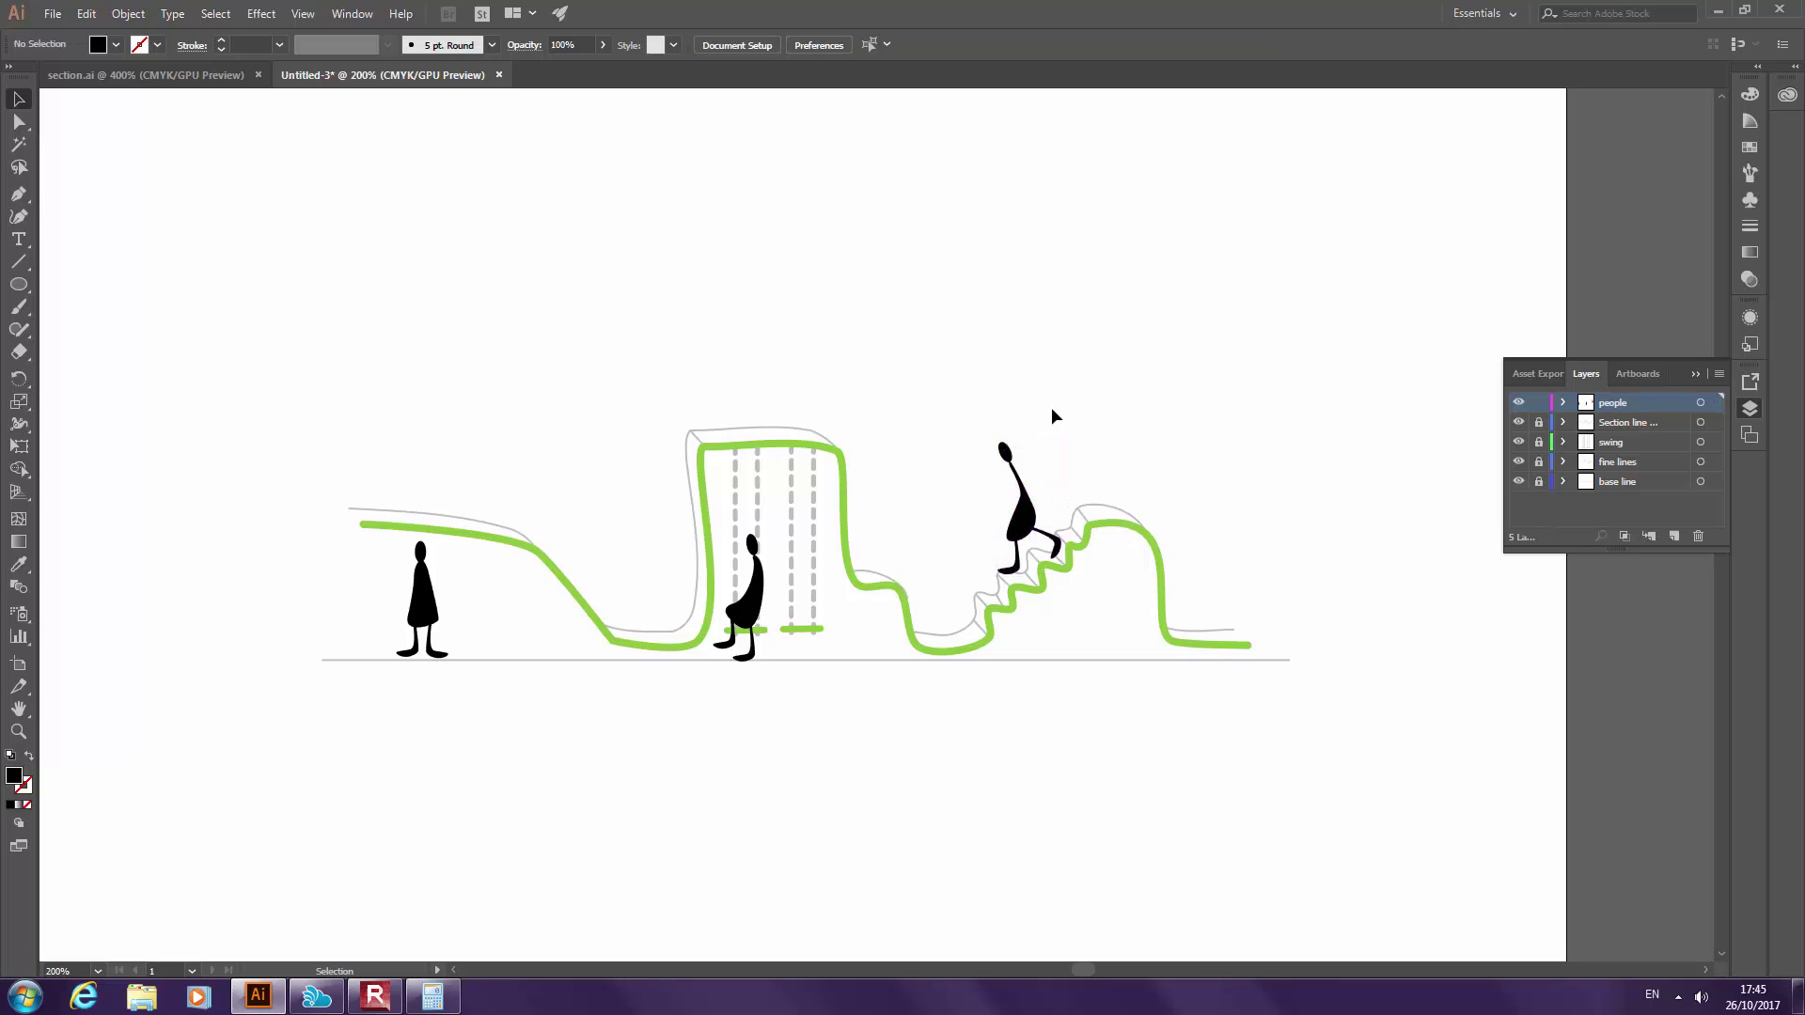
Unlock all the layers and check that the section's lines can be selected
{"action": "scroll", "coordinate": [921, 475], "scroll_direction": "down", "scroll_amount": 2}
{"action": "scroll", "coordinate": [849, 489], "scroll_direction": "up", "scroll_amount": 1}
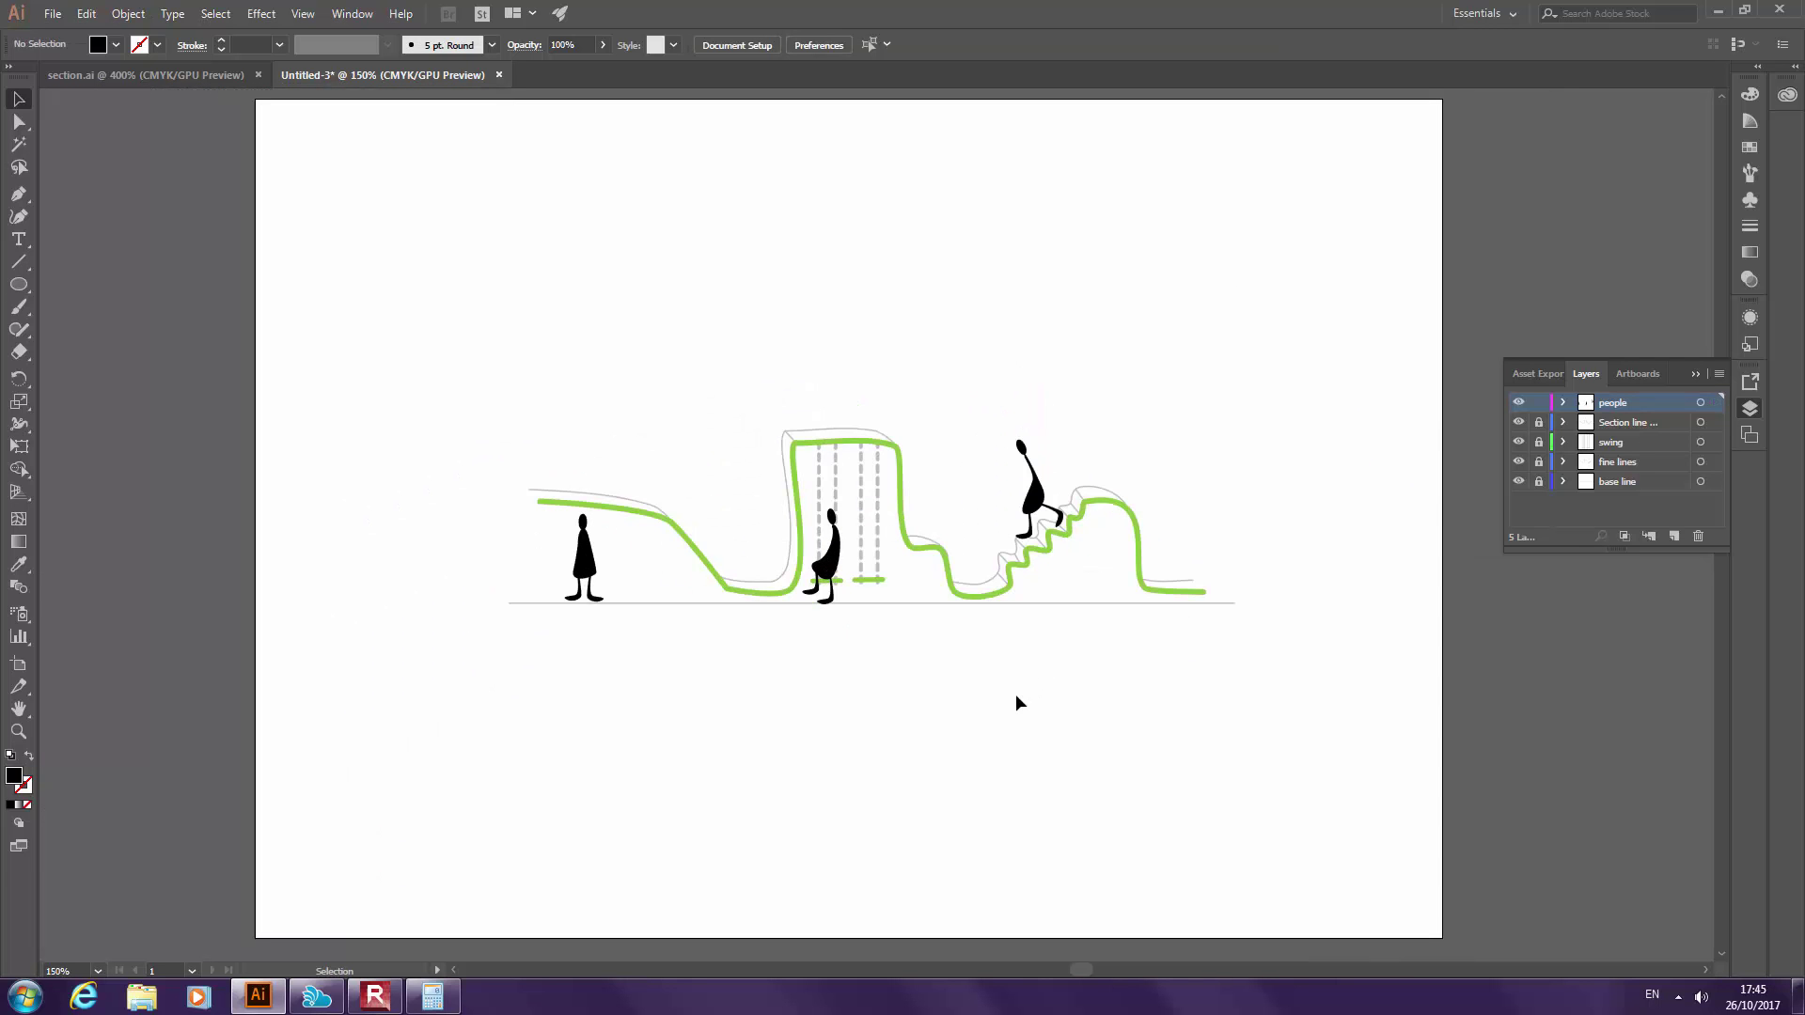
{"action": "left_click", "coordinate": [1540, 405]}
{"action": "left_click", "coordinate": [1540, 404]}
{"action": "left_click", "coordinate": [1135, 552]}
{"action": "left_click", "coordinate": [1095, 491]}
{"action": "left_click", "coordinate": [884, 466]}
{"action": "left_click", "coordinate": [884, 466]}
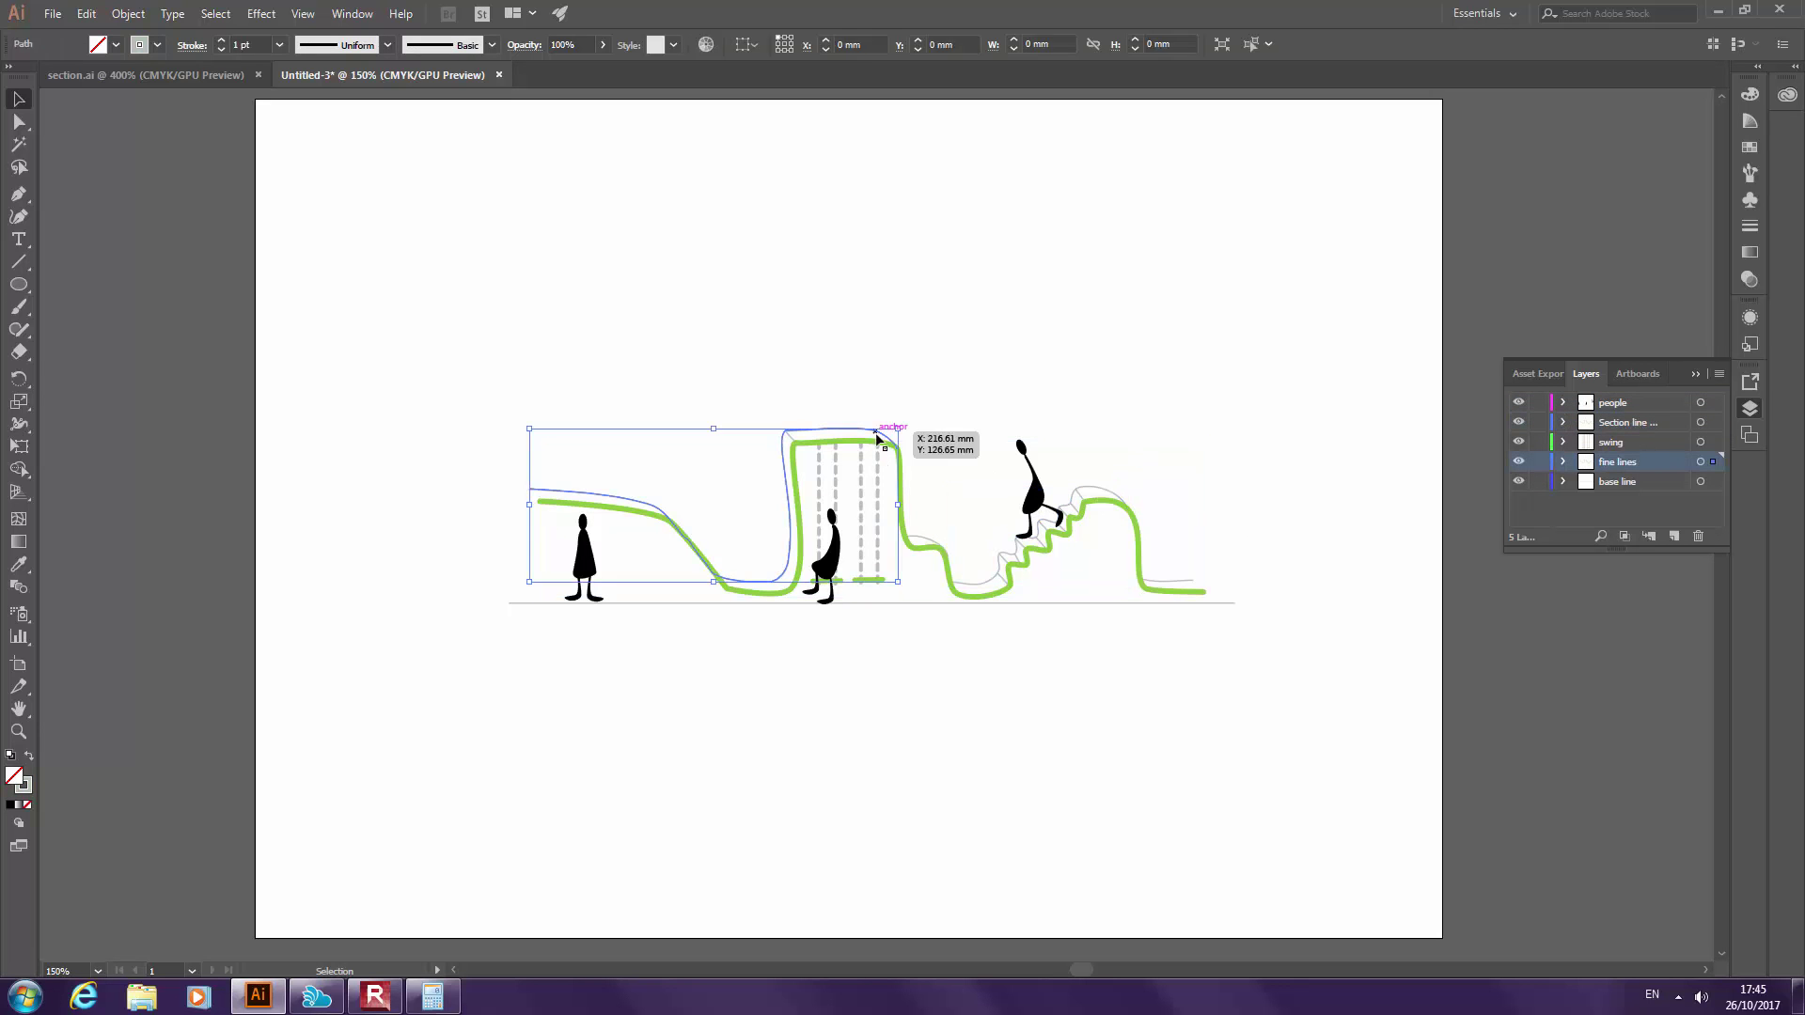
{"action": "left_click", "coordinate": [1418, 407]}
Add a new layer above the people layer and name it "text"
{"action": "left_click", "coordinate": [1626, 406]}
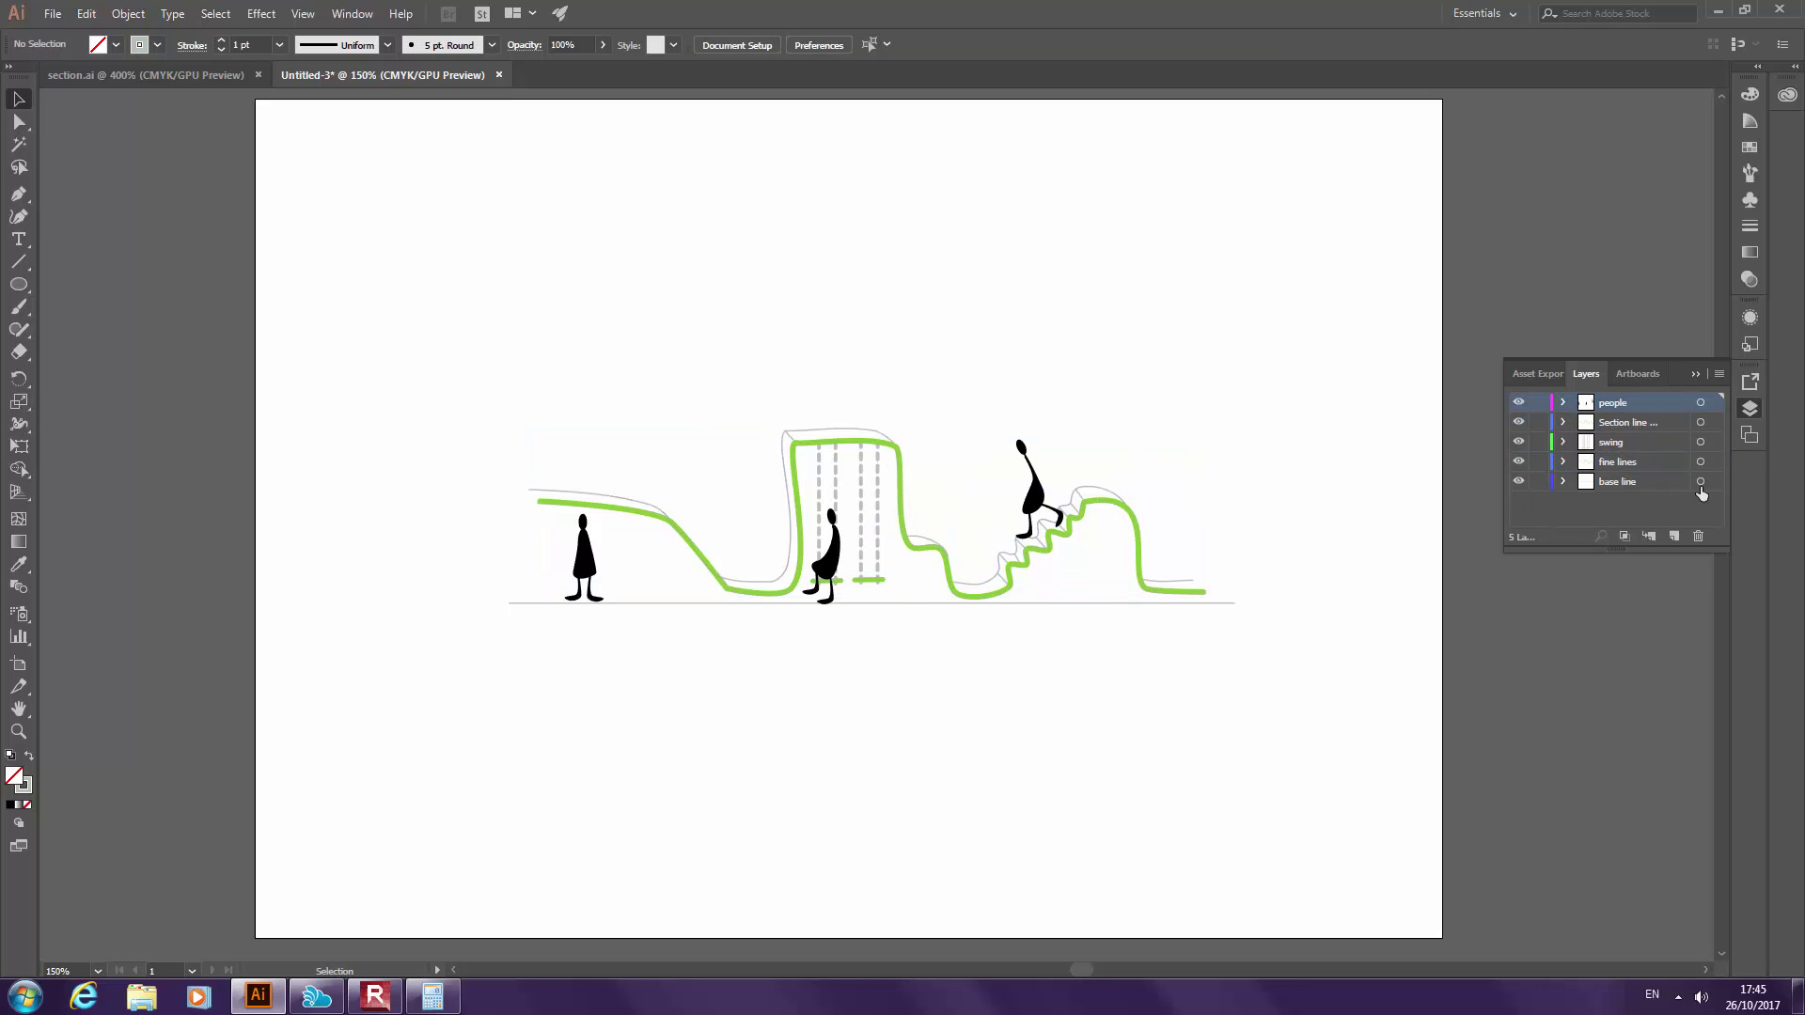
{"action": "left_click", "coordinate": [1674, 536]}
{"action": "double_click", "coordinate": [1617, 404]}
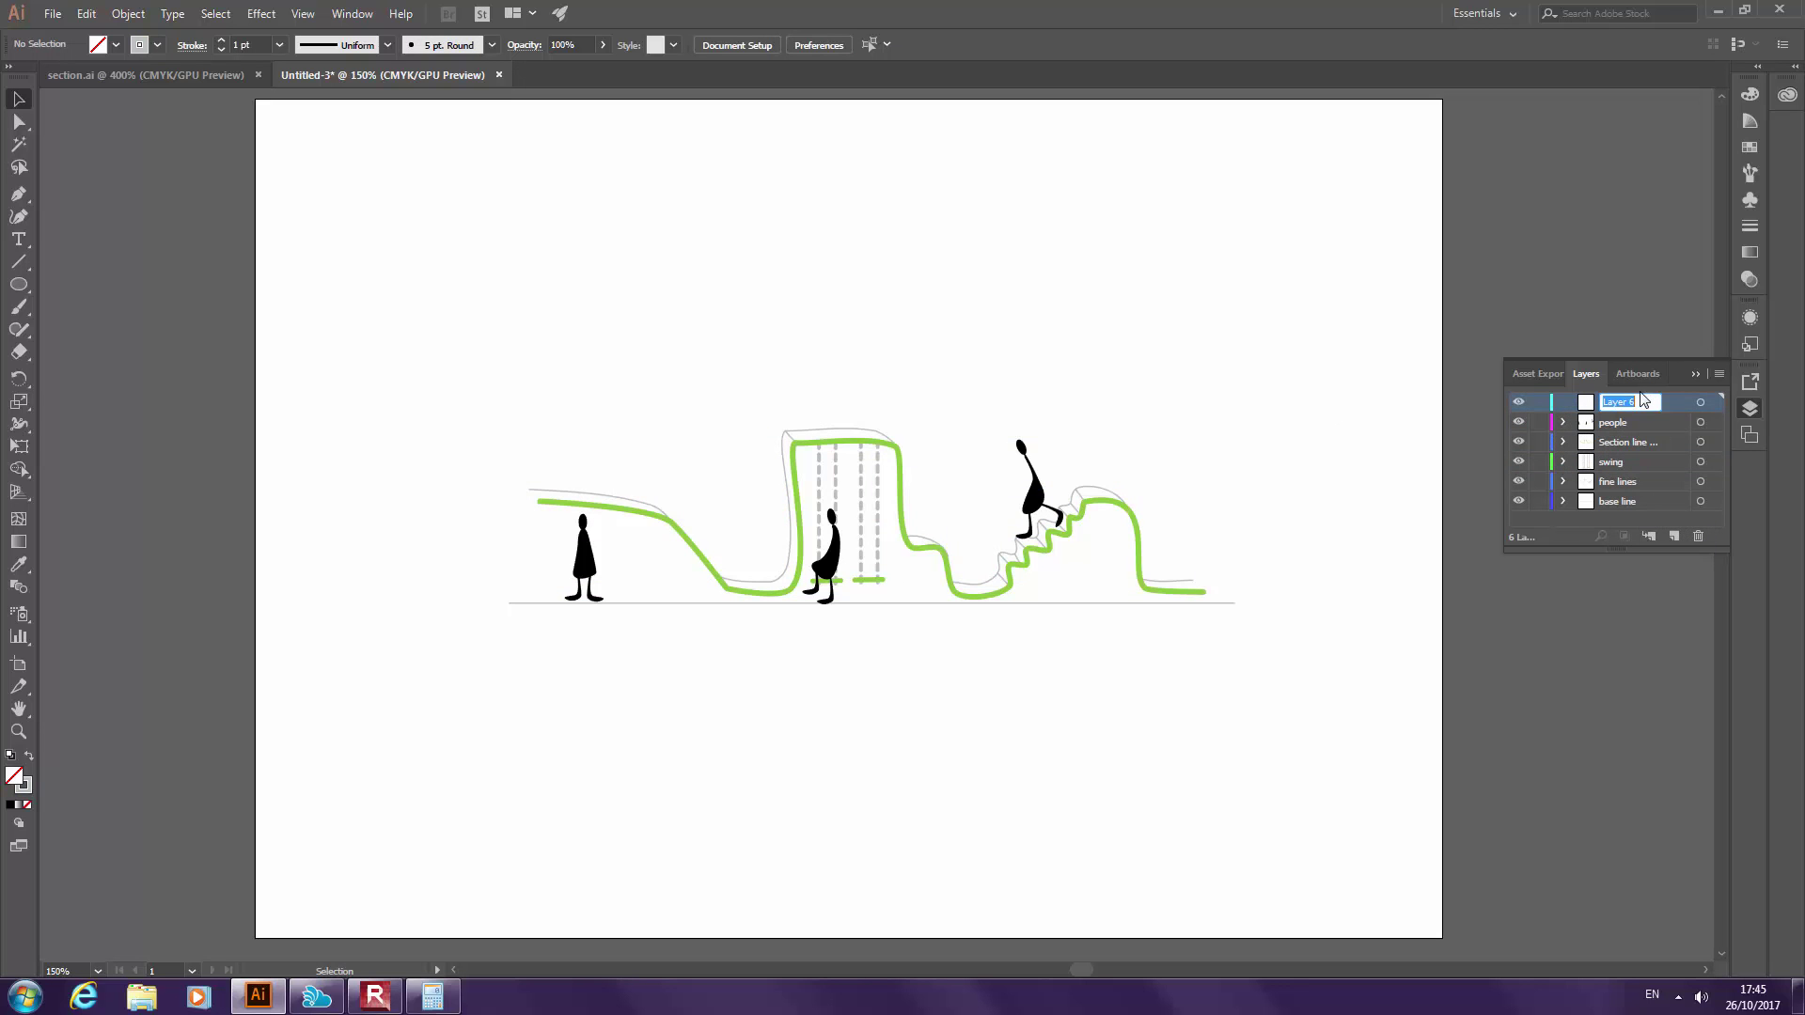
{"action": "type", "text": "text"}
{"action": "key", "text": "Return"}
Add the text label "section" just below the left end of the base line and select it as an object
{"action": "left_click", "coordinate": [22, 241]}
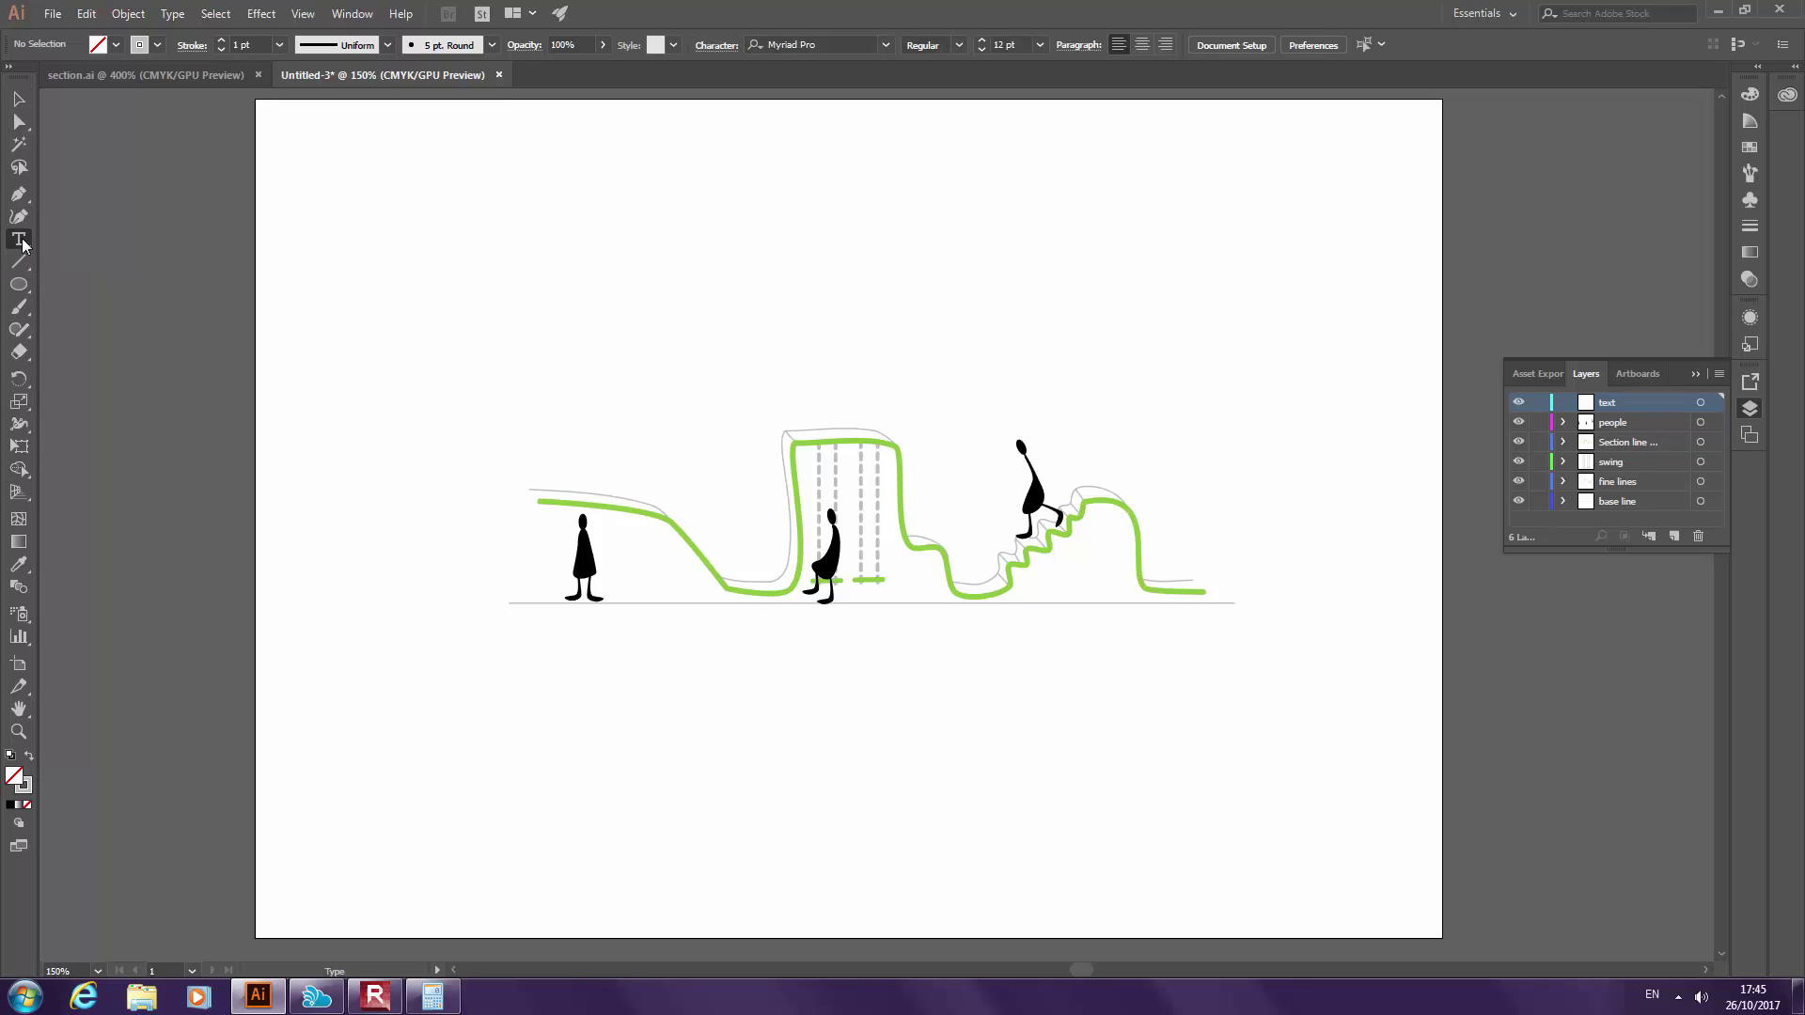
{"action": "left_click", "coordinate": [522, 636]}
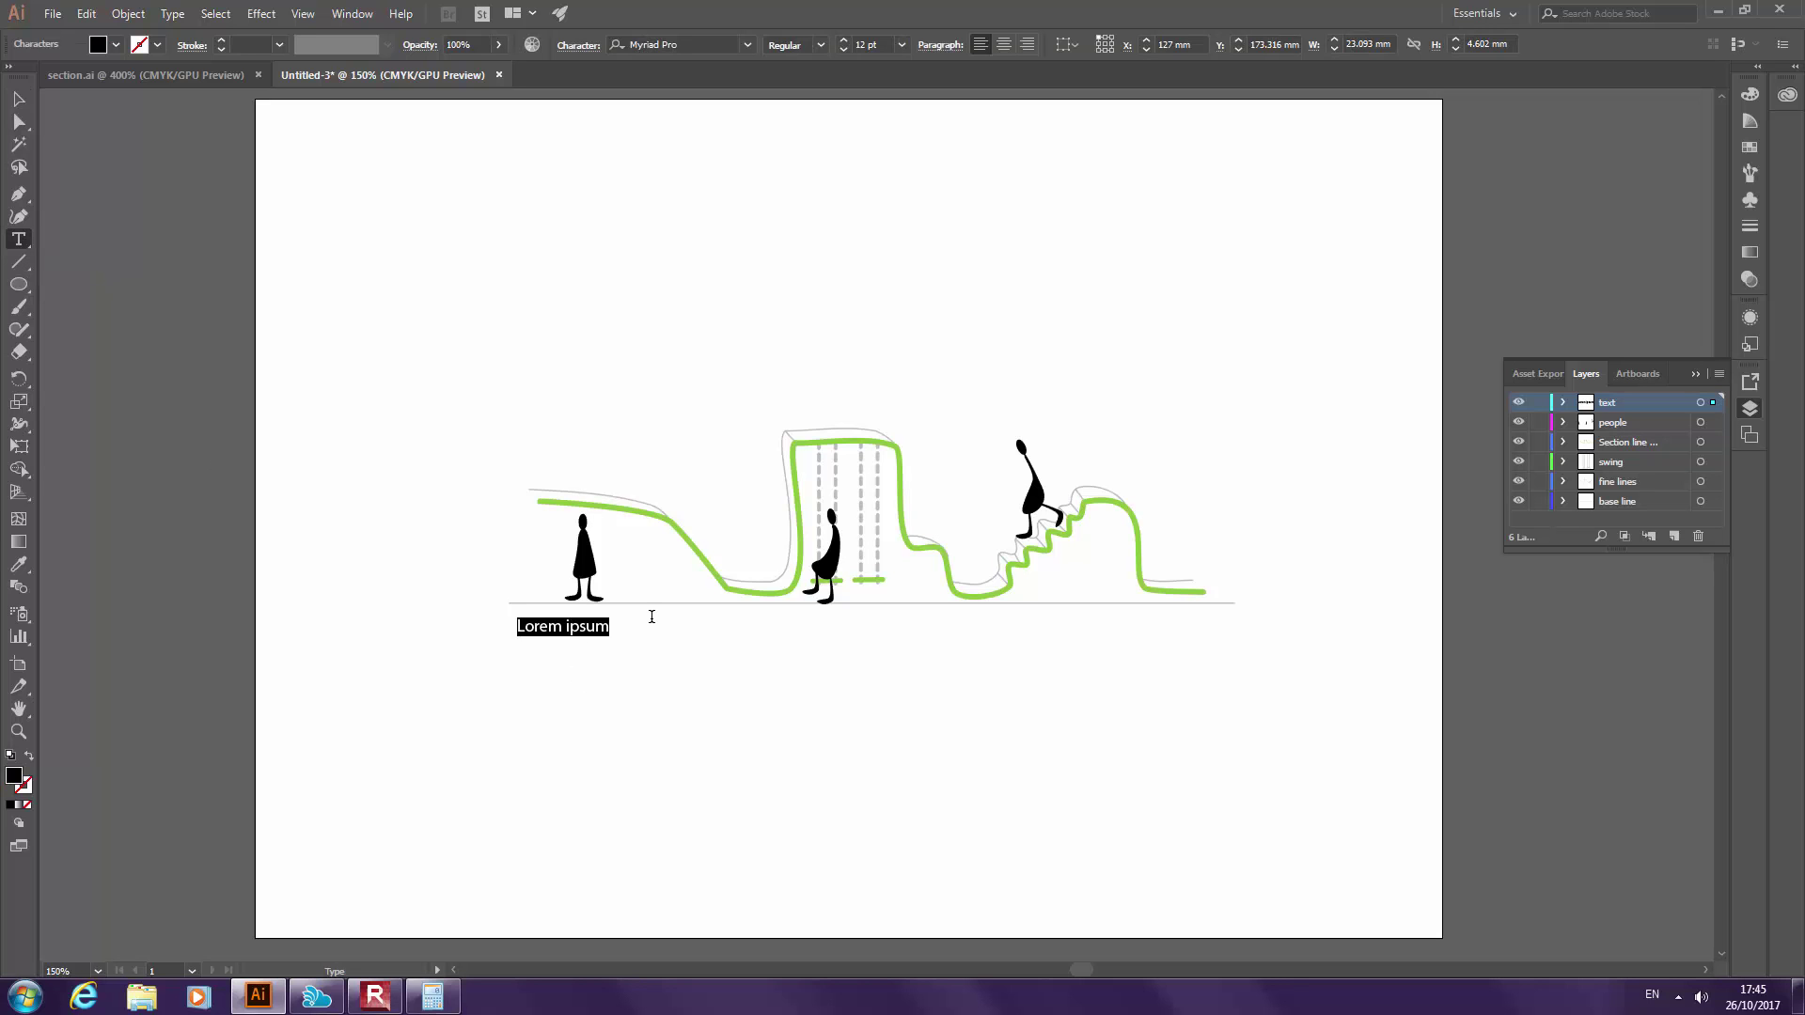
{"action": "type", "text": "ae"}
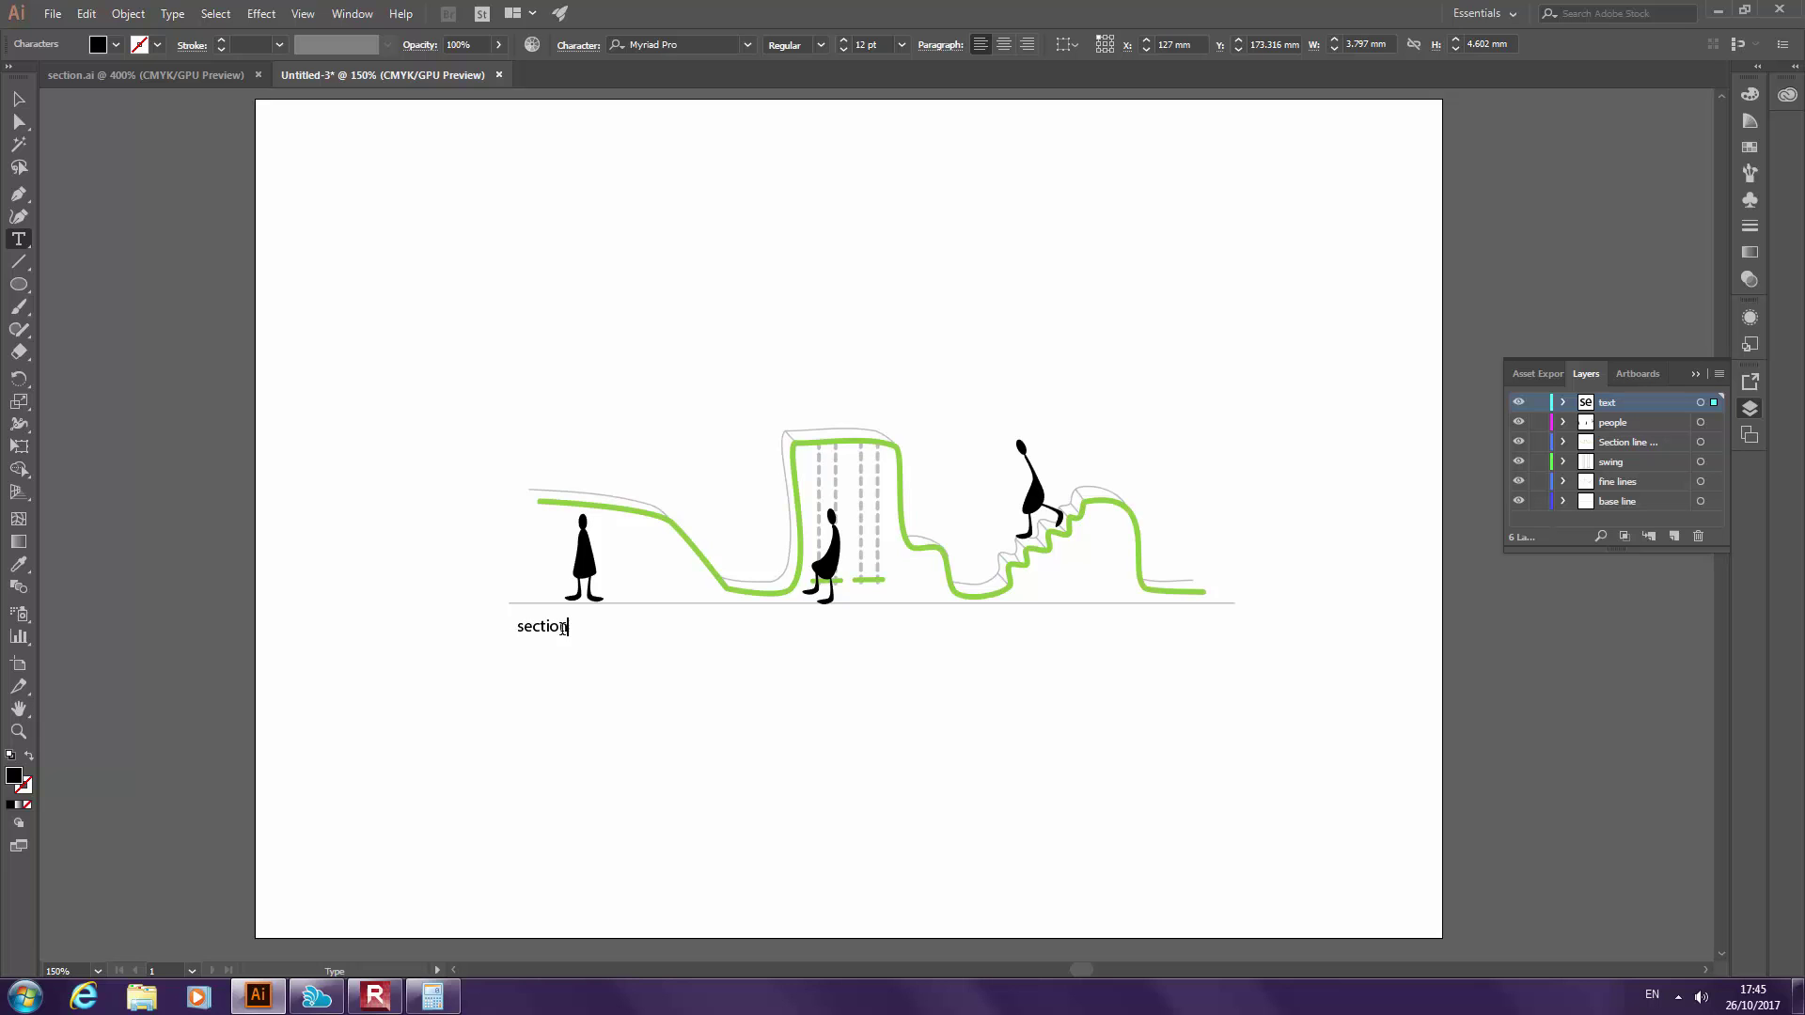
{"action": "left_click", "coordinate": [19, 98]}
{"action": "left_click", "coordinate": [553, 638]}
{"action": "left_click", "coordinate": [557, 628]}
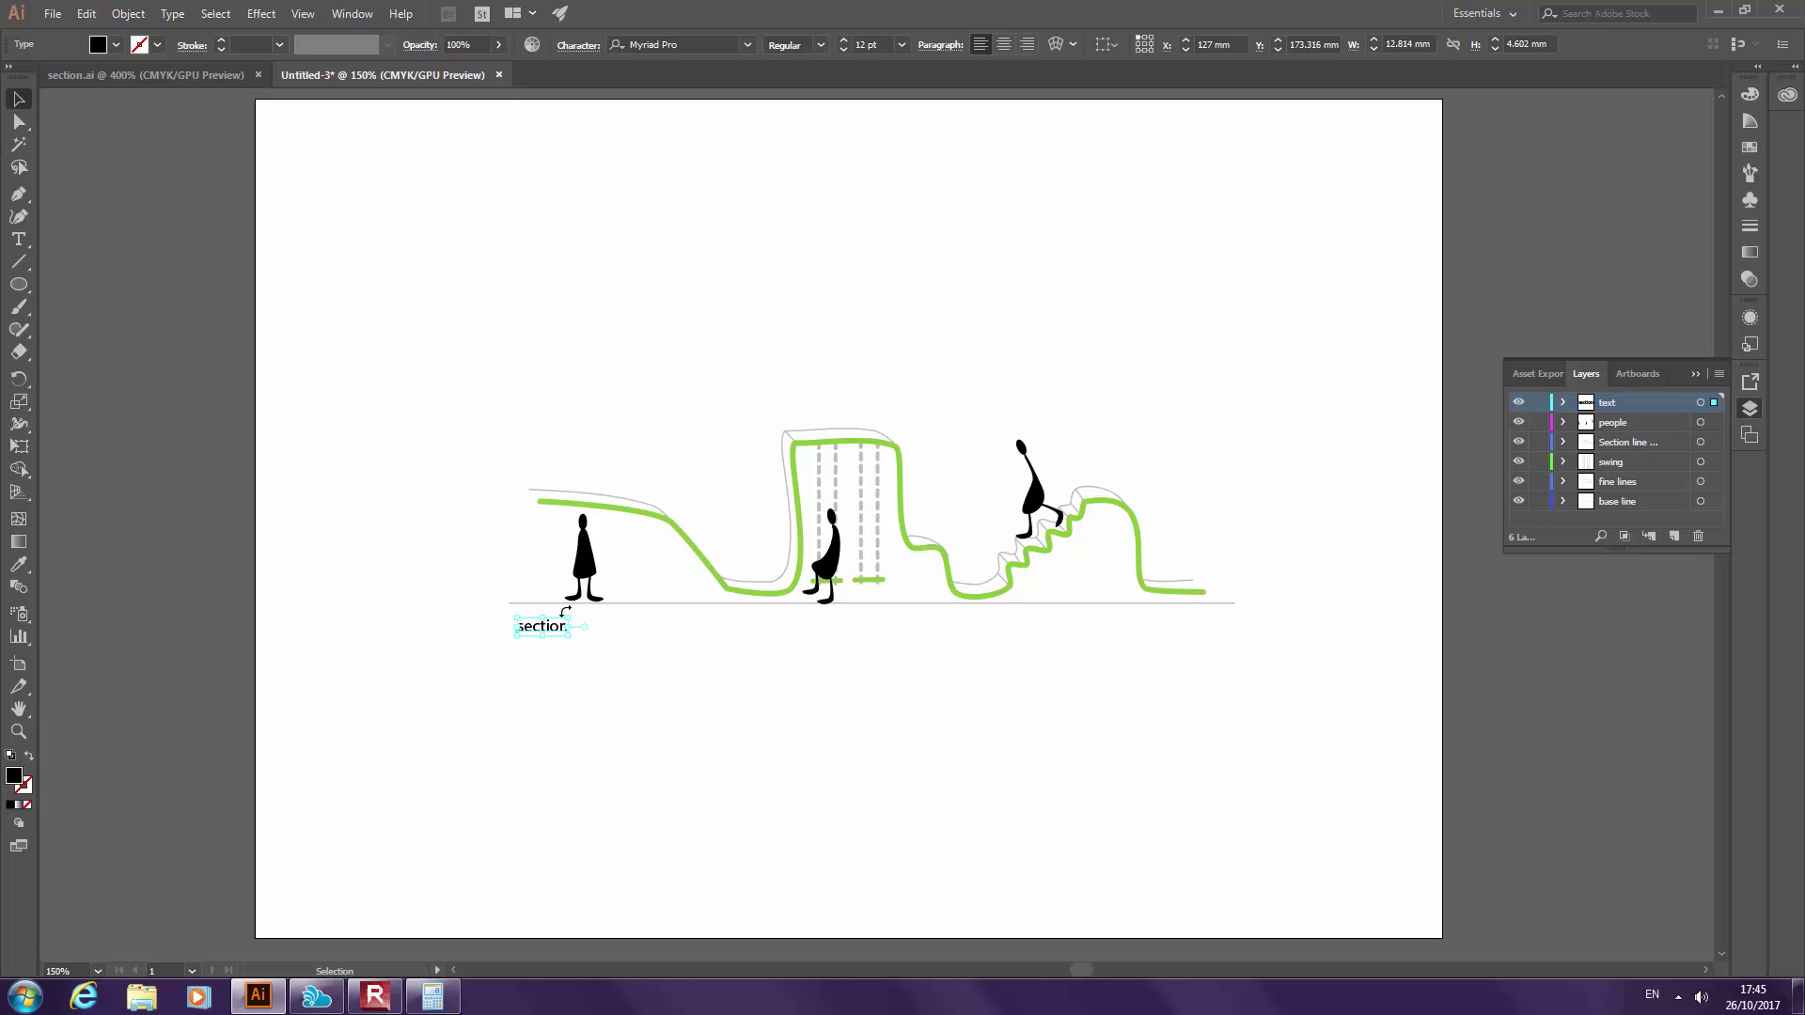
Set the "section" label's font to Papyrus and its size to 20 pt
{"action": "left_click", "coordinate": [747, 44]}
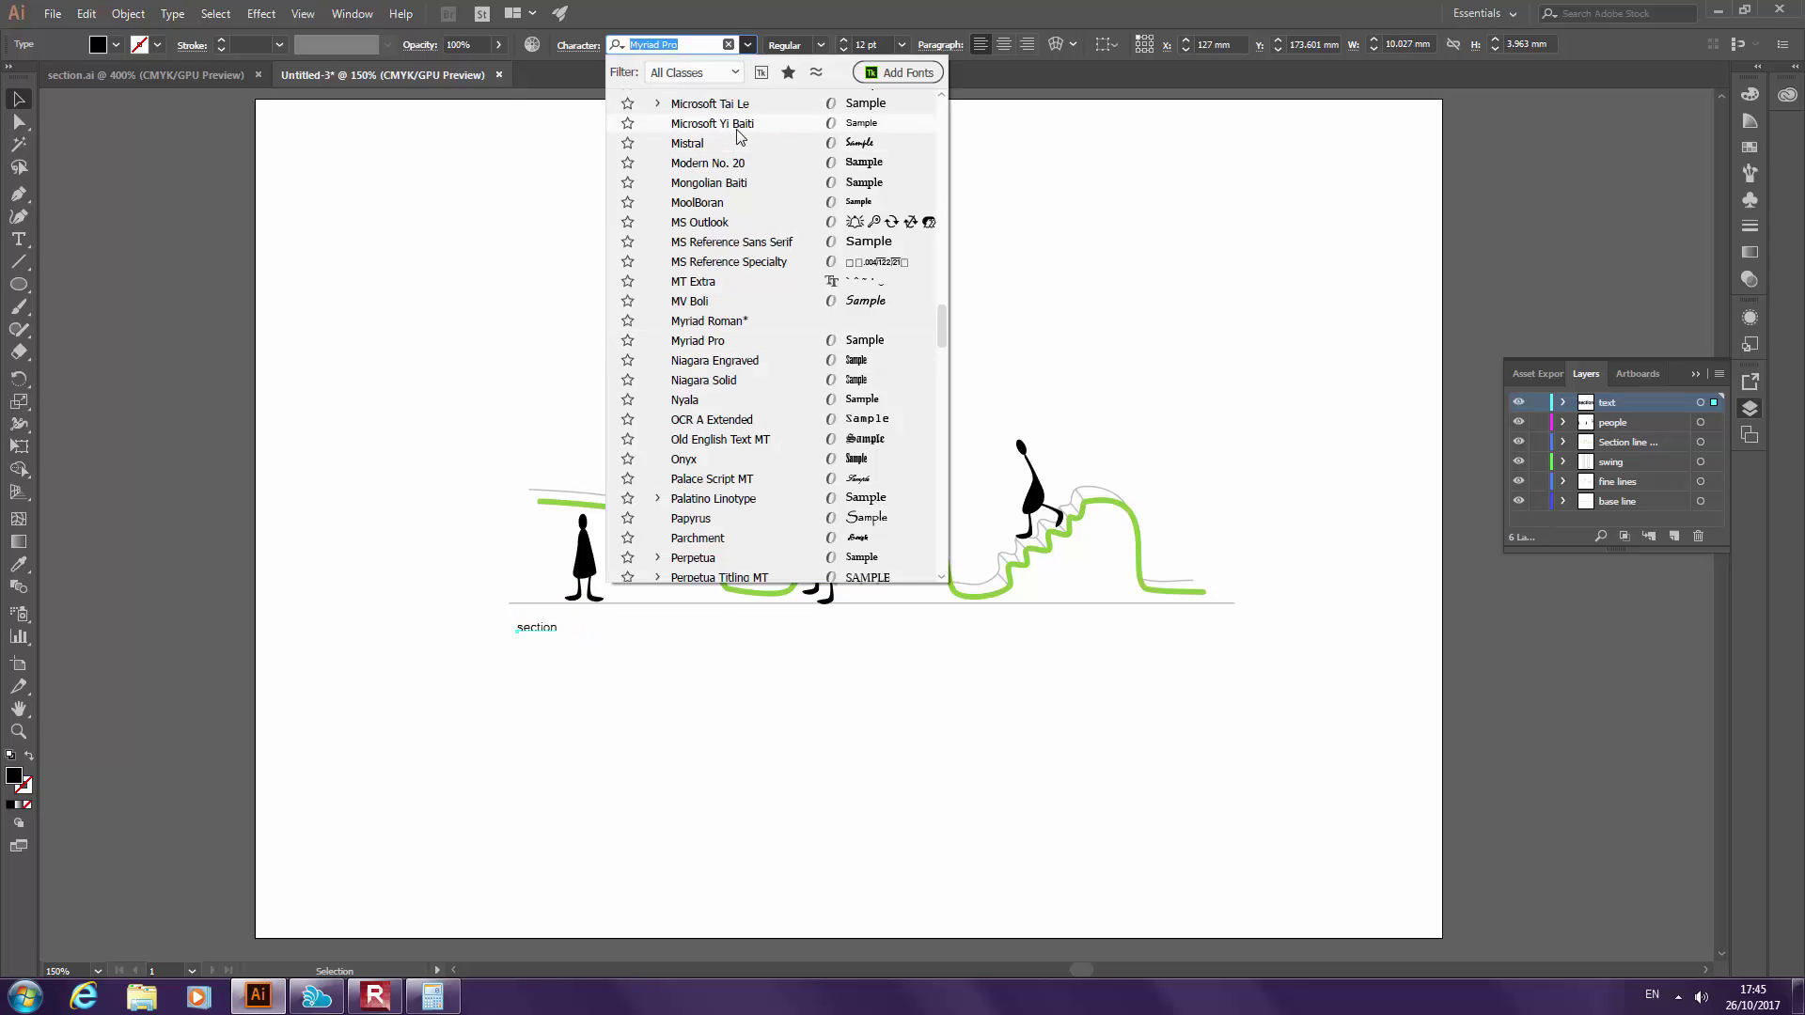
{"action": "left_click", "coordinate": [751, 519]}
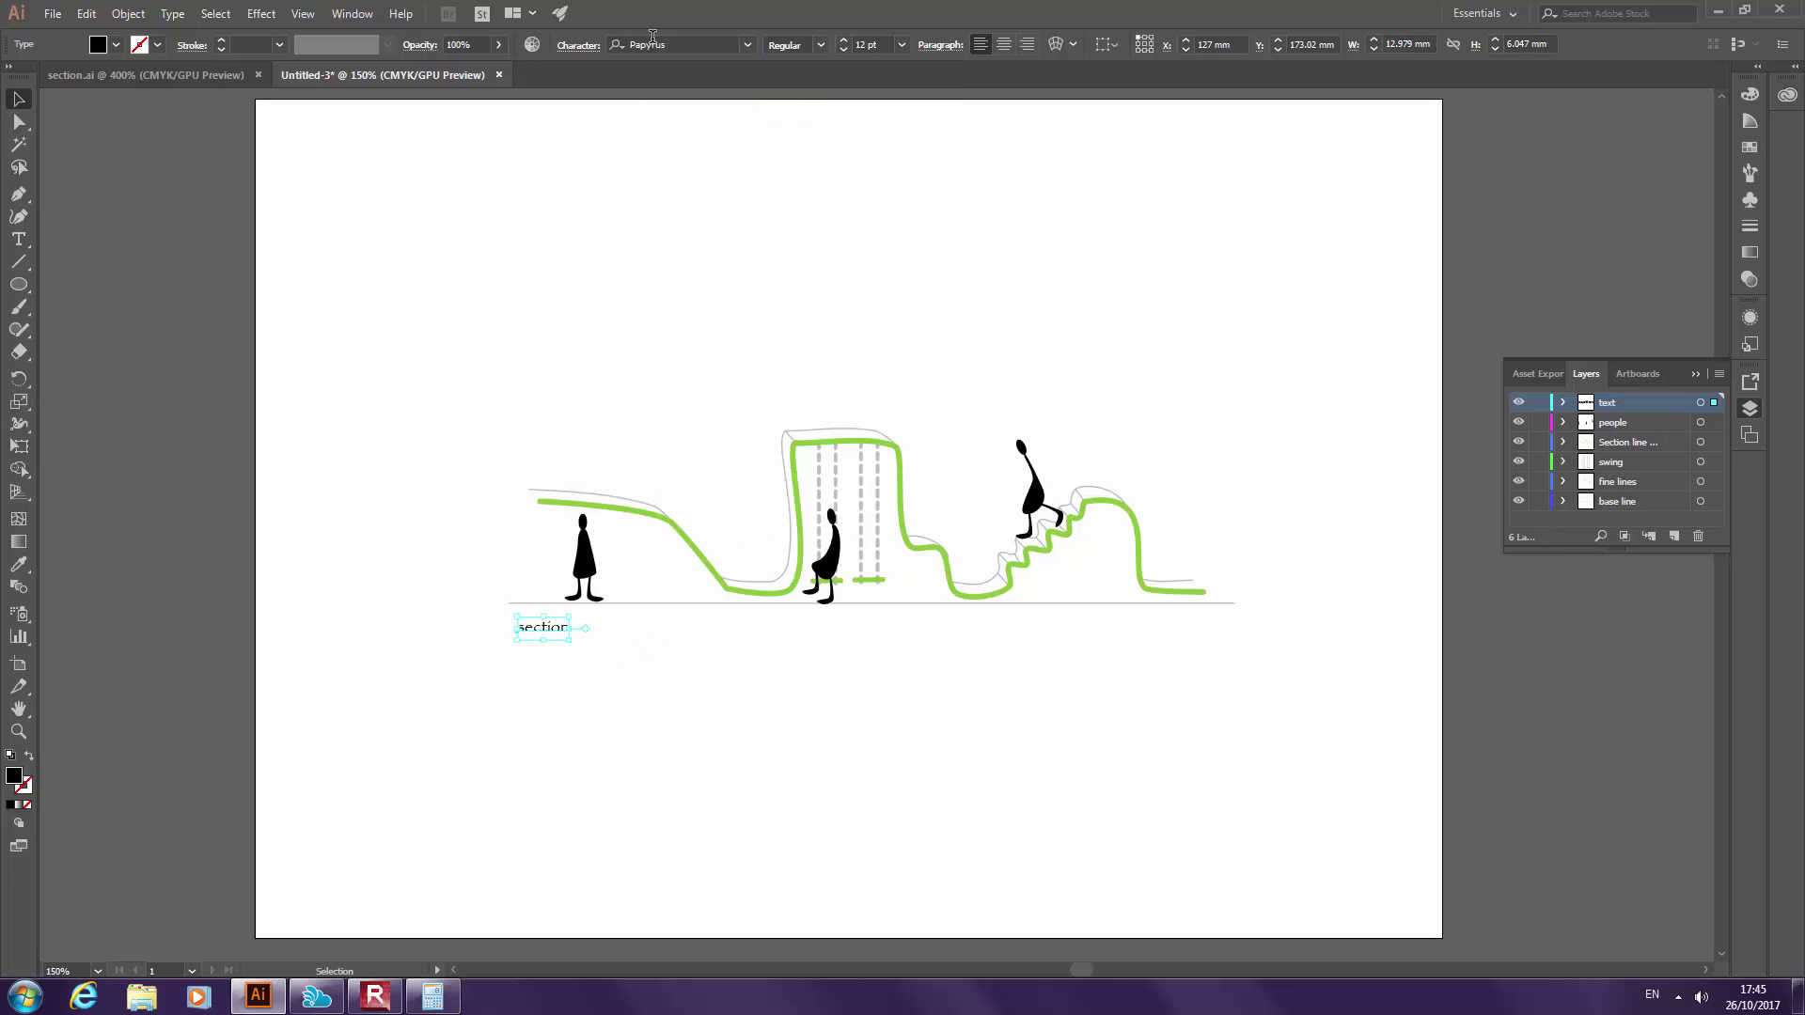
{"action": "left_click", "coordinate": [845, 41]}
{"action": "left_click", "coordinate": [845, 40]}
{"action": "left_click", "coordinate": [845, 41]}
{"action": "left_click", "coordinate": [845, 41]}
{"action": "left_click", "coordinate": [845, 41]}
{"action": "left_click", "coordinate": [845, 40]}
{"action": "left_click", "coordinate": [845, 40]}
{"action": "left_click", "coordinate": [845, 41]}
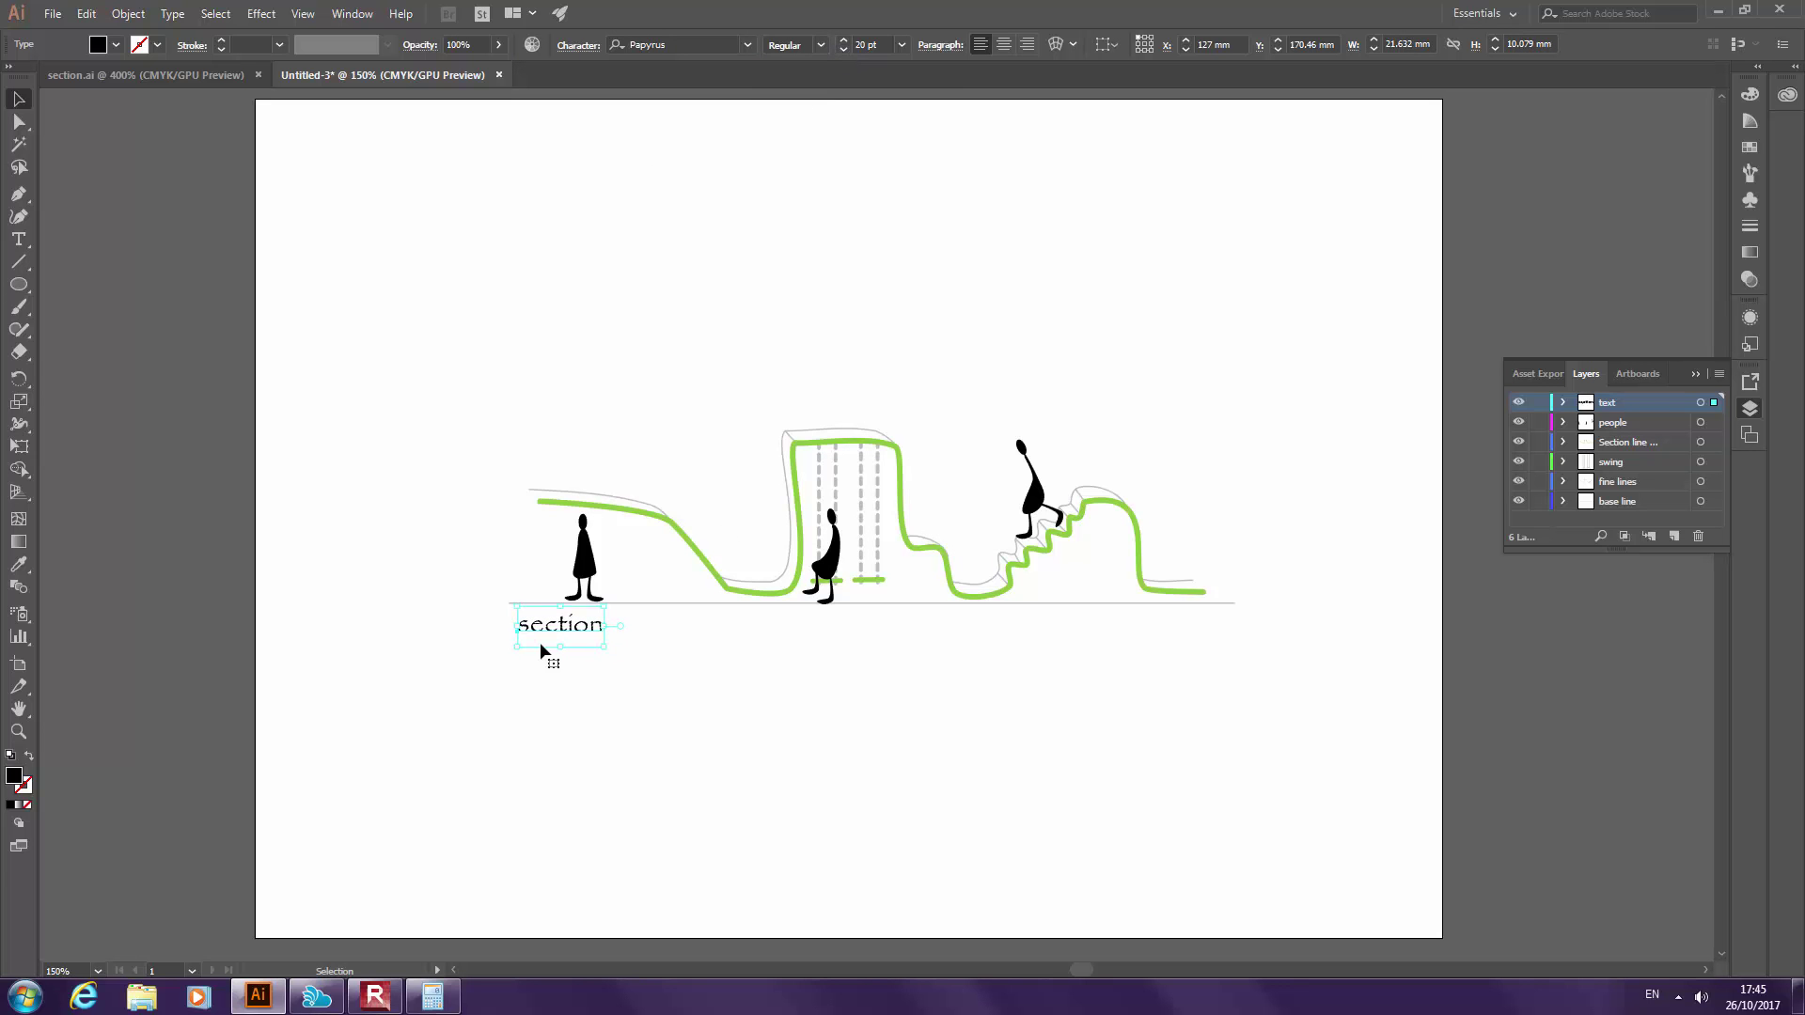
Change the label's text to Sentence case
{"action": "left_click", "coordinate": [172, 14]}
{"action": "mouse_move", "coordinate": [282, 306]}
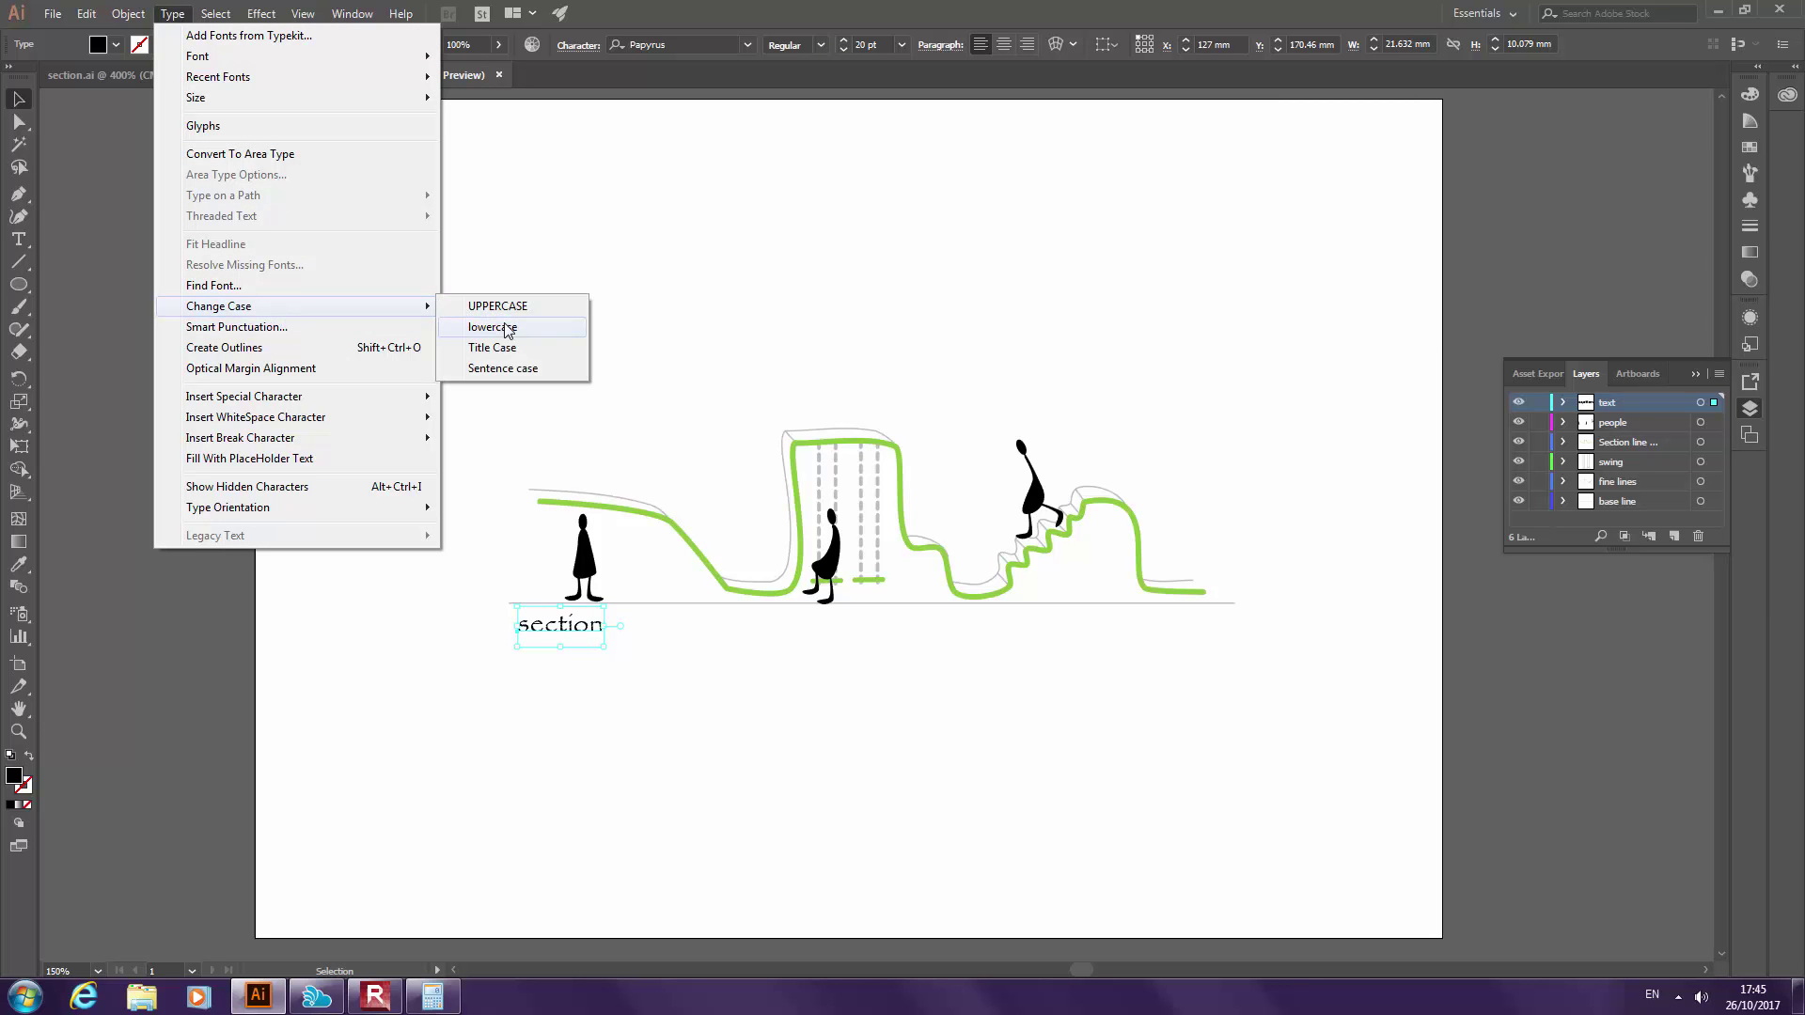
{"action": "left_click", "coordinate": [519, 368]}
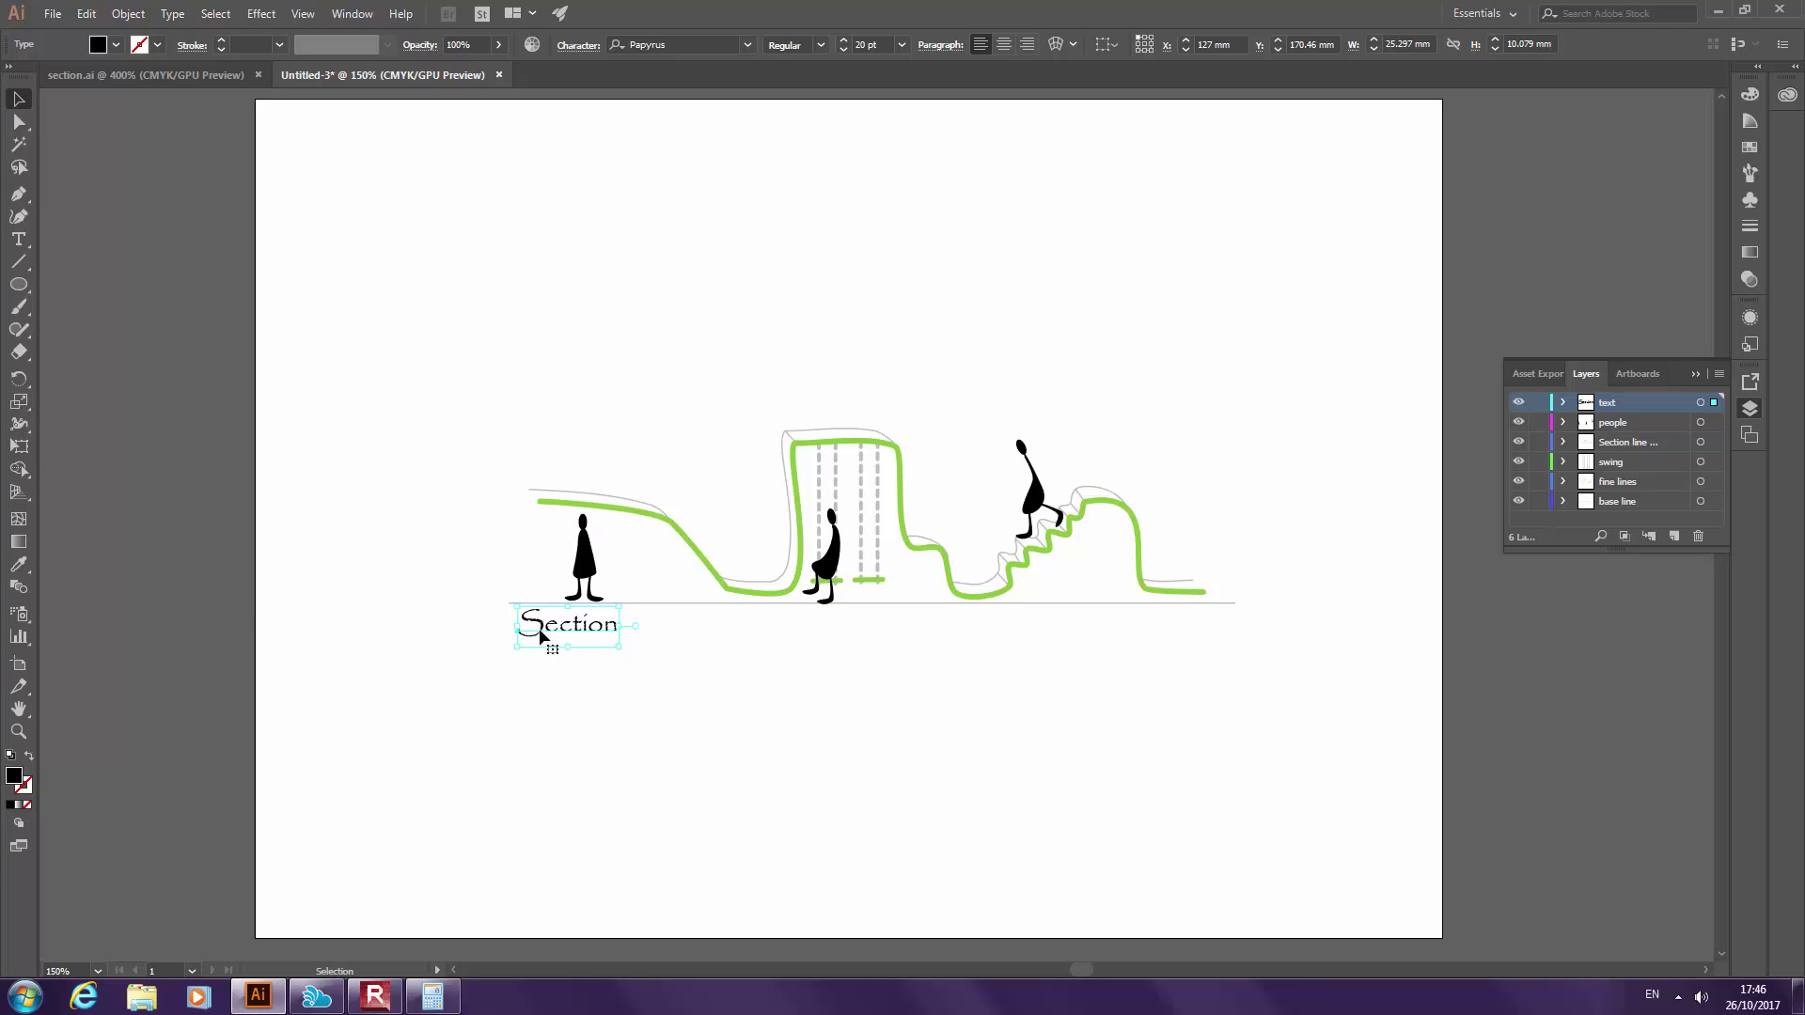
Convert the label to UPPERCASE, reduce its font size so it fits compactly under the standing figure, and deselect it
{"action": "left_click", "coordinate": [216, 13]}
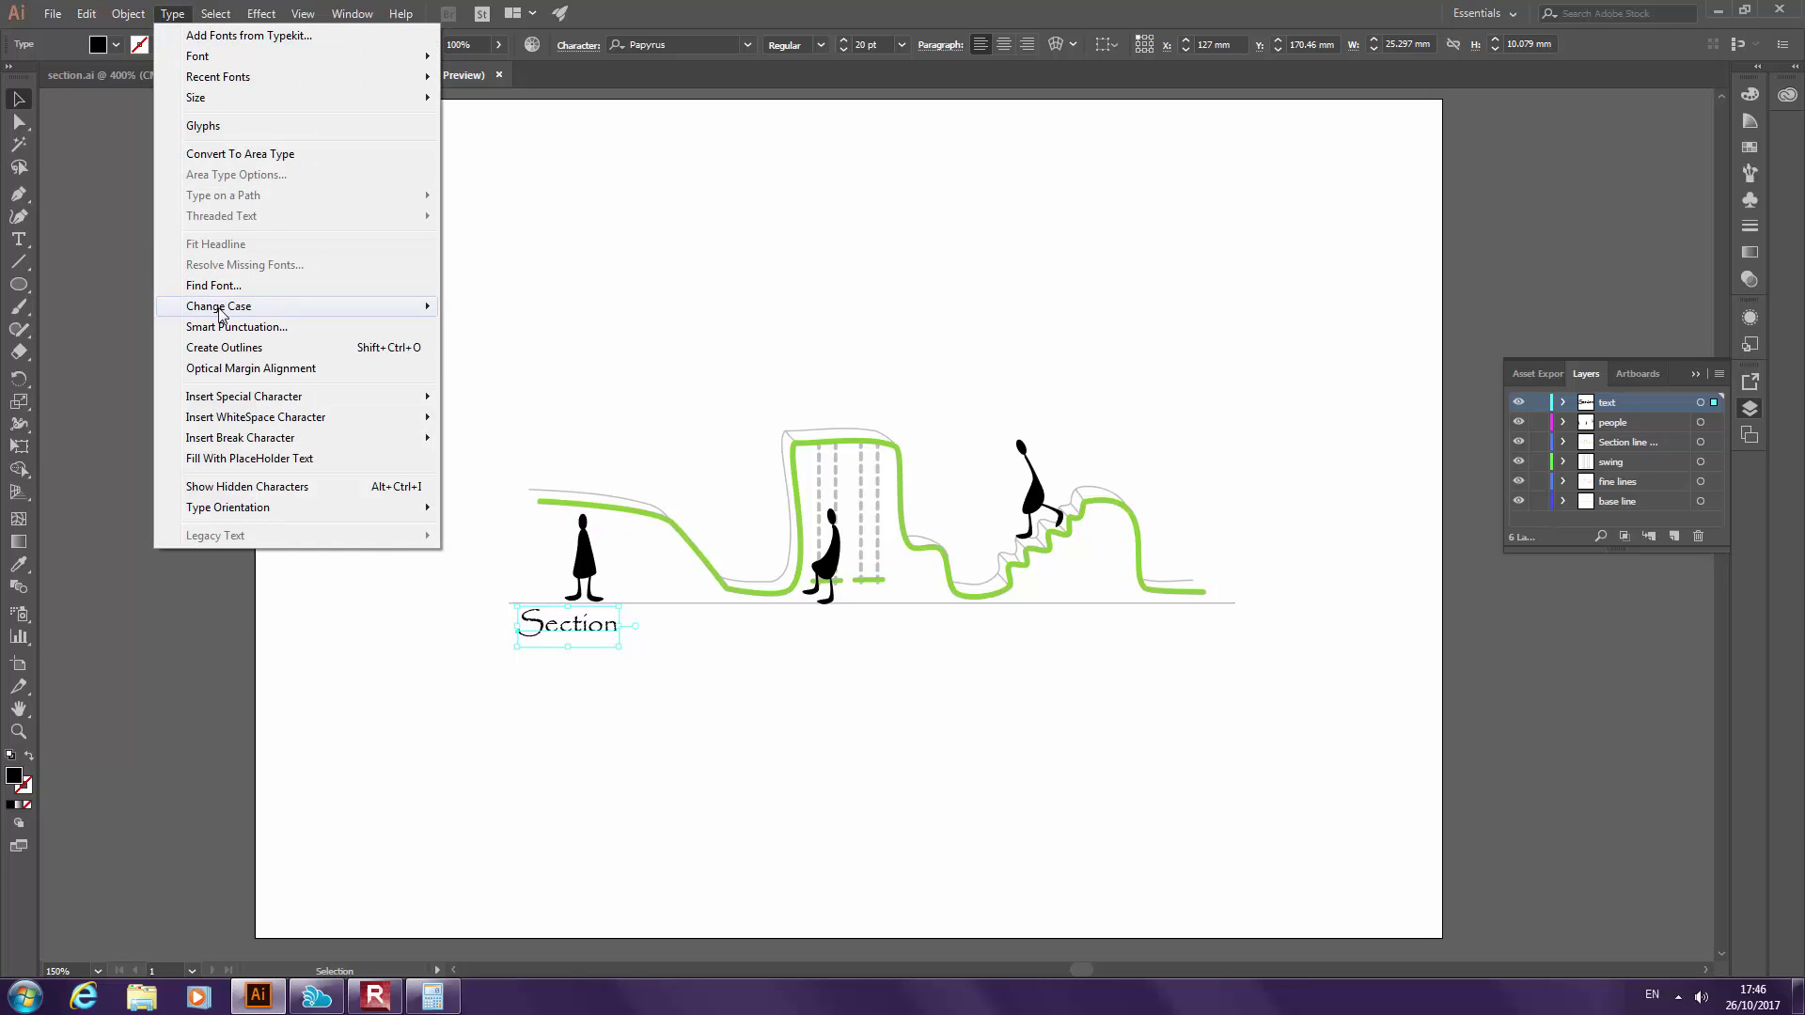
{"action": "mouse_move", "coordinate": [221, 310]}
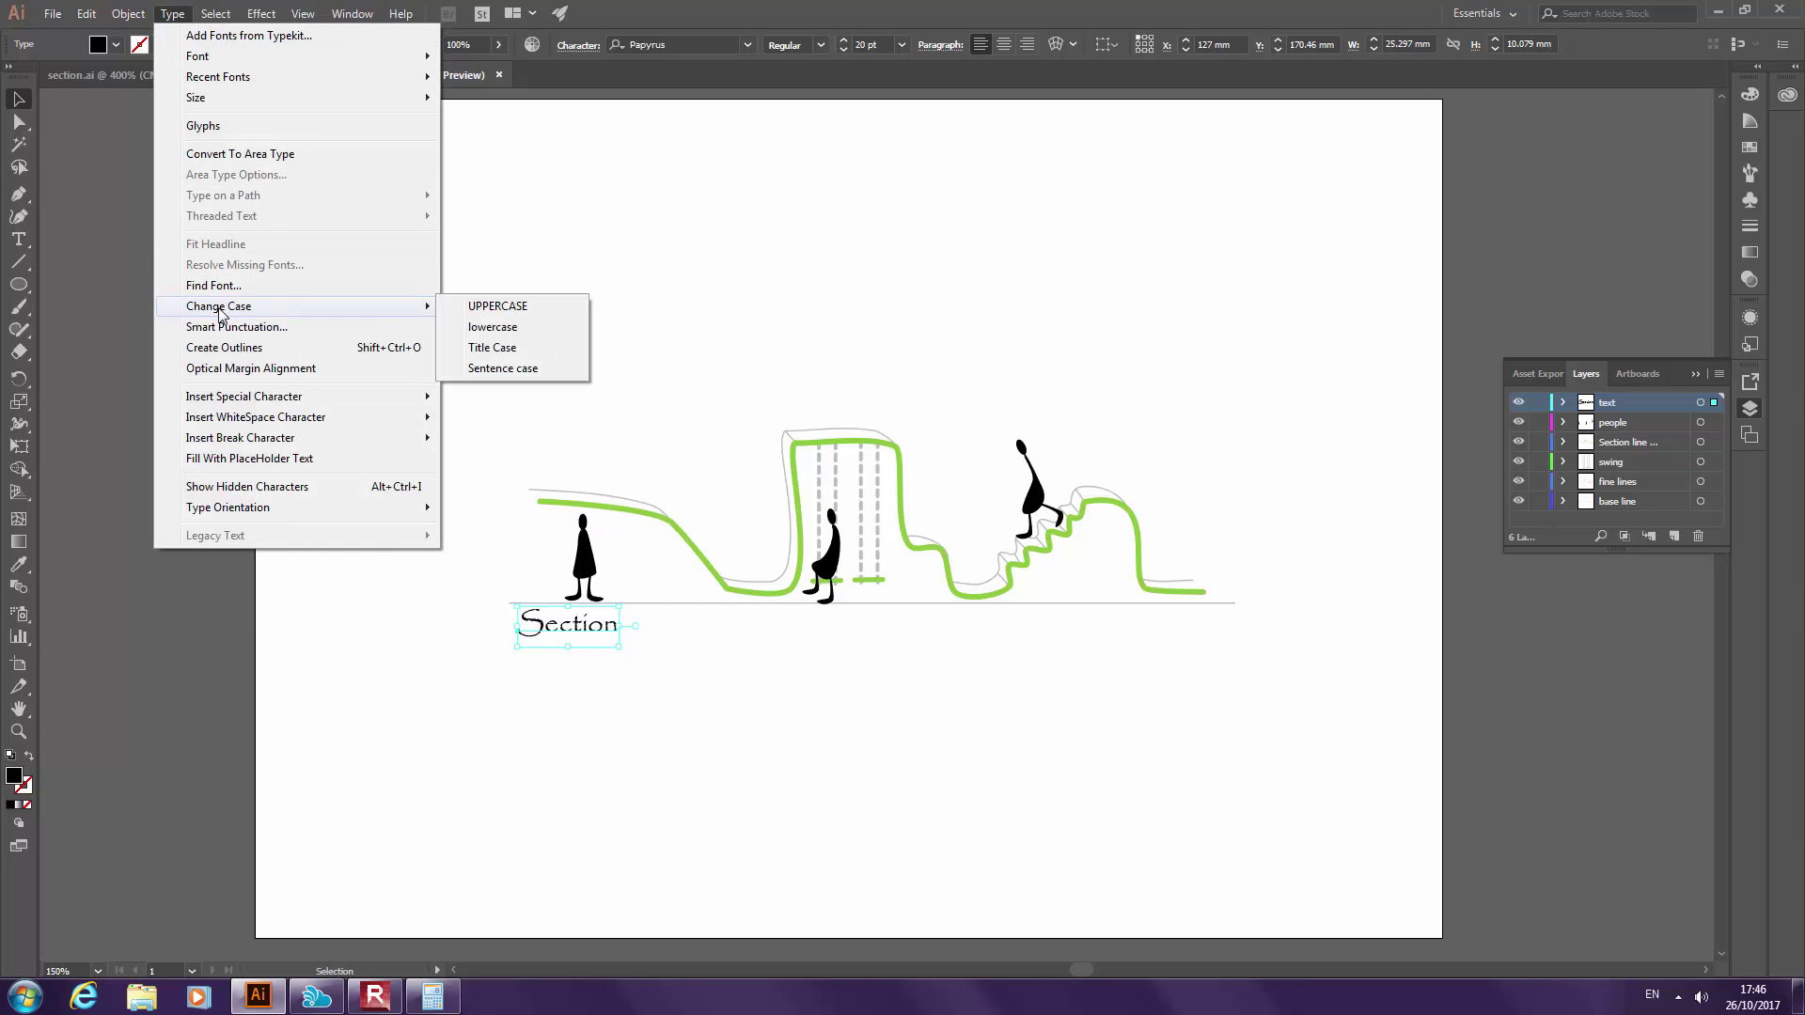
{"action": "left_click", "coordinate": [497, 306]}
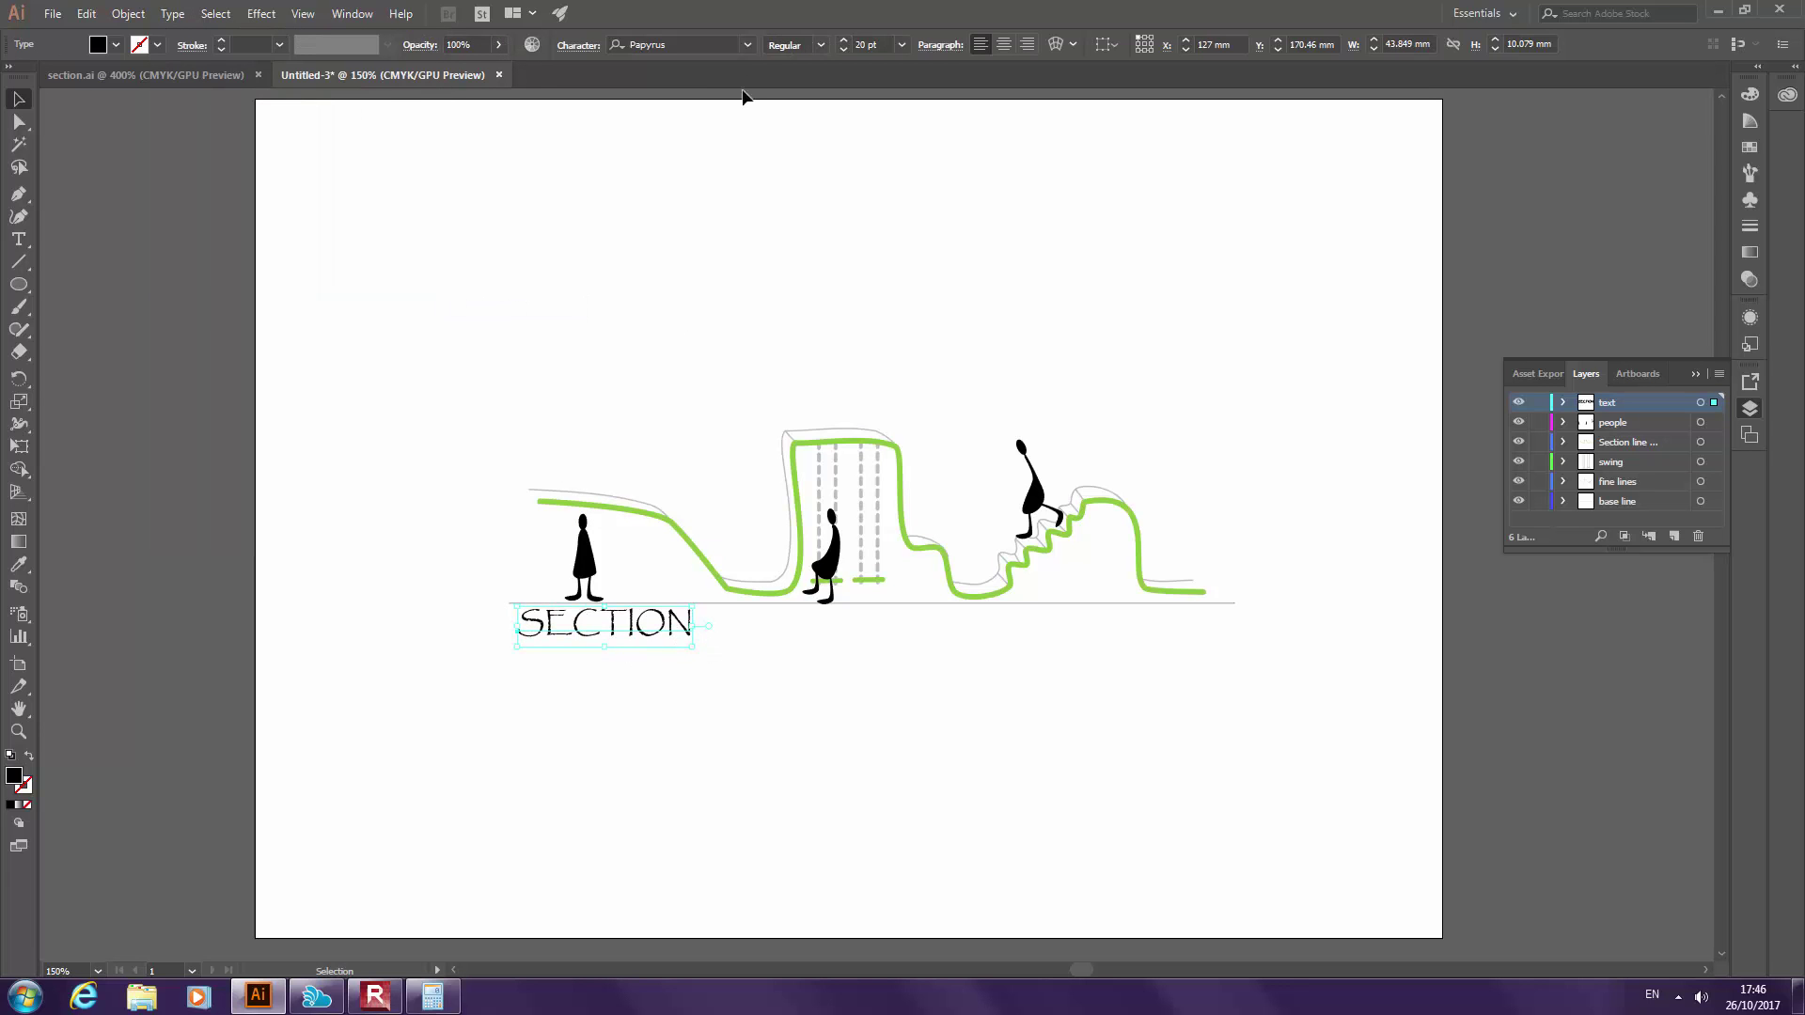
{"action": "left_click", "coordinate": [843, 50]}
{"action": "left_click", "coordinate": [843, 50]}
{"action": "left_click", "coordinate": [843, 50]}
{"action": "left_click", "coordinate": [843, 50]}
{"action": "left_click_drag", "start_coordinate": [584, 637], "coordinate": [619, 666]}
{"action": "left_click", "coordinate": [642, 671]}
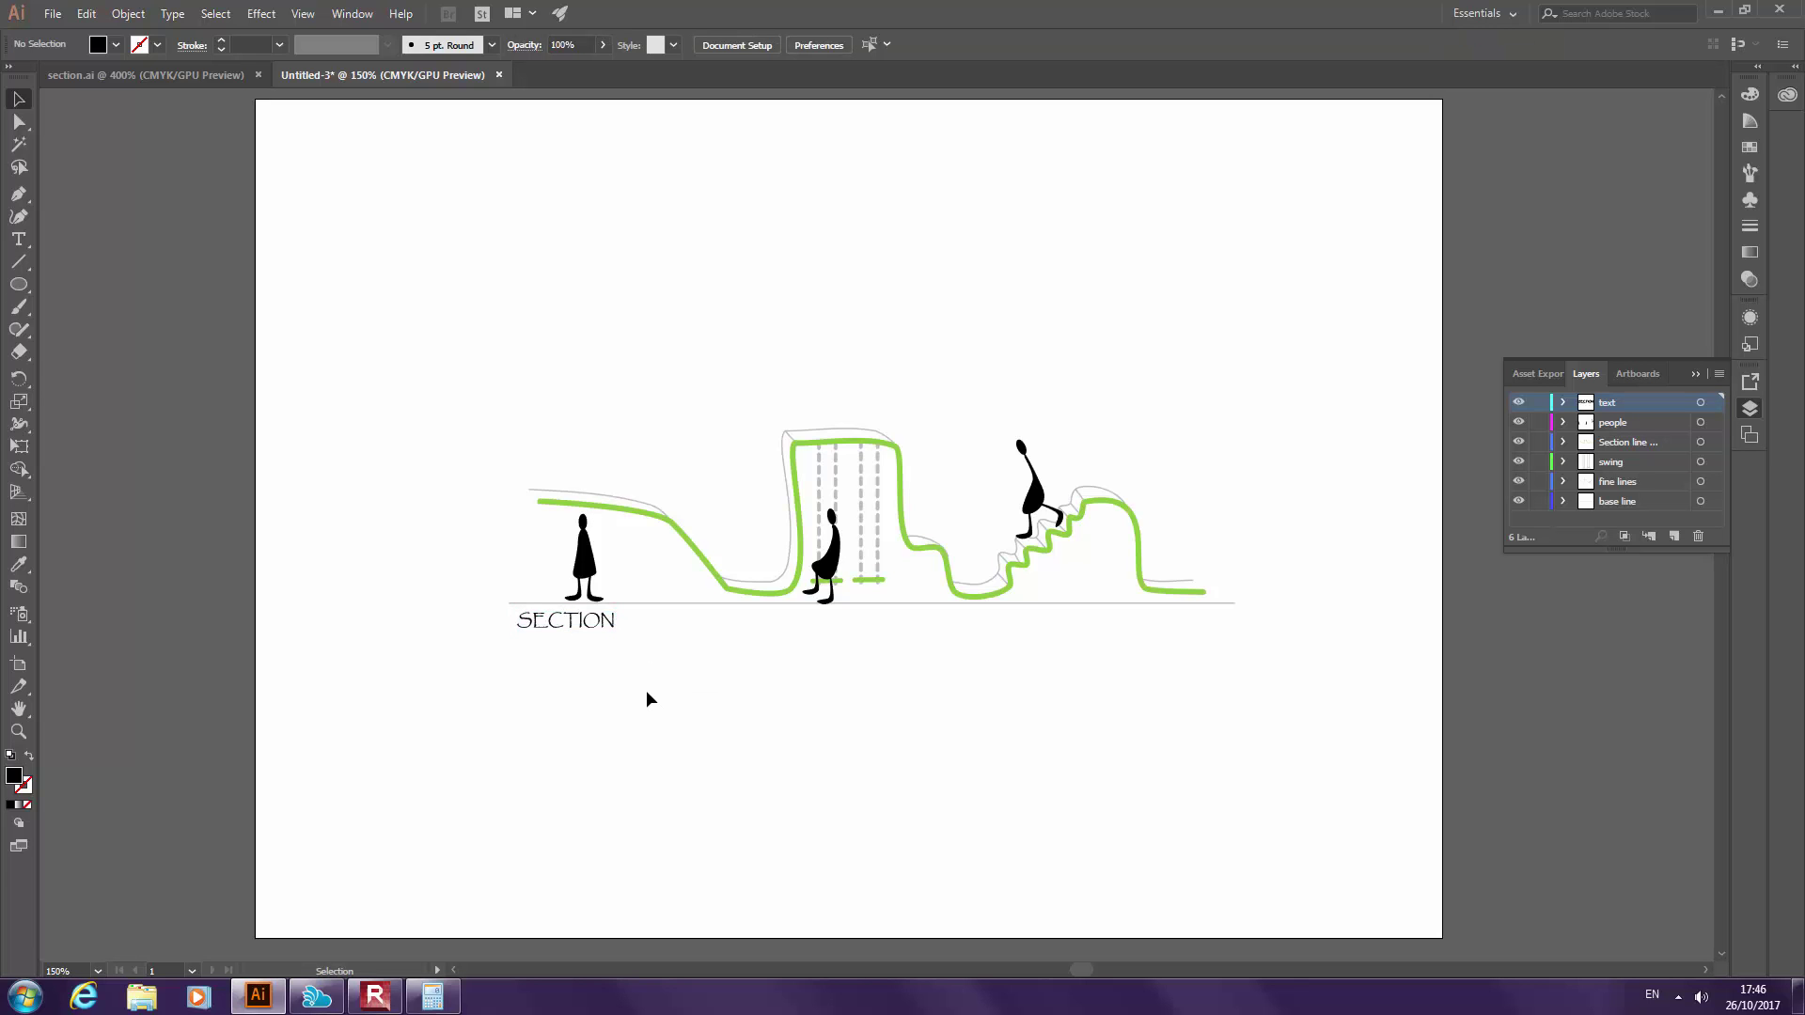
Save the drawing as "section 1" in the up illustrator folder, in Adobe Illustrator format with the Illustrator CC version
{"action": "scroll", "coordinate": [640, 686], "scroll_direction": "up", "scroll_amount": 1}
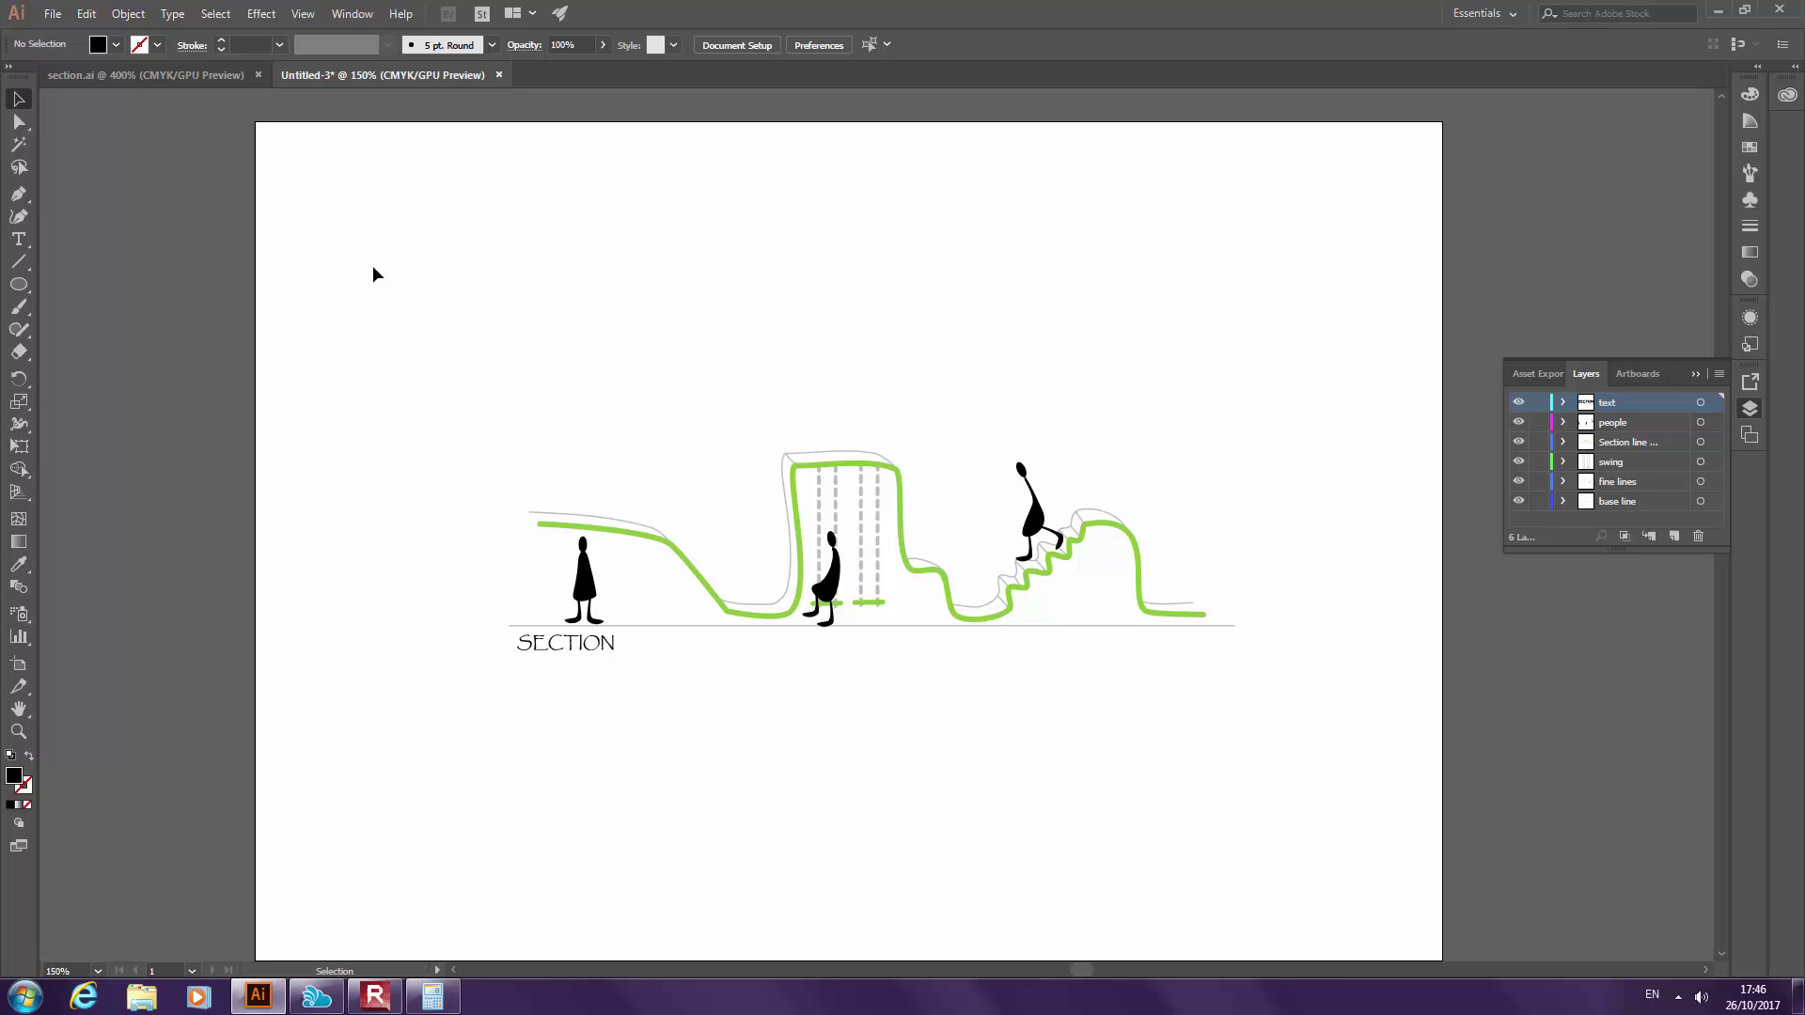
{"action": "left_click", "coordinate": [52, 13]}
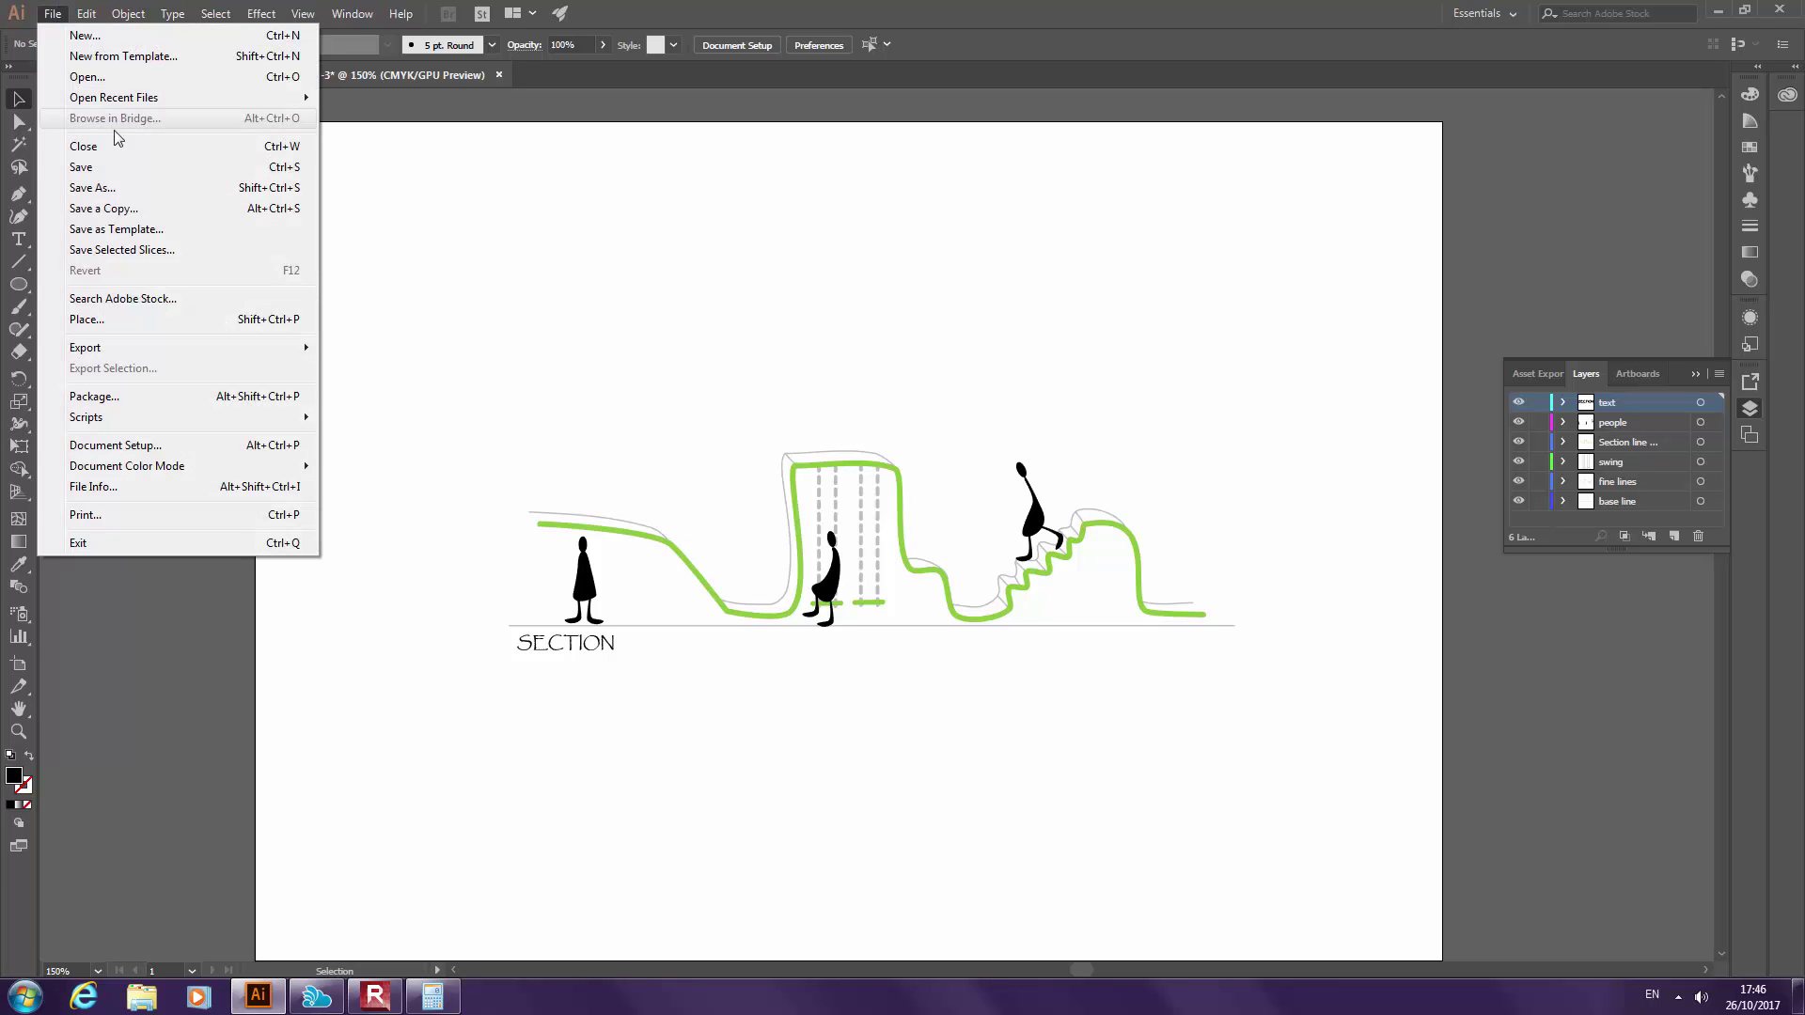
{"action": "left_click", "coordinate": [122, 179]}
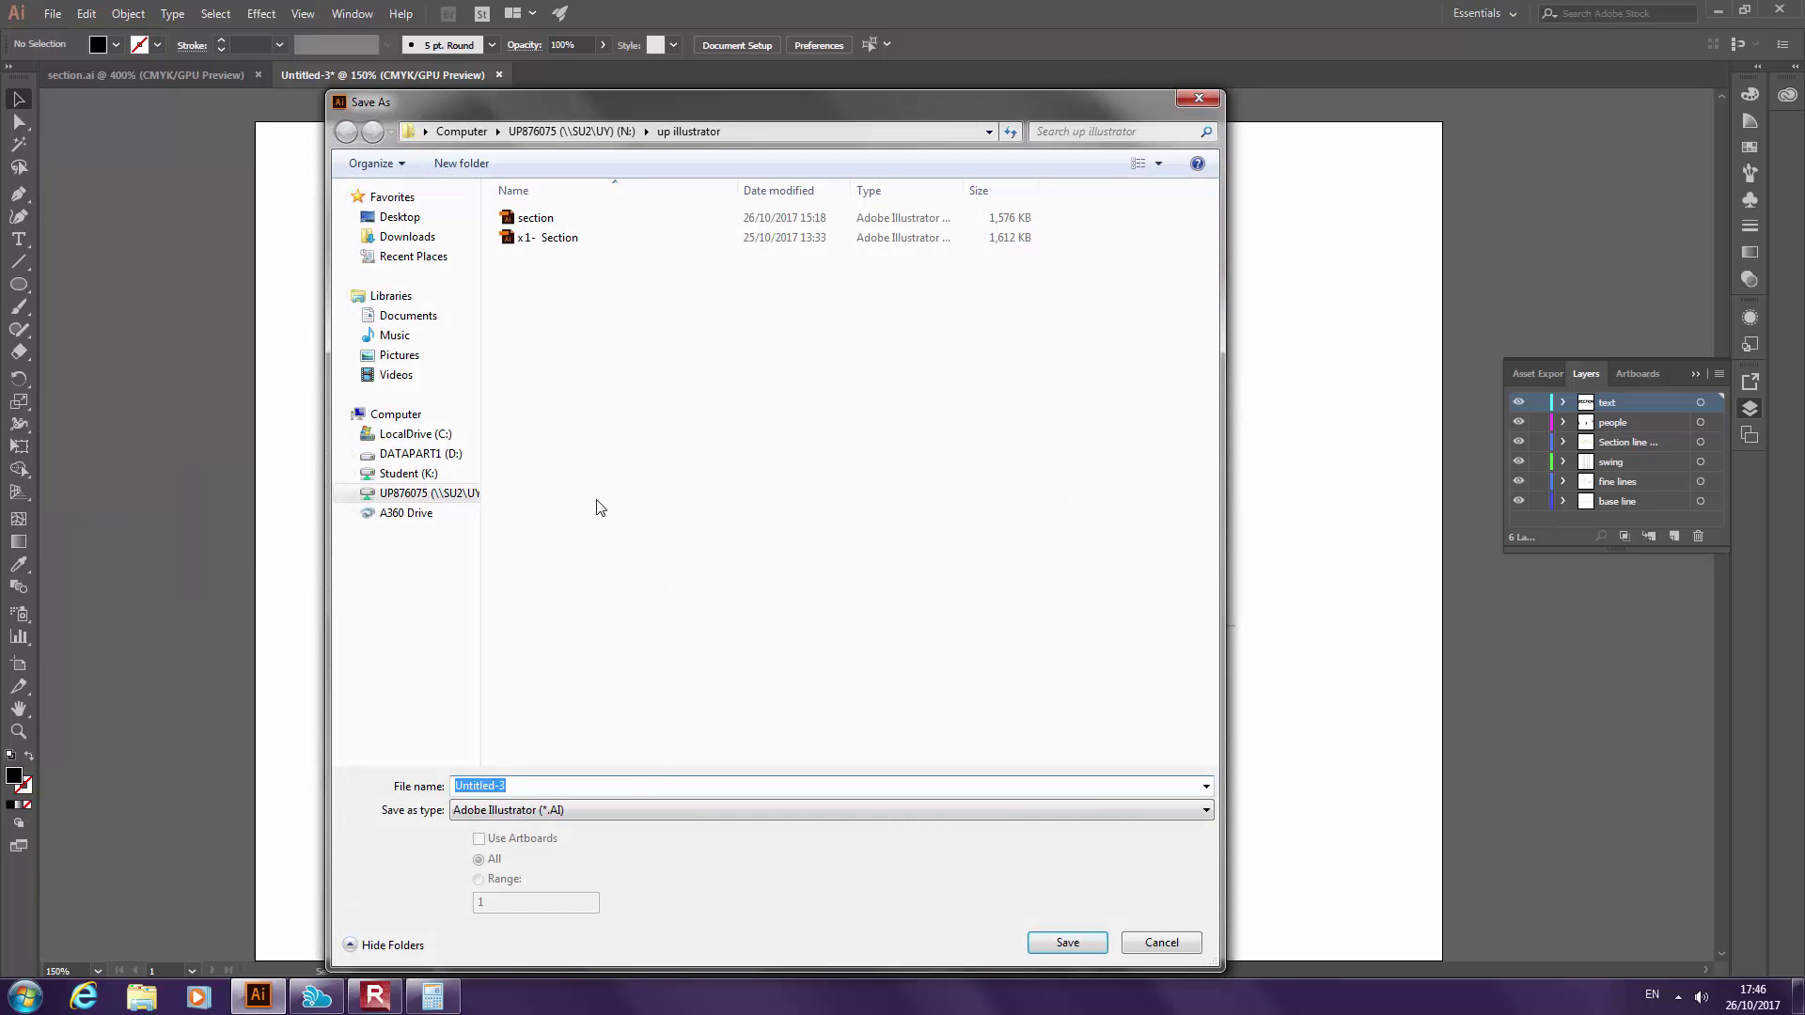
{"action": "type", "text": "sec"}
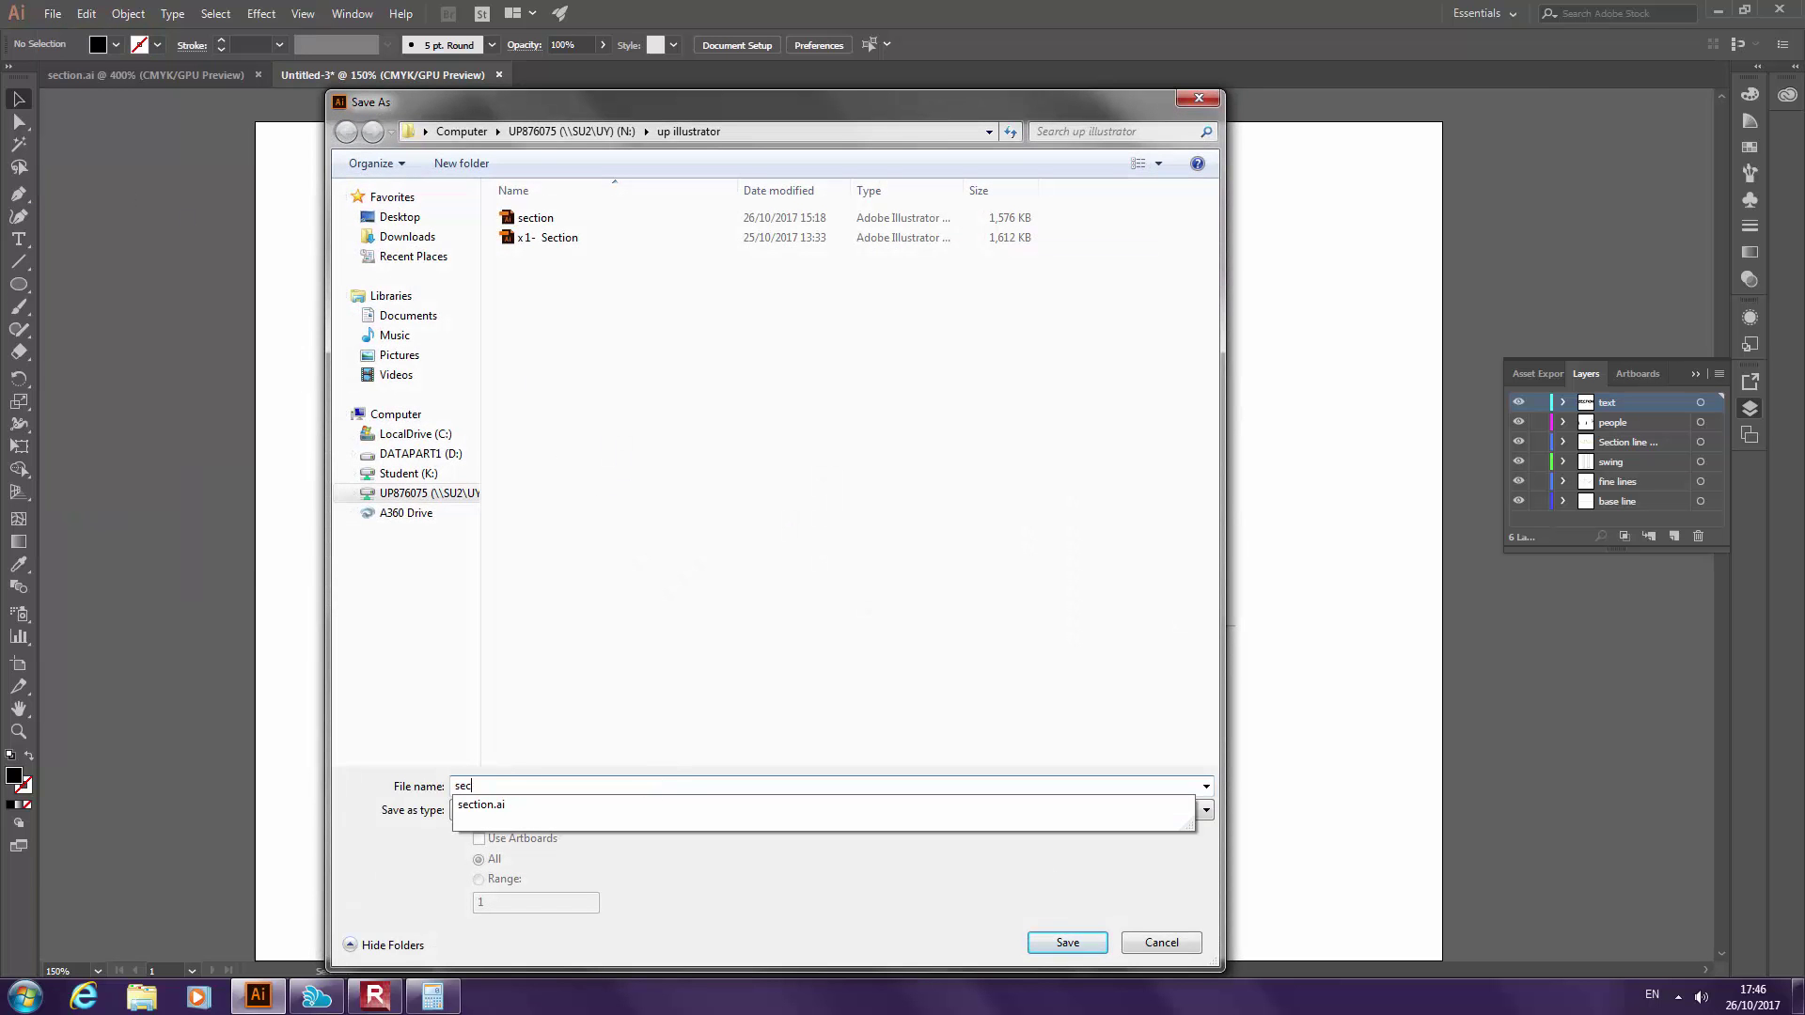
{"action": "type", "text": "tion"}
{"action": "key", "text": "Return"}
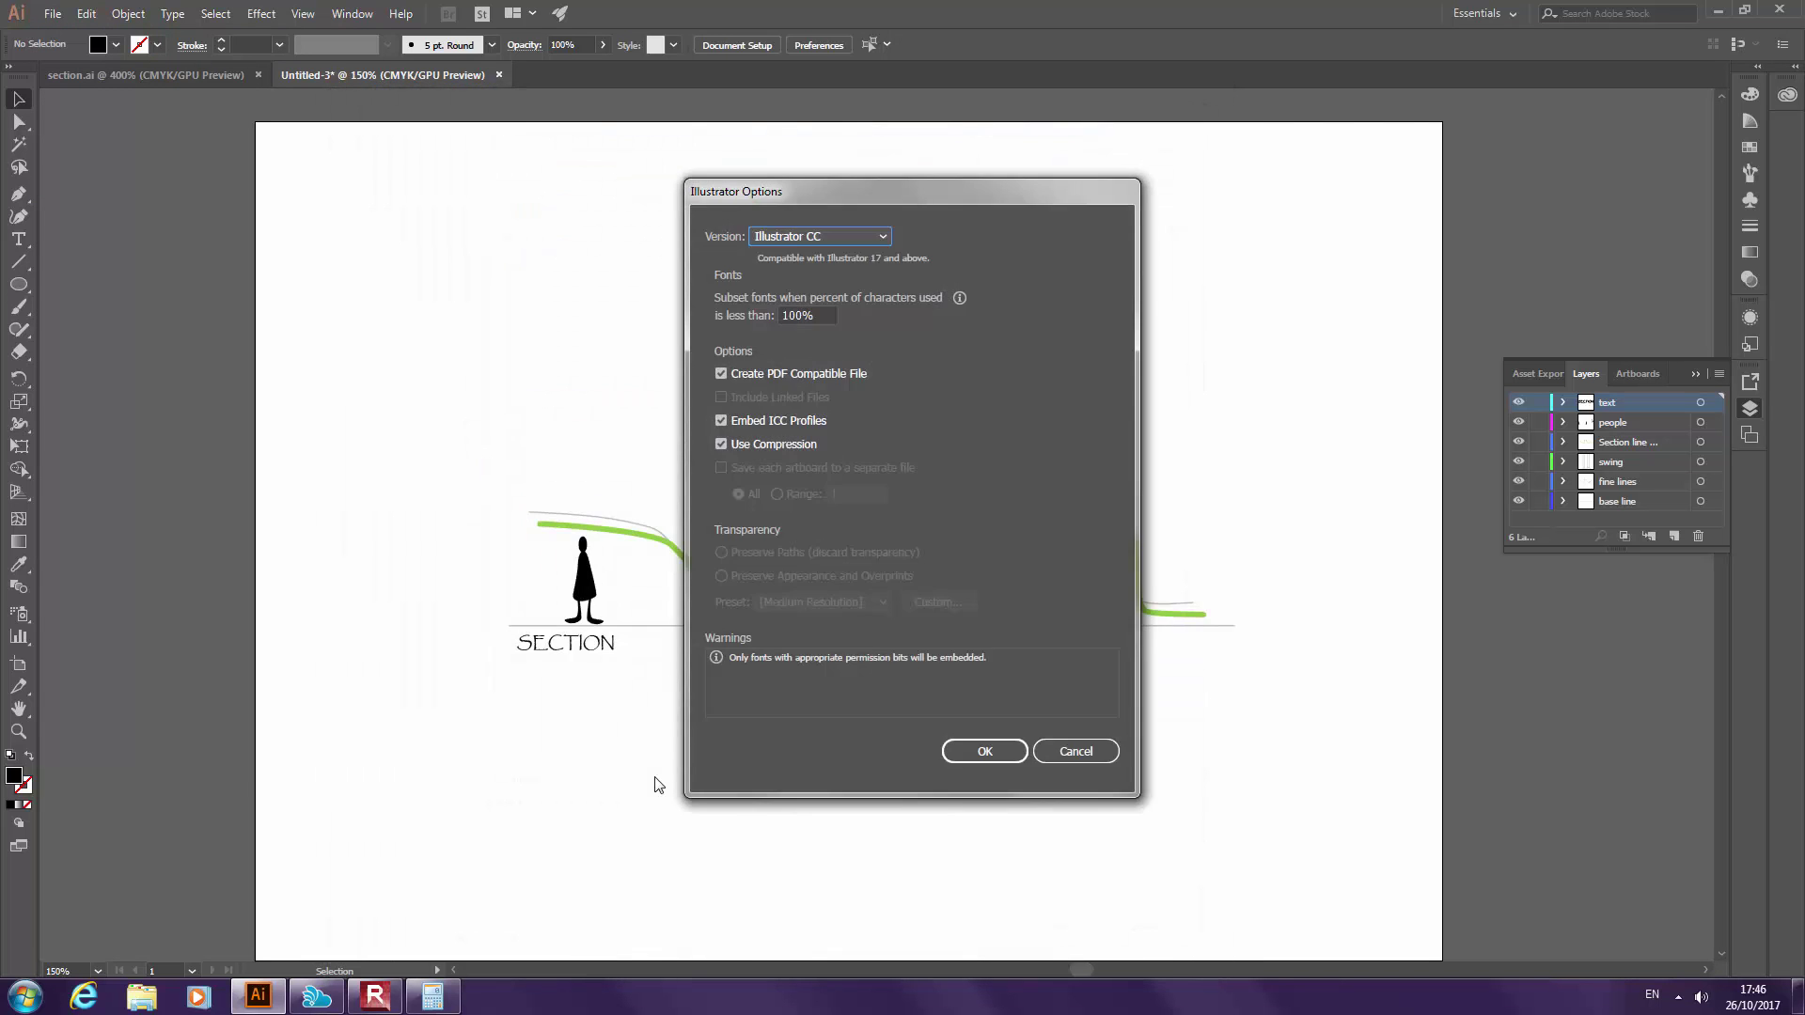
{"action": "left_click", "coordinate": [844, 238]}
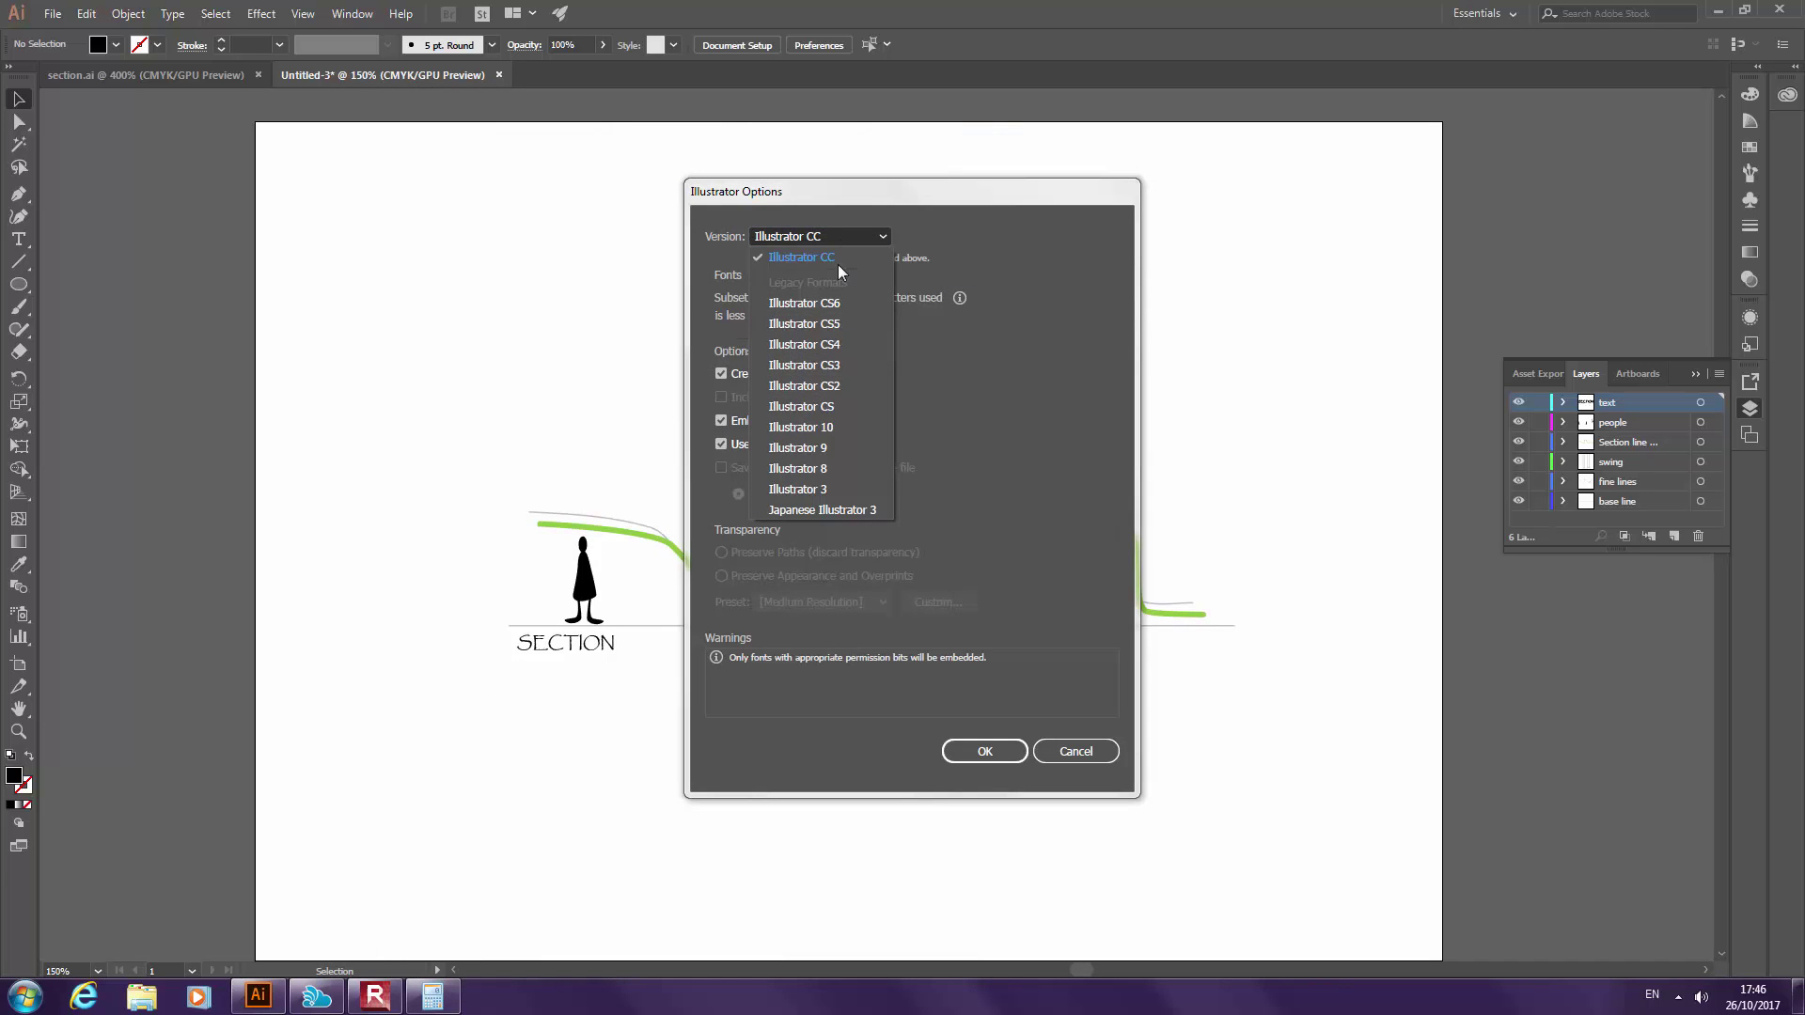
{"action": "left_click", "coordinate": [844, 237]}
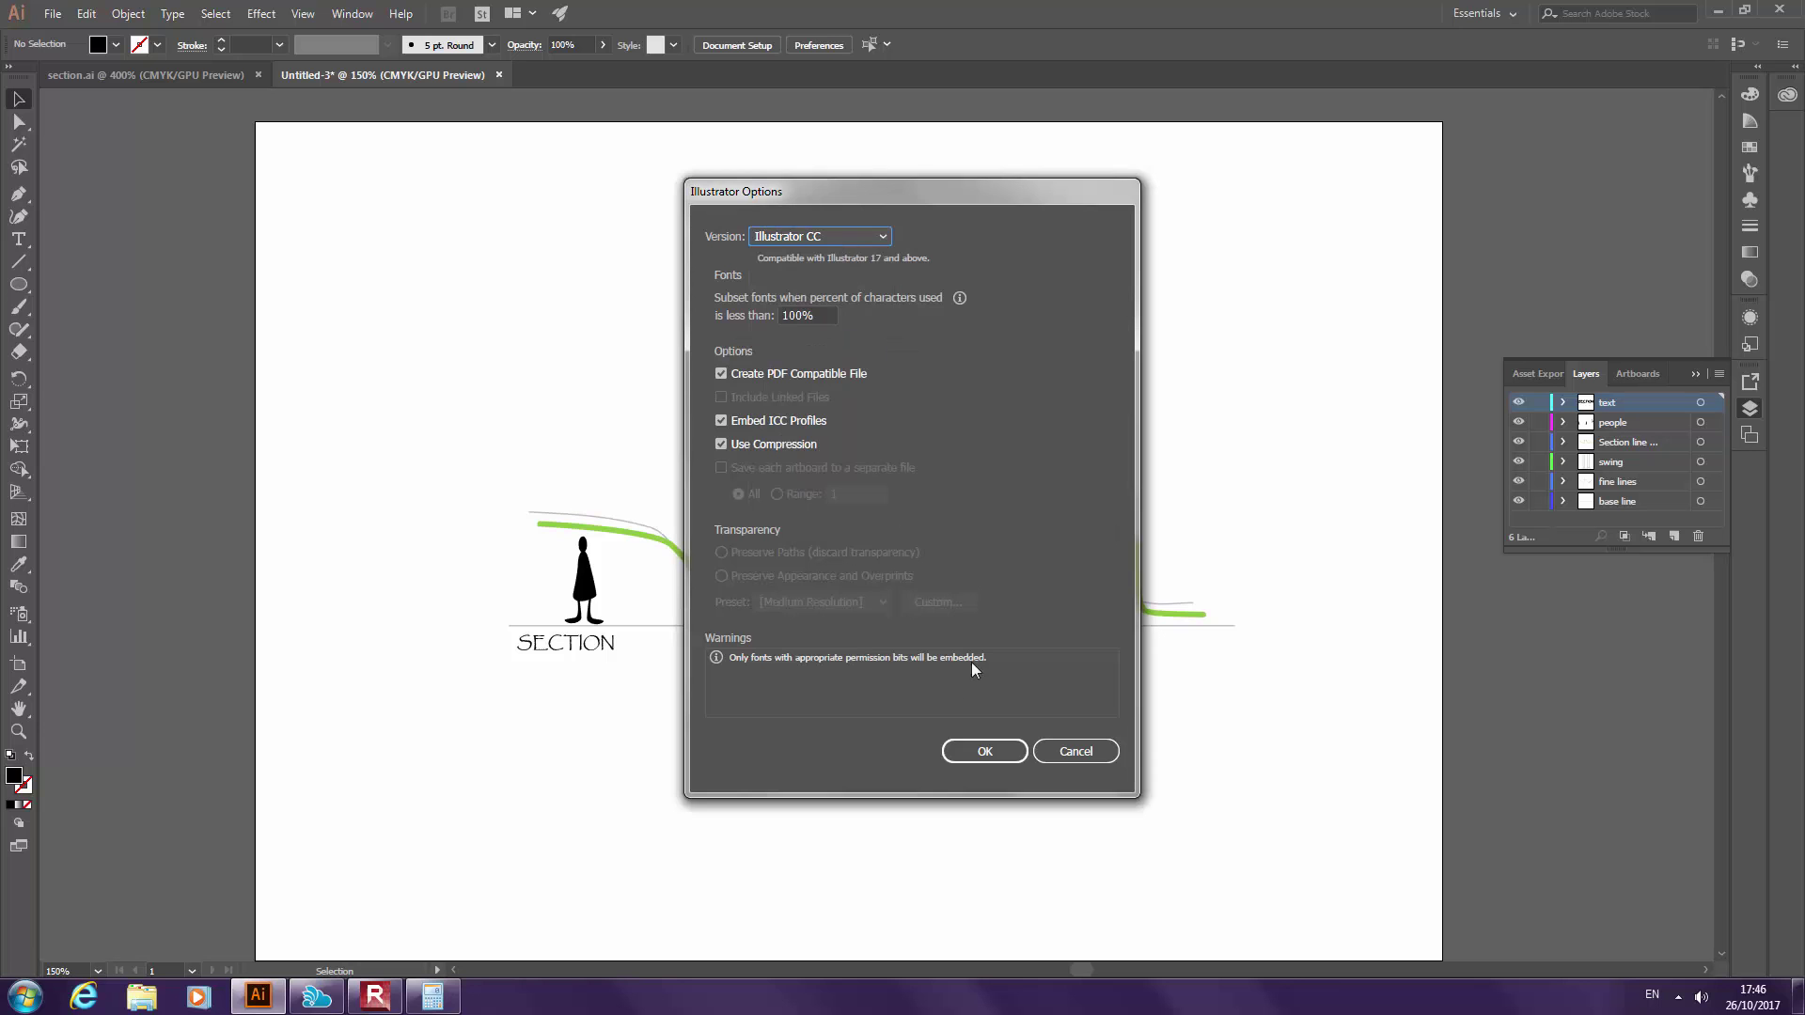
{"action": "left_click", "coordinate": [984, 752]}
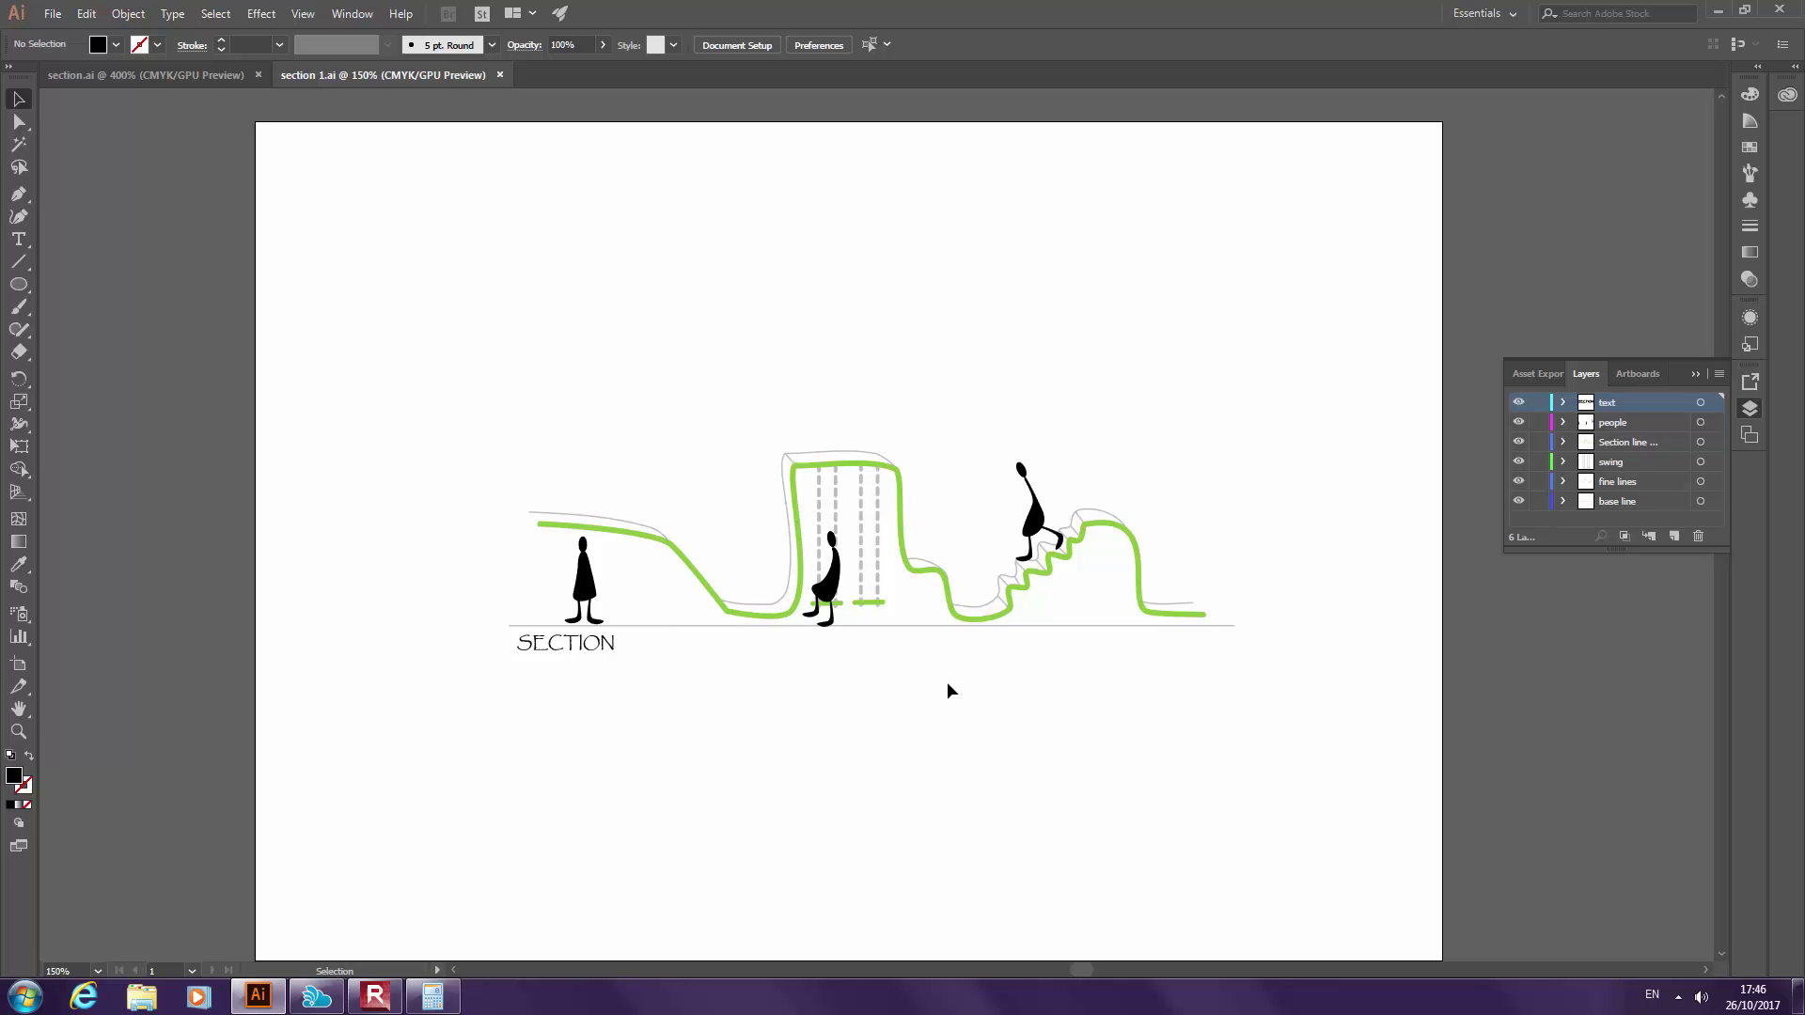
{"action": "key", "text": "a"}
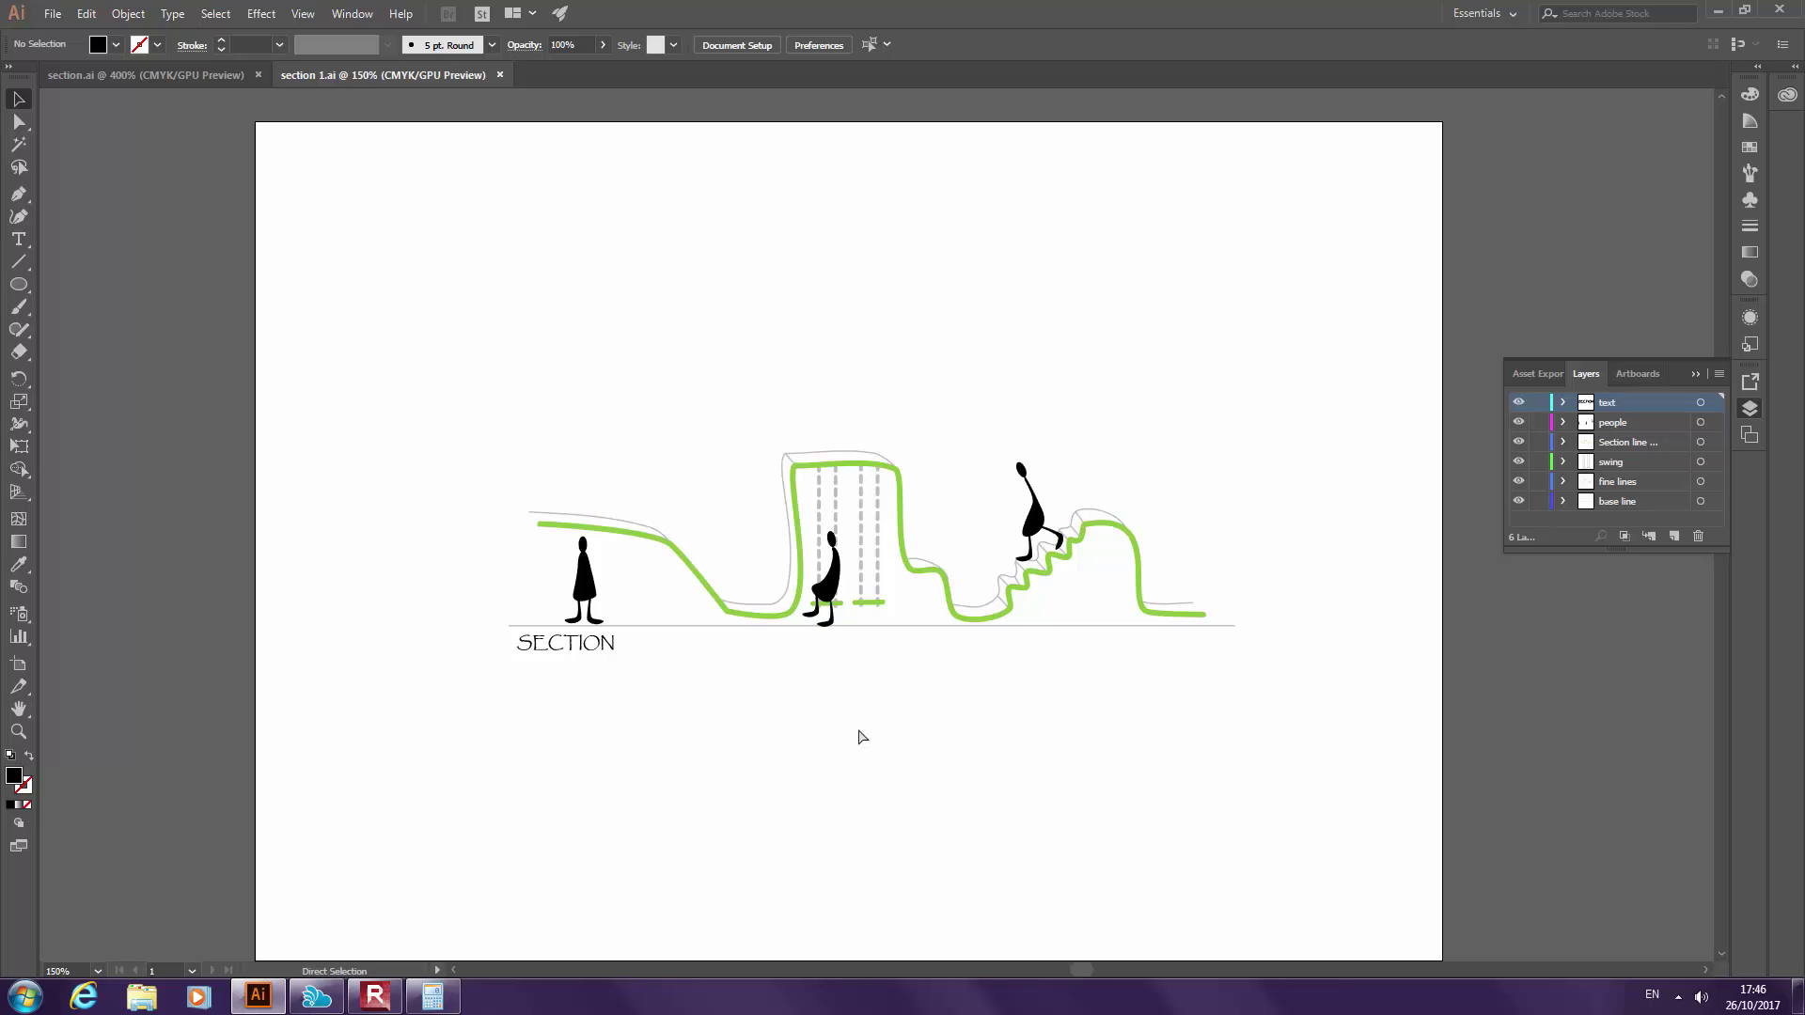